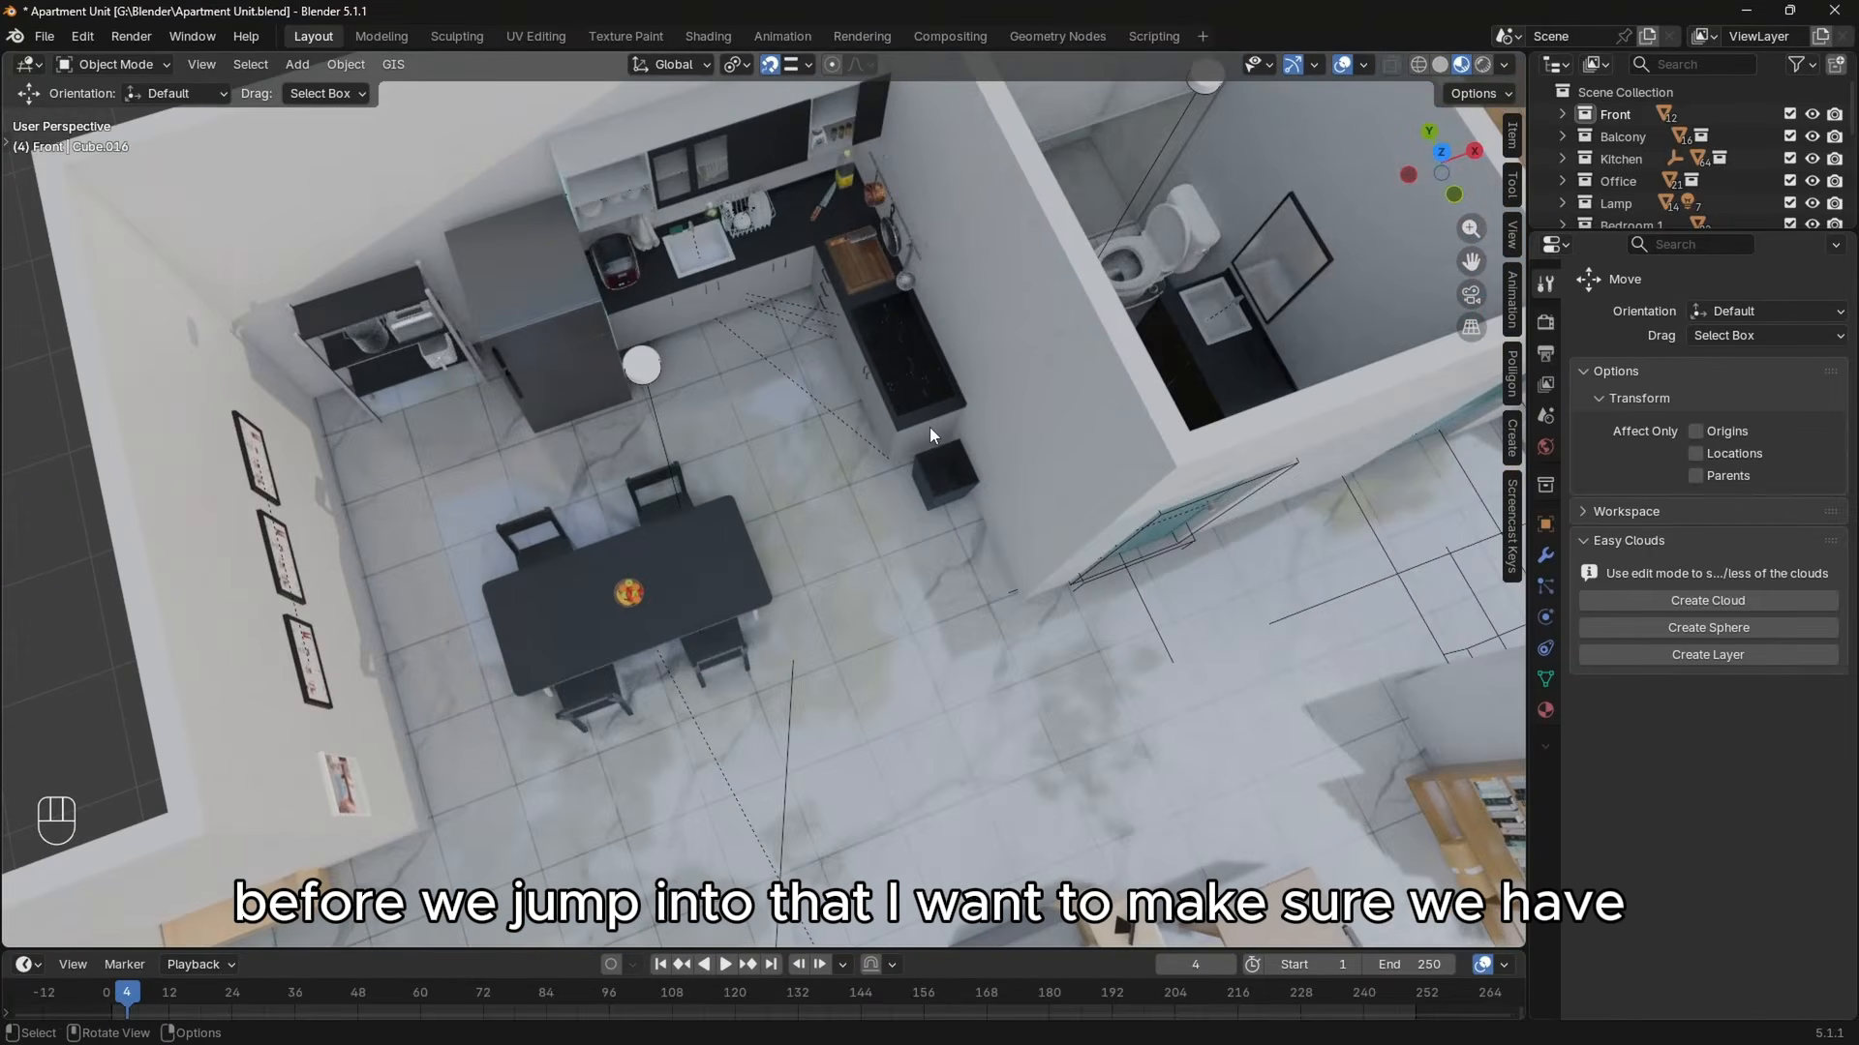
Set the scene's render engine to EEVEE.
scroll(929, 426, "down", 3)
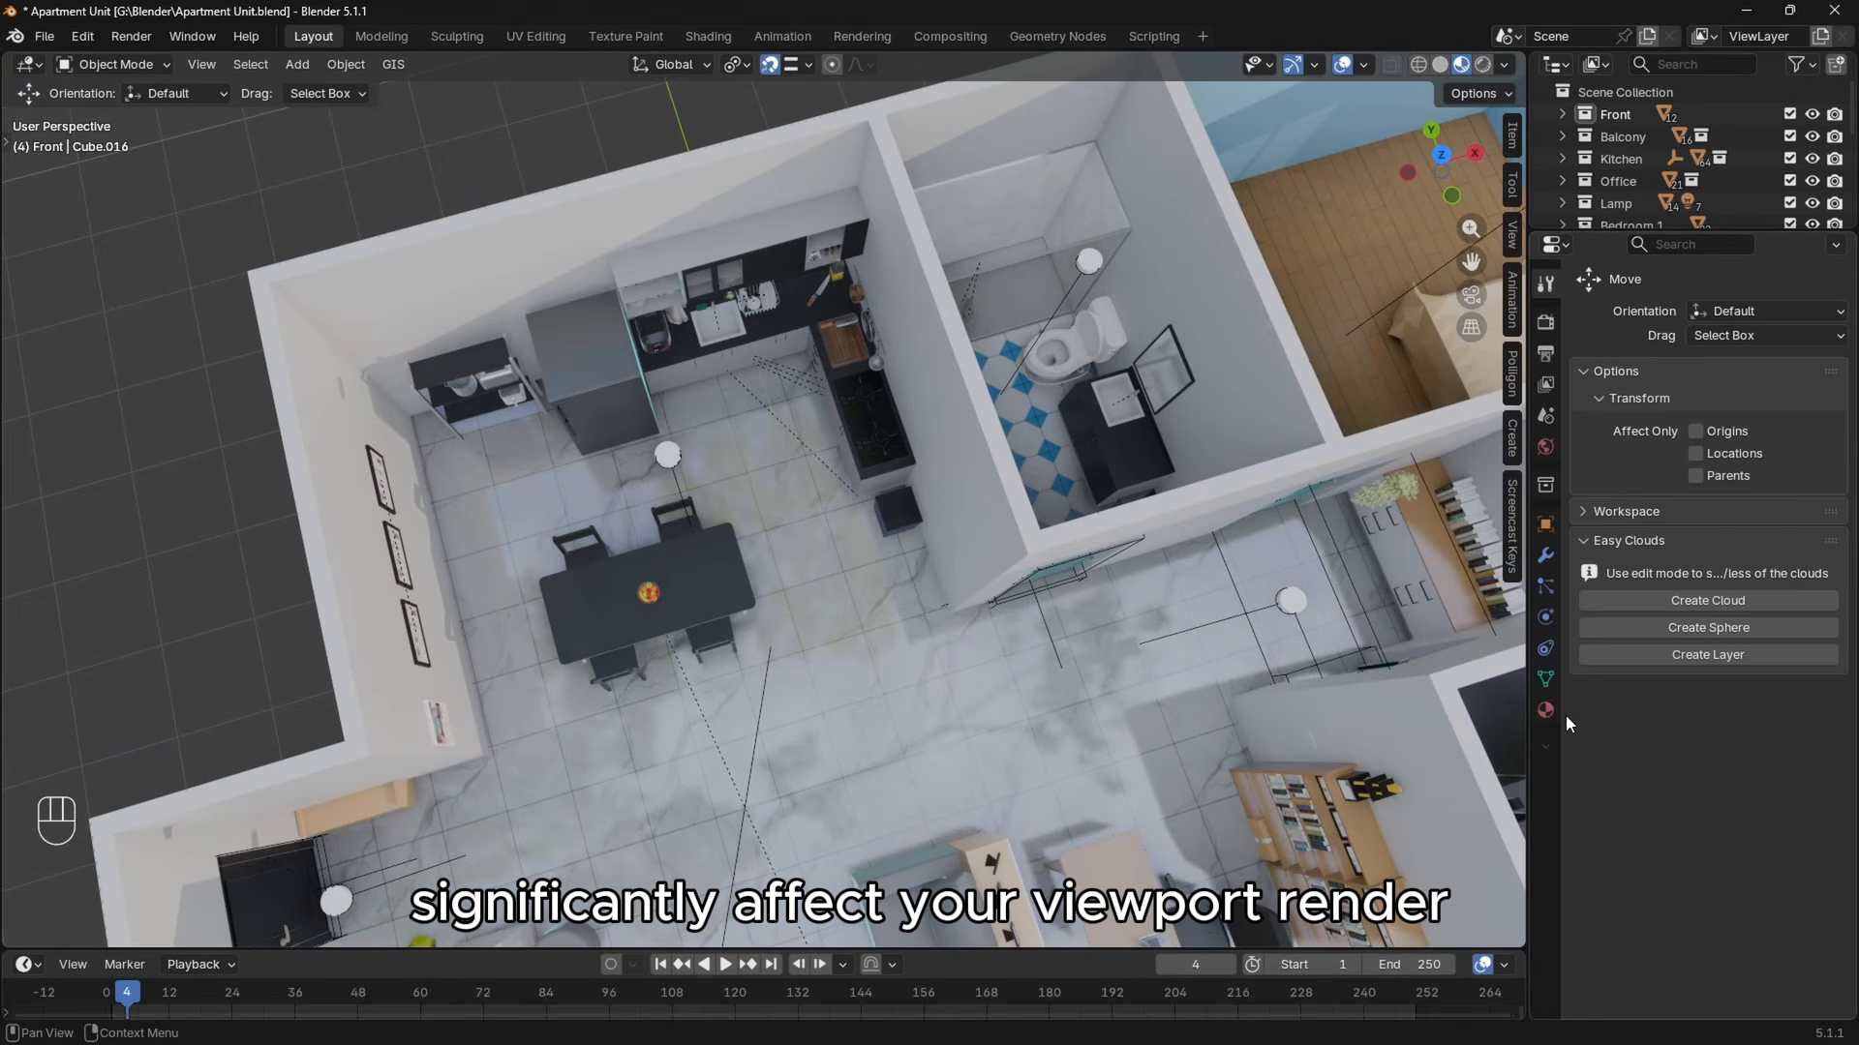
left_click(1553, 323)
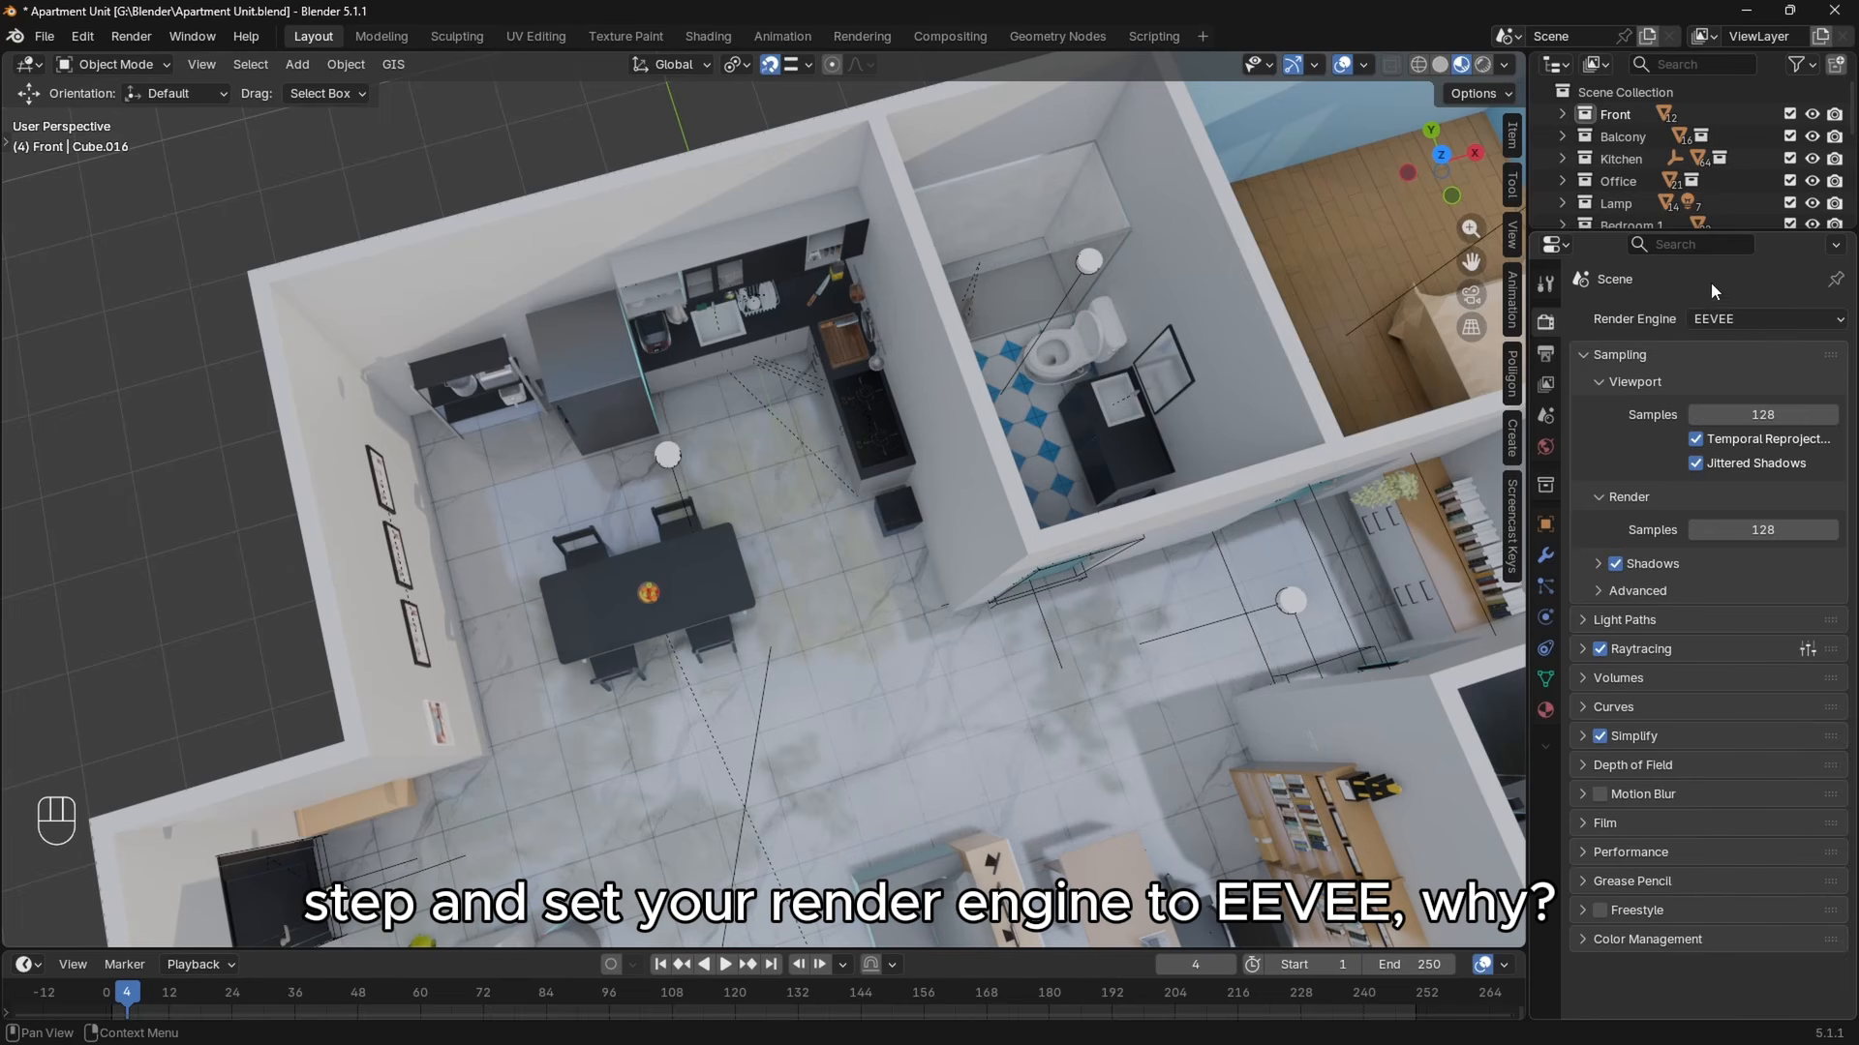
left_click(1801, 318)
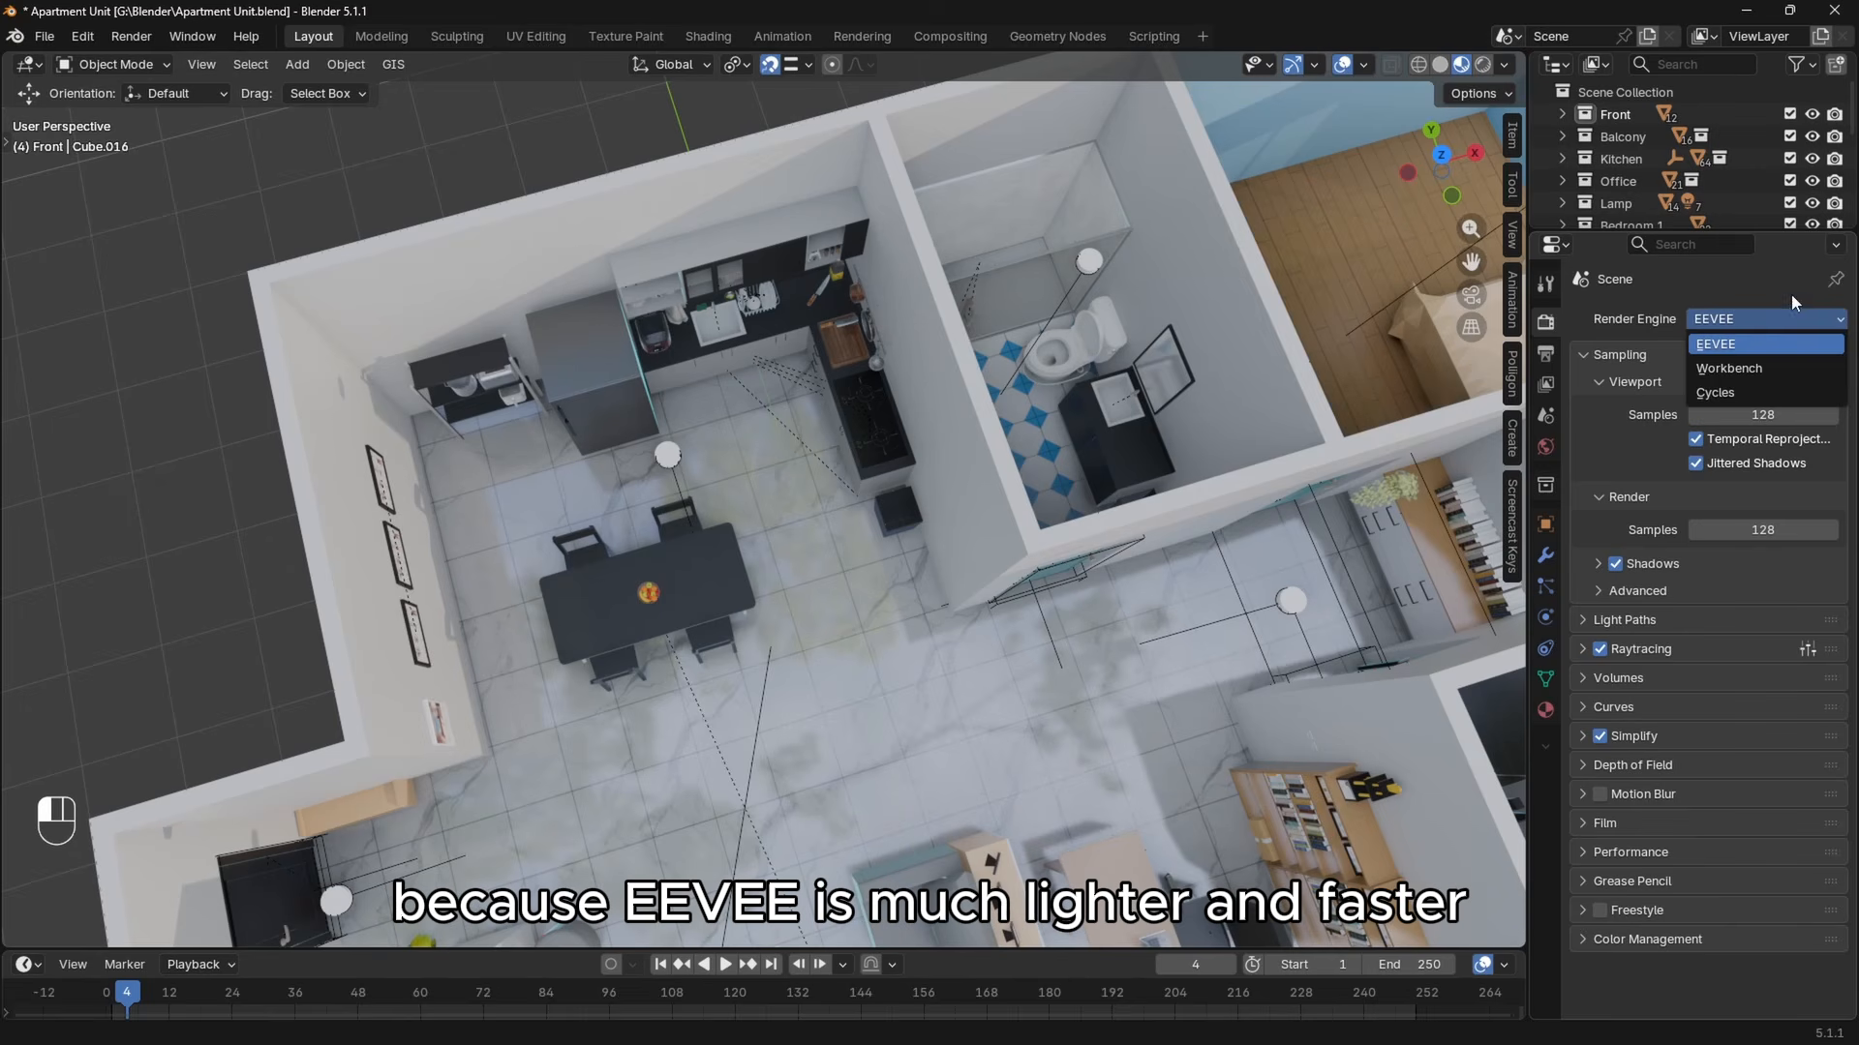
left_click(1759, 345)
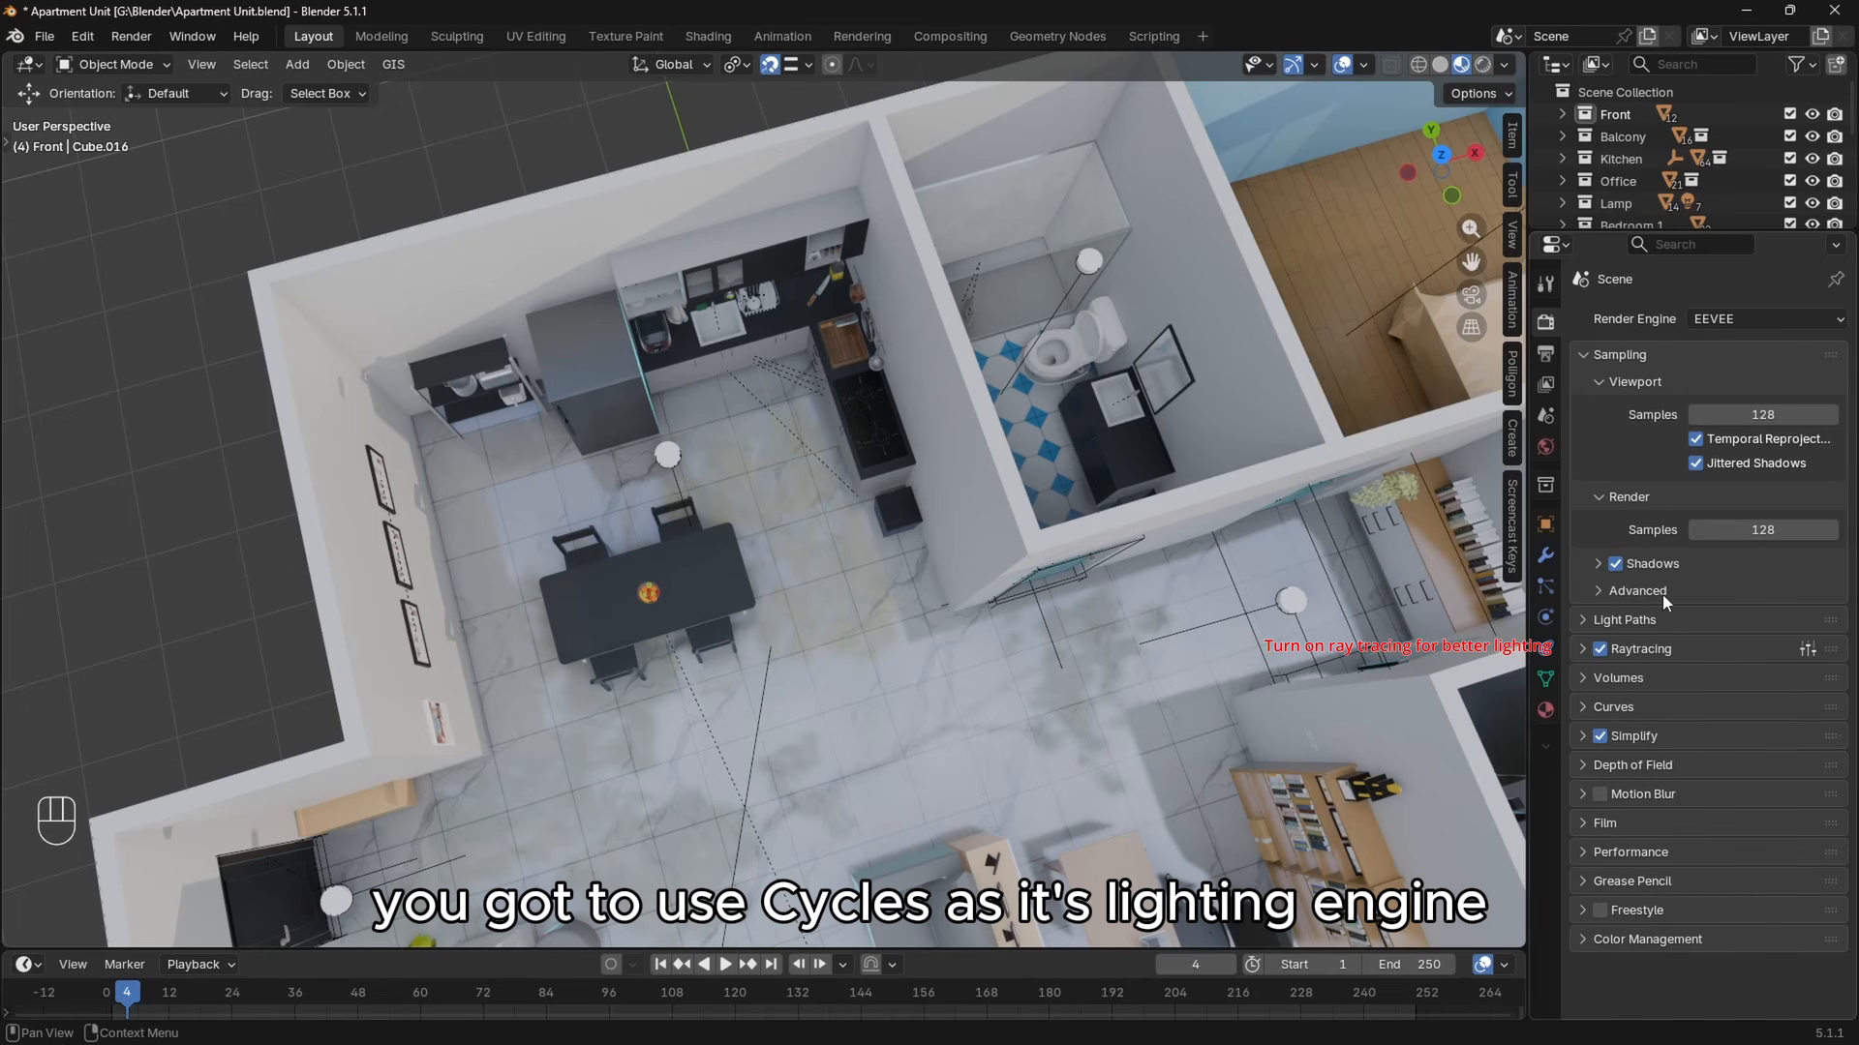
Expand the Raytracing settings and their Denoising options to review the EEVEE lighting setup.
left_click(1708, 648)
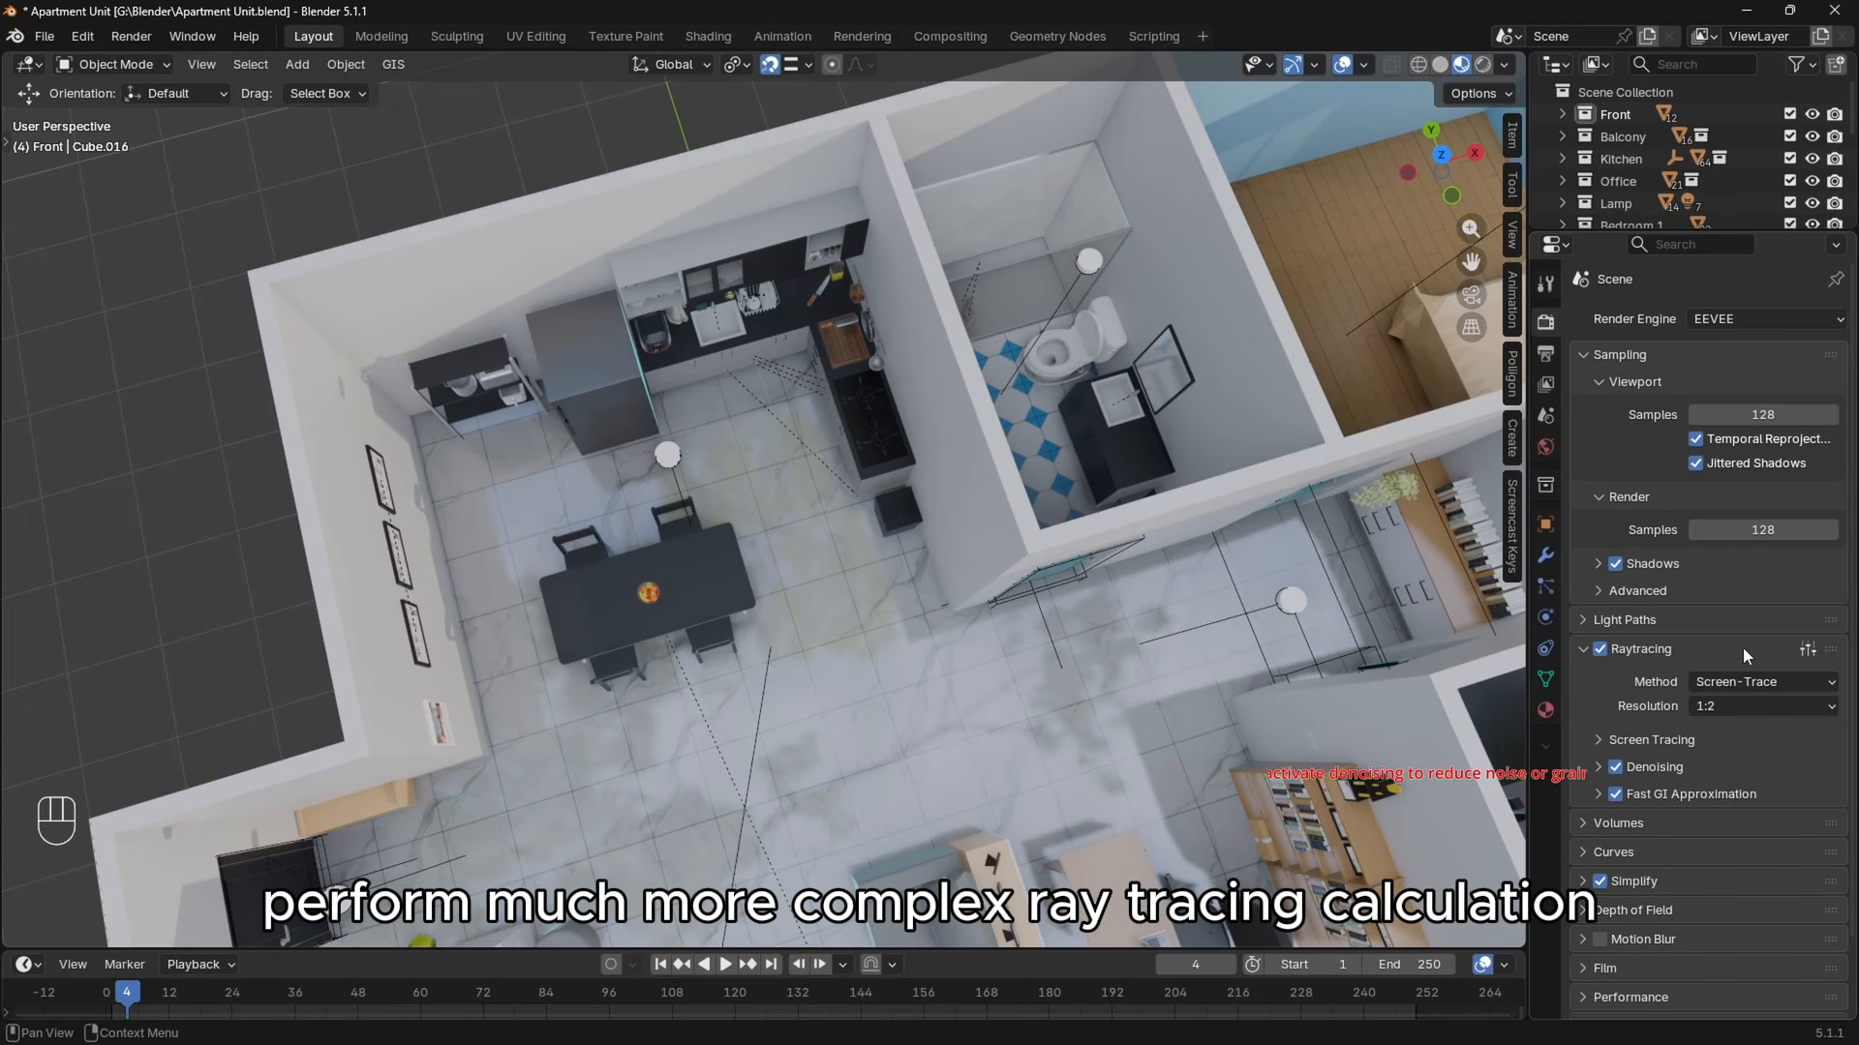
left_click(1694, 766)
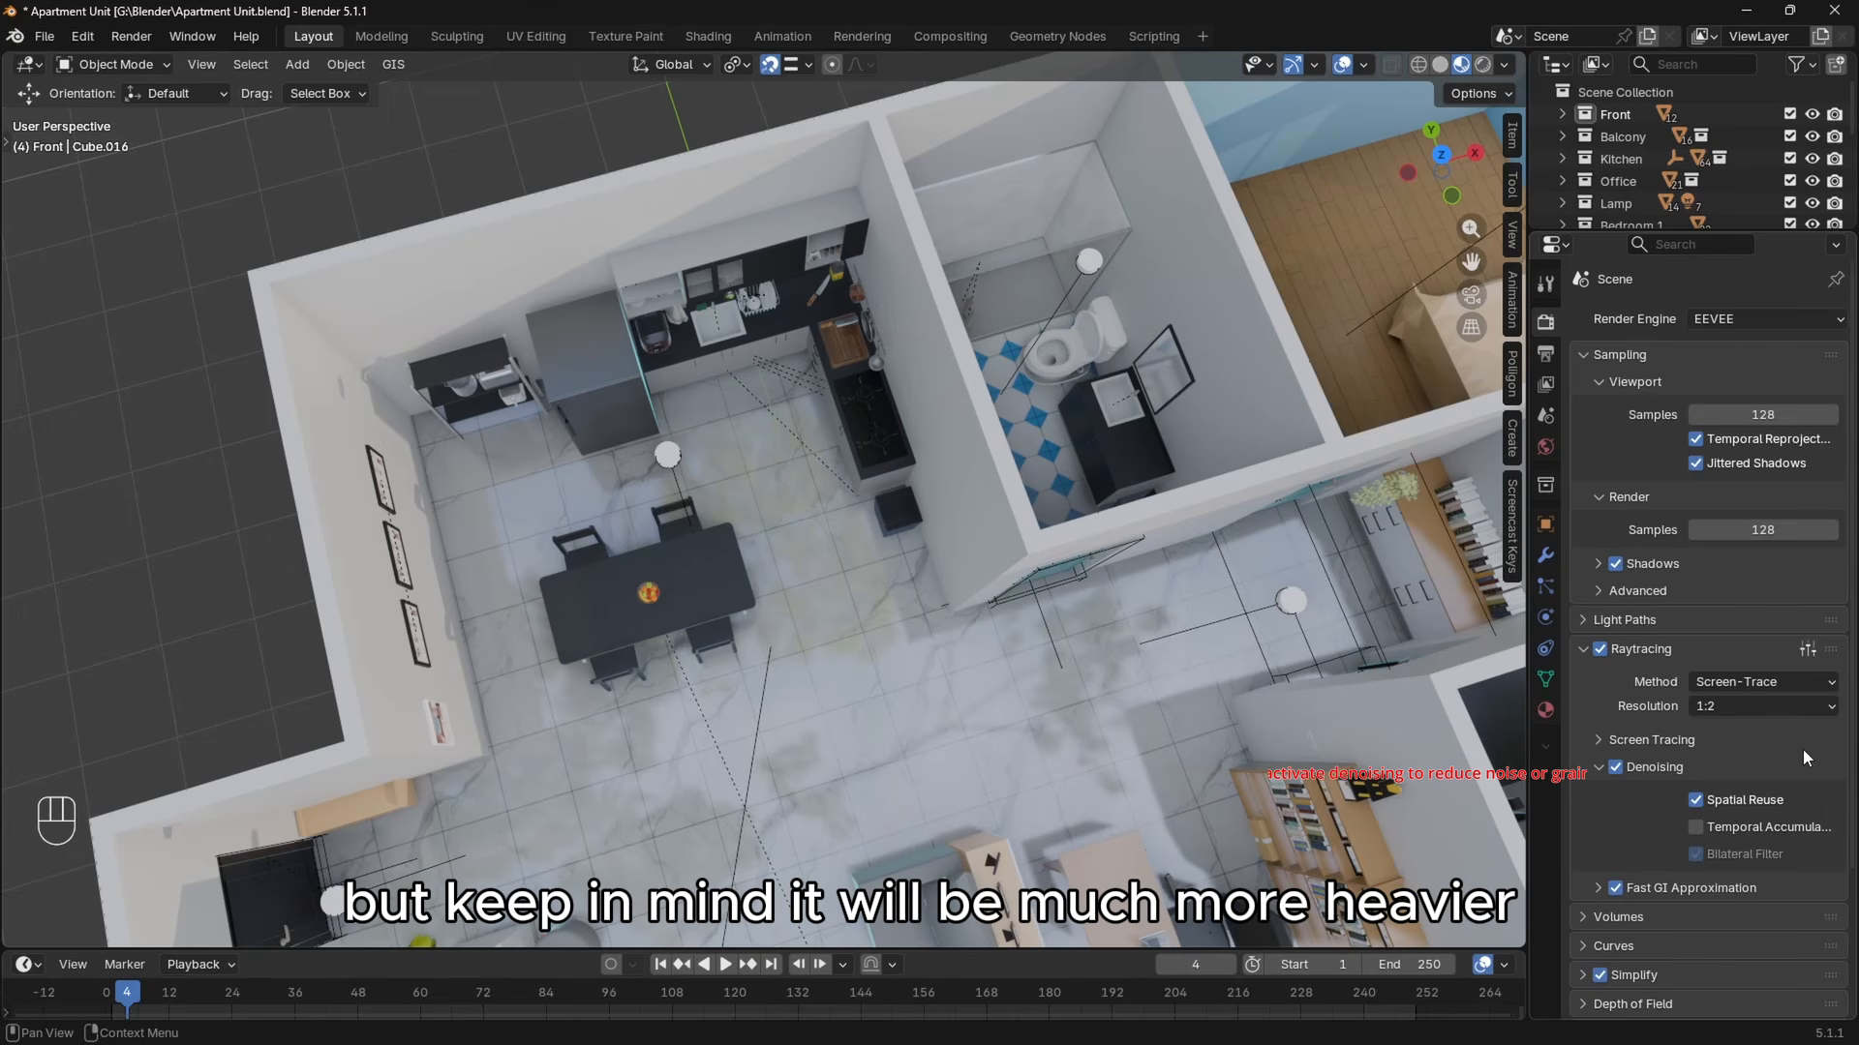
scroll(1803, 751, "down", 5)
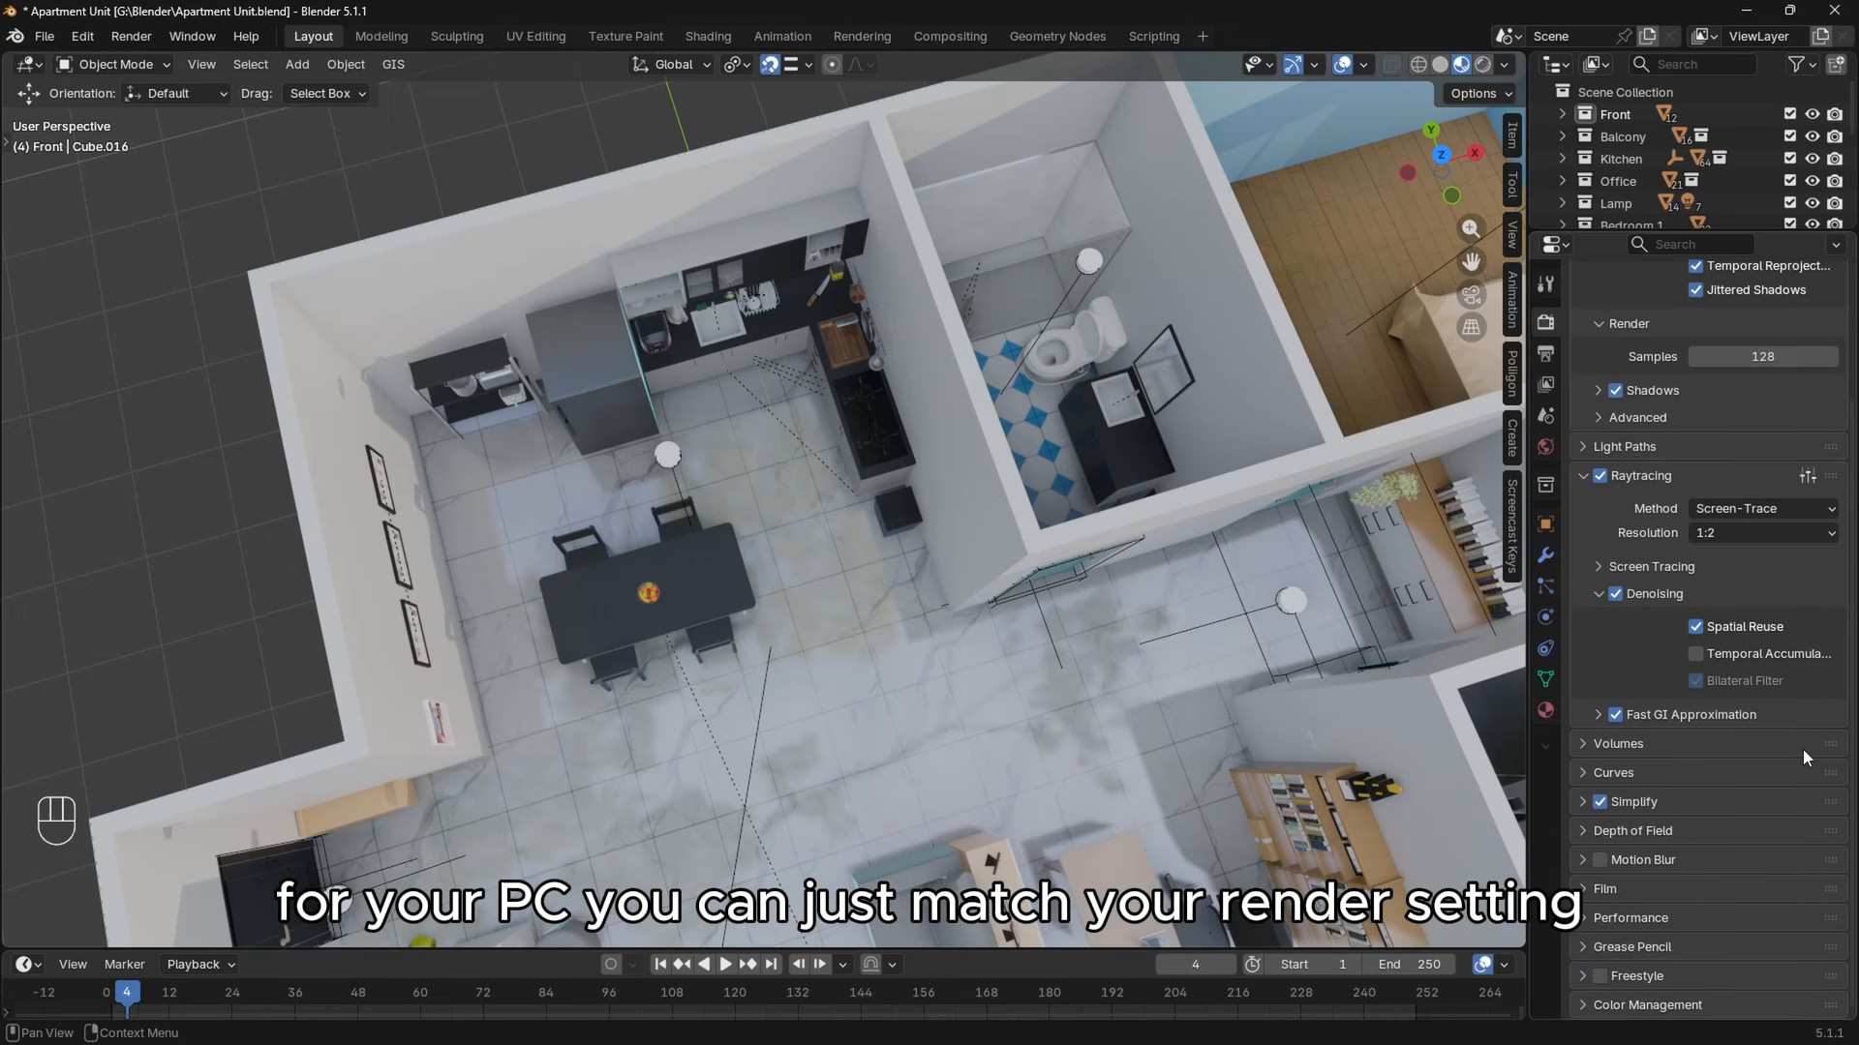
left_click(1699, 802)
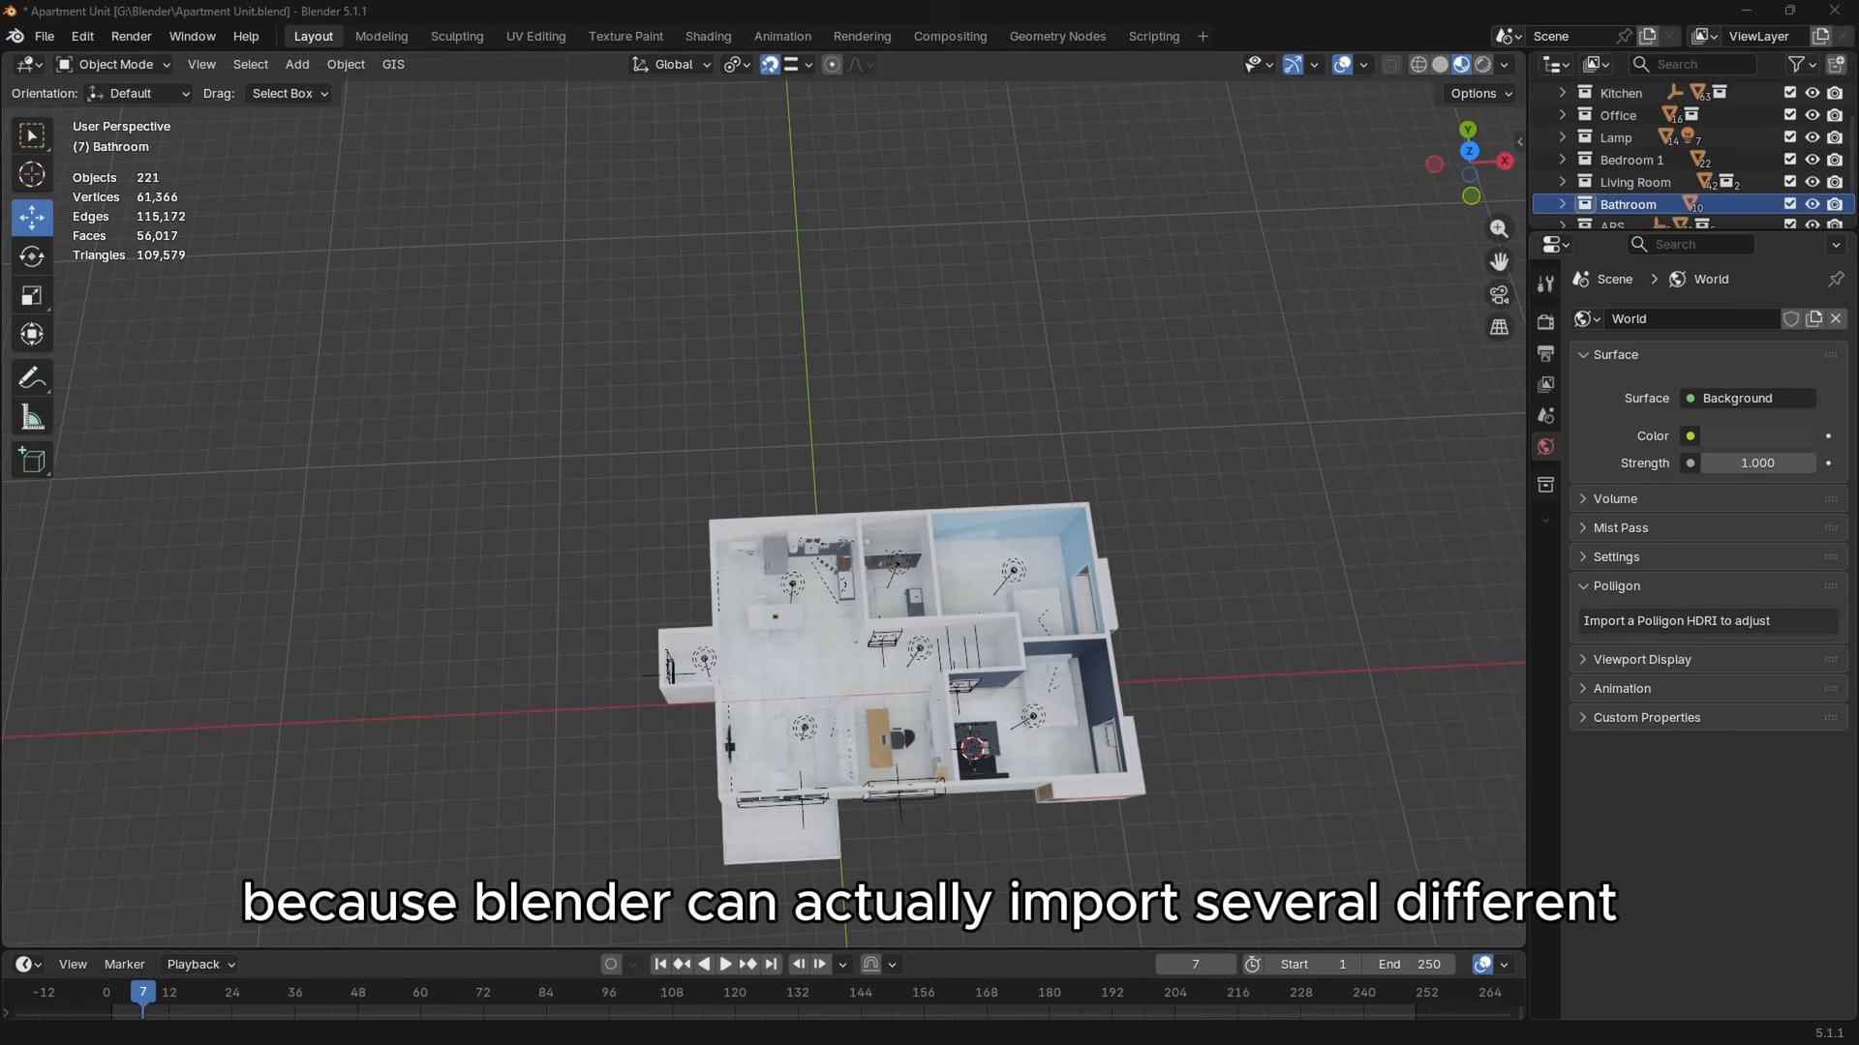
Import the downloaded toilet model into the apartment scene in FBX format.
scroll(1094, 846, "up", 5)
middle_click_drag(1094, 846, 968, 612)
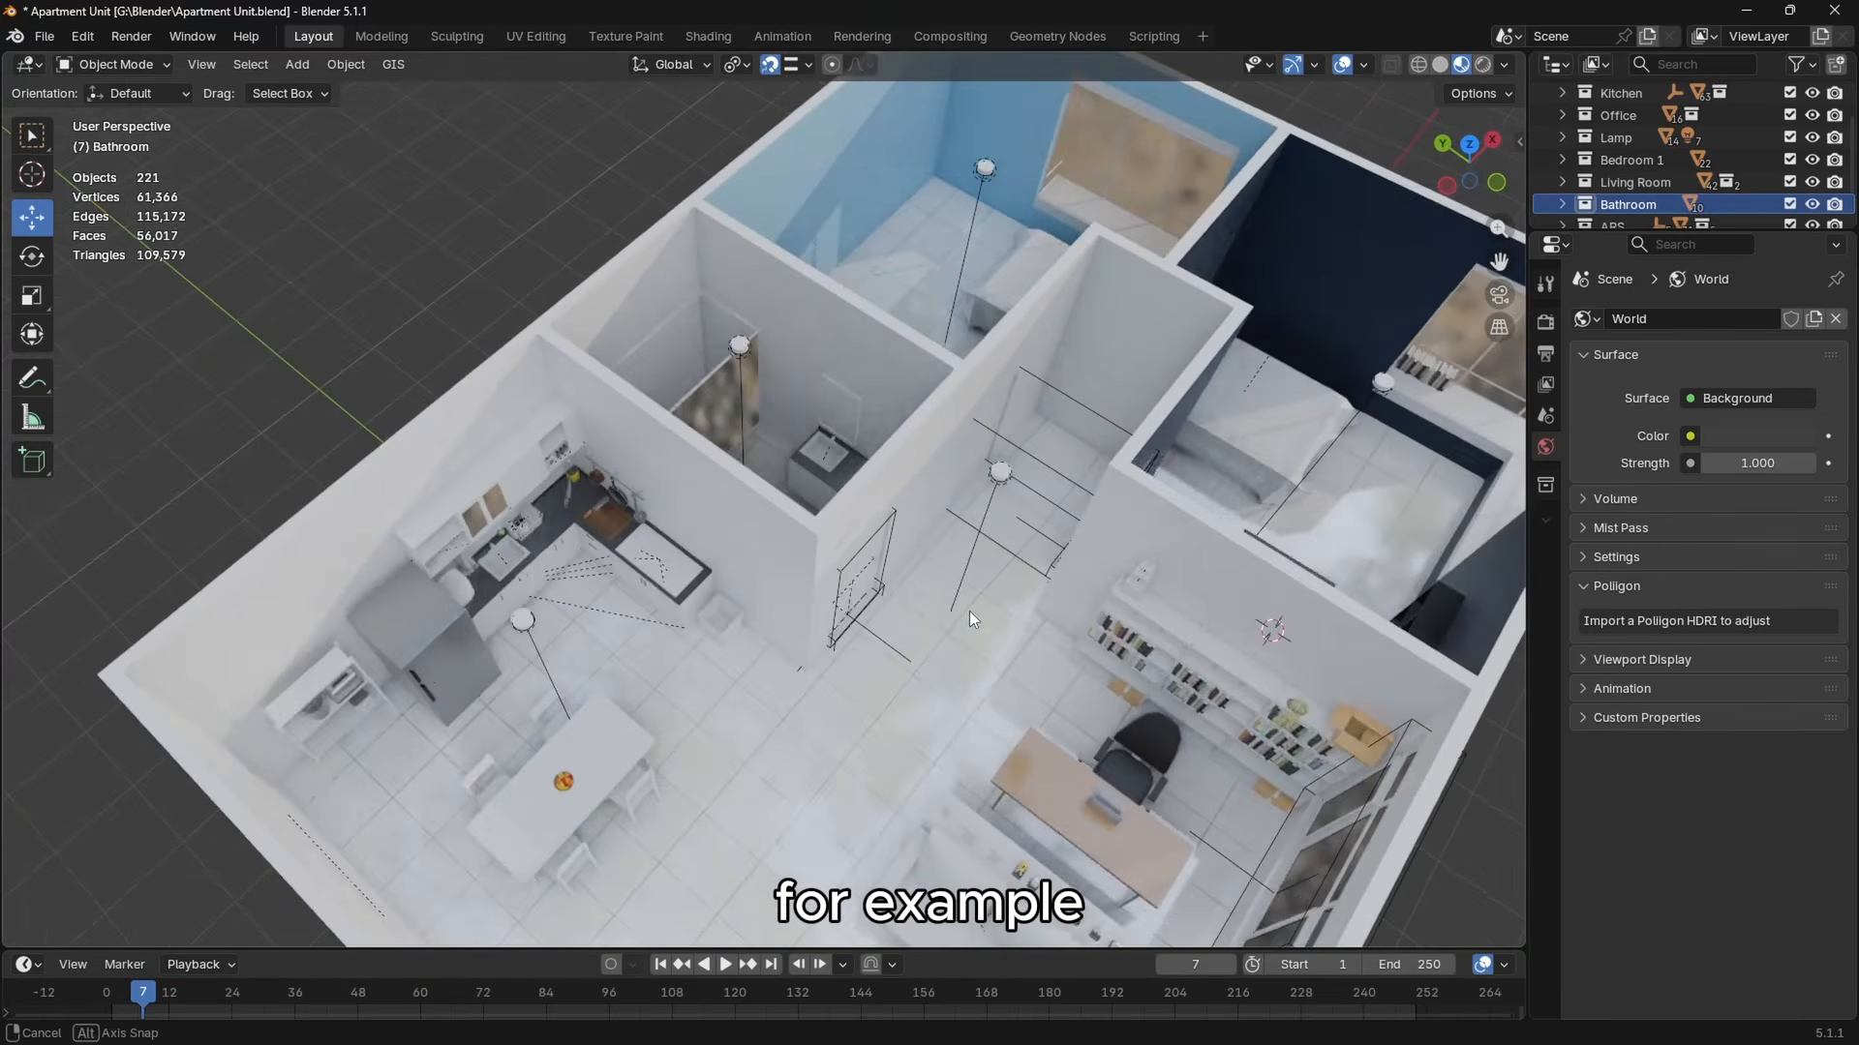
scroll(967, 610, "down", 2)
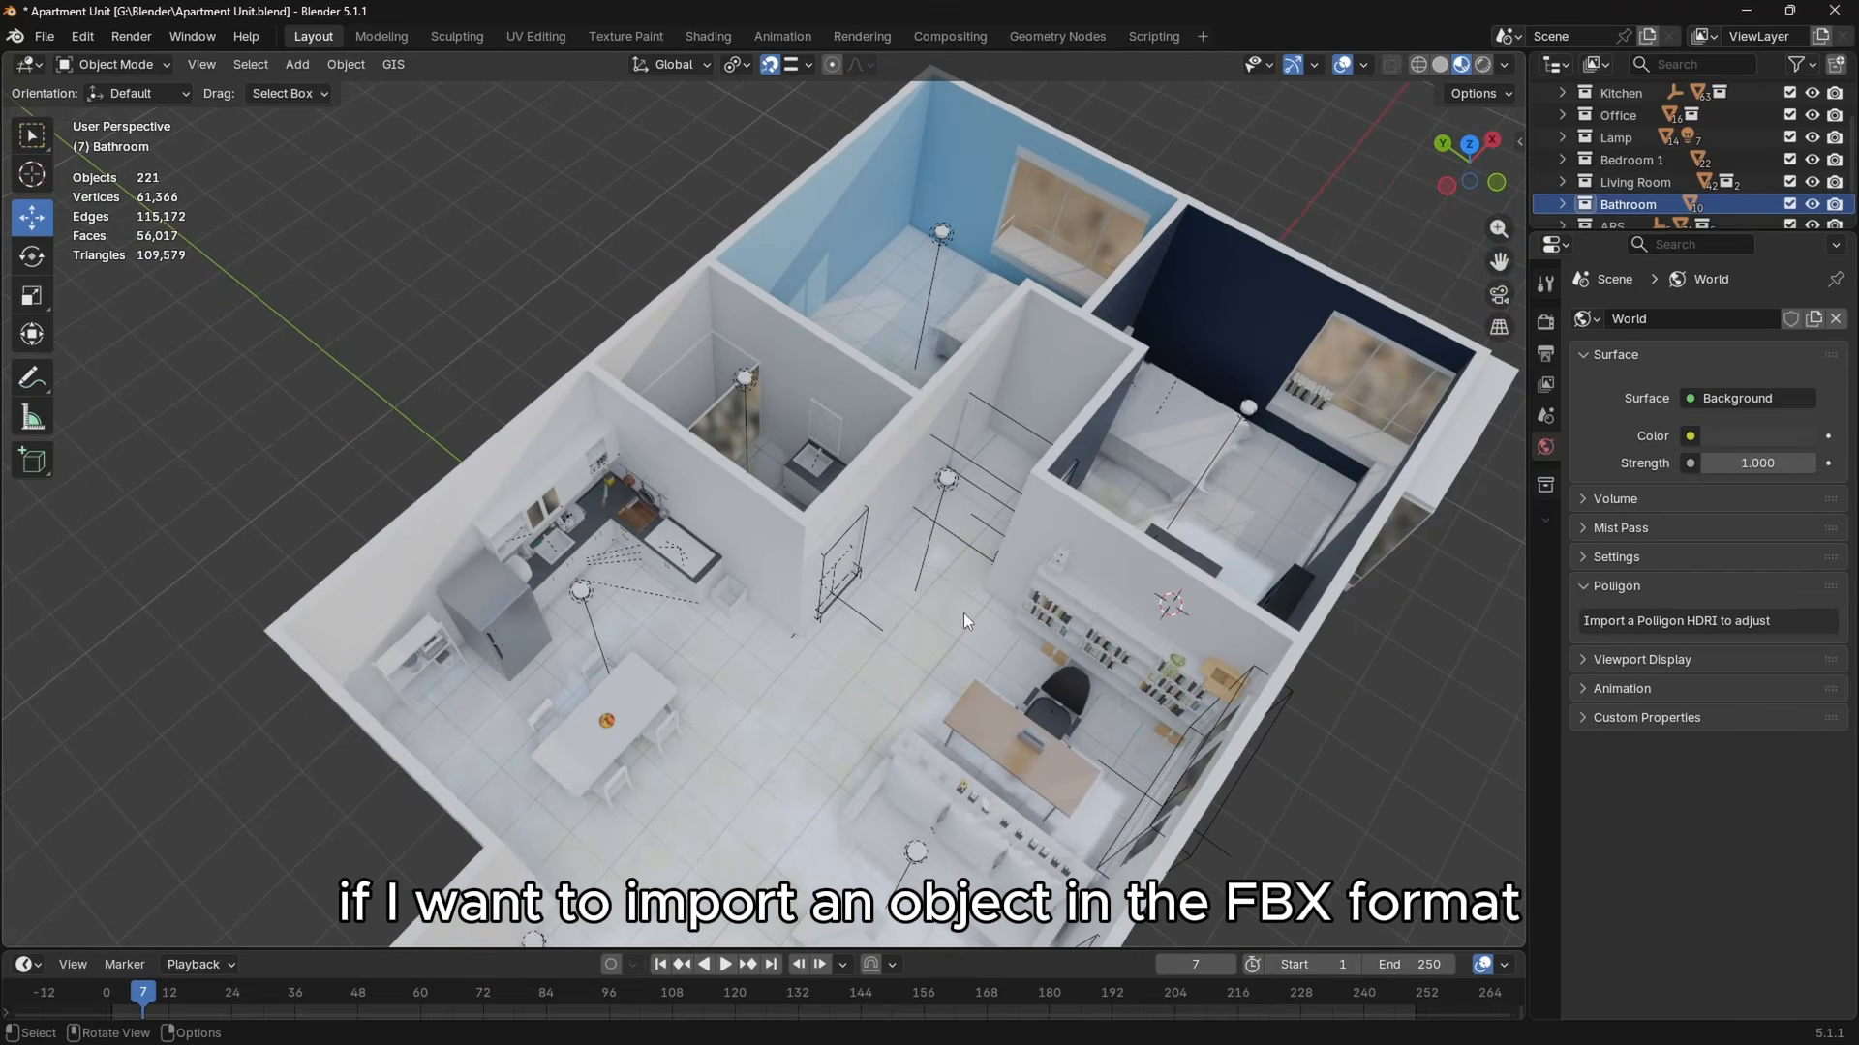
left_click(37, 39)
mouse_move(213, 344)
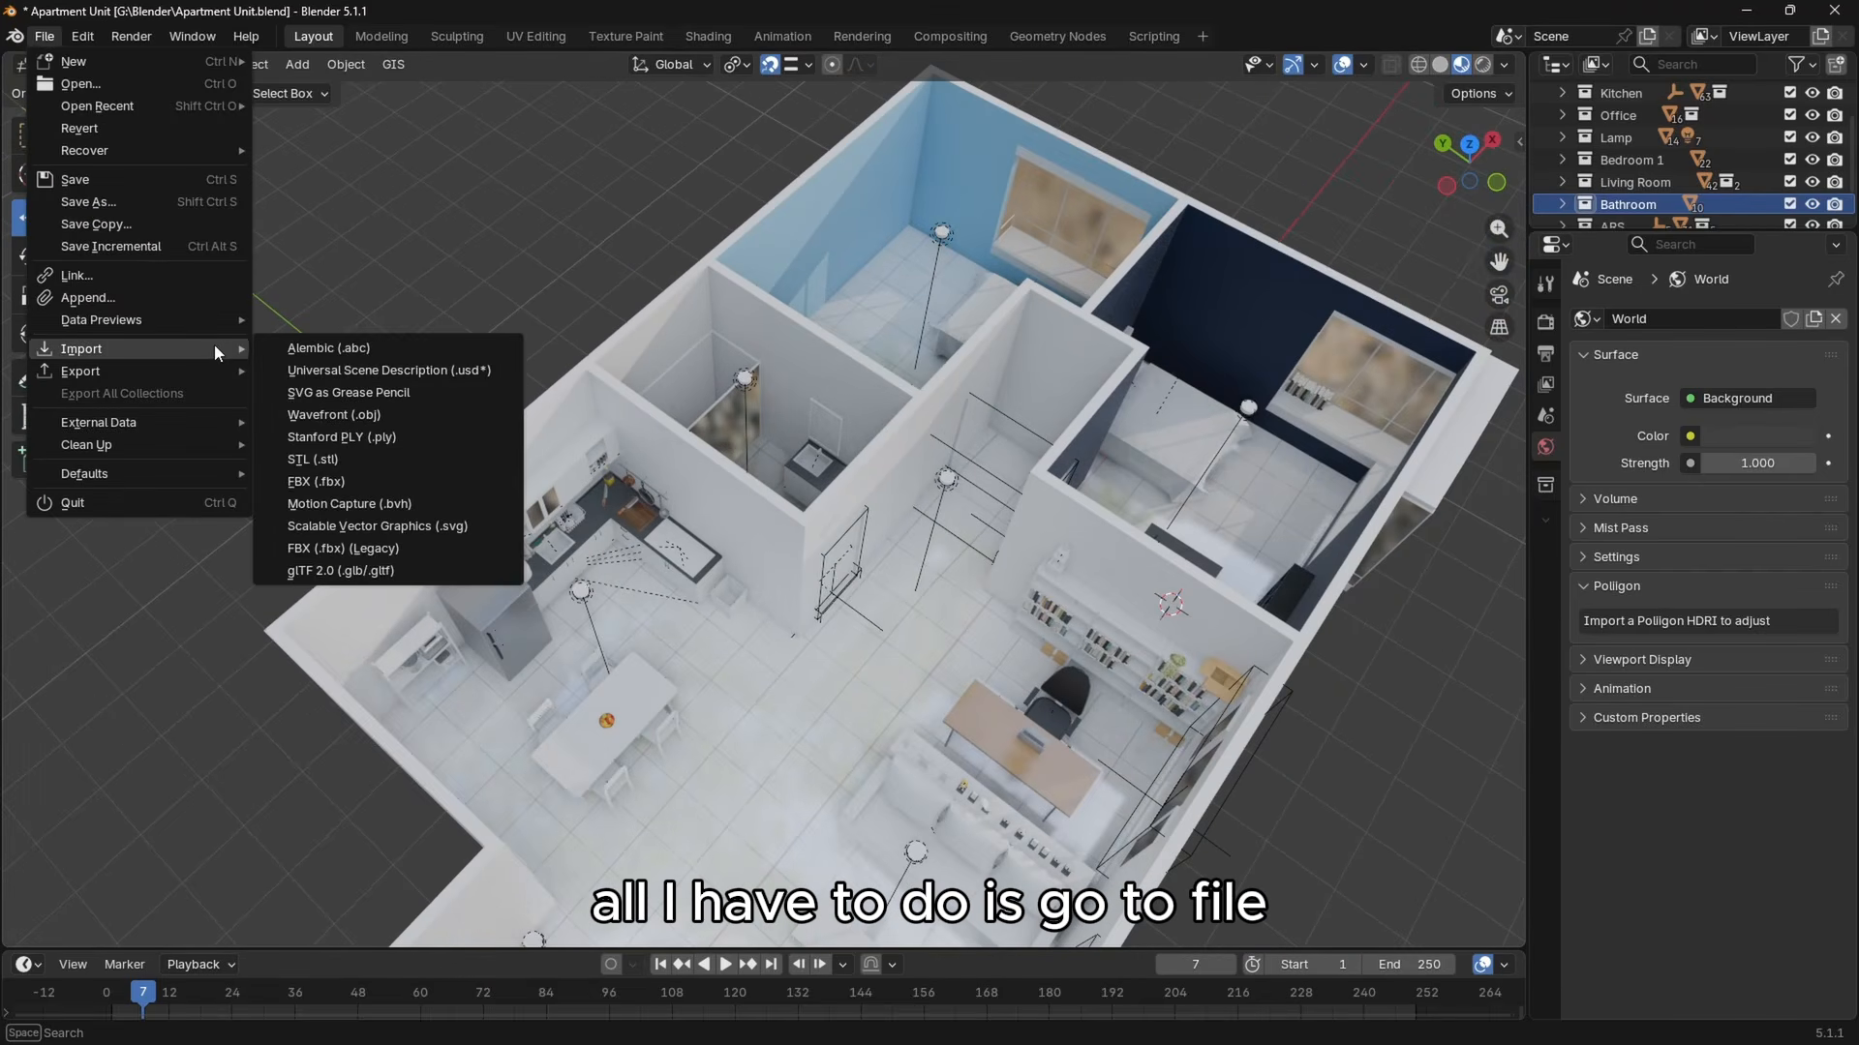
left_click(453, 481)
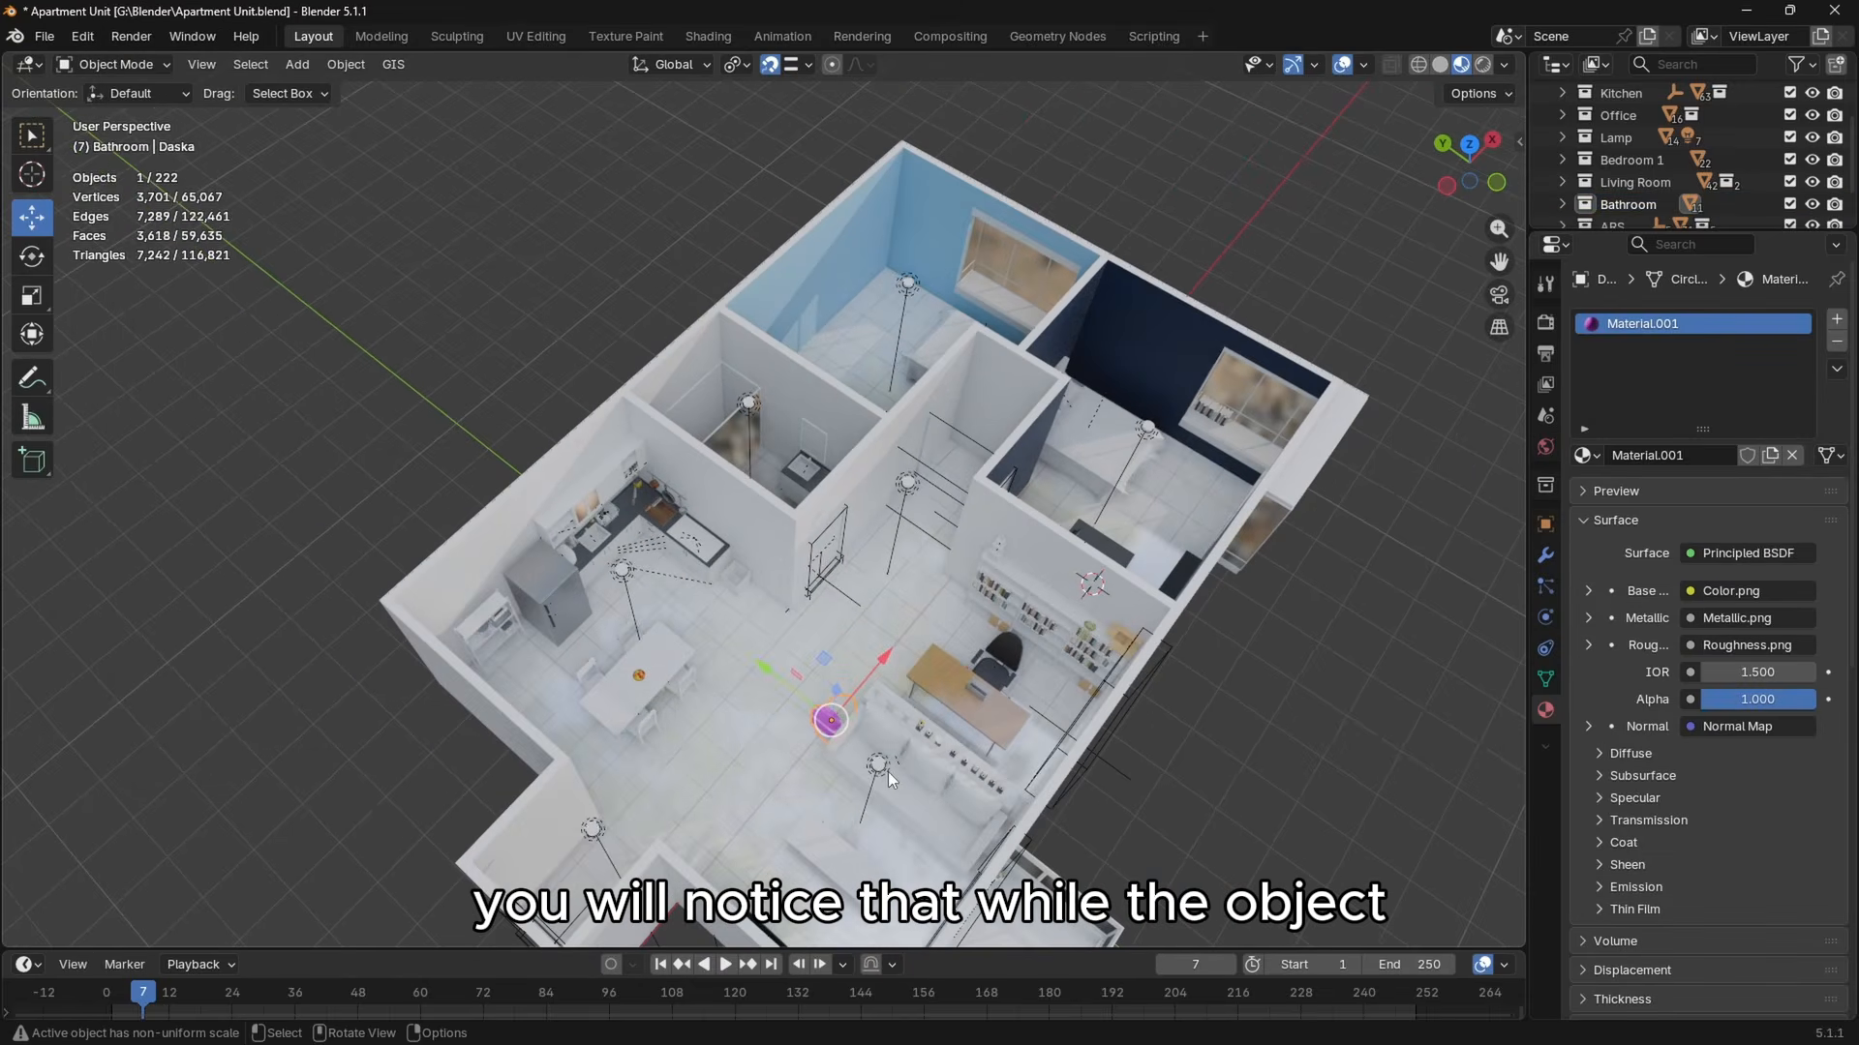
Set the snap target to Face and move the imported toilet into the bathroom beside the sink cabinet.
key("KP_Decimal")
scroll(887, 770, "down", 2)
middle_click_drag(886, 769, 933, 597)
scroll(877, 611, "down", 6)
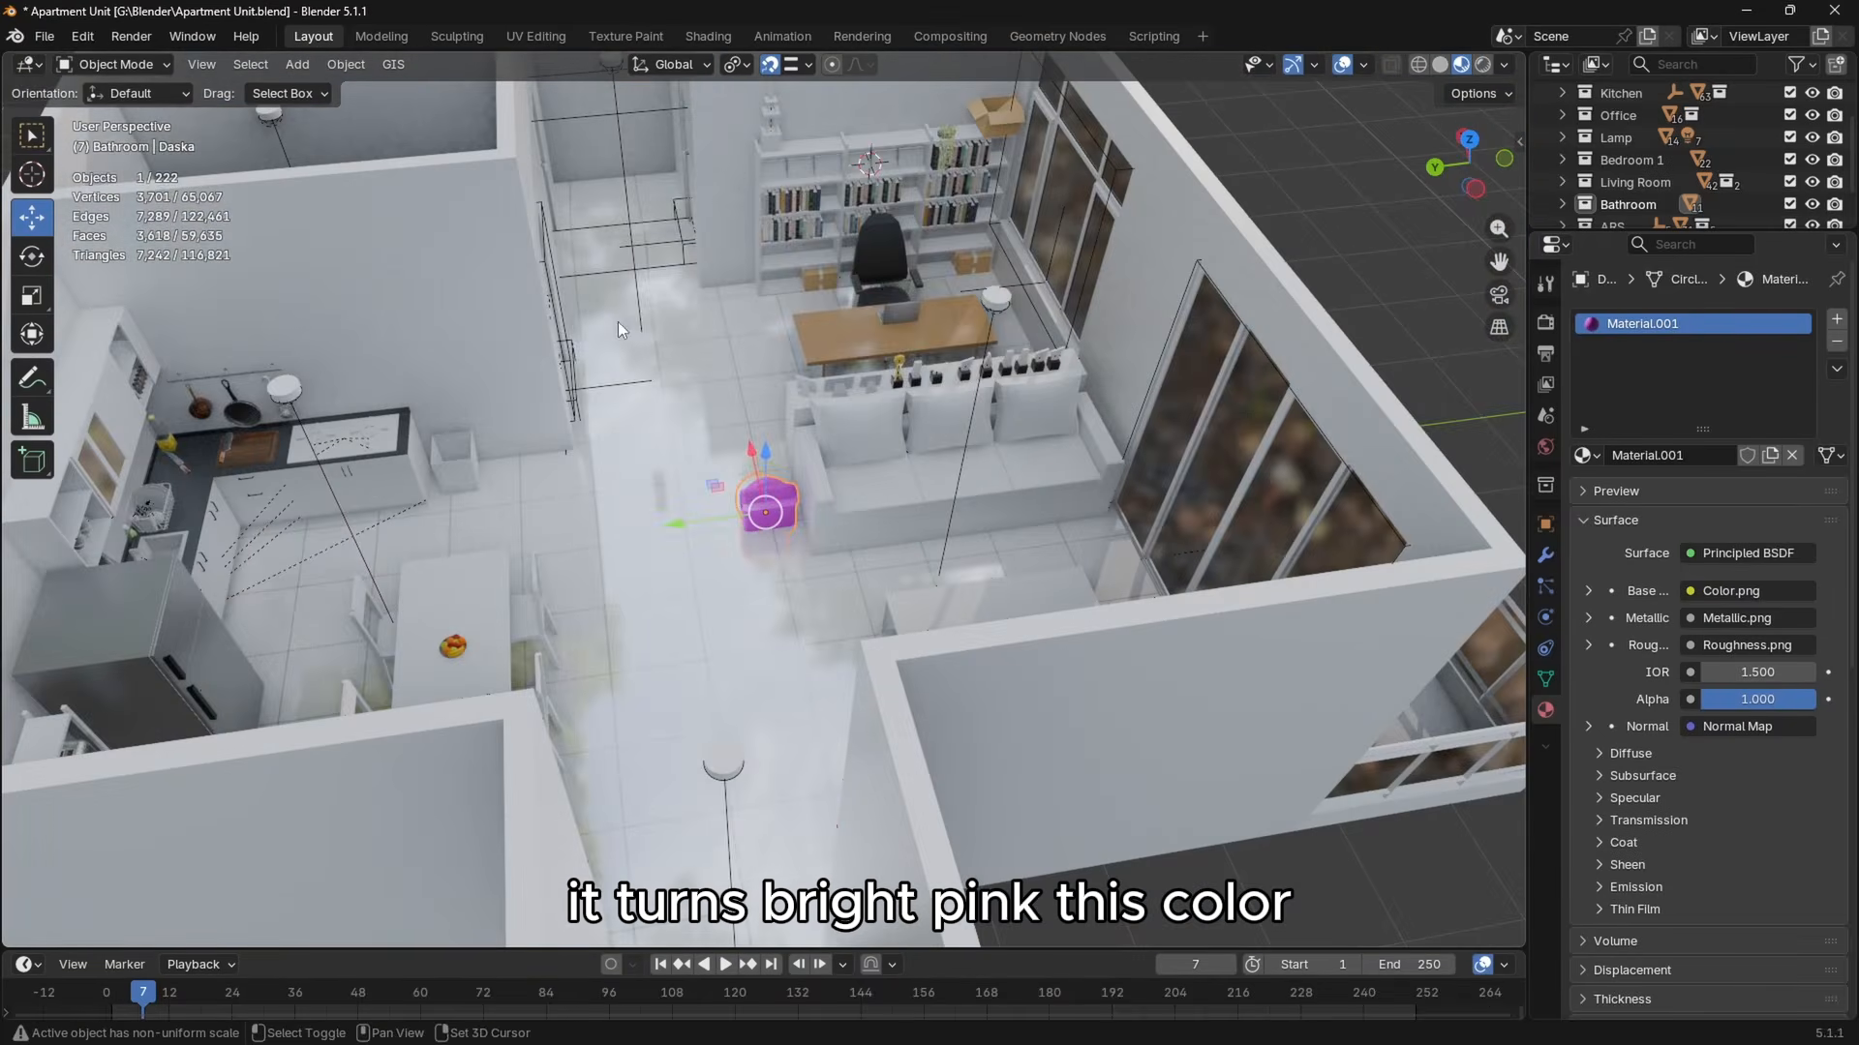
scroll(618, 322, "down", 3)
middle_click_drag(617, 321, 687, 531)
key("g")
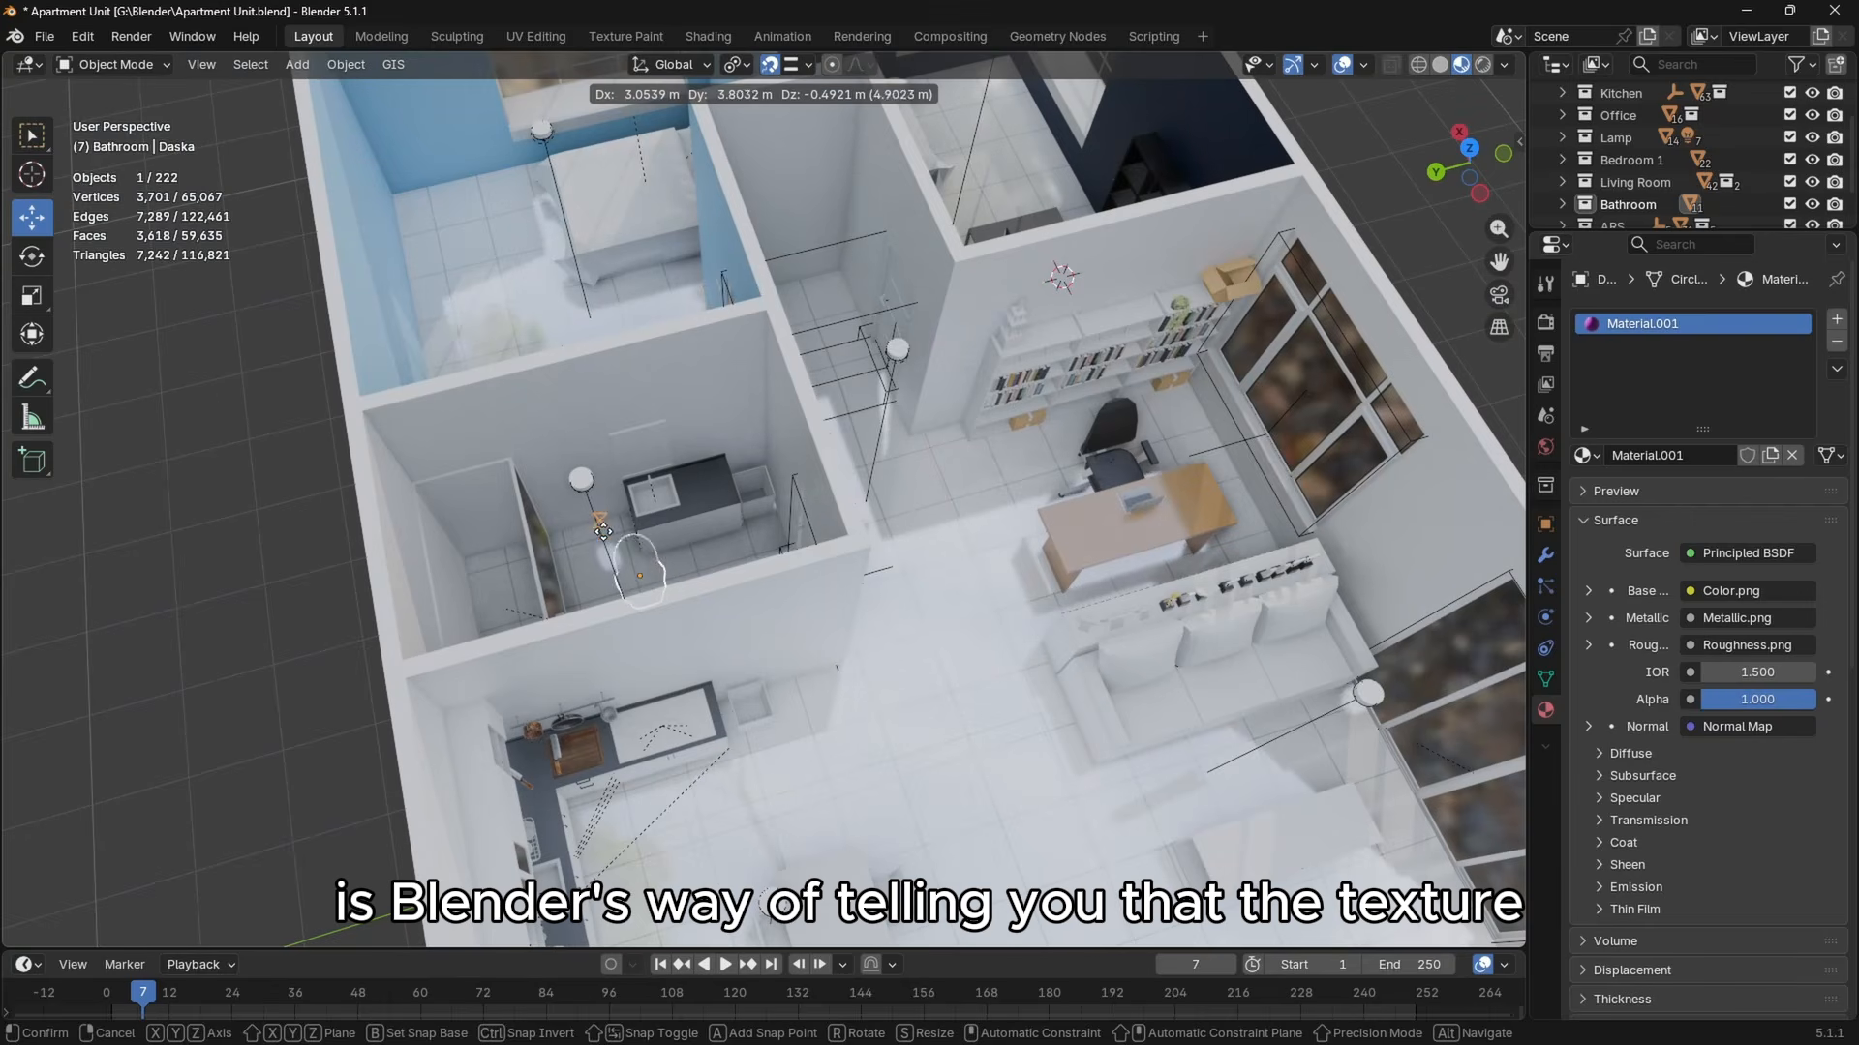
right_click(662, 472)
left_click(809, 64)
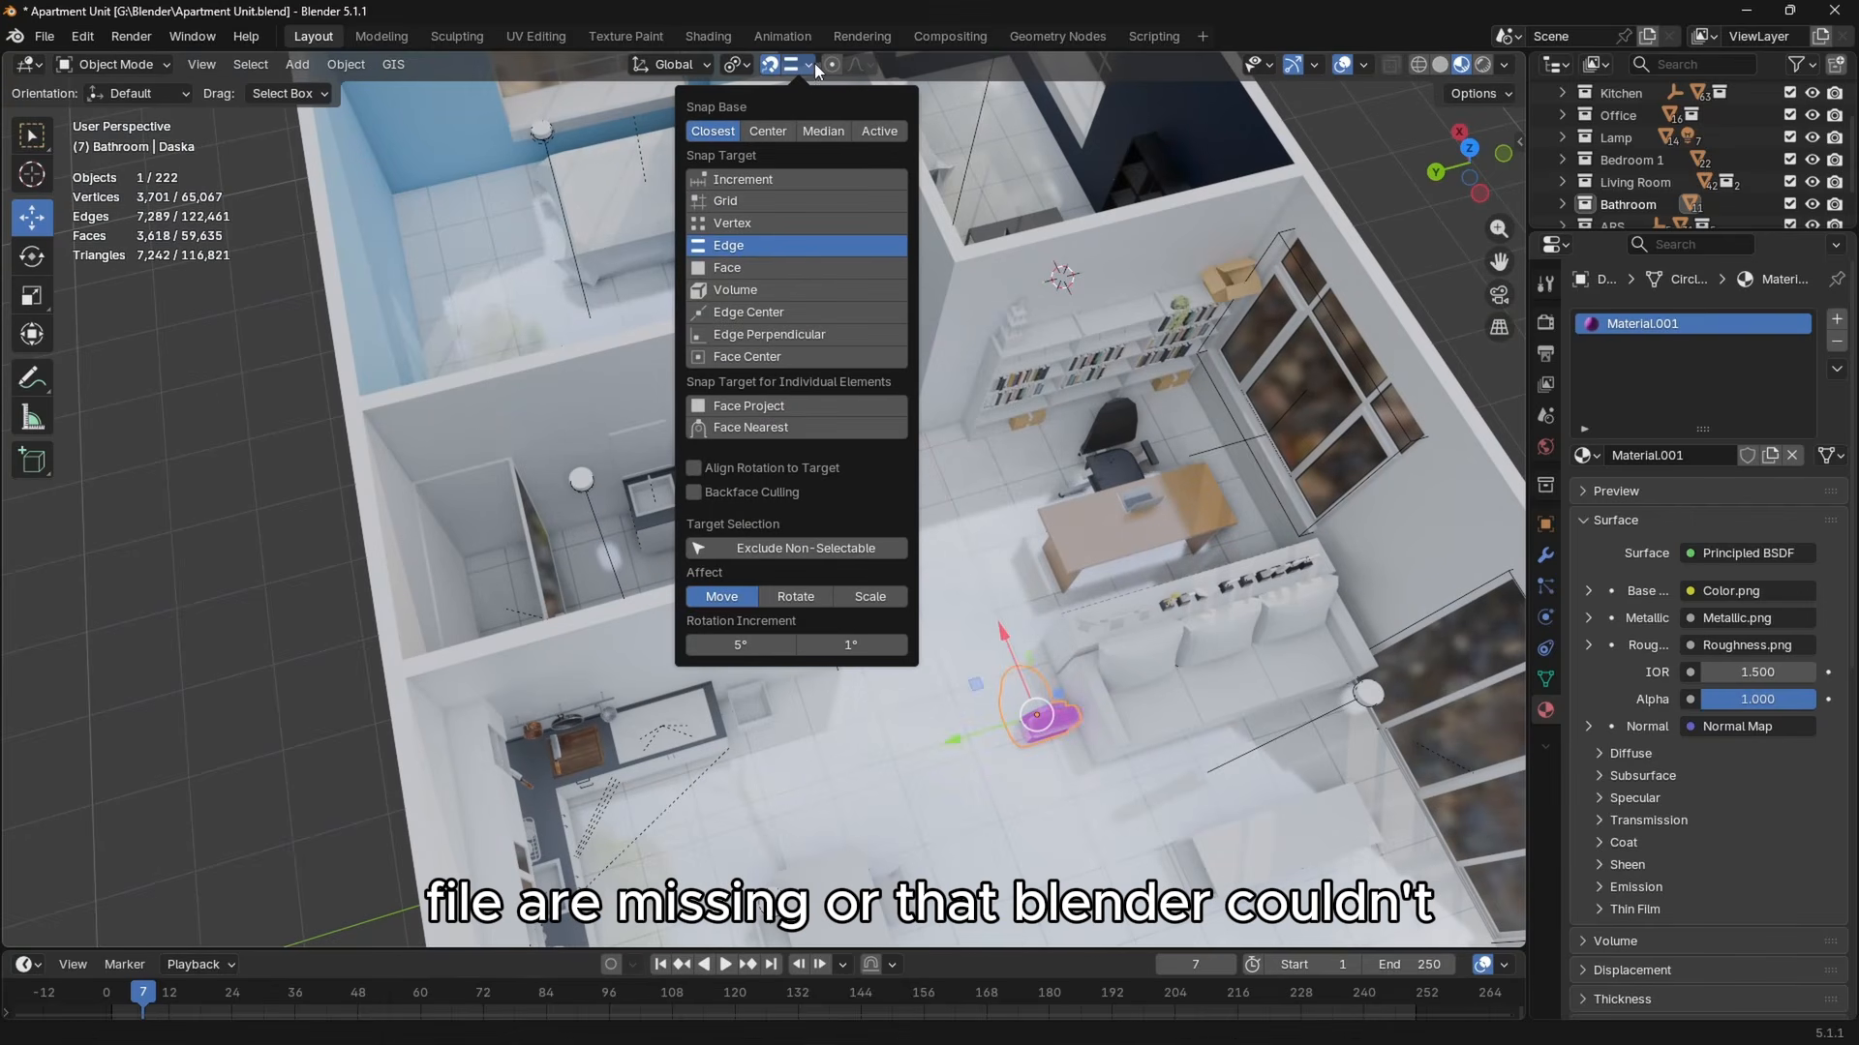
left_click(751, 268)
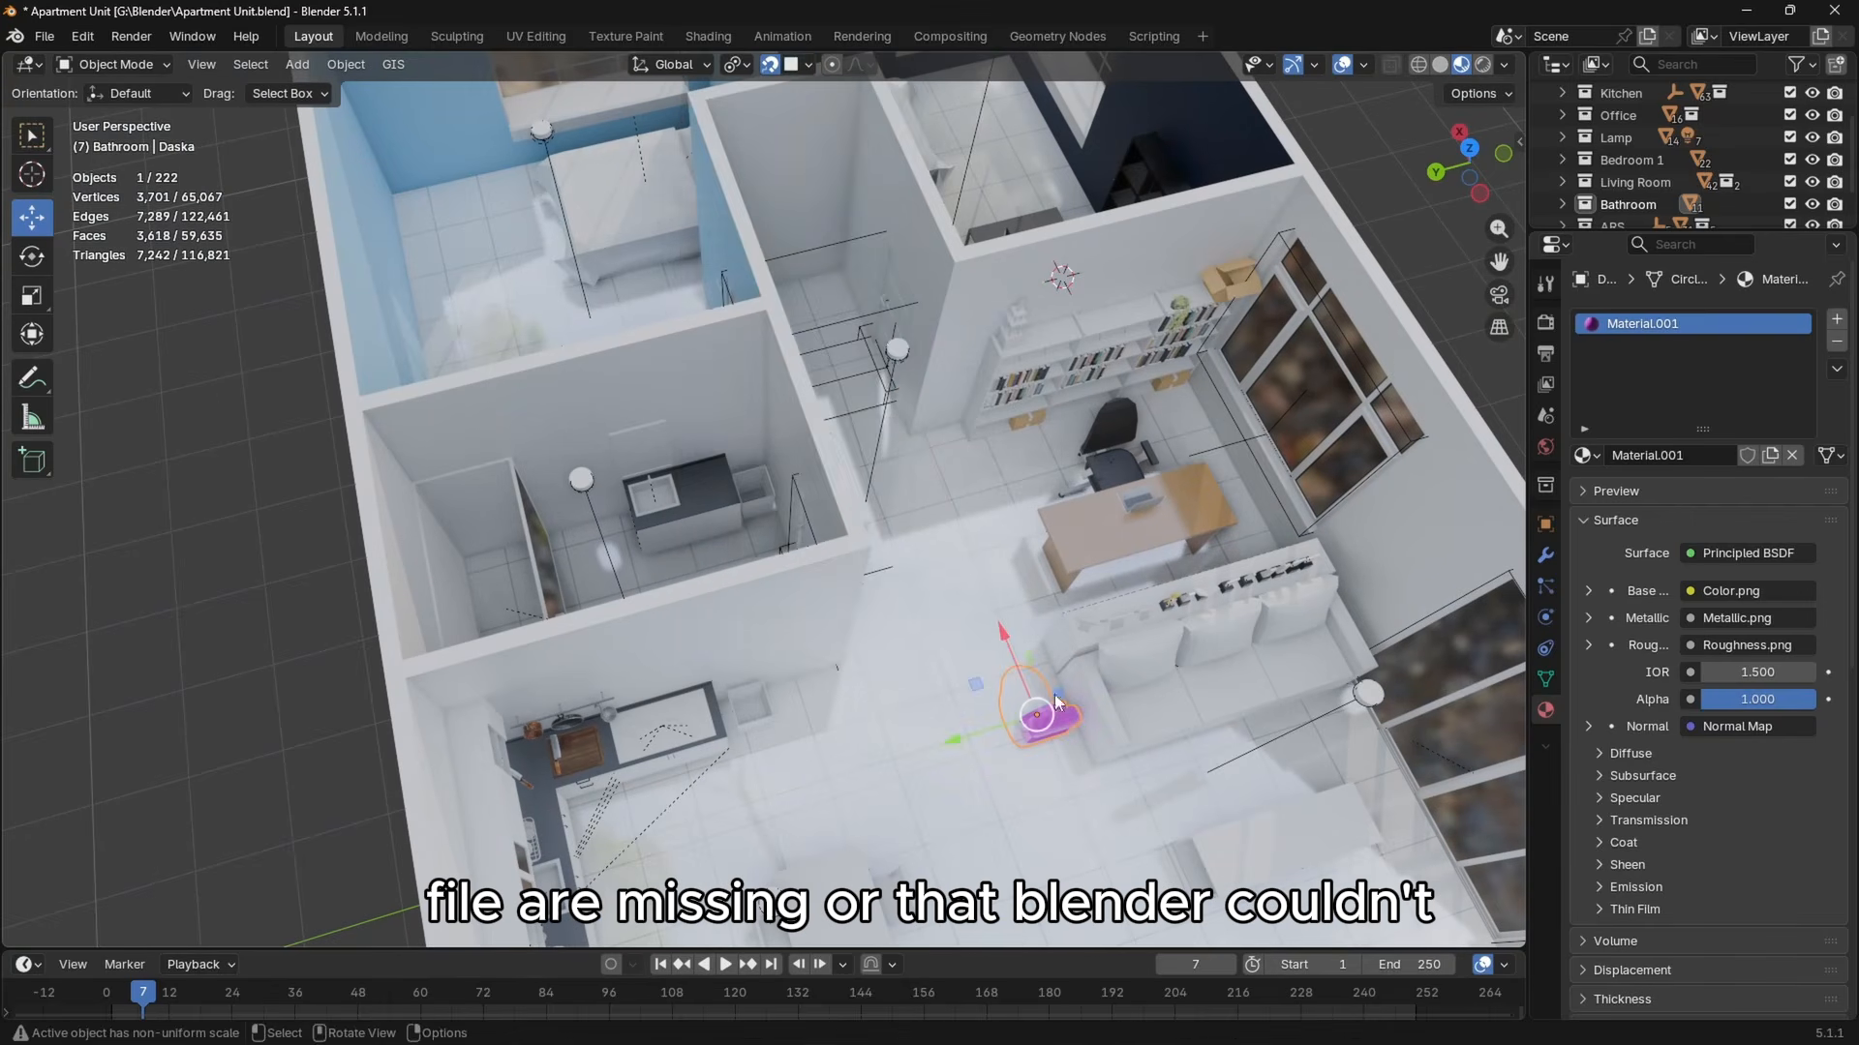
key("g")
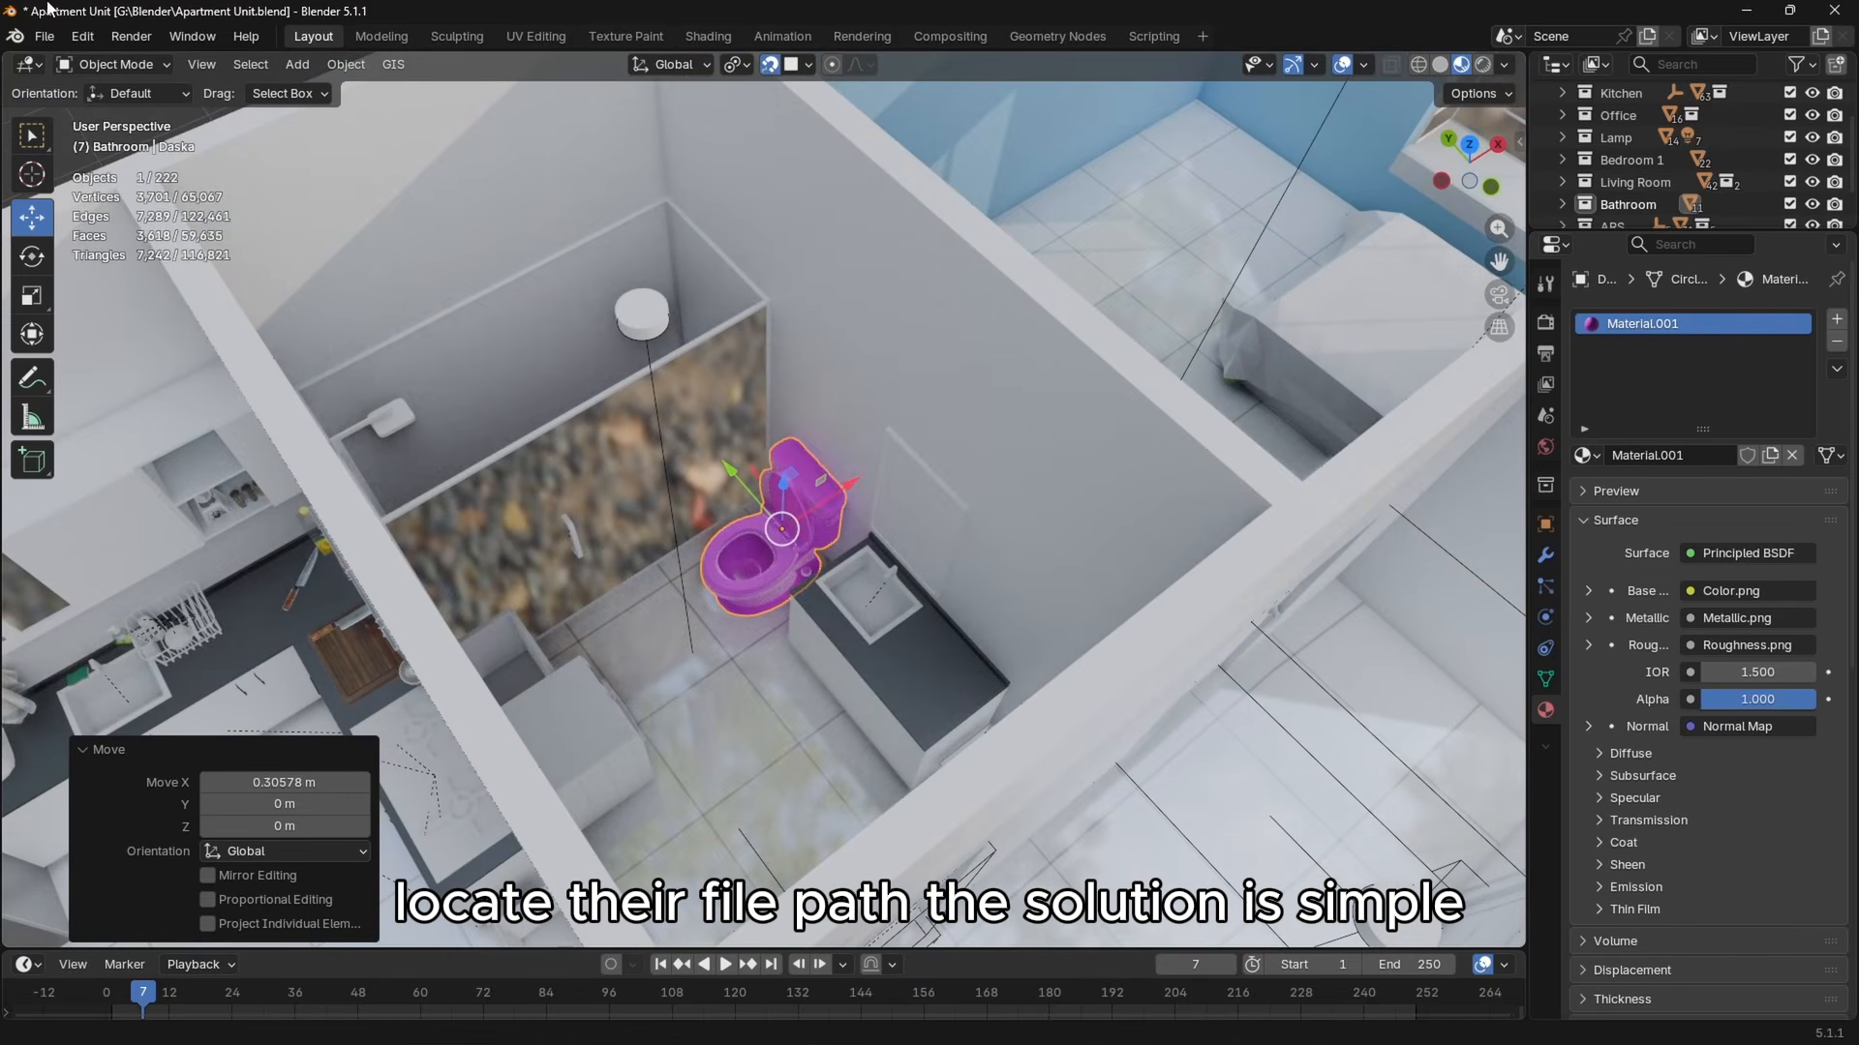
Relink the toilet's missing texture files by finding them in the textures folder of the downloaded toilet asset.
left_click(49, 37)
mouse_move(197, 421)
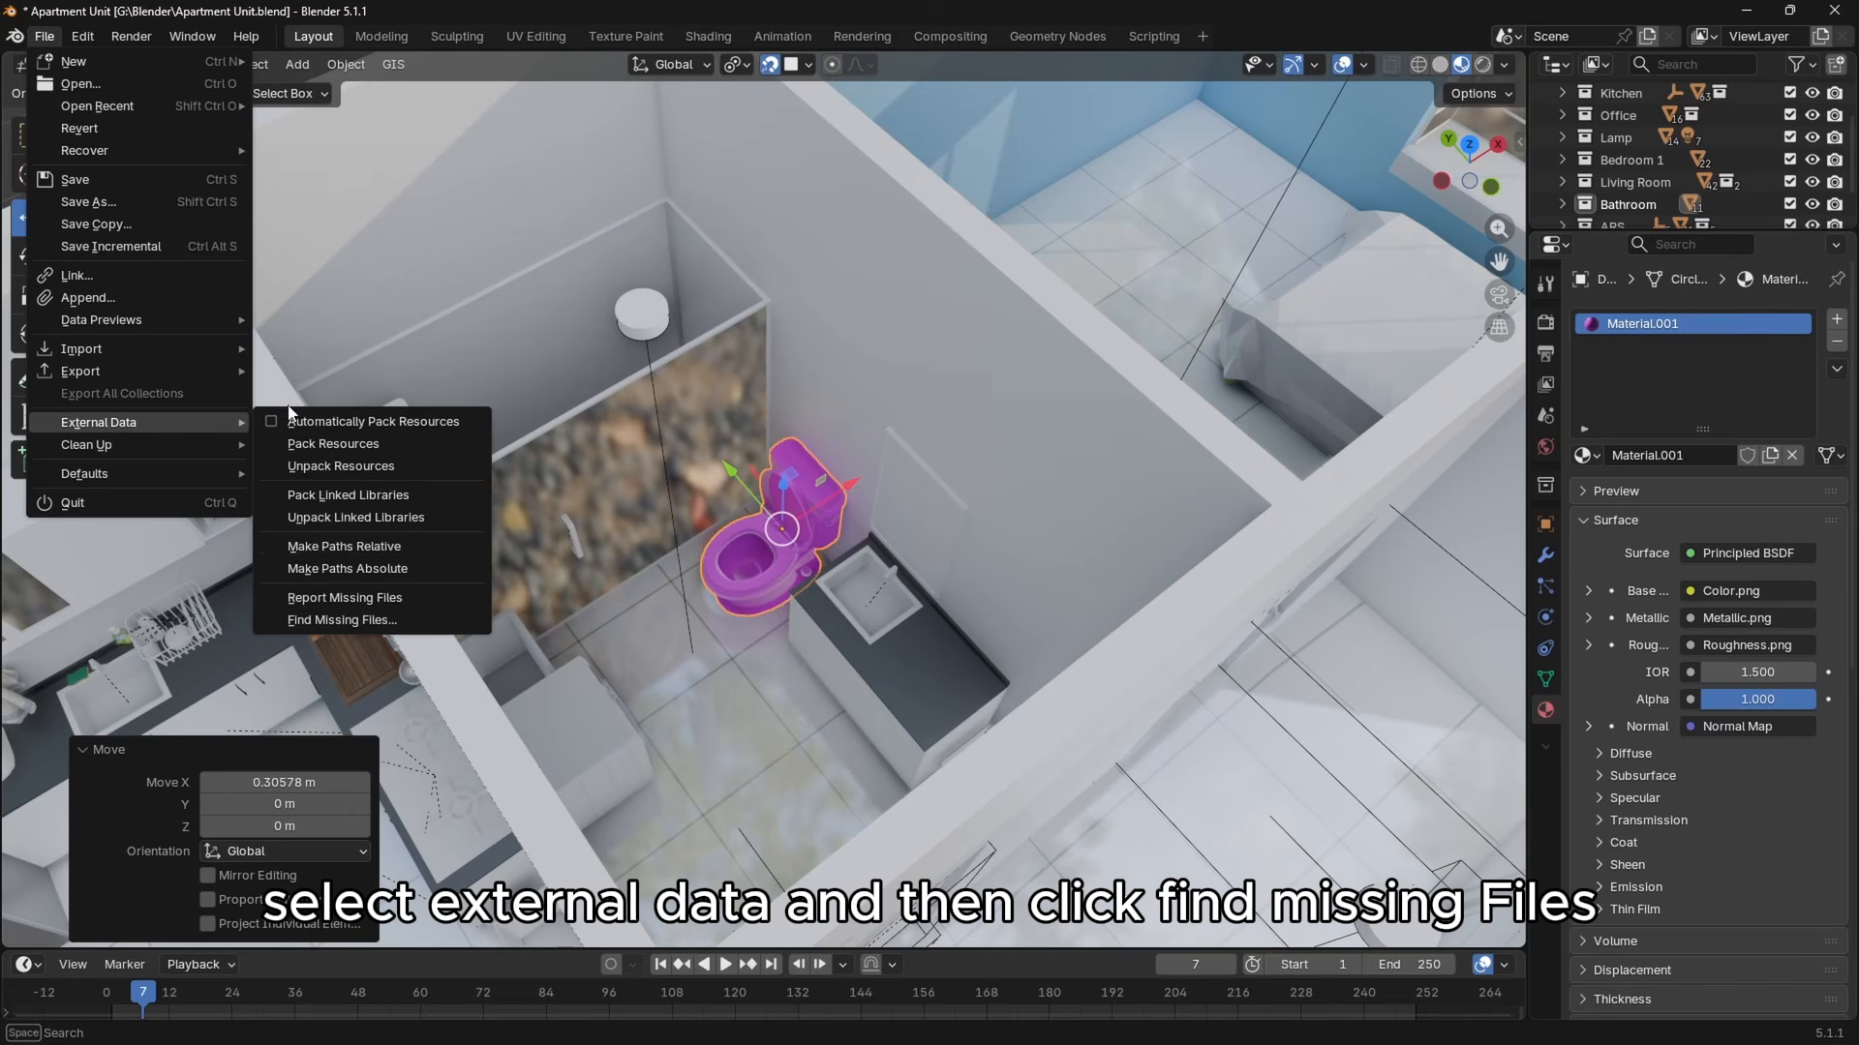
left_click(427, 623)
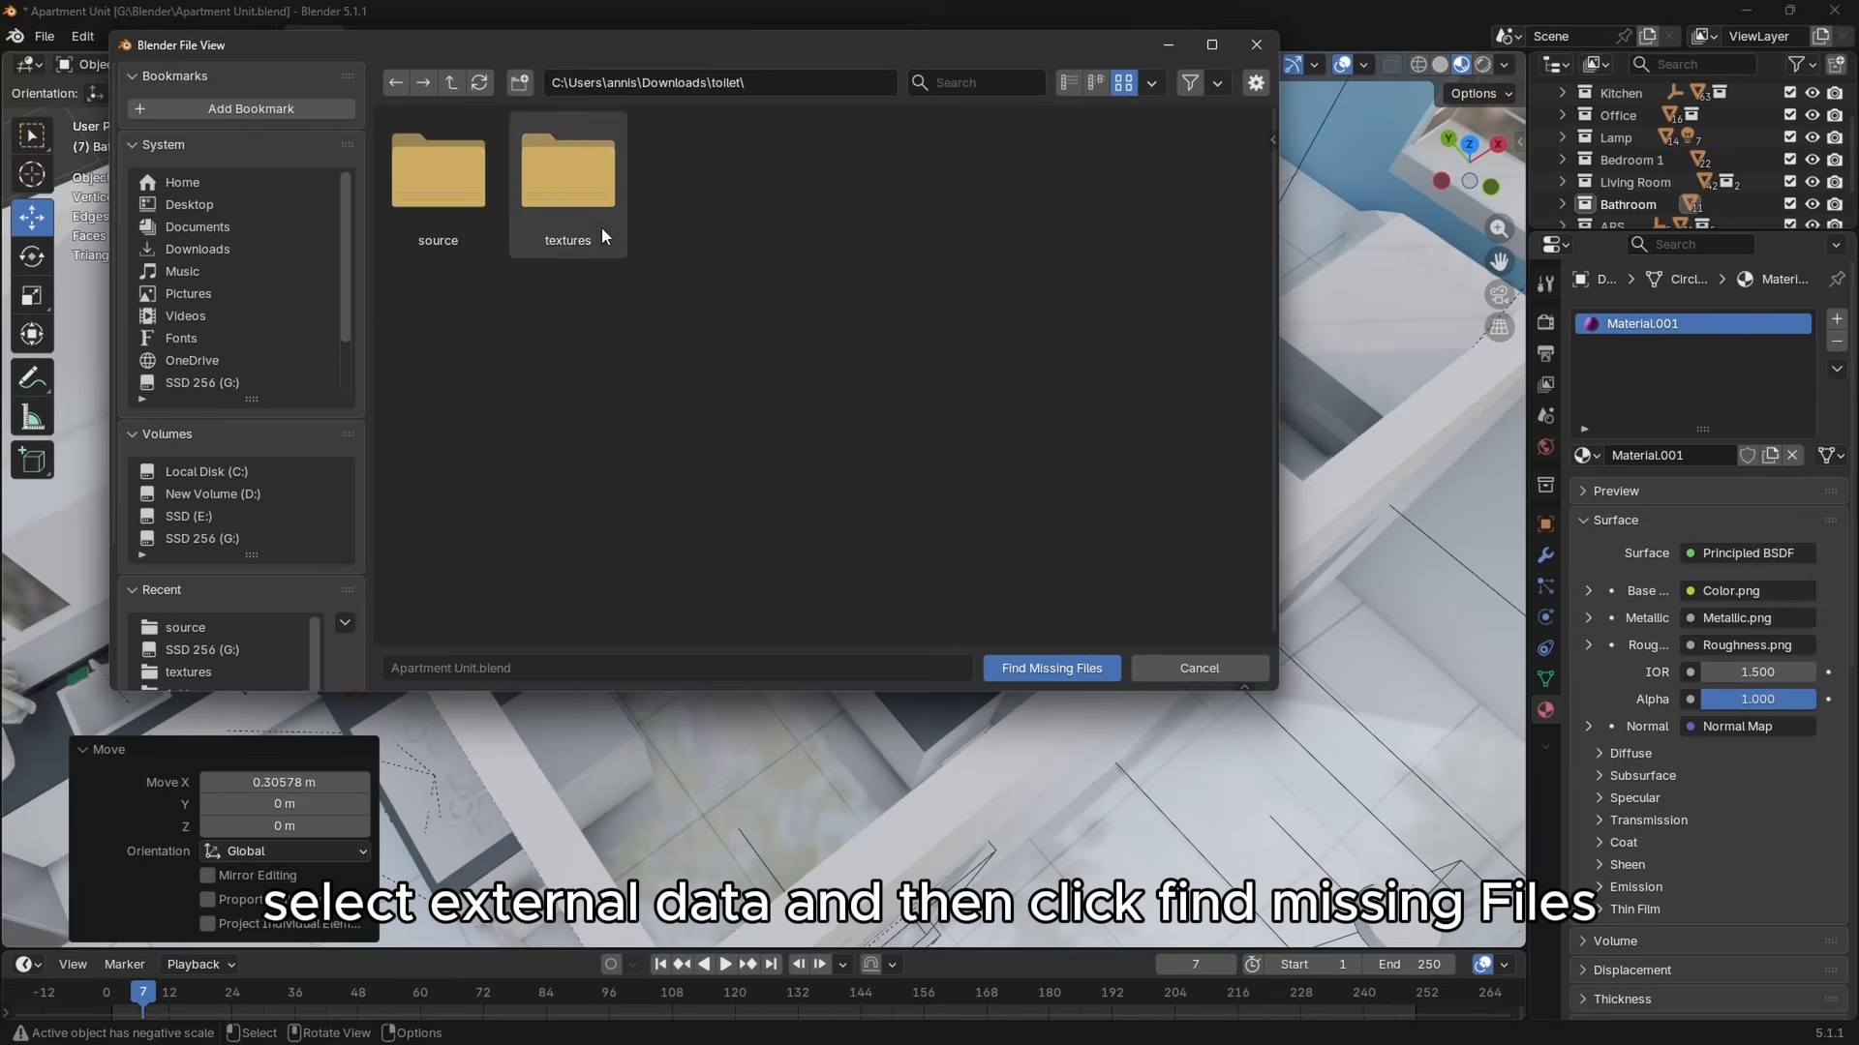
double_click(550, 178)
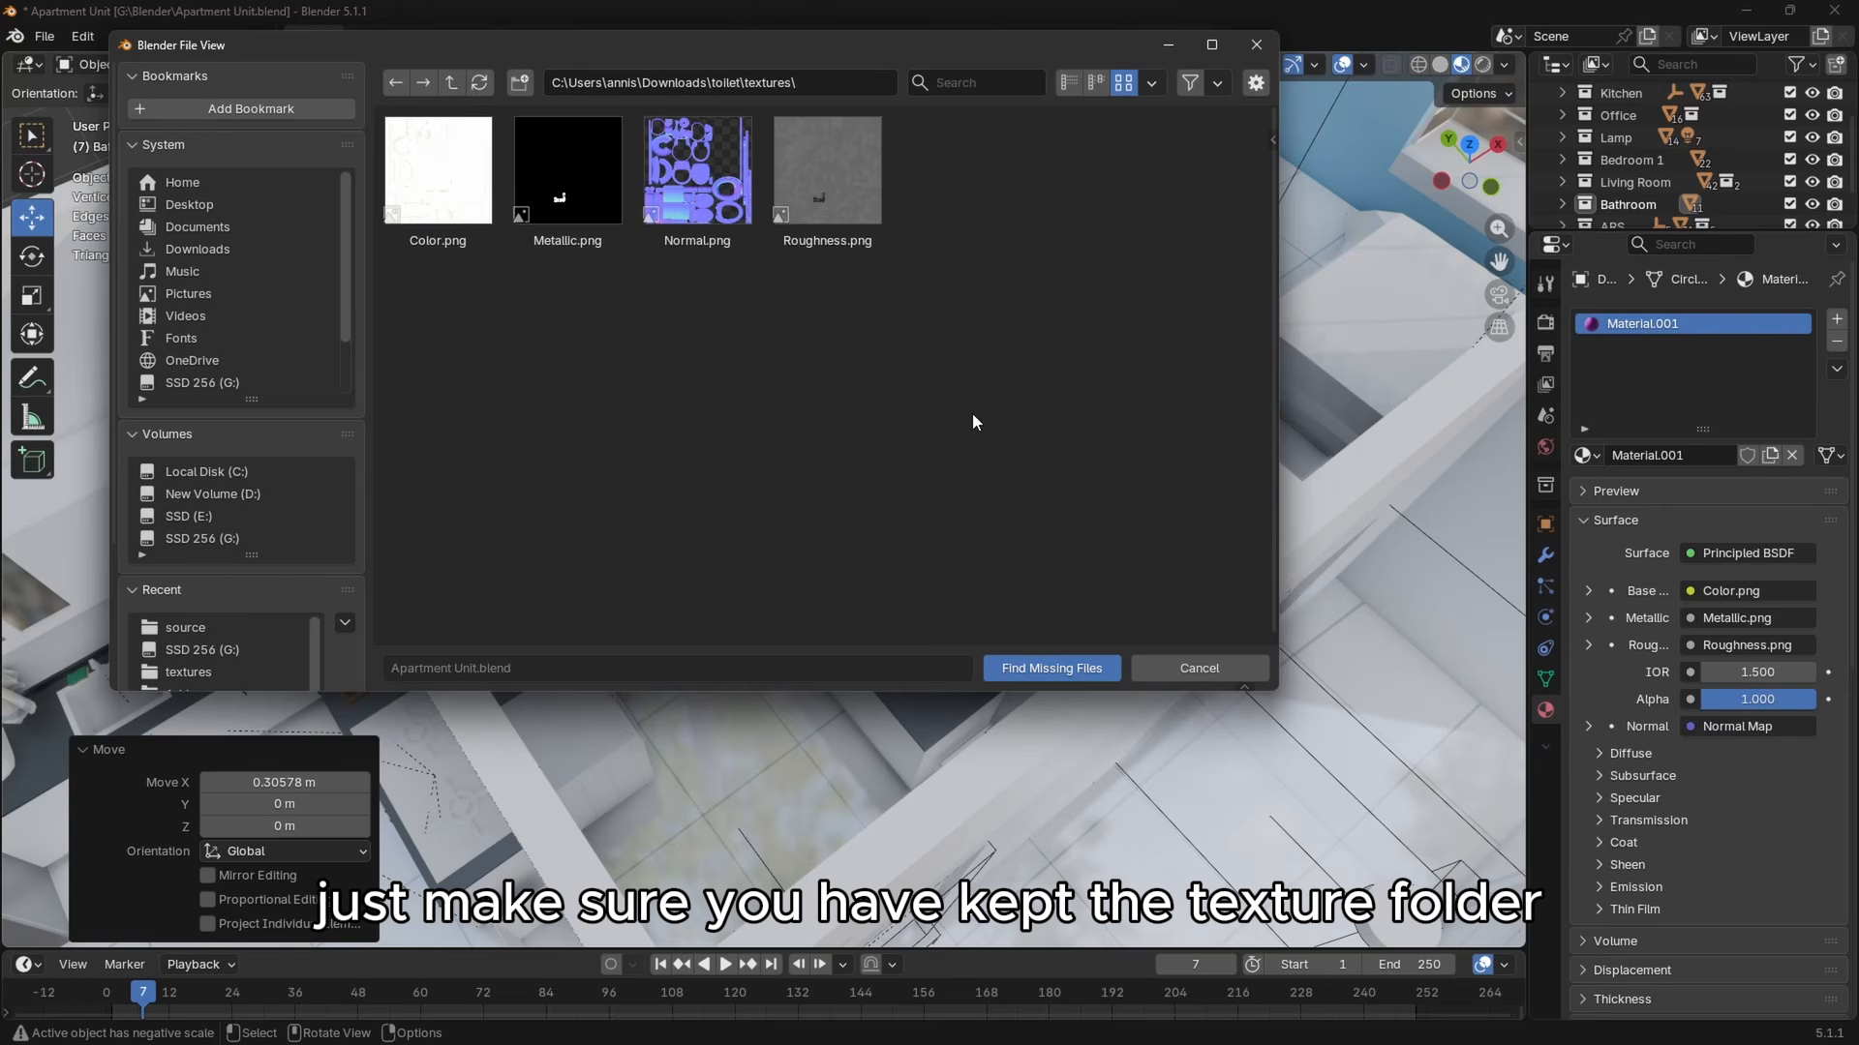
left_click(1066, 666)
scroll(774, 562, "up", 7)
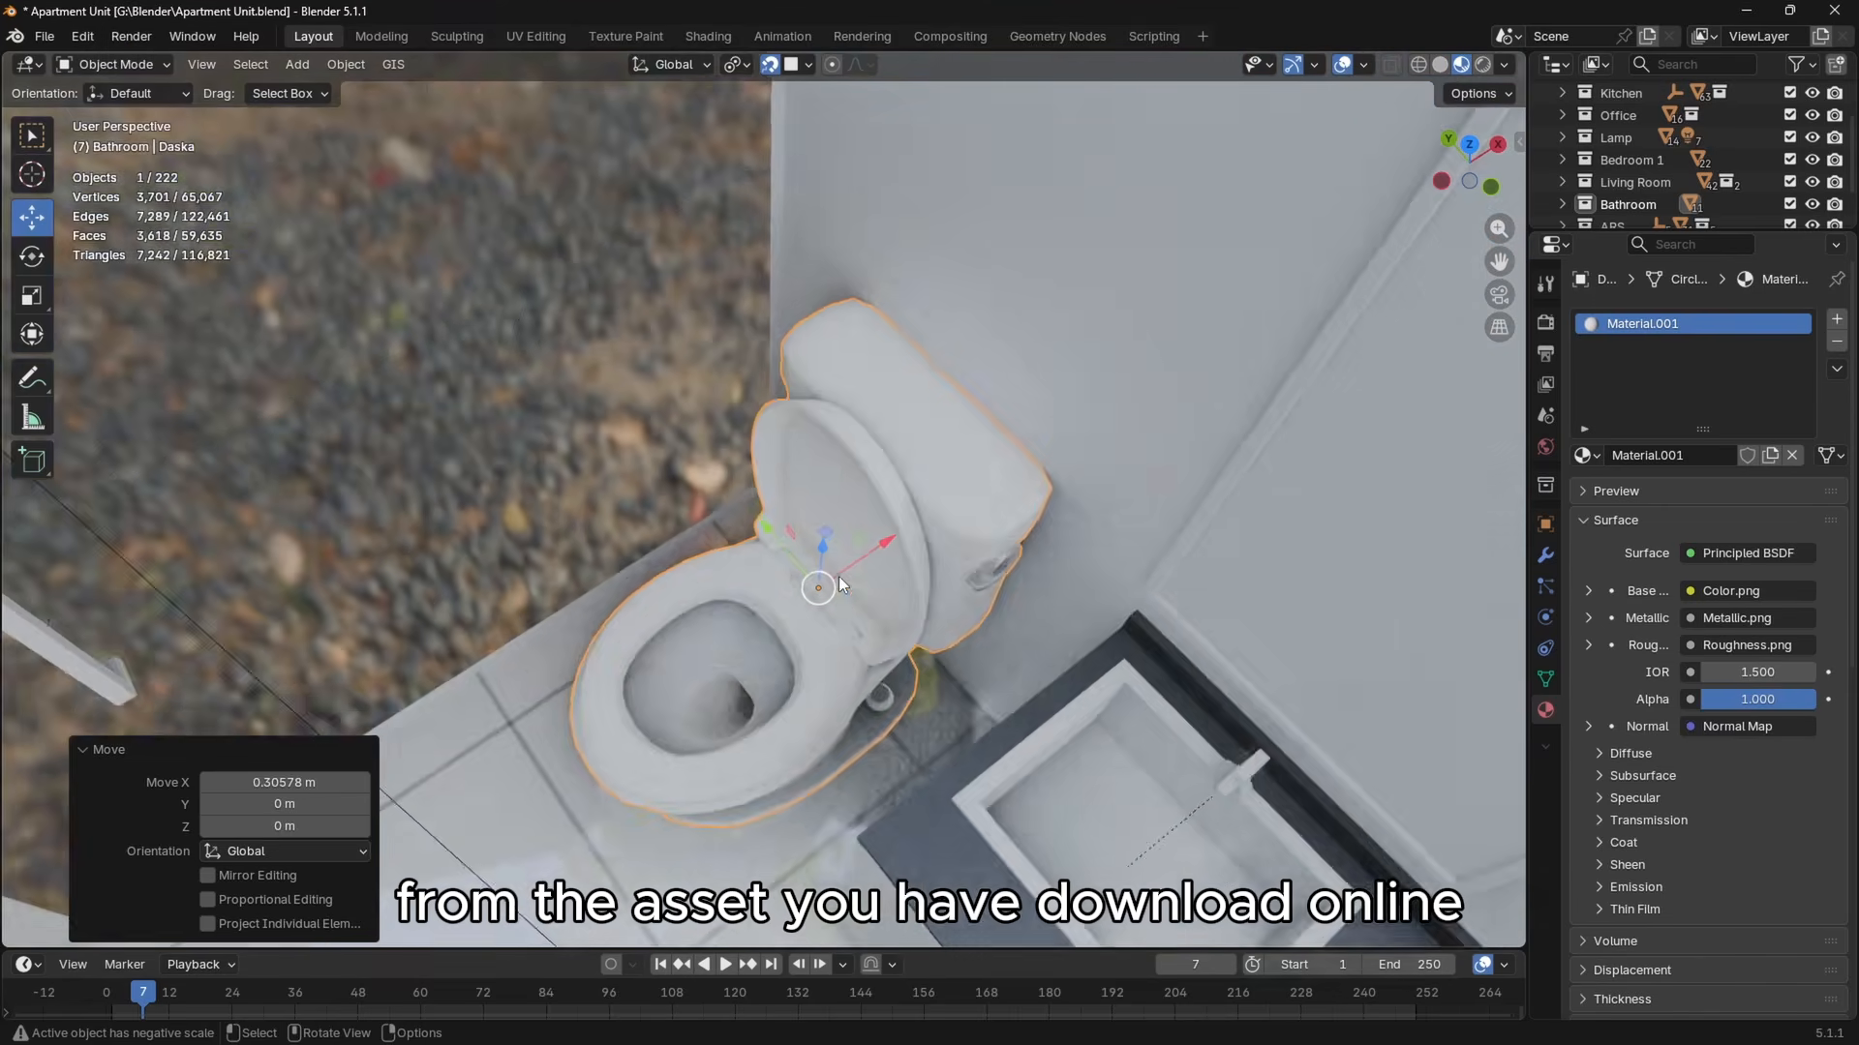
middle_click_drag(838, 577, 939, 629)
scroll(819, 618, "down", 5)
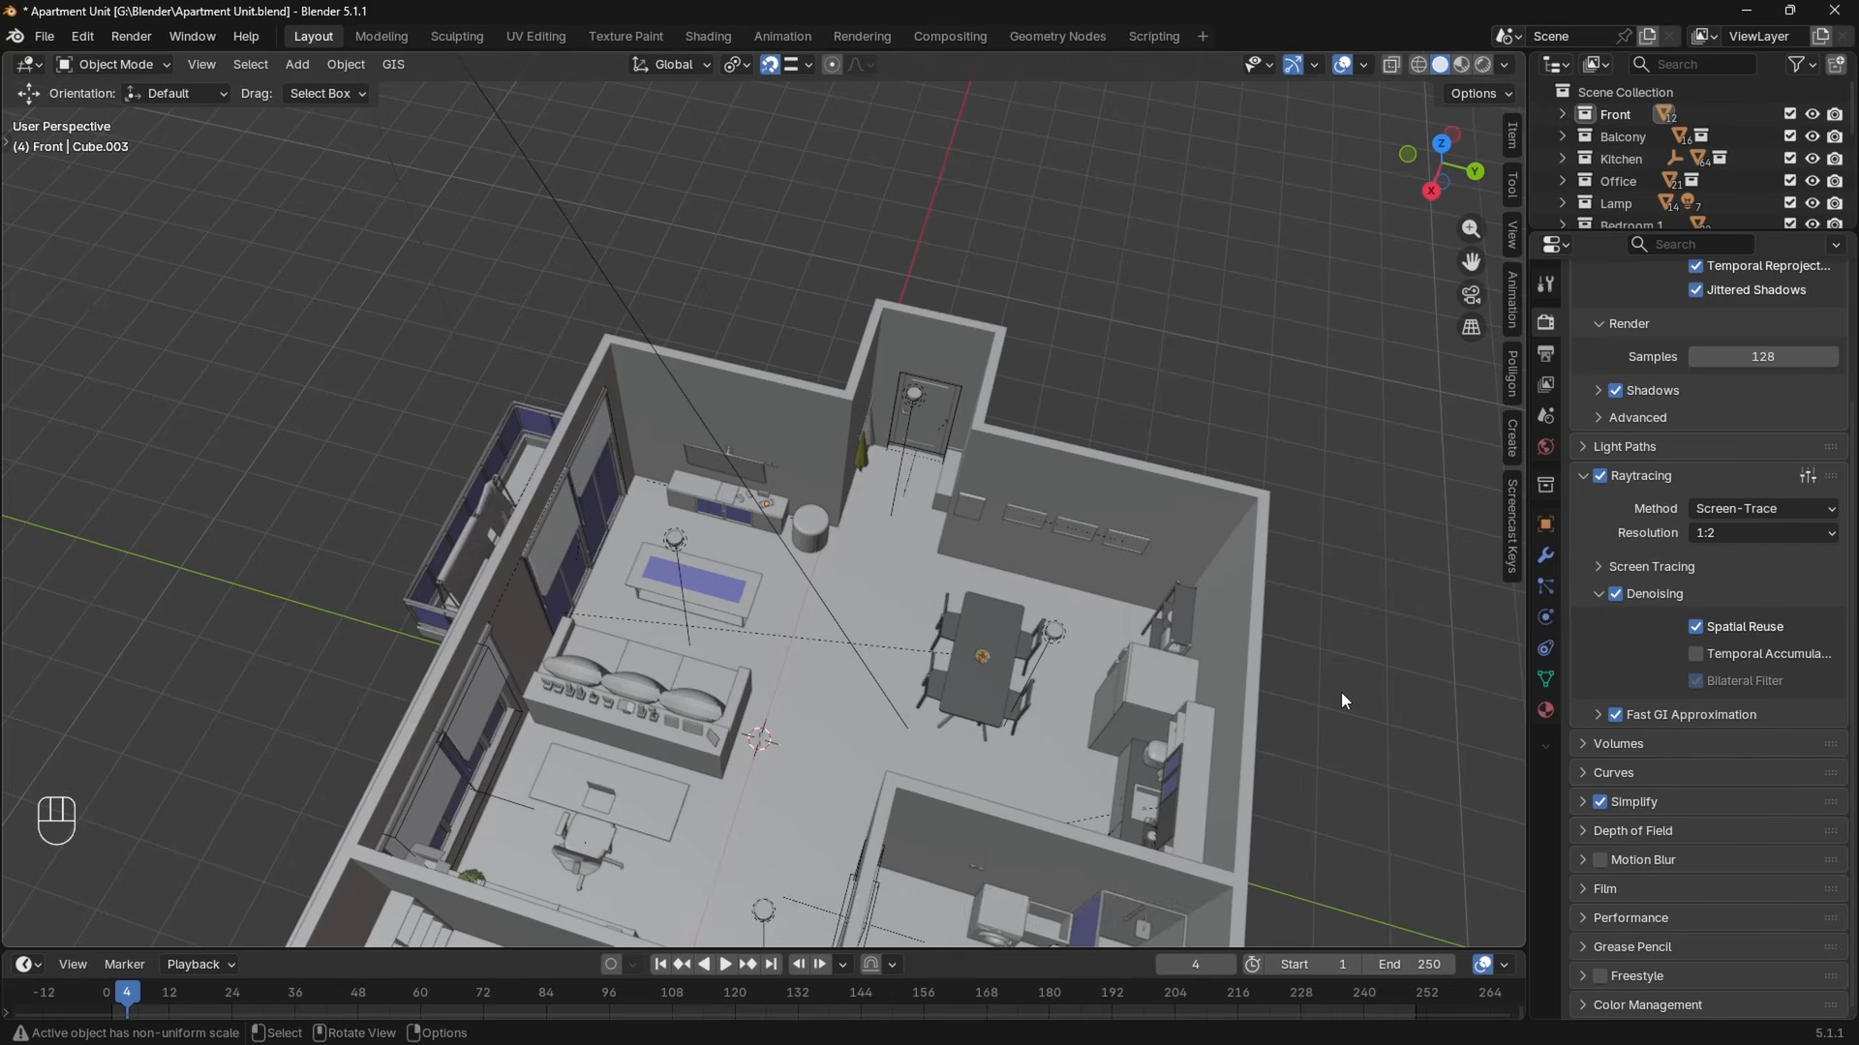
Frame the handheld console's body on the TV cabinet and set the viewport shading to Material Preview.
scroll(799, 520, "up", 6)
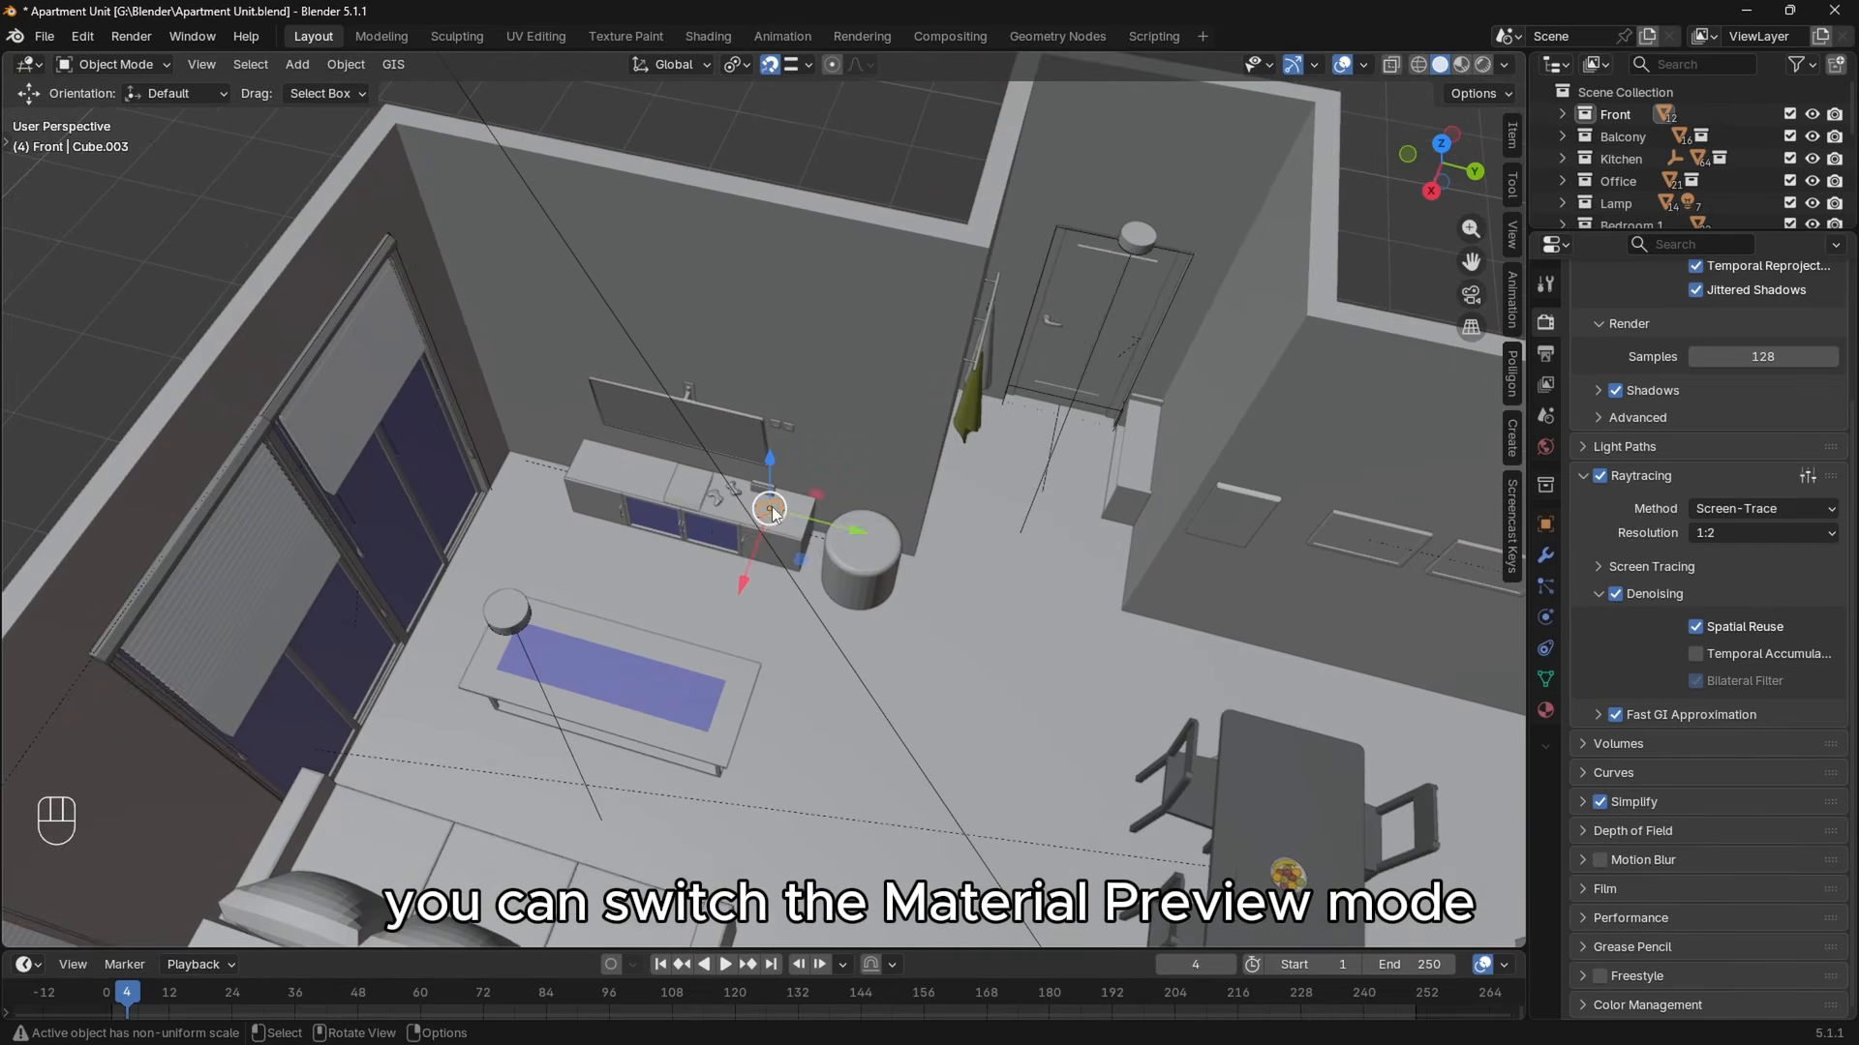
key("KP_Decimal")
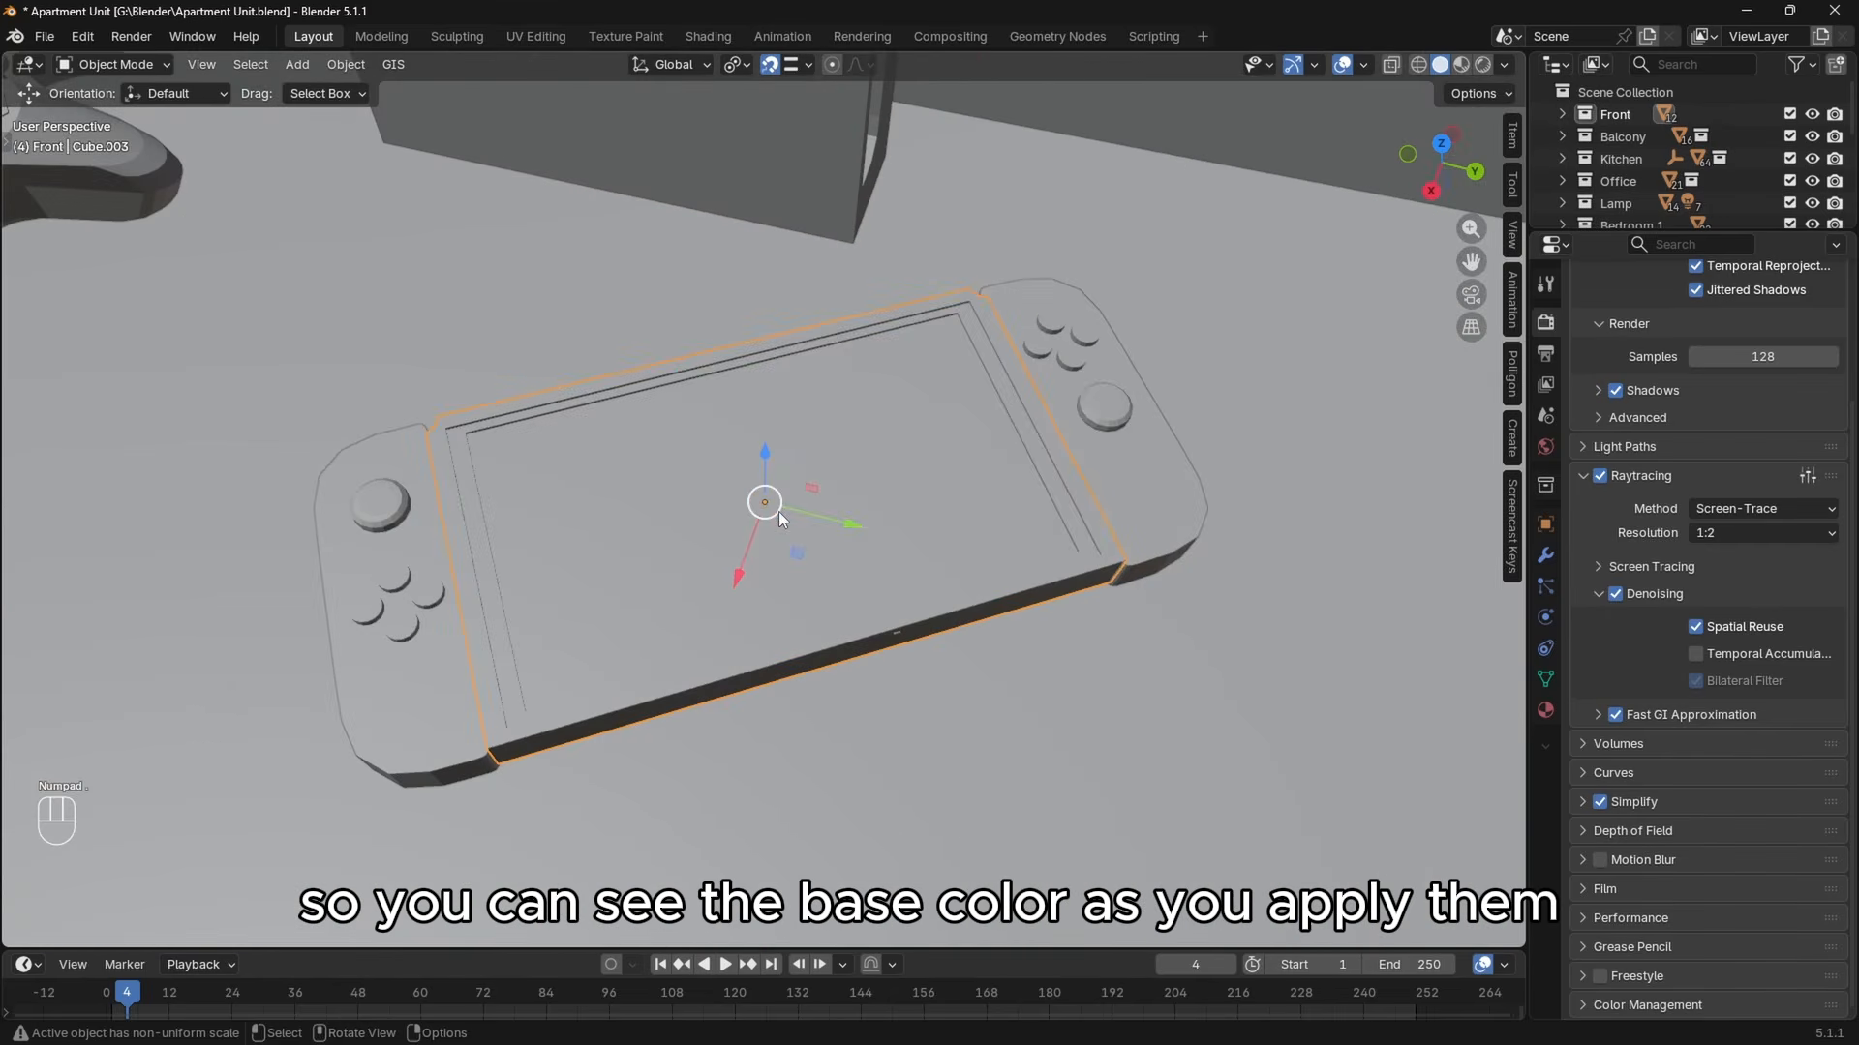
scroll(779, 518, "down", 5)
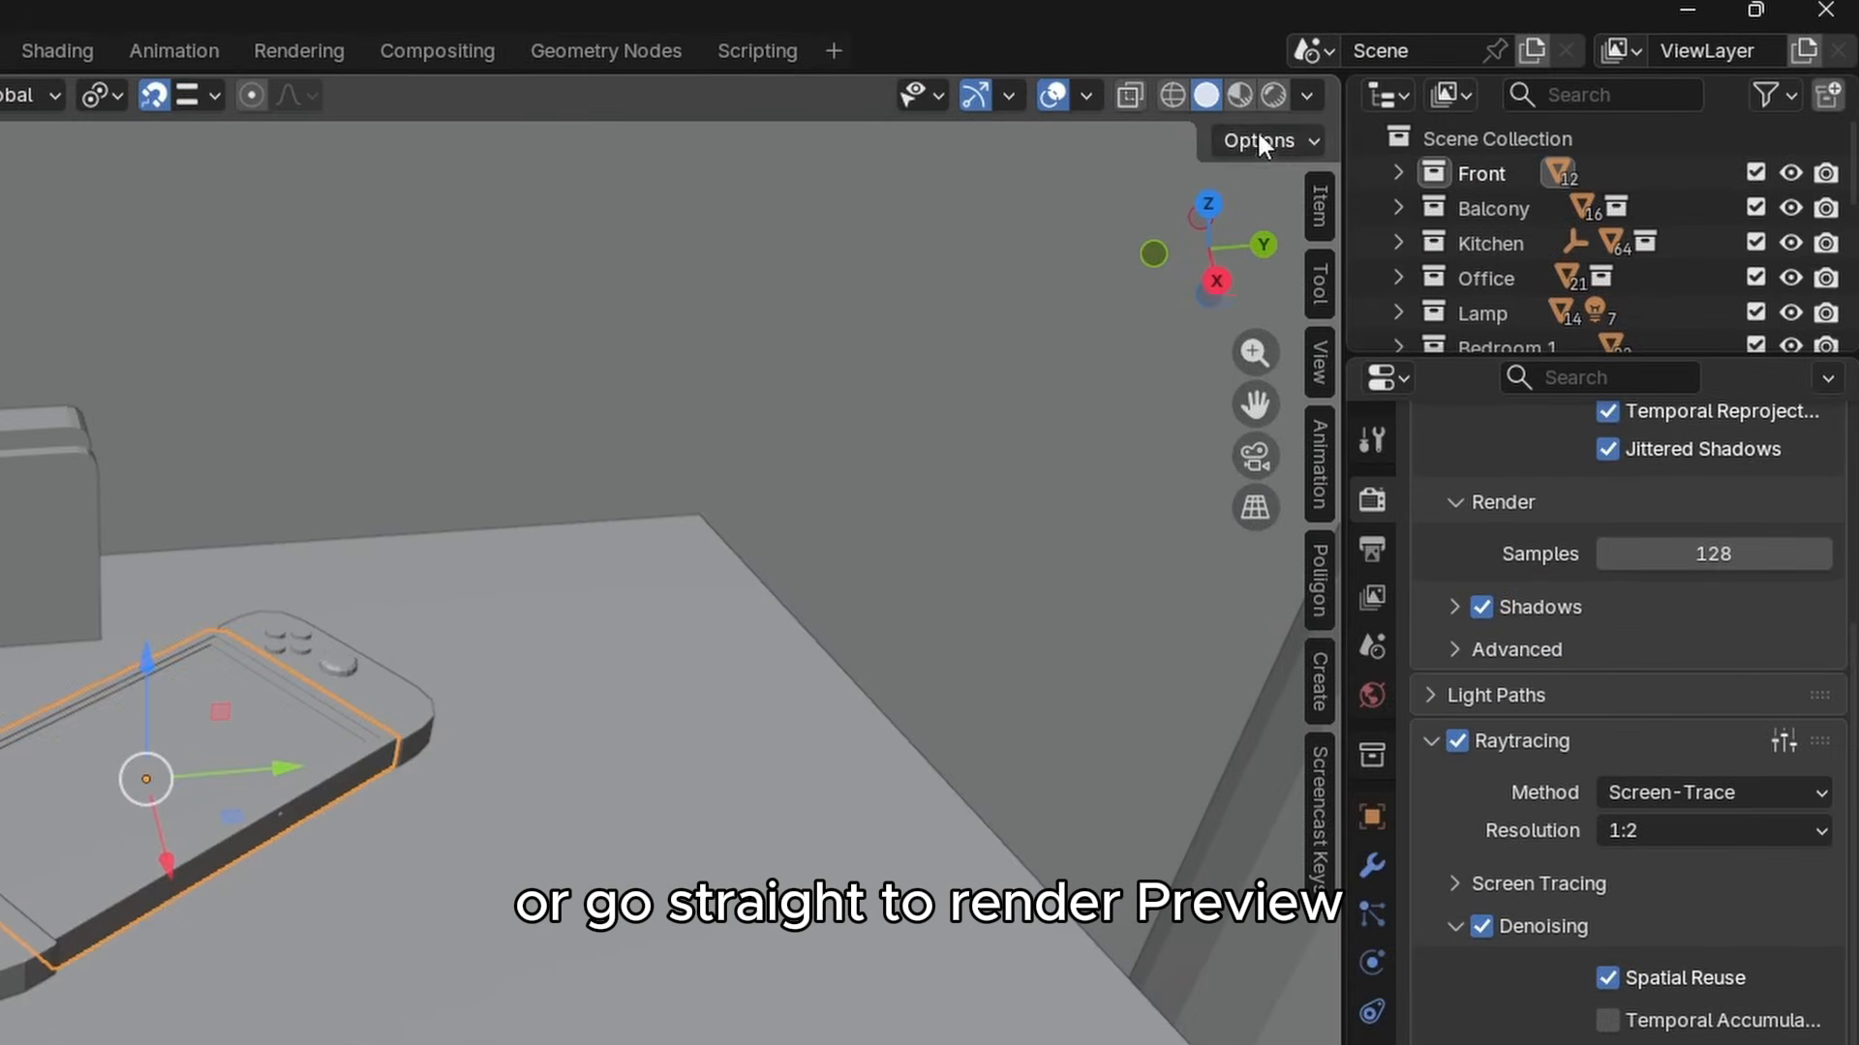
left_click(1240, 93)
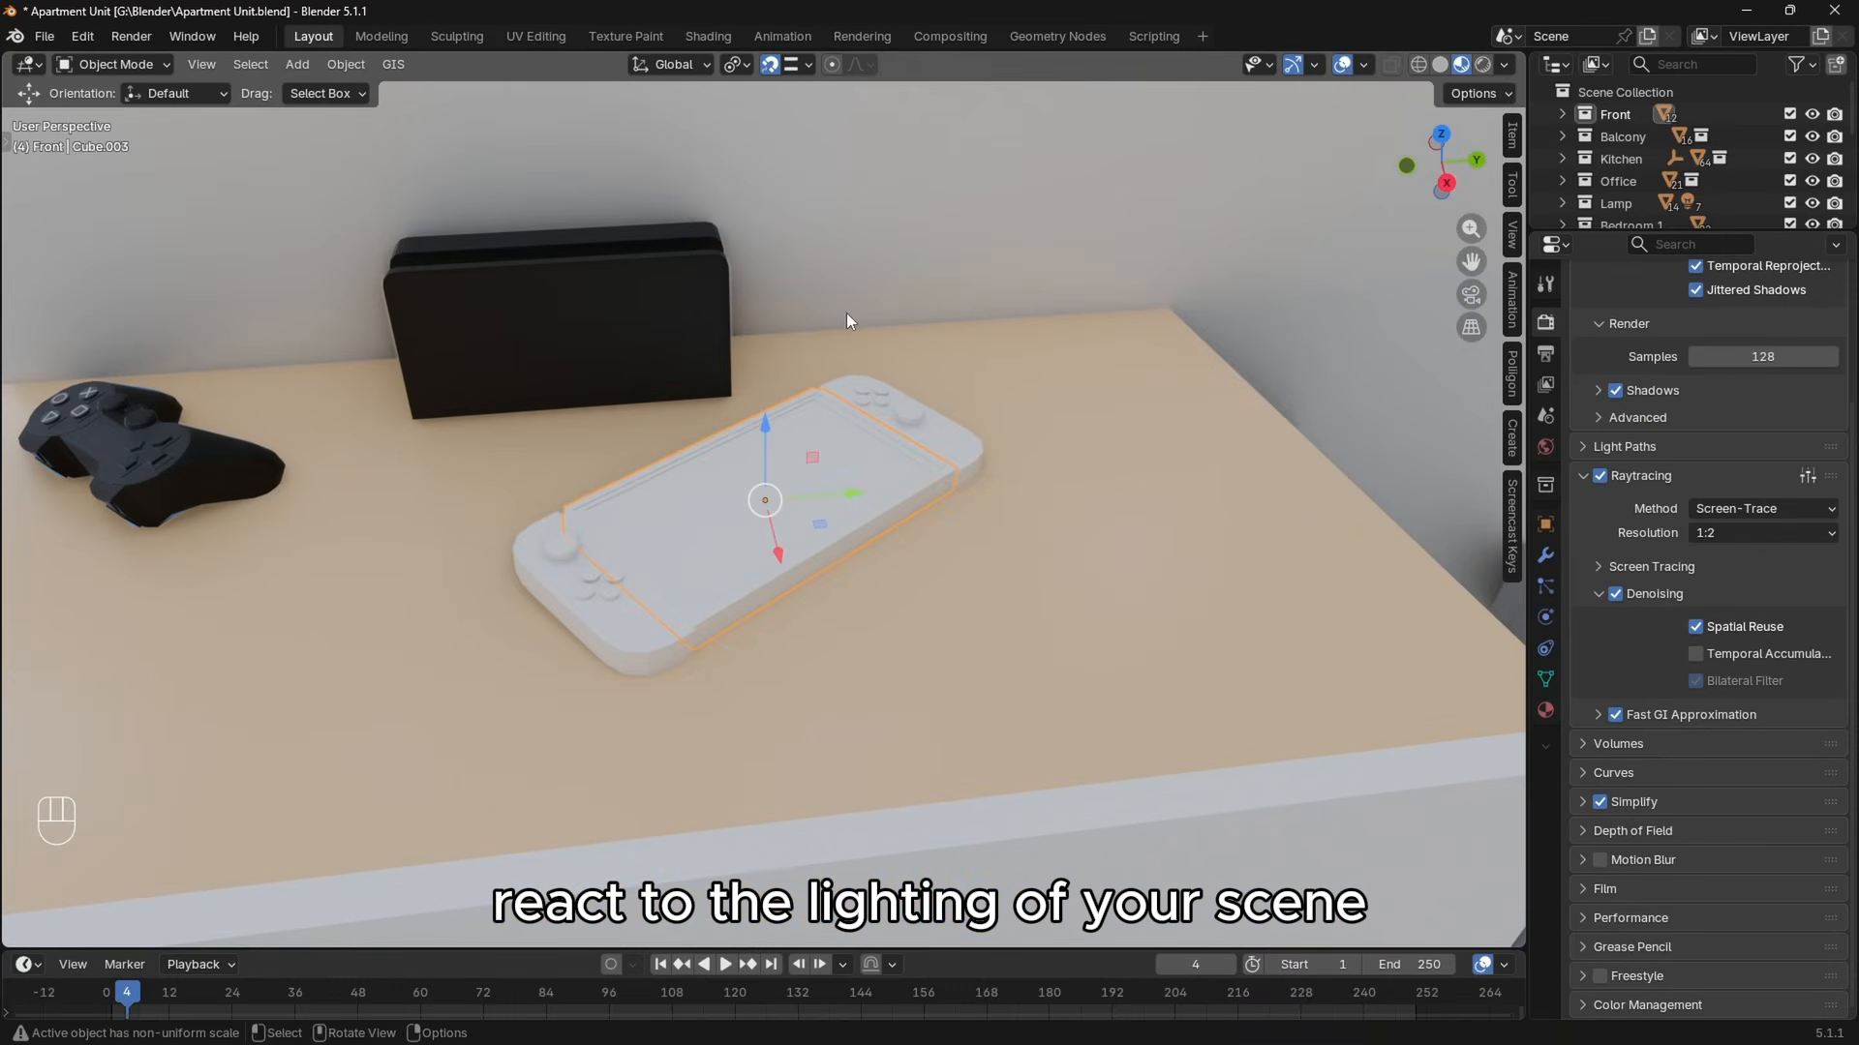
Create a new material on the handheld console's middle body and name it Black.
middle_click_drag(274, 484, 180, 536)
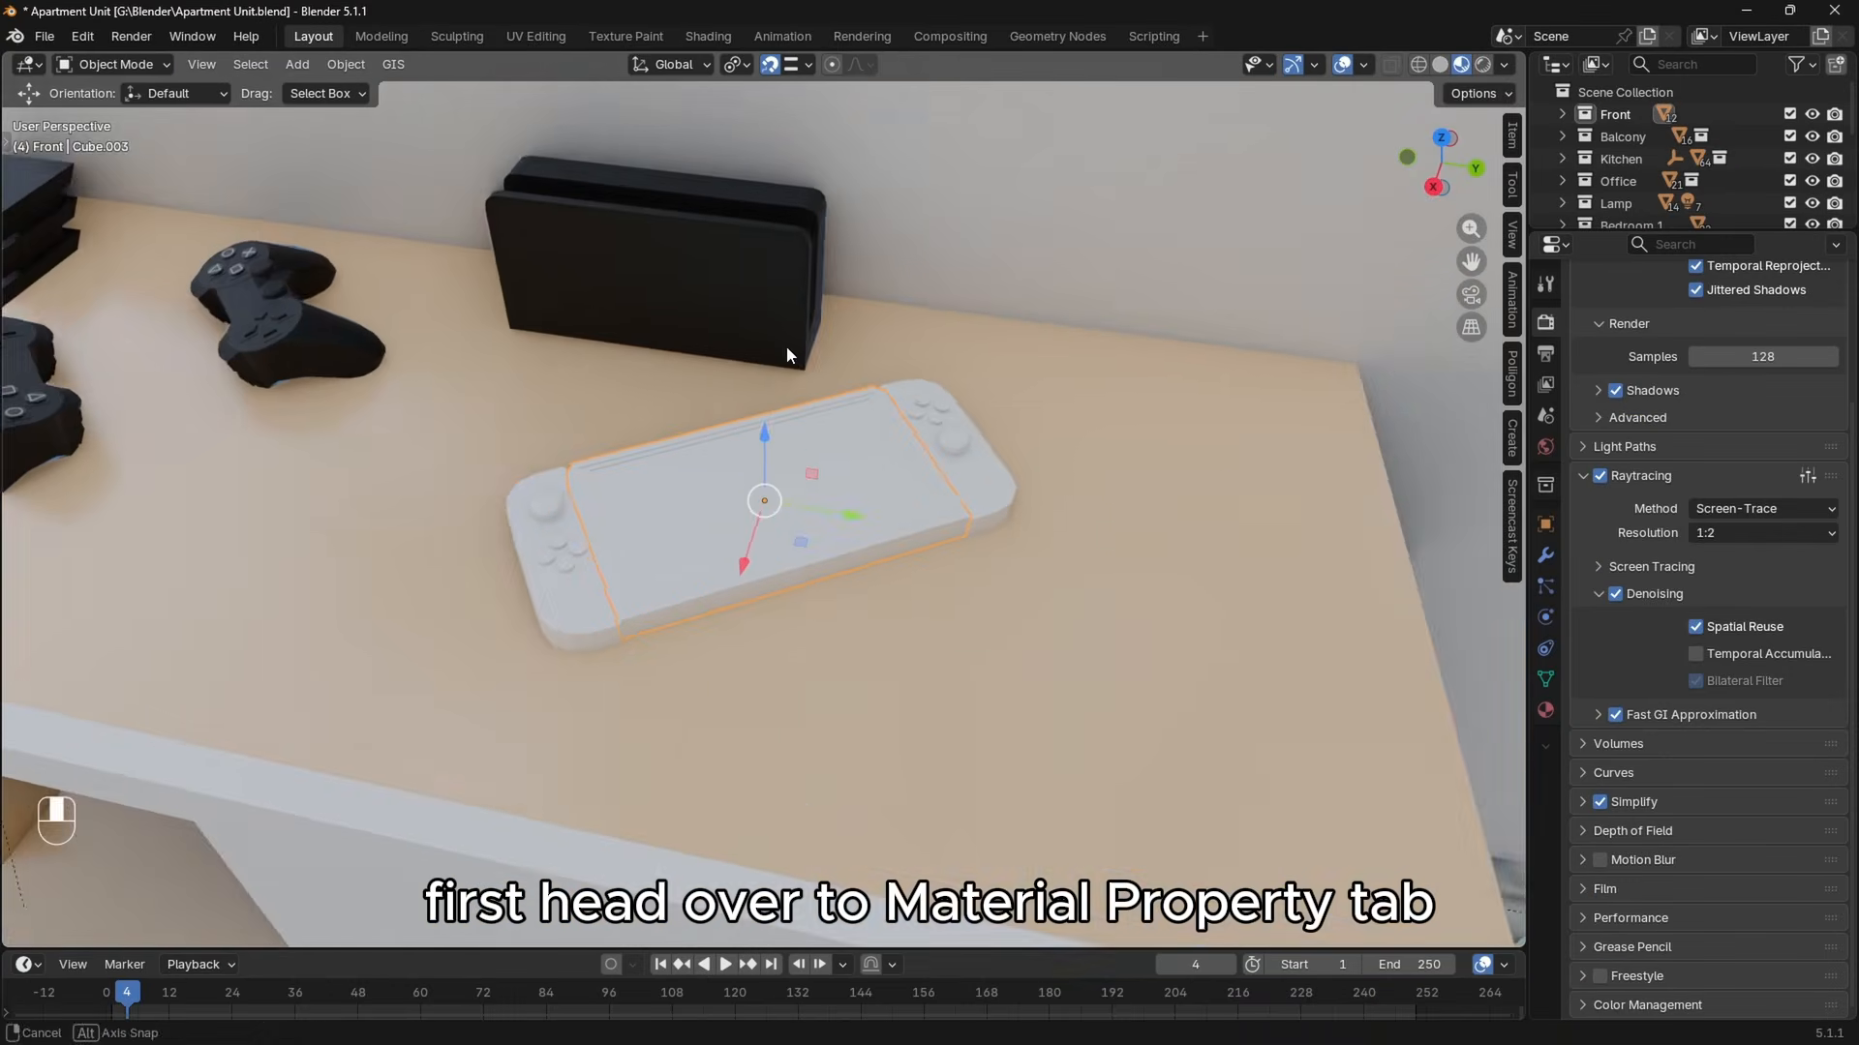
middle_click_drag(191, 886, 310, 818, "shift")
scroll(862, 539, "down", 3)
middle_click_drag(862, 540, 839, 552)
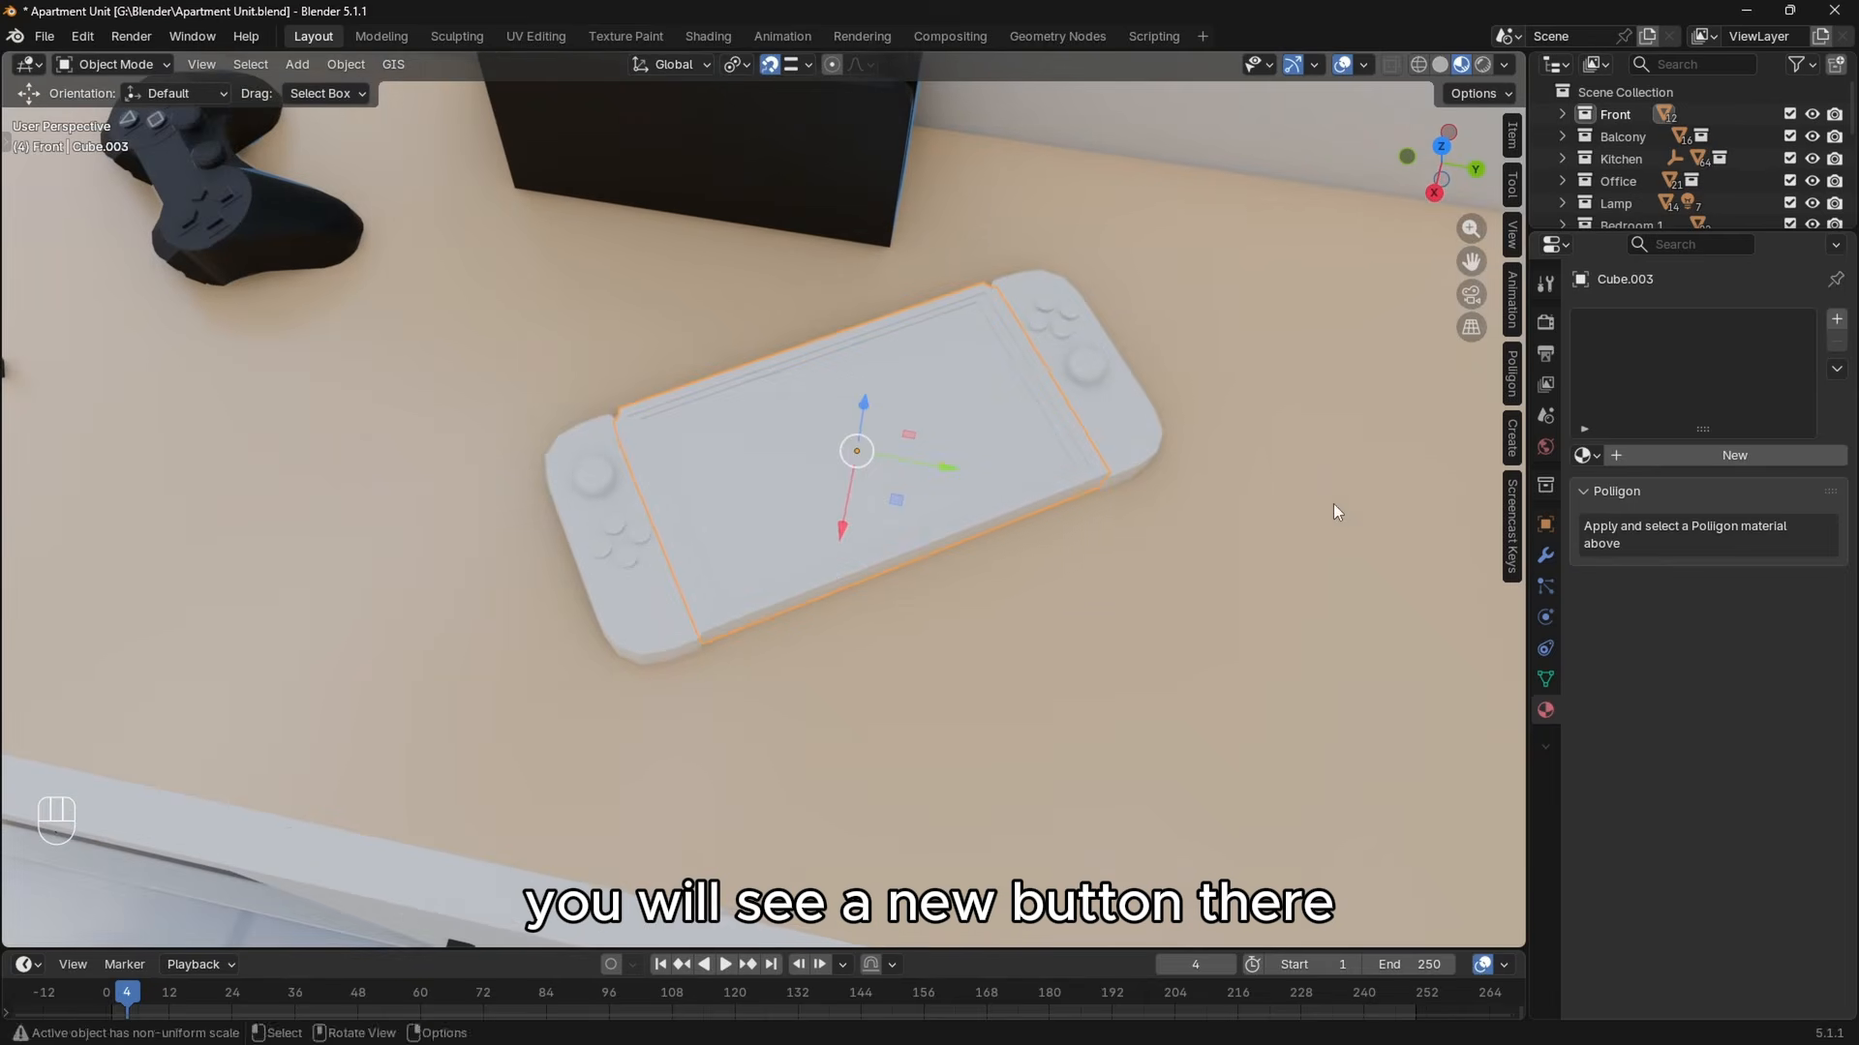
left_click(1715, 455)
double_click(1670, 323)
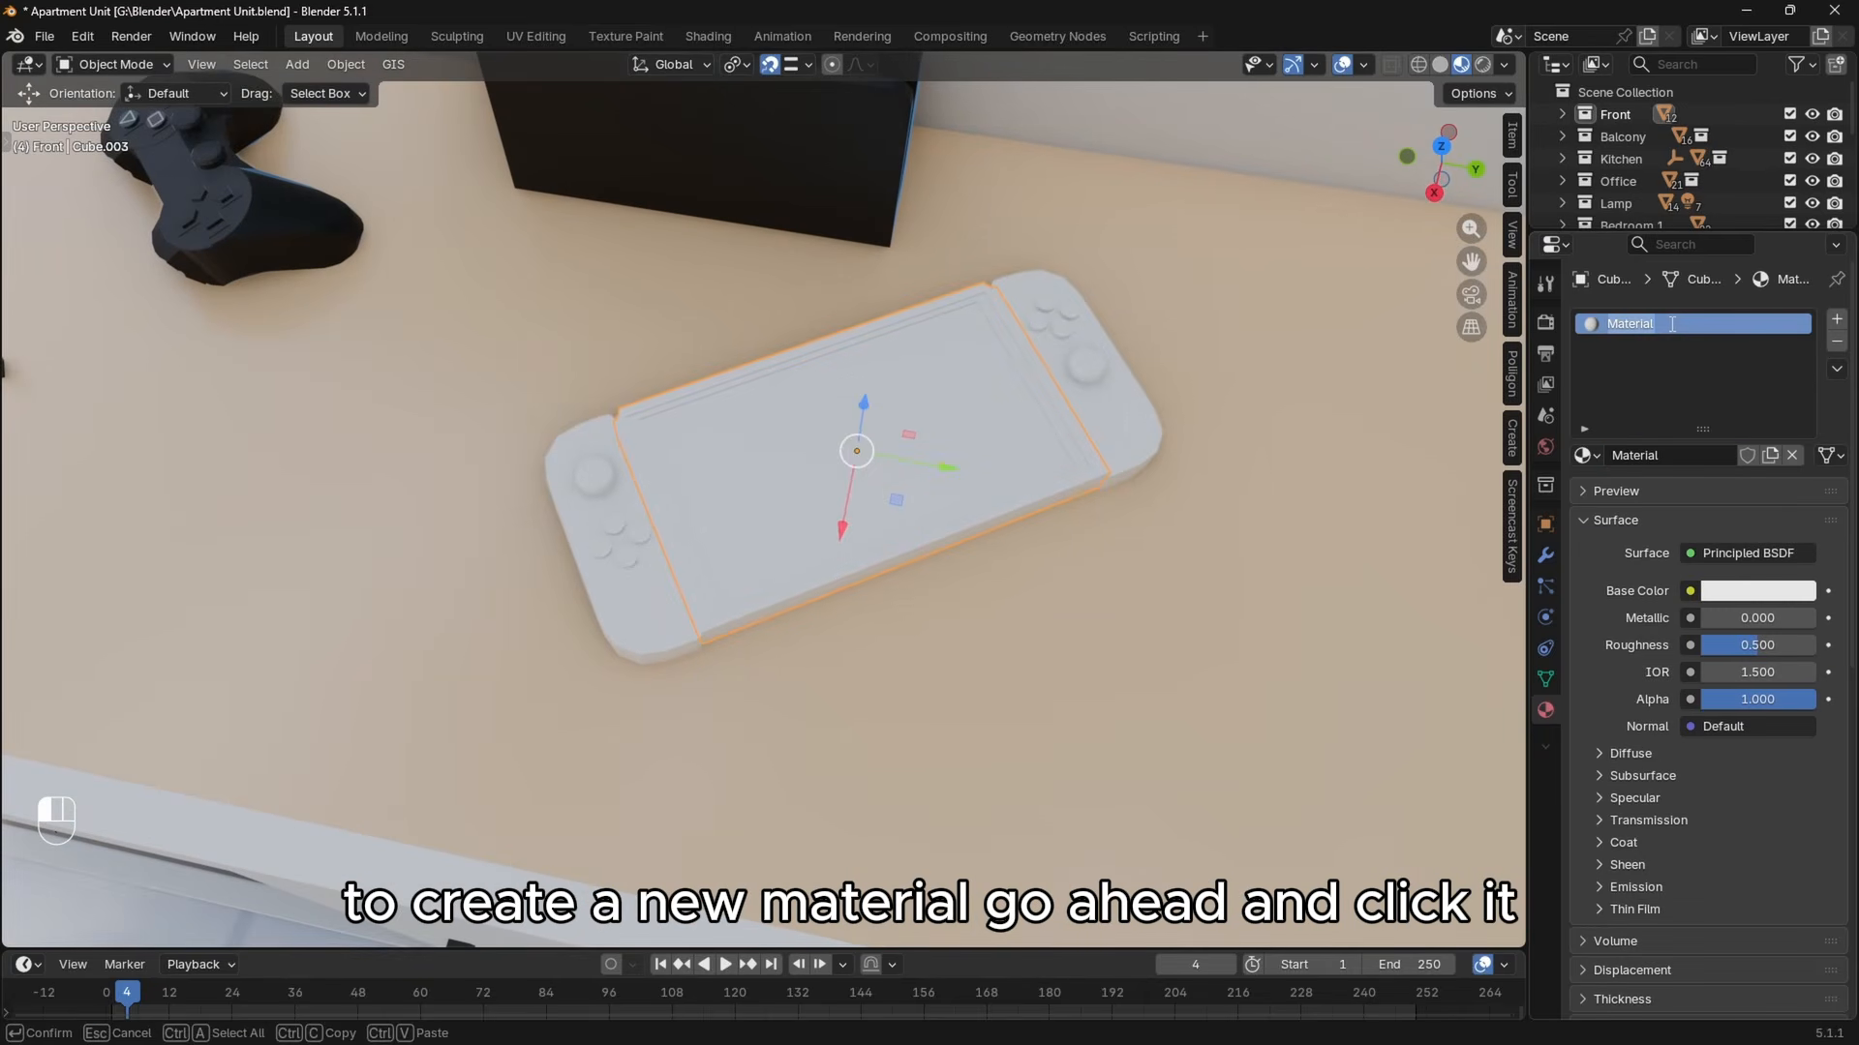
type("Black")
key("Return")
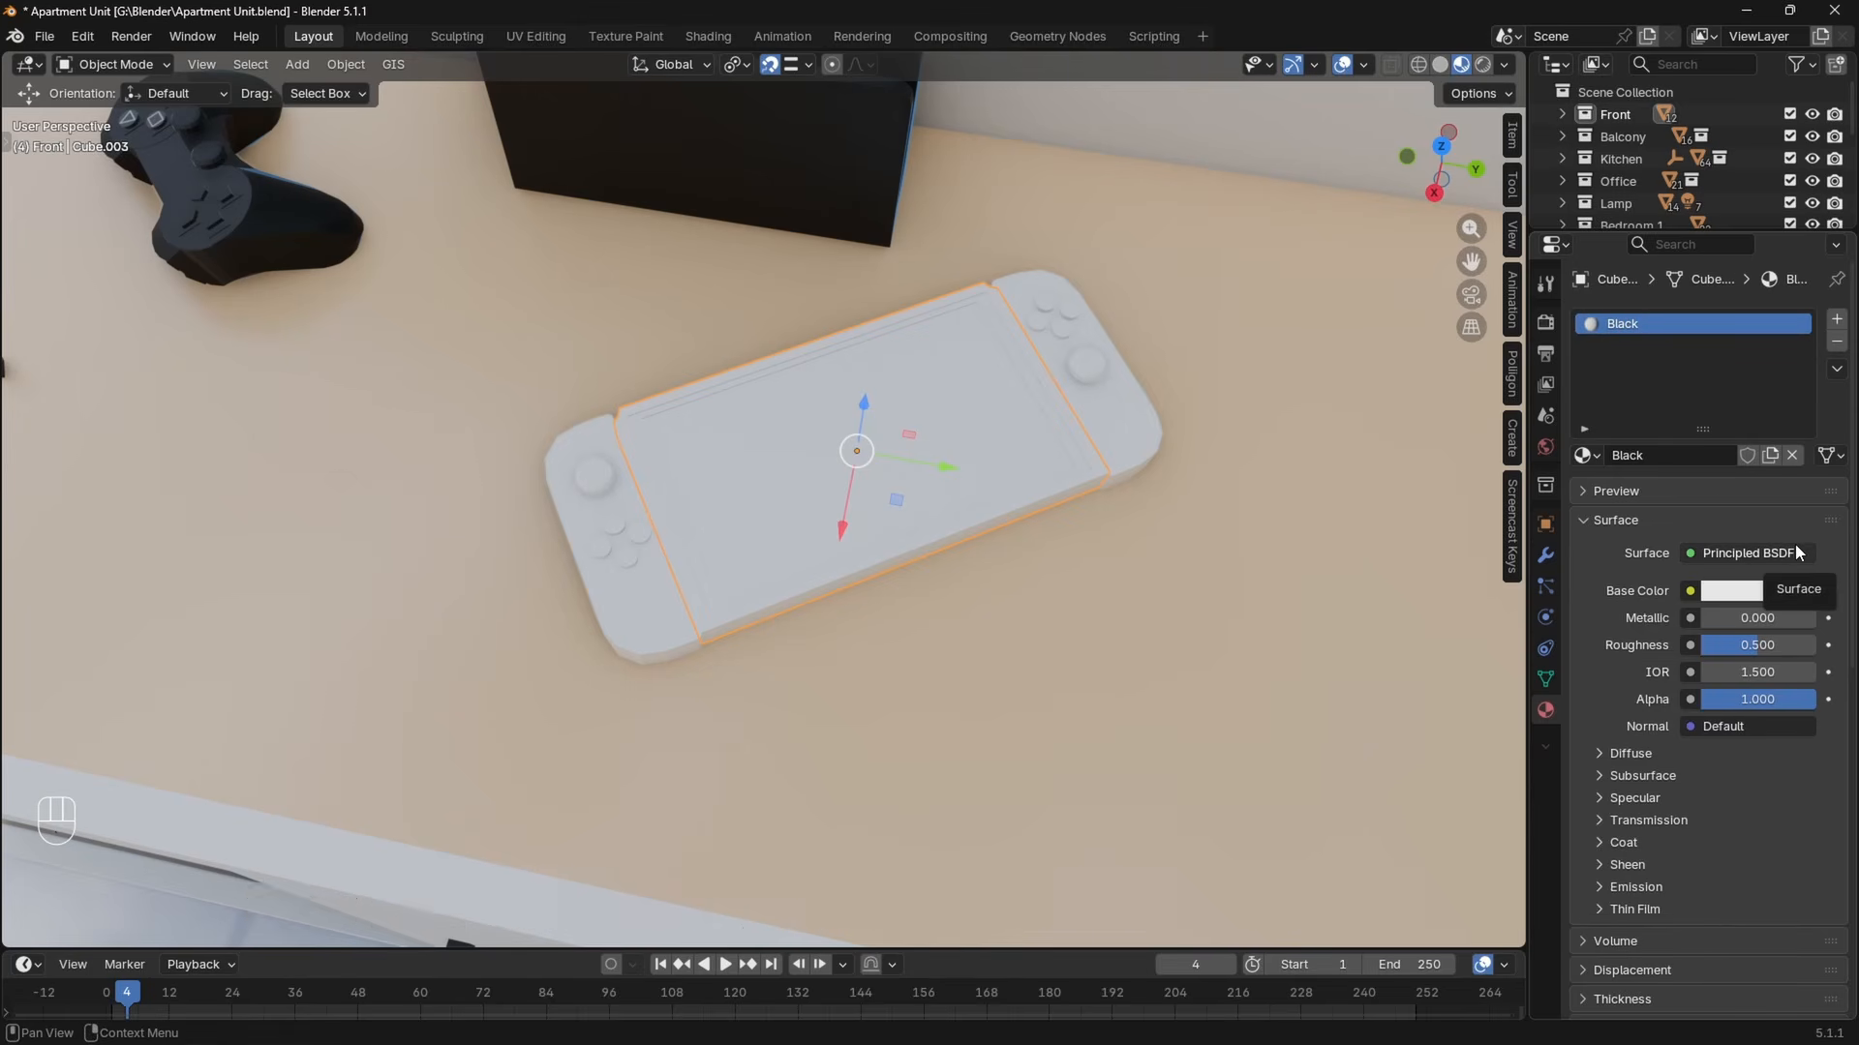
Darken the Black material's base color to black using the color value.
left_click(1759, 591)
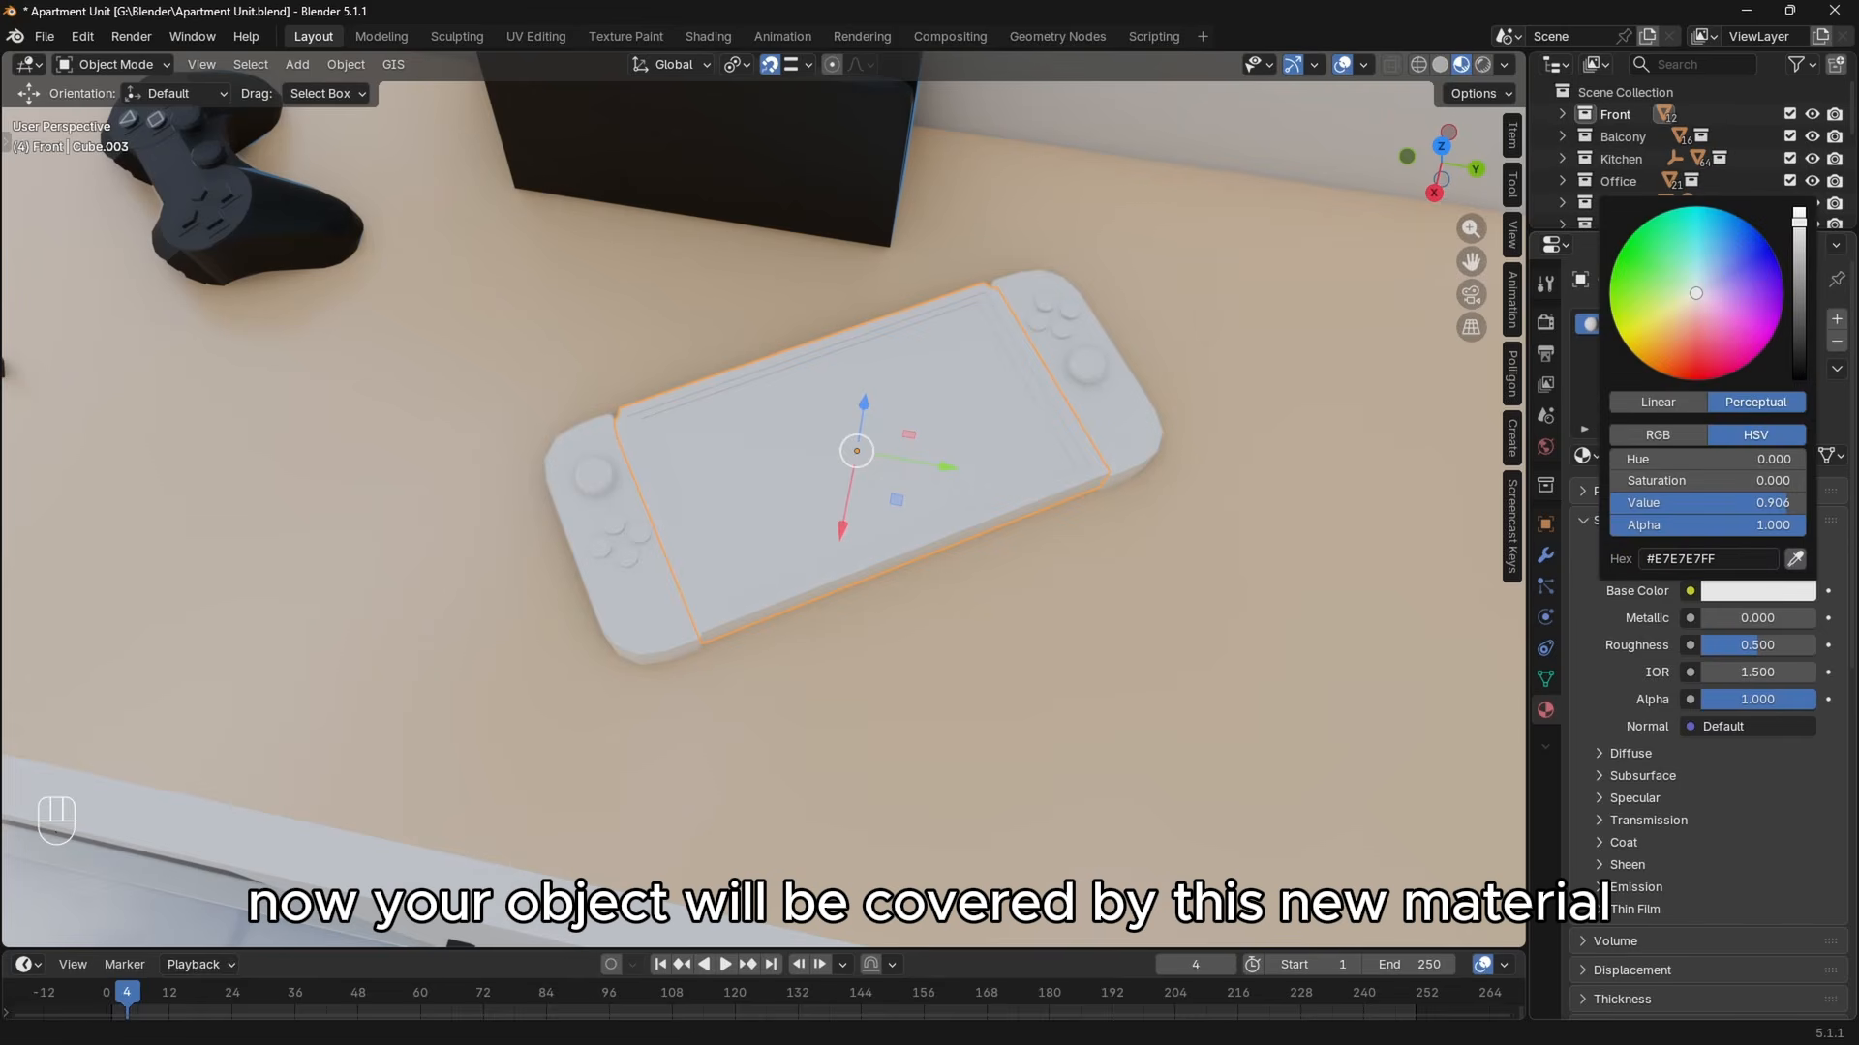
left_click_drag(1798, 217, 1798, 360)
middle_click_drag(901, 455, 1132, 461)
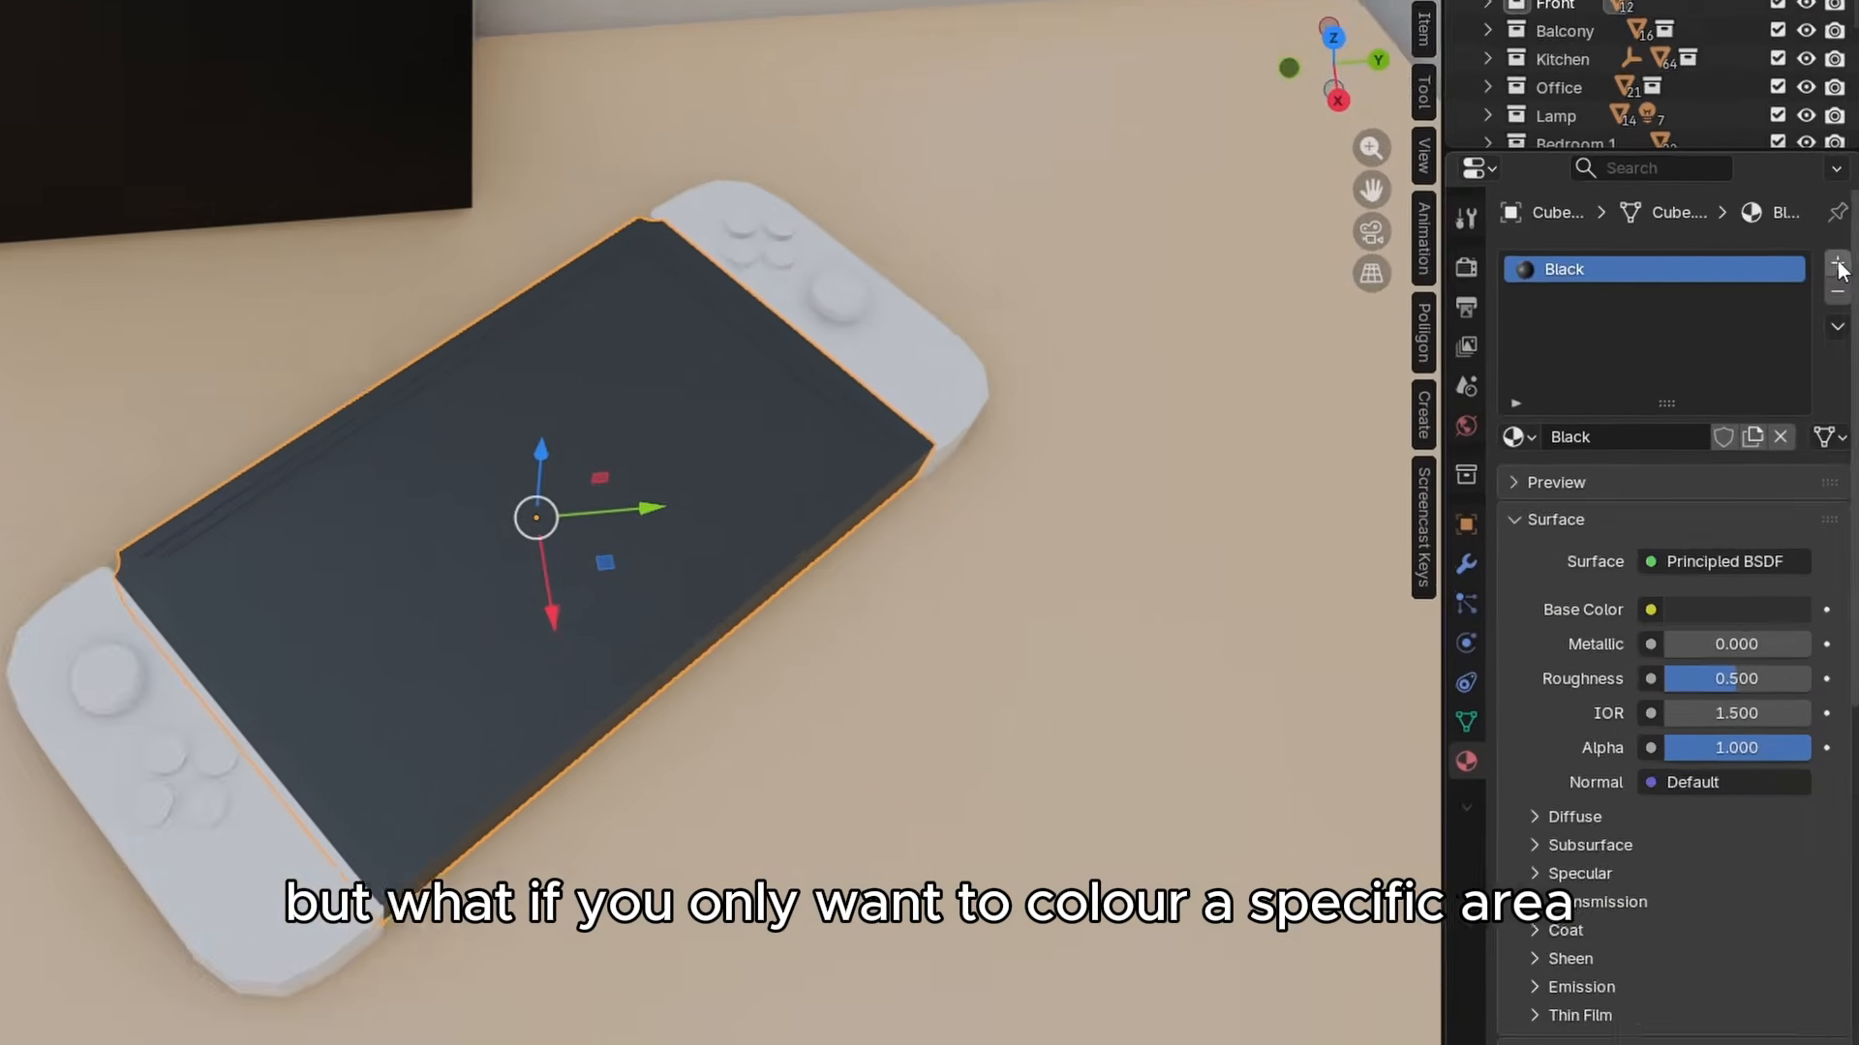
Add a second material slot to the console's middle body with a new material named Screen.
left_click(1836, 319)
left_click(1566, 418)
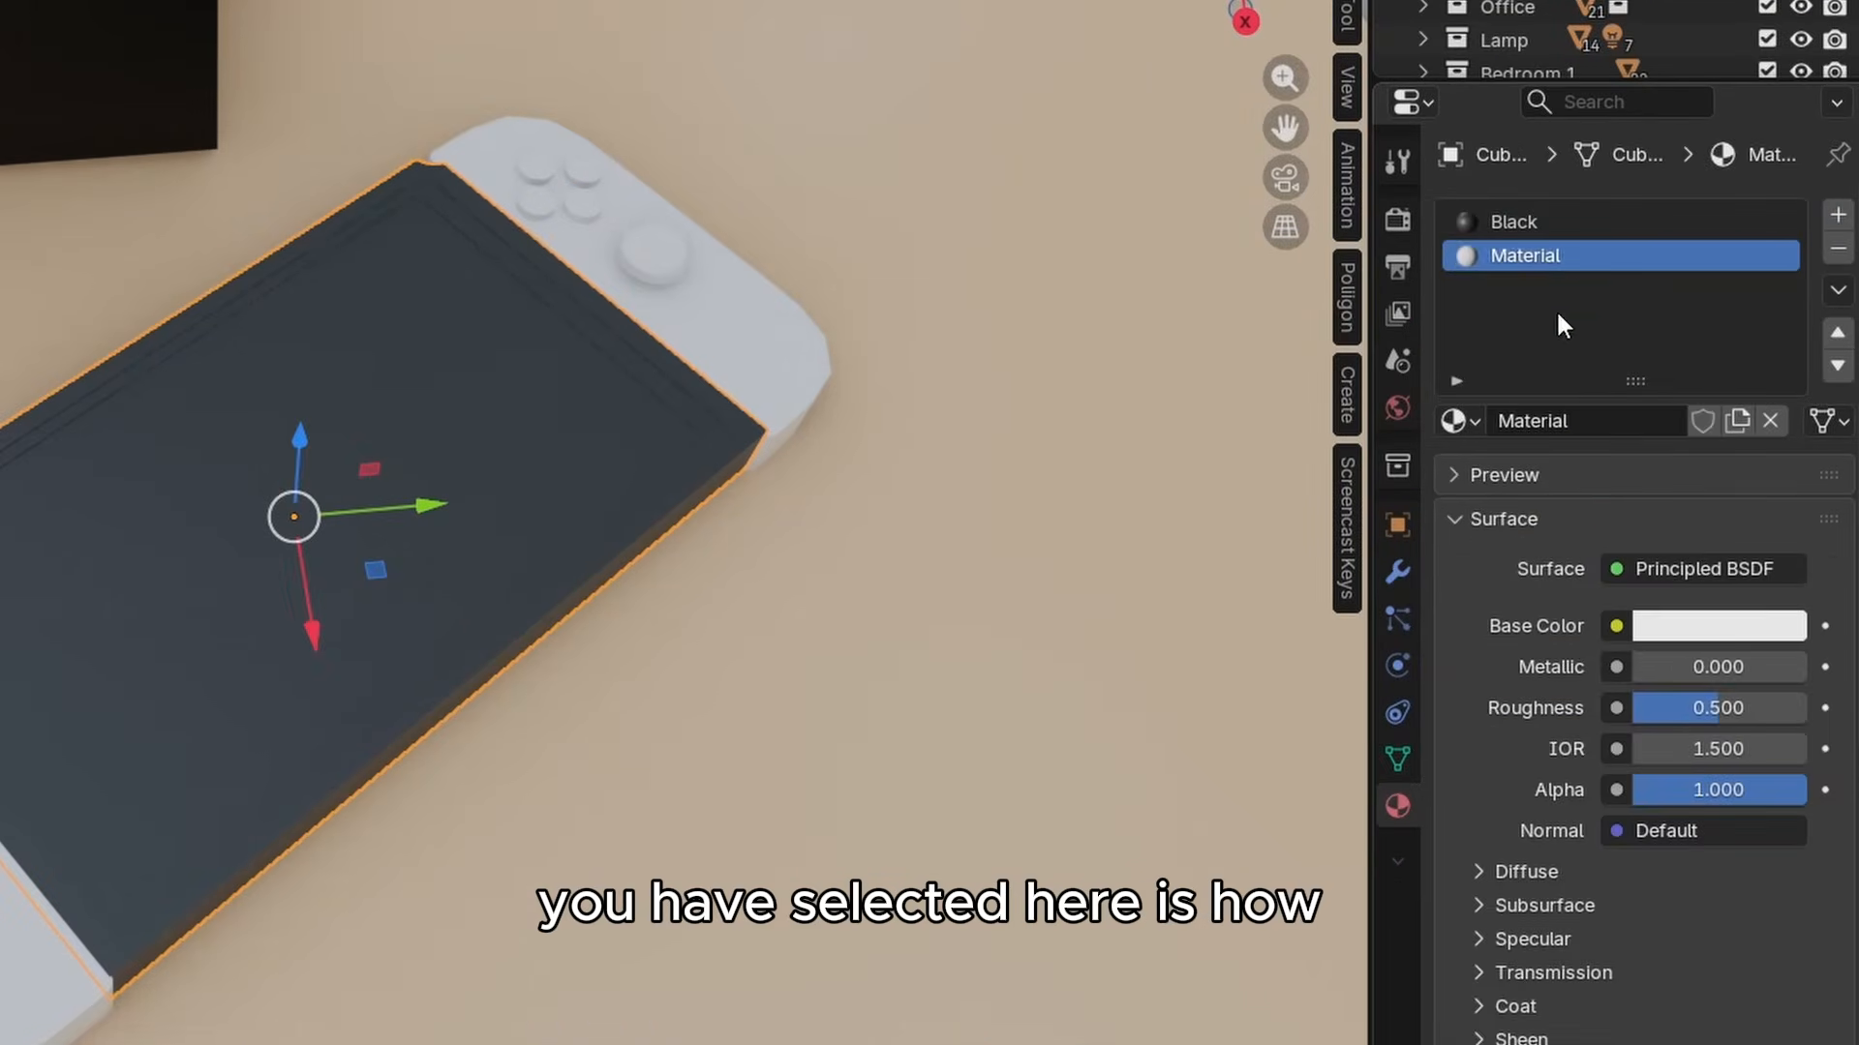
double_click(1578, 257)
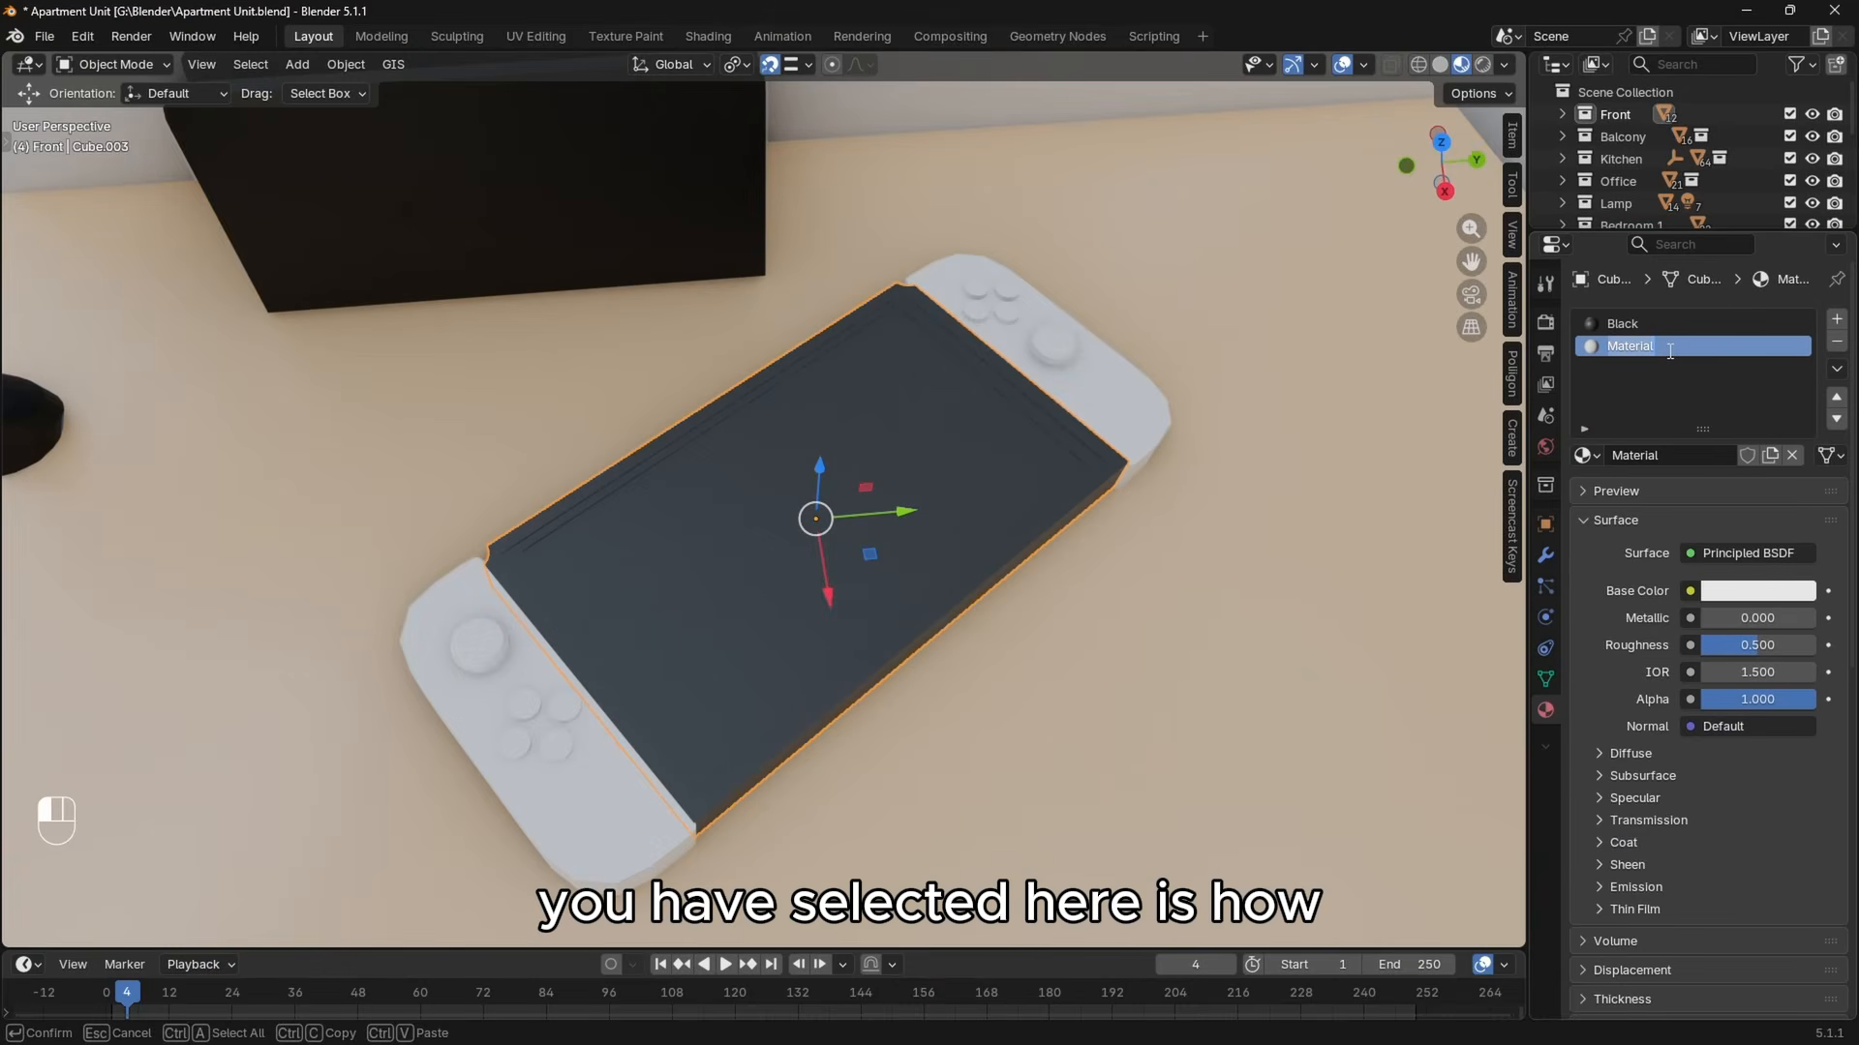
type("Screen")
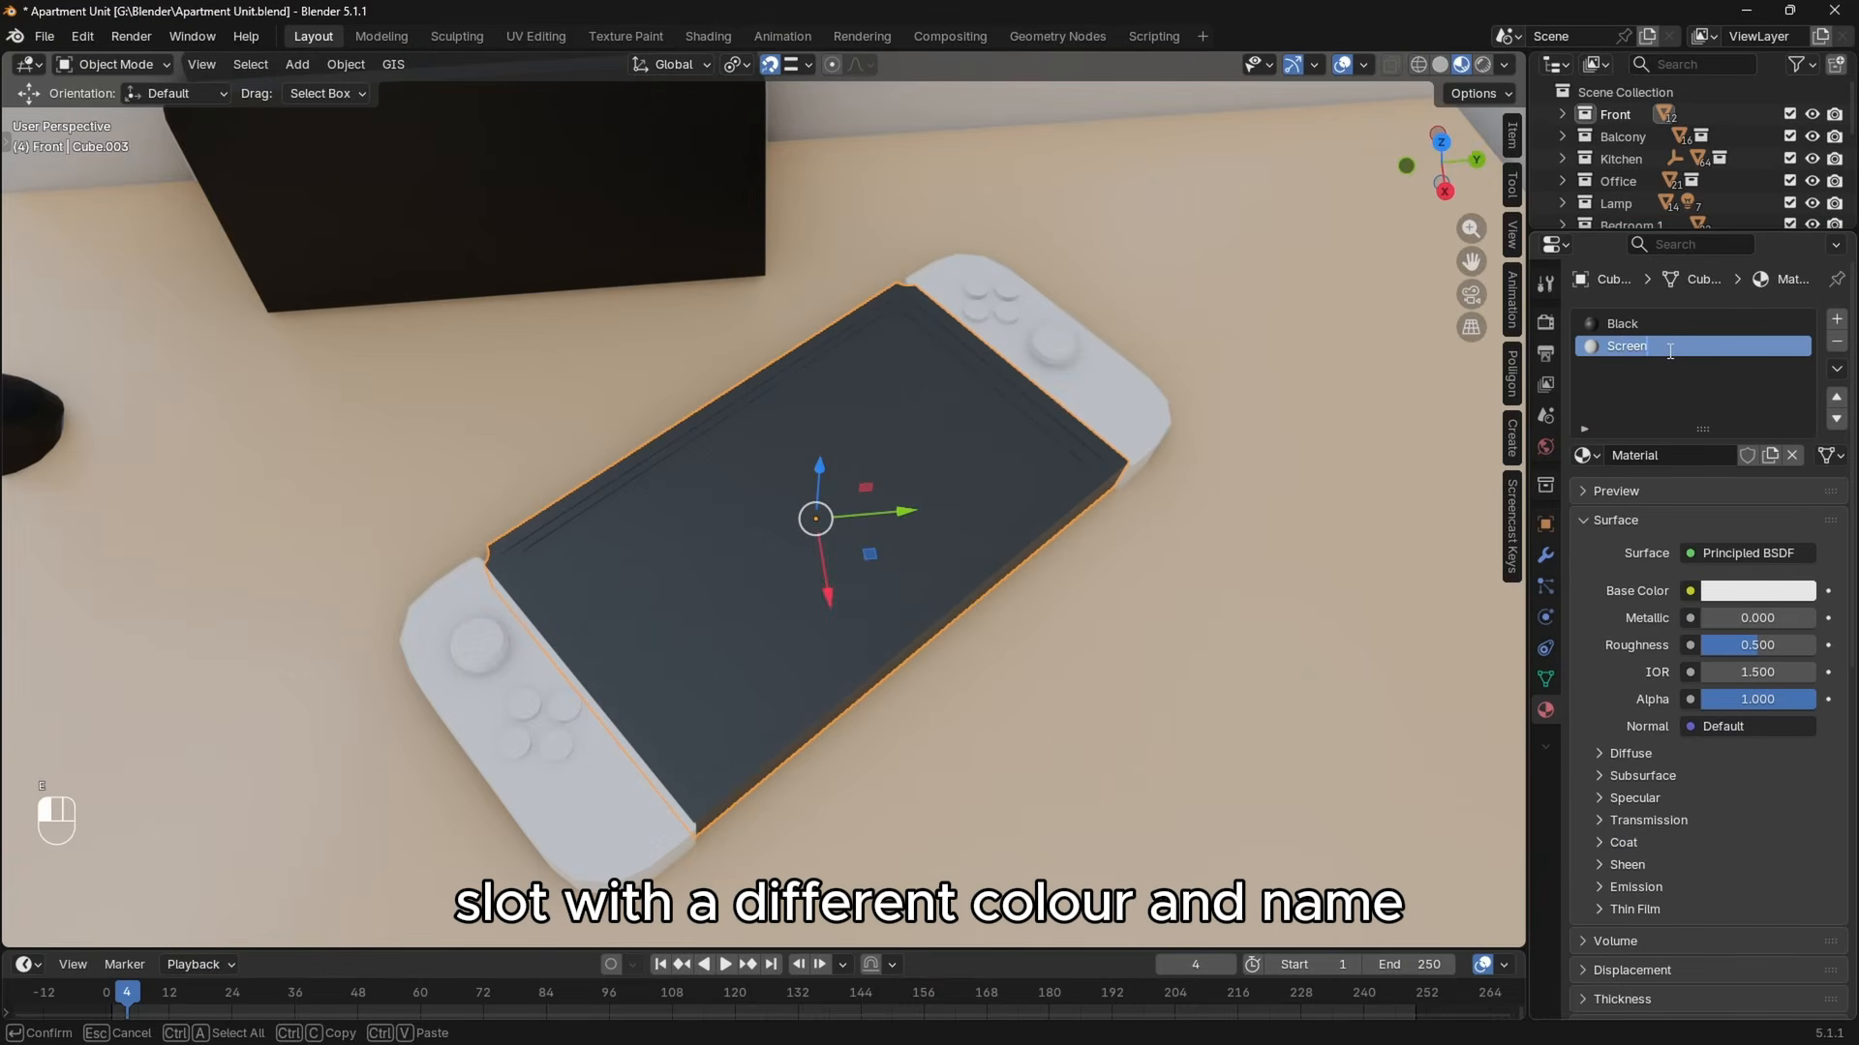
key("Return")
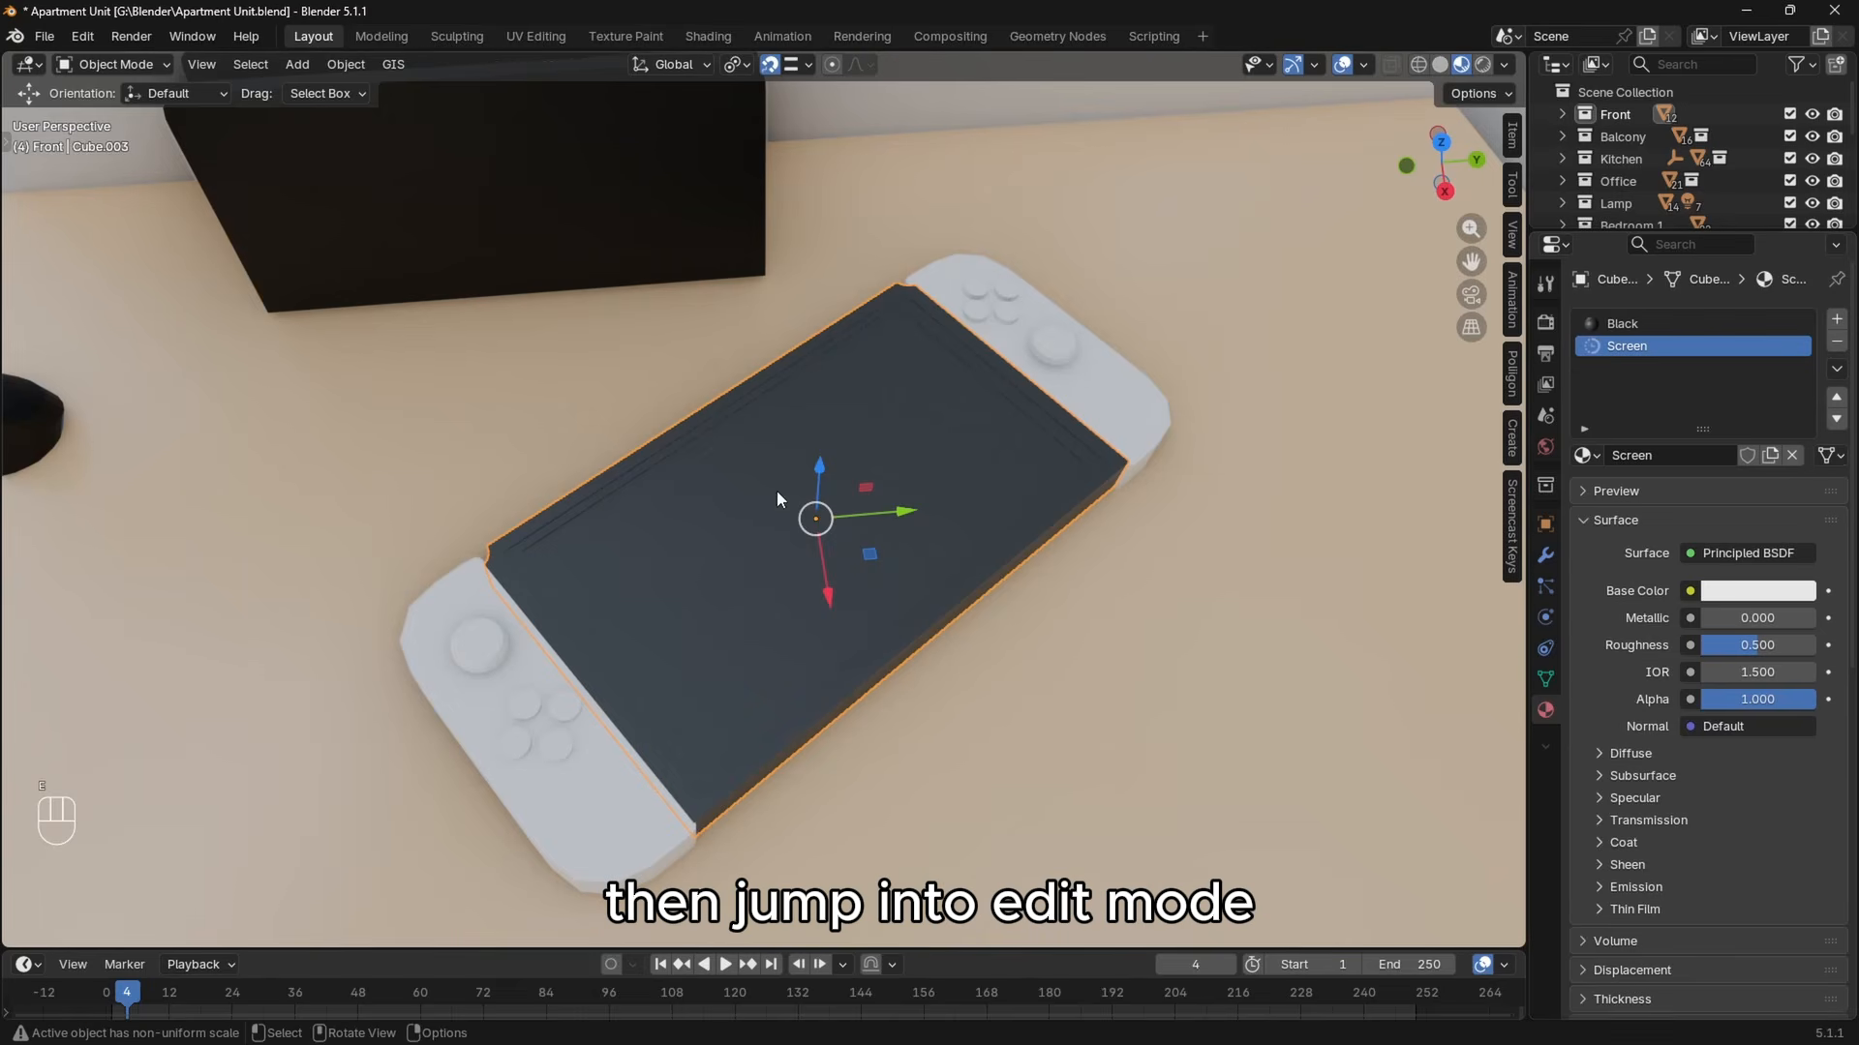
Assign the Screen material to all the inner display faces on the front of the console's middle body.
key("Tab")
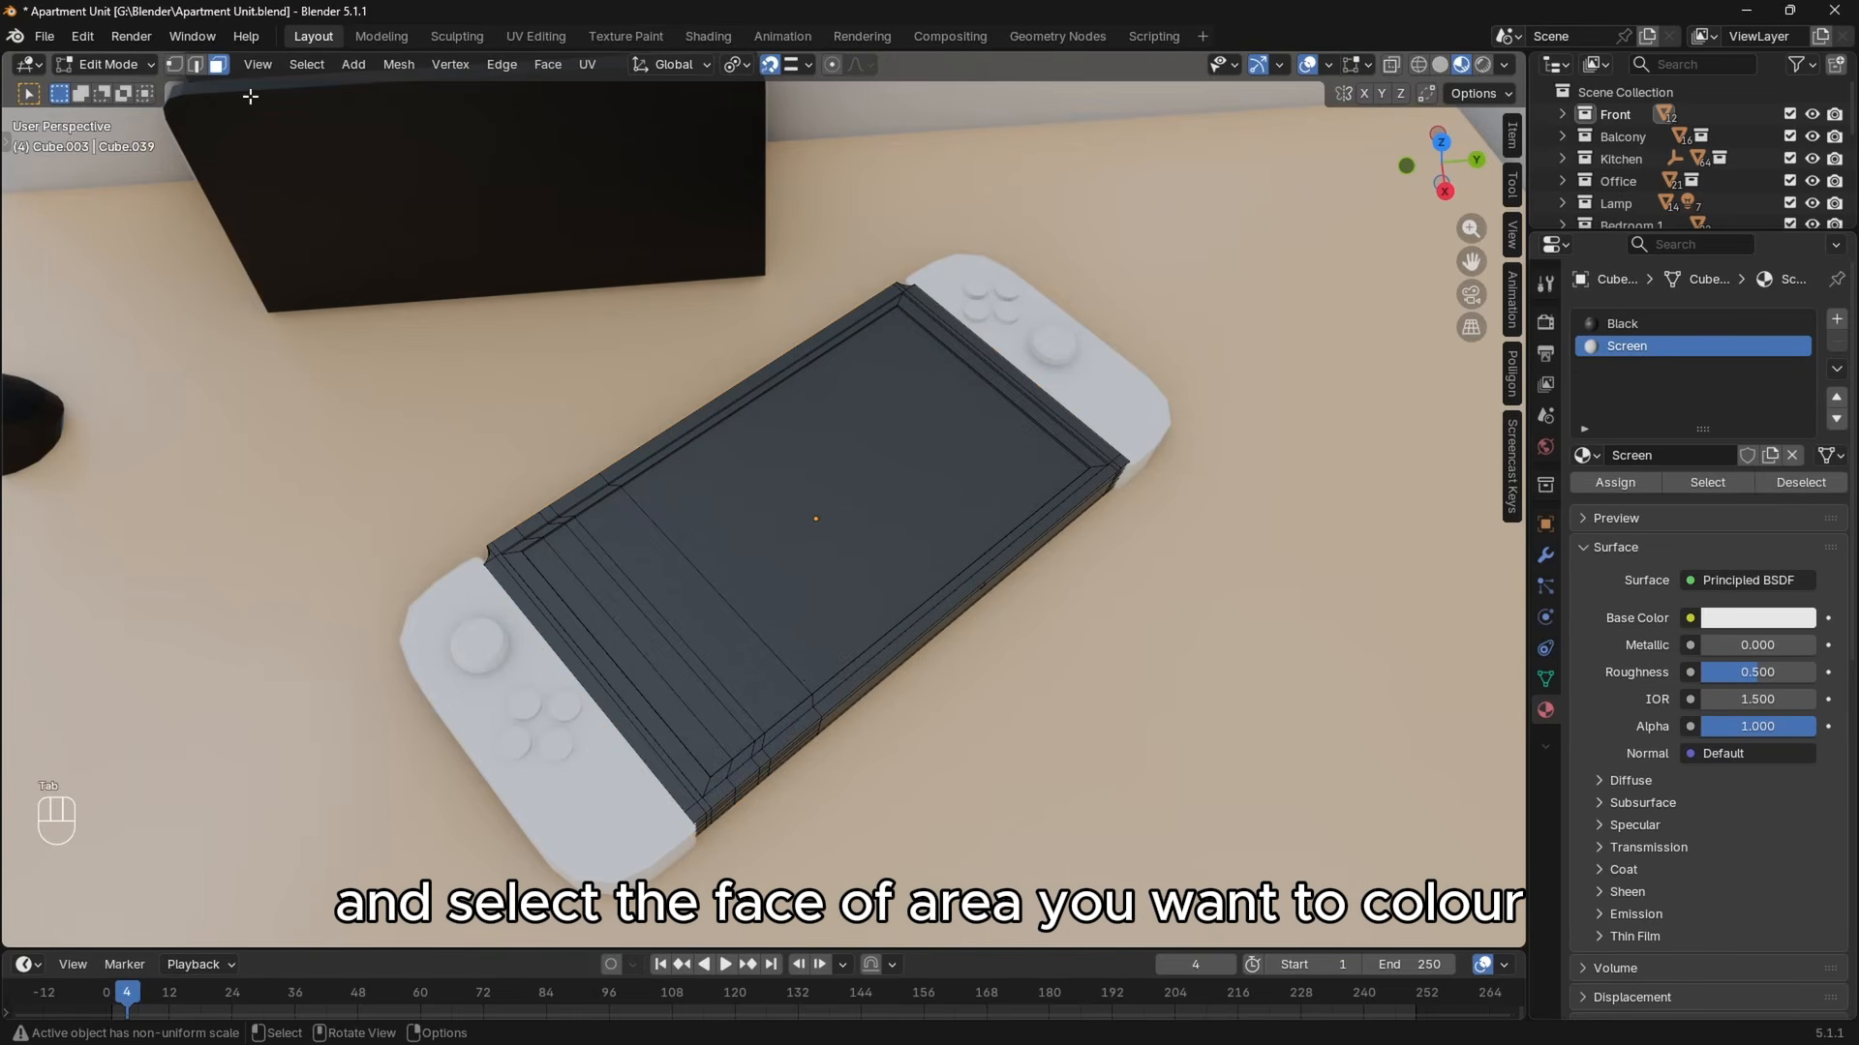
left_click(810, 545)
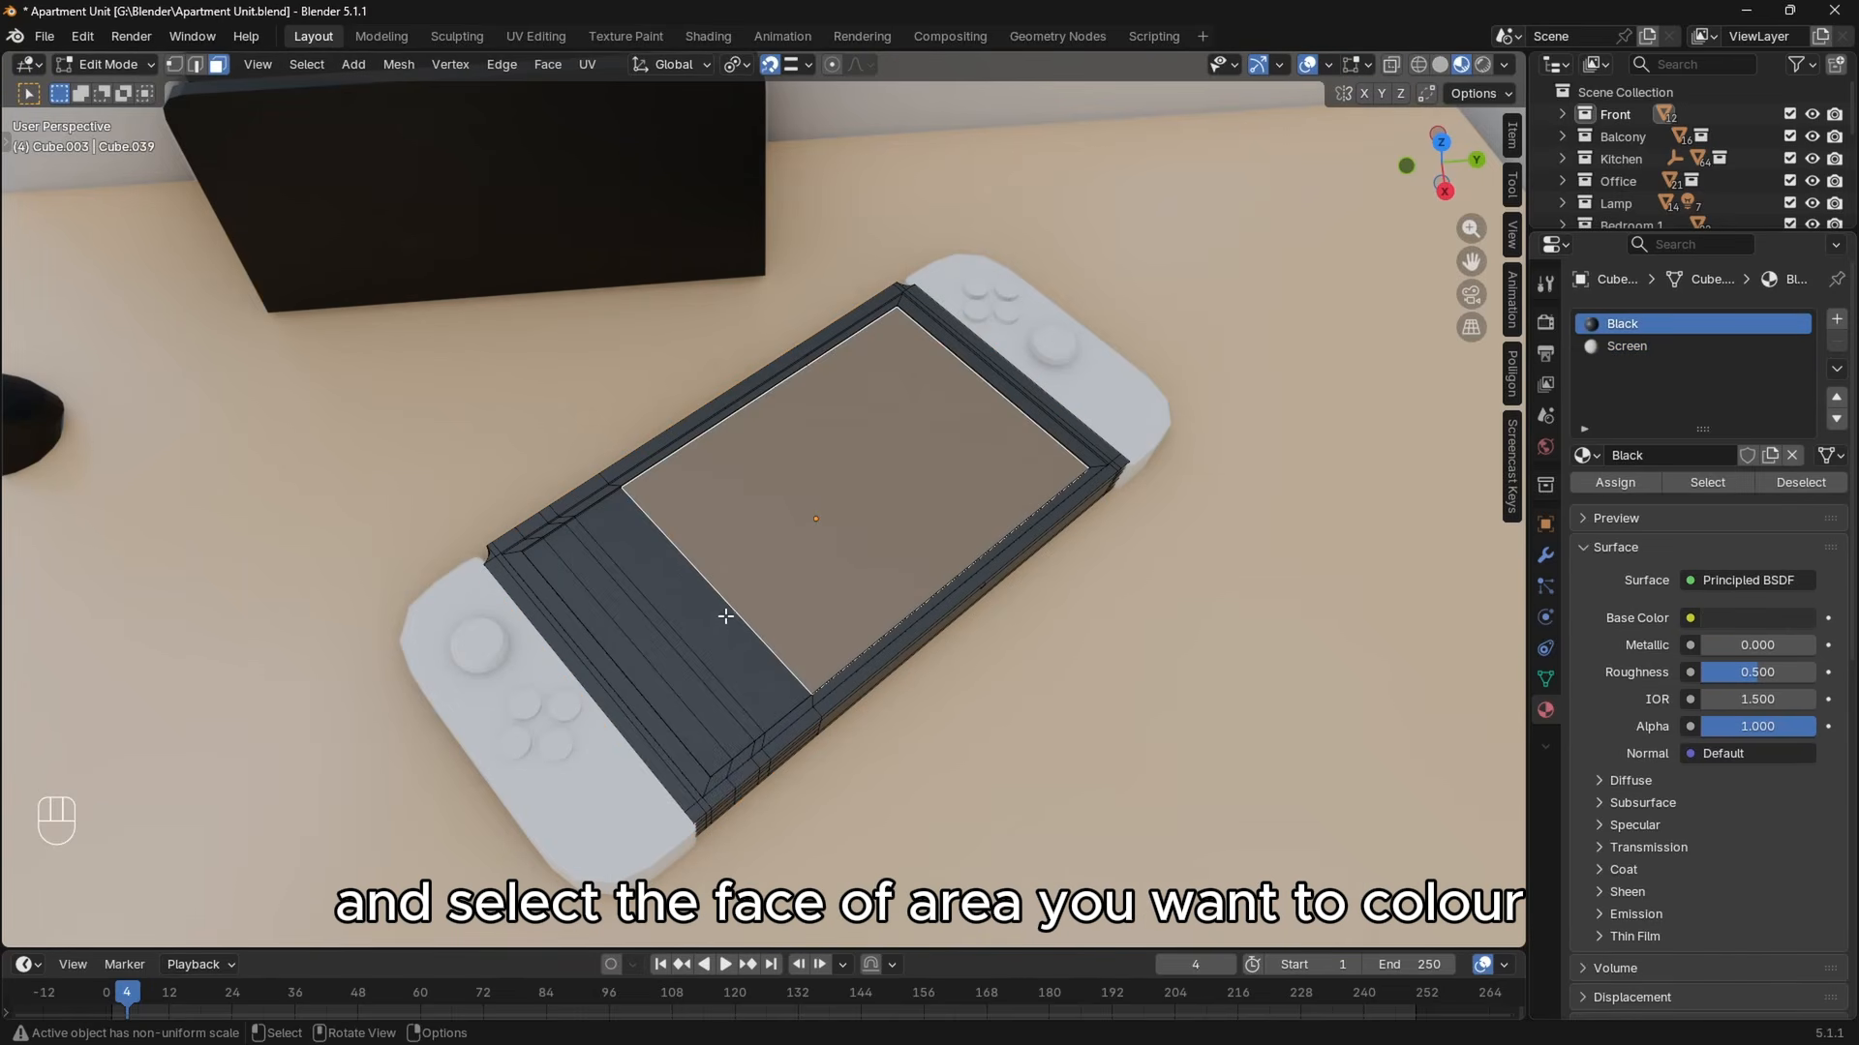
left_click(644, 673, "ctrl")
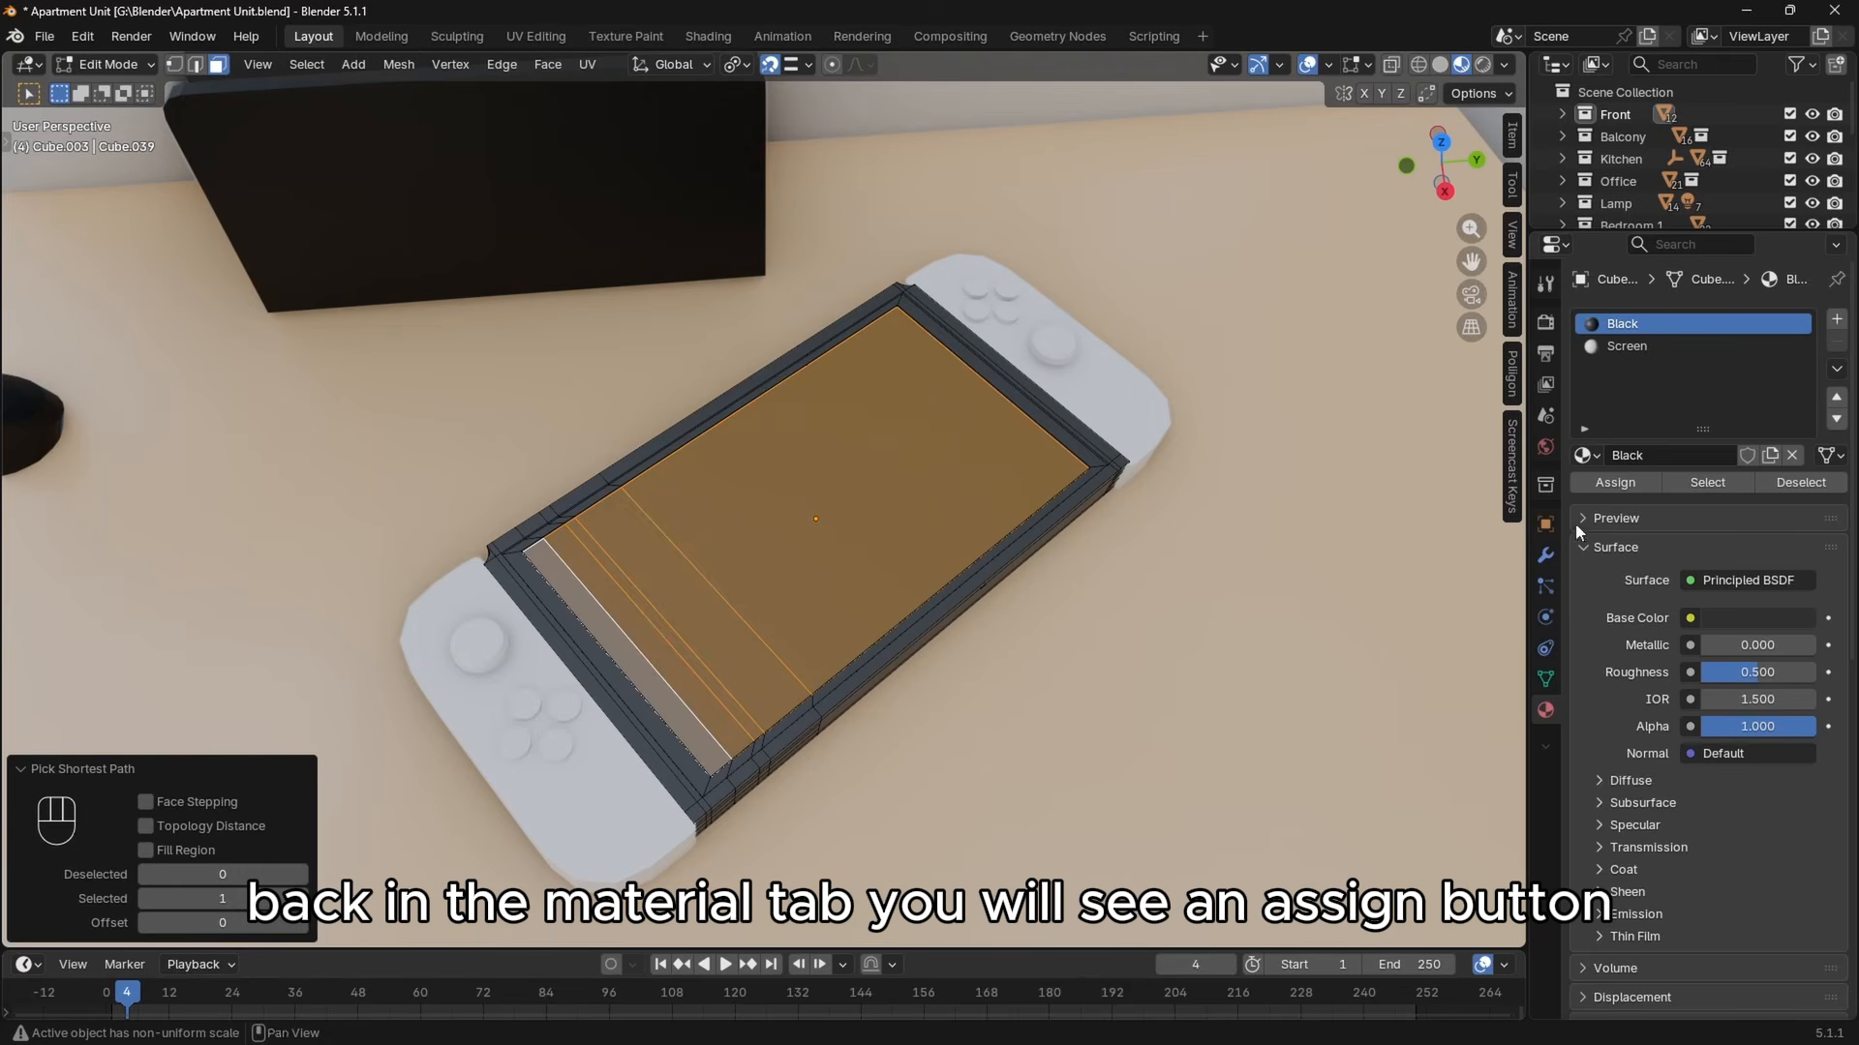
left_click(1626, 346)
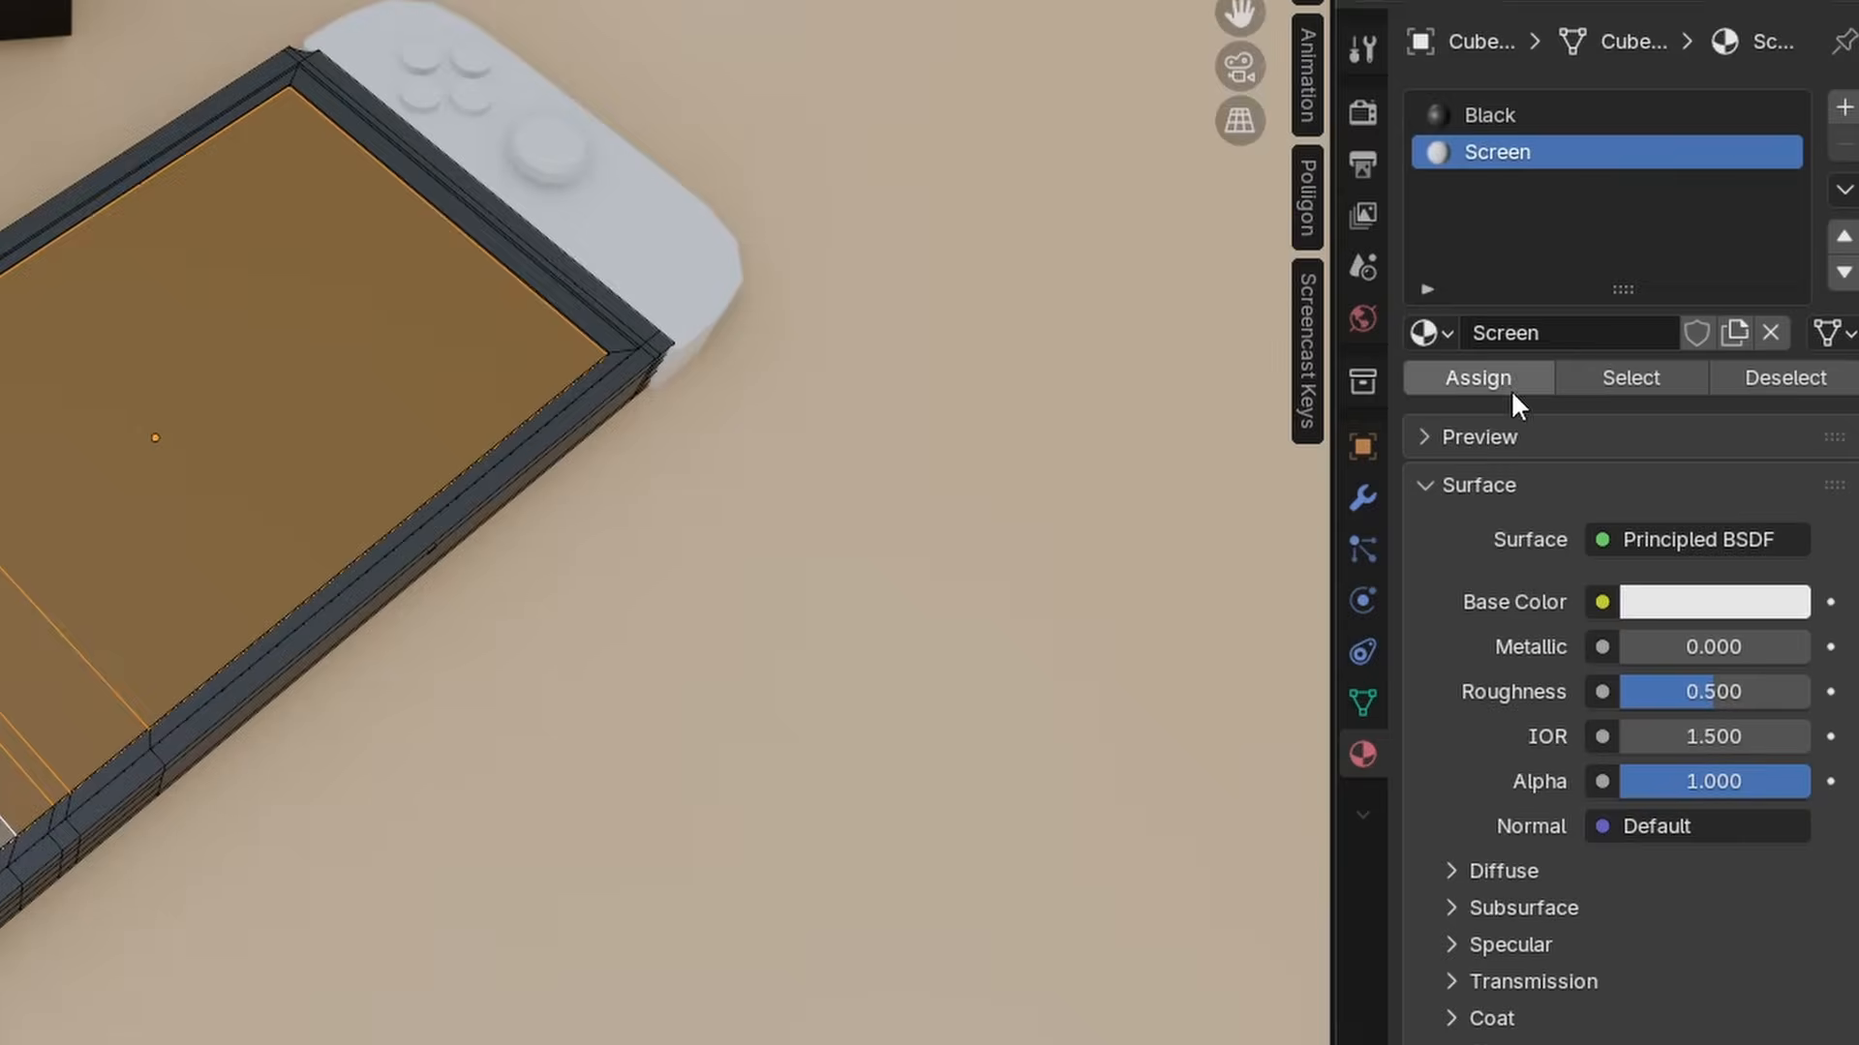
left_click(1510, 390)
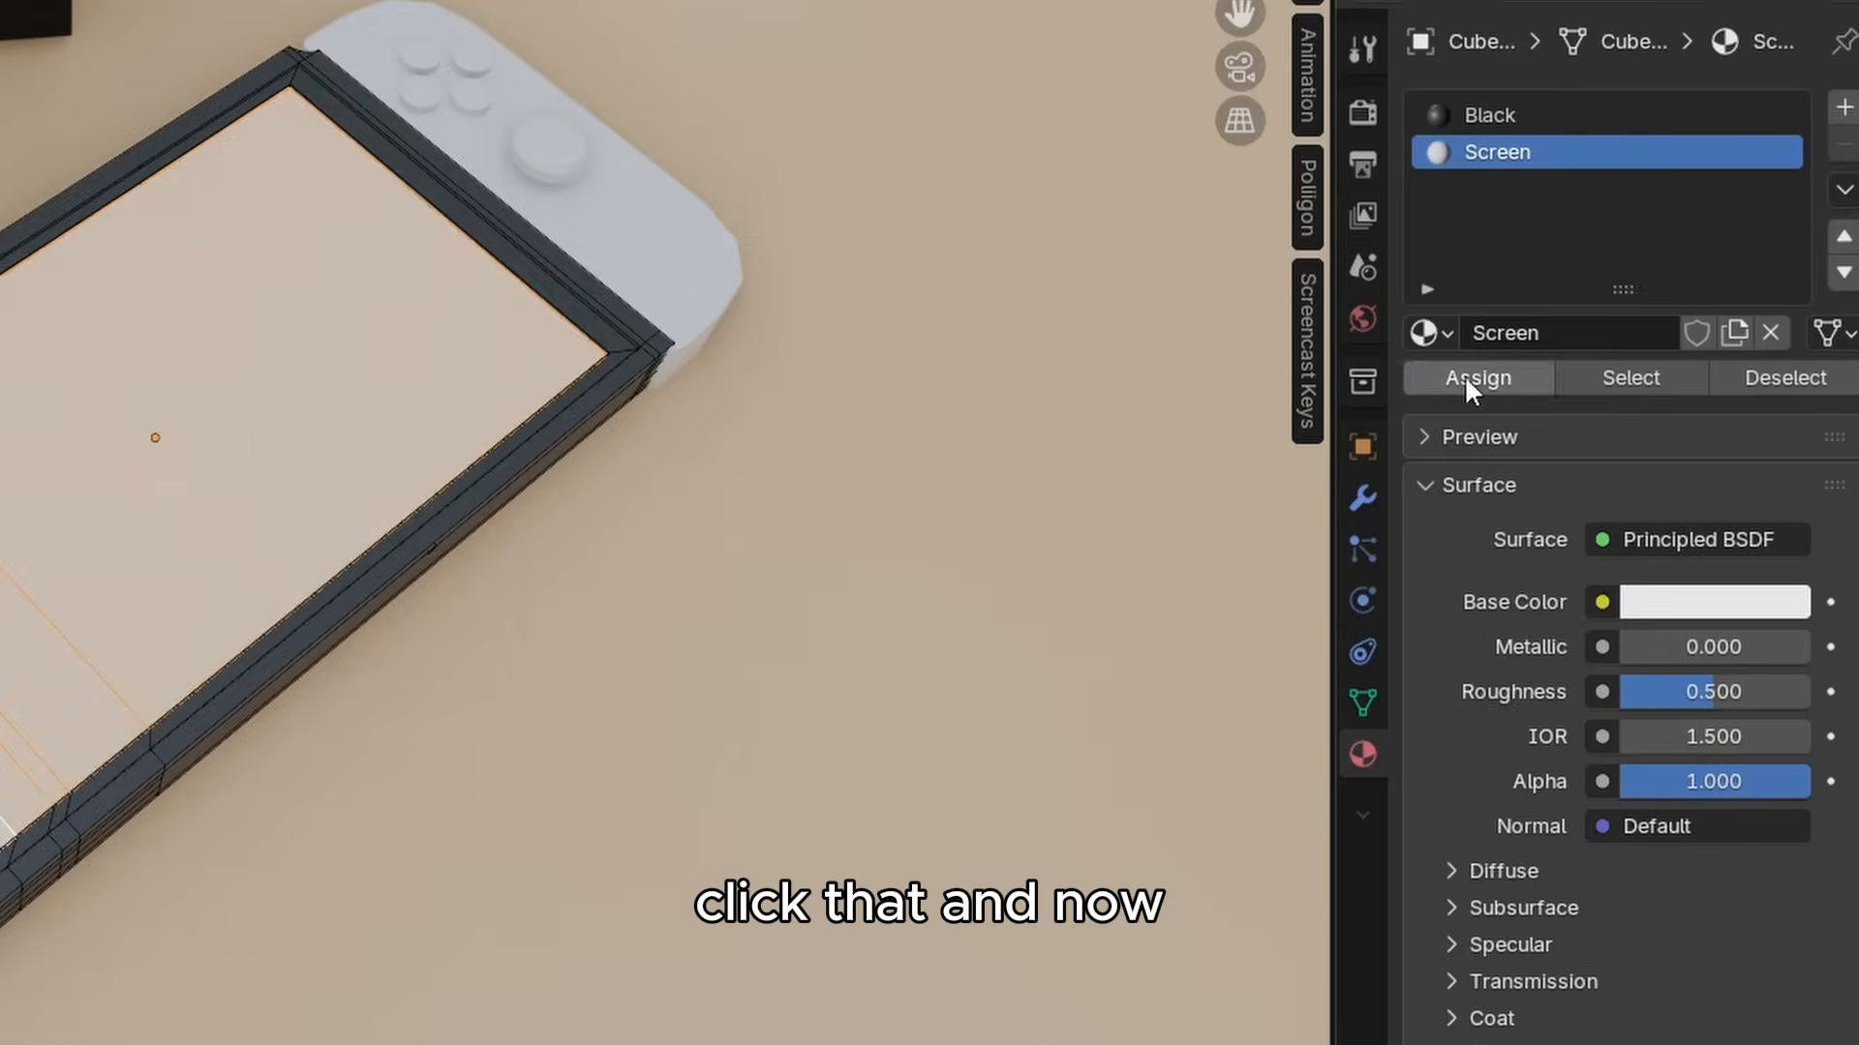
key("Tab")
mouse_move(1249, 536)
middle_mouse_down()
mouse_move(1081, 502)
mouse_move(1068, 449)
mouse_move(1253, 536)
middle_mouse_up()
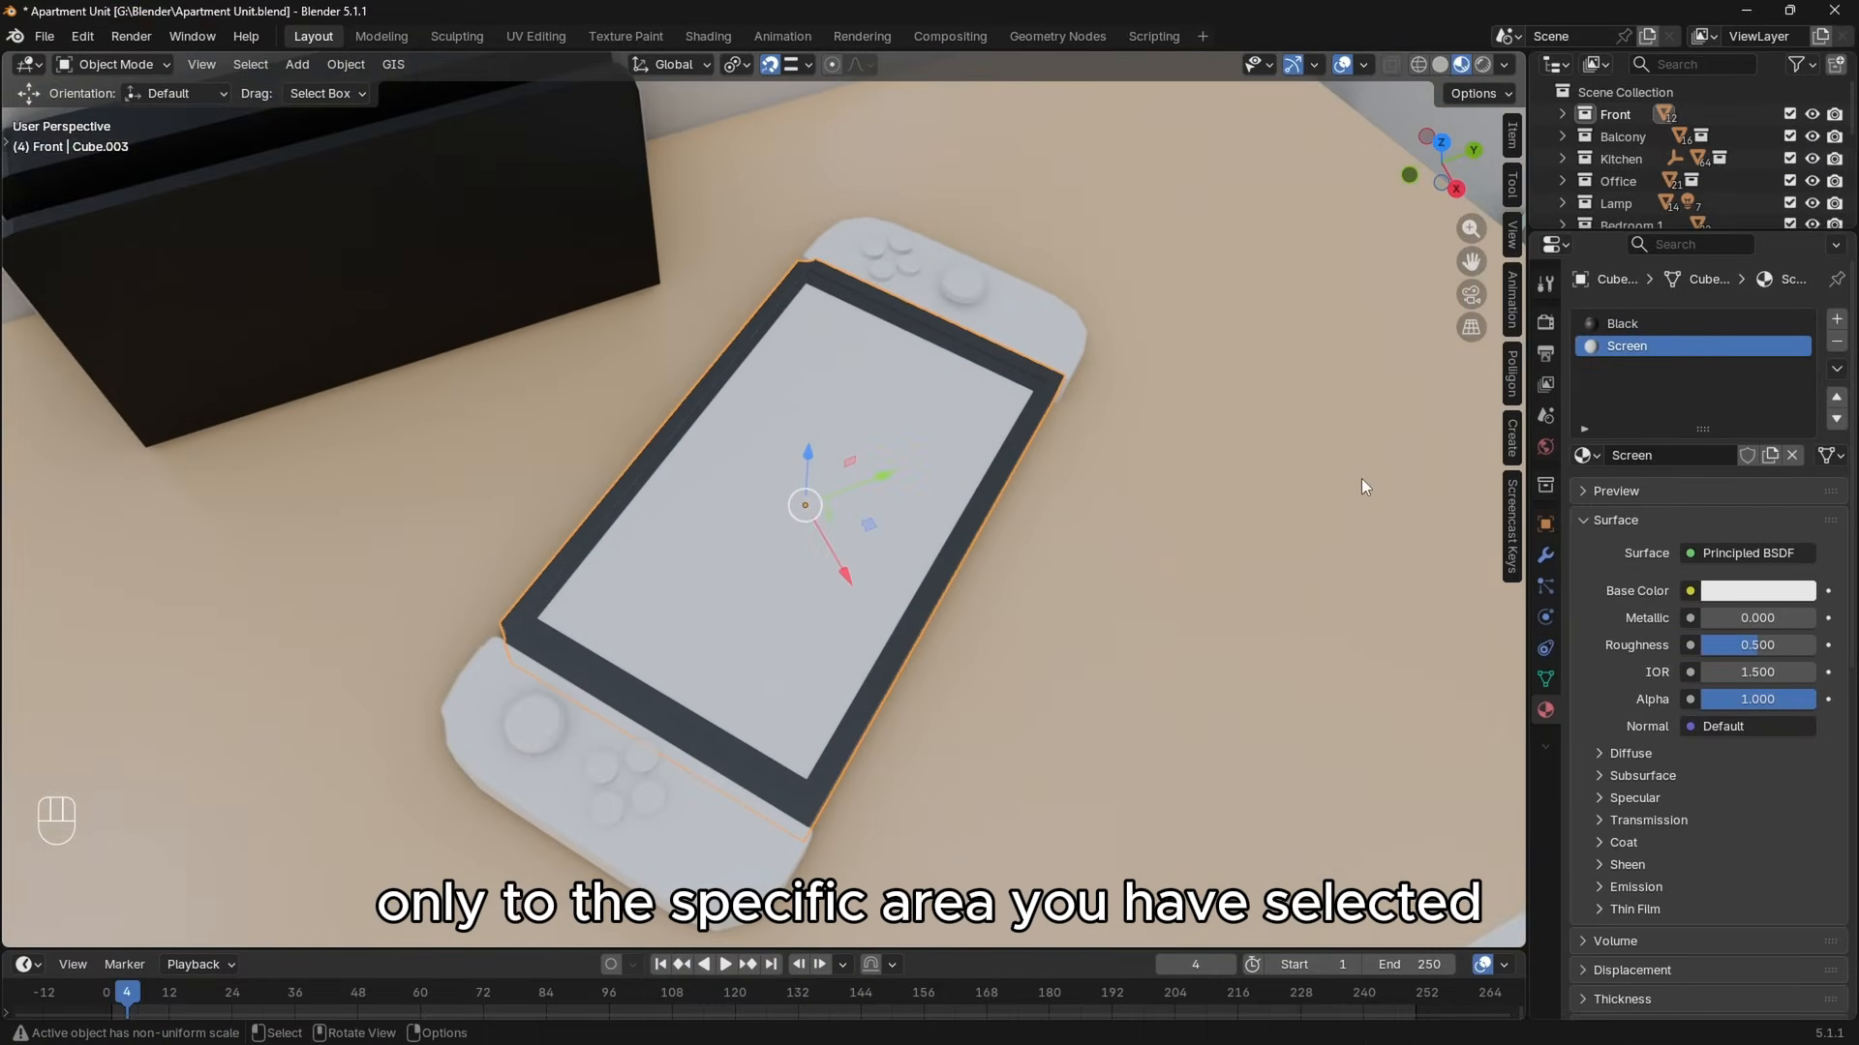
Darken the Screen material's base color to a medium grey.
key("Tab")
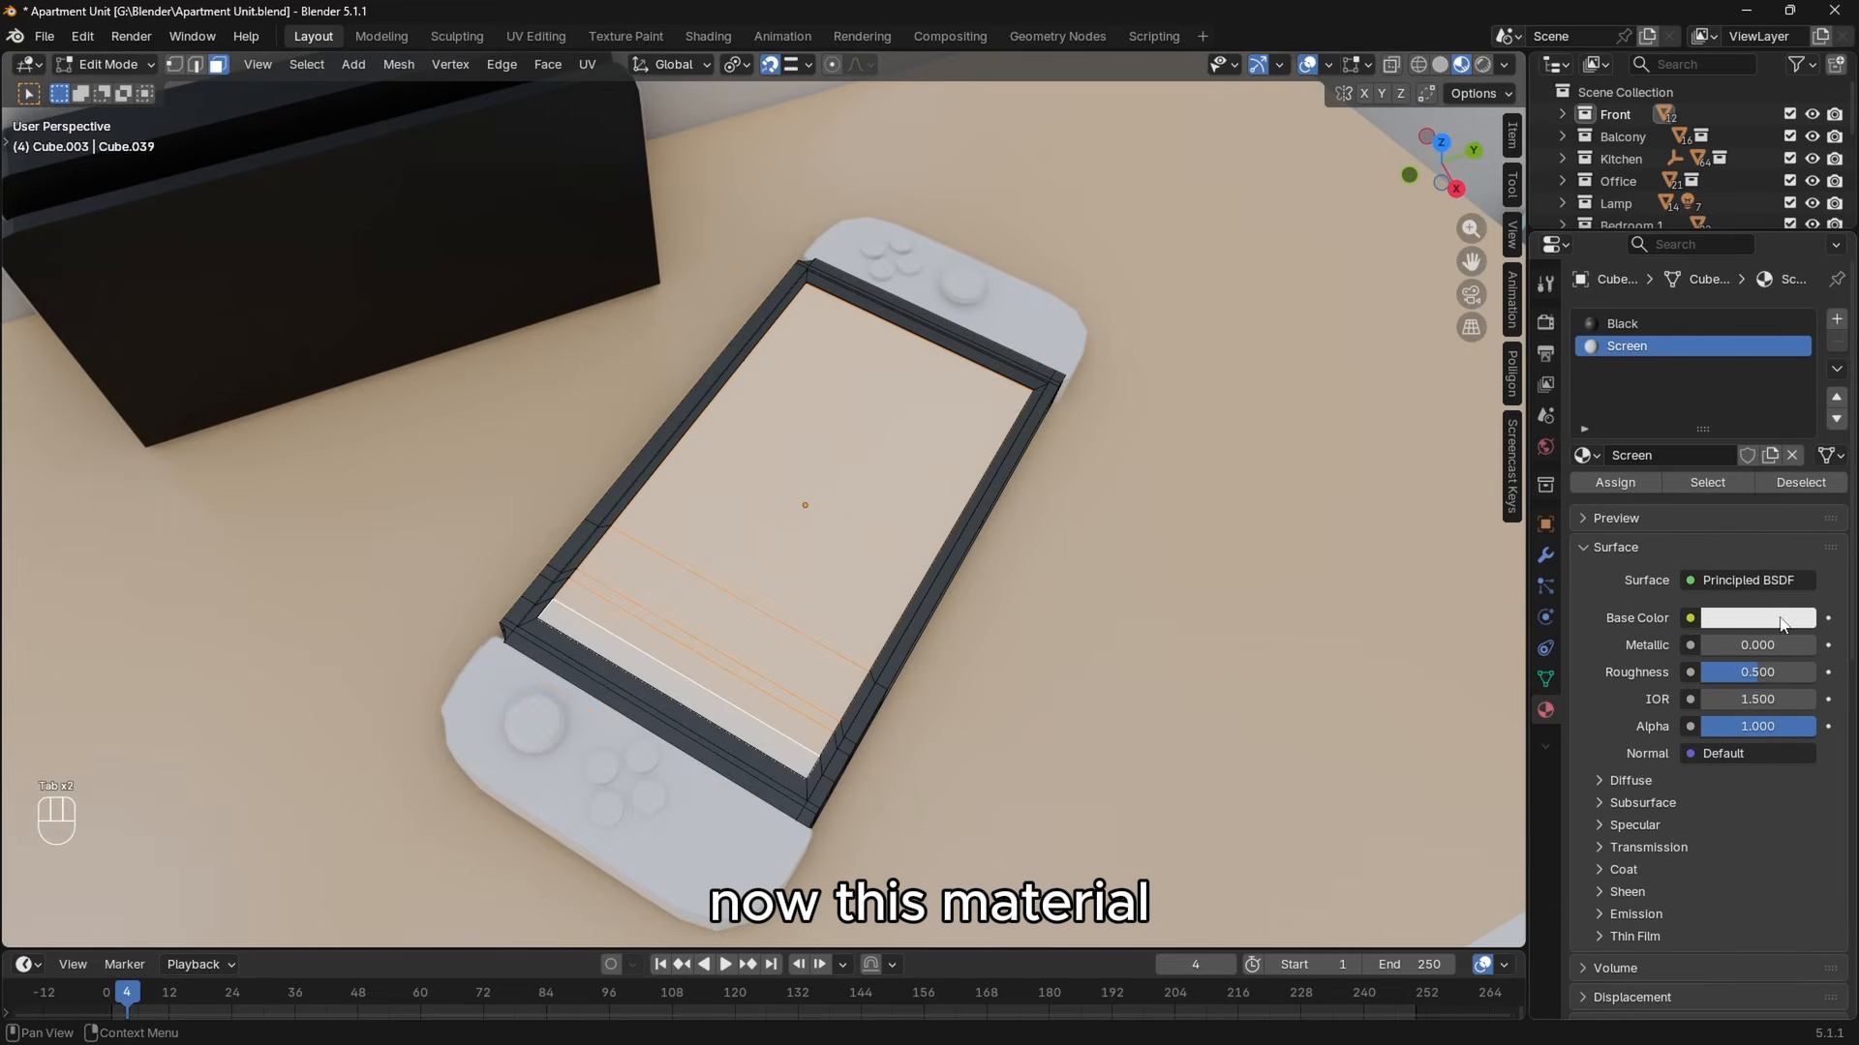
key("Tab")
left_click(1757, 591)
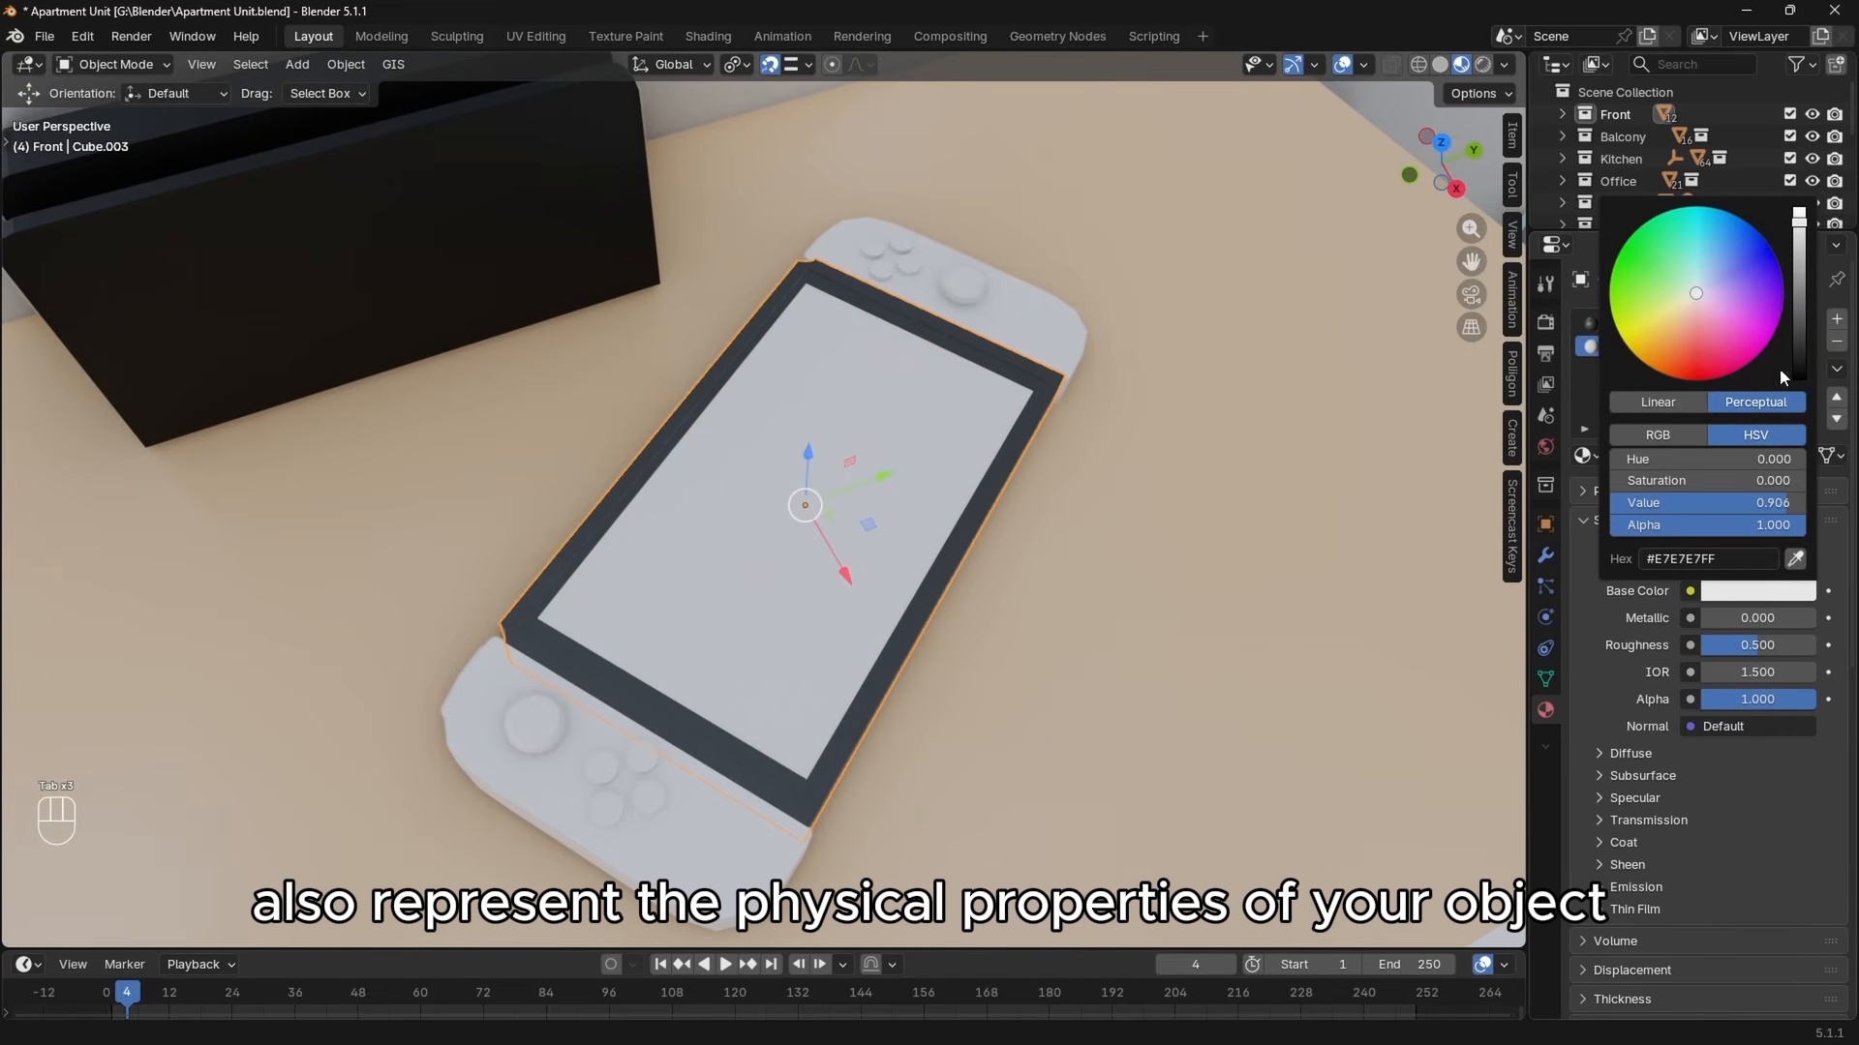
mouse_move(1803, 324)
left_mouse_down()
mouse_move(1801, 276)
mouse_move(1800, 307)
left_mouse_up()
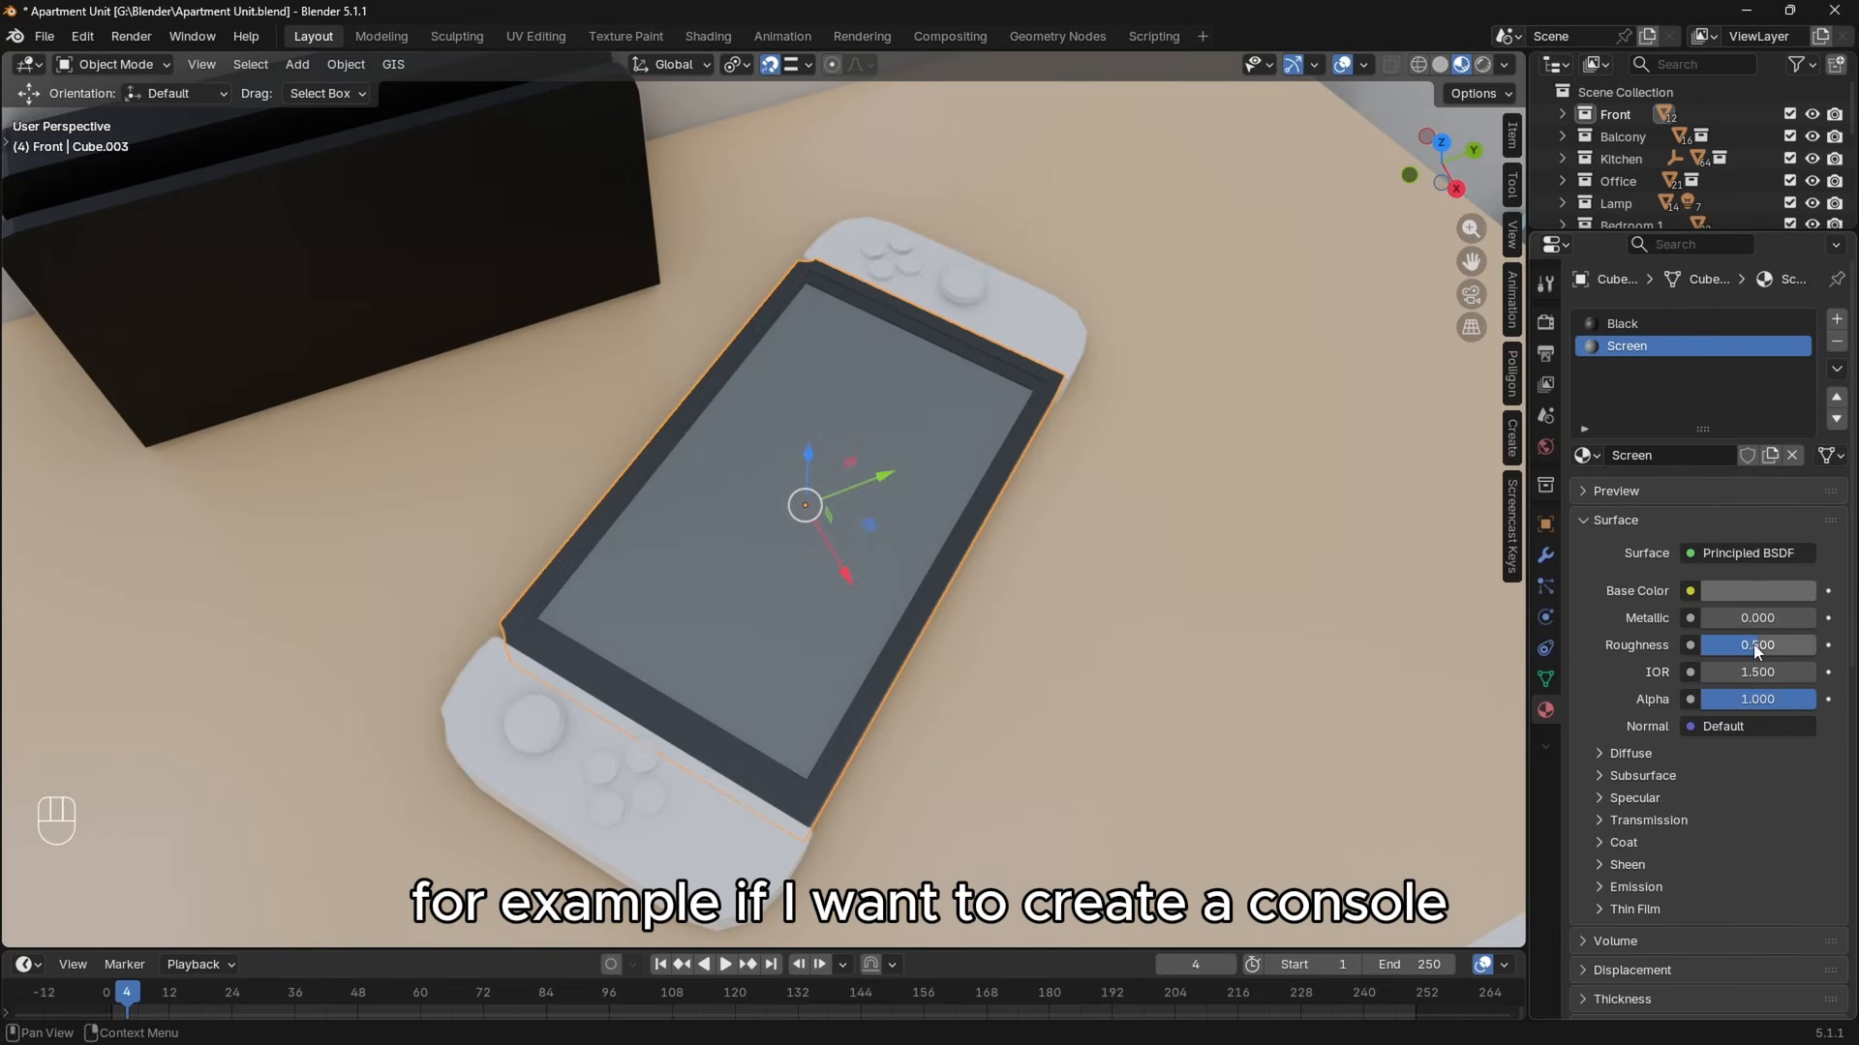
Set the Screen material's roughness to 0.1 and its IOR to 1.6.
left_click_drag(1757, 644, 1732, 649)
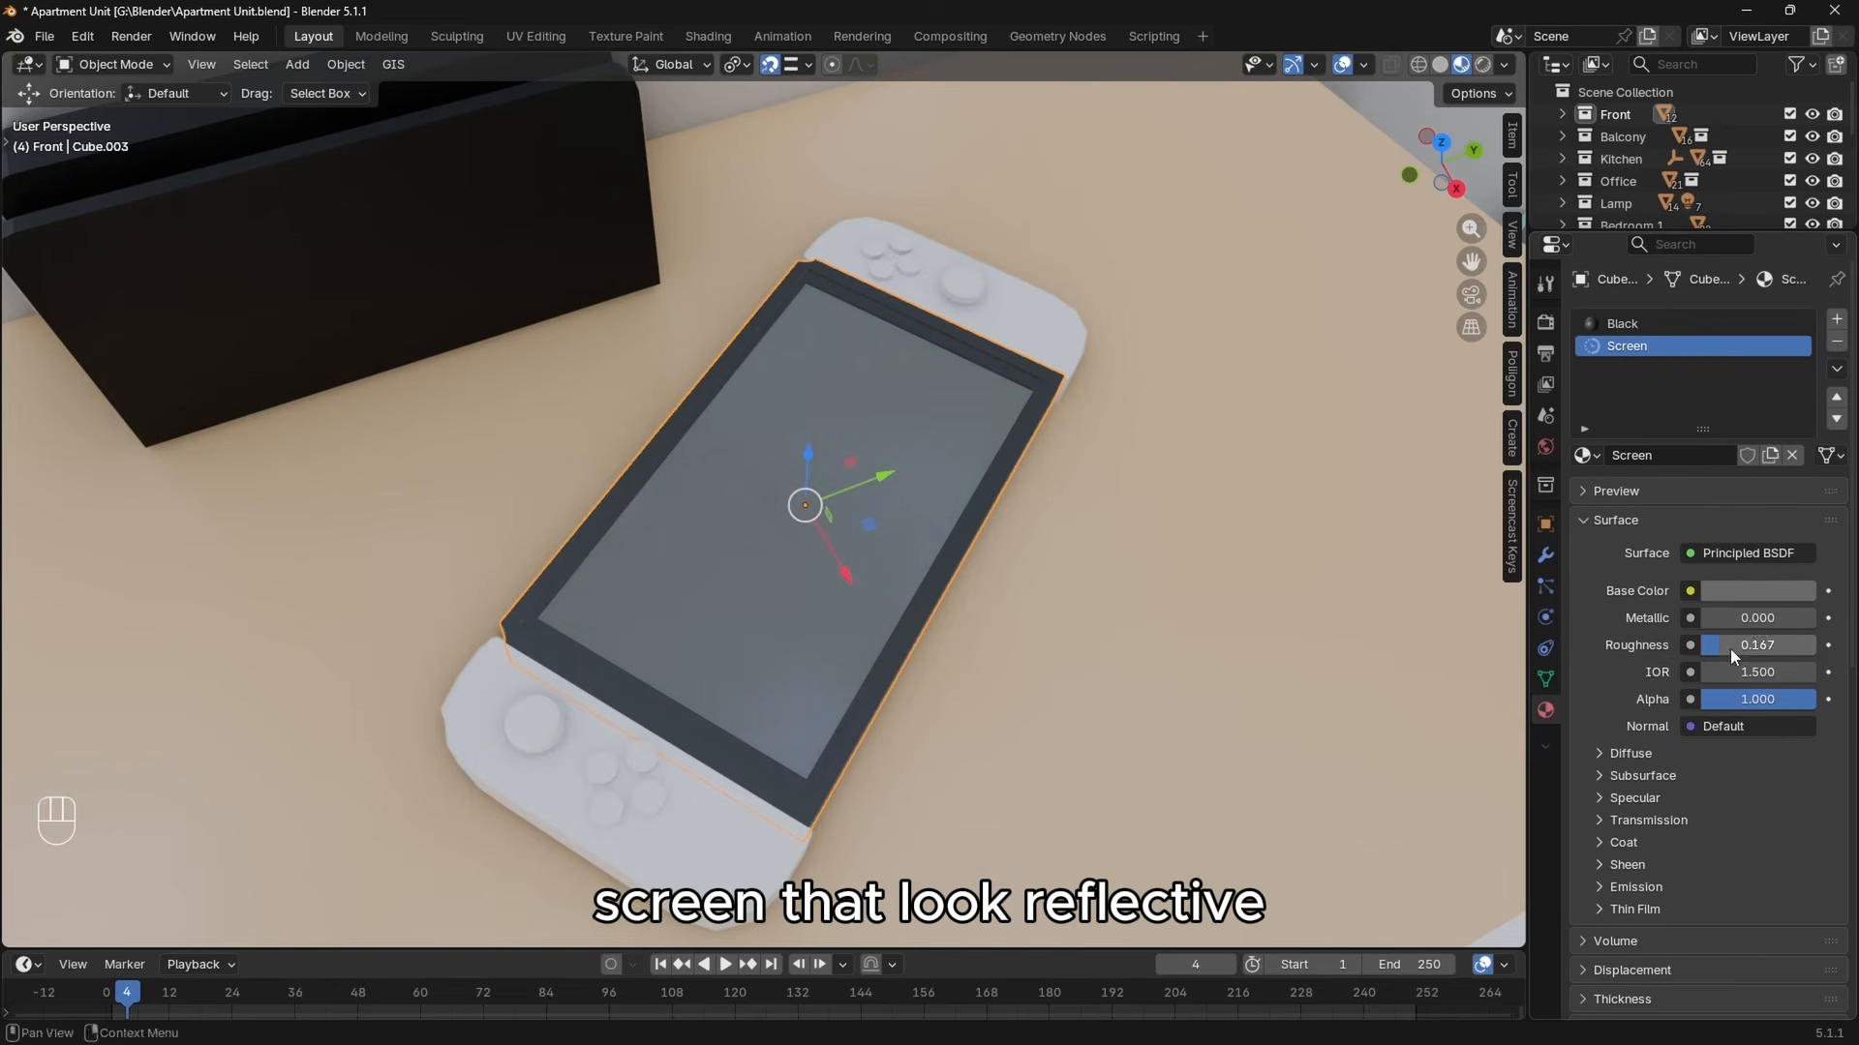
left_click(1733, 648)
key("BackSpace")
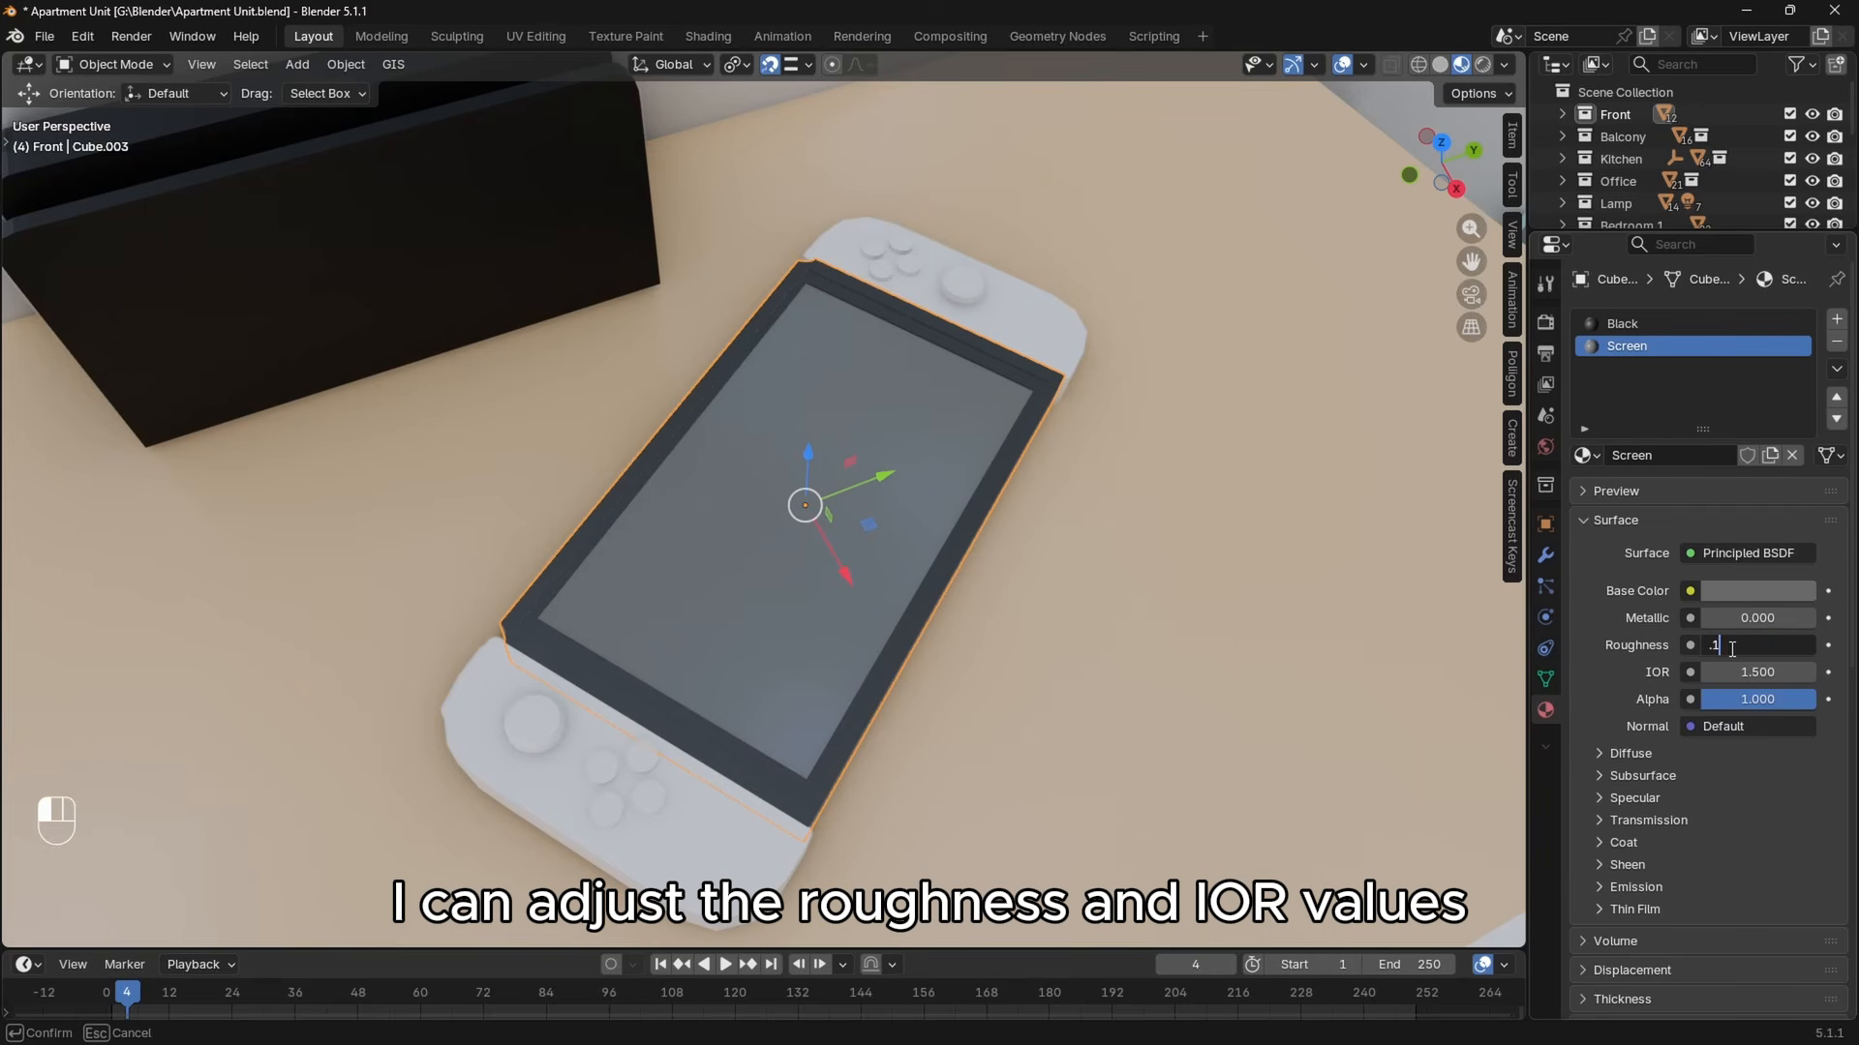
type(".1")
key("Return")
left_click(1733, 673)
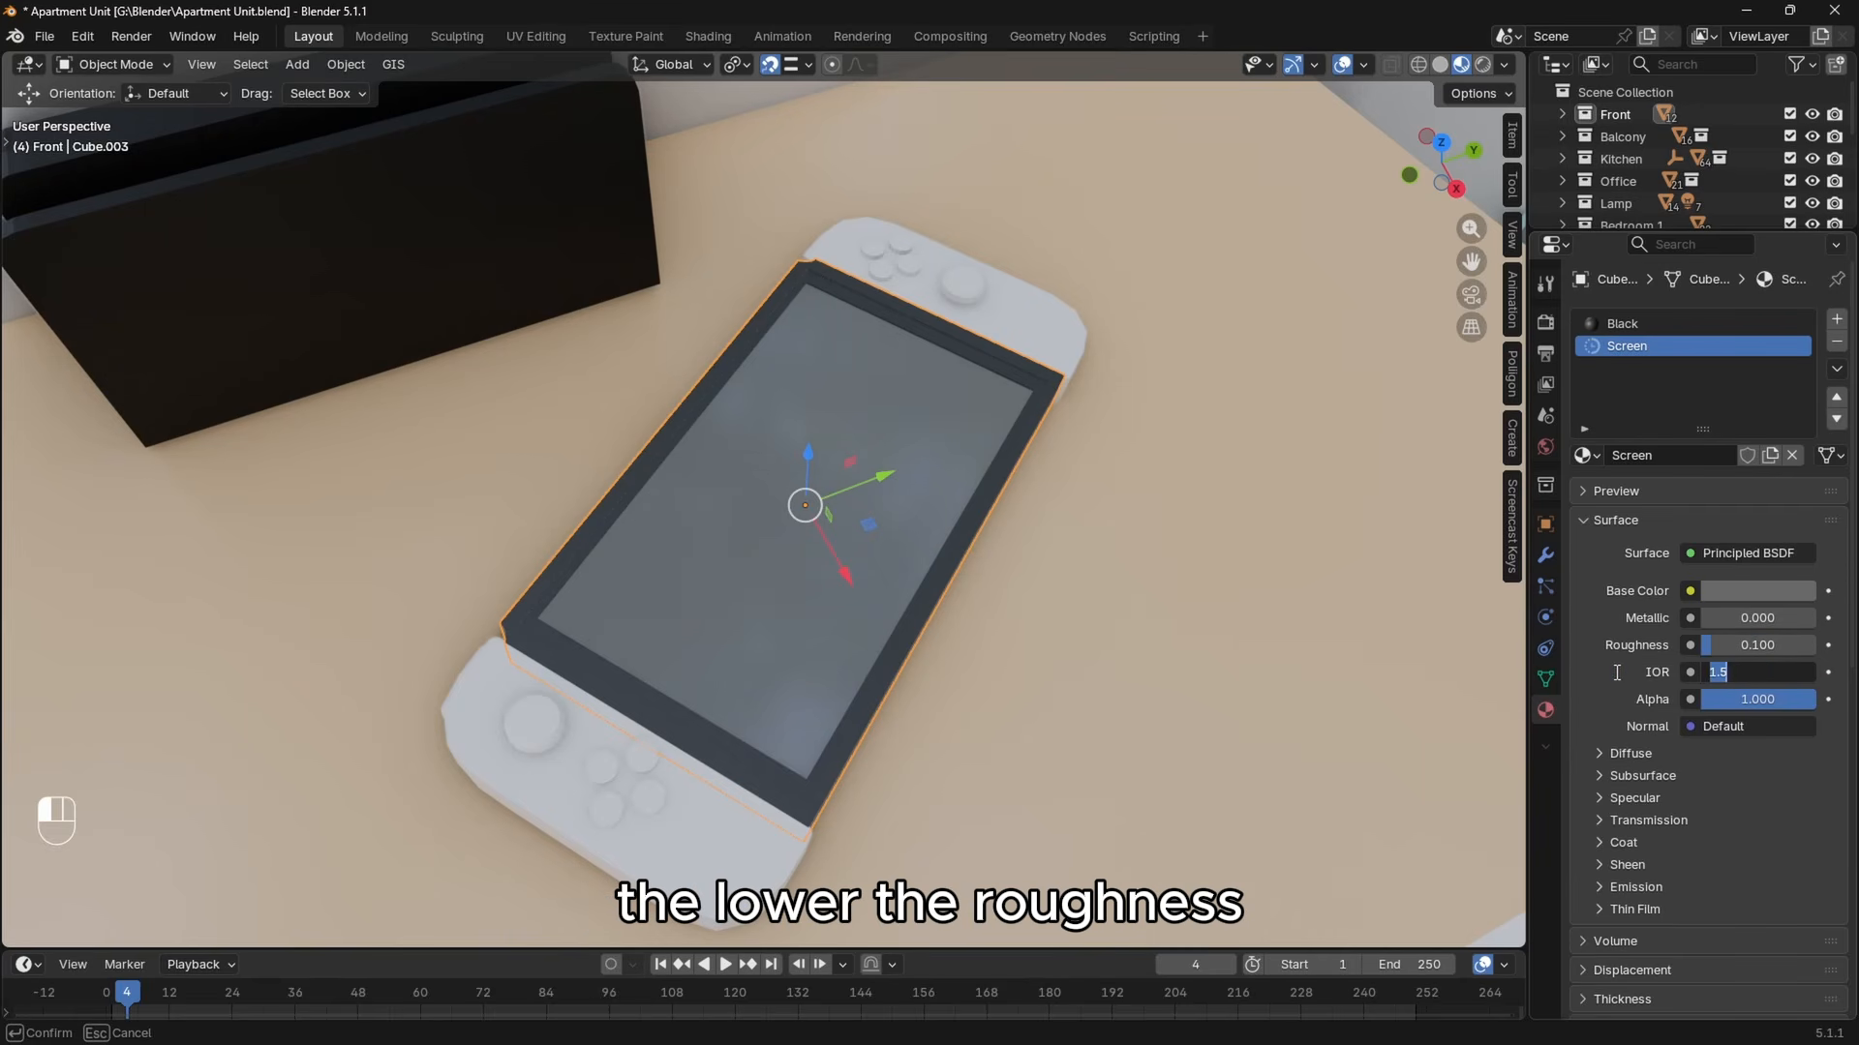
type("1.6")
key("Return")
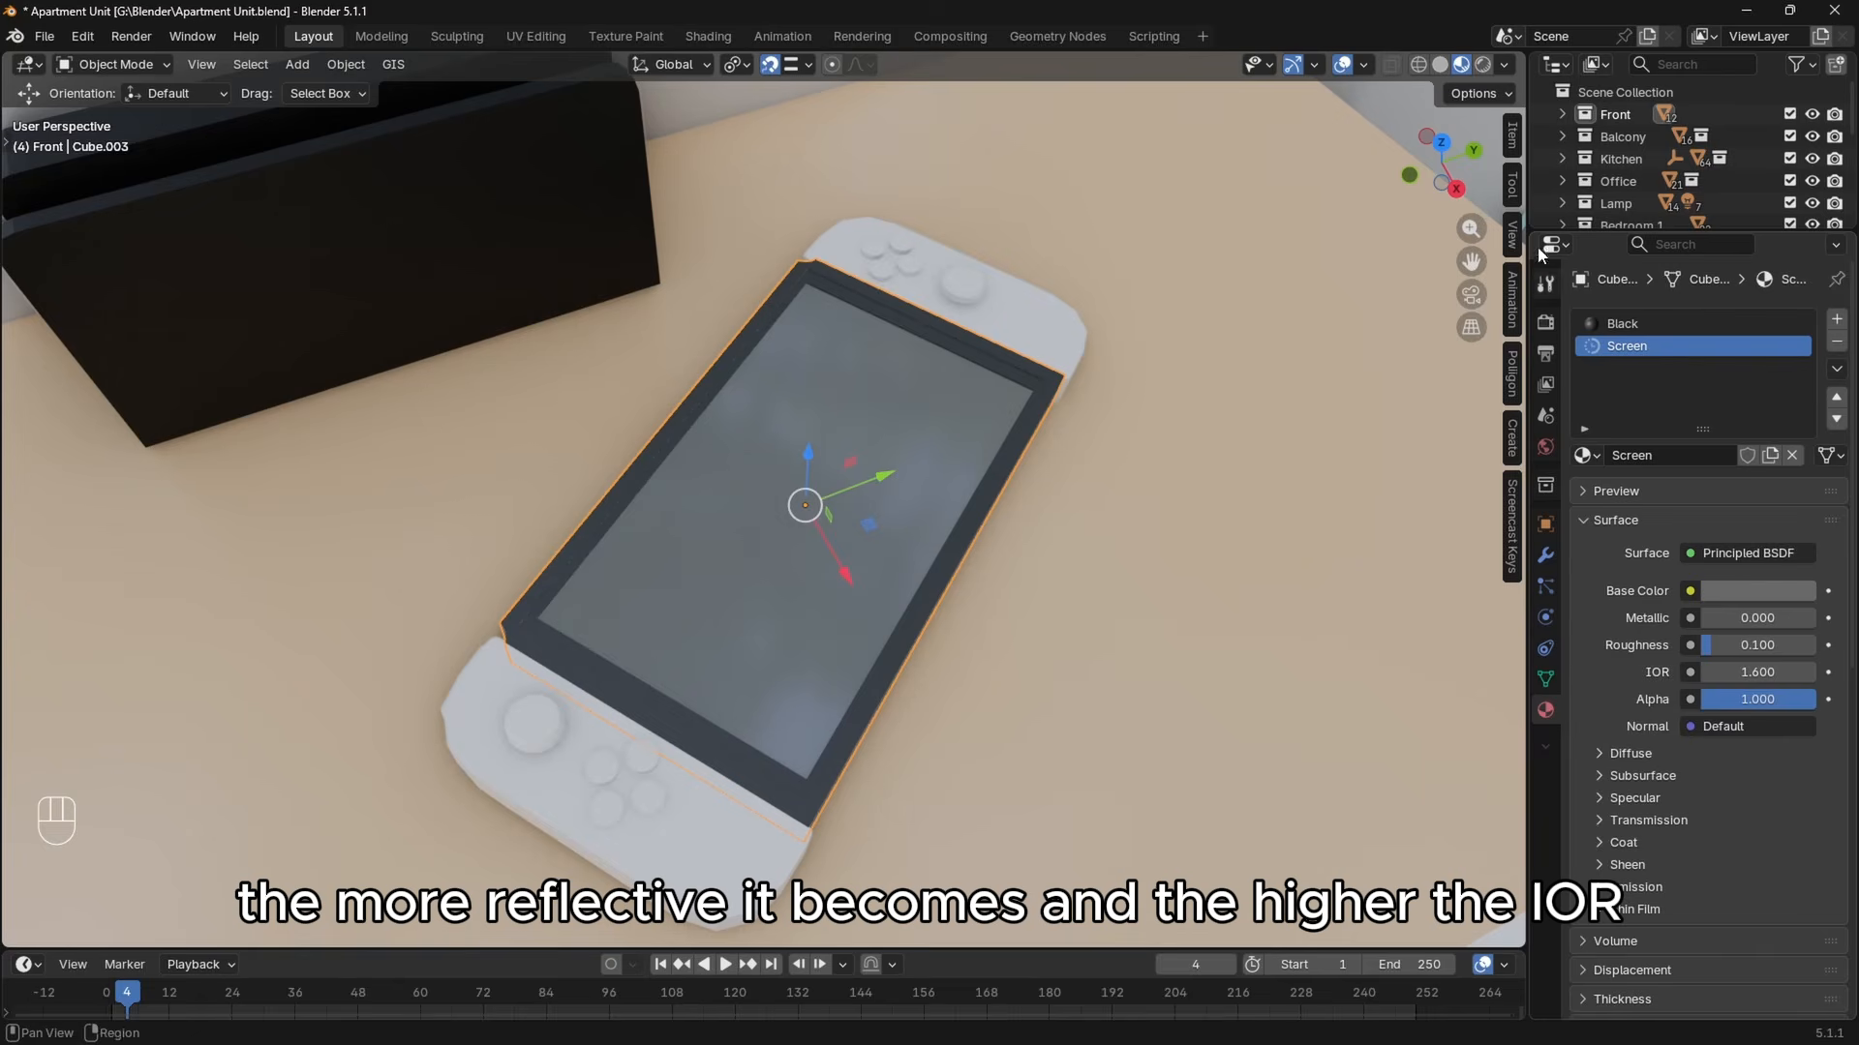
Switch the viewport to rendered shading, inspect the console's reflections from a low angle and adjust the Screen material's roughness.
left_click(1482, 65)
middle_click_drag(1171, 590, 850, 534)
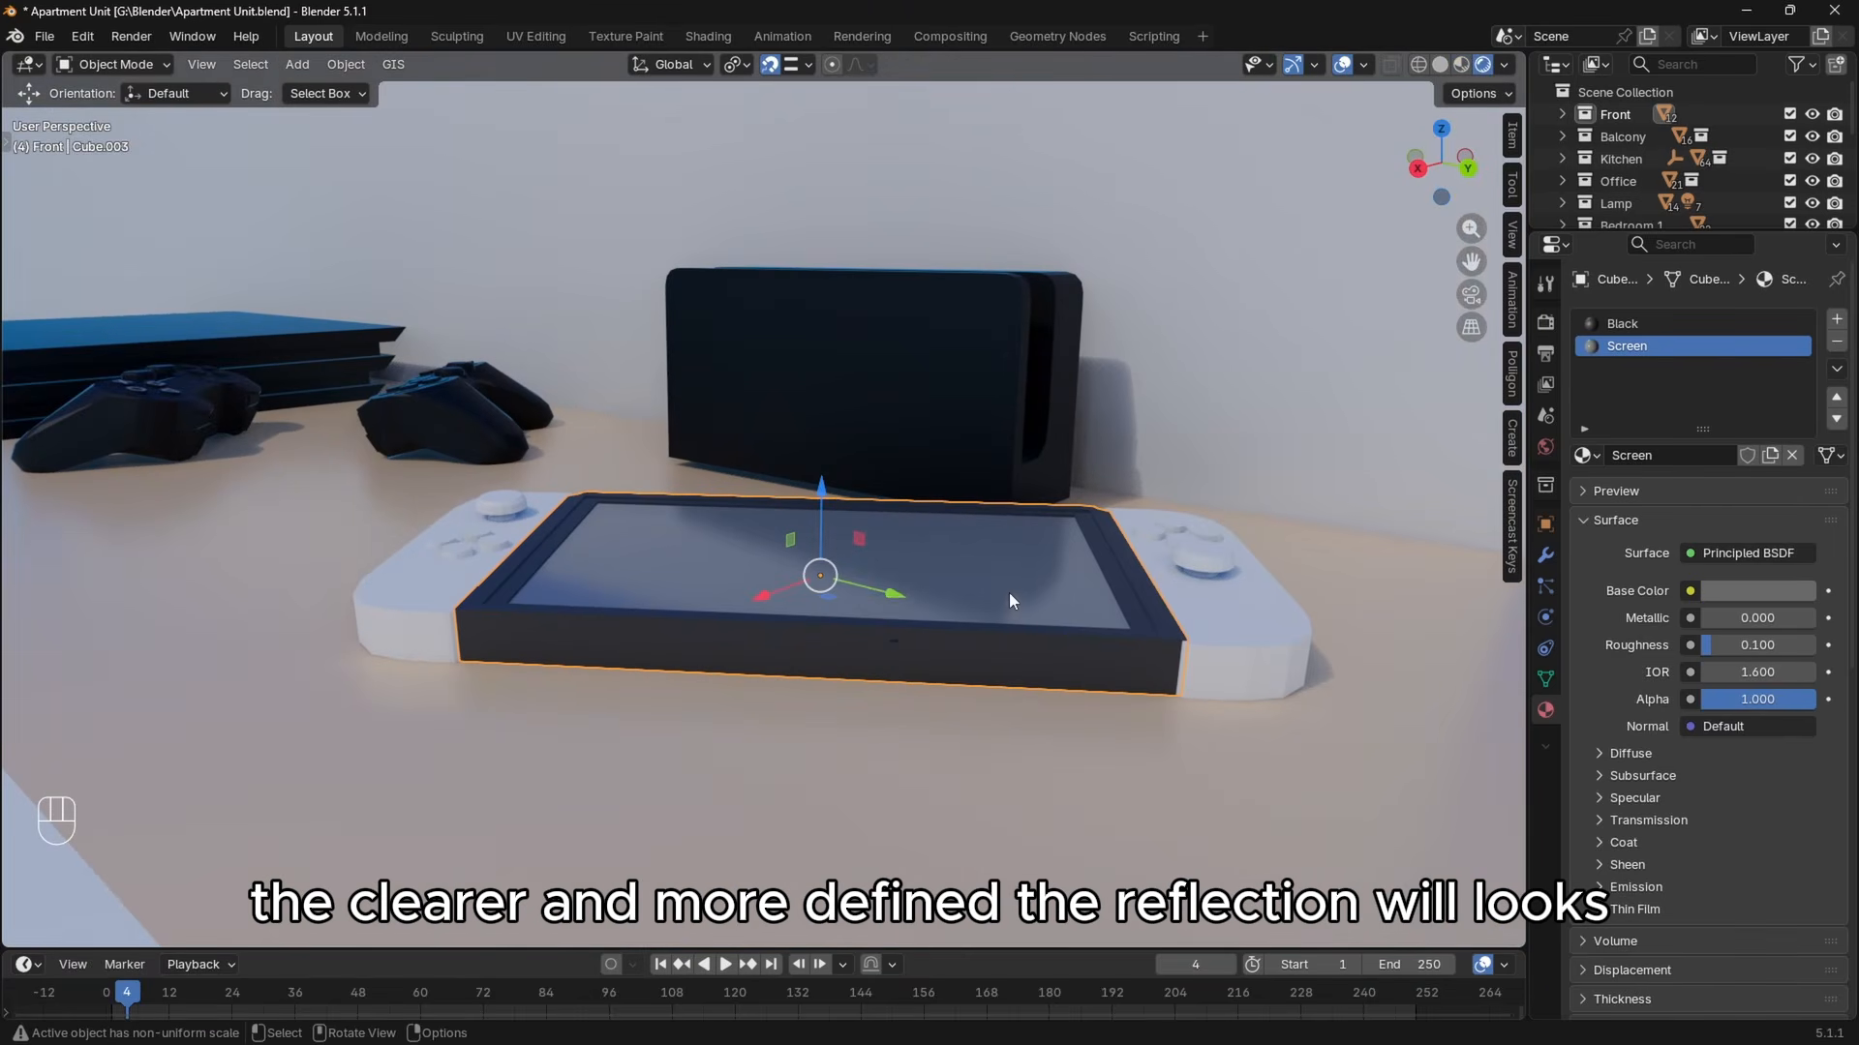
left_click_drag(1757, 645, 1719, 668)
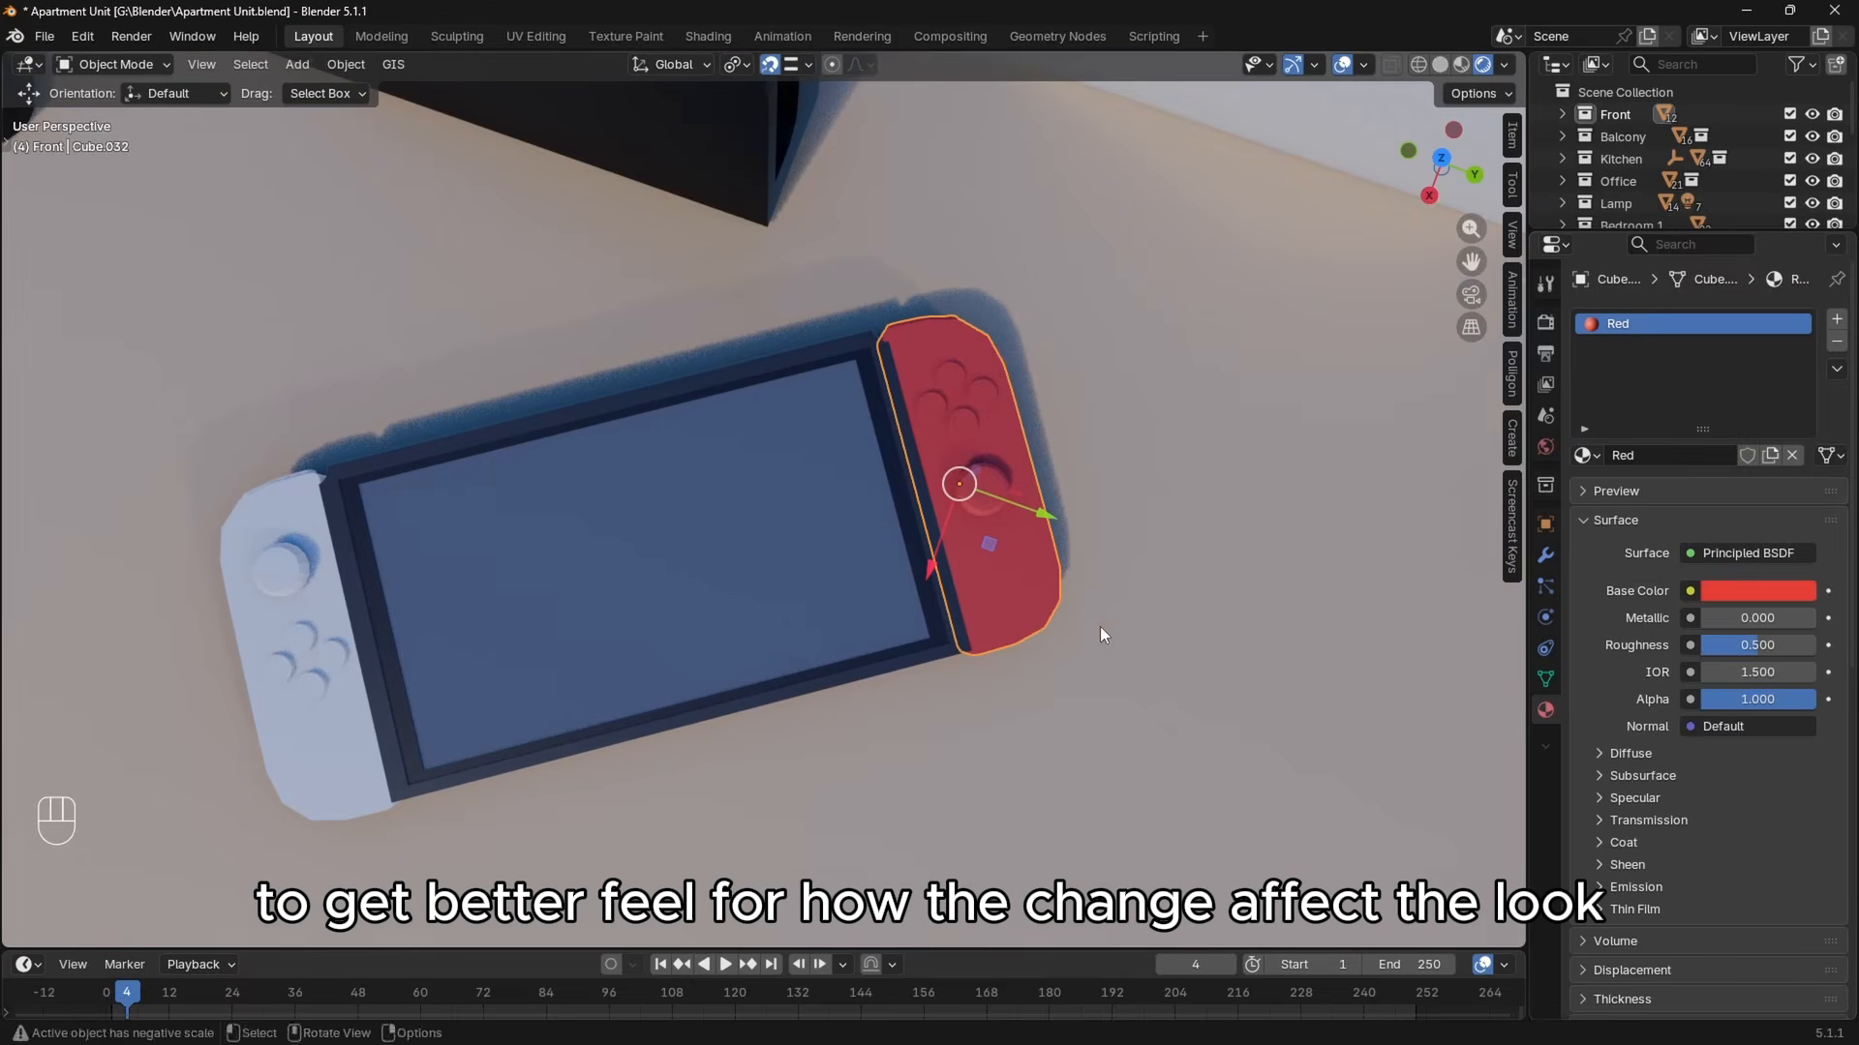
middle_click_drag(1099, 625, 1237, 502)
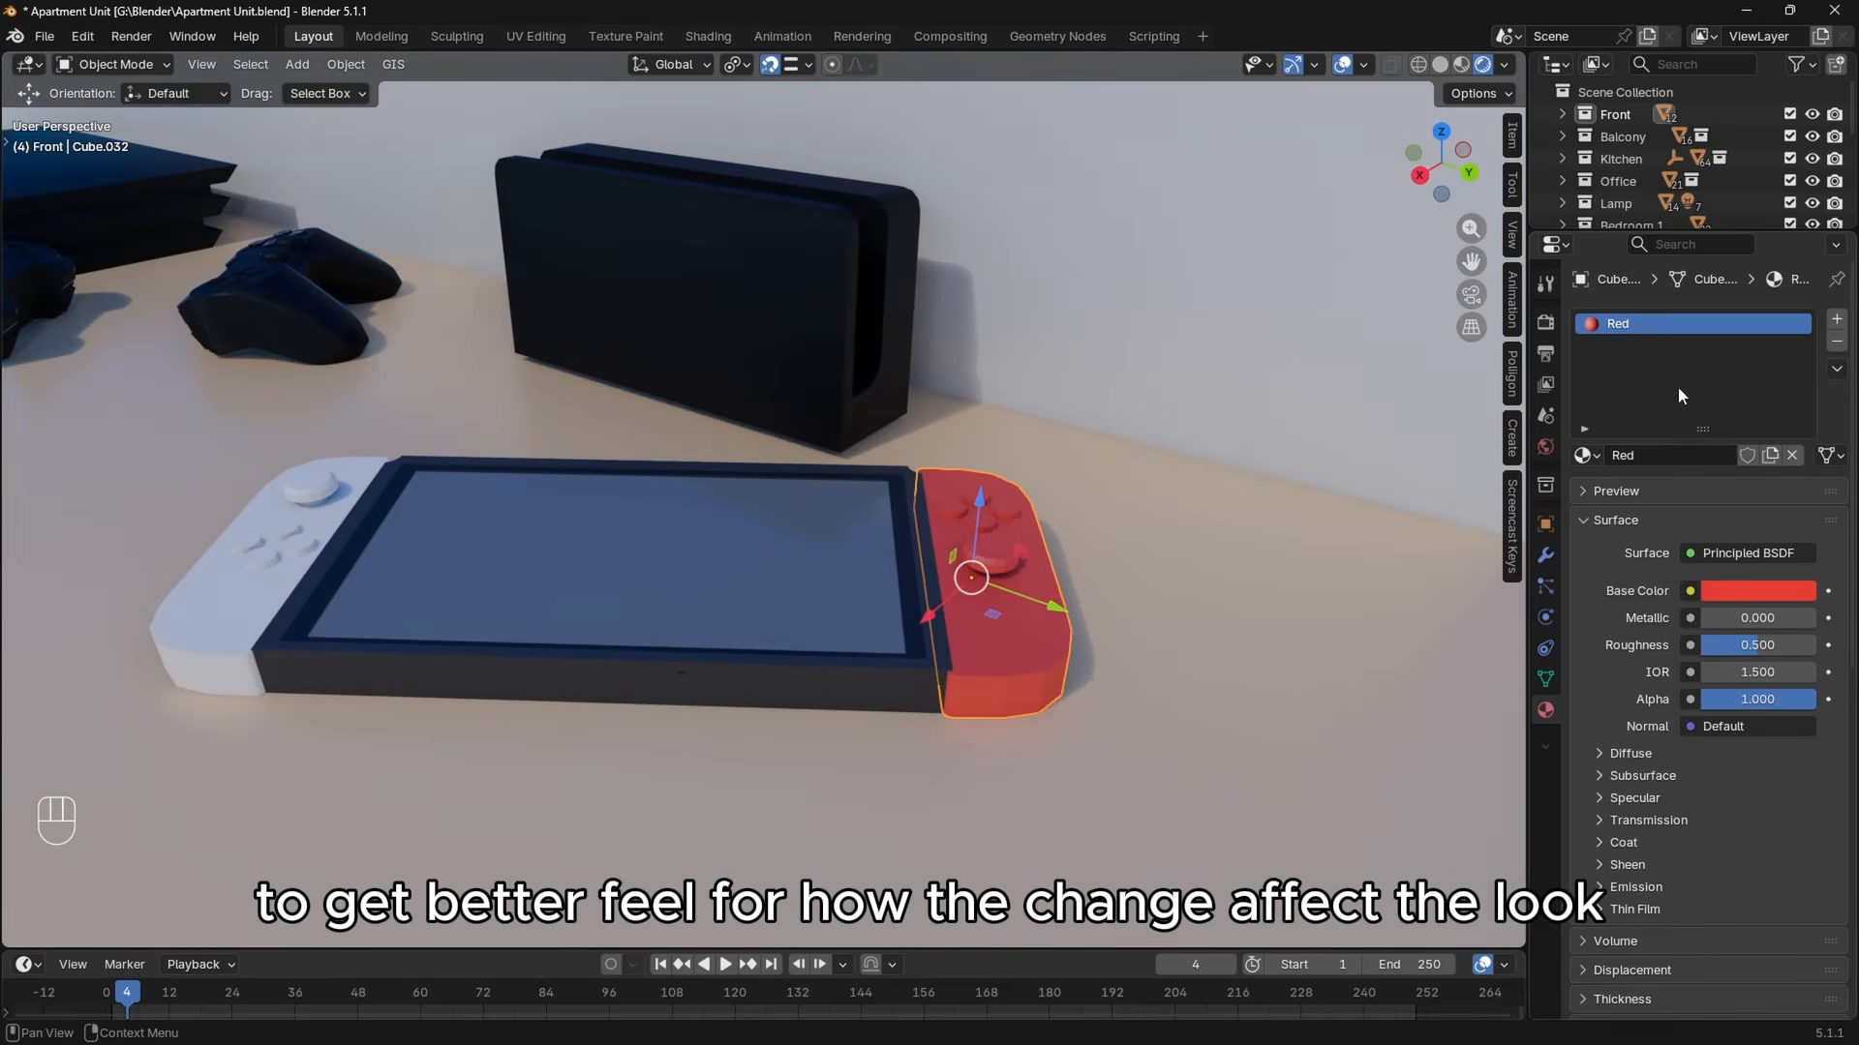
Add a second material slot to the red controller and link the existing Black material to it.
left_click(1835, 323)
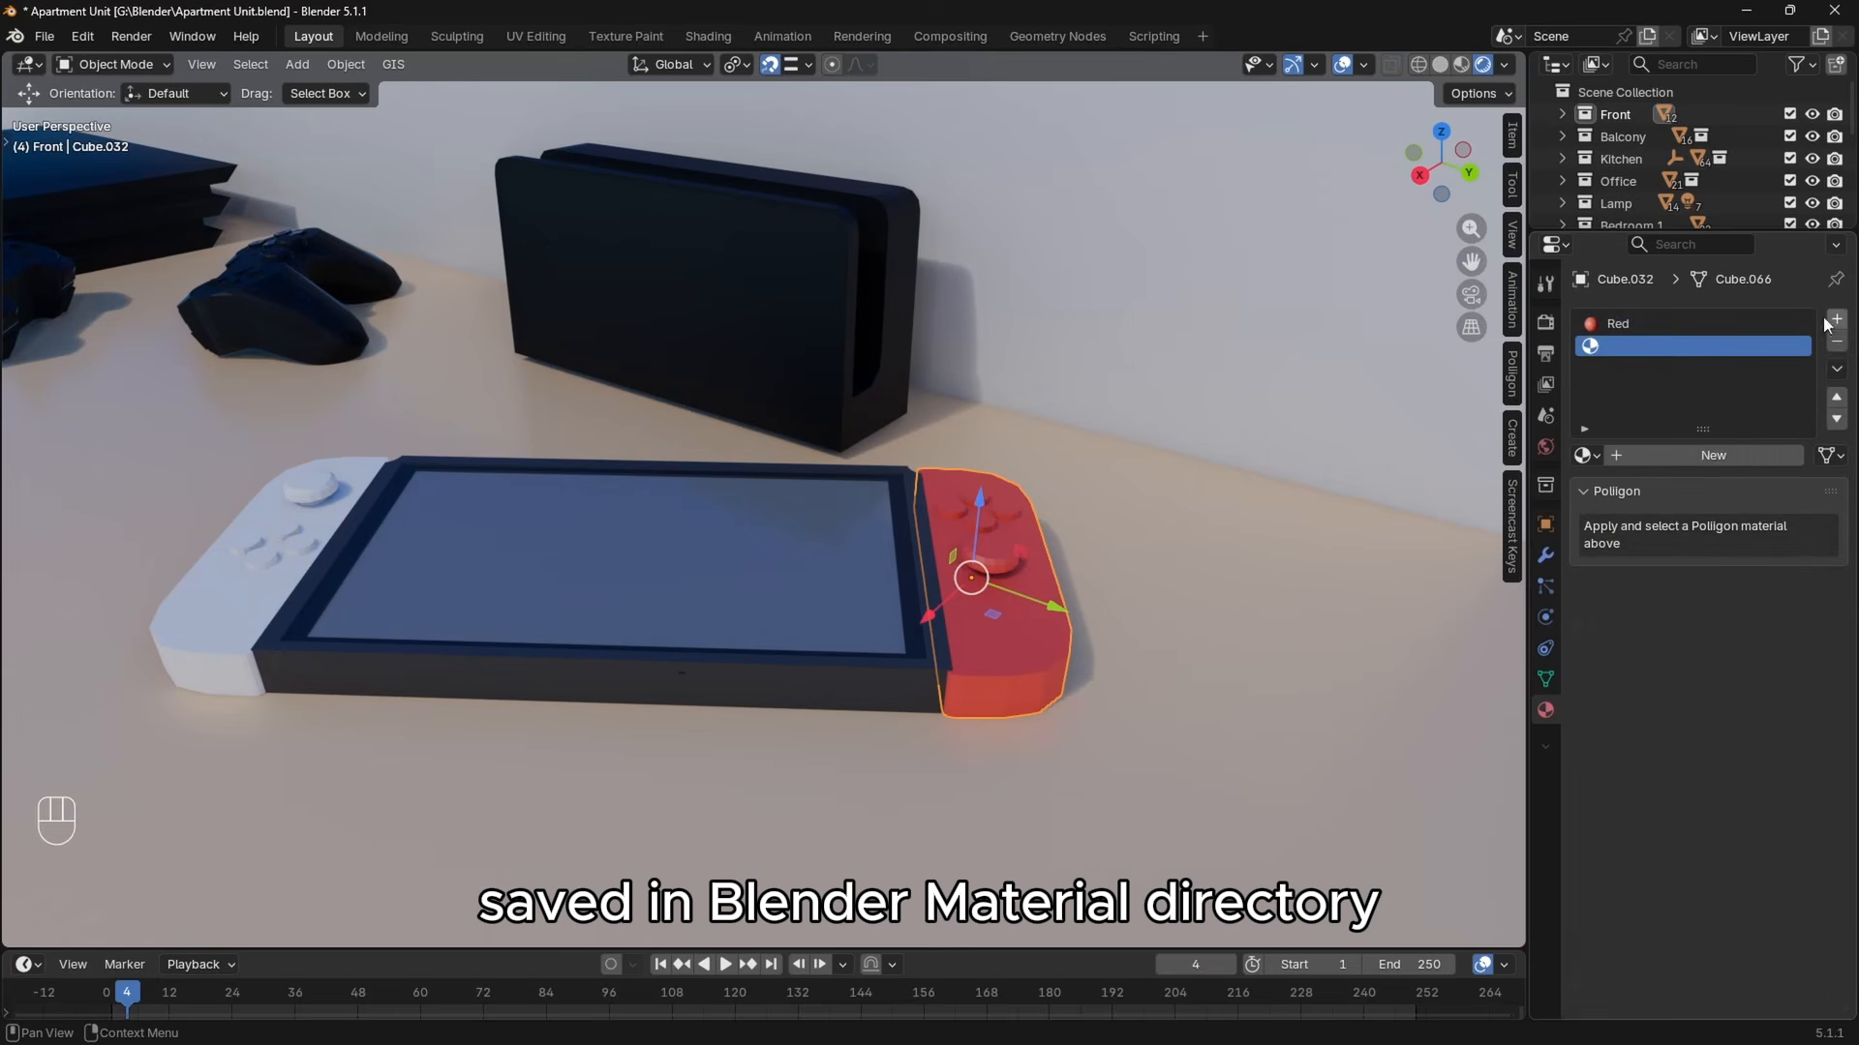
left_click(1587, 455)
type("b")
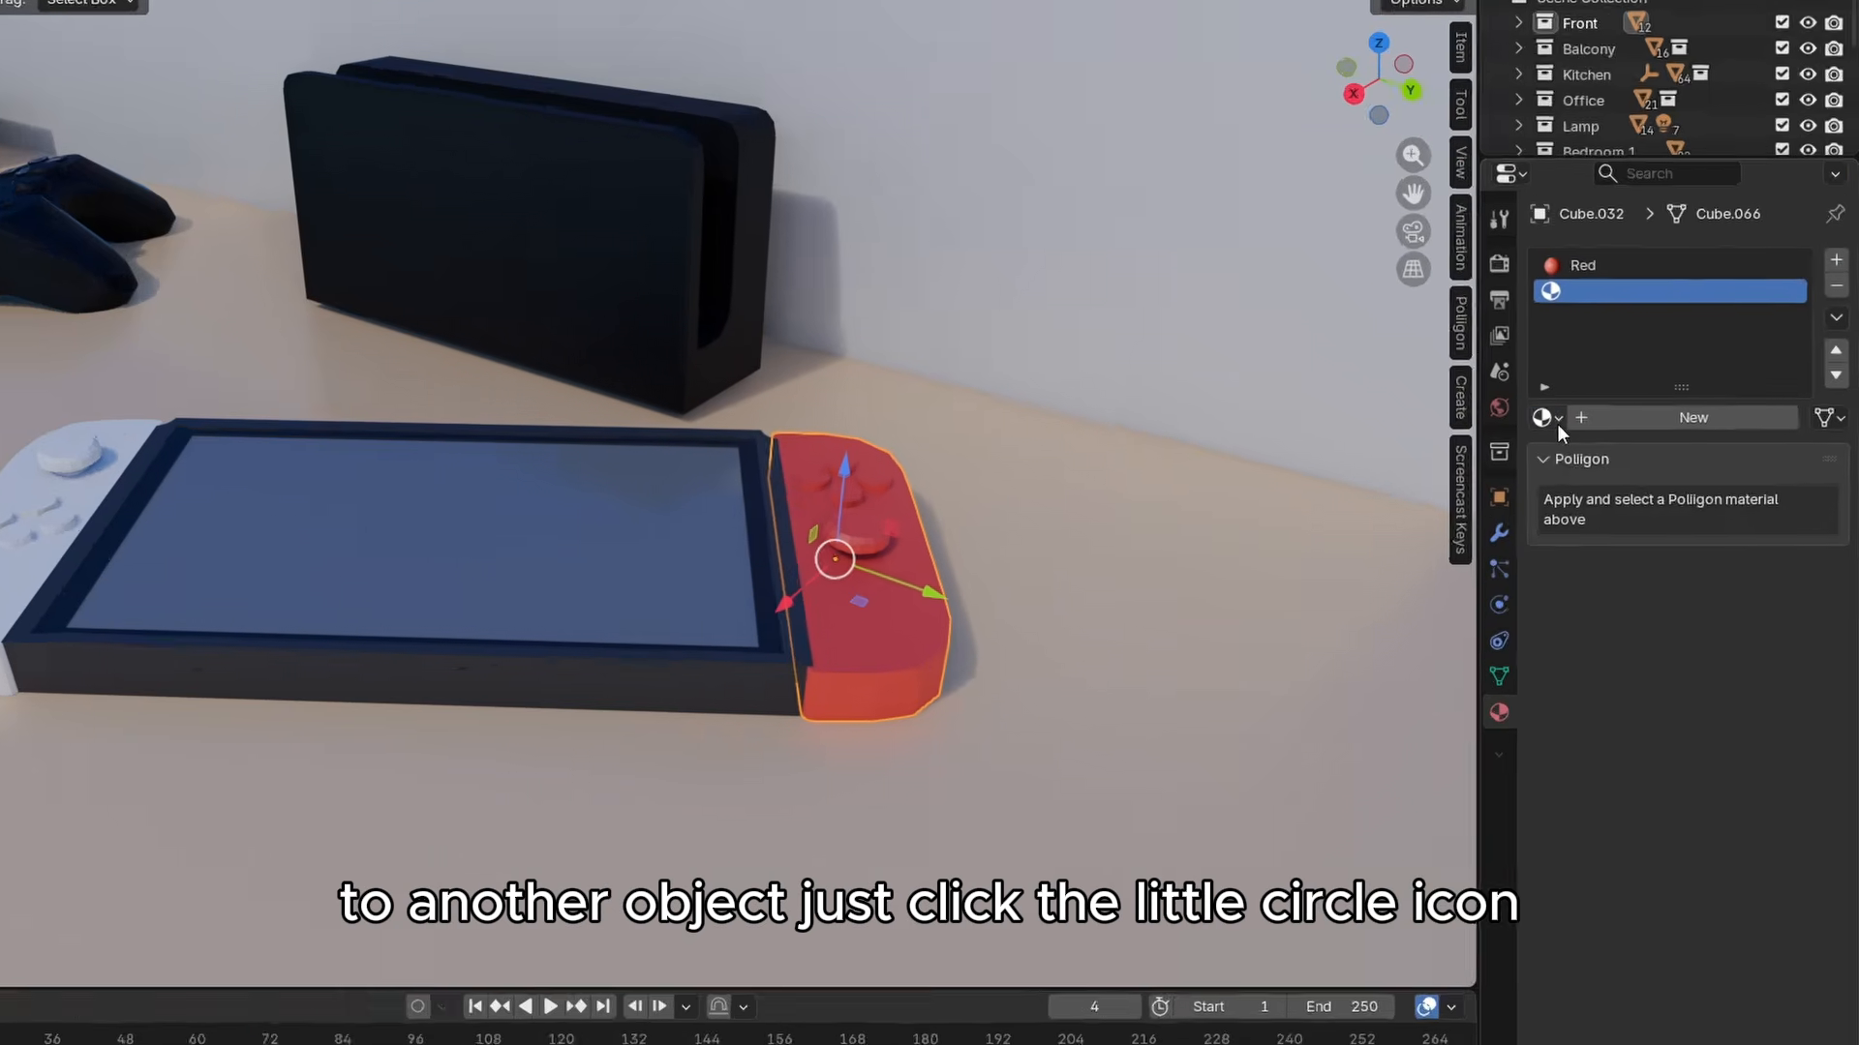
left_click(1583, 455)
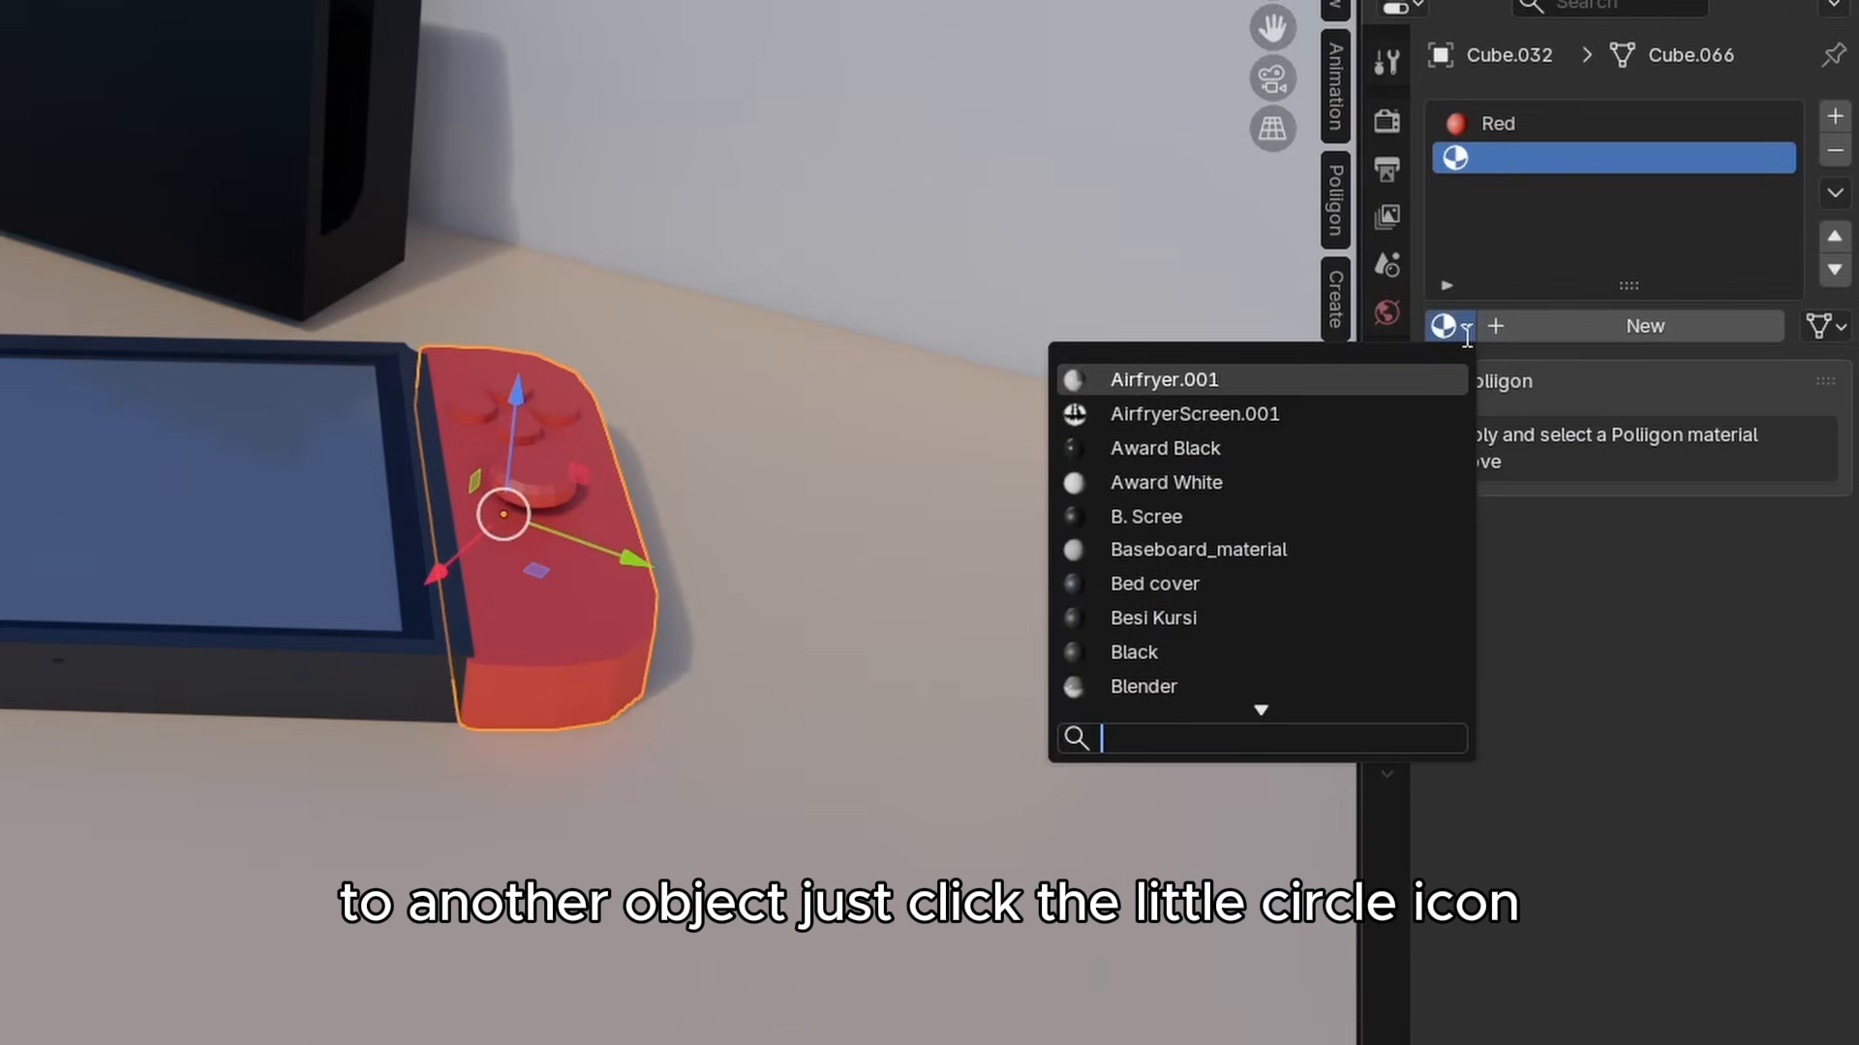
type("b")
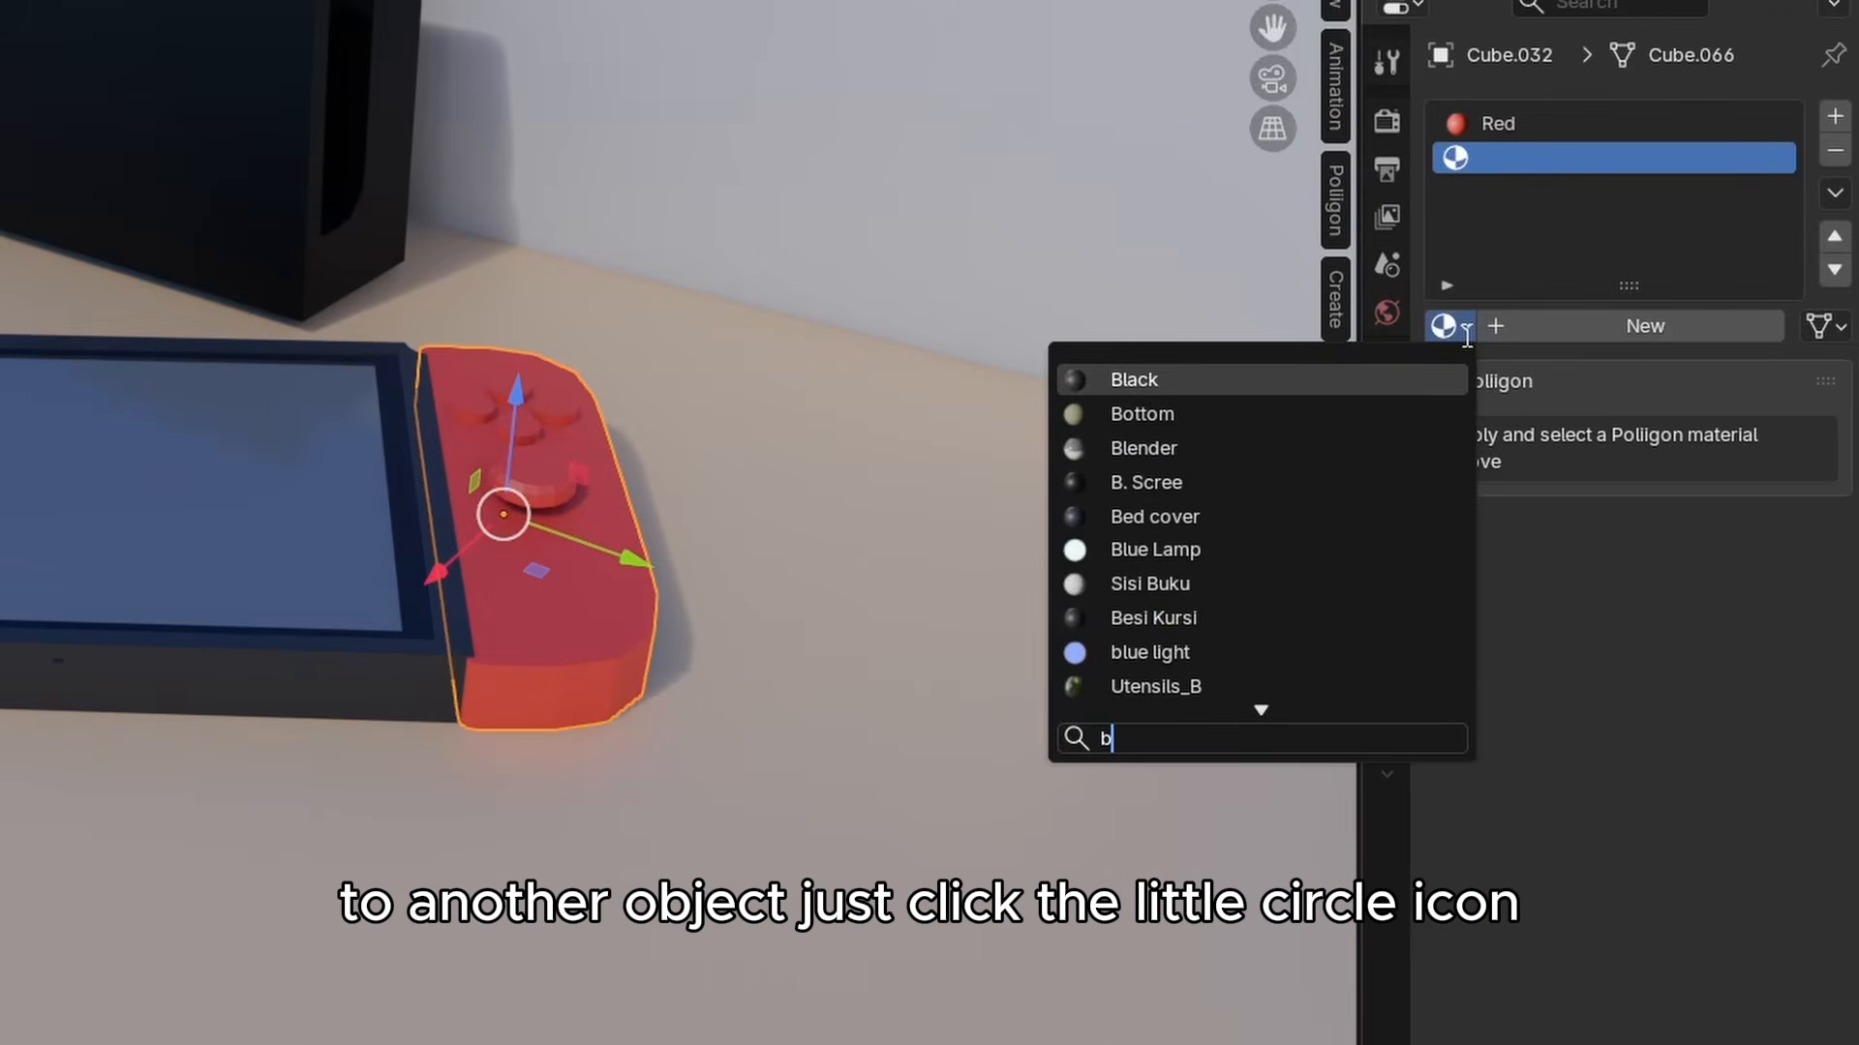
left_click(1183, 381)
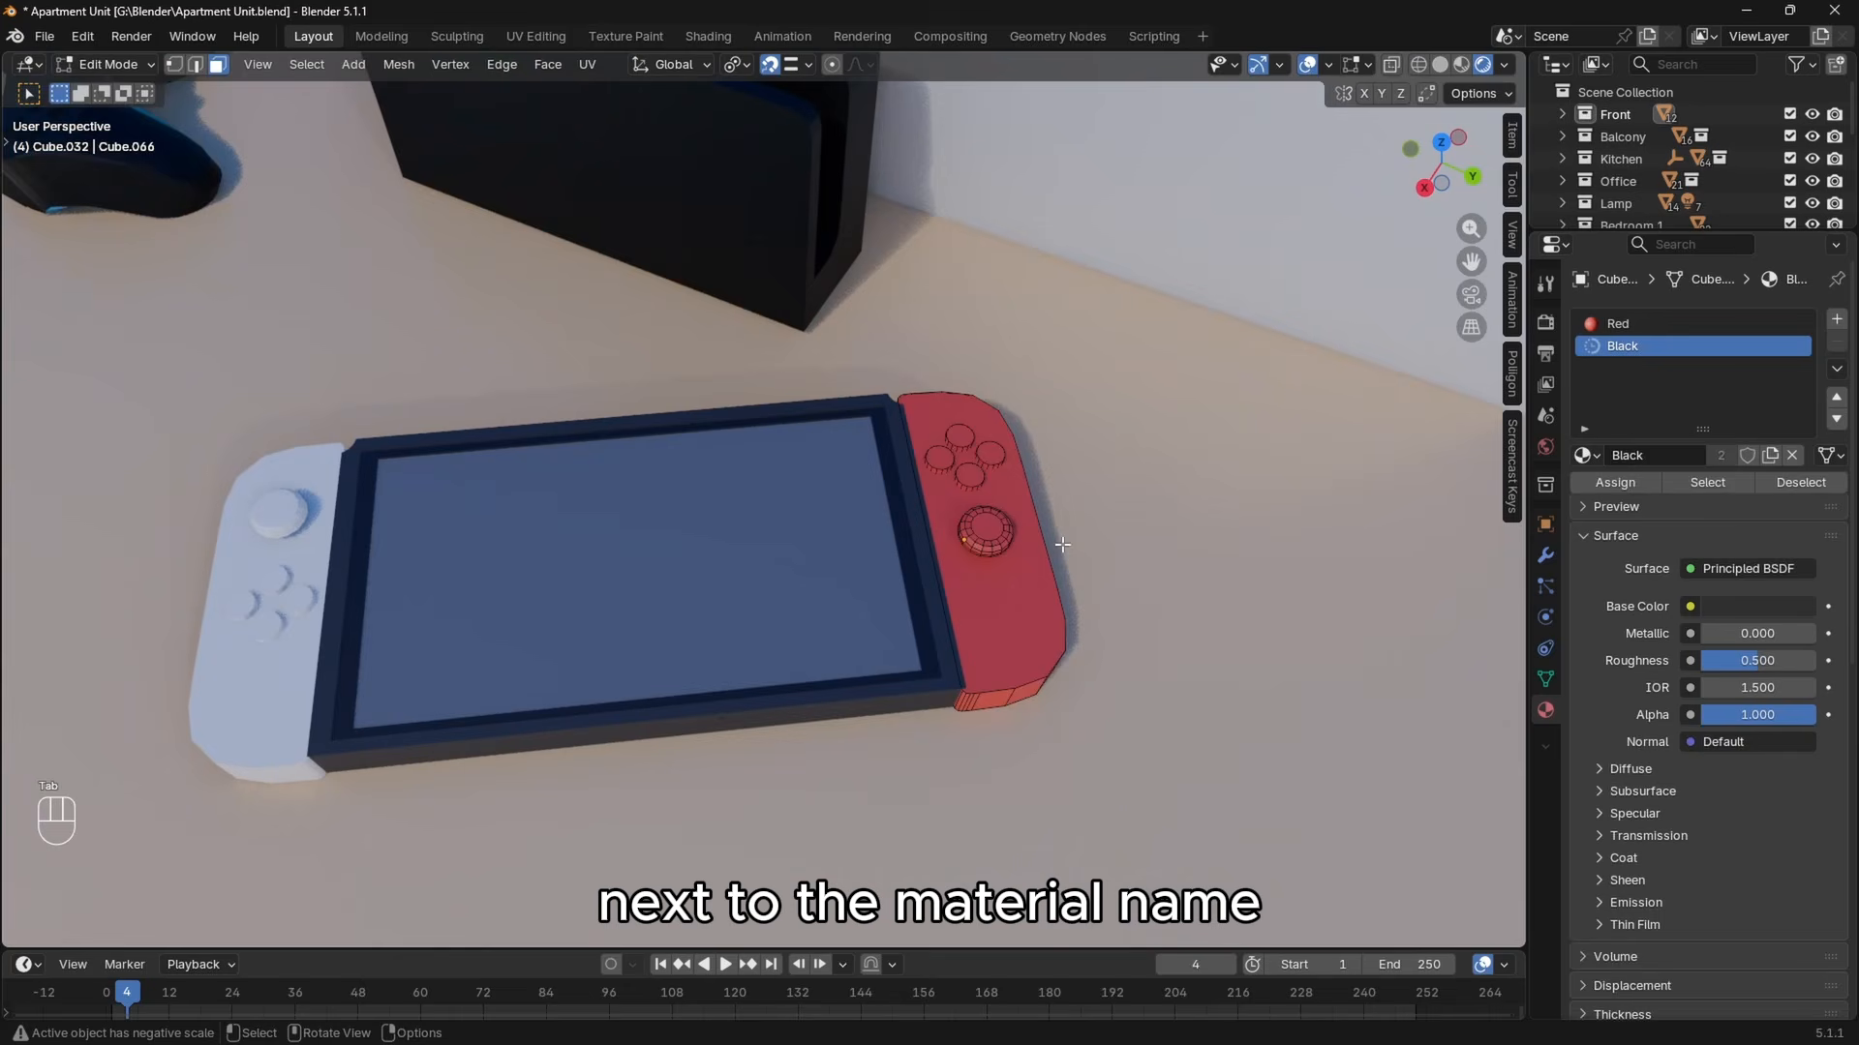
Assign the Black material to all linked faces of the red controller's thumbstick cap.
left_click(986, 527)
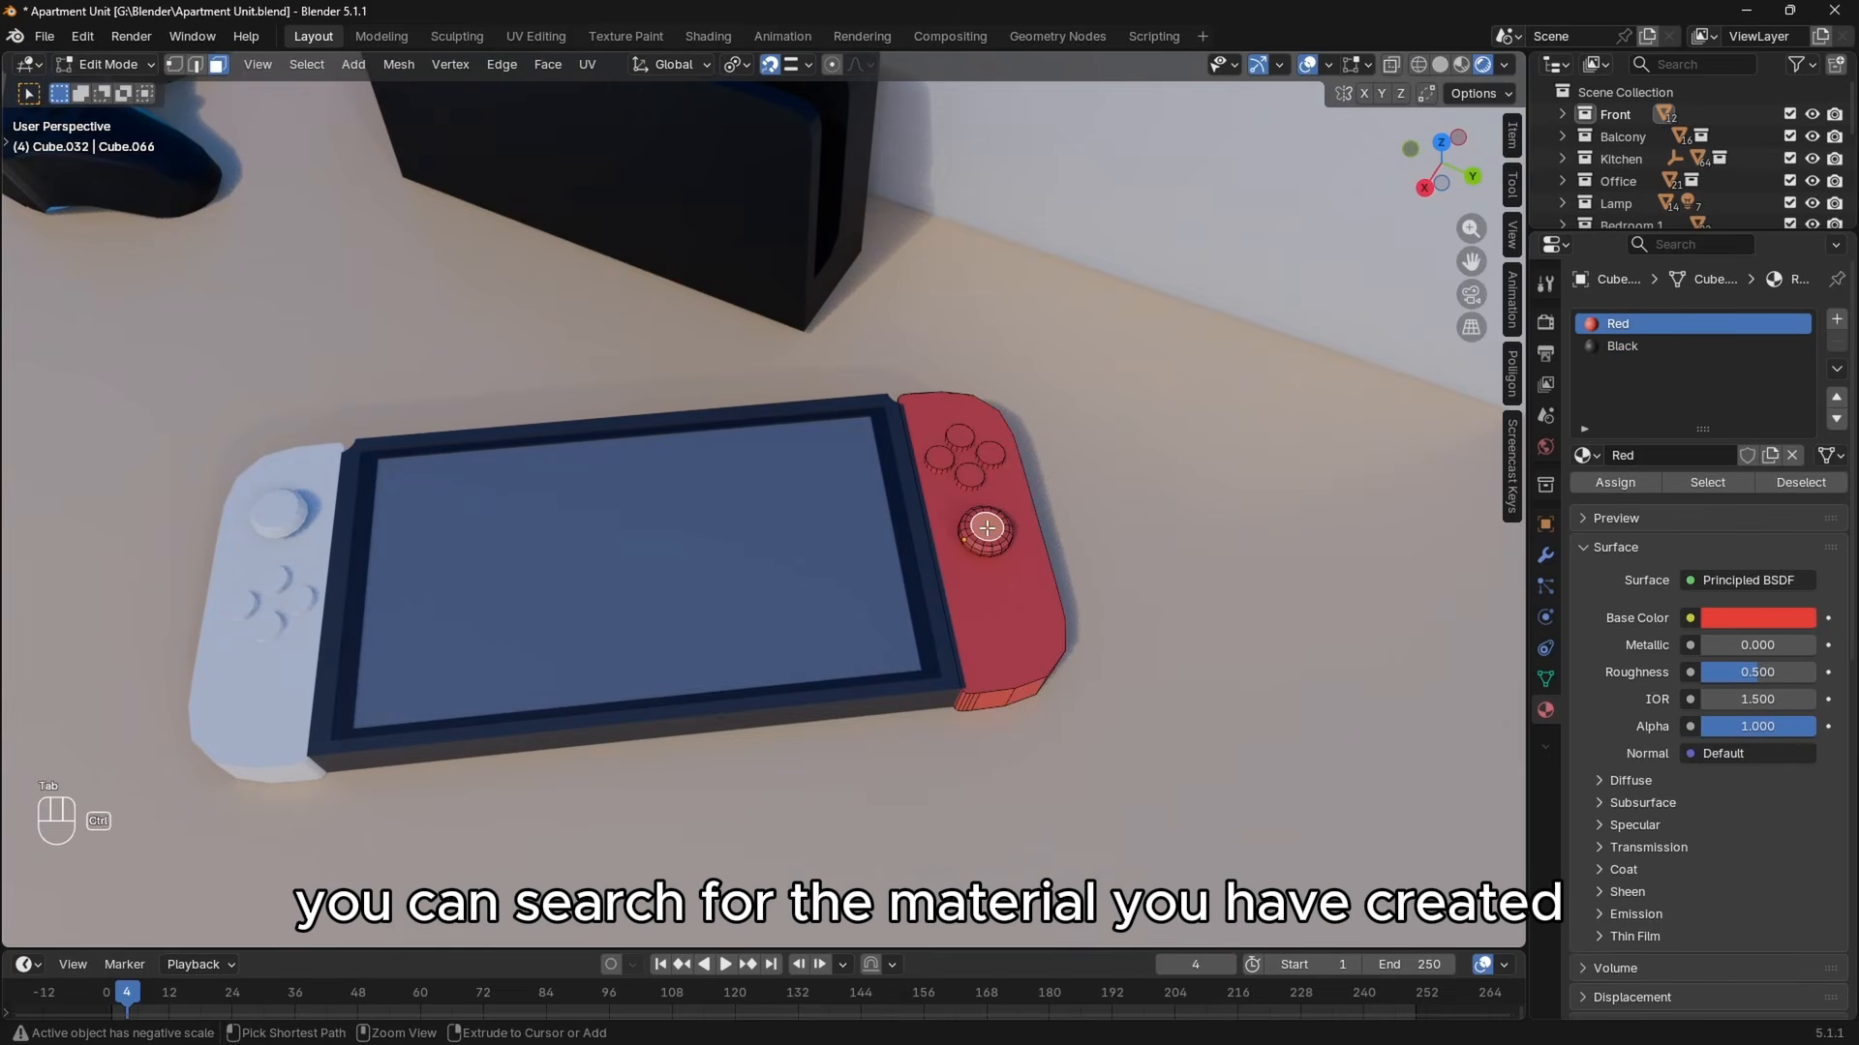
key("ctrl+l")
left_click(1651, 347)
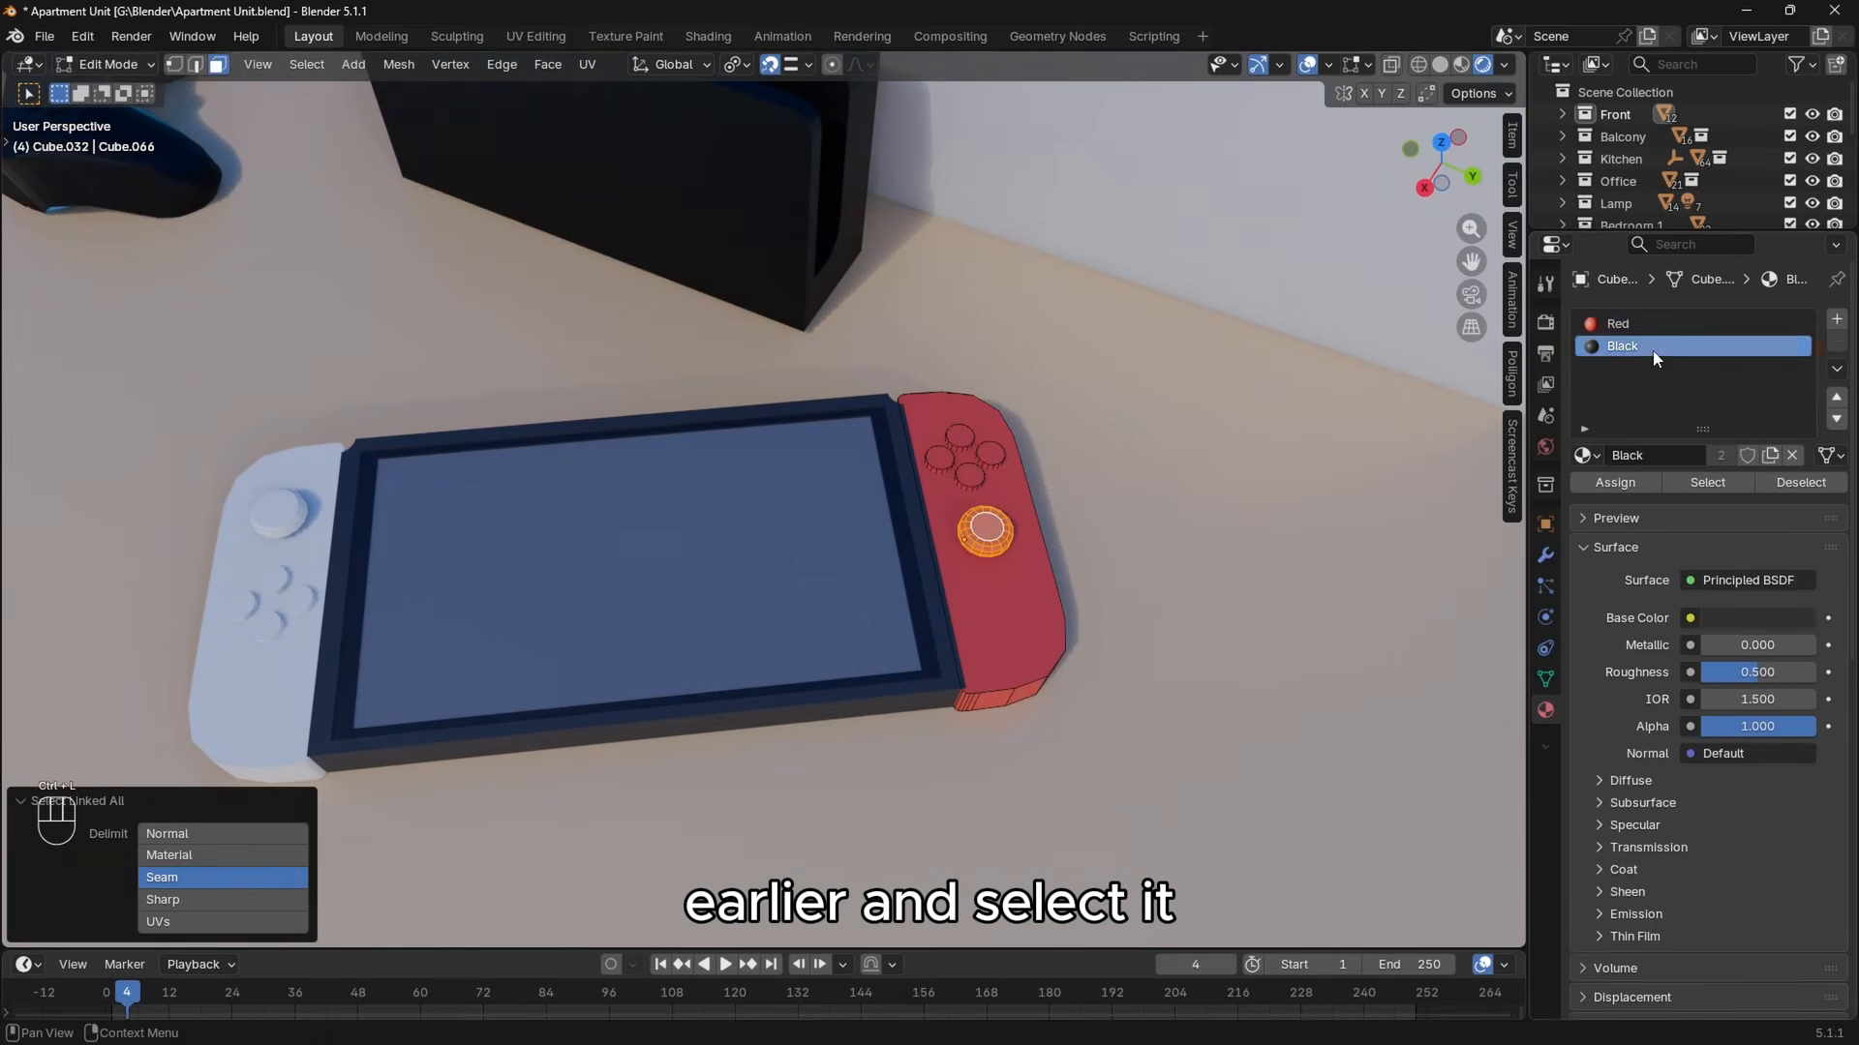
left_click(1618, 481)
middle_click_drag(1050, 503, 1153, 368)
key("Tab")
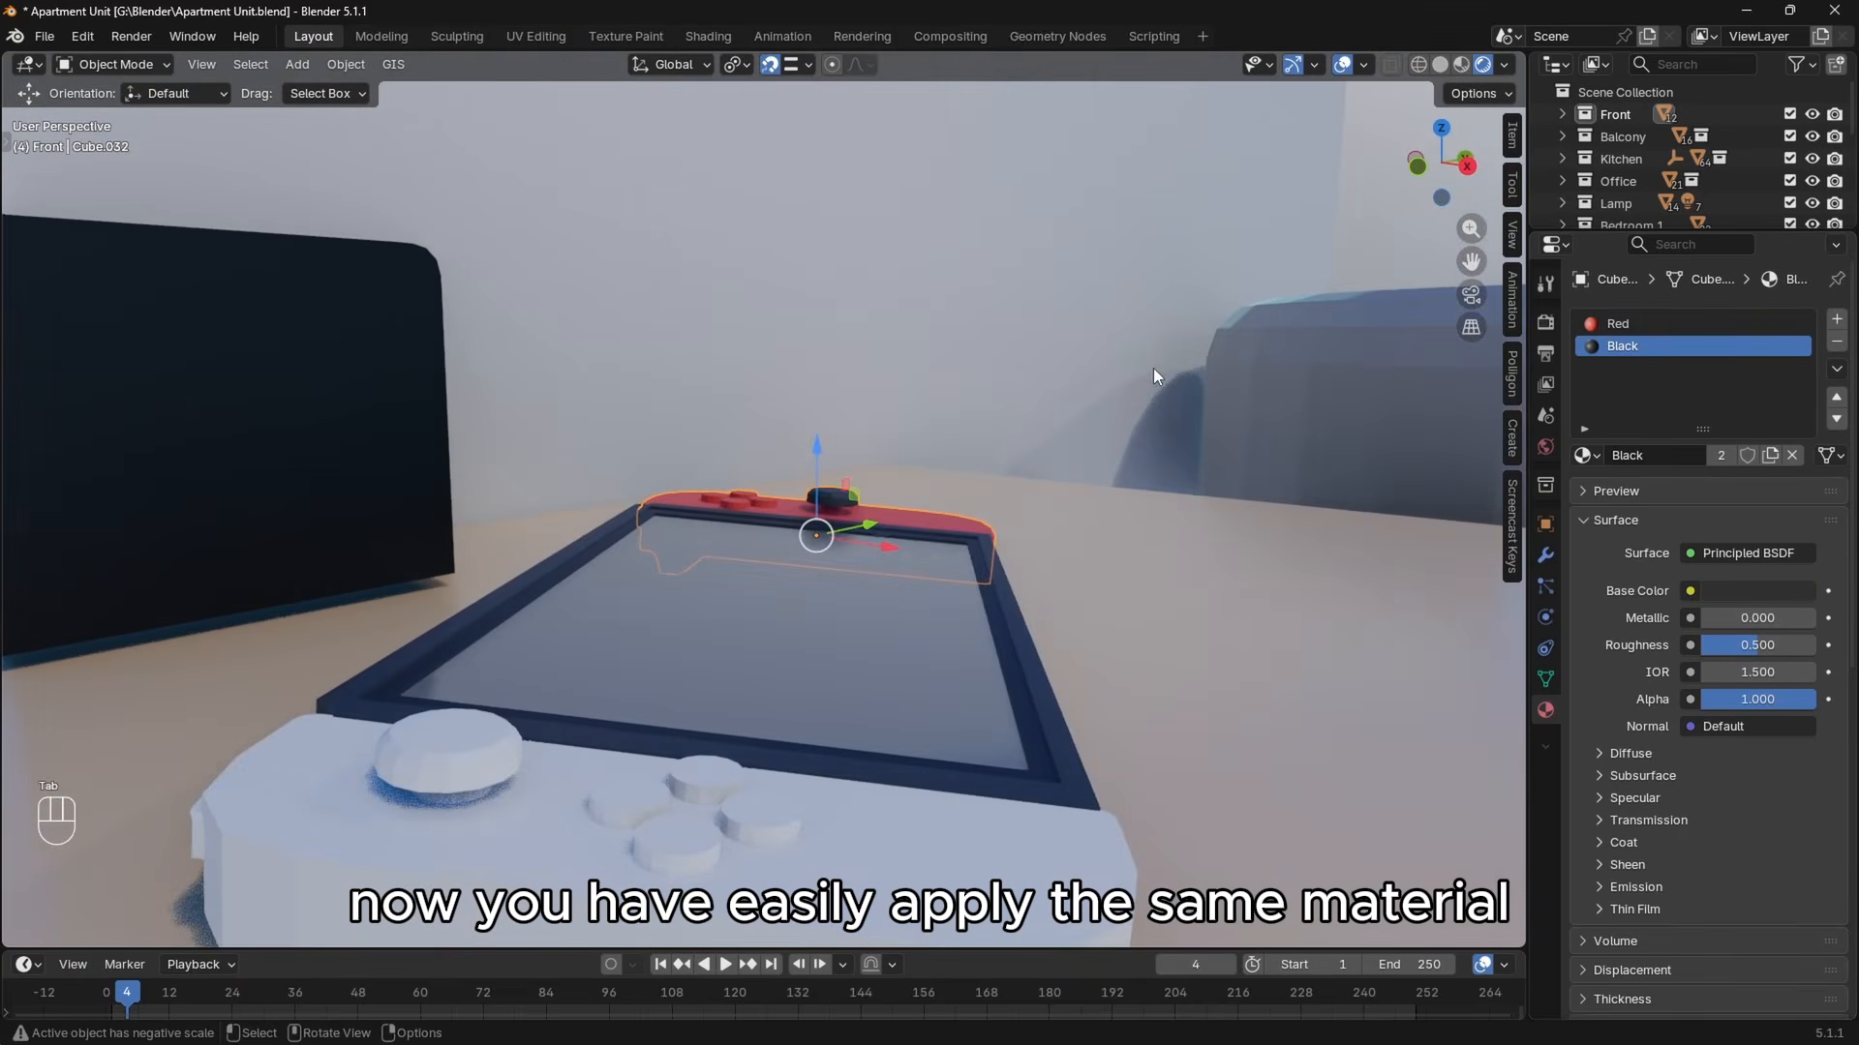
Assign the Black material to the linked faces of the stem beneath the red controller's thumbstick.
key("Tab")
scroll(910, 520, "up", 6)
left_click(917, 524)
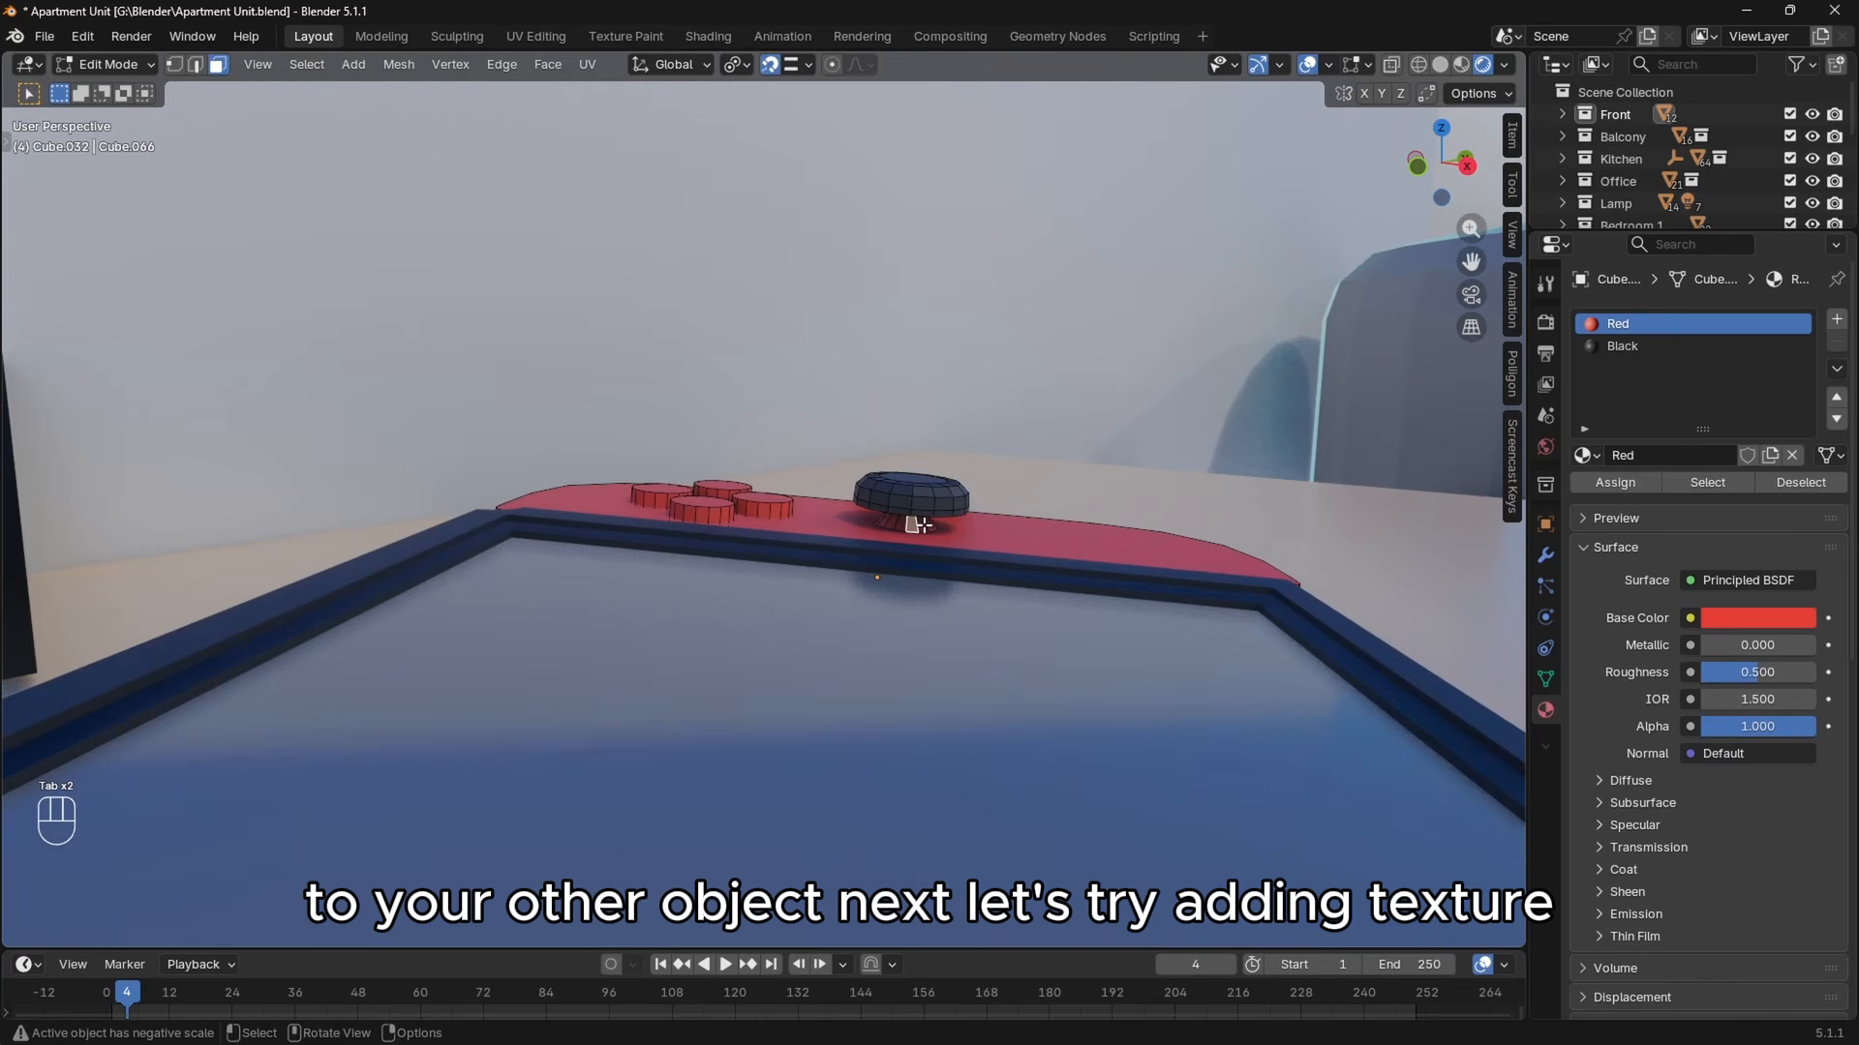
key("ctrl+l")
left_click(1686, 336)
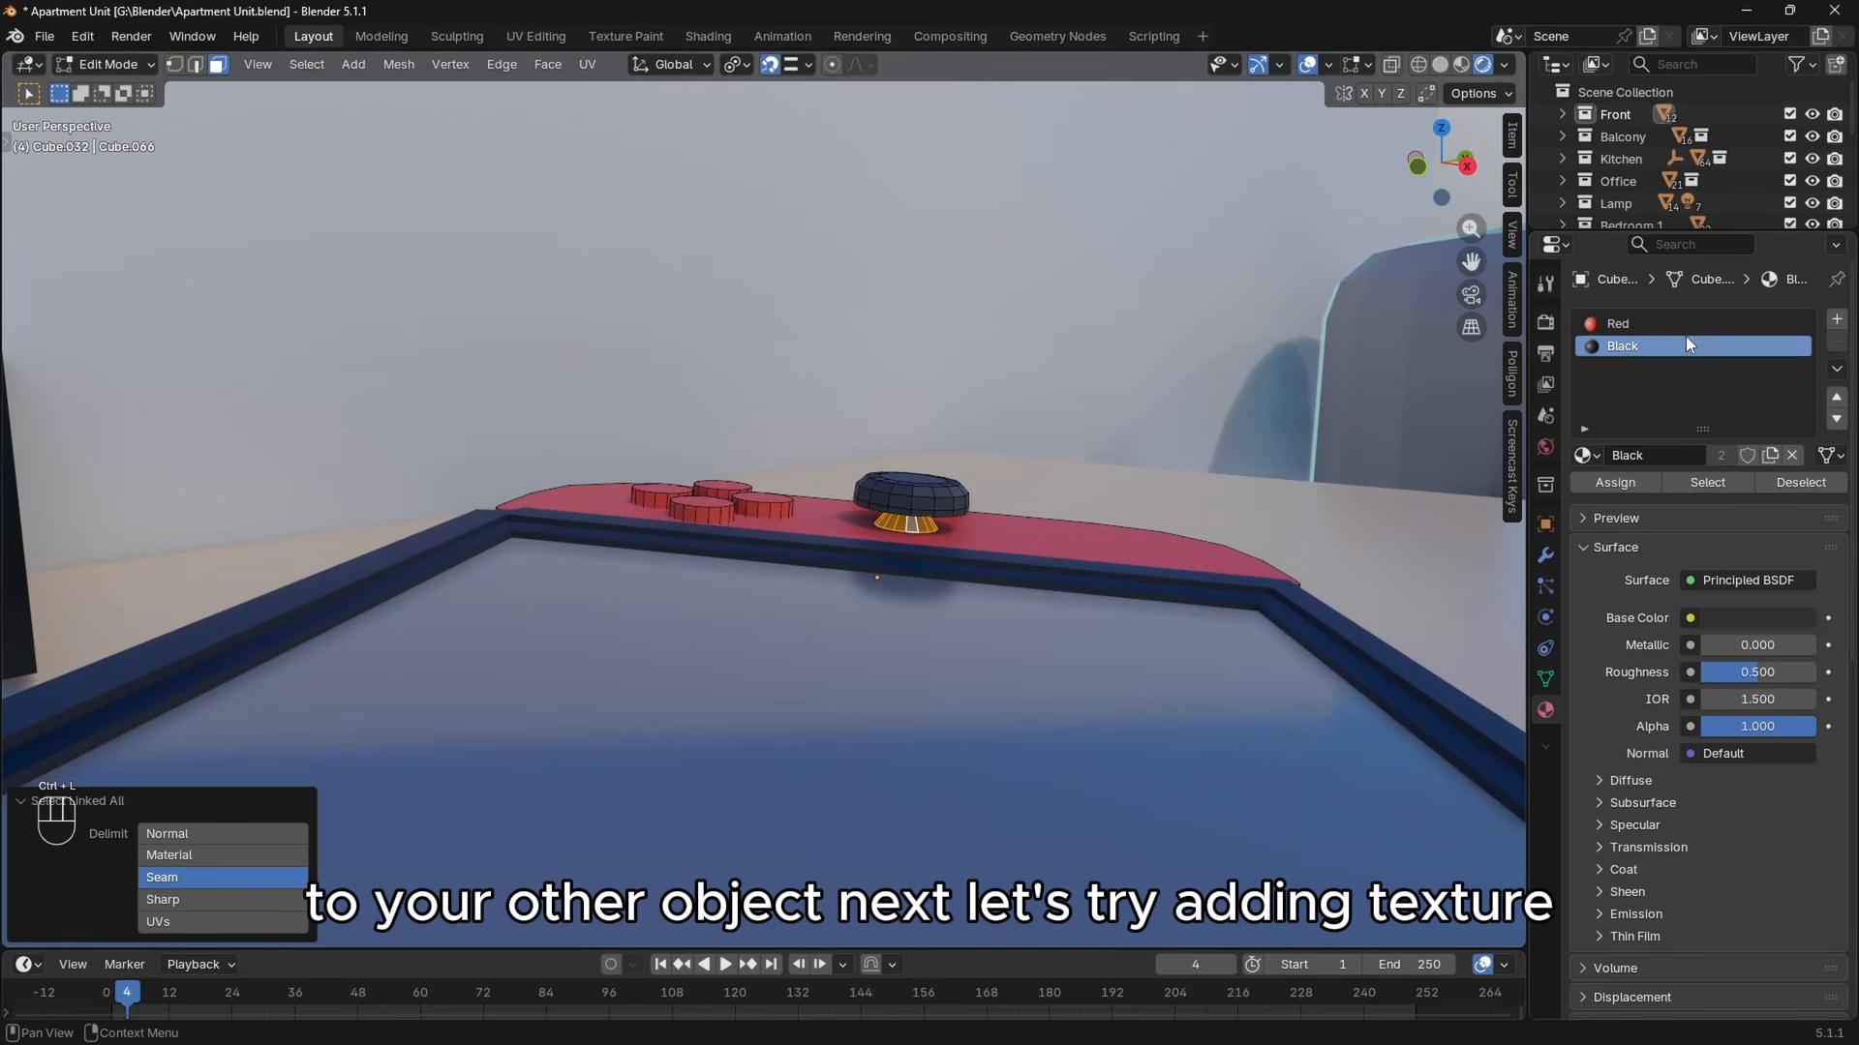
key("Tab")
middle_click_drag(1109, 423, 1091, 519)
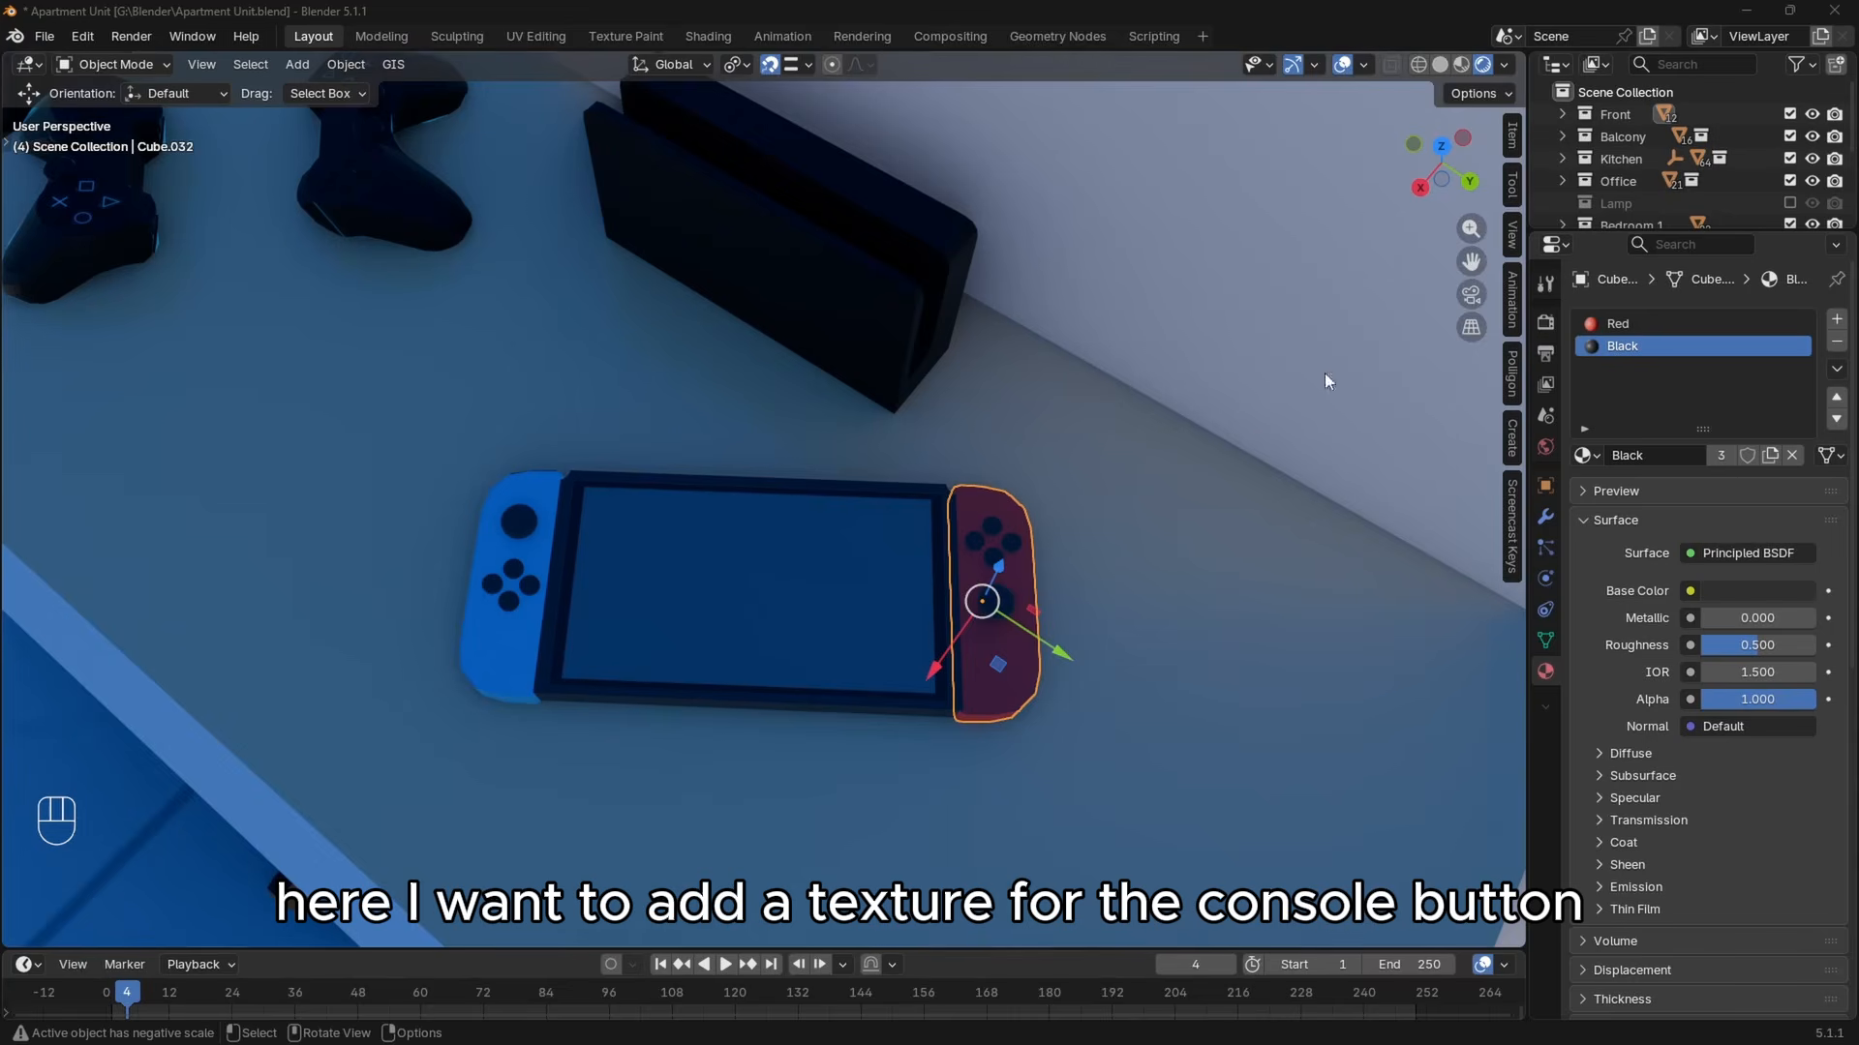
Add a third material slot to the red controller with a new material named Button.
scroll(885, 569, "up", 2)
middle_click_drag(825, 636, 658, 525)
scroll(815, 519, "up", 1)
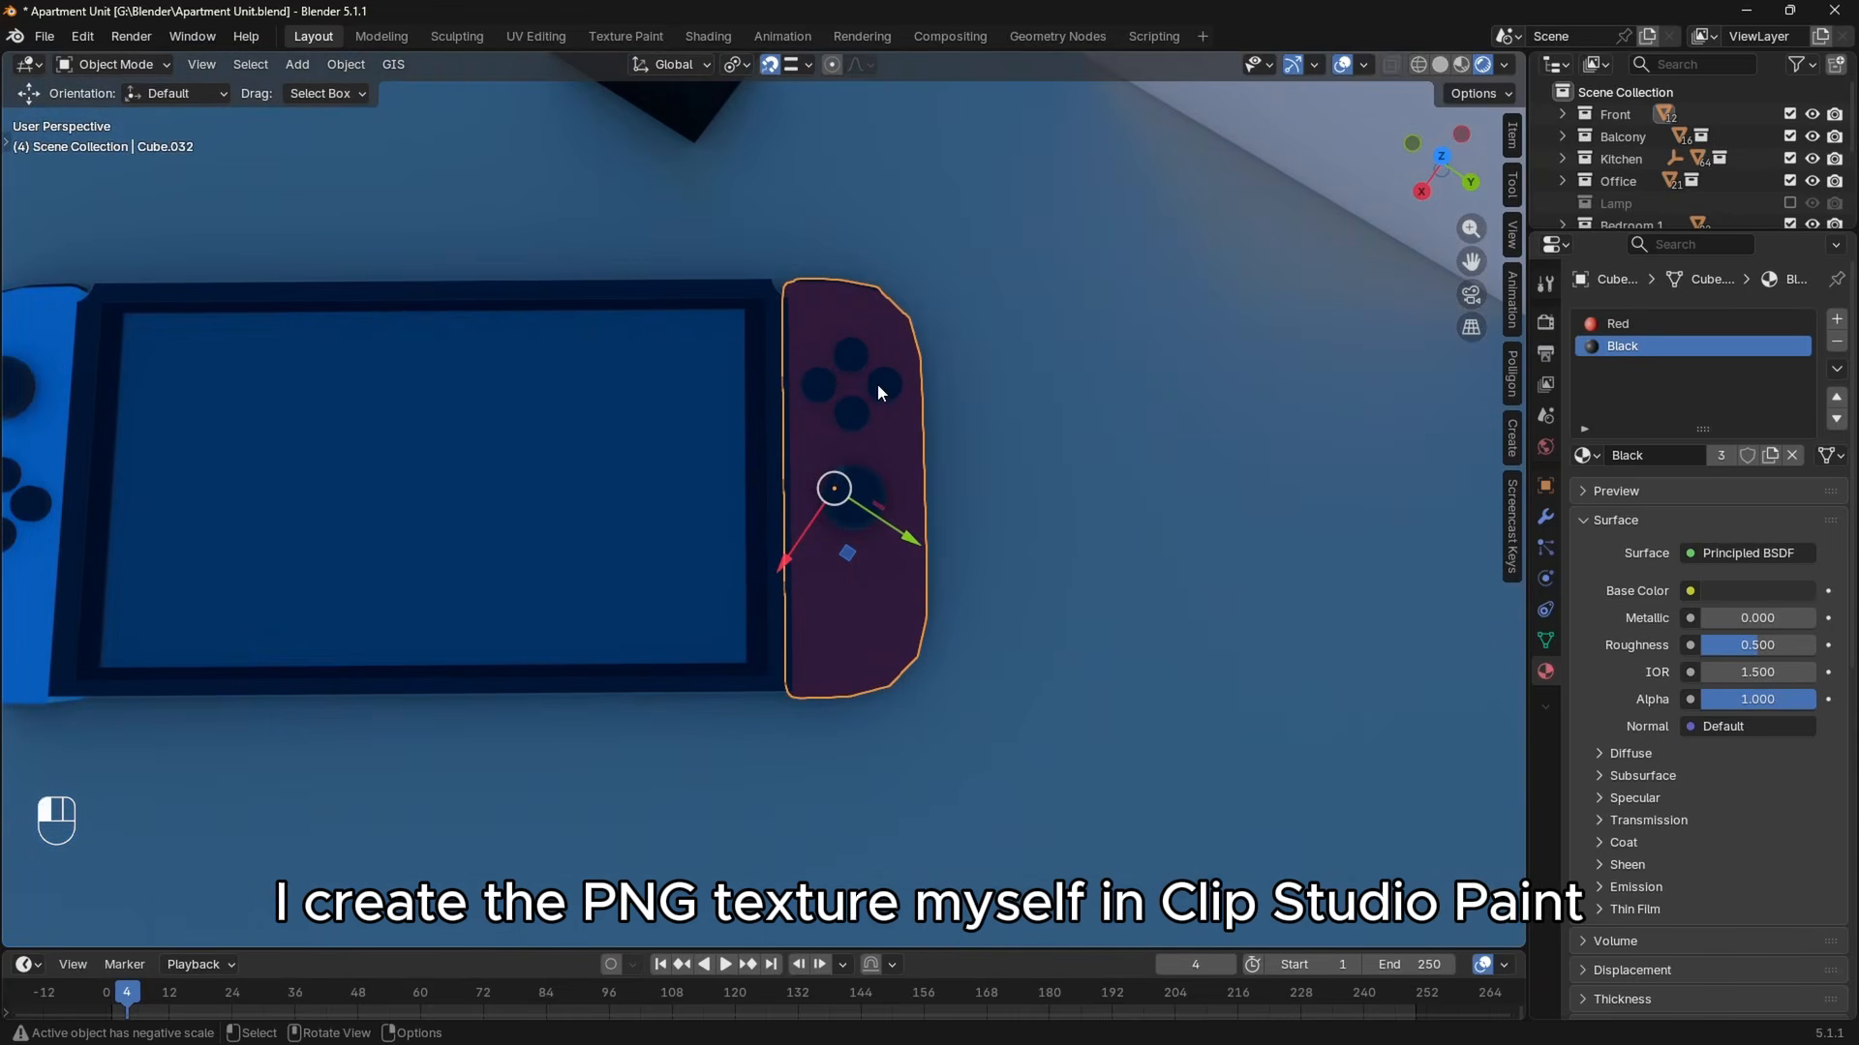
left_click(1836, 319)
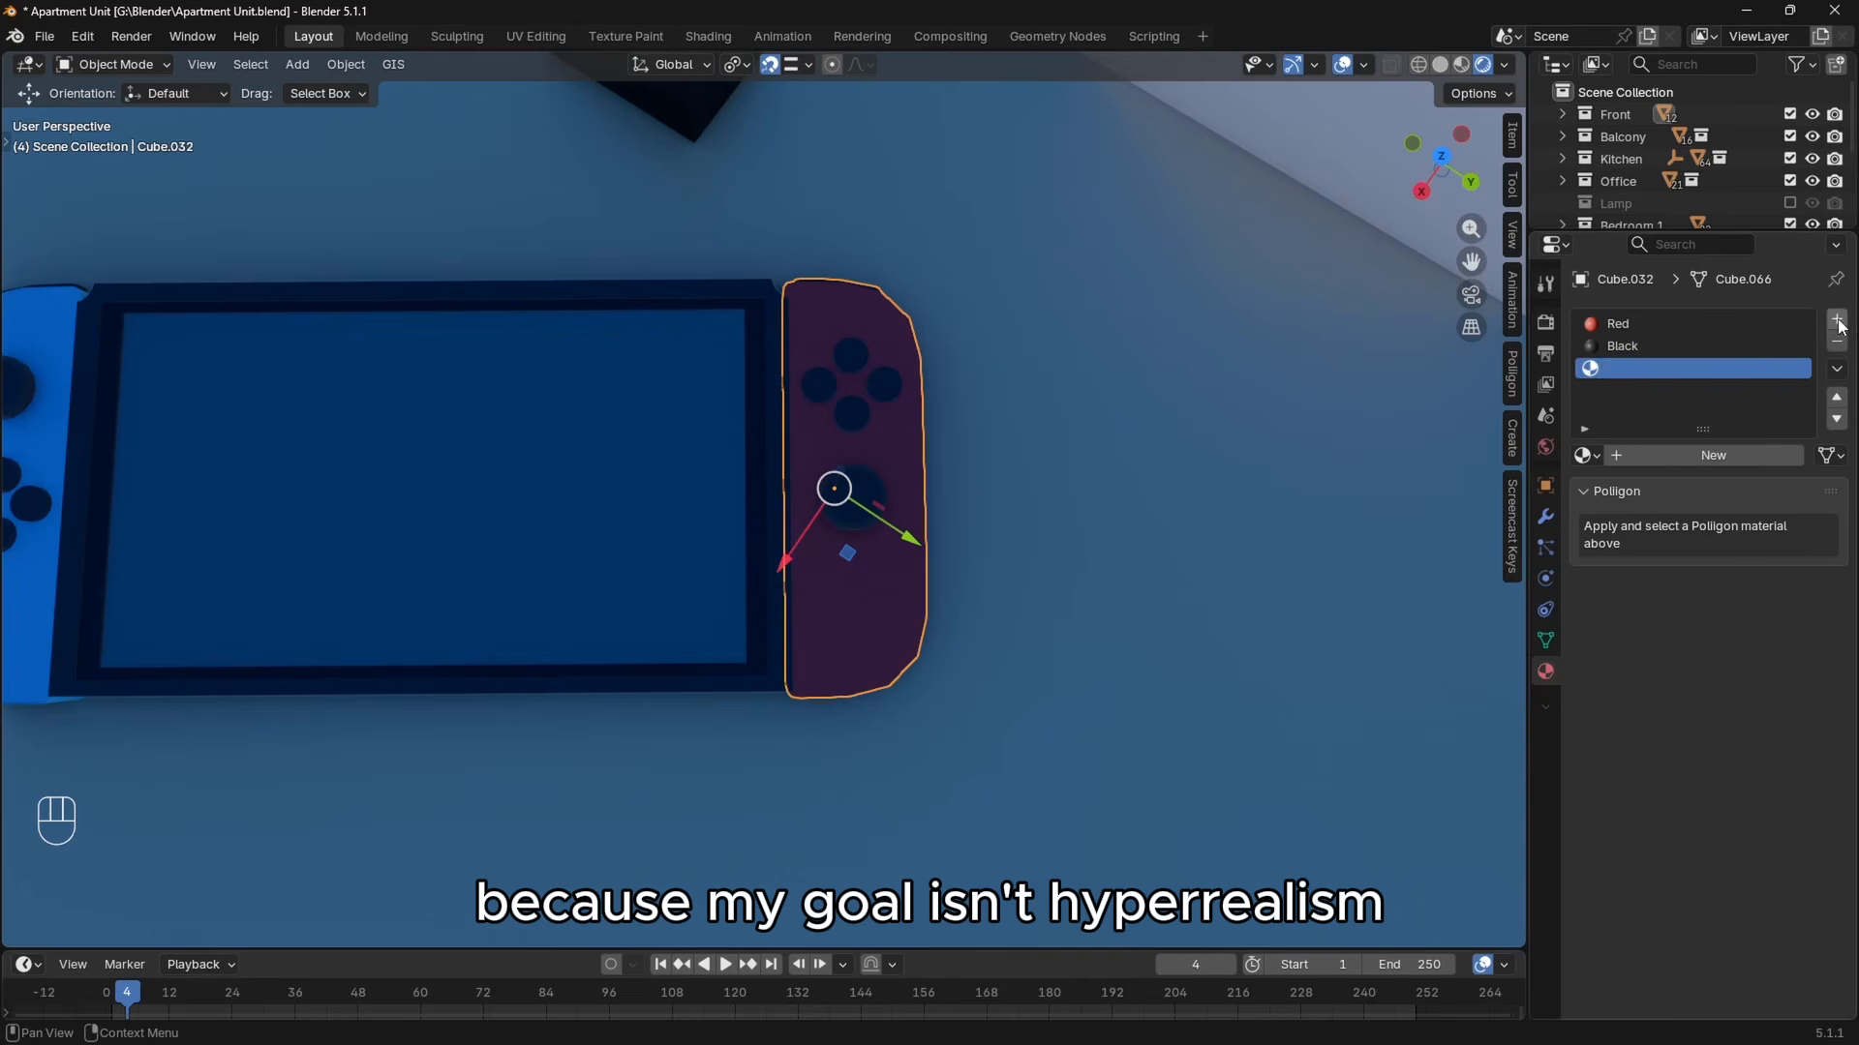
left_click(1669, 457)
double_click(1661, 377)
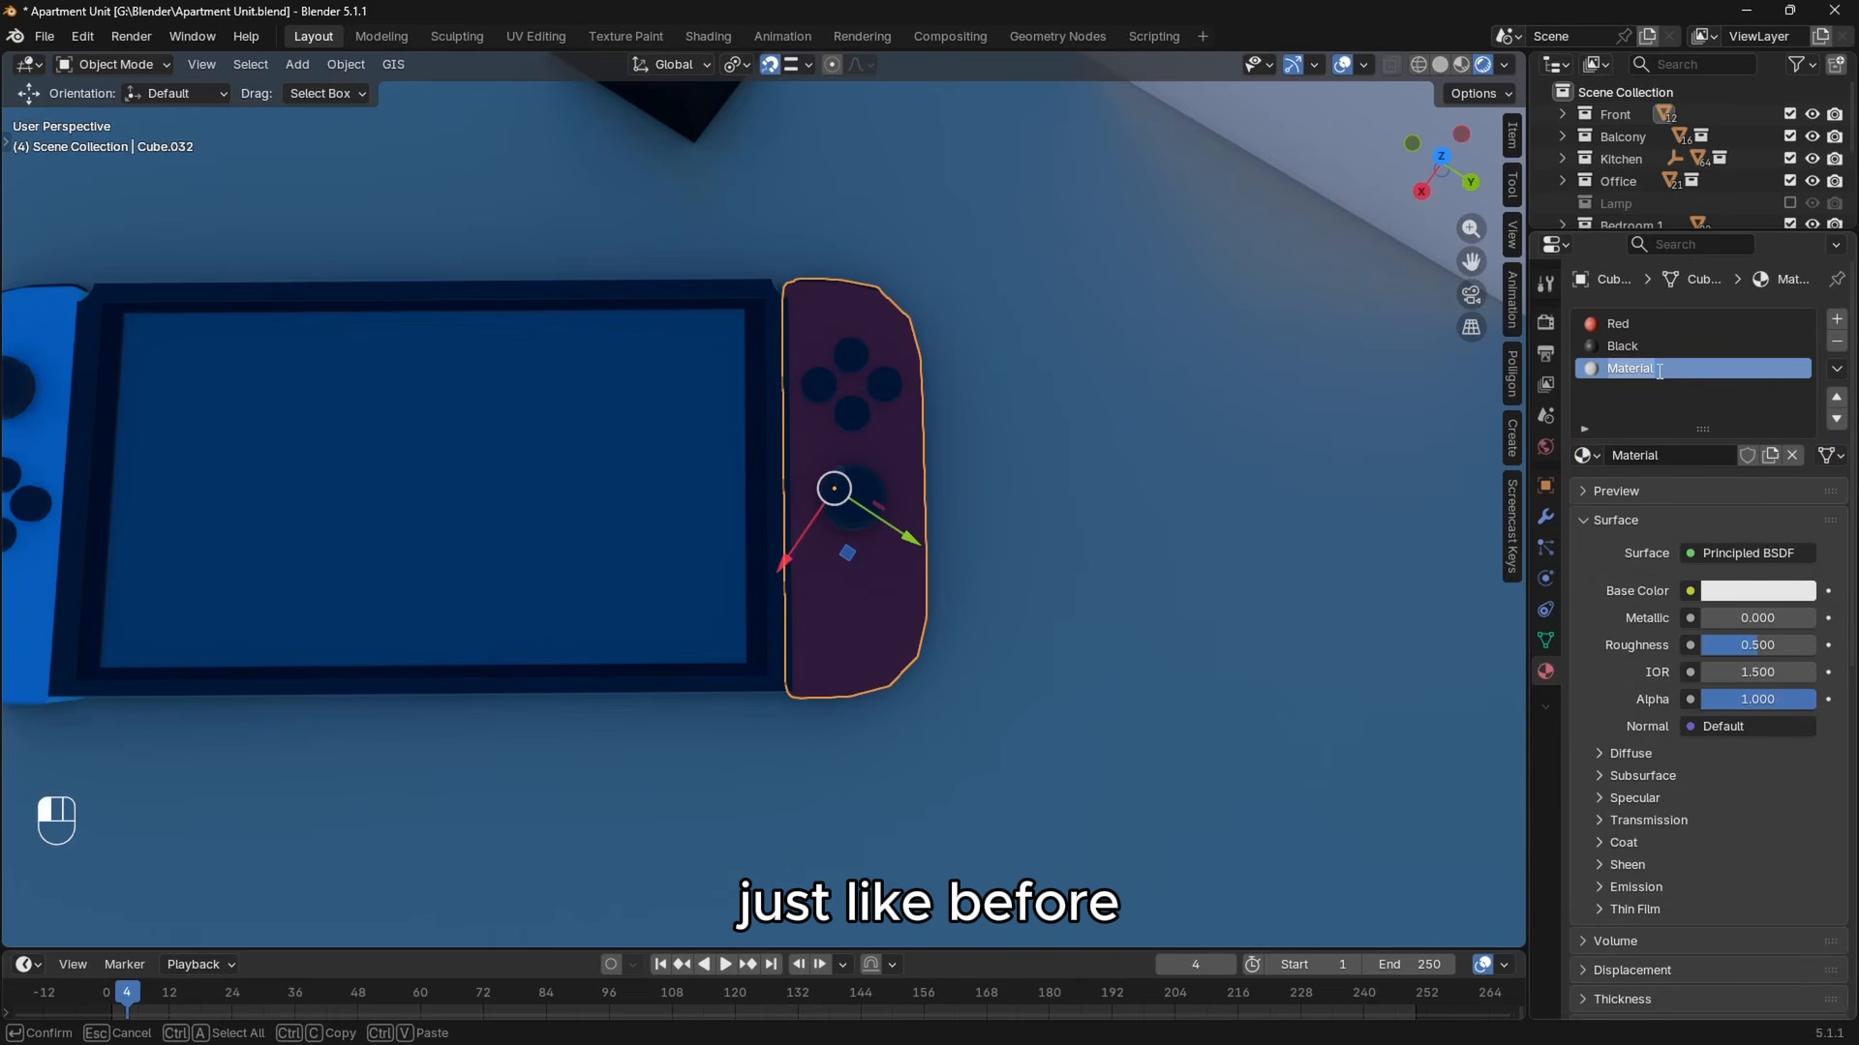
type("Button")
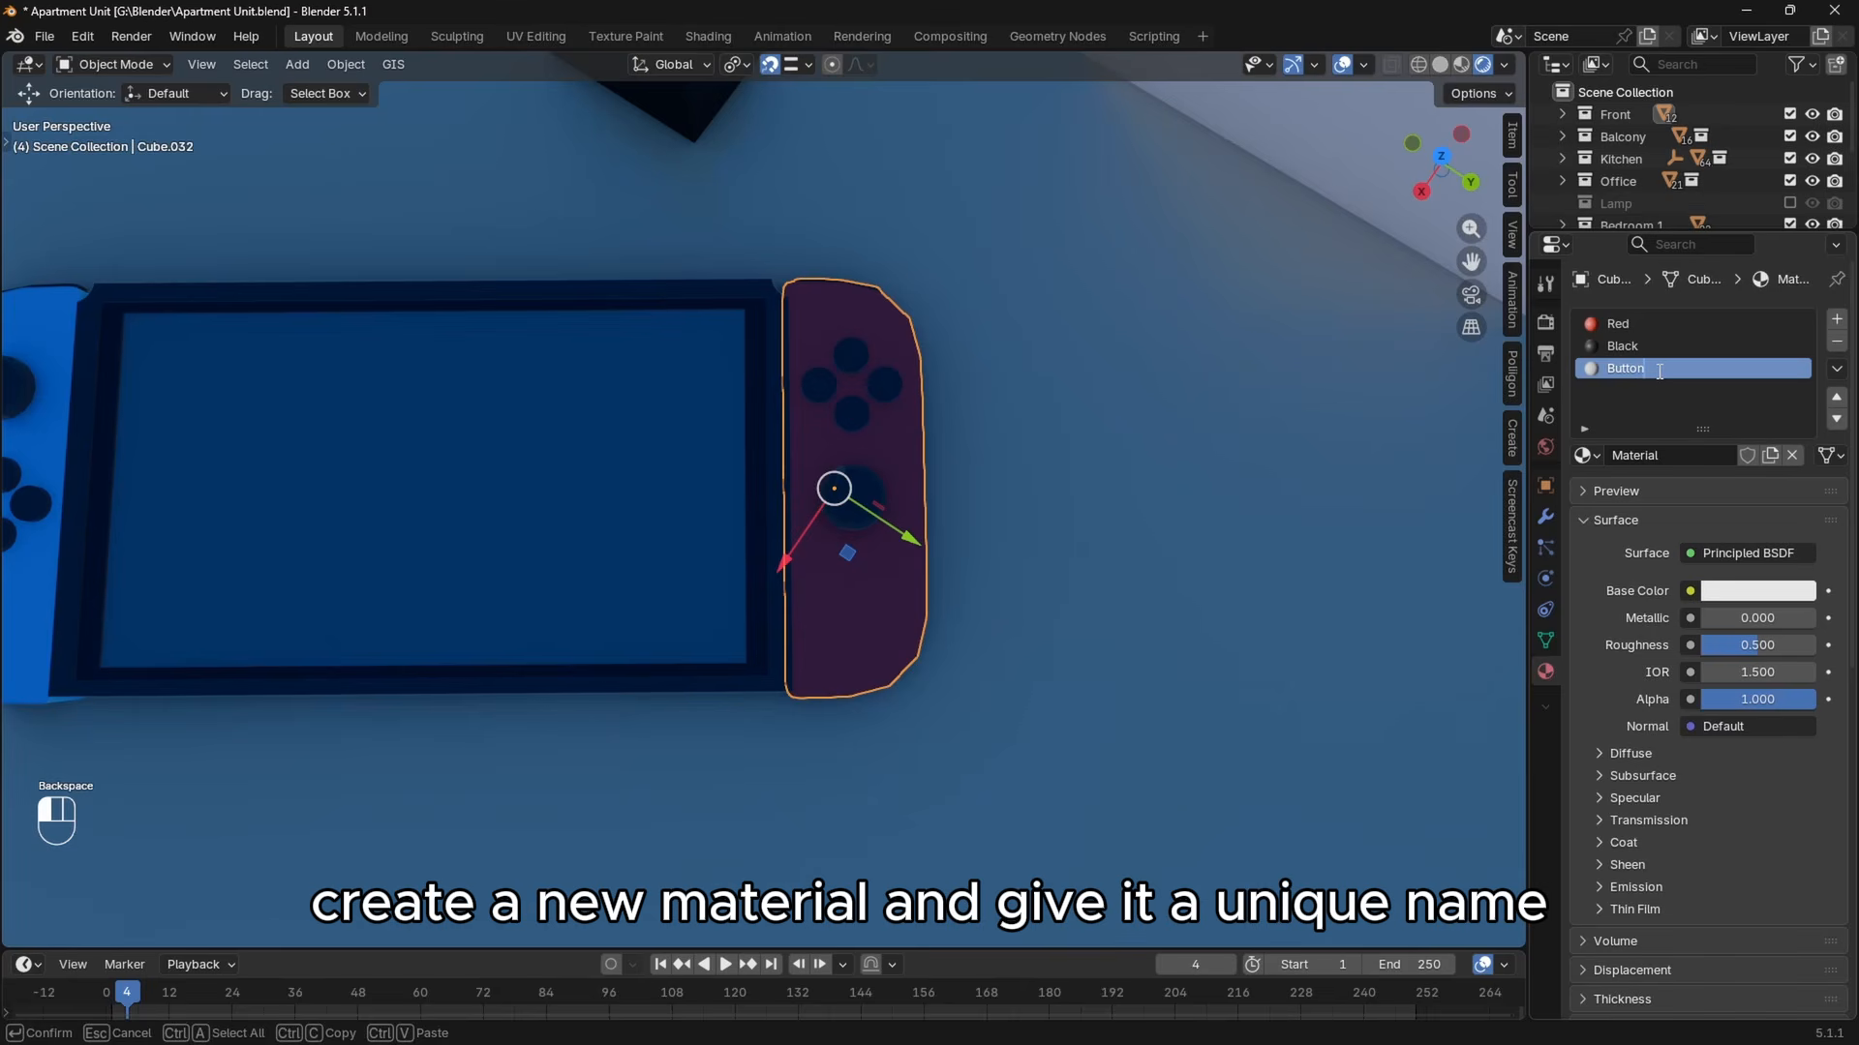
left_click(1659, 371)
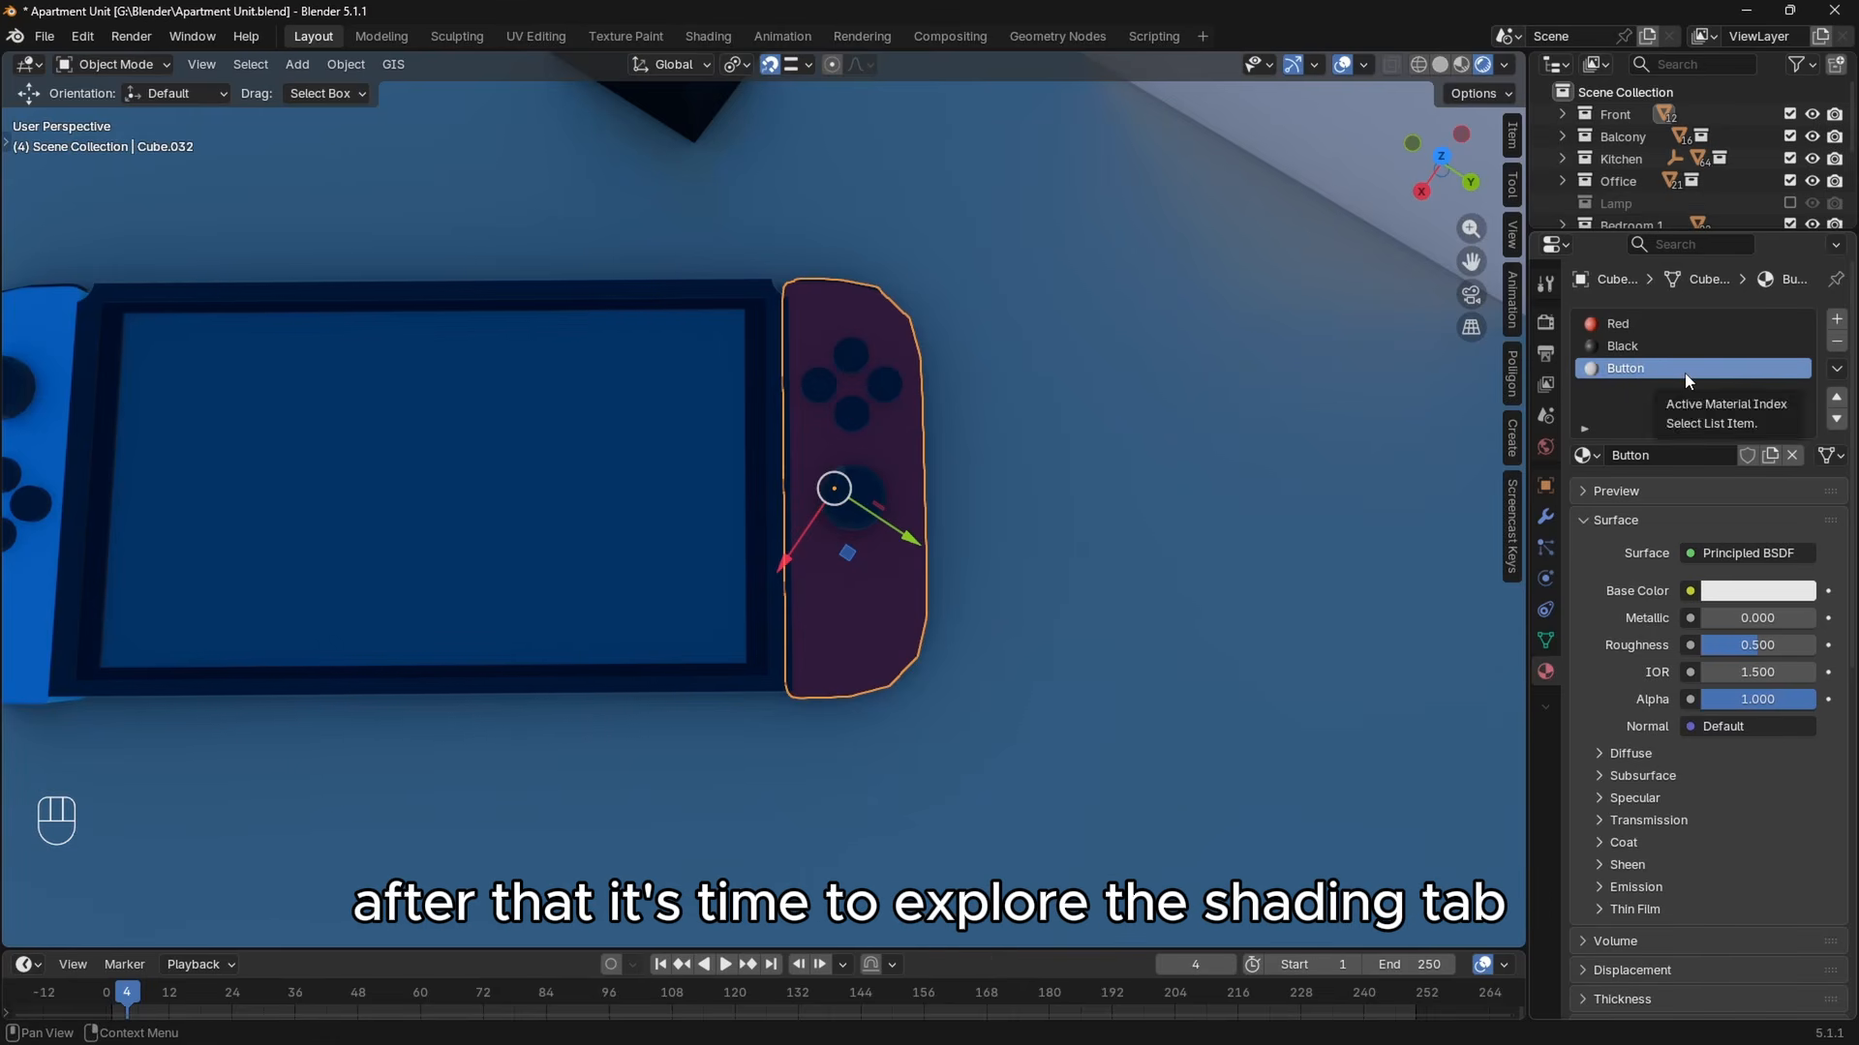
In the Shading workspace, add an Image Texture node to the Button material and connect its Color output to the Principled BSDF's Base Color.
left_click(707, 36)
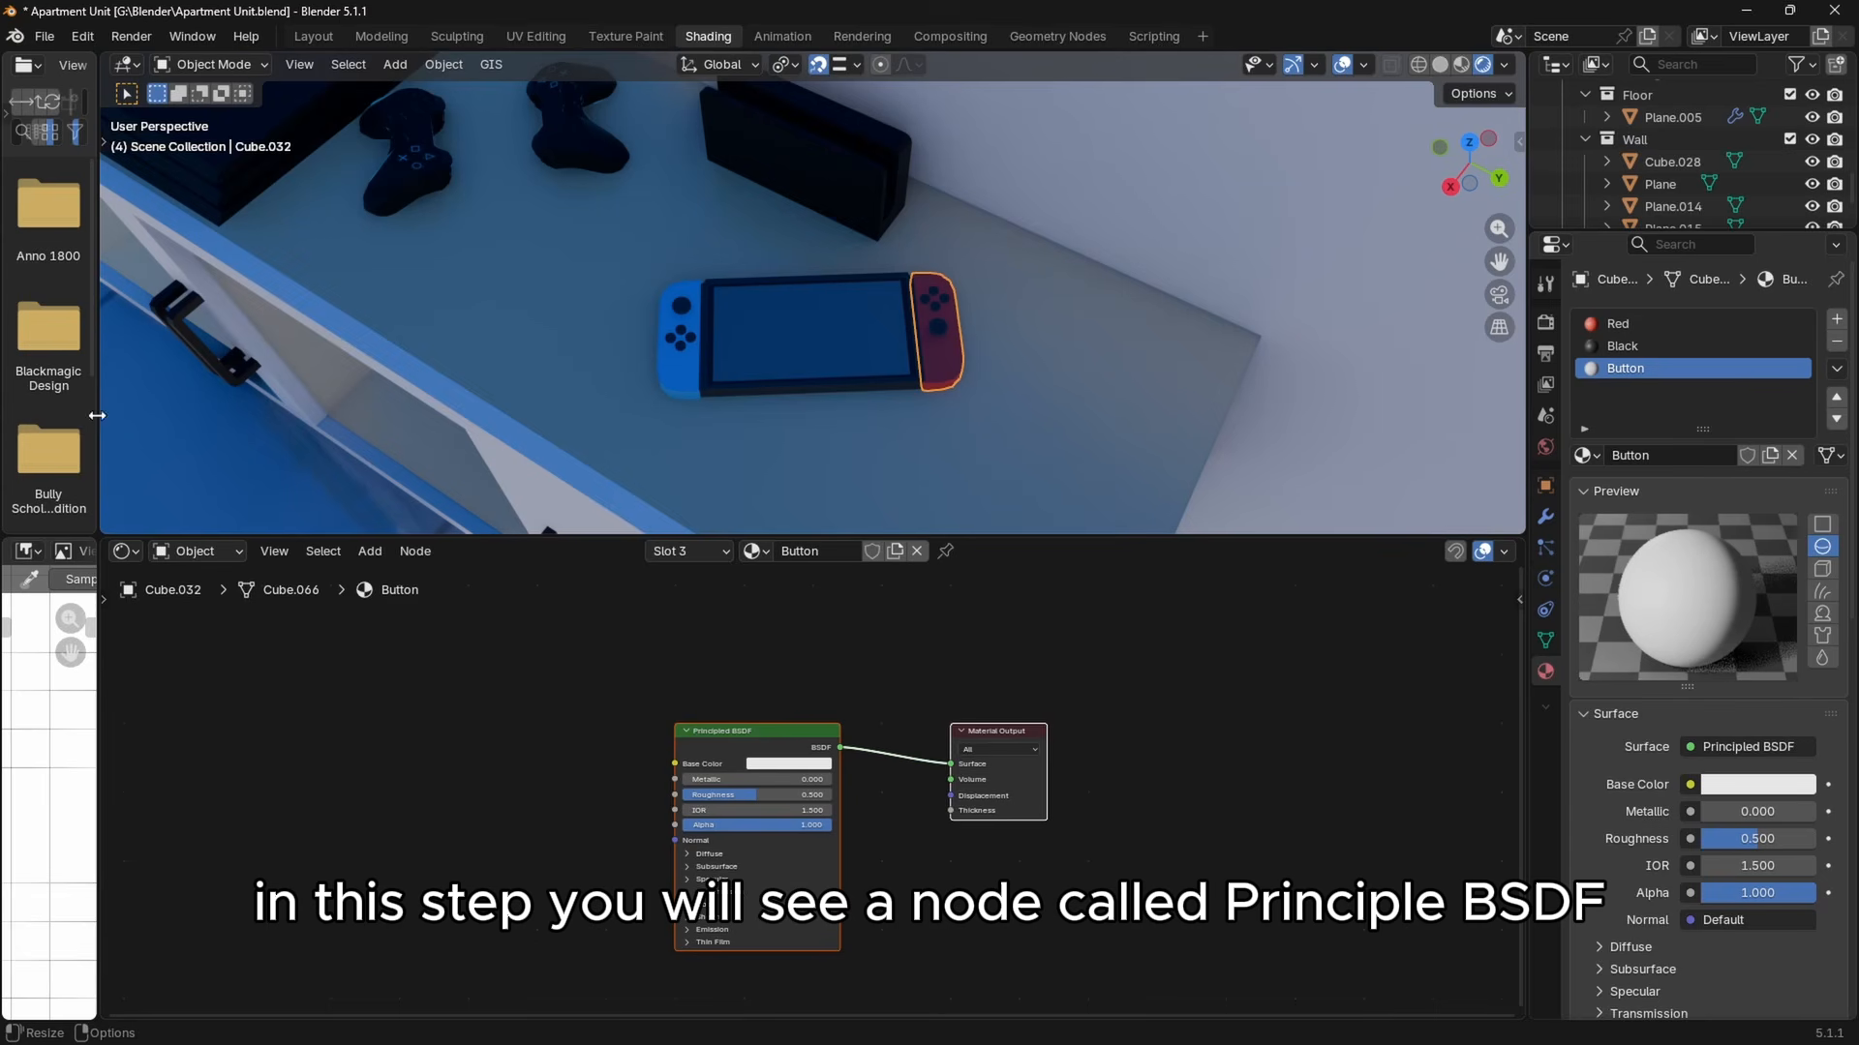
left_click_drag(94, 655, 332, 675)
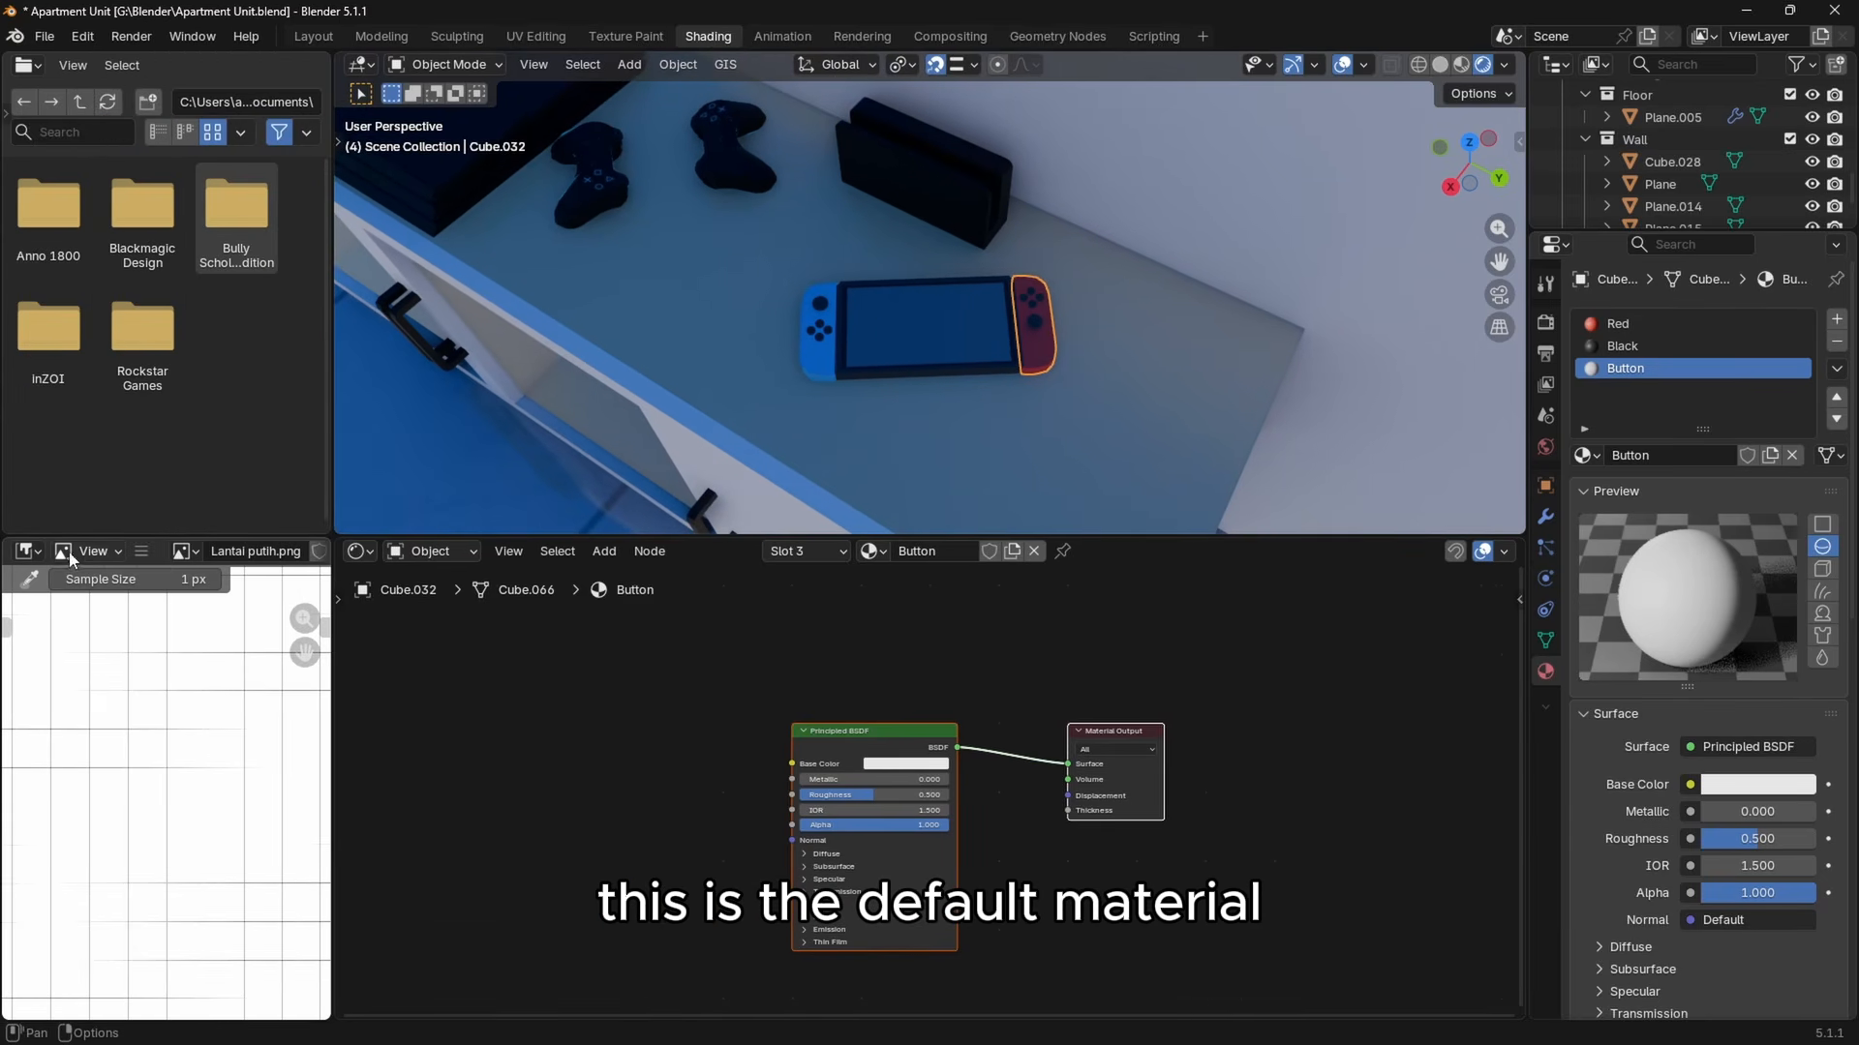
left_click_drag(899, 742, 914, 733)
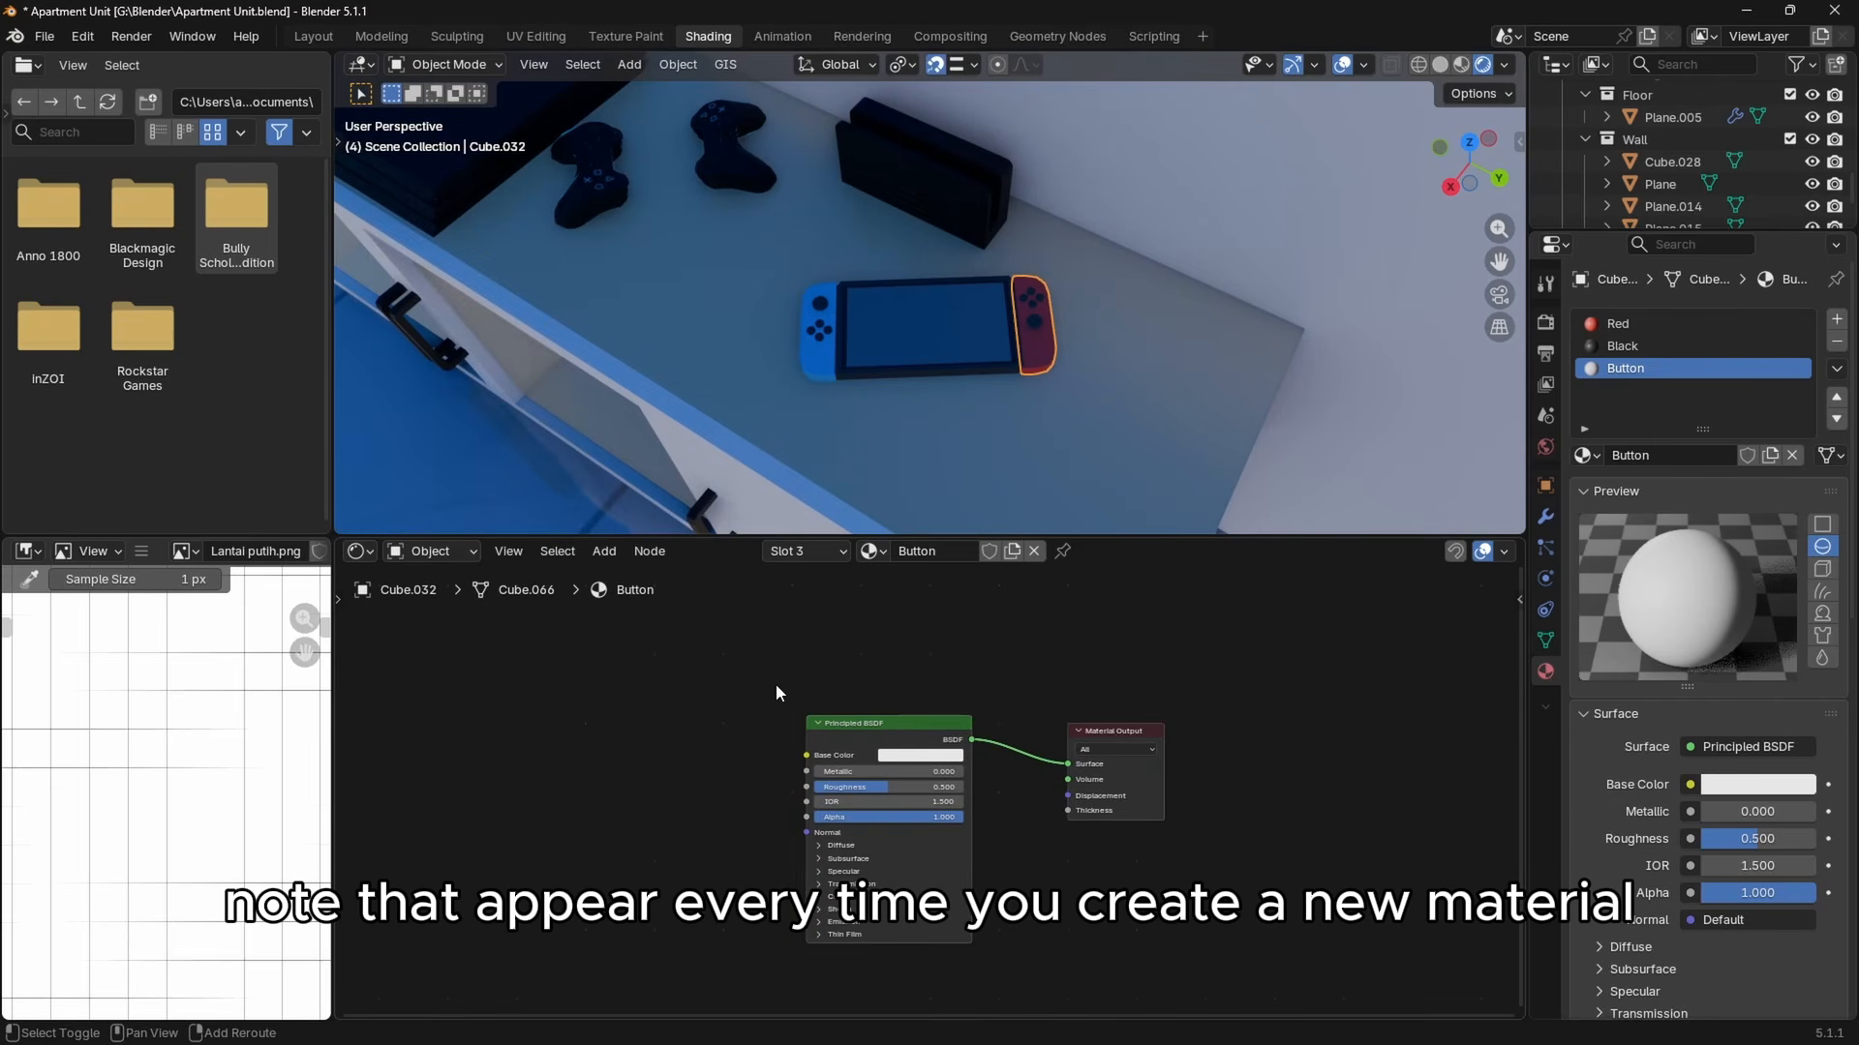
key("shift+a")
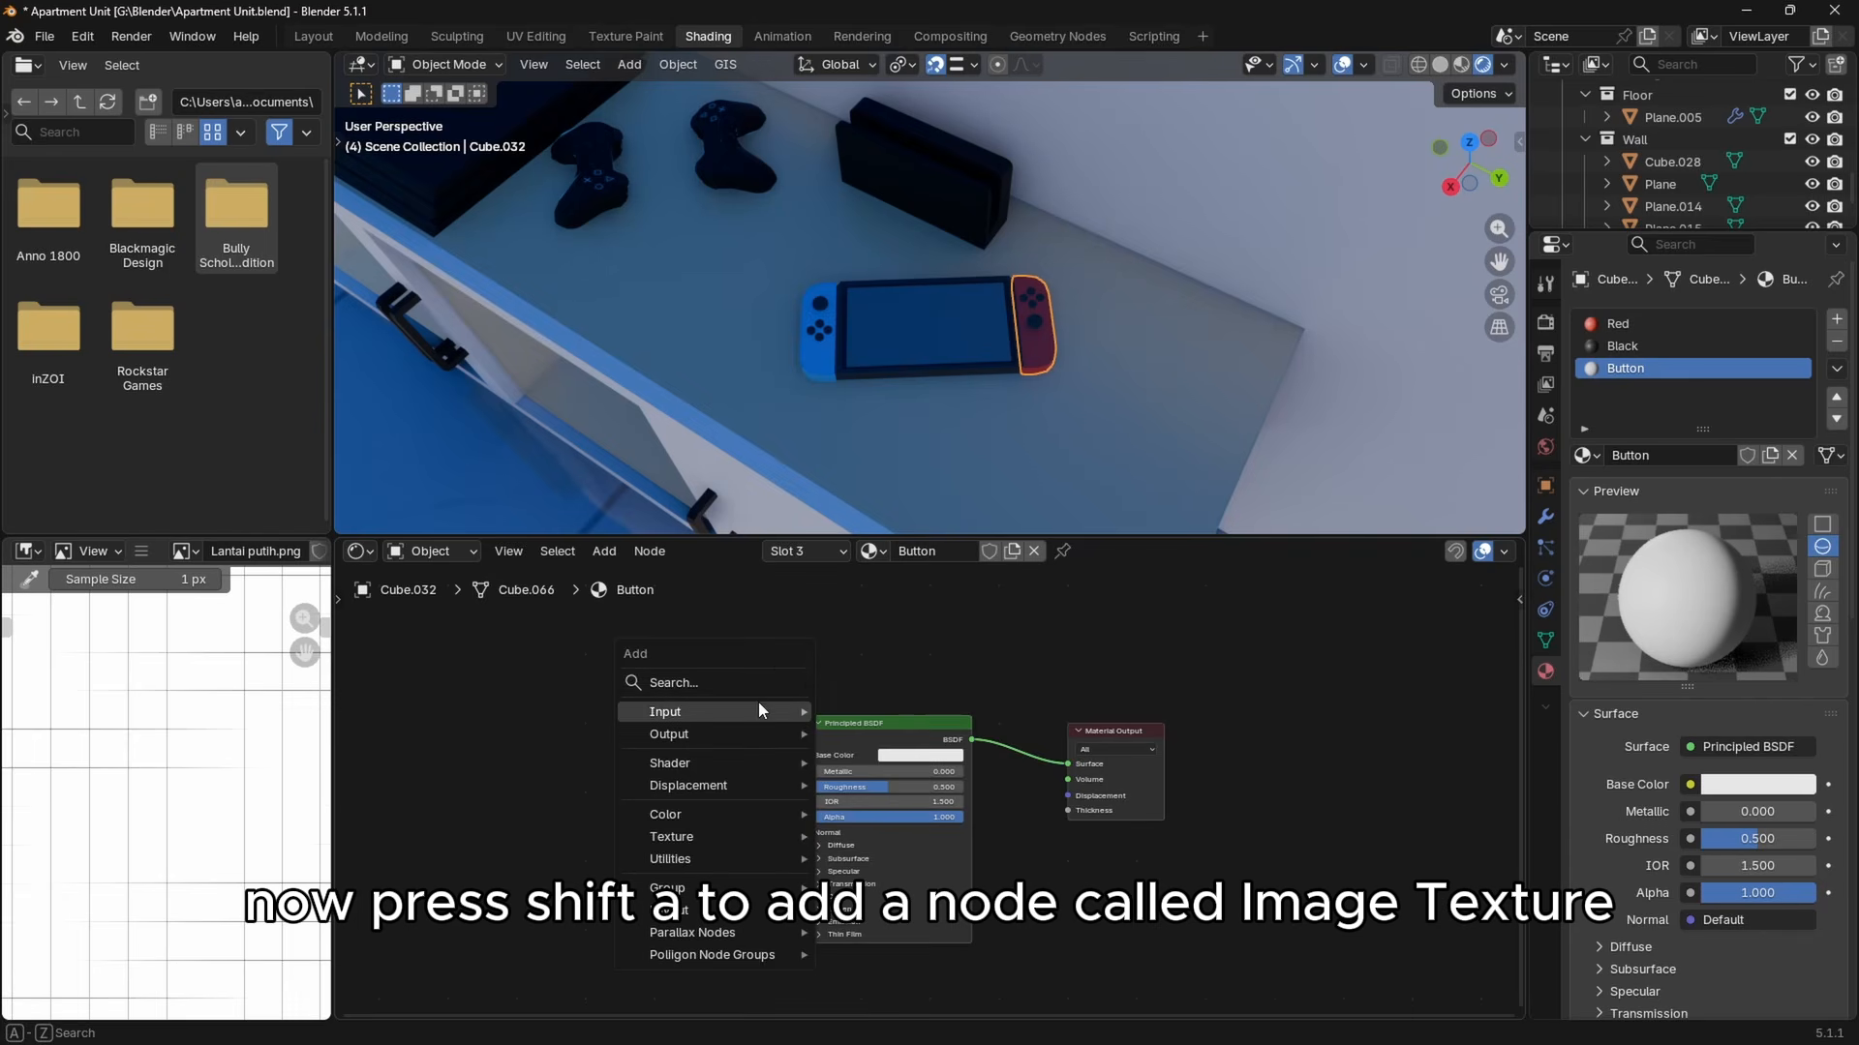
type("image")
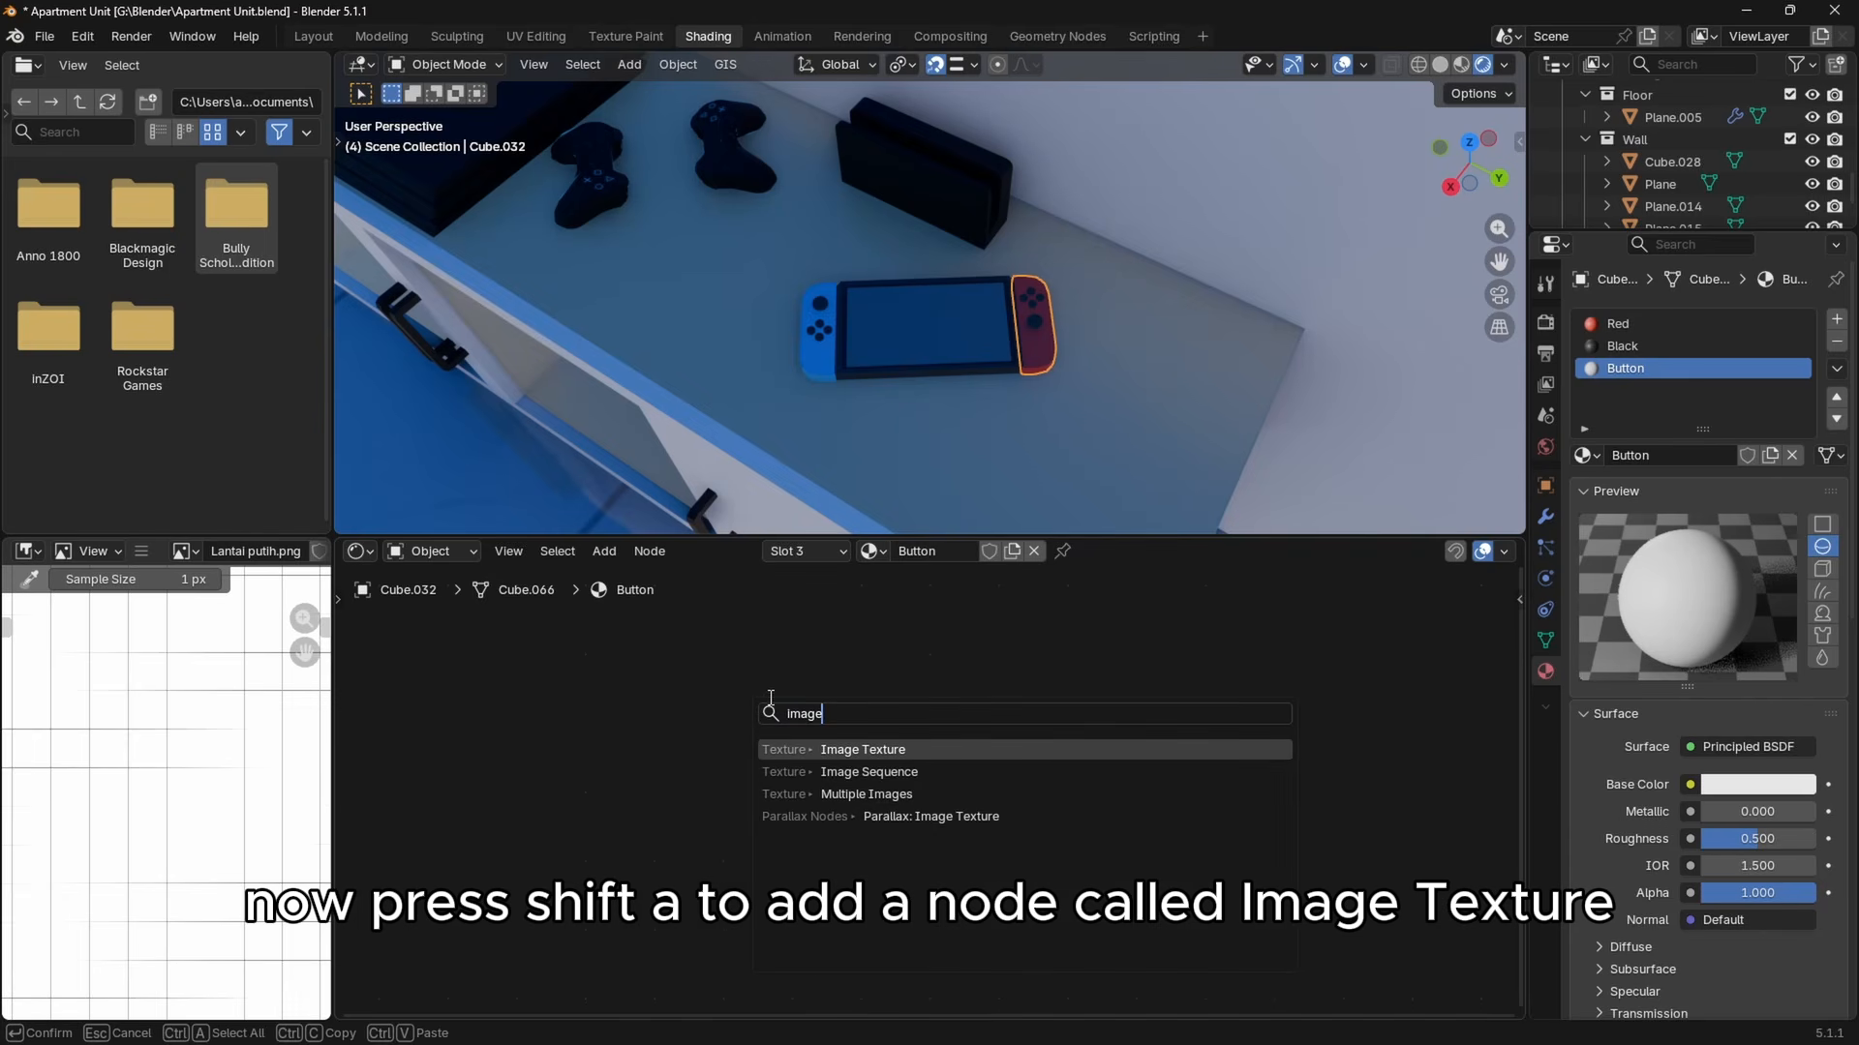
left_click(879, 754)
left_click(629, 726)
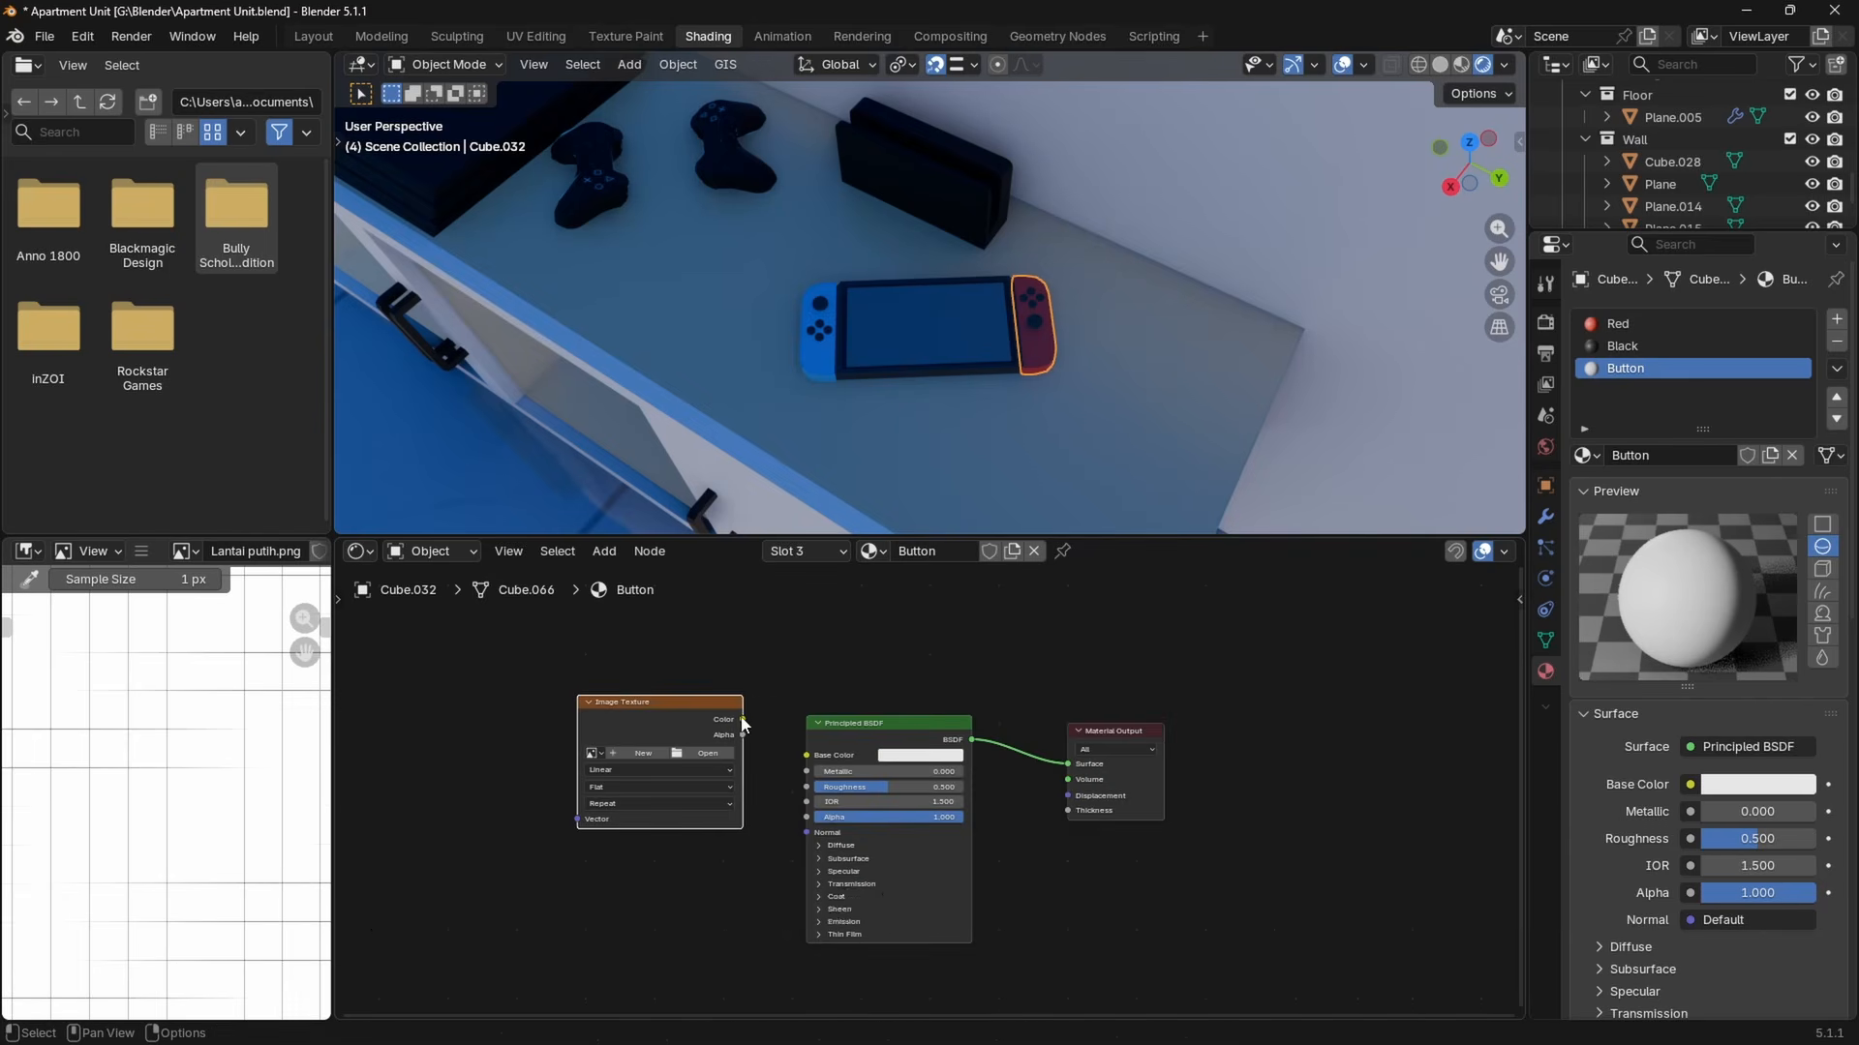
left_click_drag(742, 719, 806, 755)
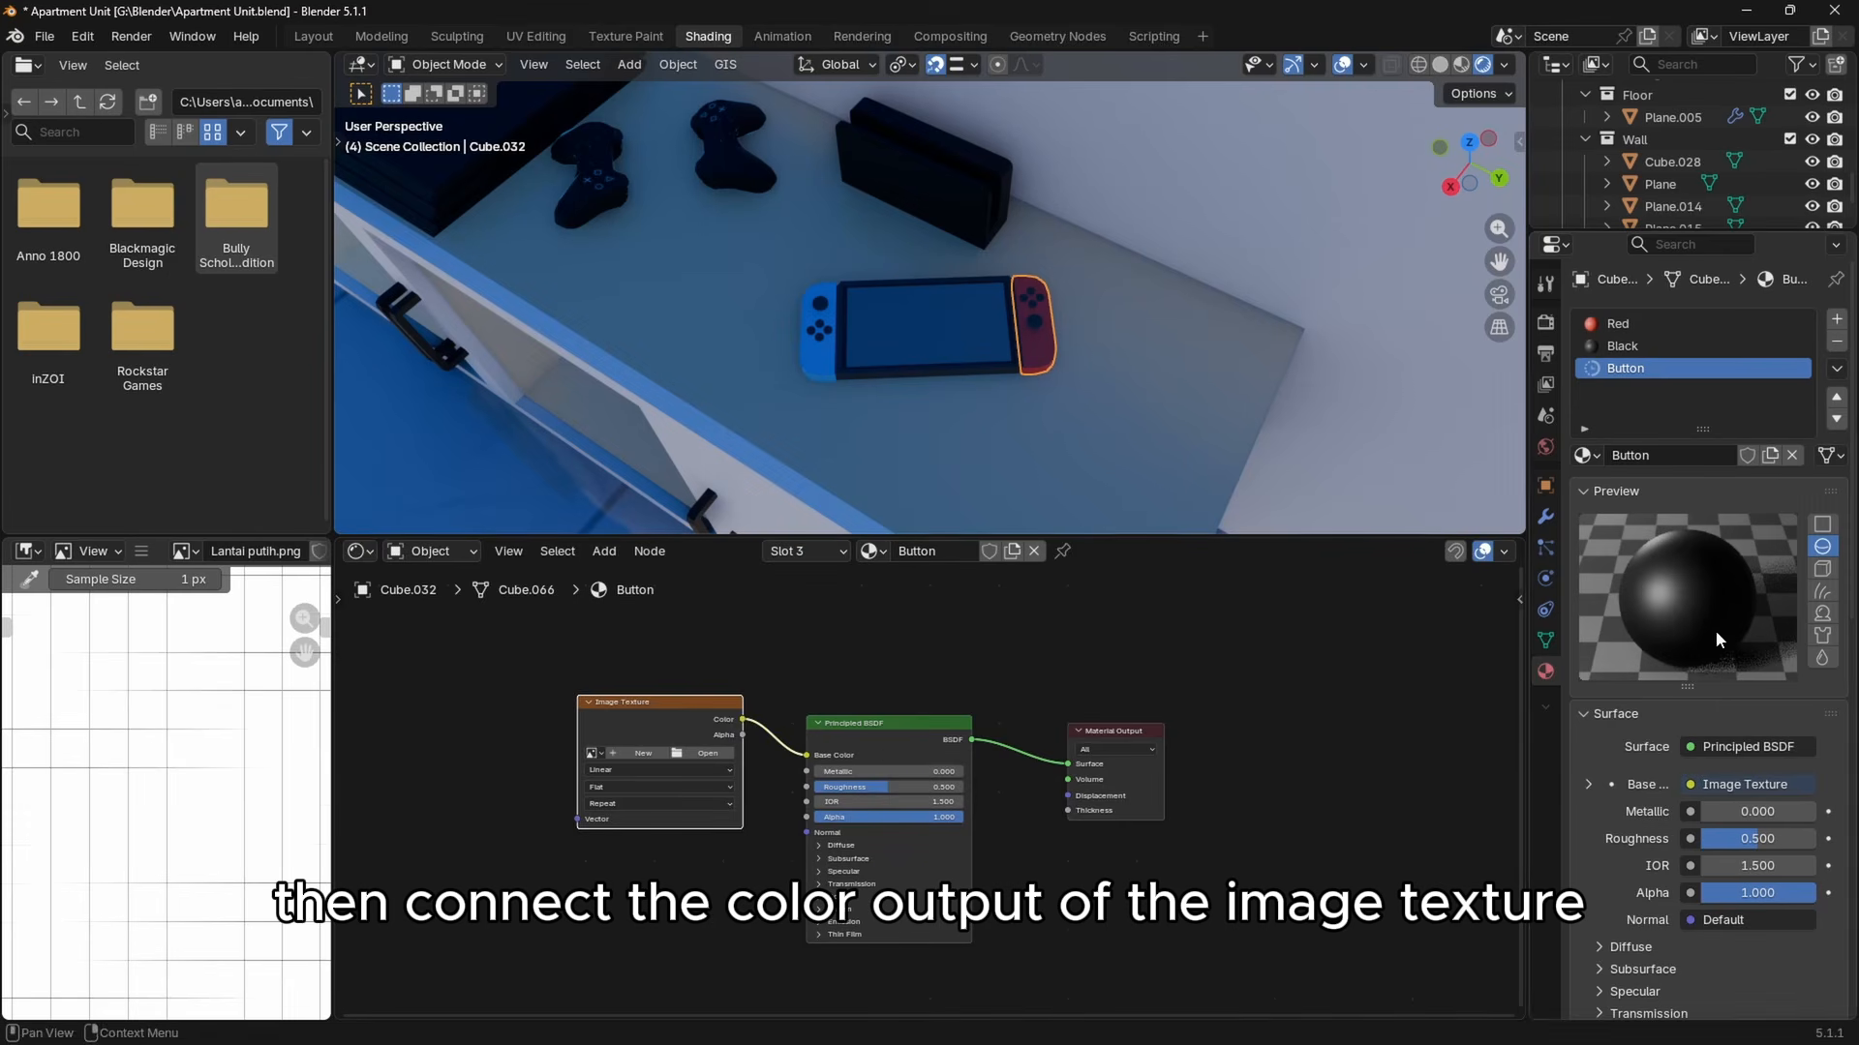
Assign the Button material to the top faces of the red controller's four small round buttons.
scroll(1180, 325, "up", 5)
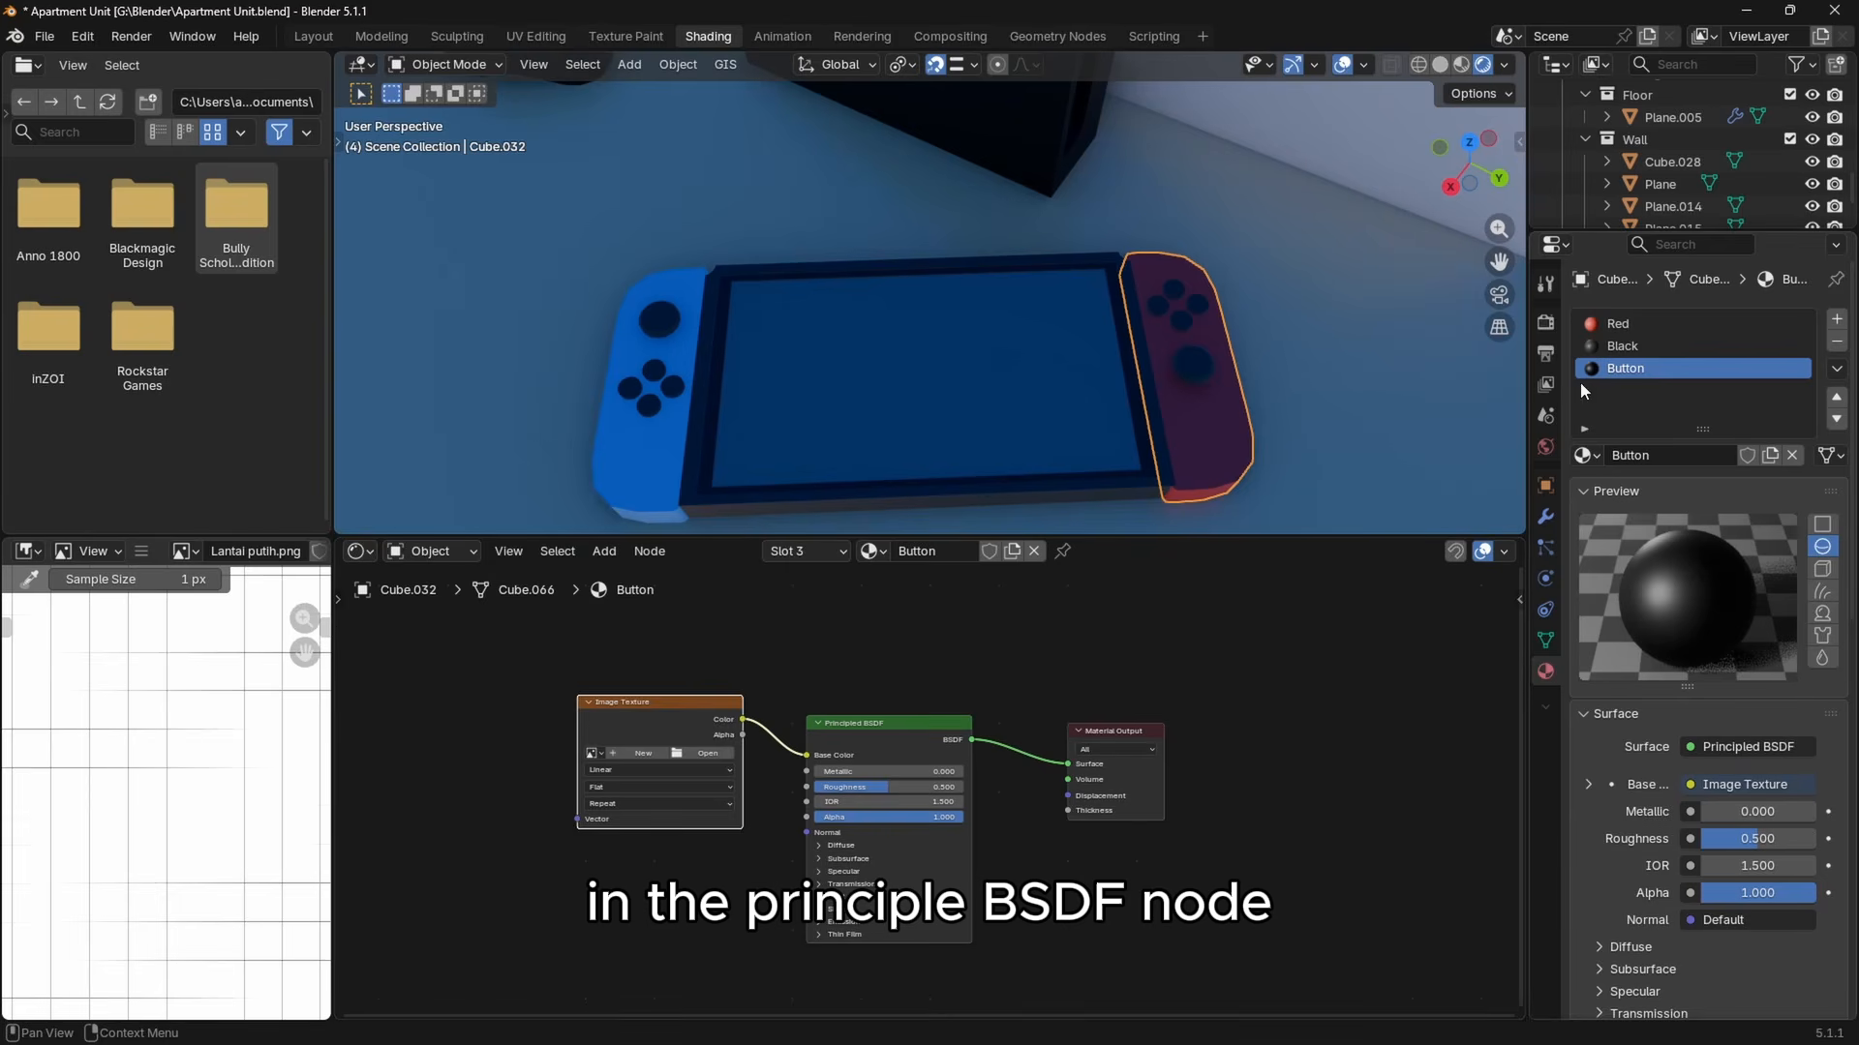
key("Tab")
scroll(1194, 348, "up", 3)
middle_click_drag(1196, 281, 765, 242, "shift")
scroll(867, 244, "up", 3)
key("3")
left_click(875, 245)
left_click(823, 295, "shift")
left_click(945, 289, "shift")
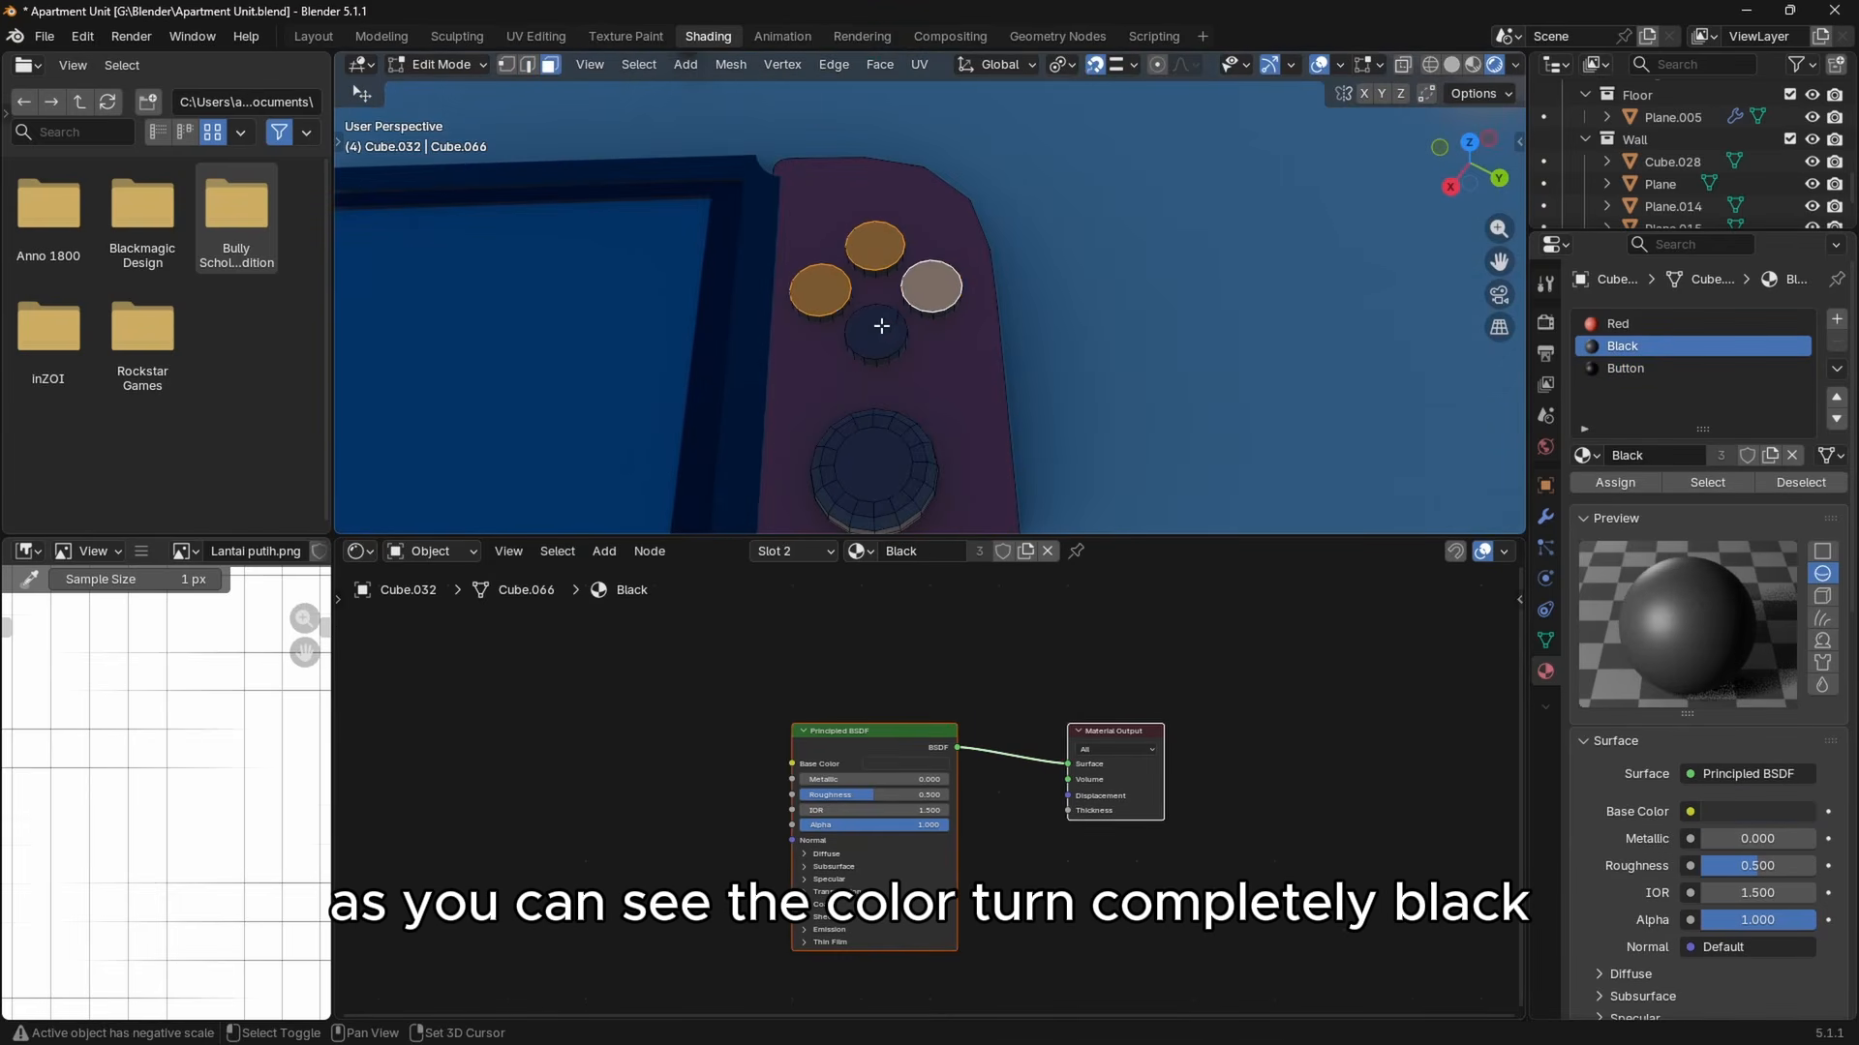
left_click(881, 326, "shift")
left_click(1677, 368)
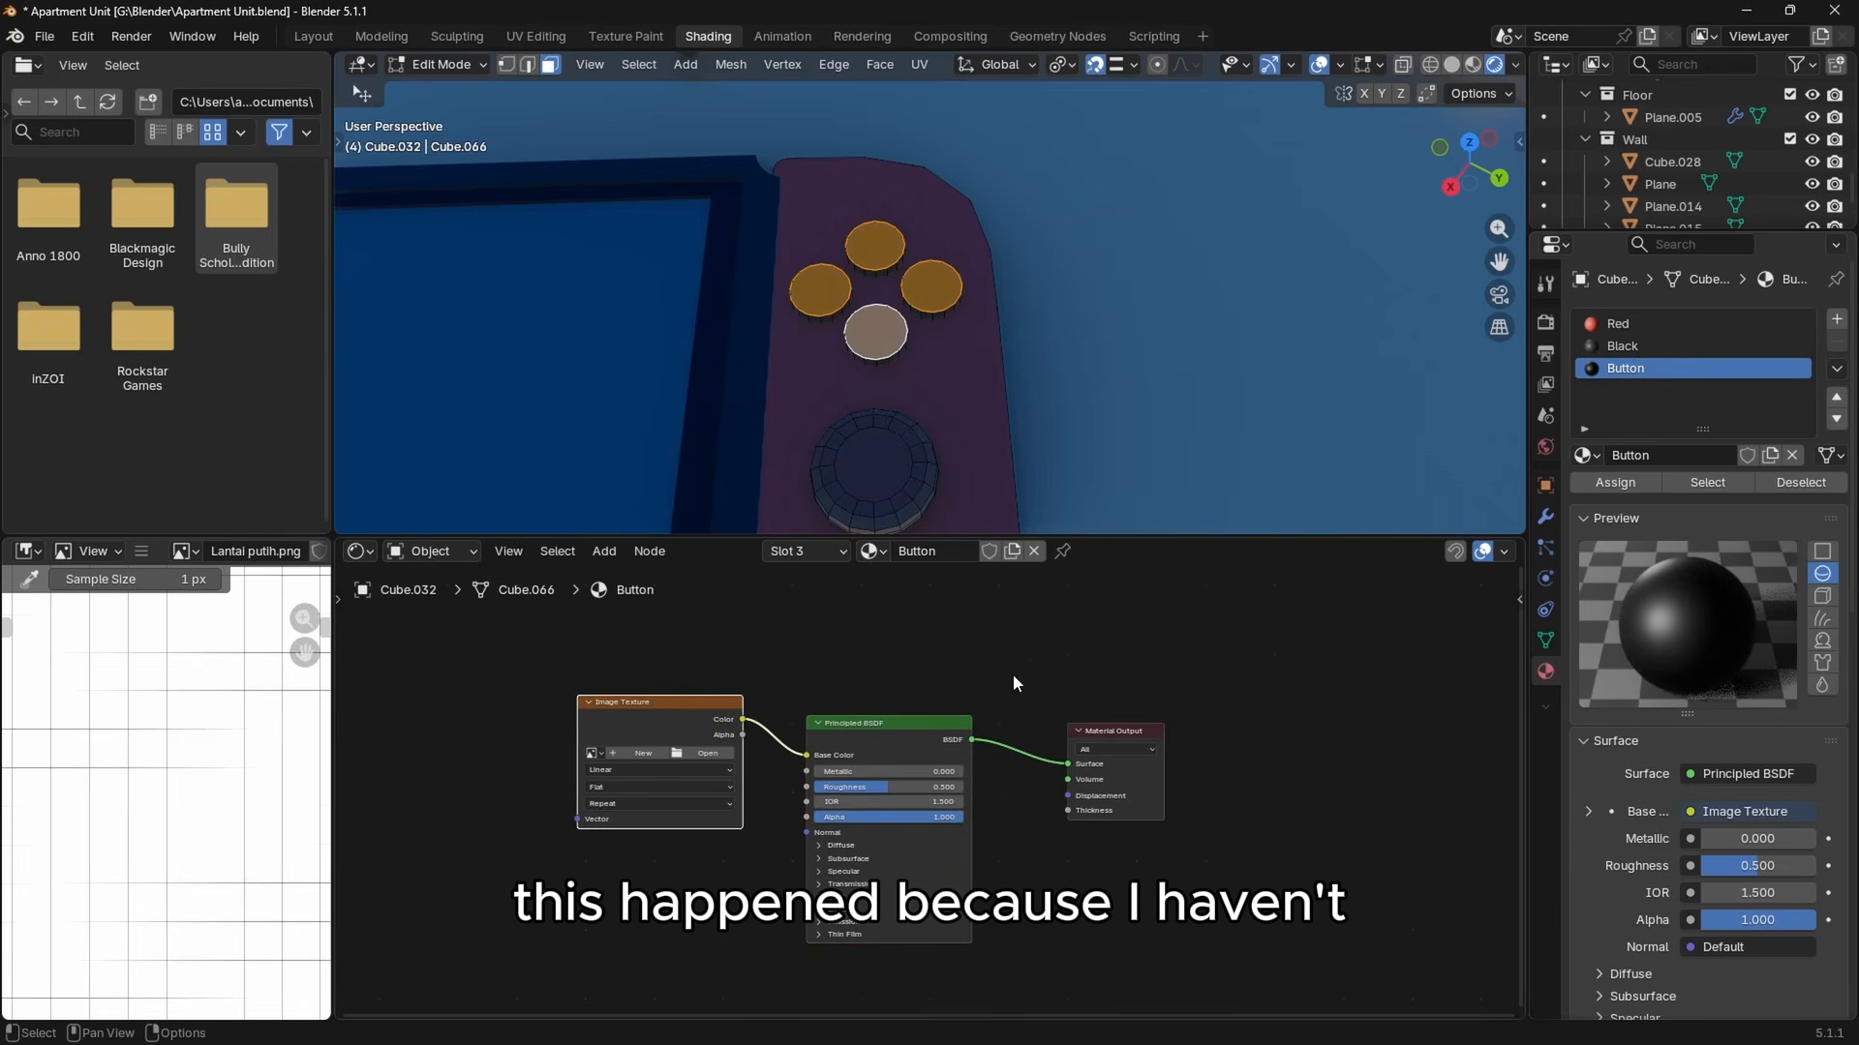
key("Tab")
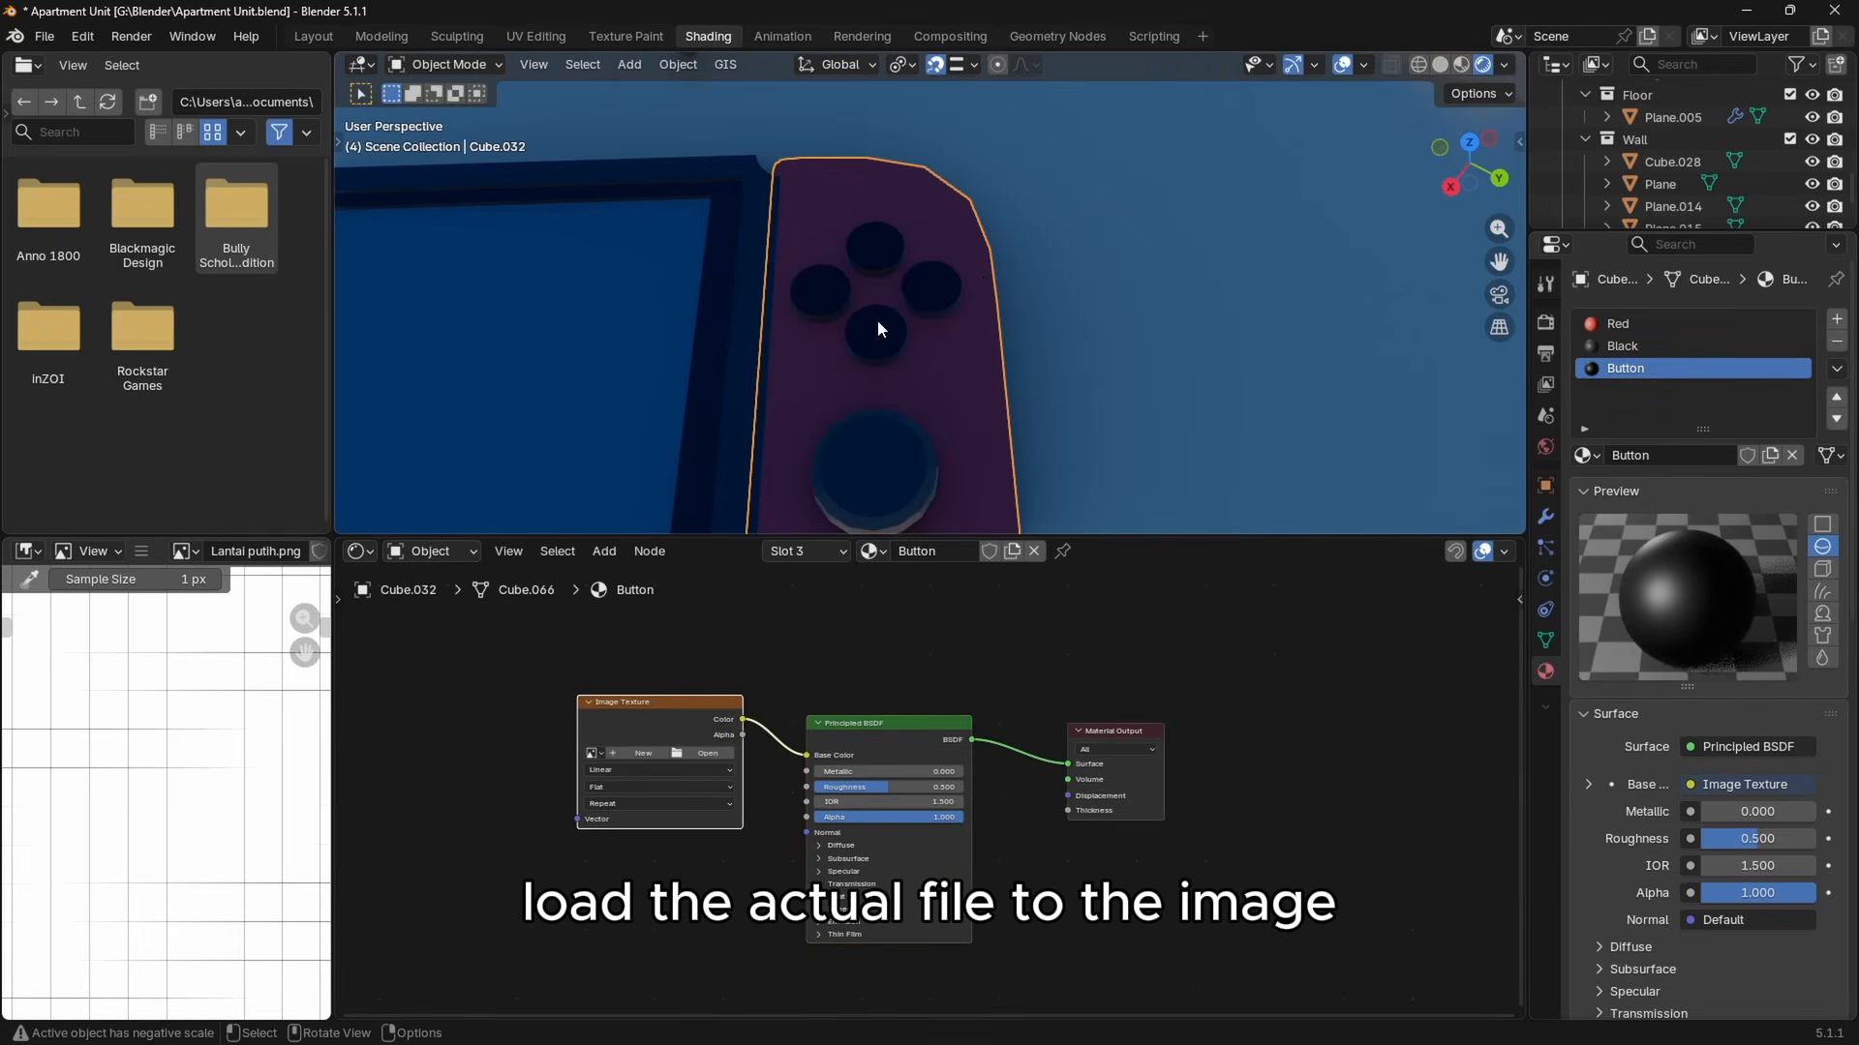
Load Switch Button.png into the Button material's Image Texture node and check it on the controller's buttons.
mouse_move(916, 294)
middle_mouse_down()
mouse_move(1027, 170)
mouse_move(937, 278)
middle_mouse_up()
left_click(701, 758)
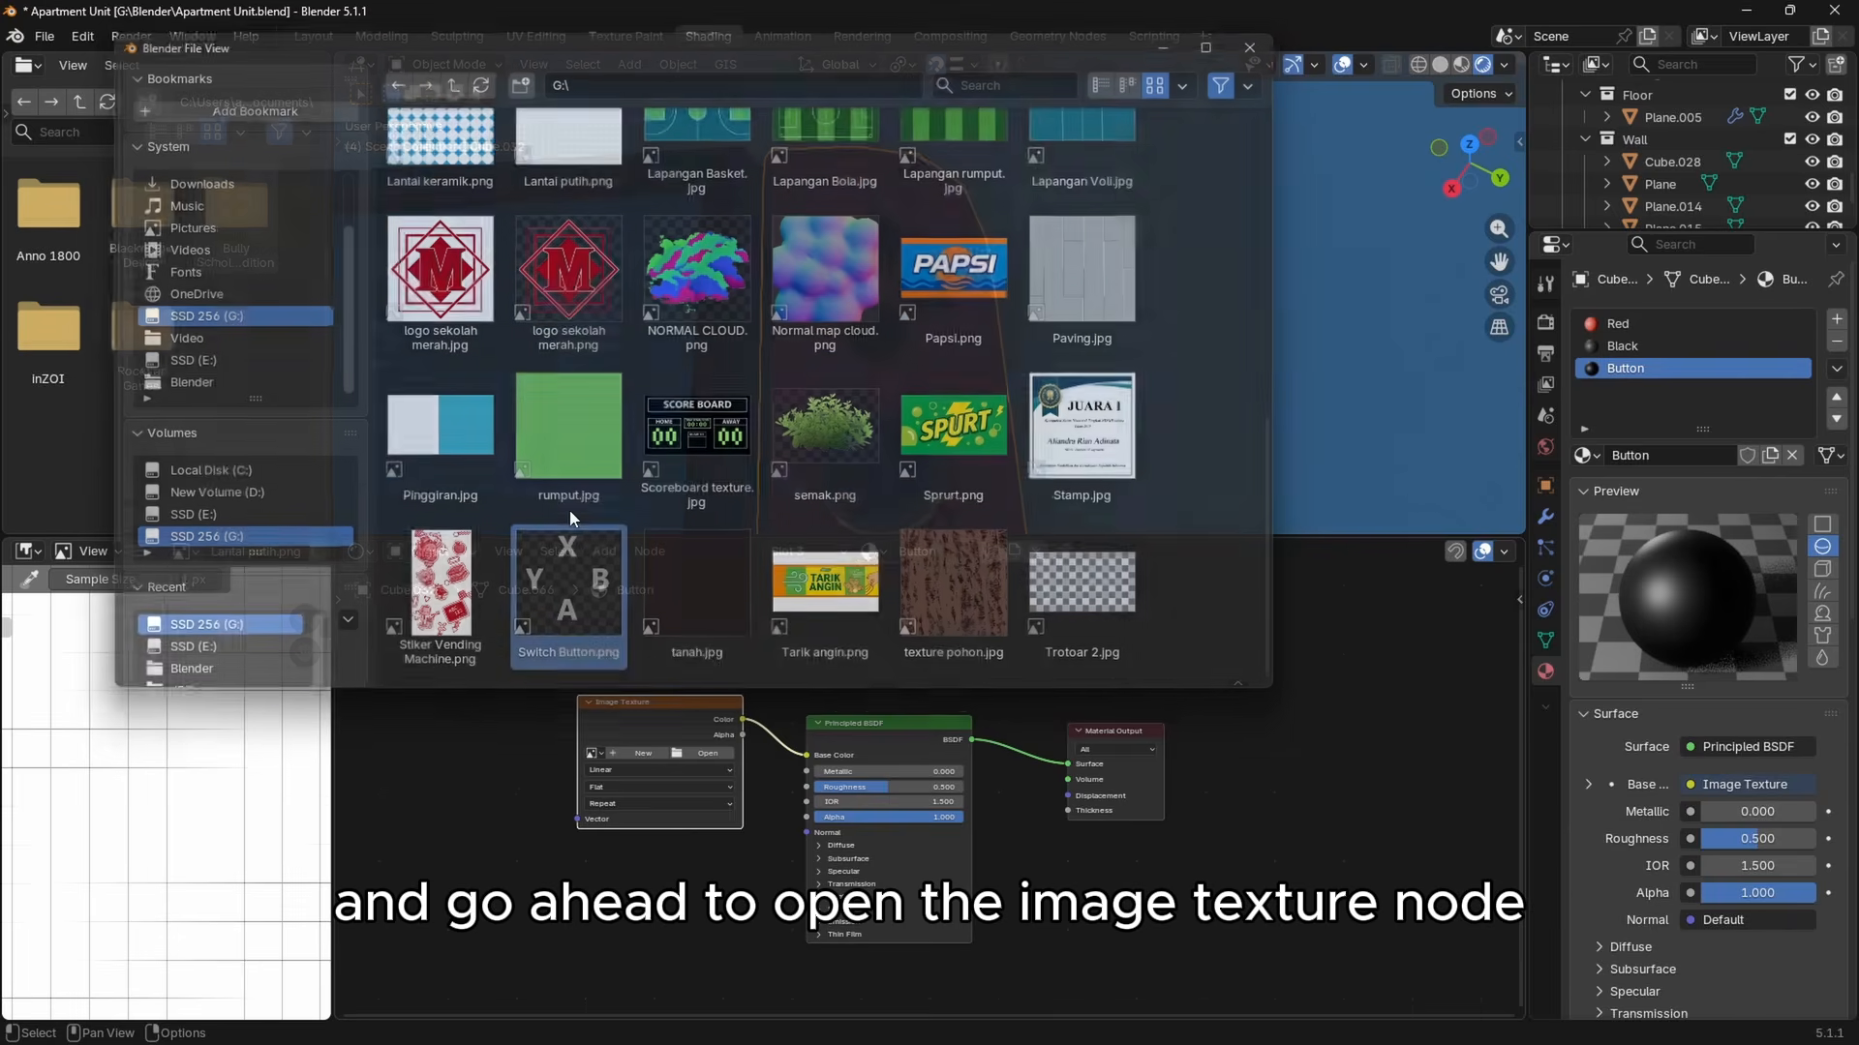
double_click(569, 509)
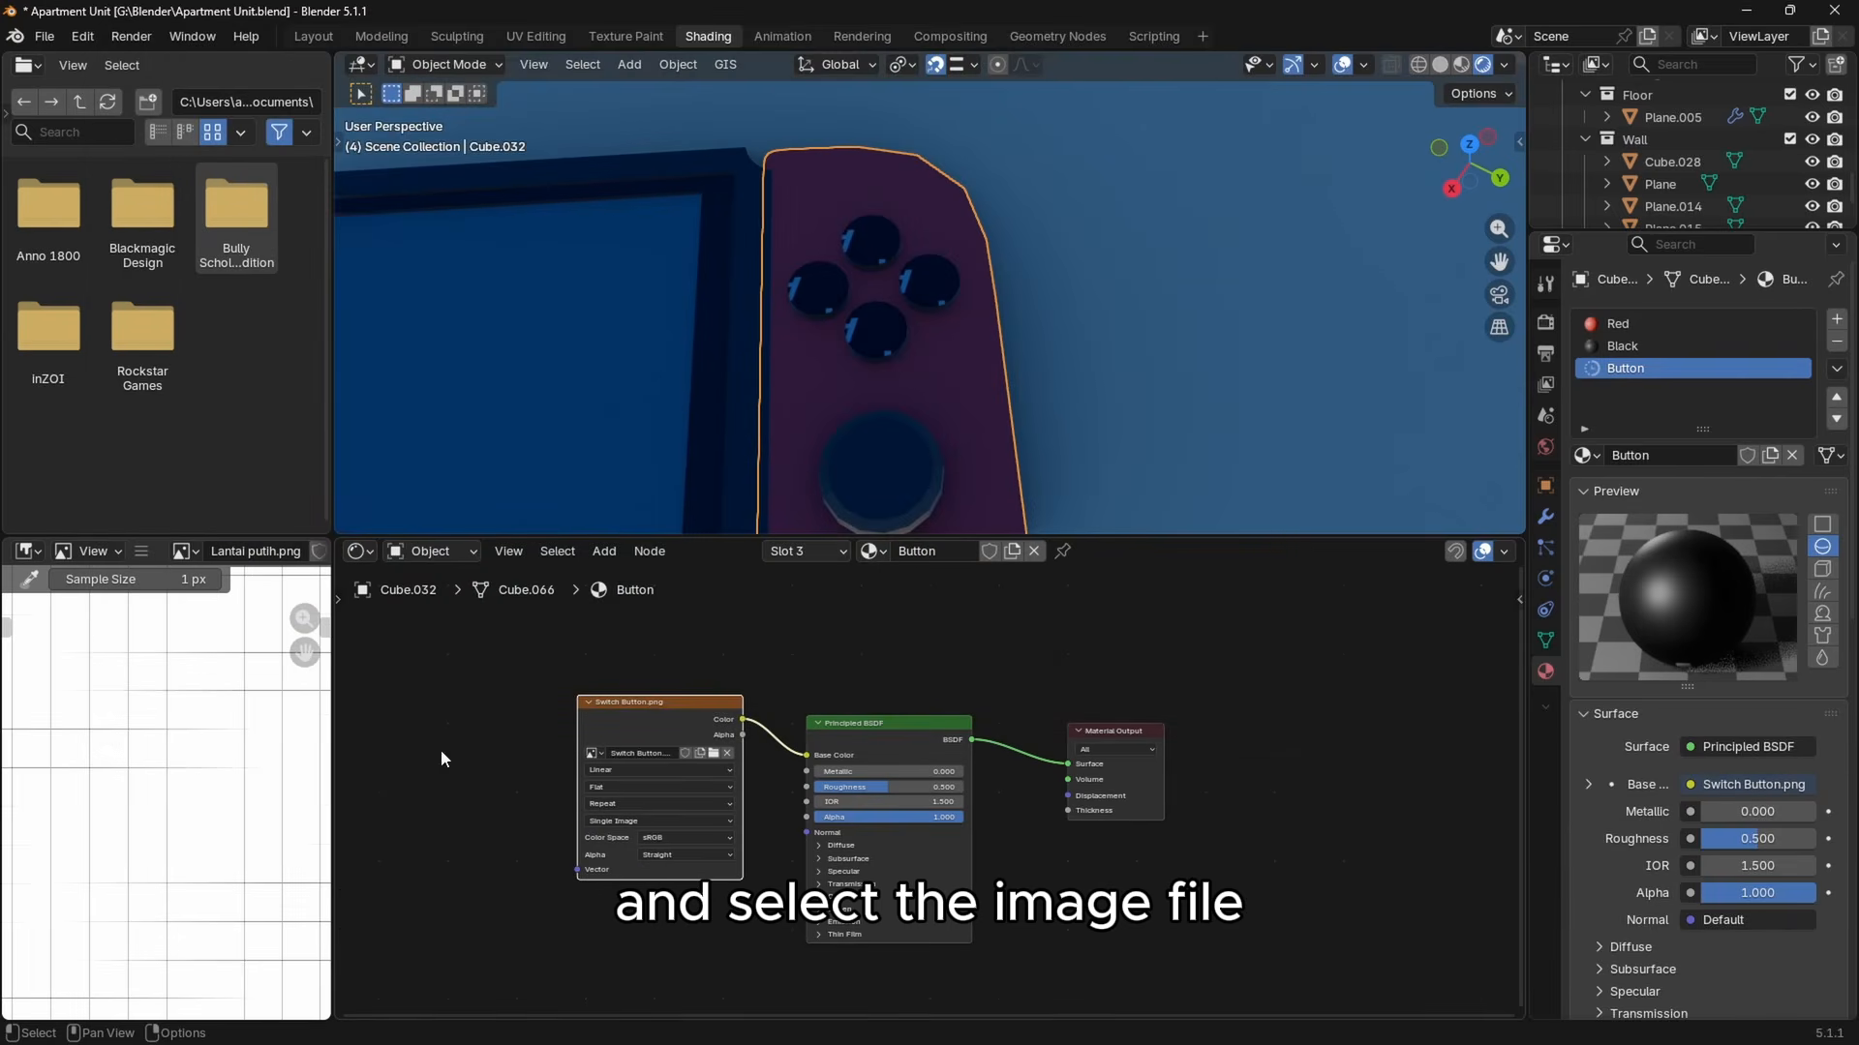
middle_click_drag(931, 321, 976, 354)
scroll(968, 362, "down", 4)
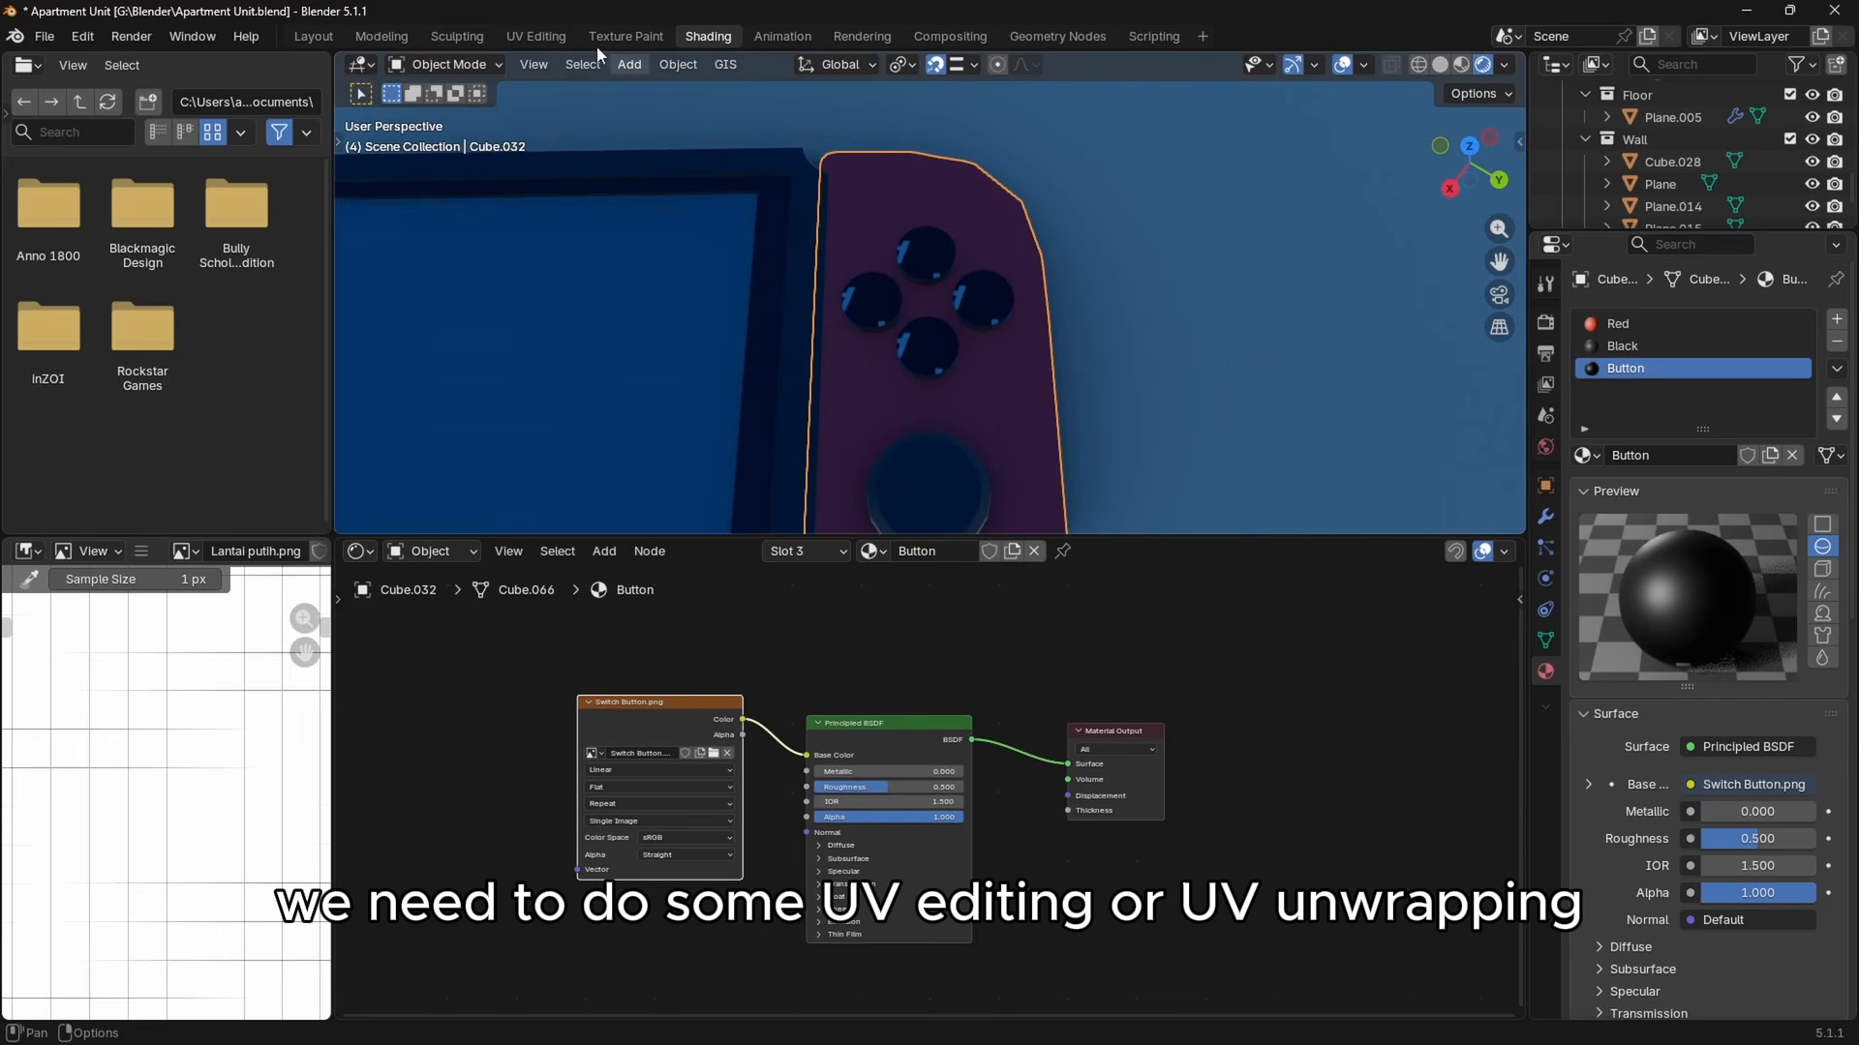
Switch to the UV Editing workspace and widen the UV editor area beside the 3D viewport.
left_click(536, 37)
scroll(740, 453, "down", 5)
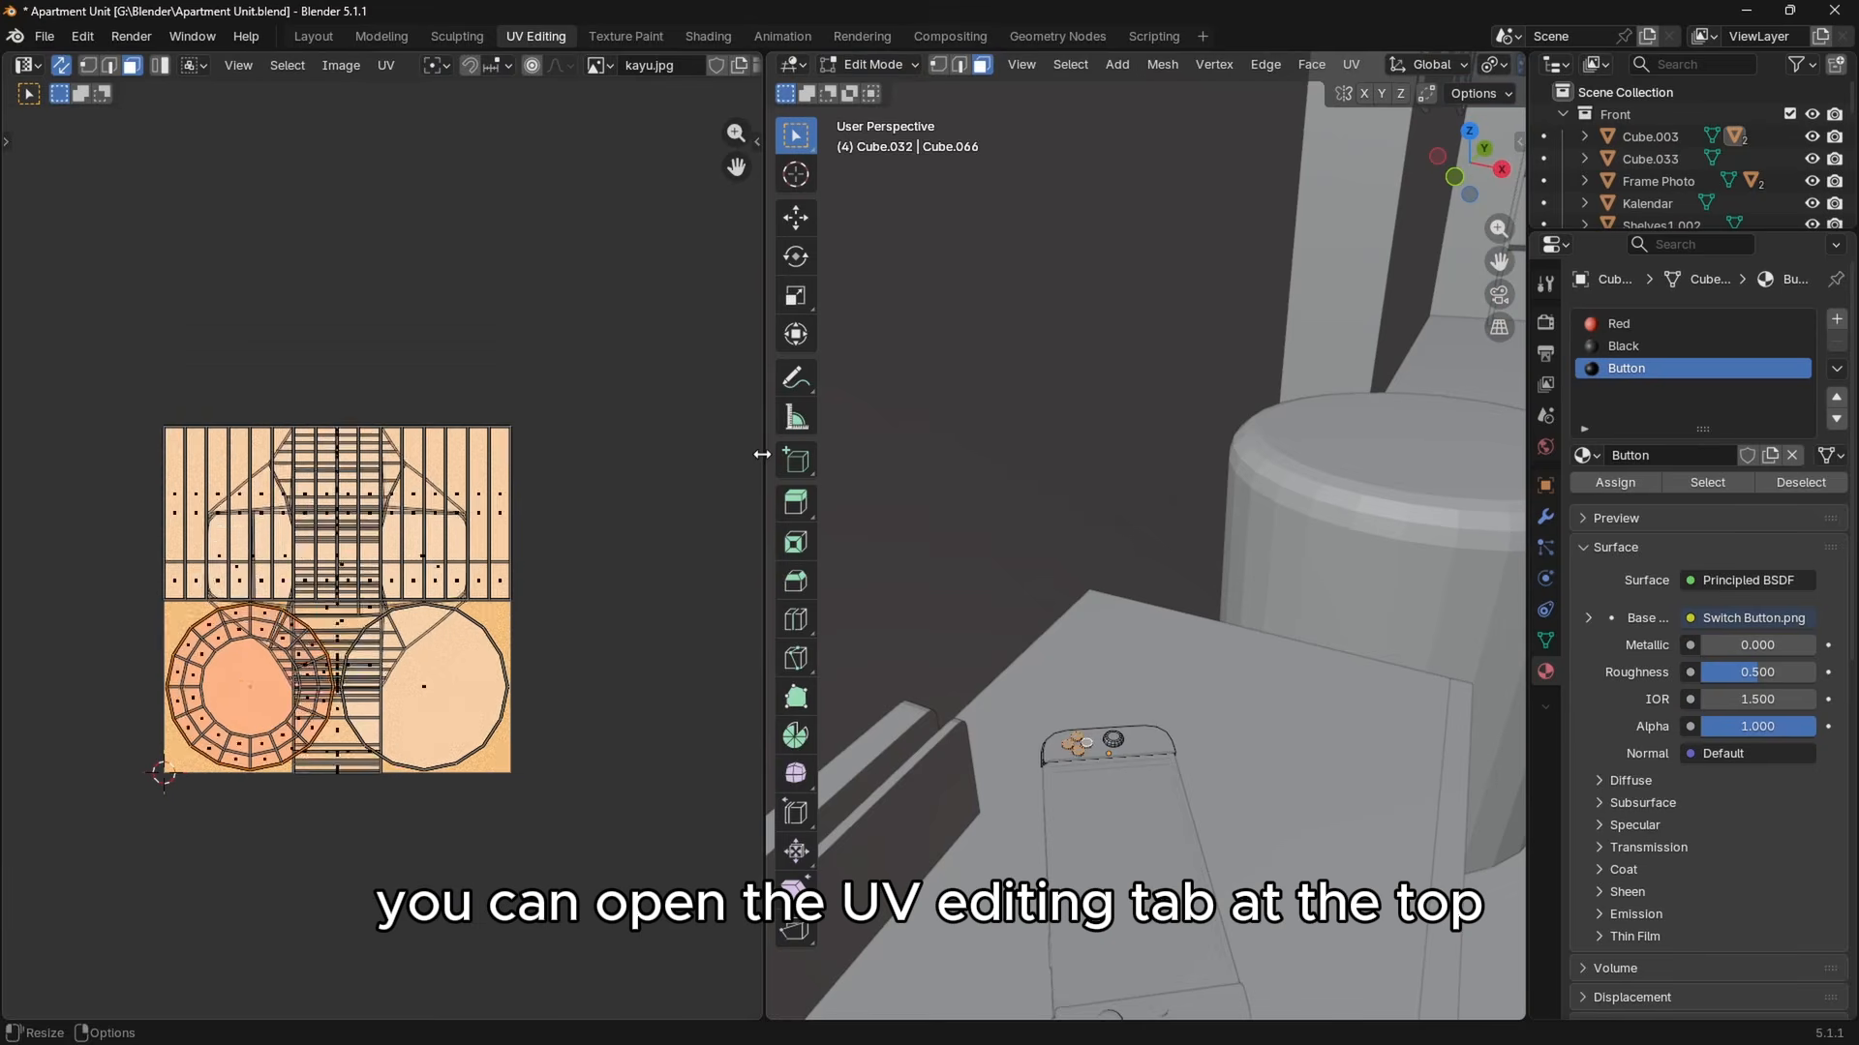
scroll(735, 456, "up", 3)
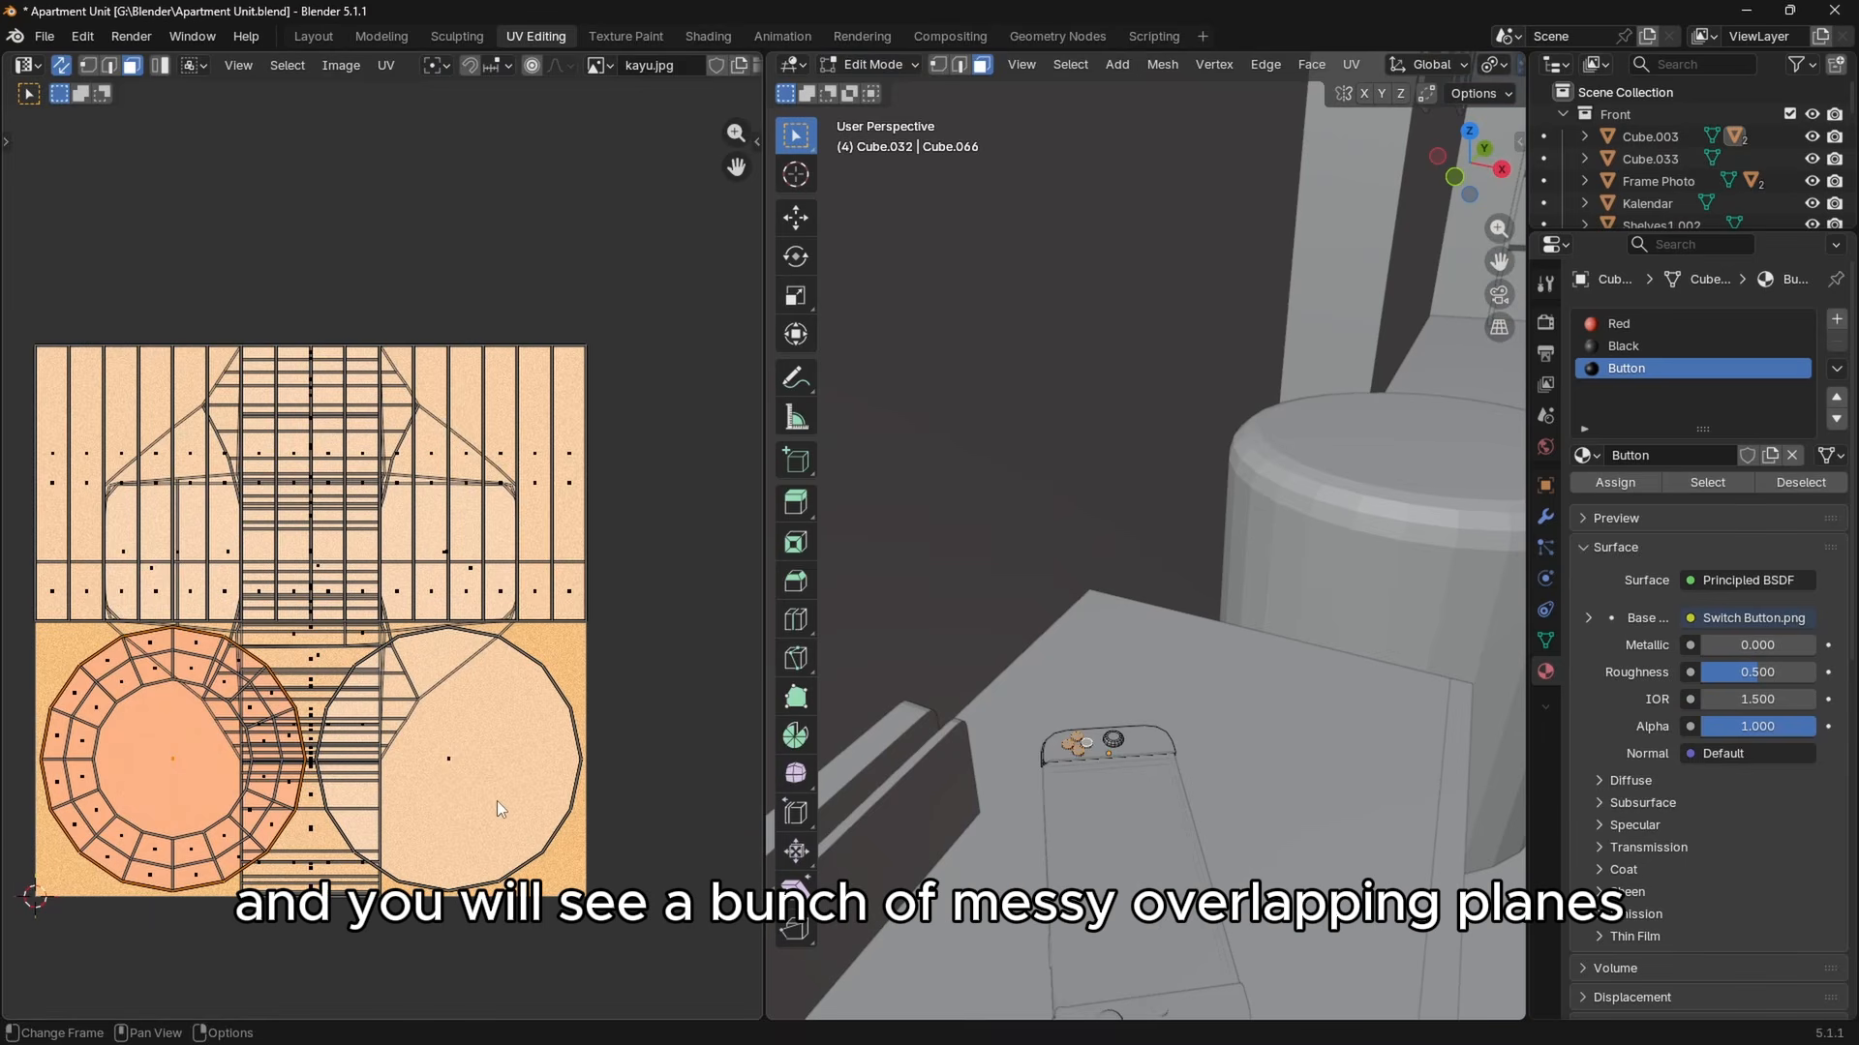
left_click_drag(765, 298, 821, 298)
scroll(693, 300, "down", 2)
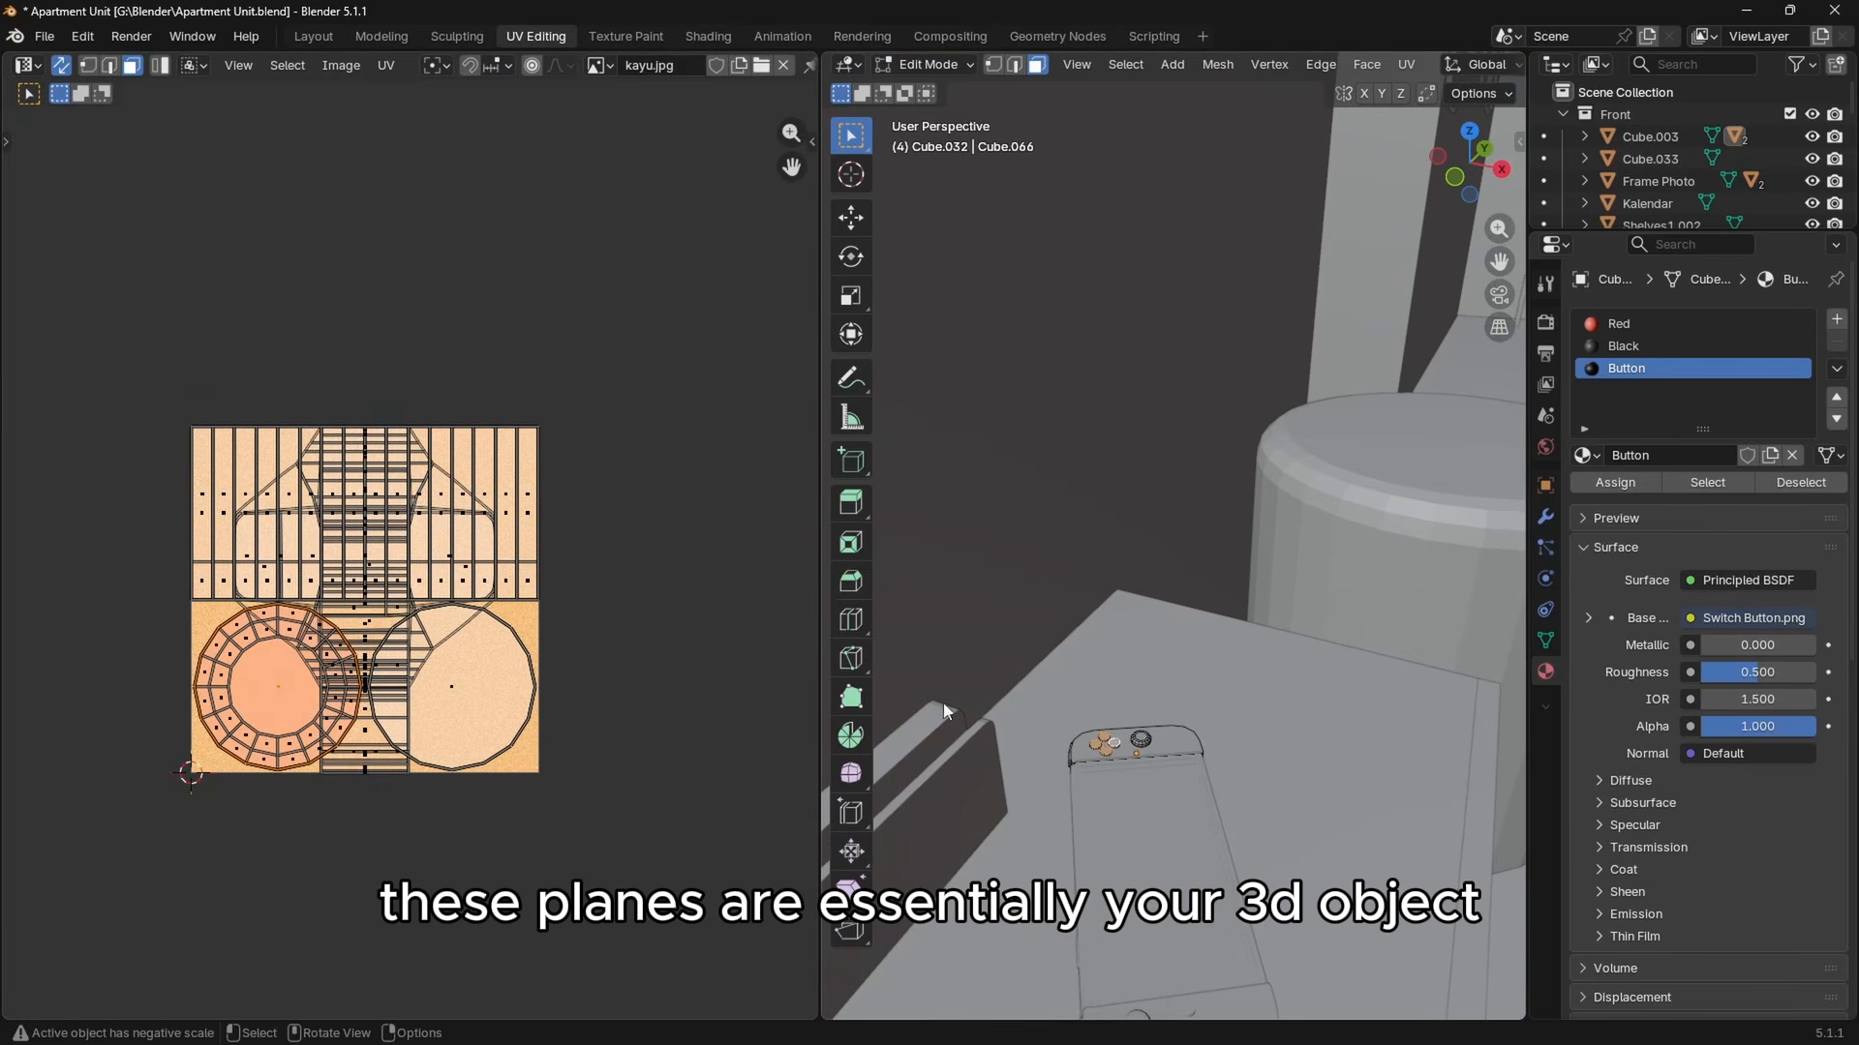
Frame the selected button faces from above in the 3D viewport and switch it to rendered shading.
key("KP_Decimal")
scroll(1341, 590, "down", 4)
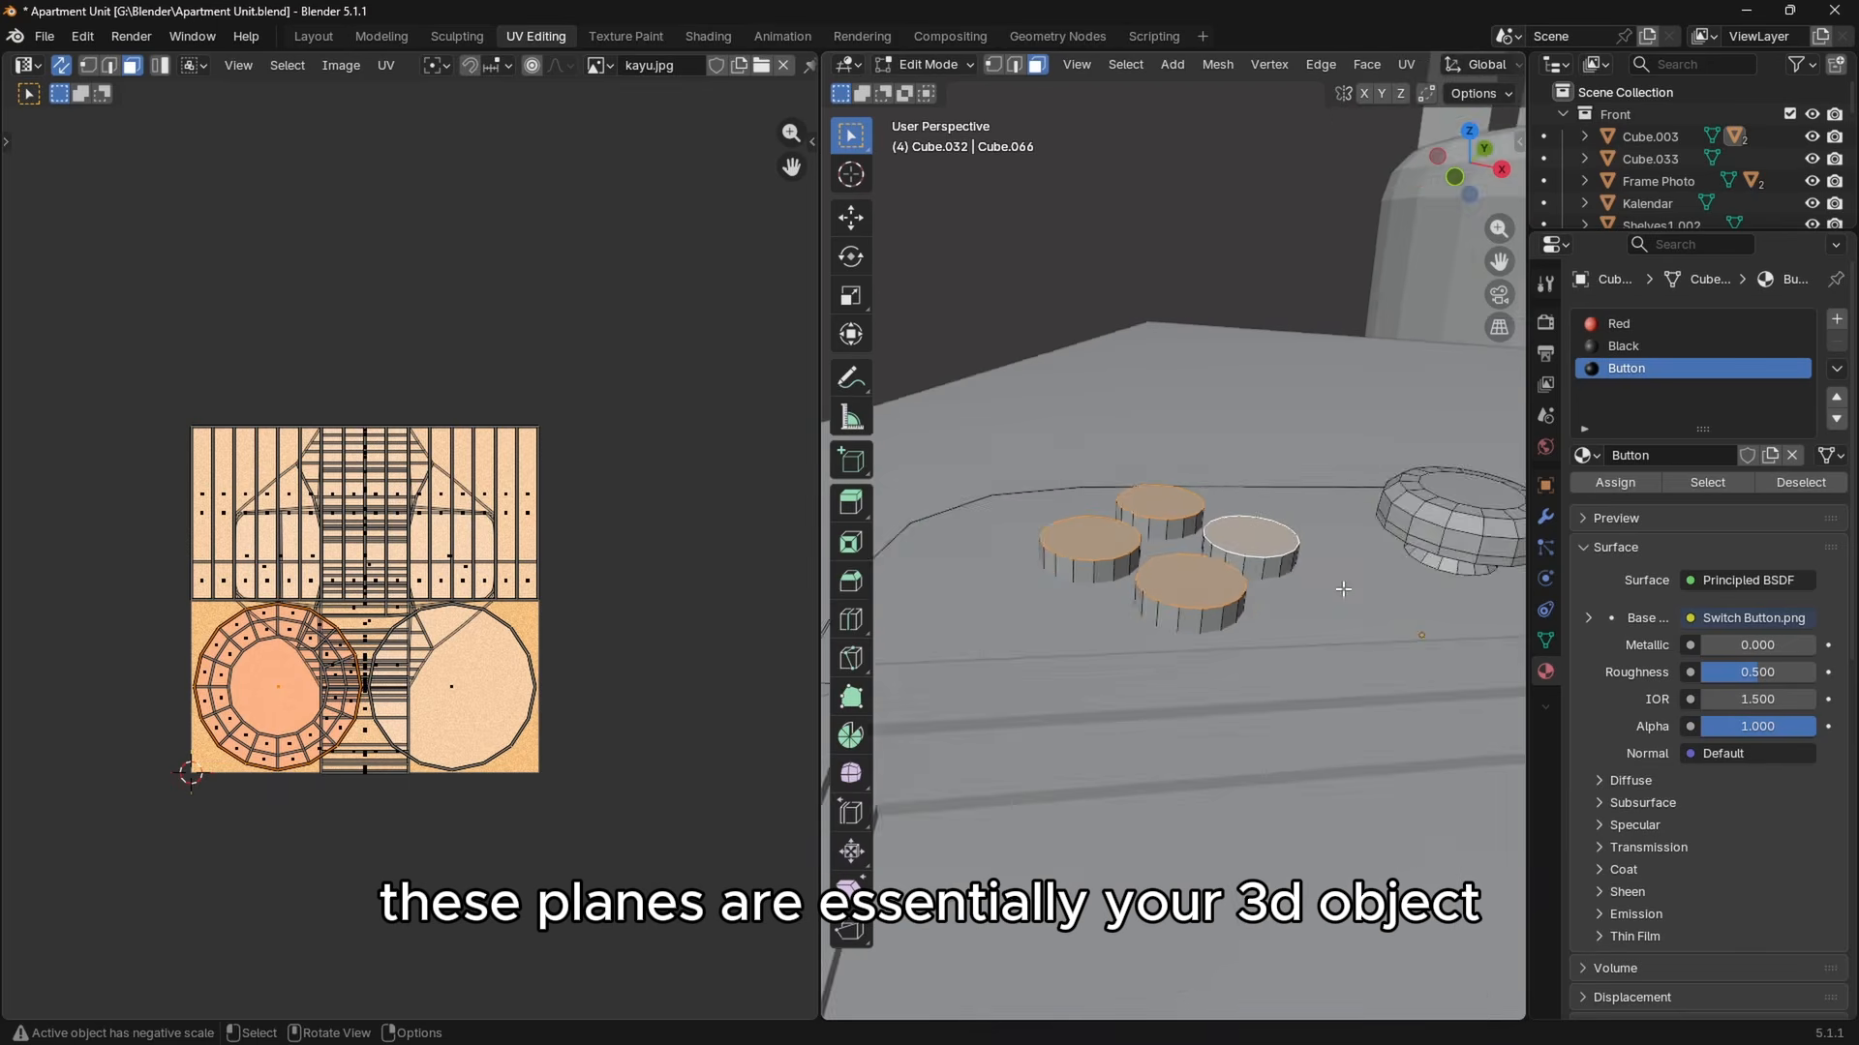
middle_click_drag(1324, 601, 1077, 712)
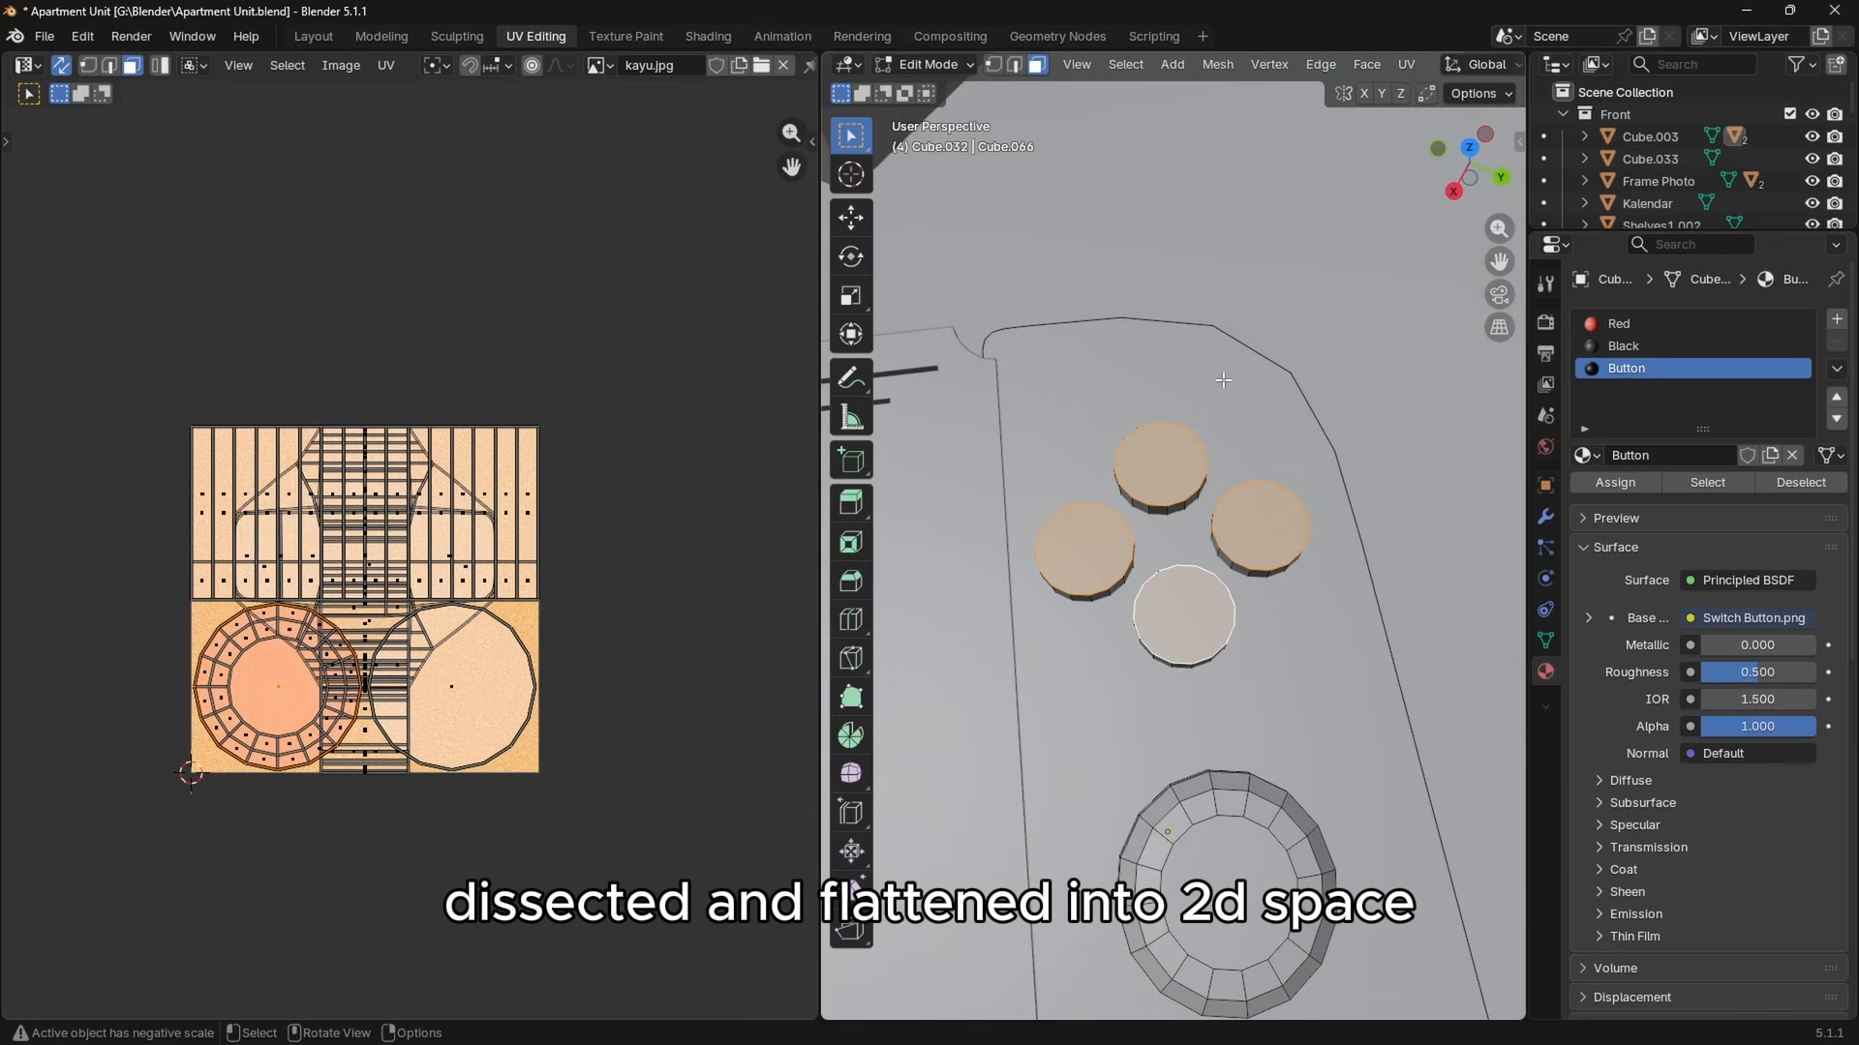
key("z")
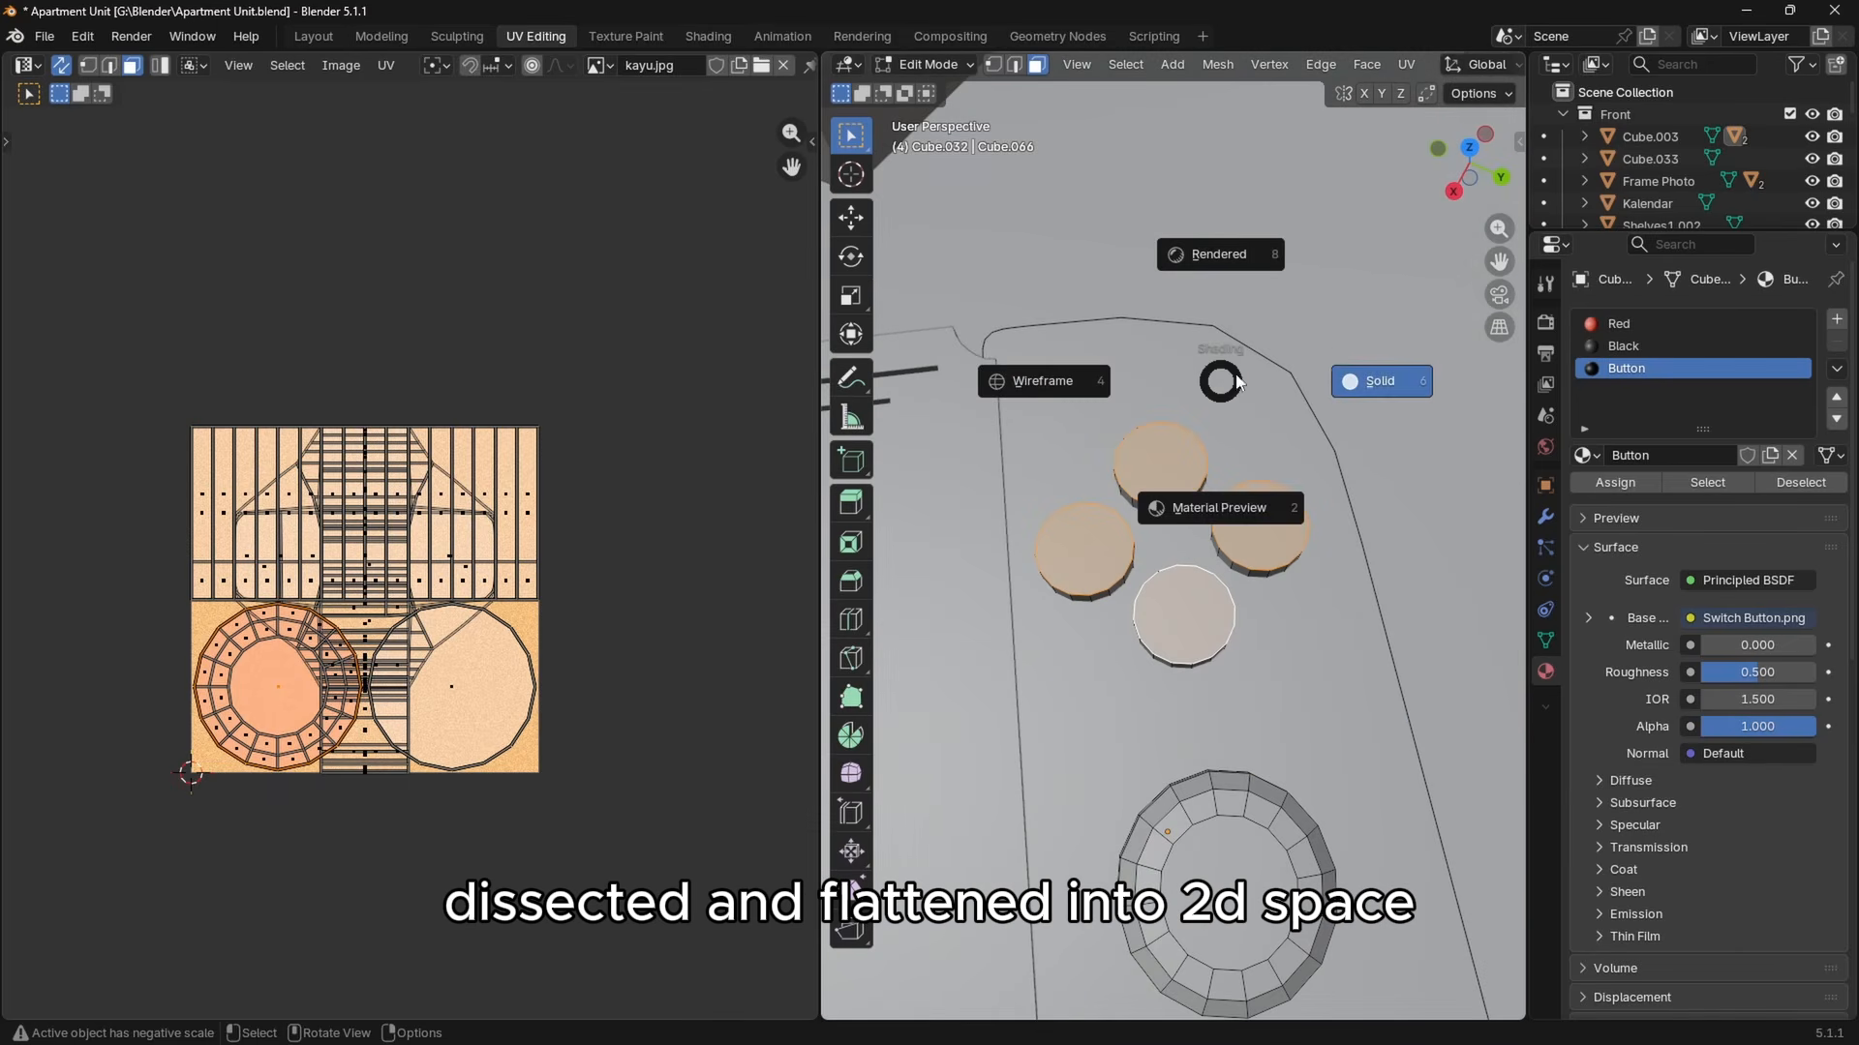
left_click(1212, 236)
middle_click_drag(1266, 386, 1247, 449)
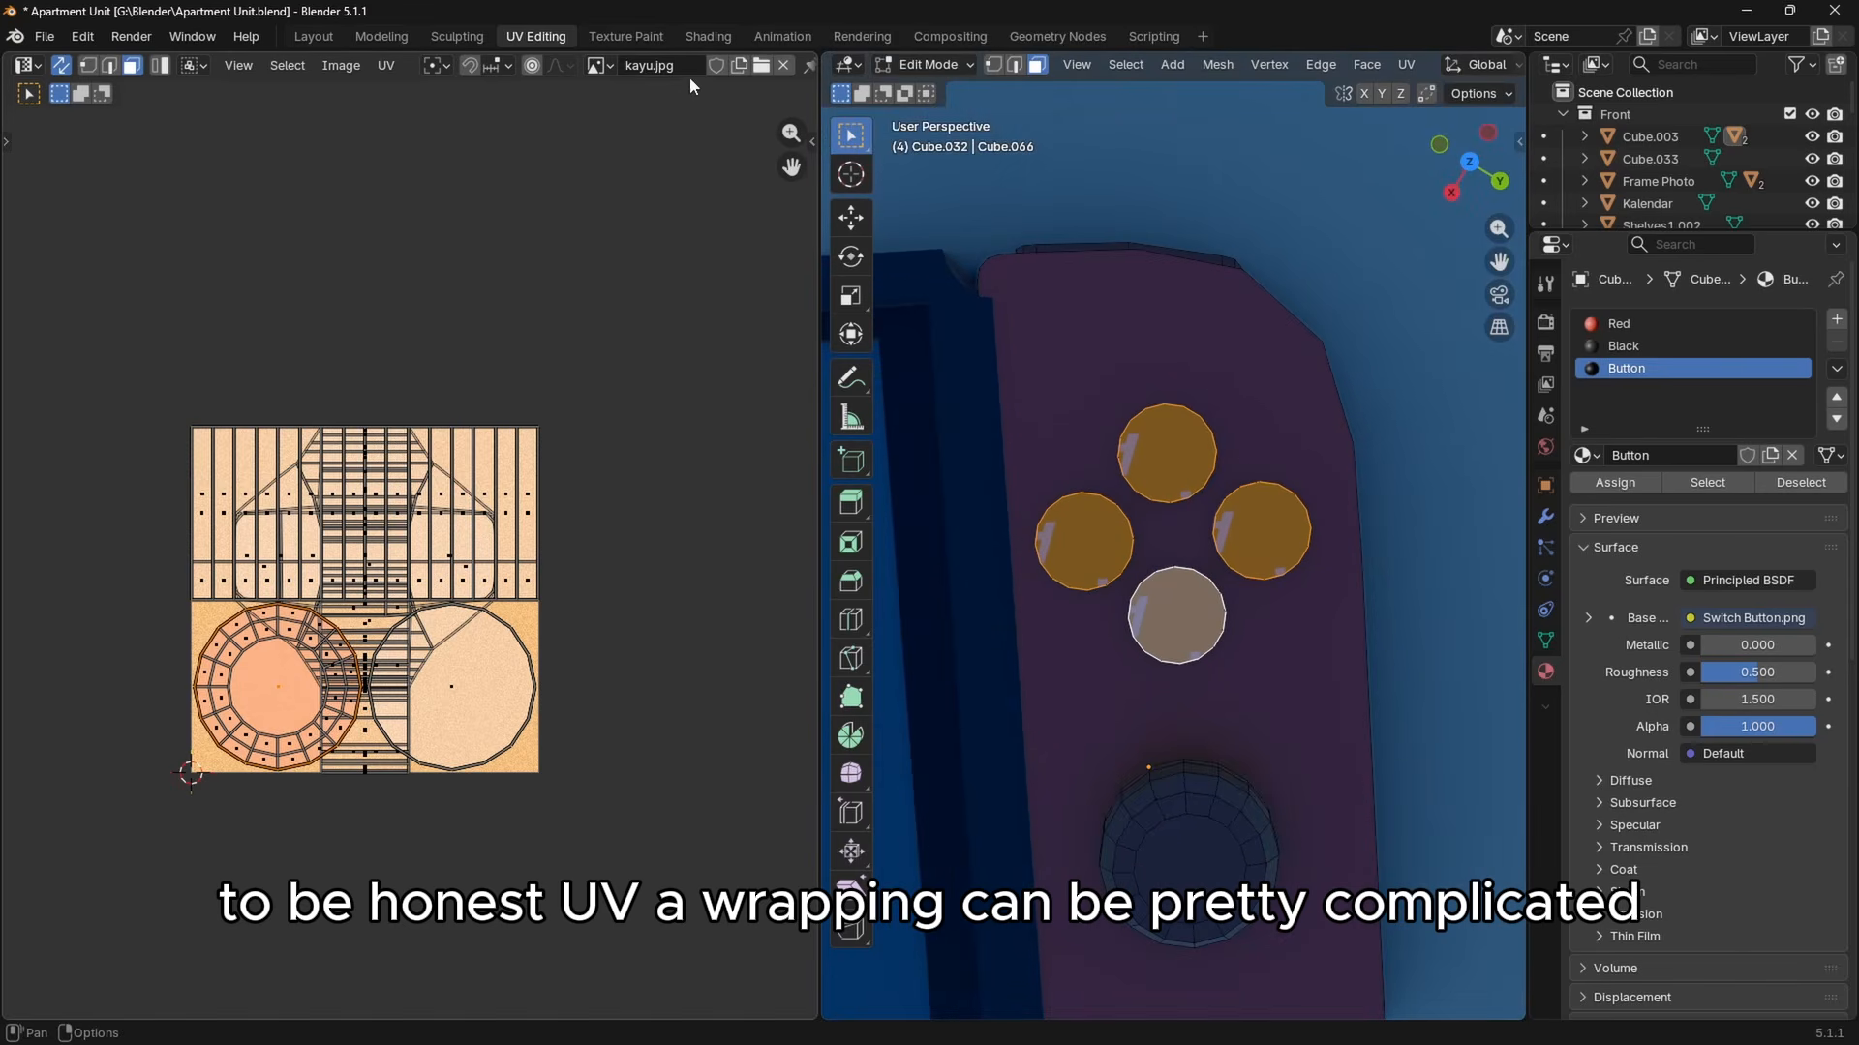
Display Switch Button.png as the background image of the UV editor.
left_click(608, 64)
type("swy")
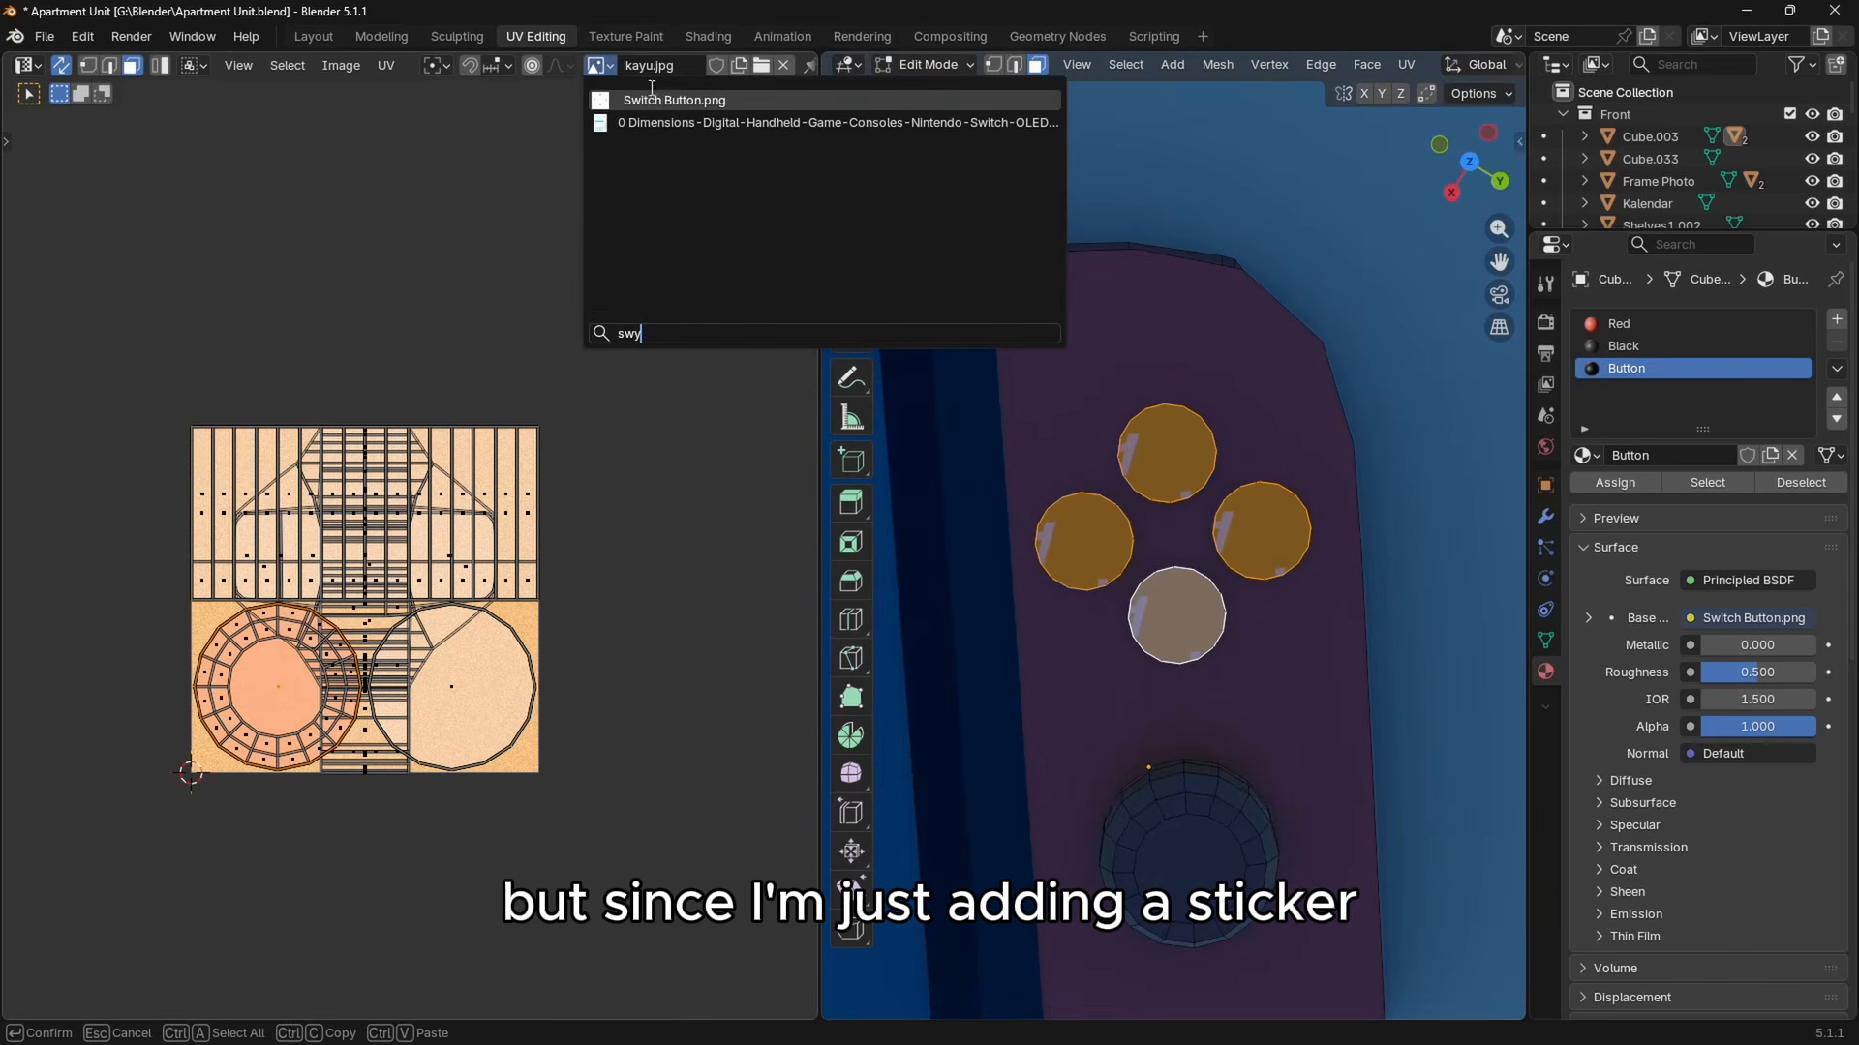
left_click(662, 101)
scroll(561, 628, "up", 3)
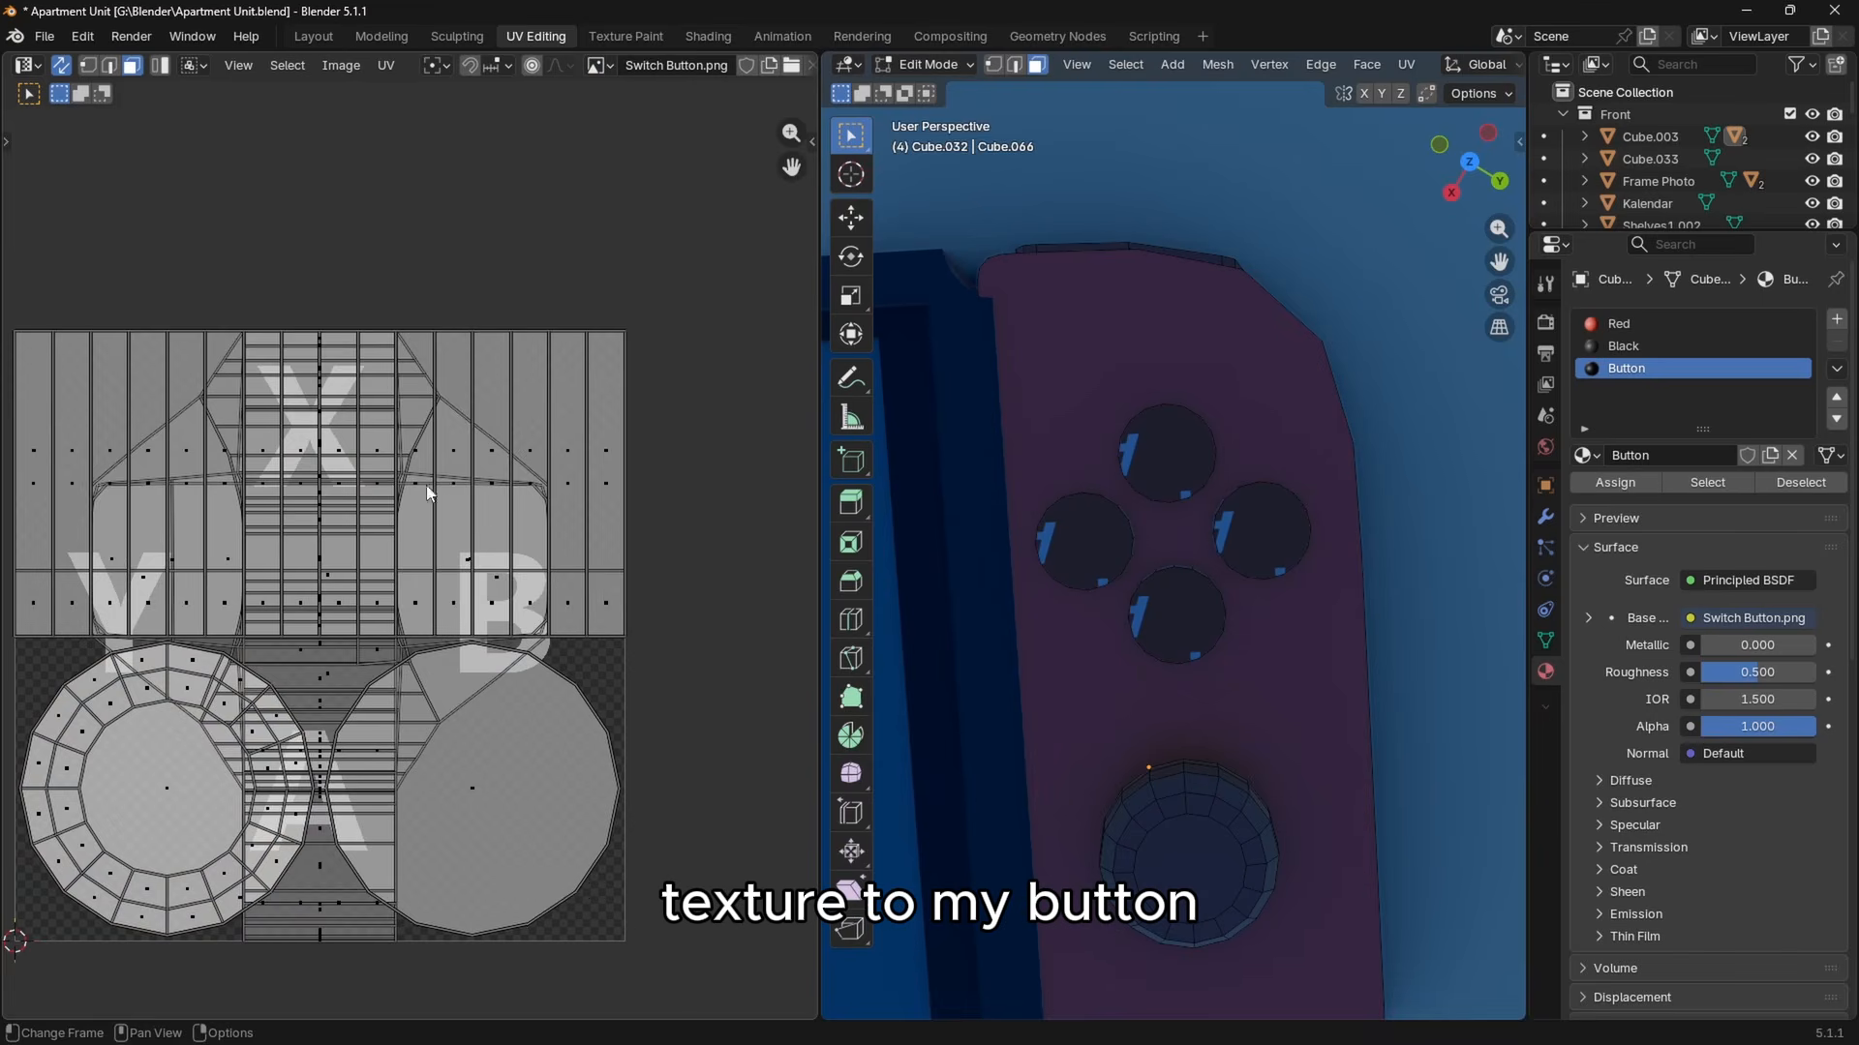
scroll(517, 507, "down", 2)
Select the top faces of the red controller's four round buttons and unwrap them with Unwrap Conformal.
left_click(1084, 542)
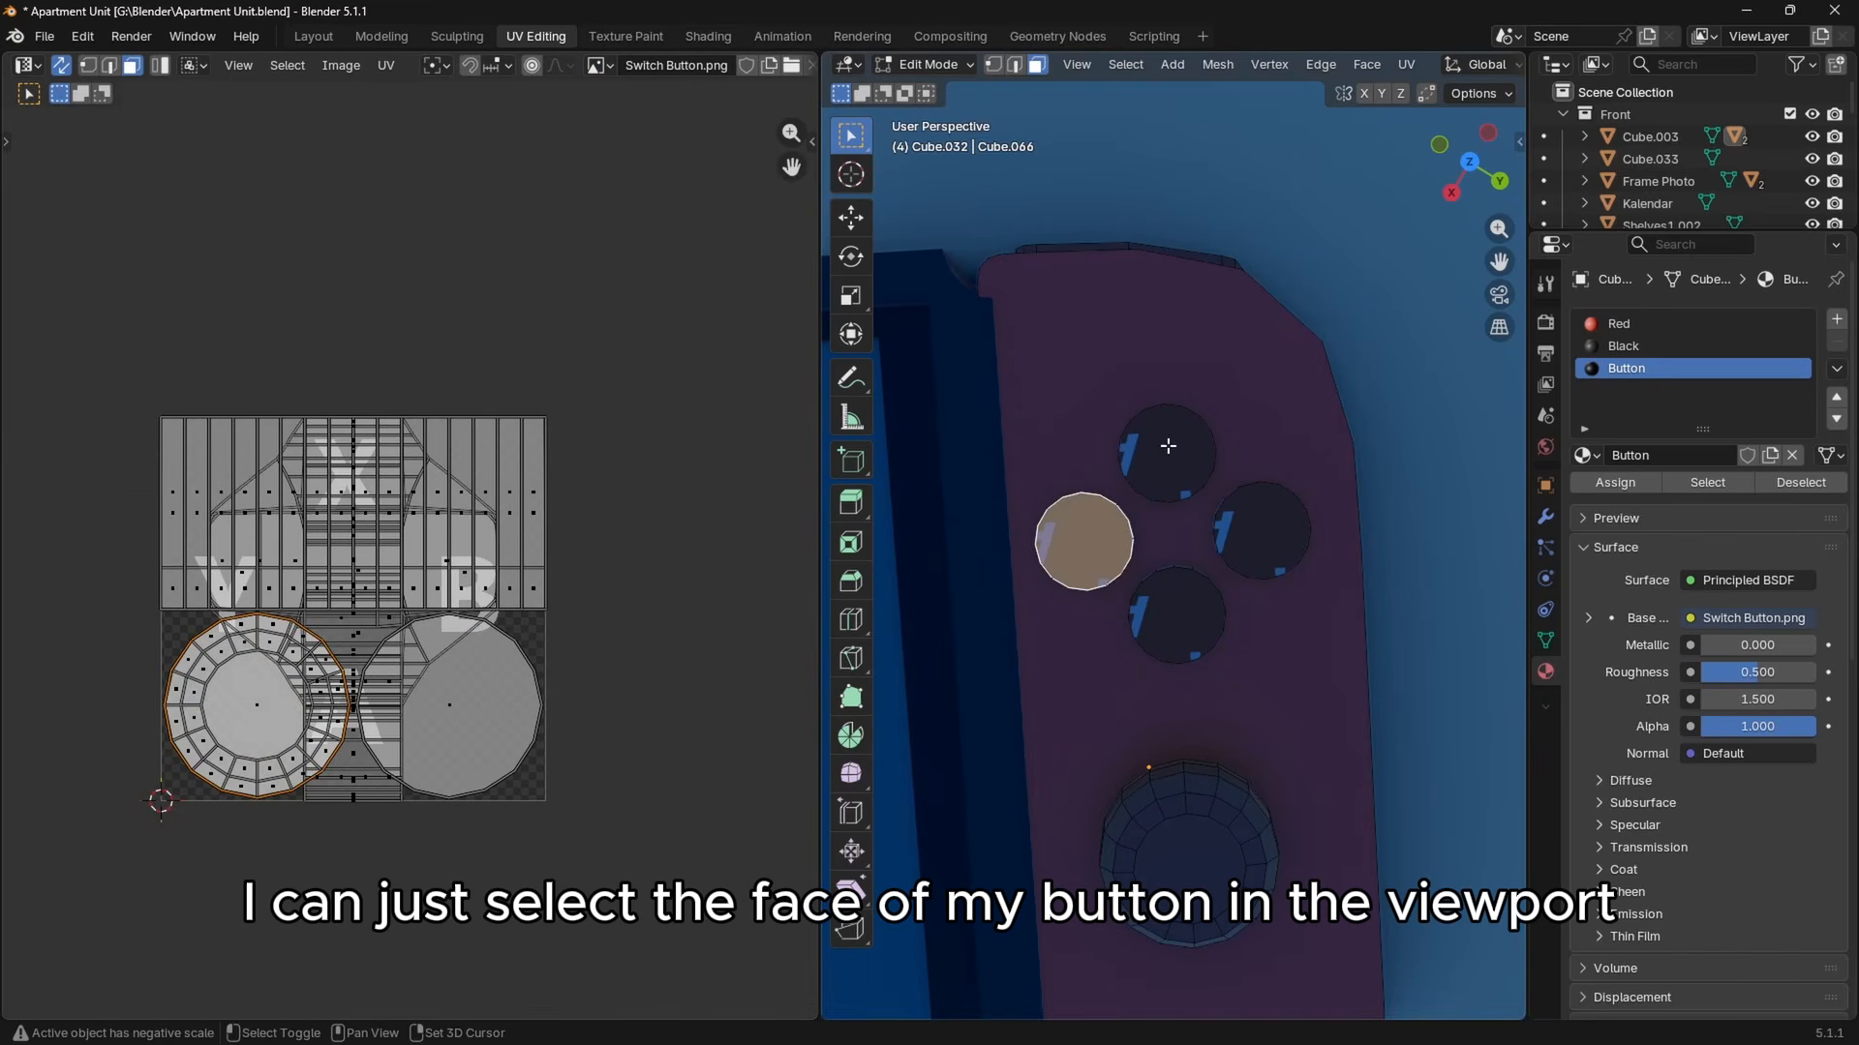
left_click(1167, 447, "shift")
left_click(1263, 530, "shift")
left_click(1175, 614, "shift")
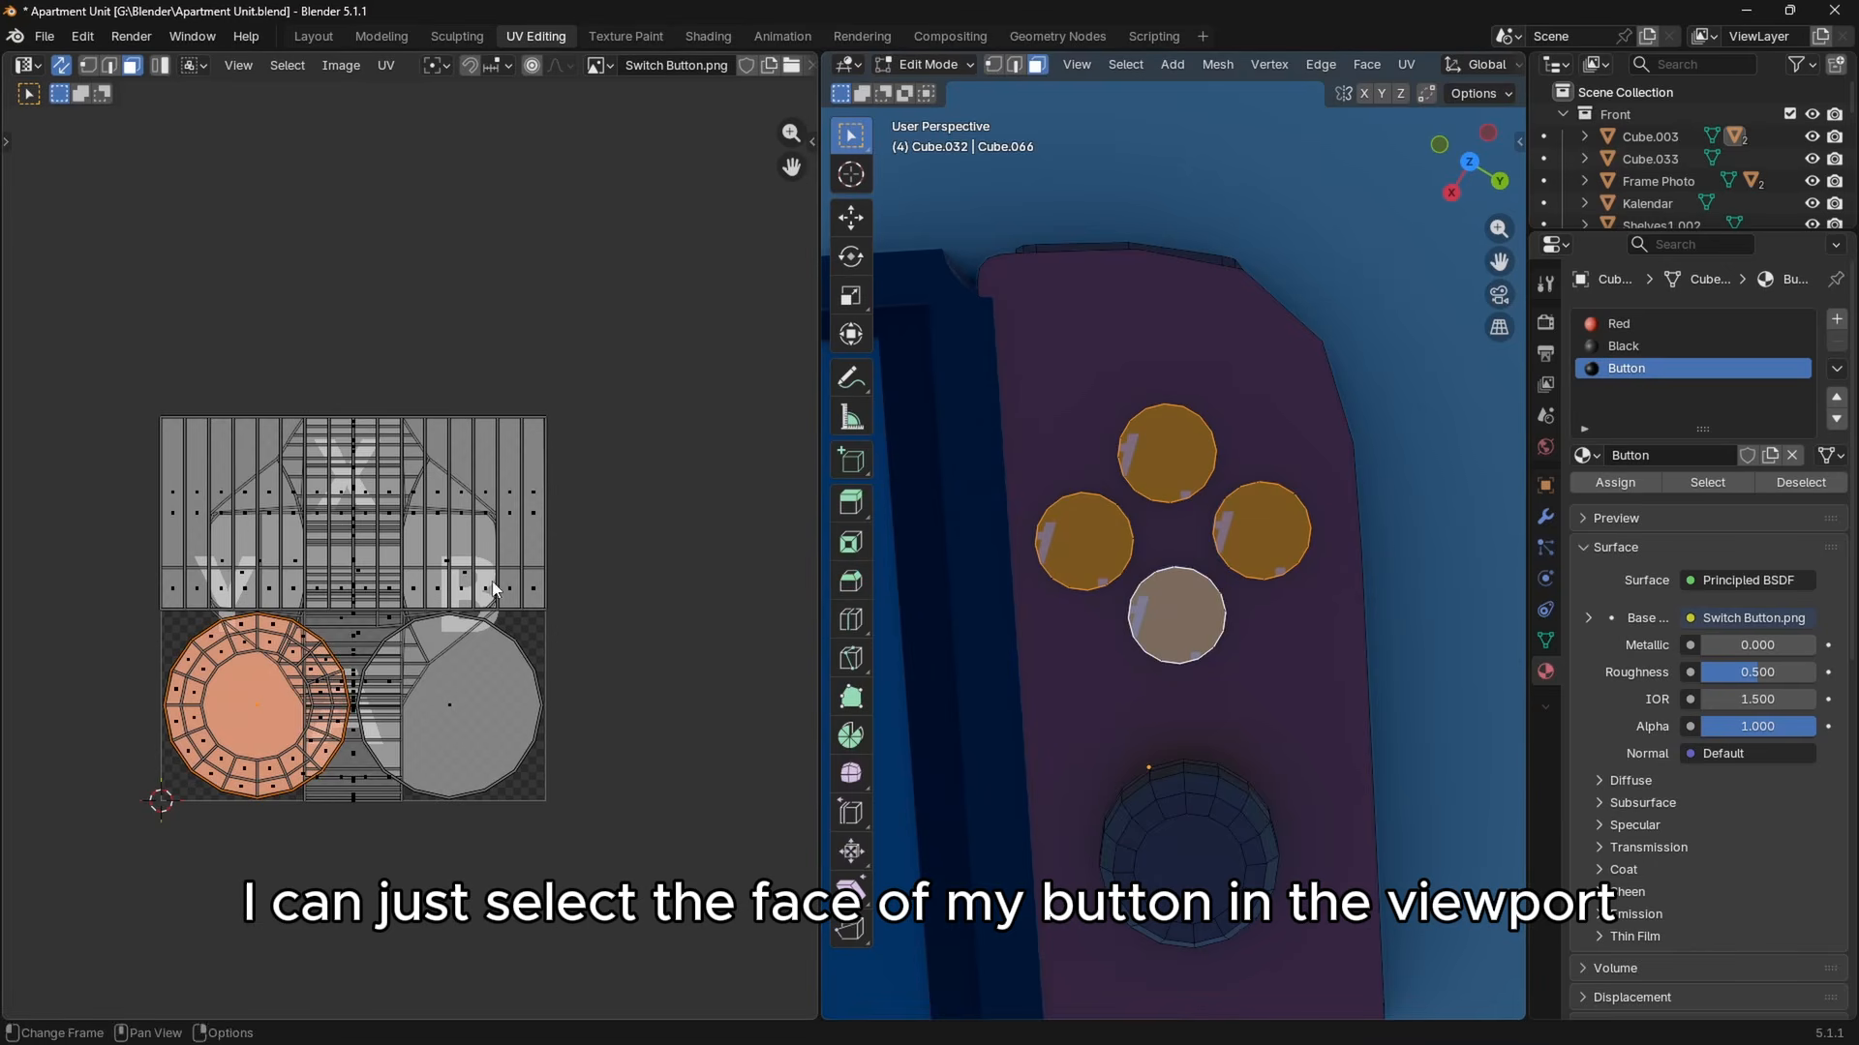
key("u")
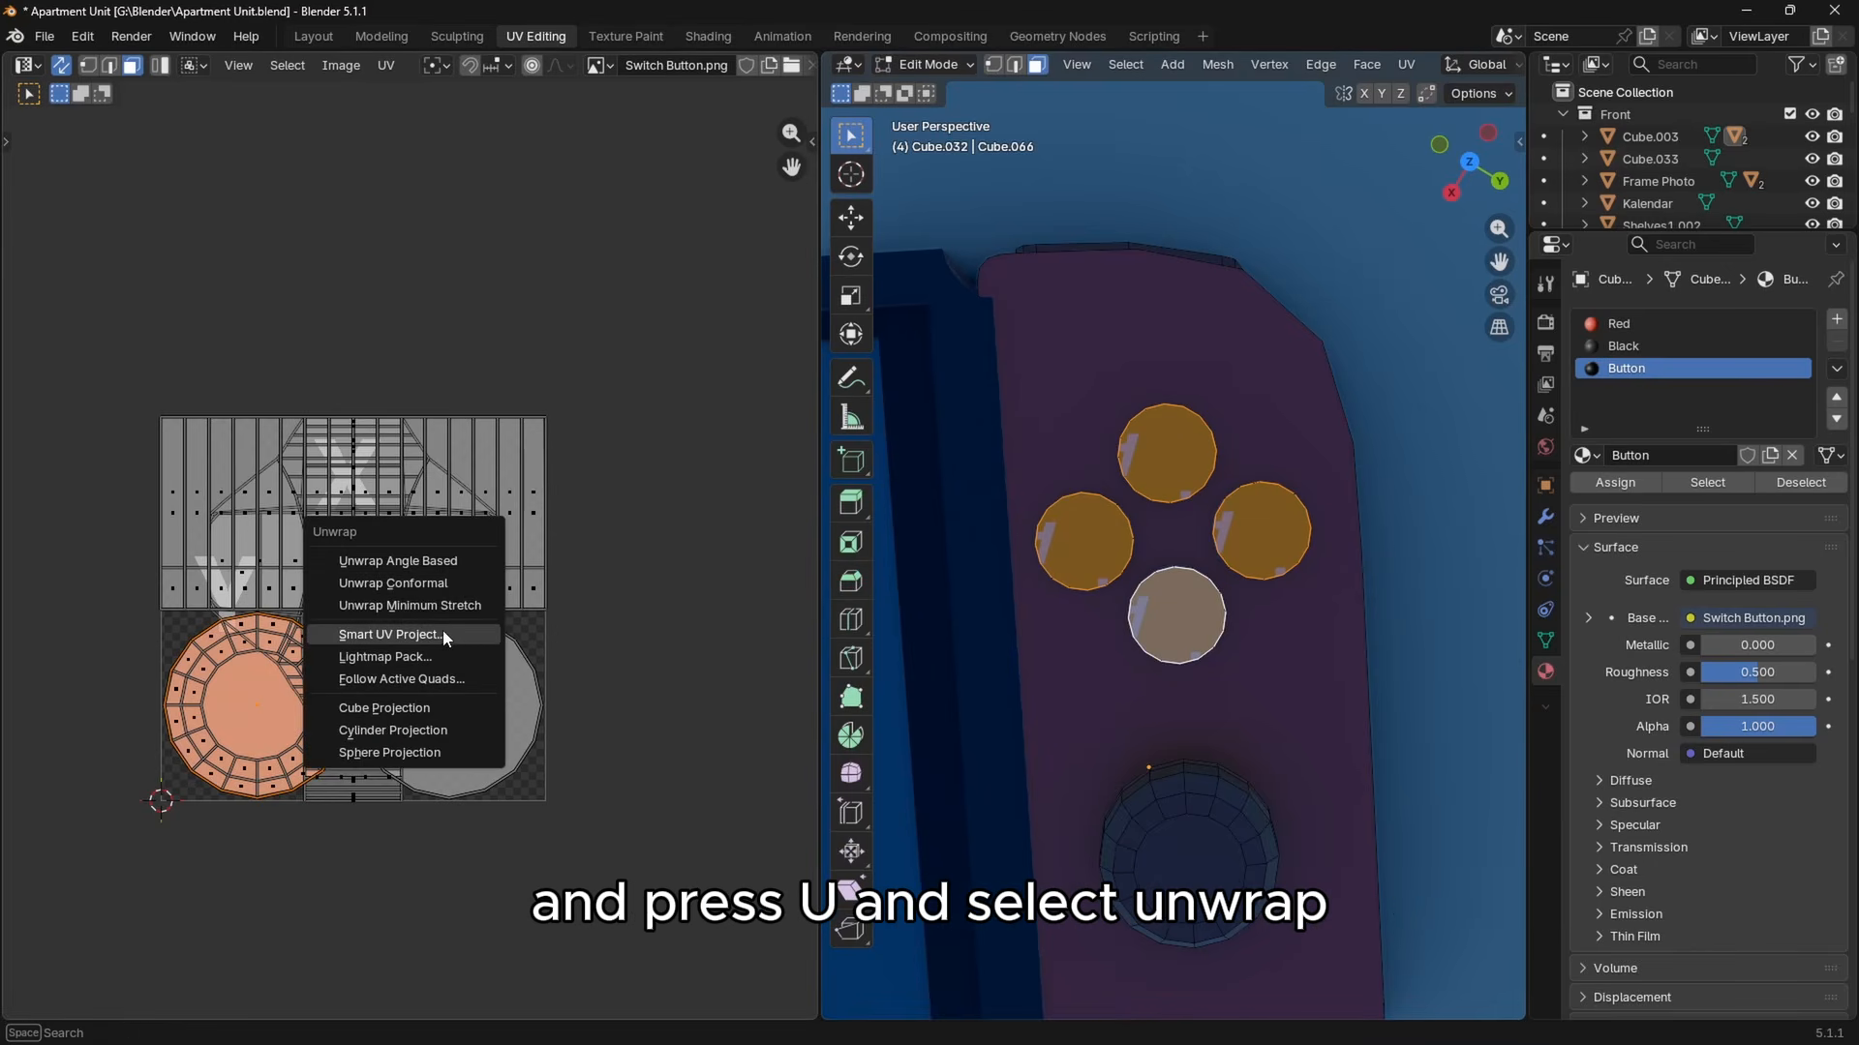
left_click(426, 583)
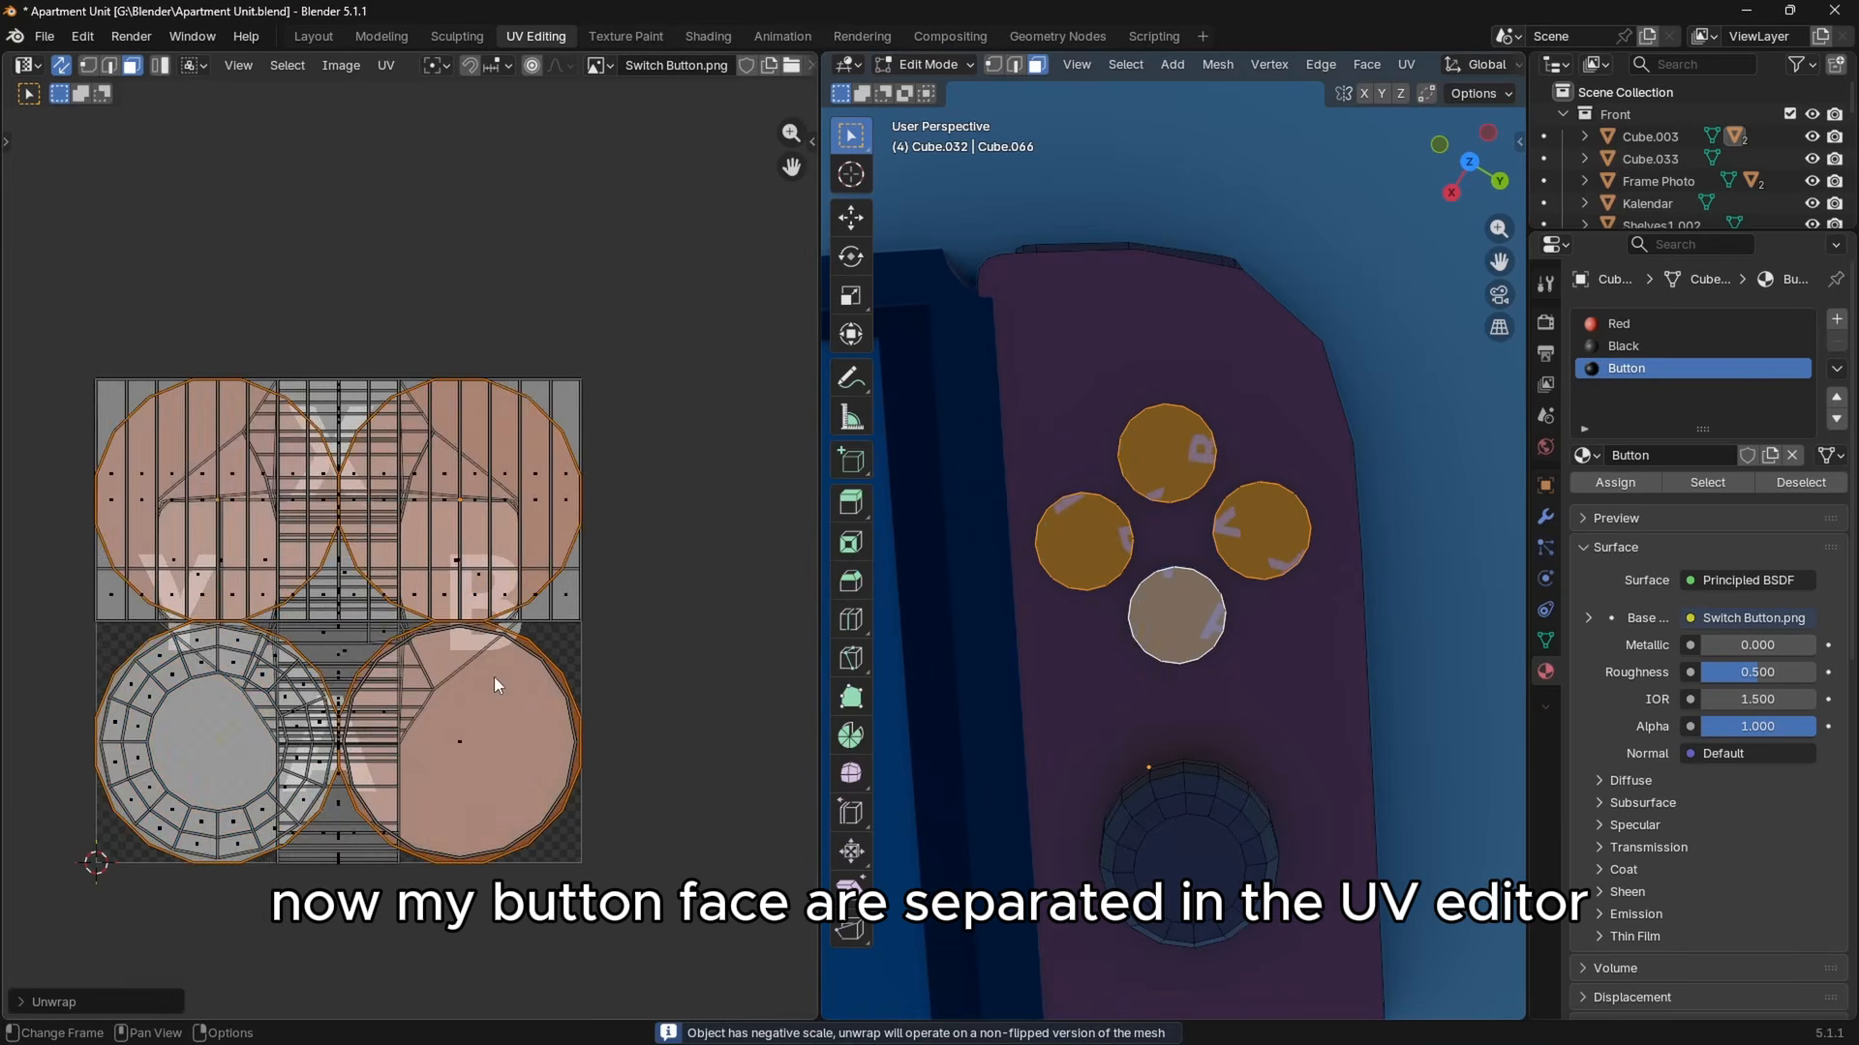
scroll(492, 639, "up", 1)
Select the uppermost round button's face and try to move its UV island across the letter texture.
left_click(513, 527)
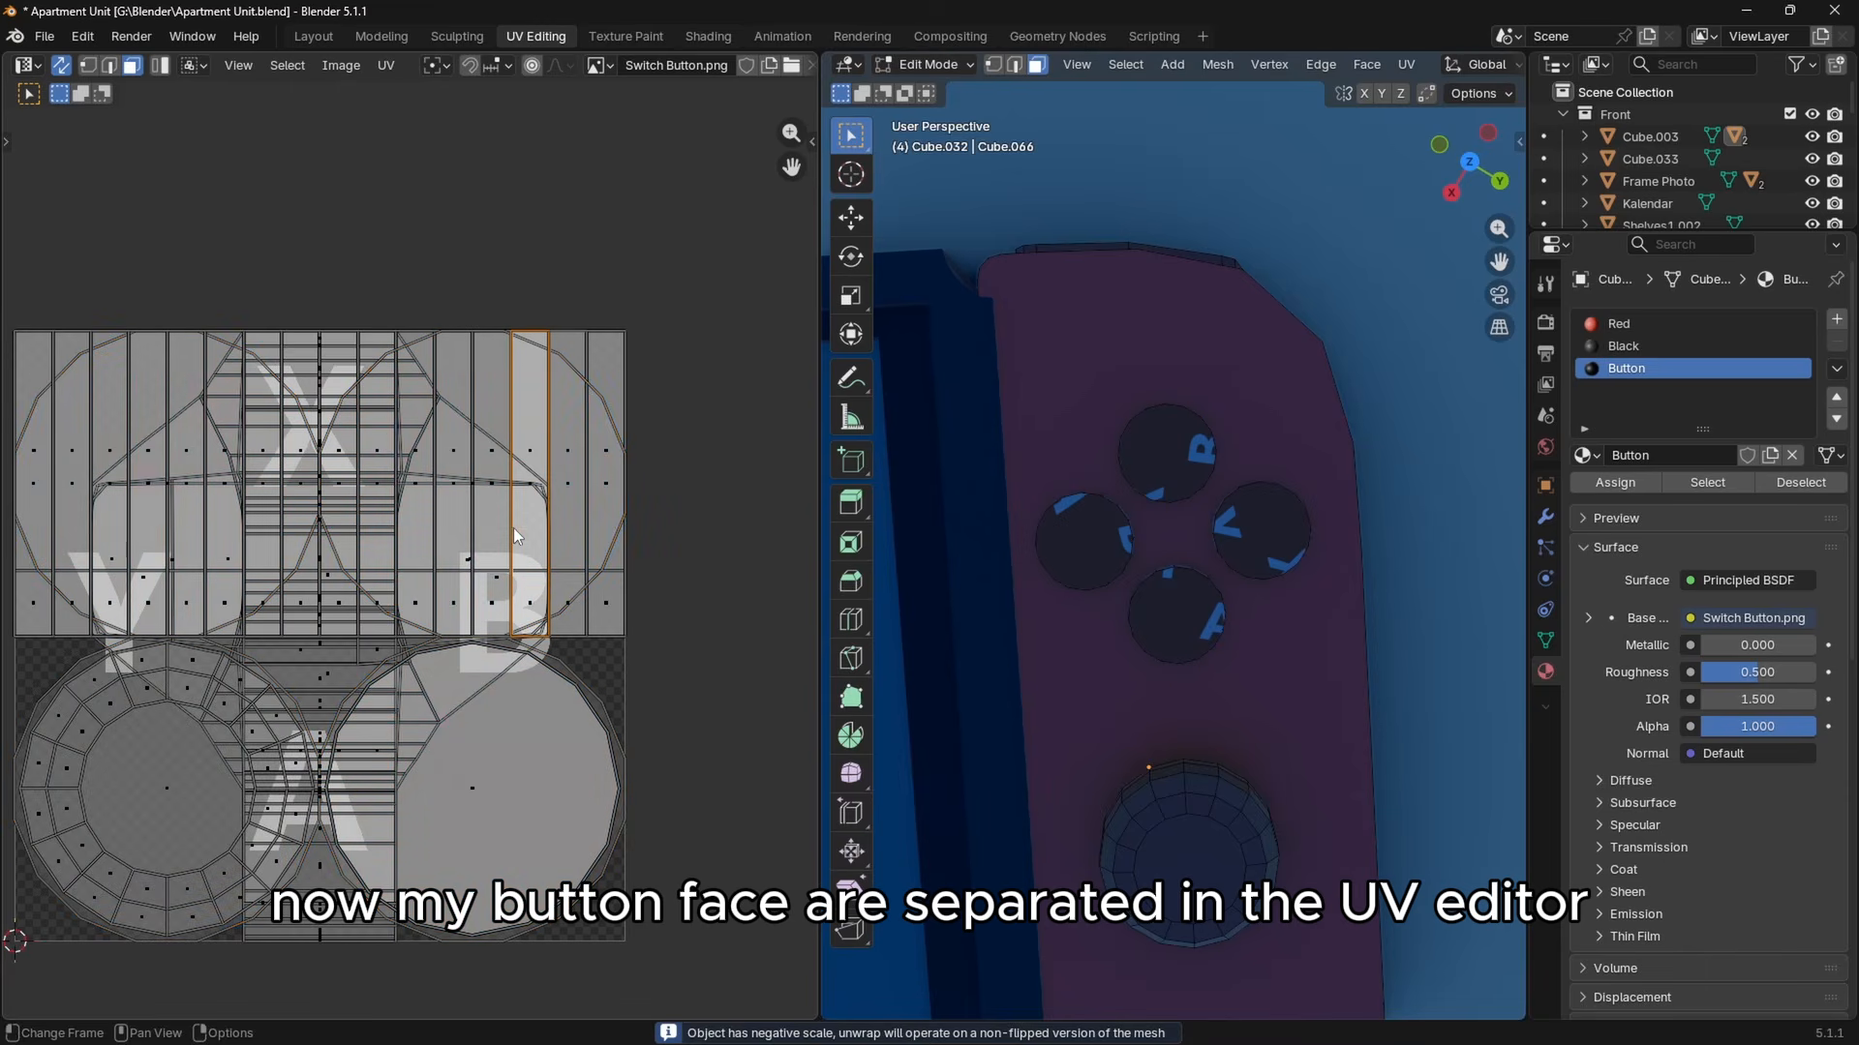
left_click(1197, 475)
key("g")
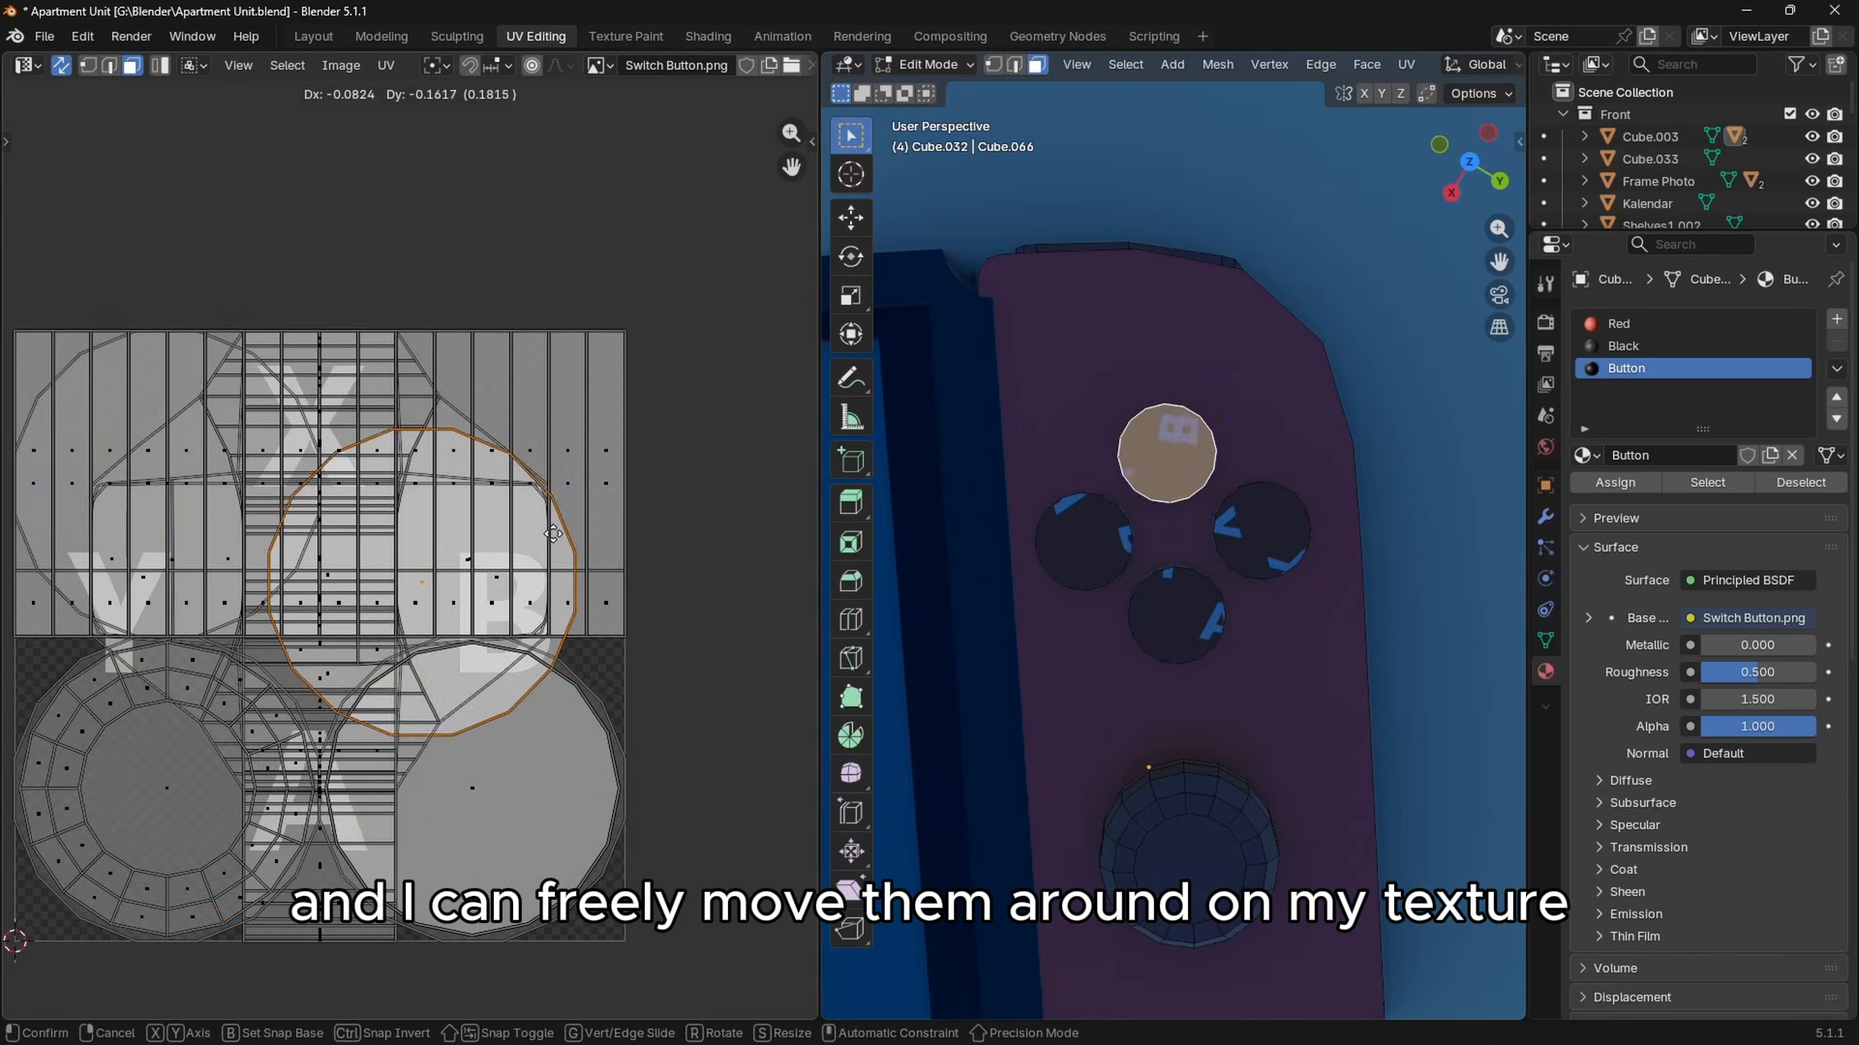
key("Escape")
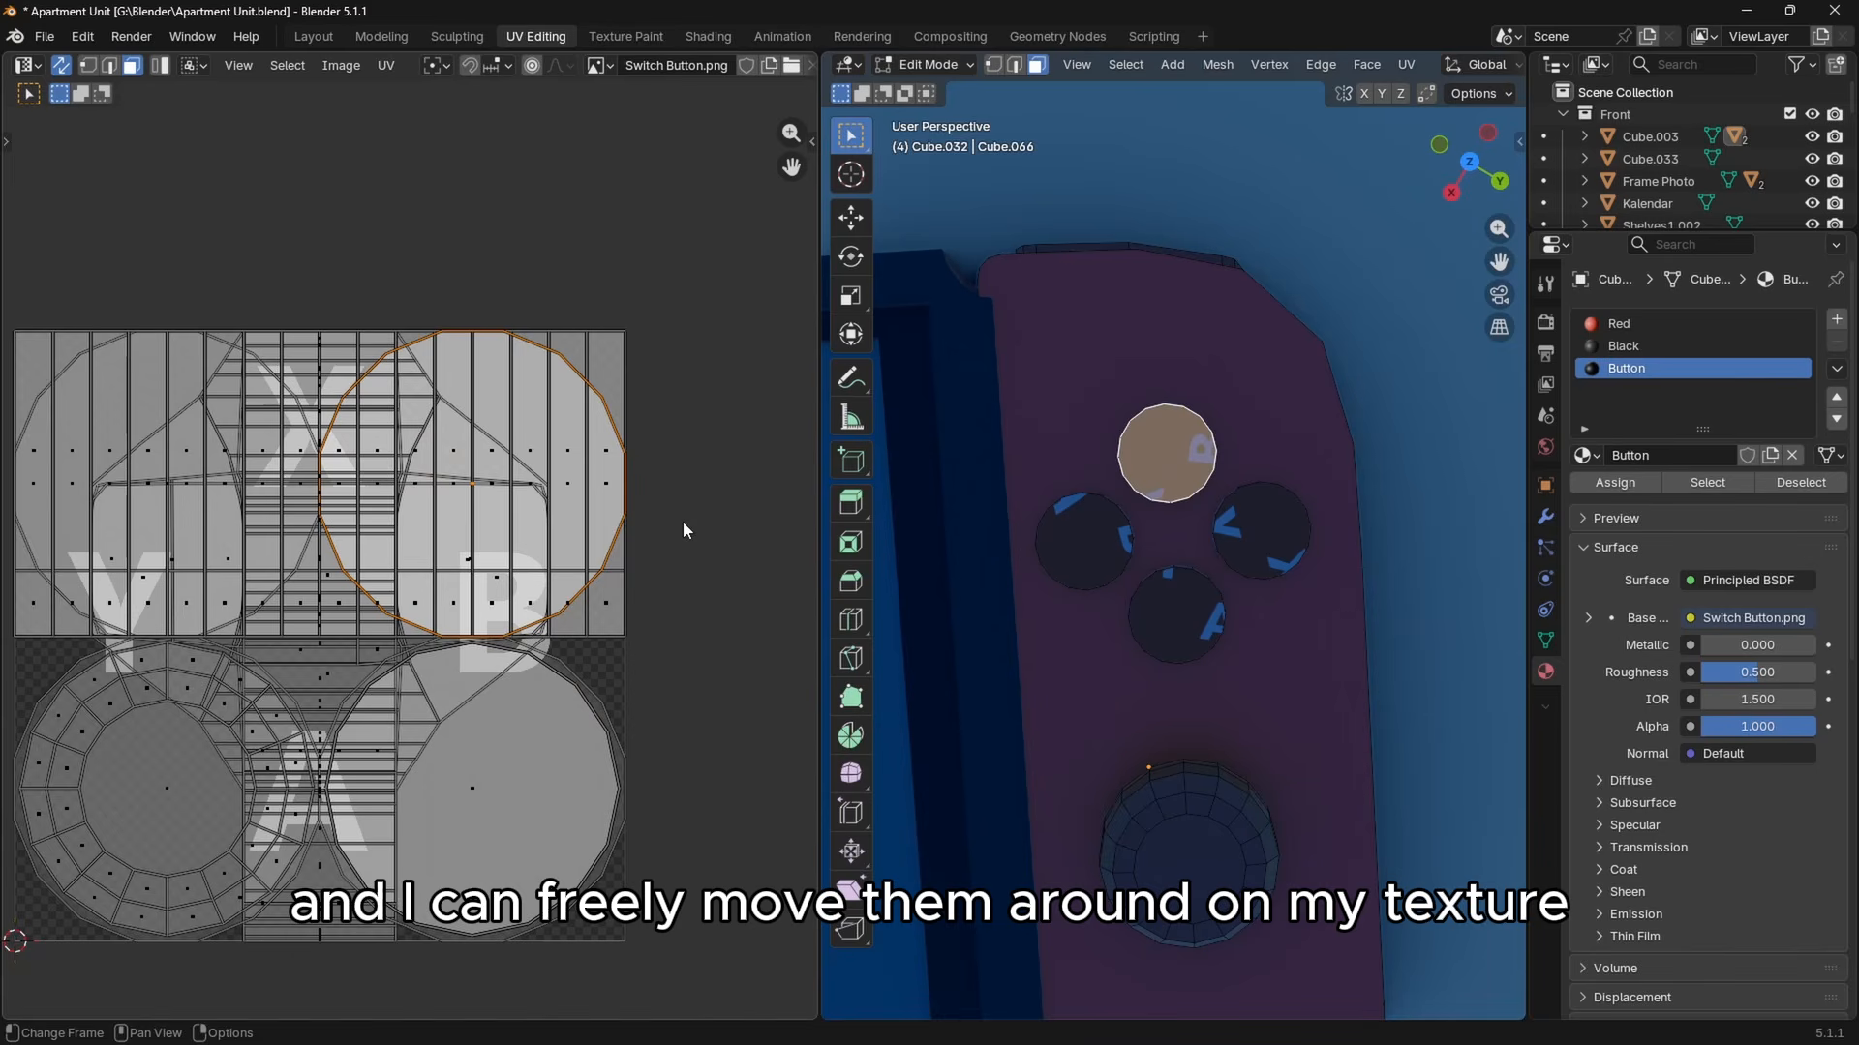
left_click(1130, 523)
key("g")
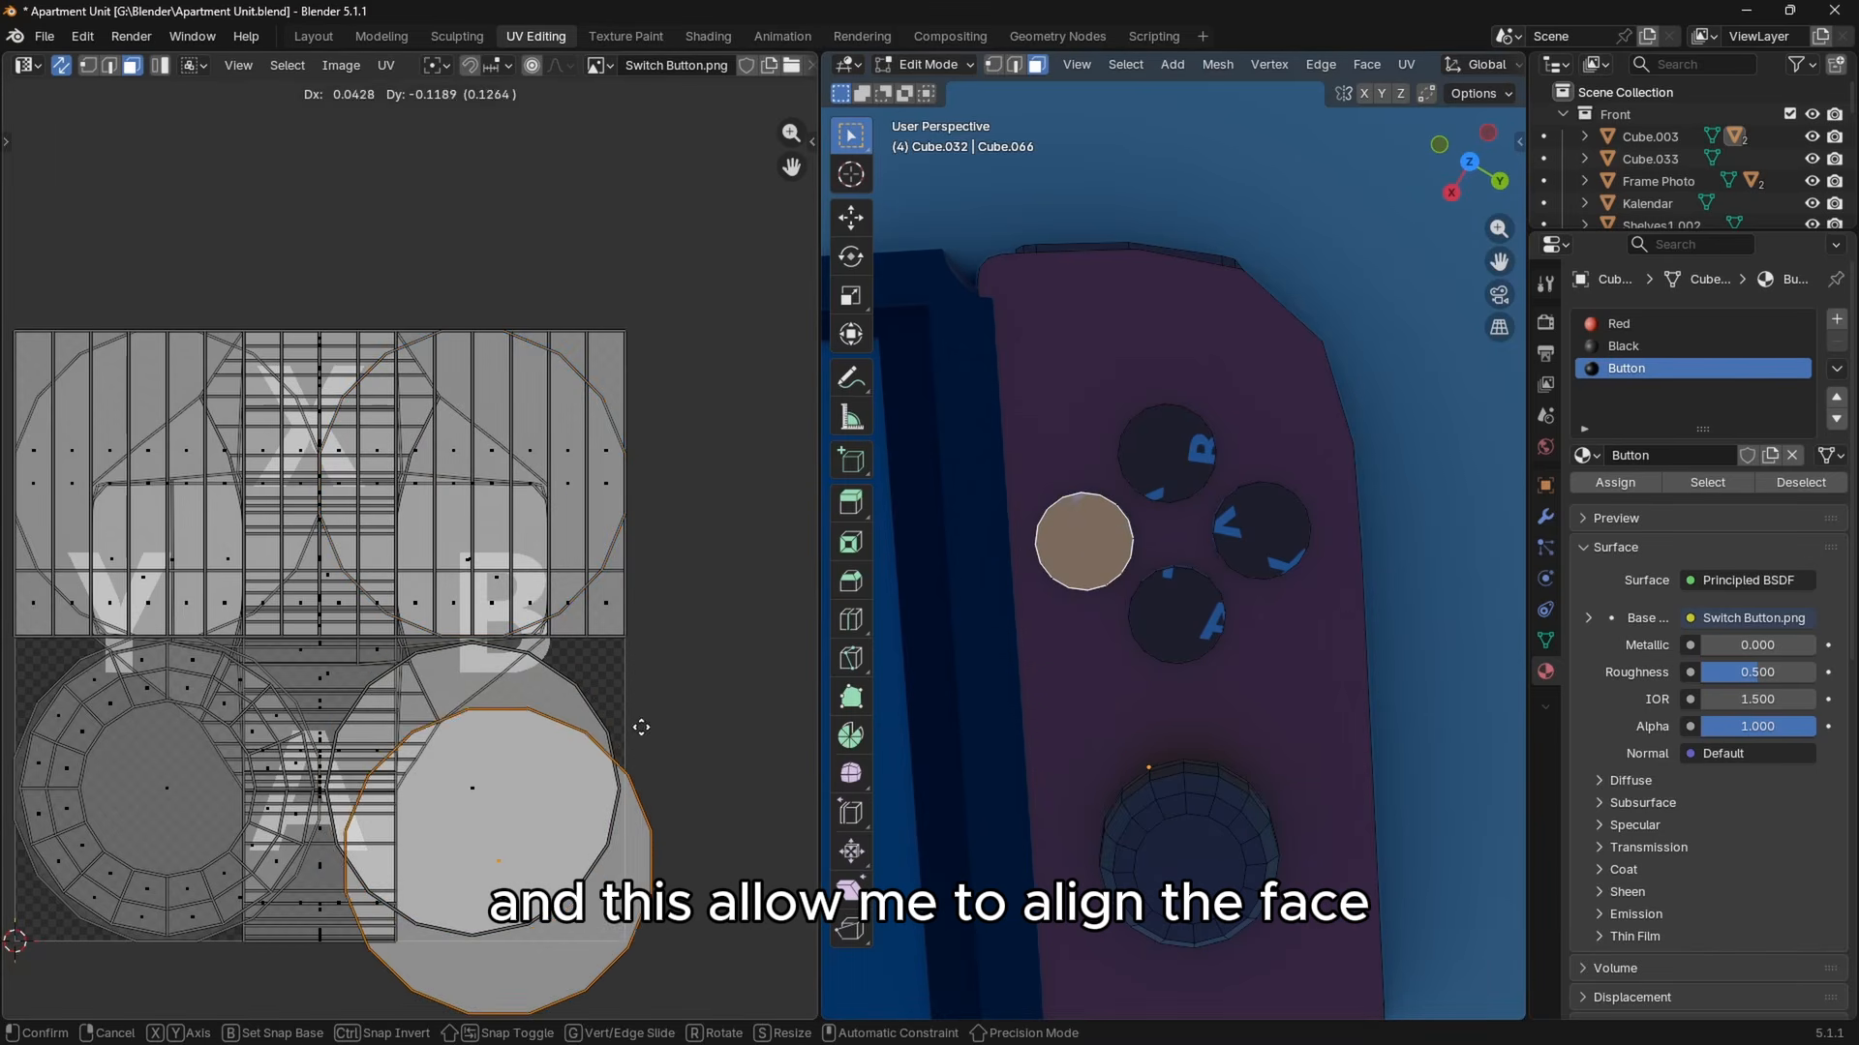
right_click(643, 645)
left_click(530, 400)
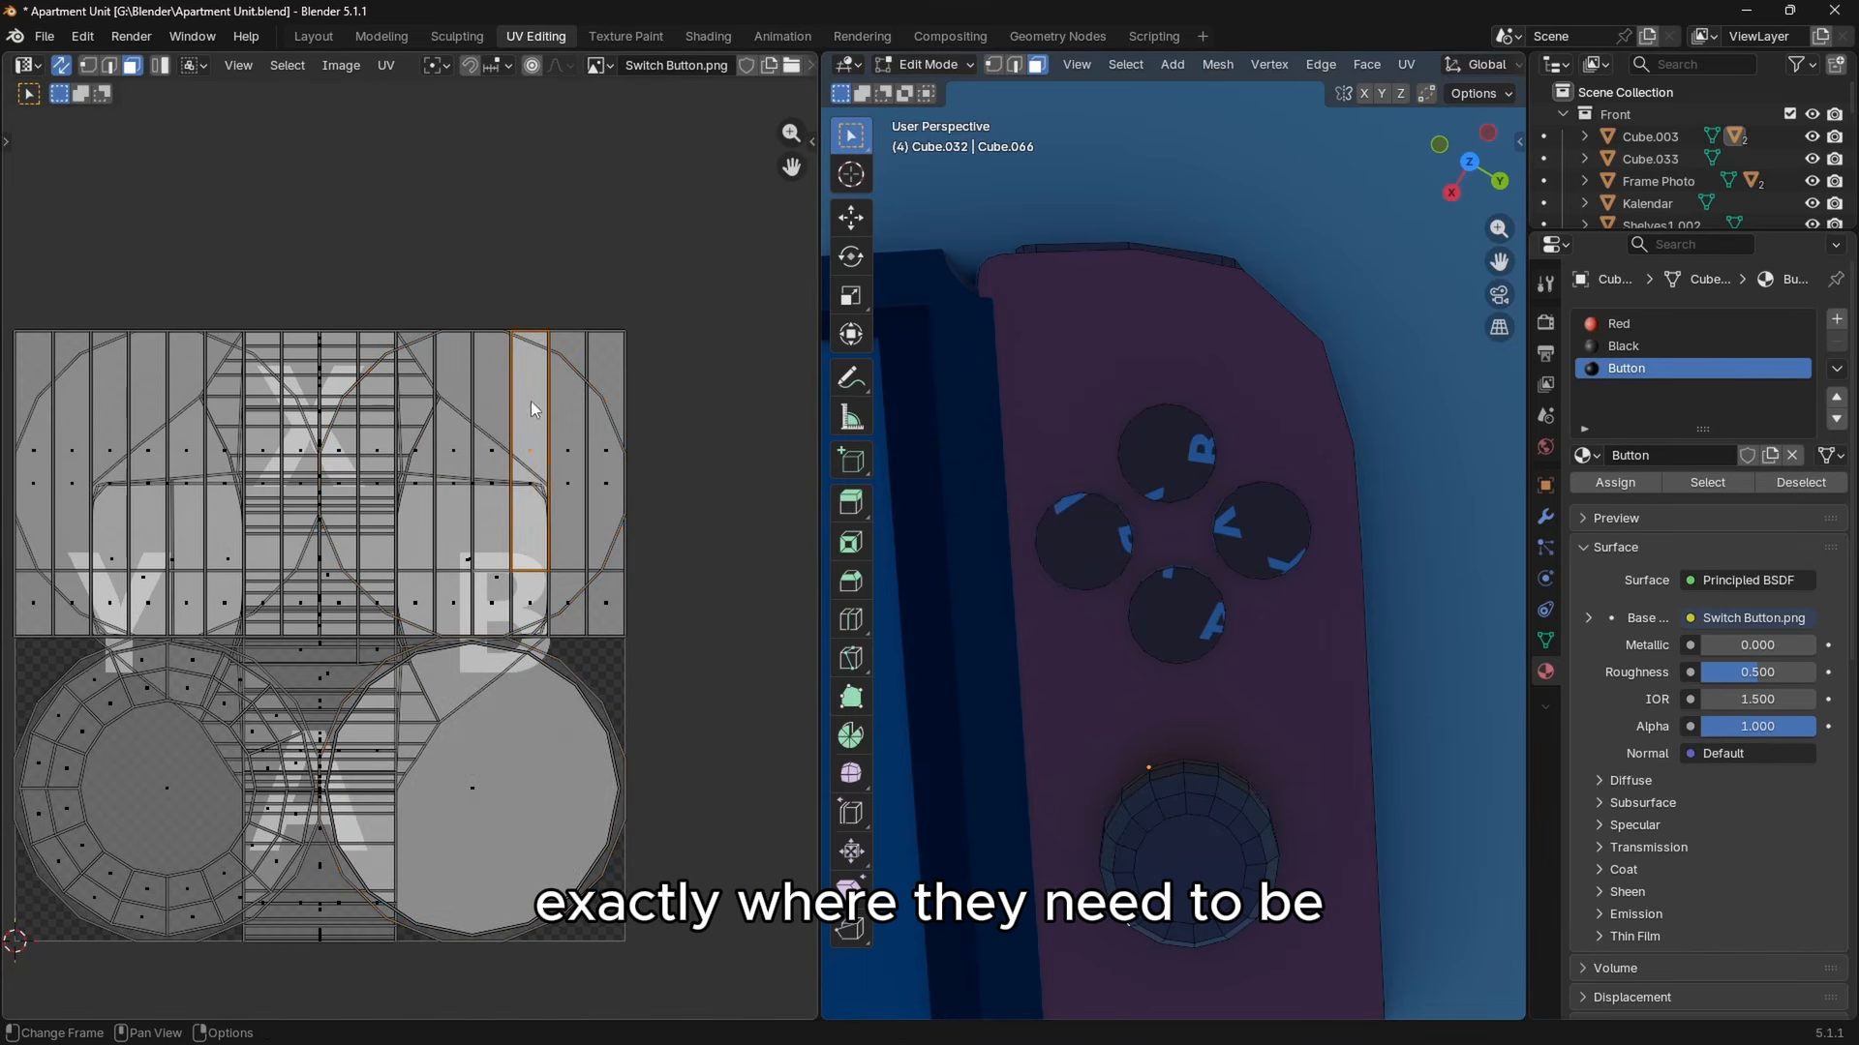
Select the uppermost round button's face, then move and shrink its UV island so it frames the letter X.
left_click(1171, 462)
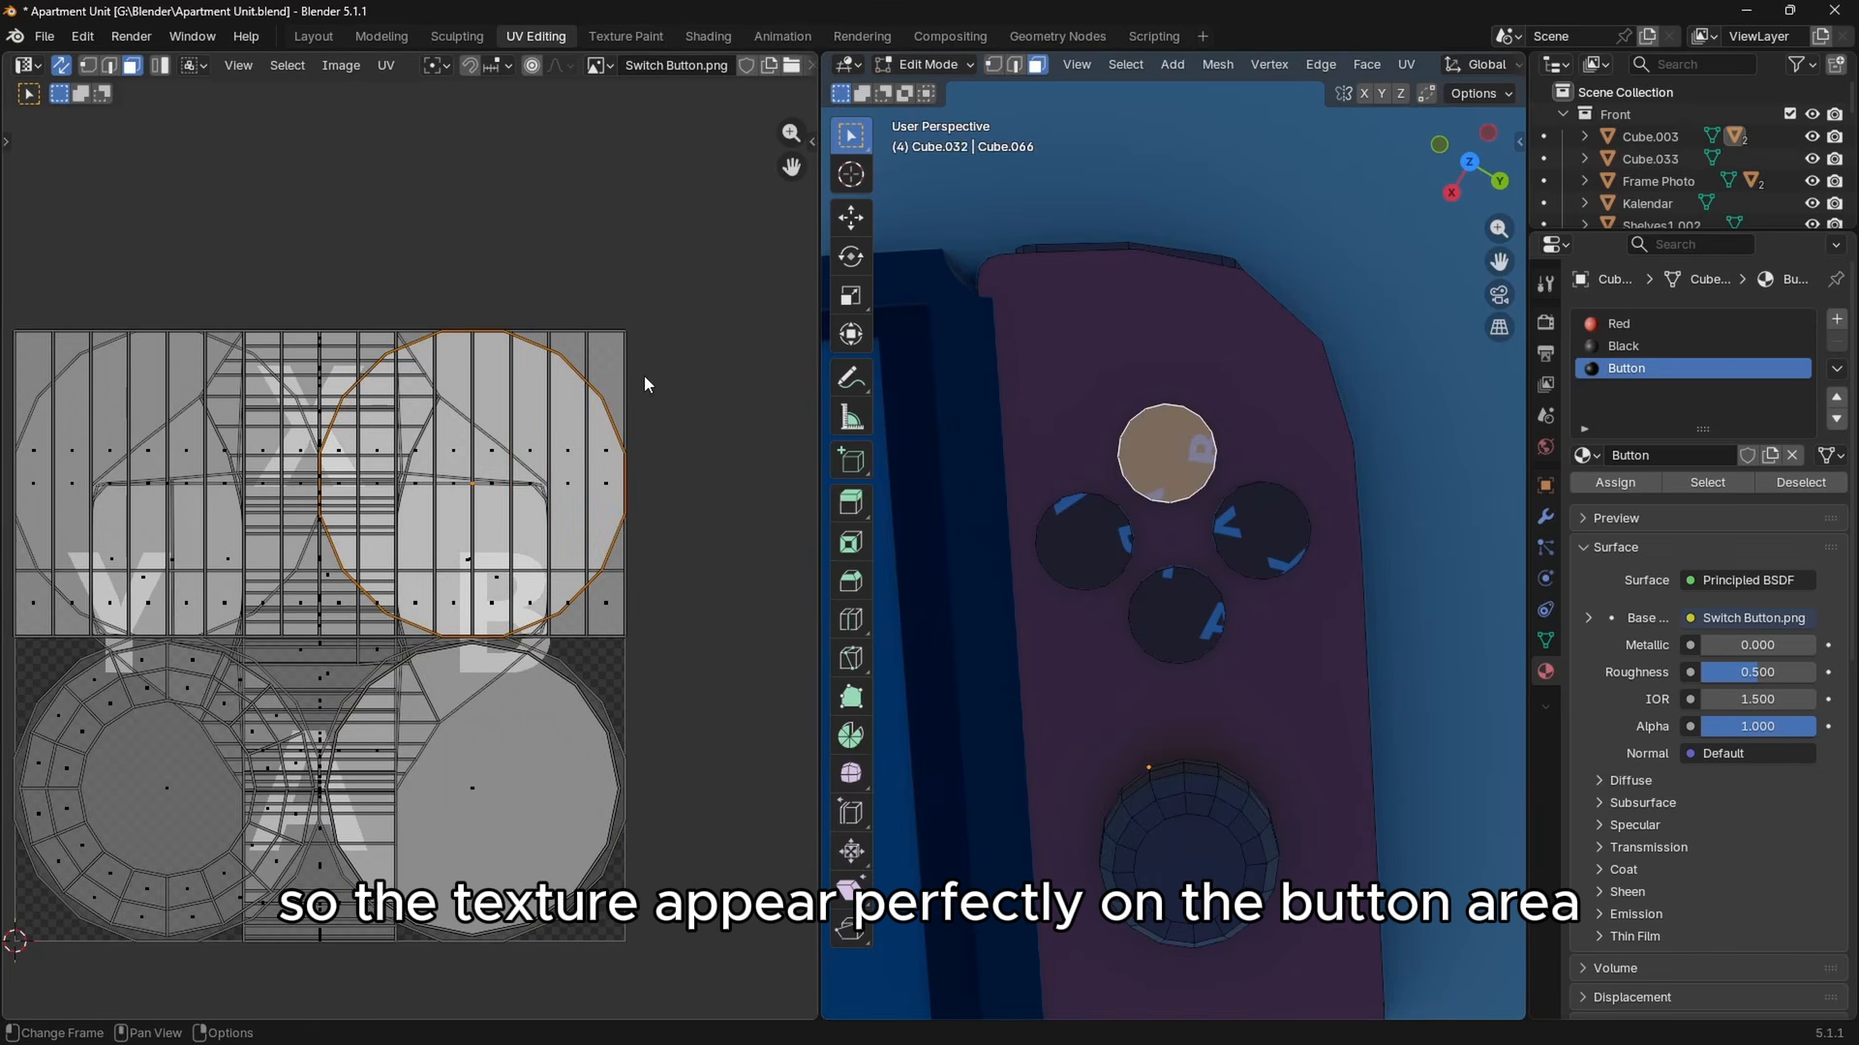
key("g")
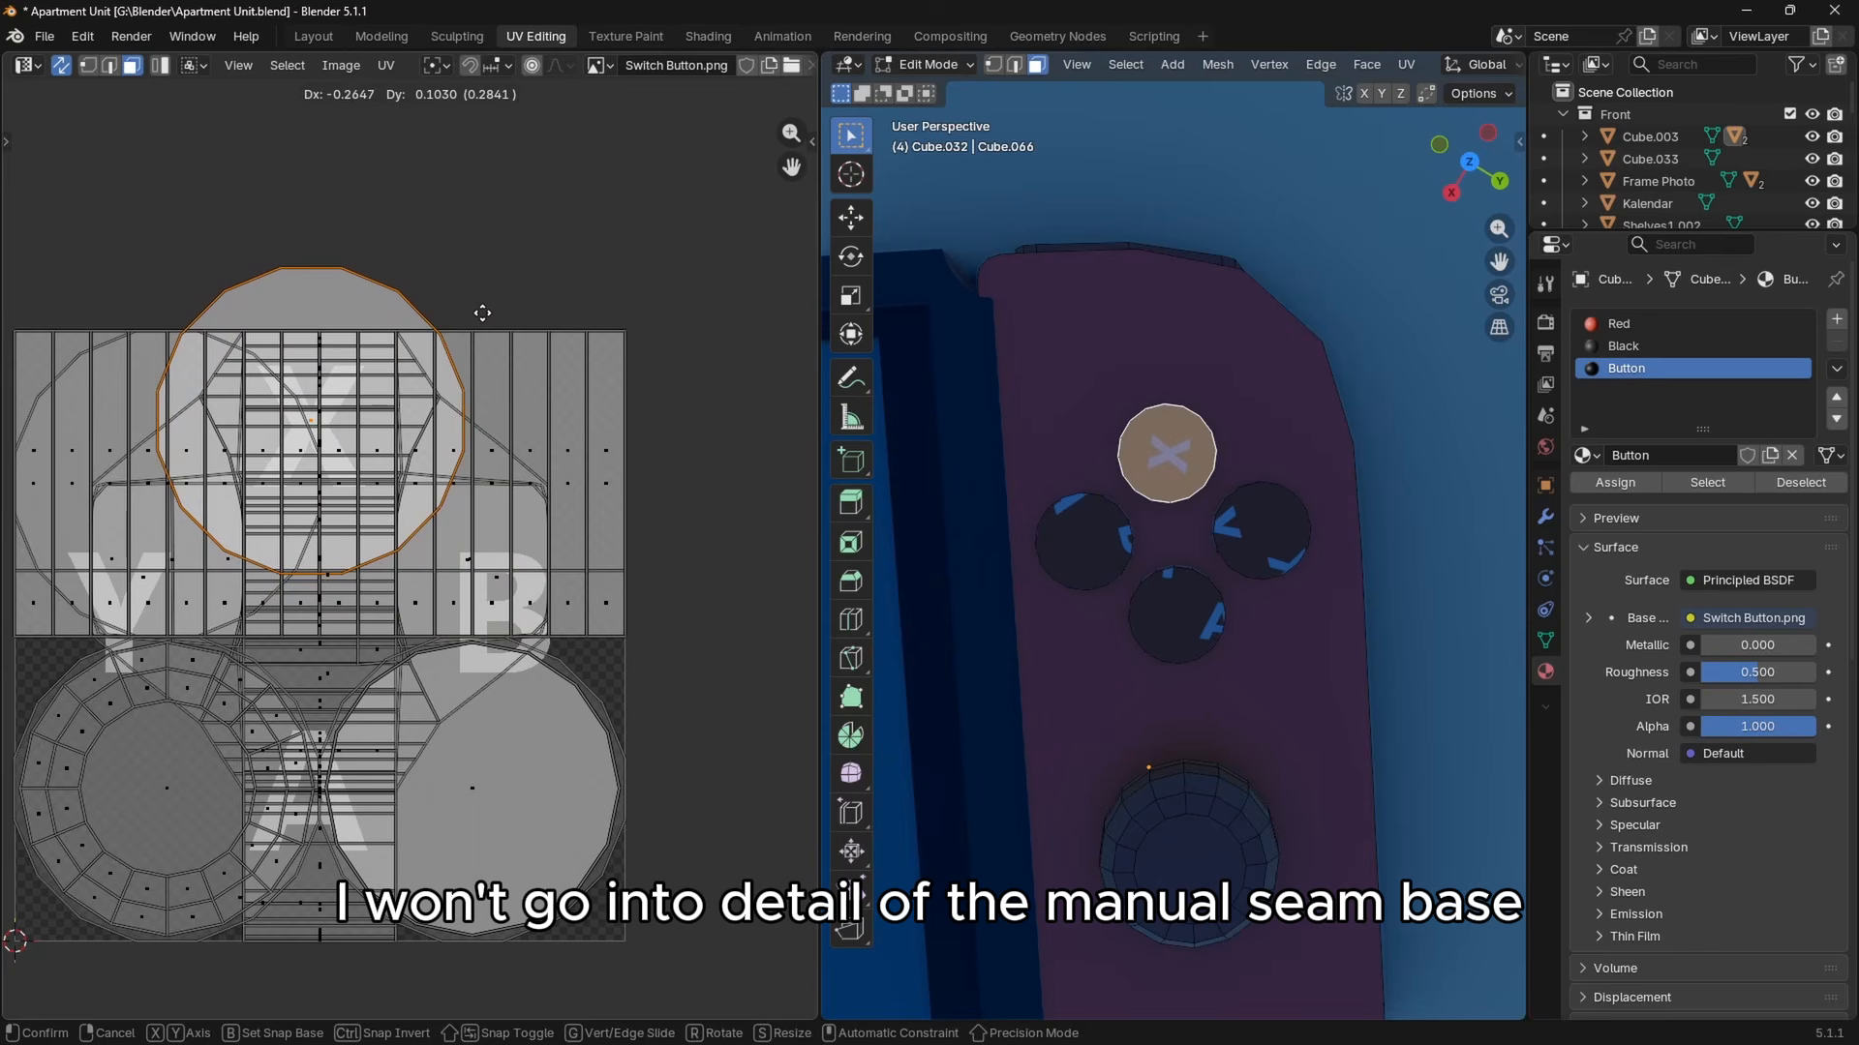
left_click(482, 314)
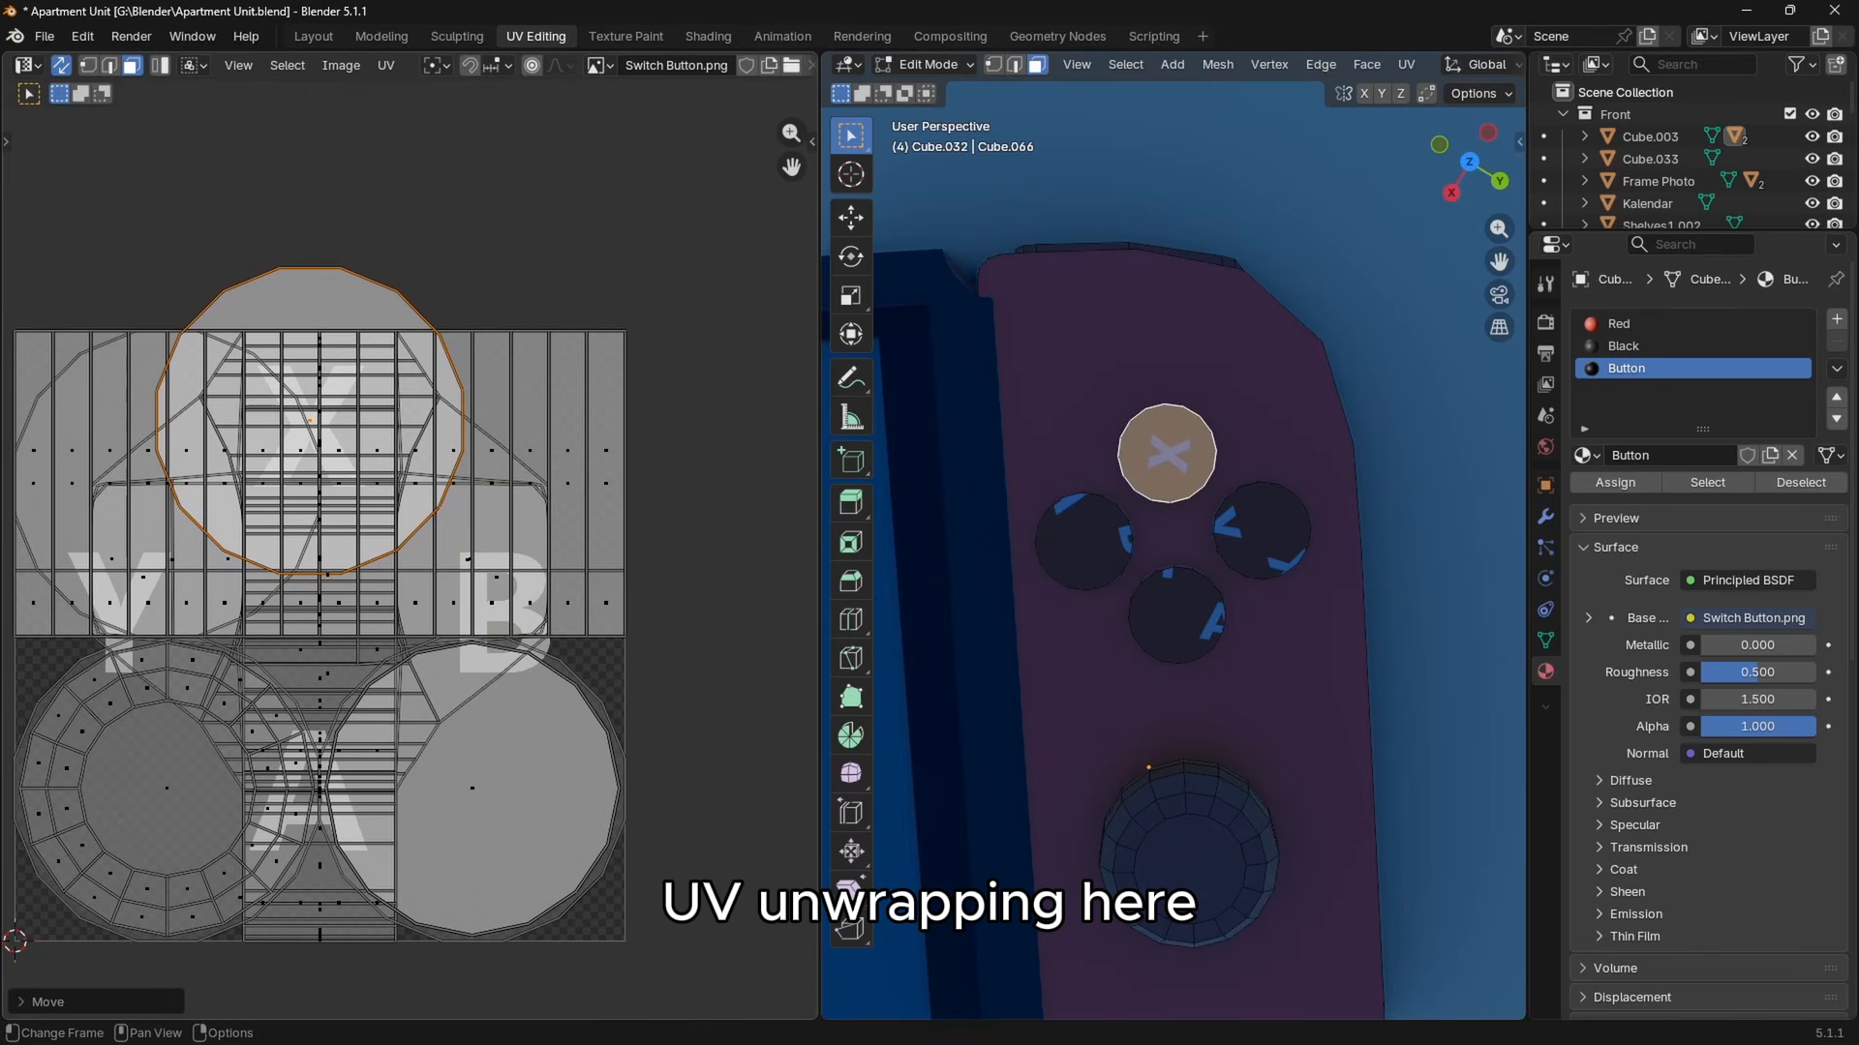
key("s")
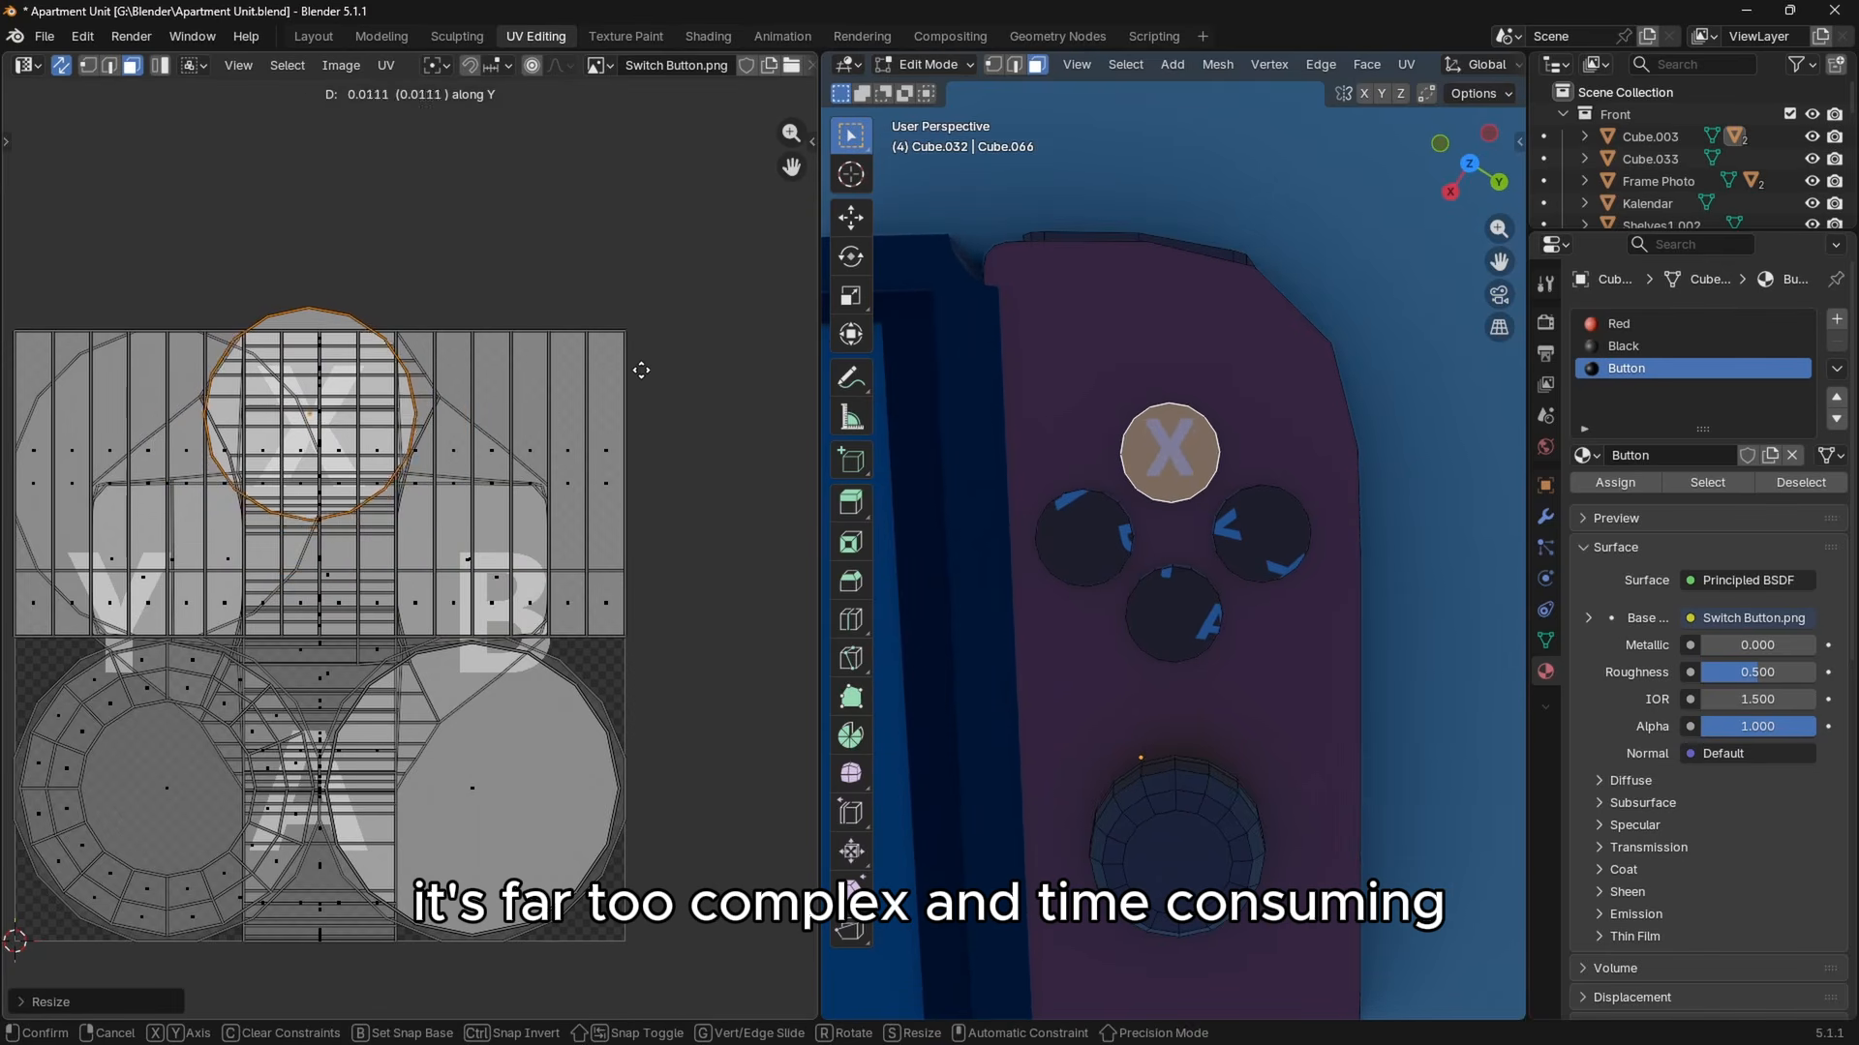
left_click(641, 382)
Fit the UV island of the button face nearest the controller's outer edge around the letter B, shrinking it and rotating about -84.5 degrees.
left_click(1256, 532)
key("g")
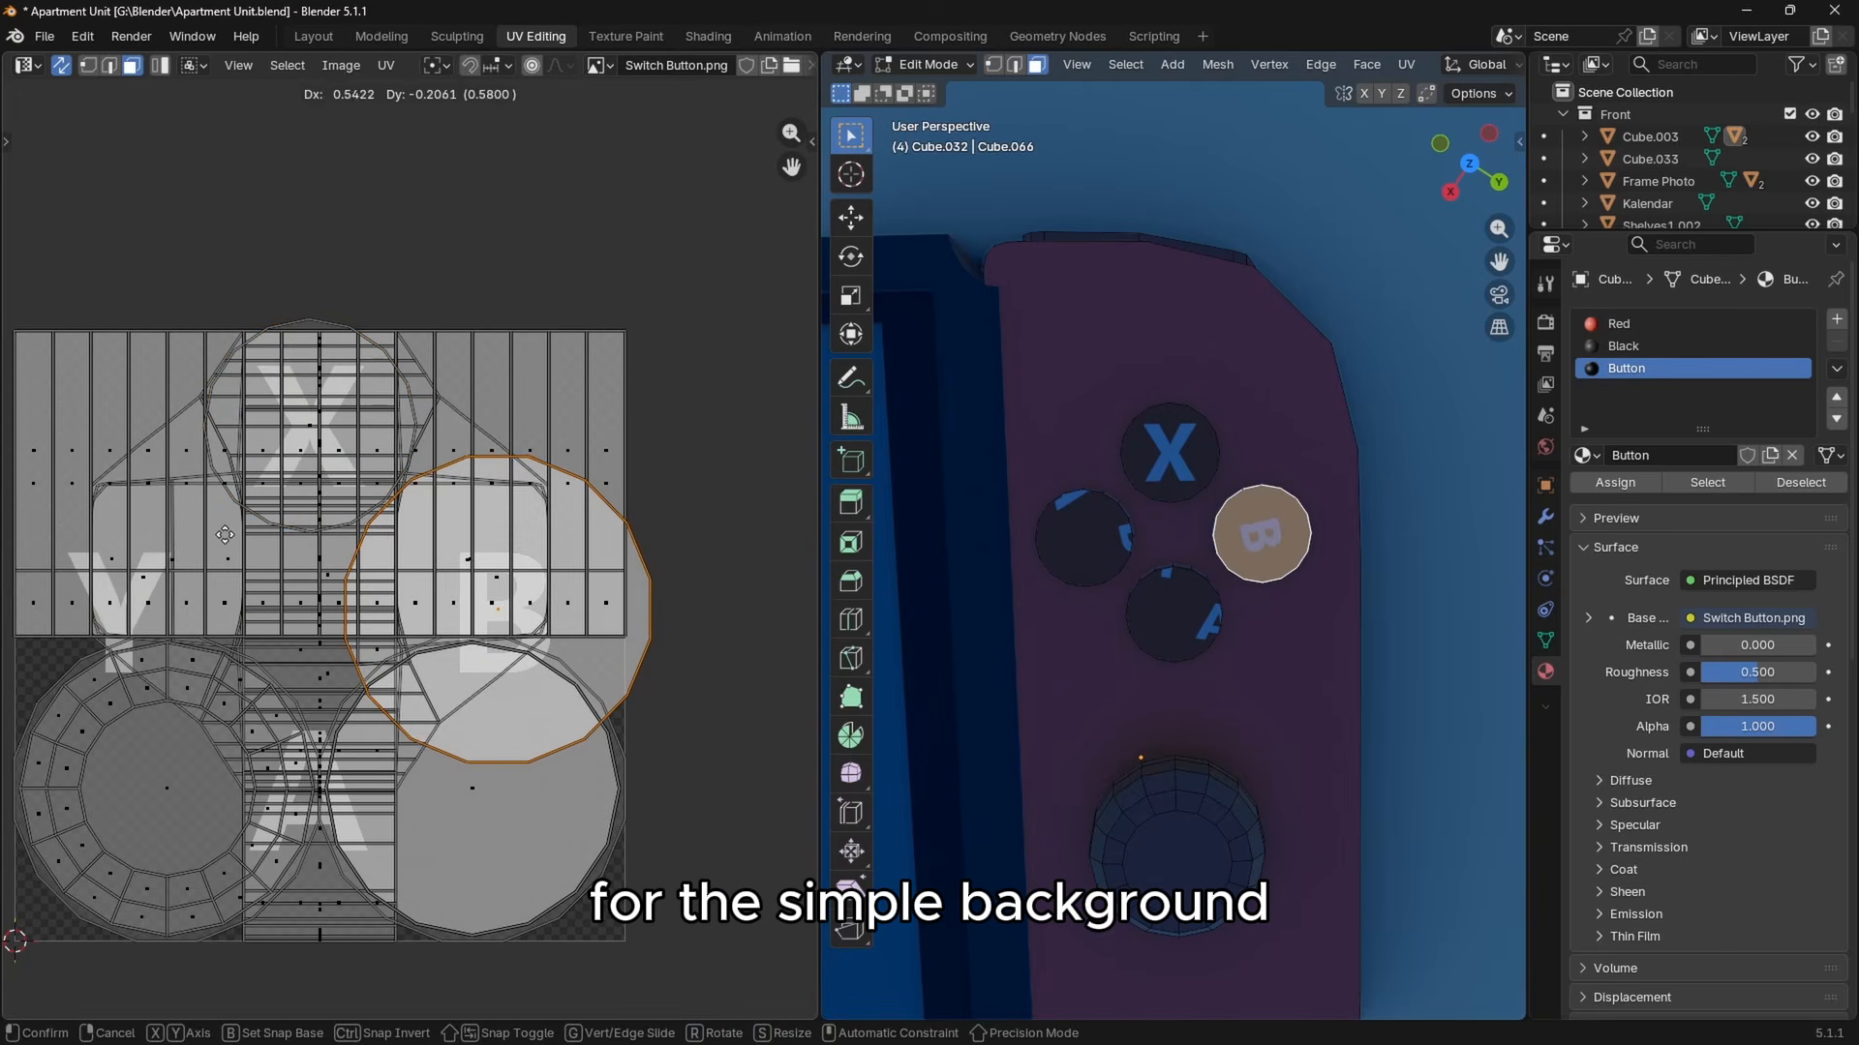
left_click(224, 535)
key("s")
left_click(647, 539)
key("r")
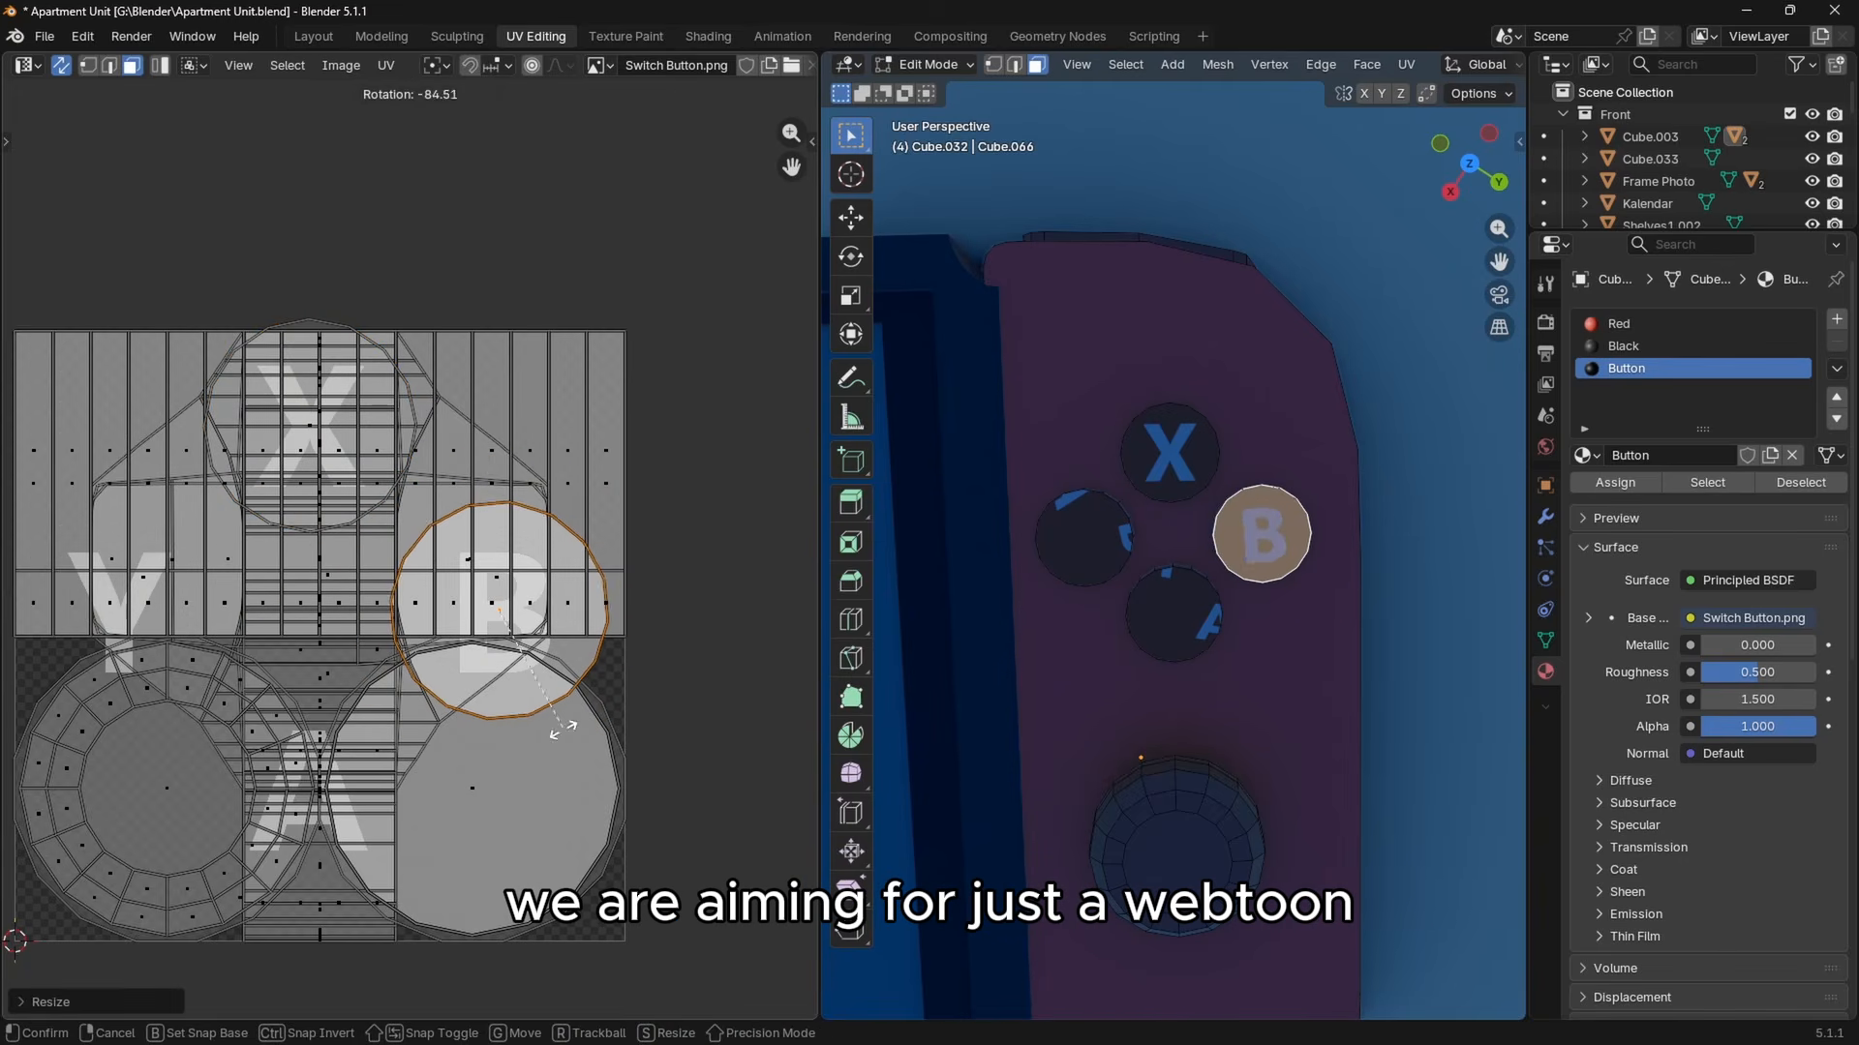
left_click(565, 727)
Fit the lowest round button face's UV island over the letter A and rotate it until the letter stands upright.
left_click(1173, 615)
key("g")
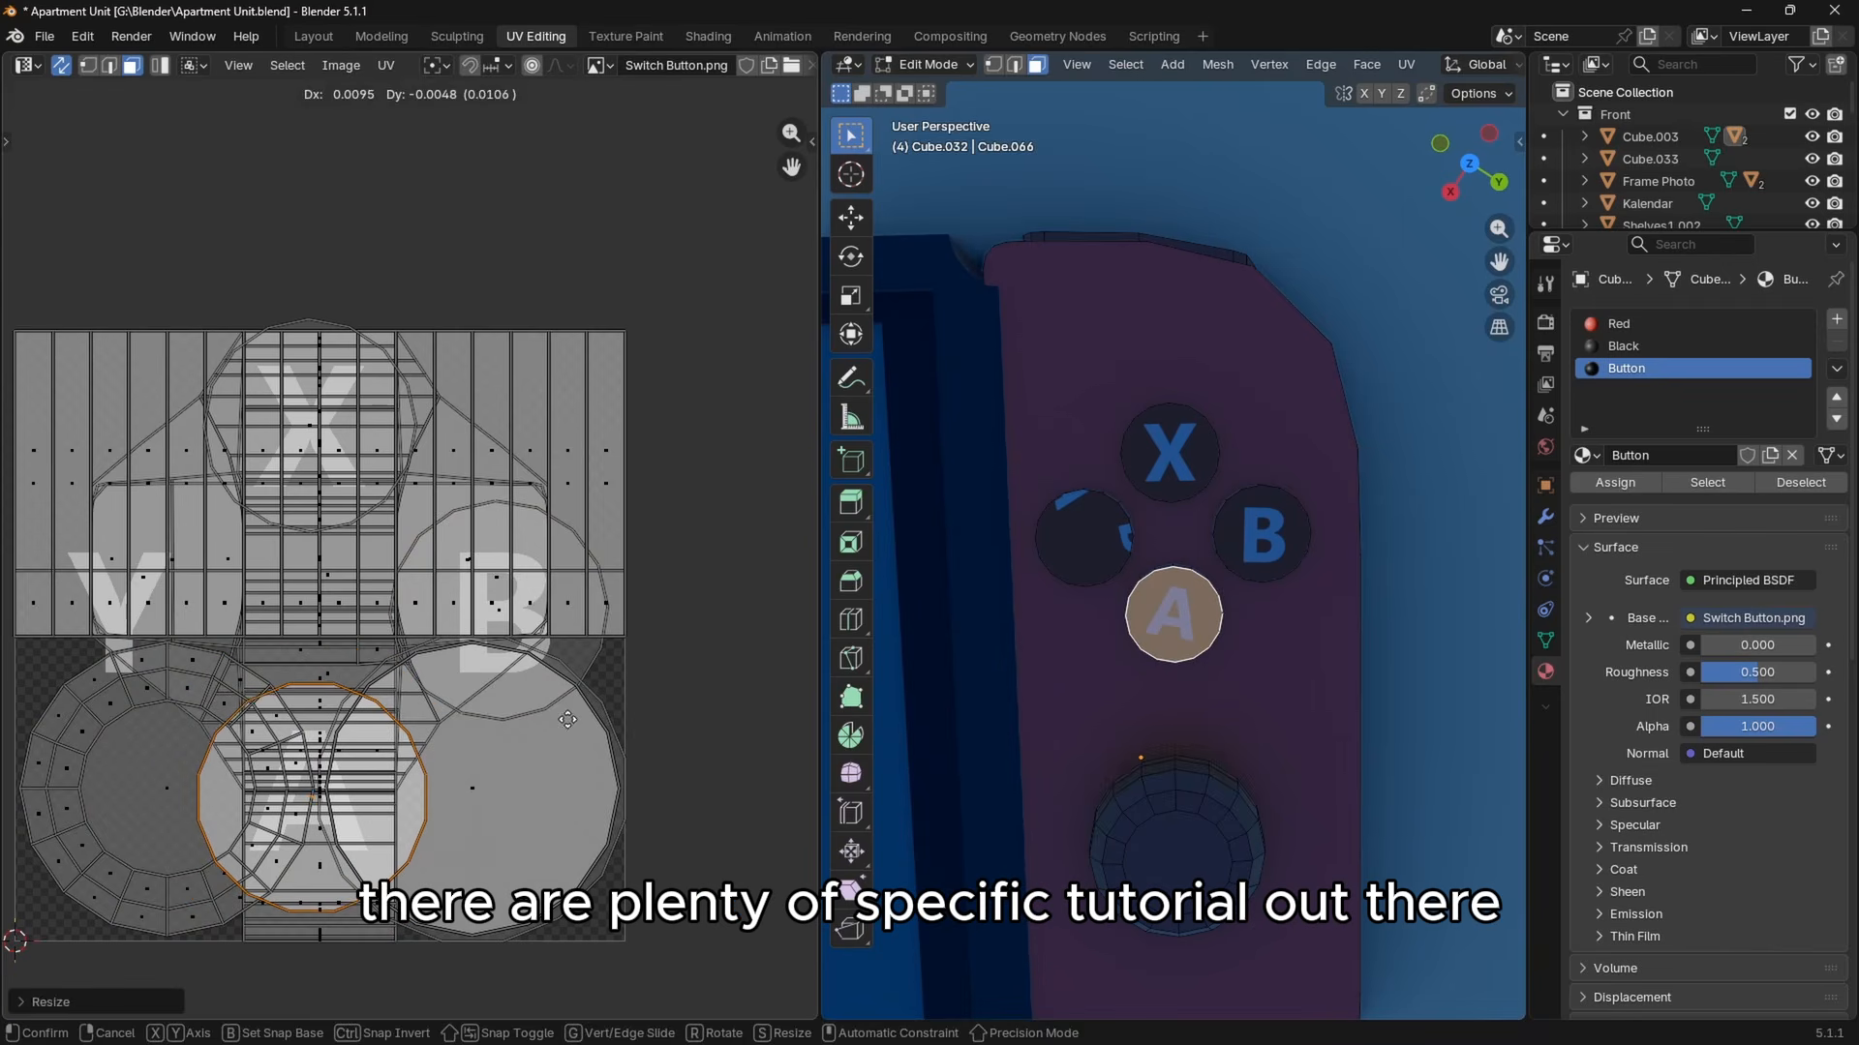
left_click(565, 719)
key("r")
left_click(528, 770)
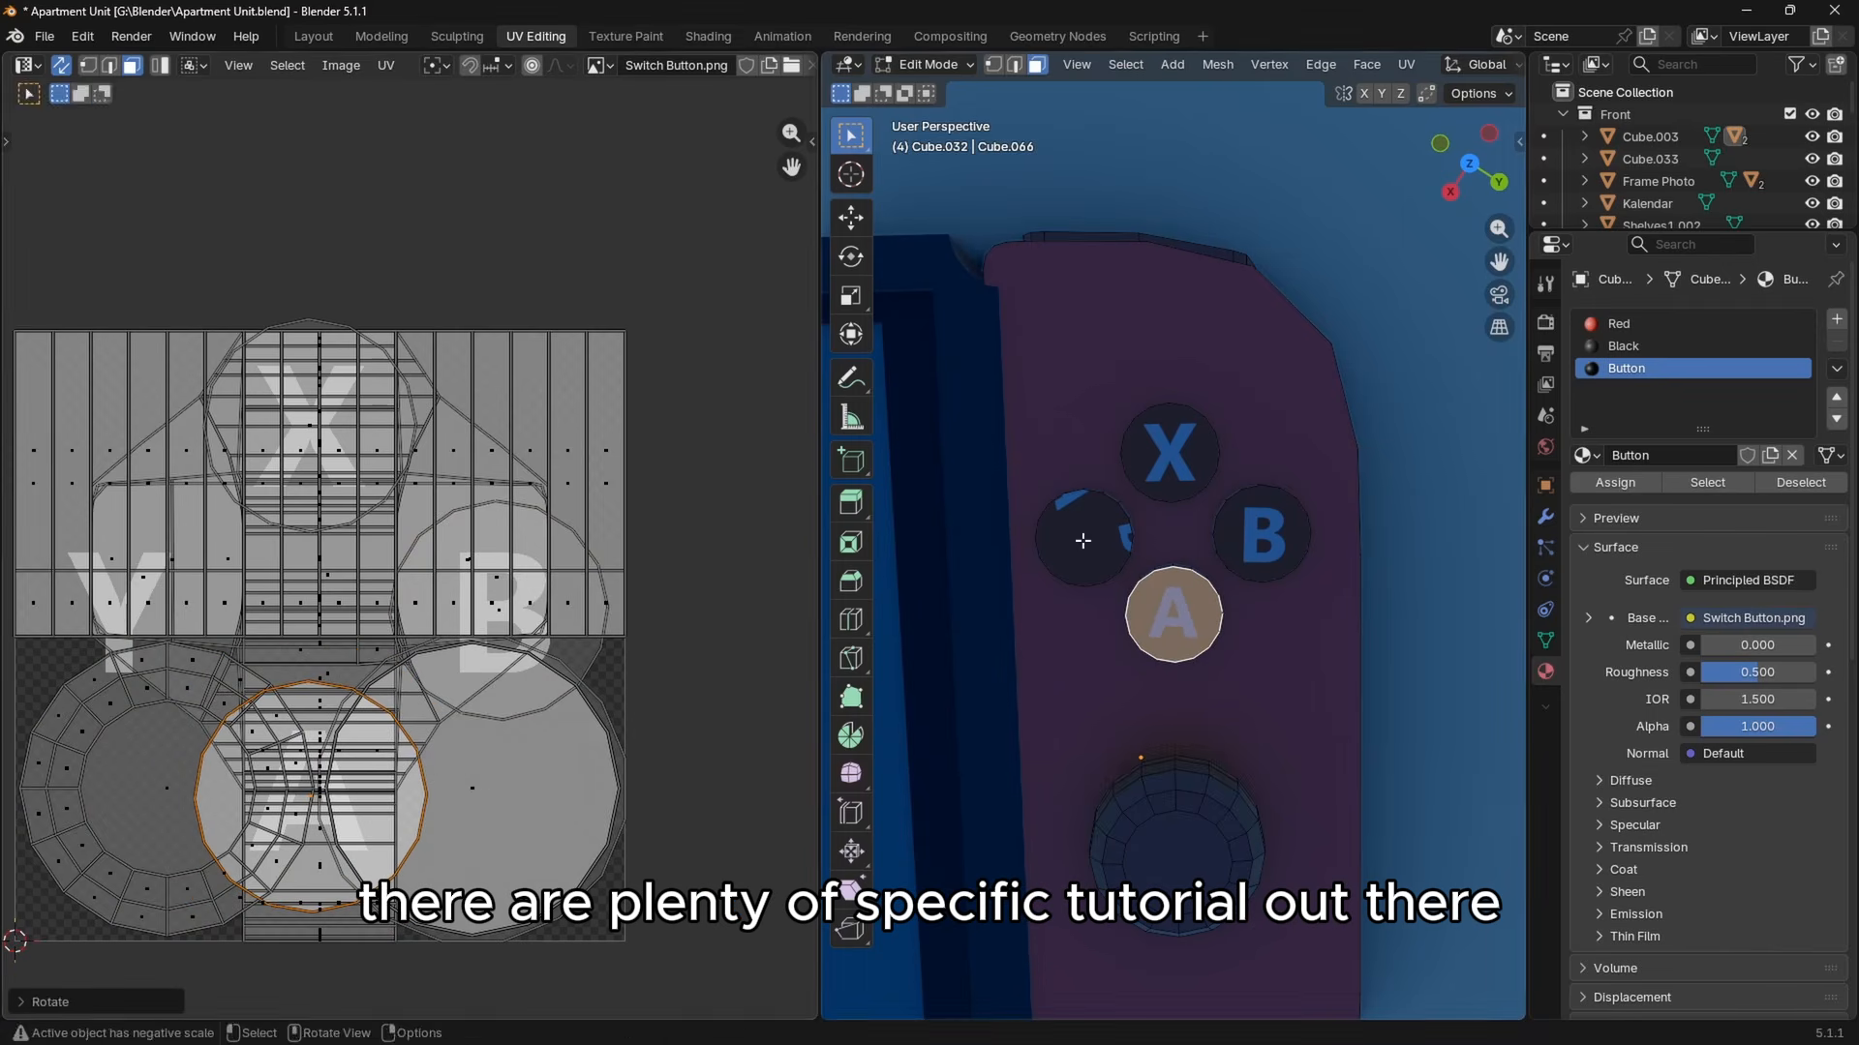
Select the remaining round button face beside the console body and place its UV island over the letter Y.
left_click(1084, 538)
key("r")
left_click(160, 737)
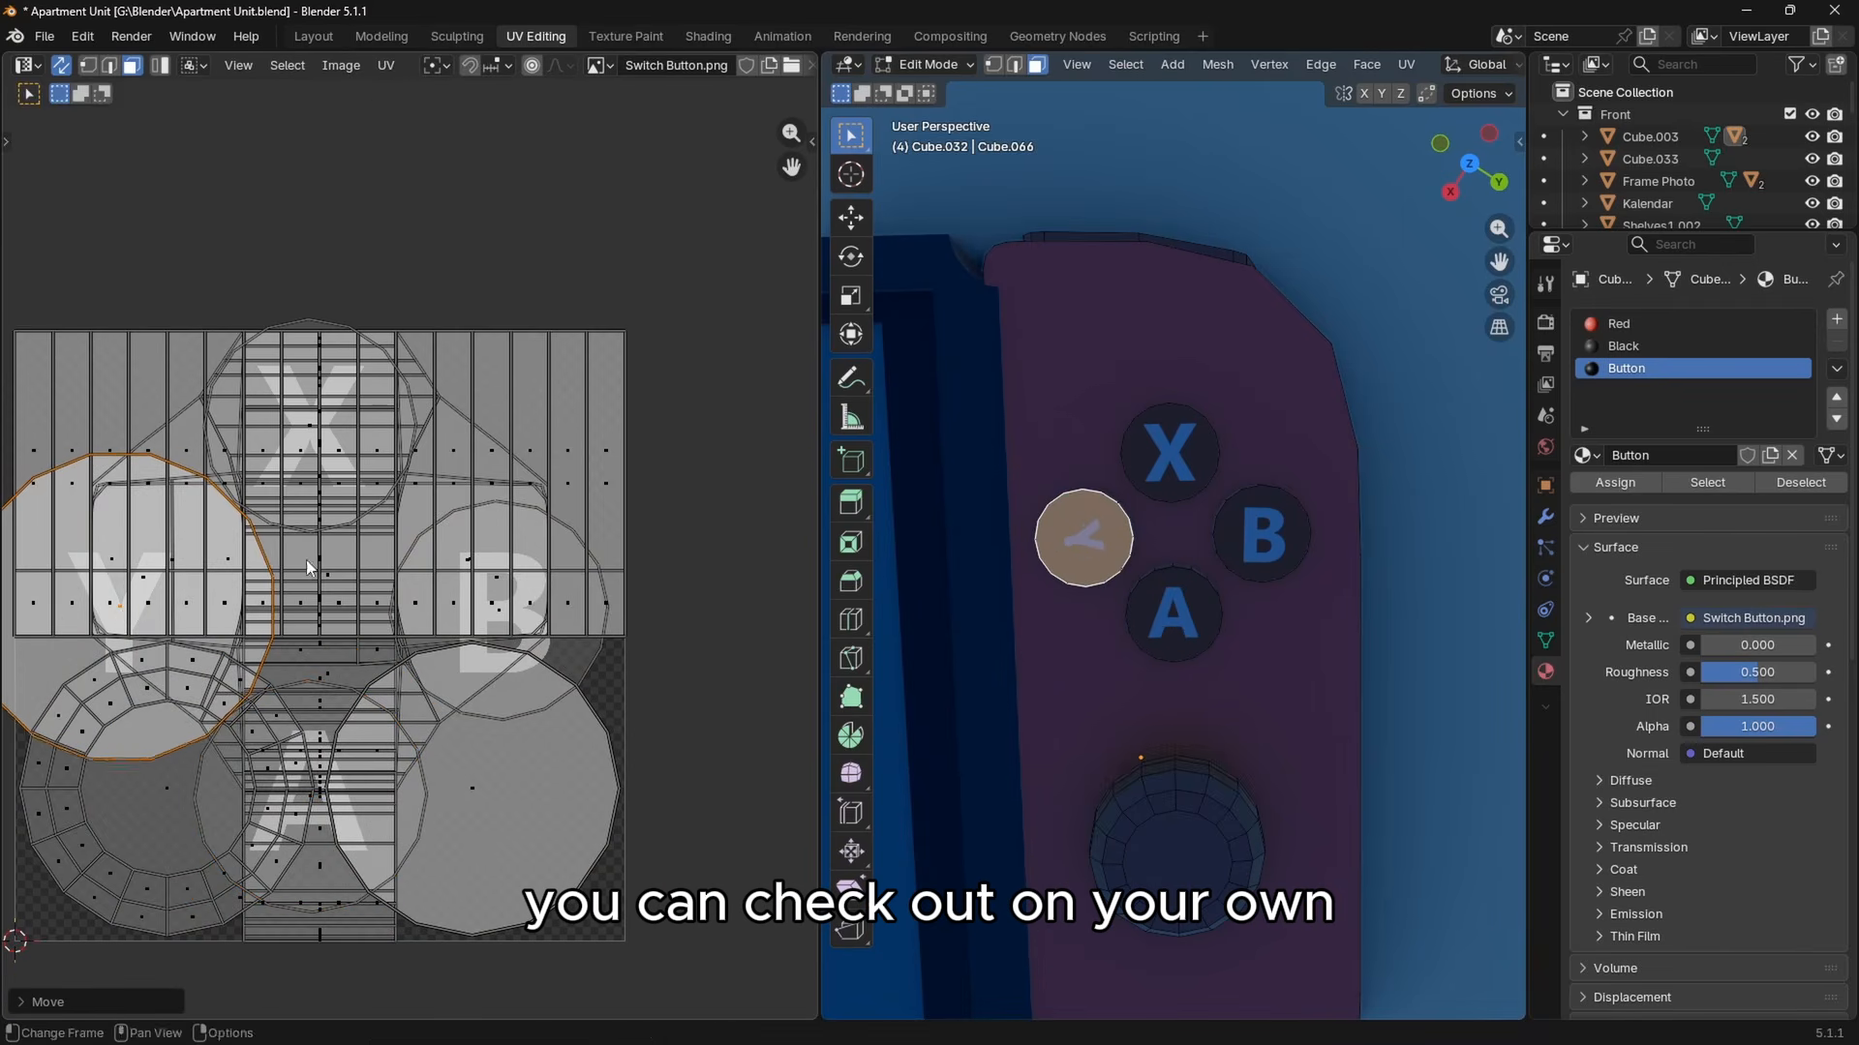
right_click(151, 764)
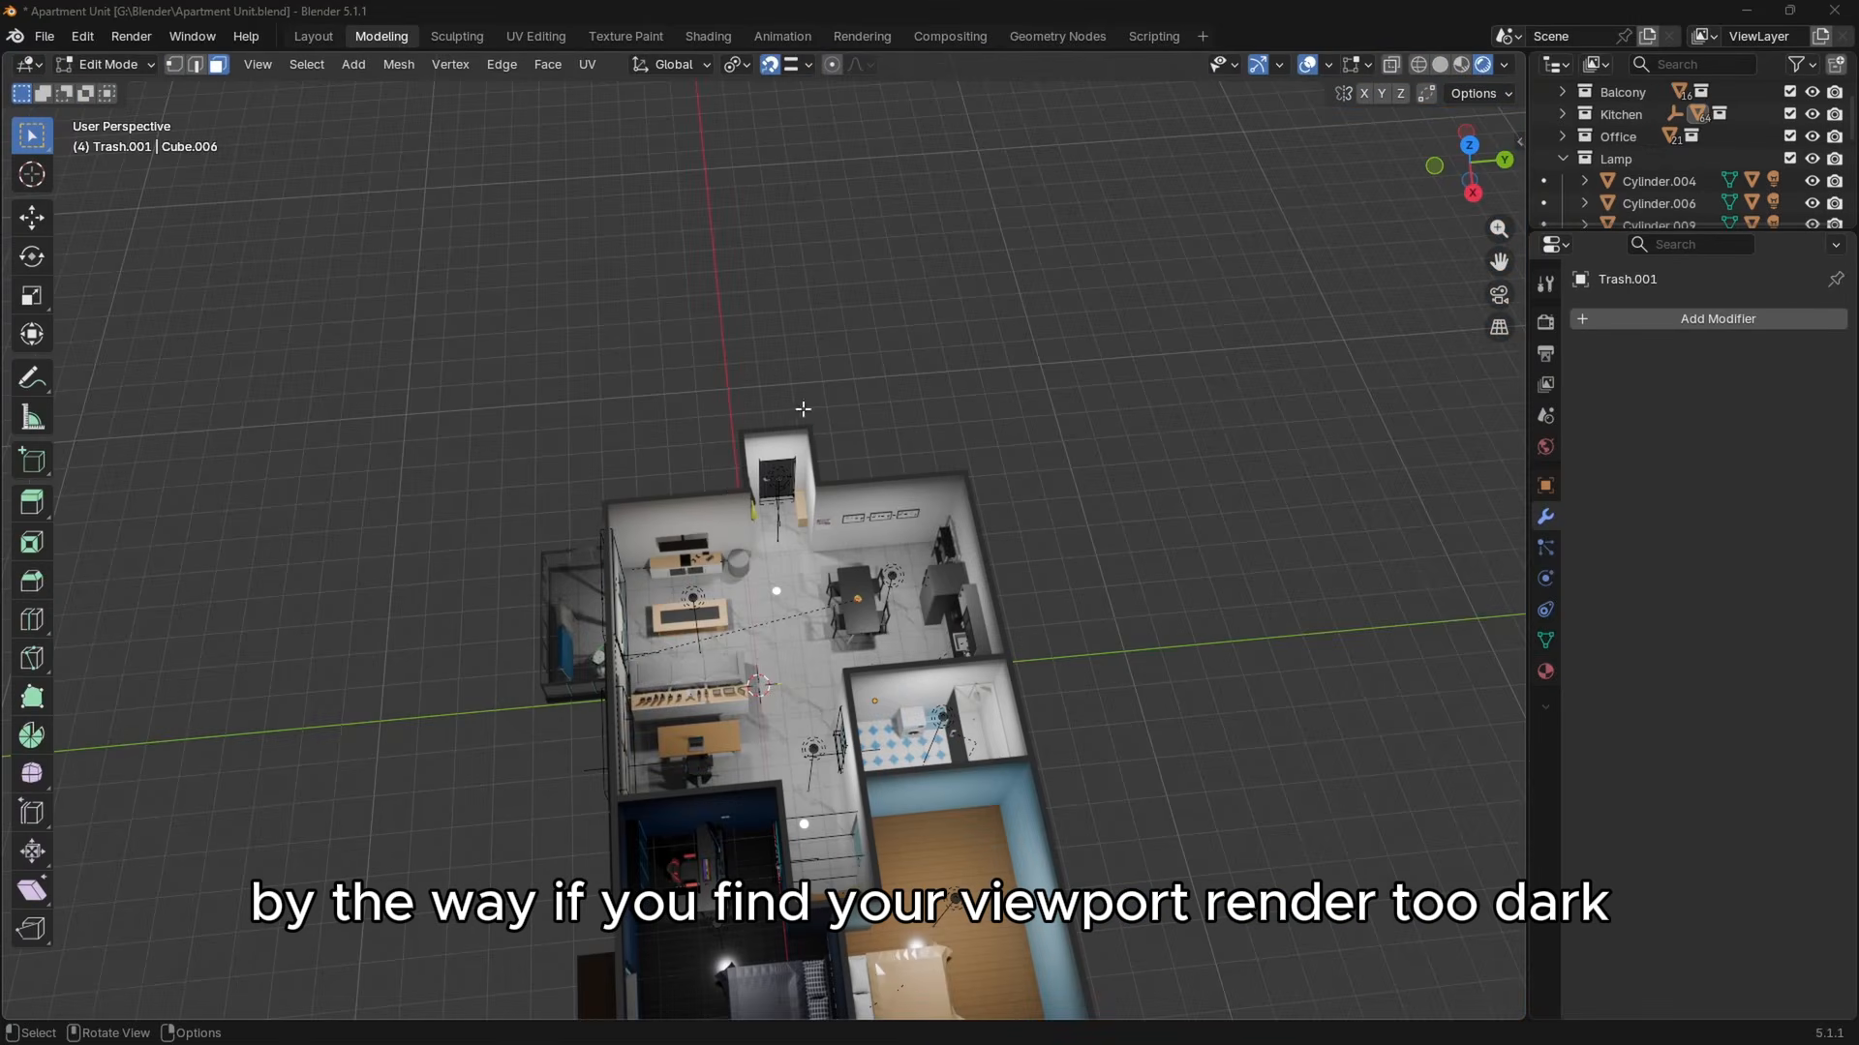
Toggle the Lamp collection off and on to compare the living room with and without its lights.
scroll(803, 409, "up", 9)
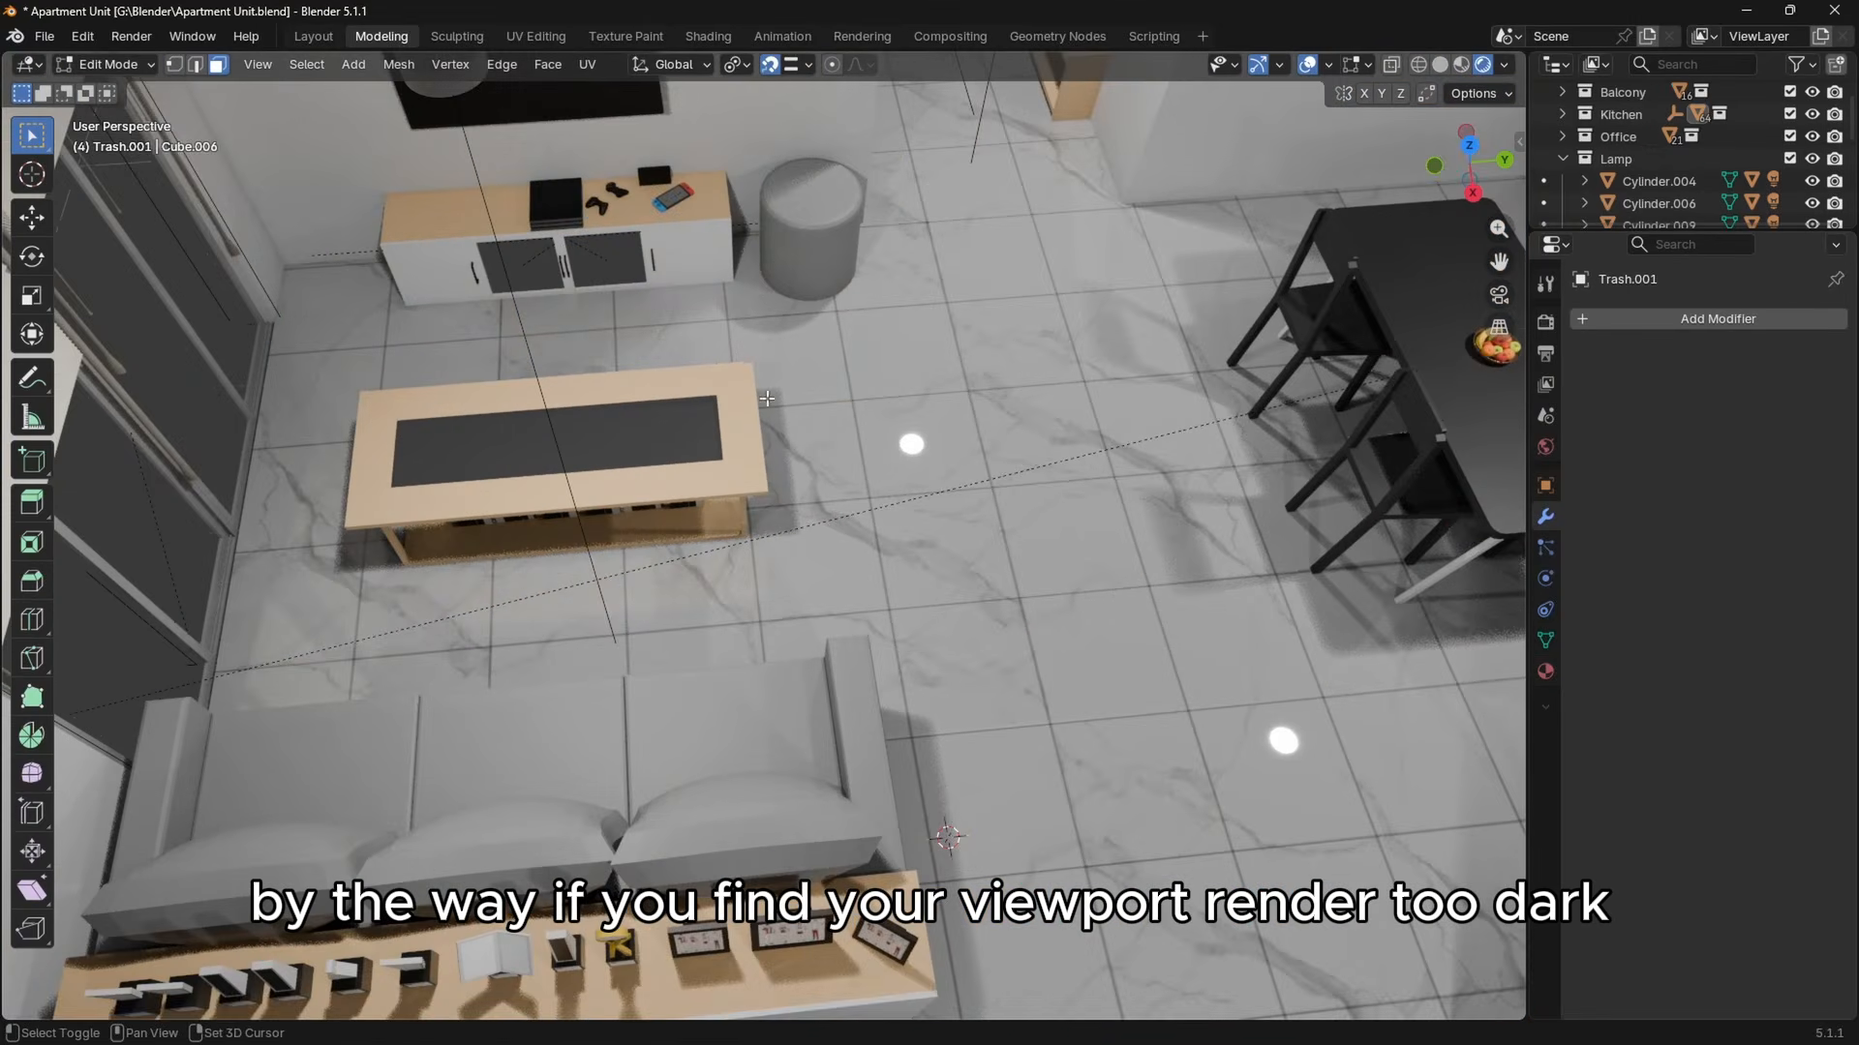
middle_click_drag(766, 398, 857, 716, "shift")
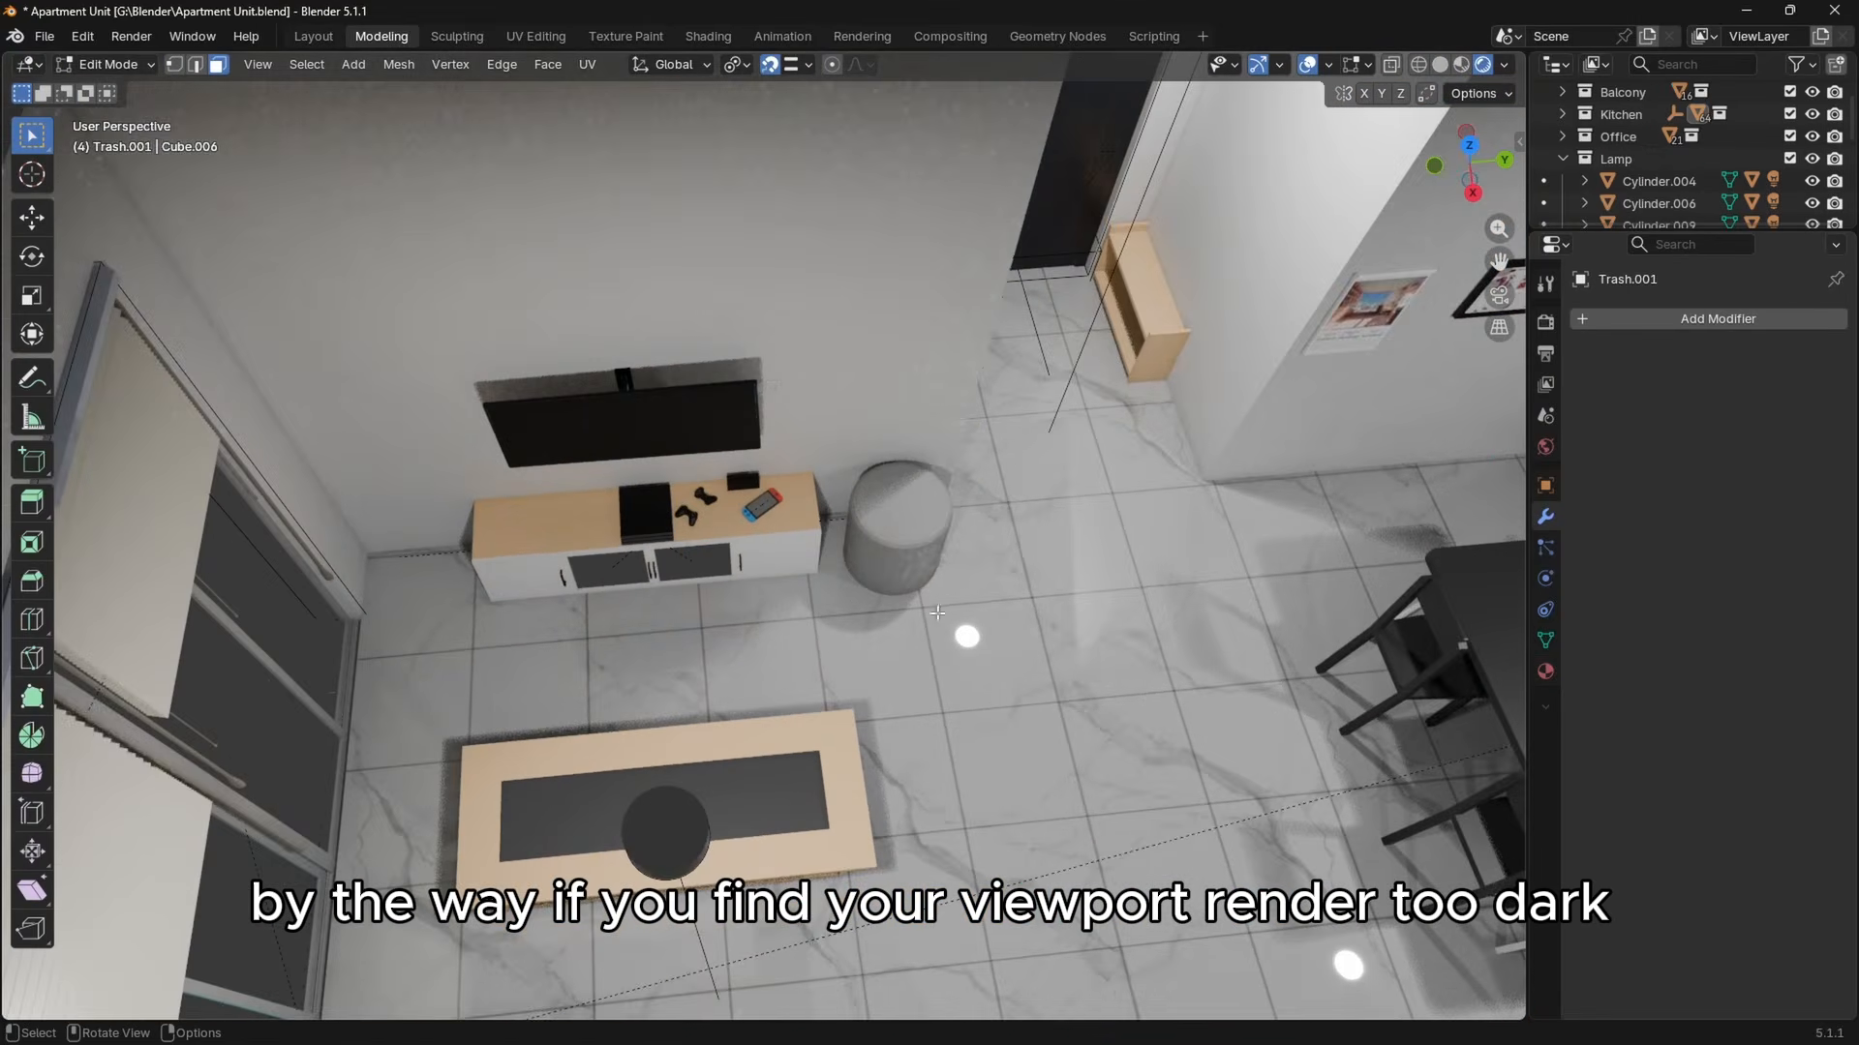
scroll(871, 678, "down", 5)
middle_click_drag(1002, 624, 1482, 452)
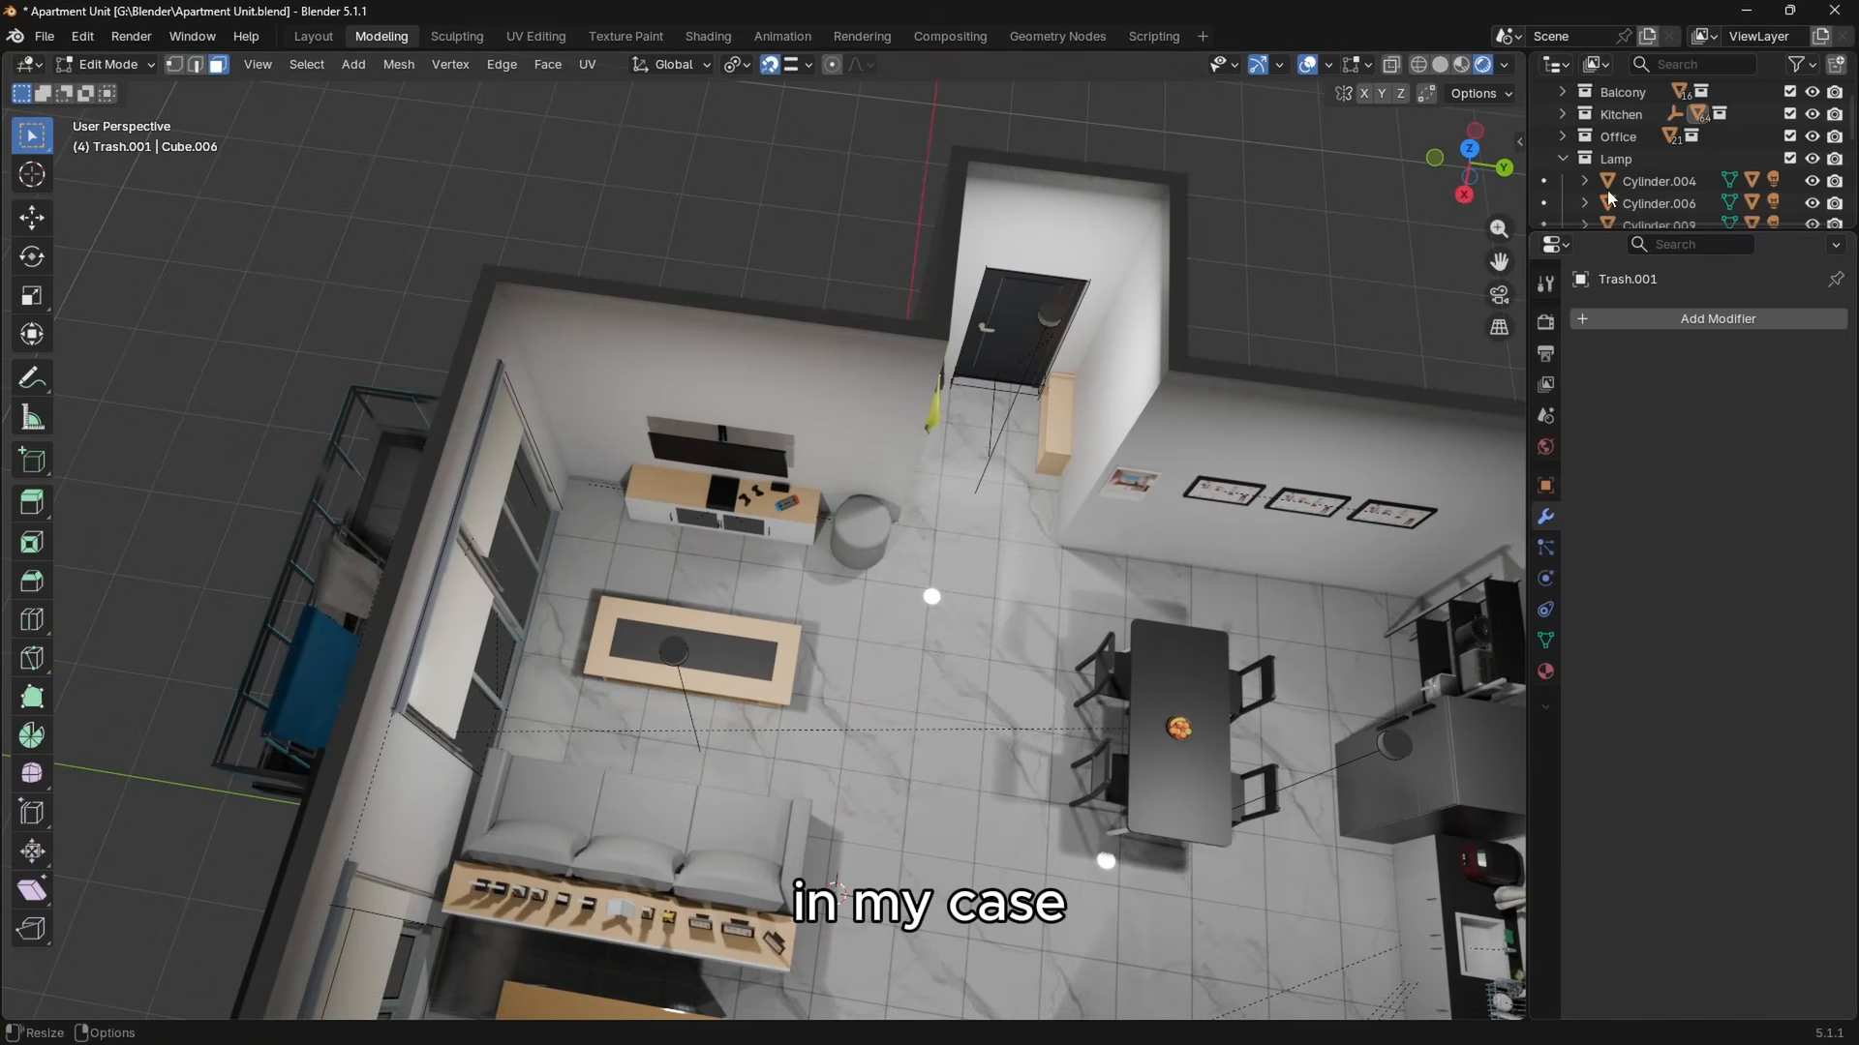
left_click(1562, 159)
left_click(1790, 159)
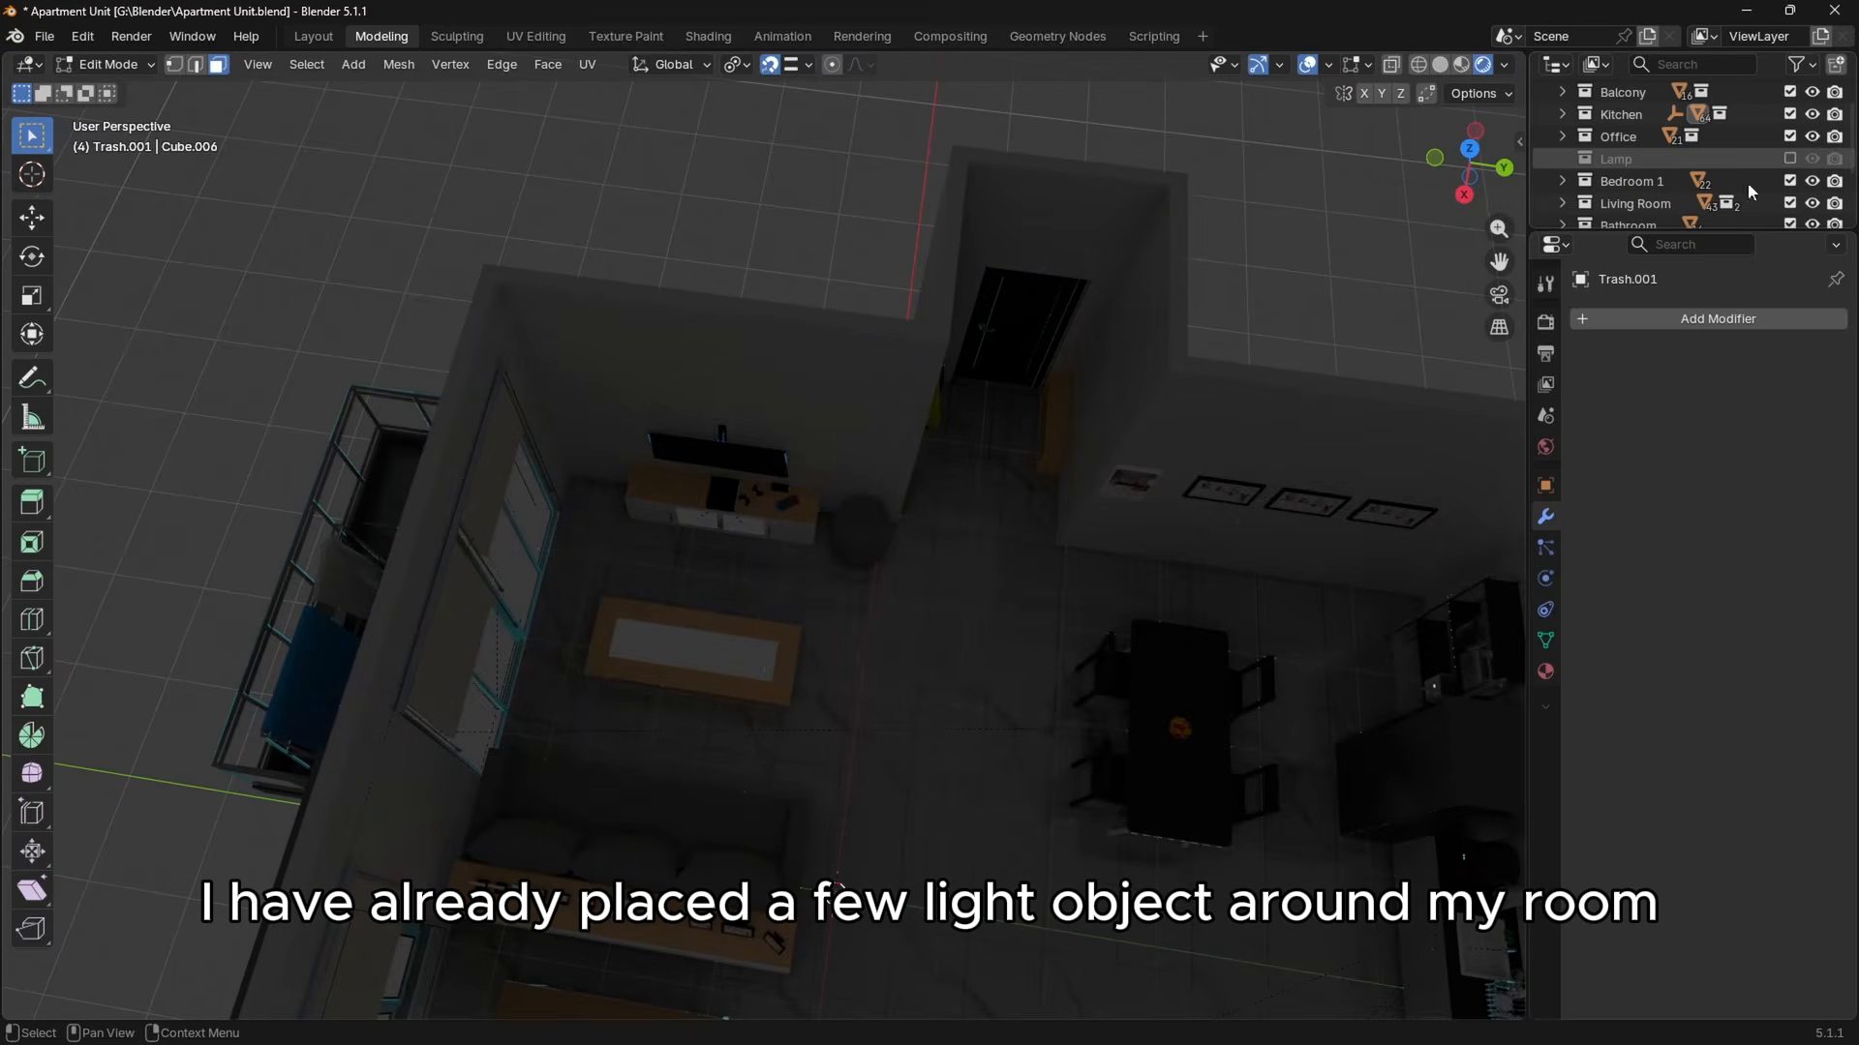
middle_click_drag(910, 465, 784, 314)
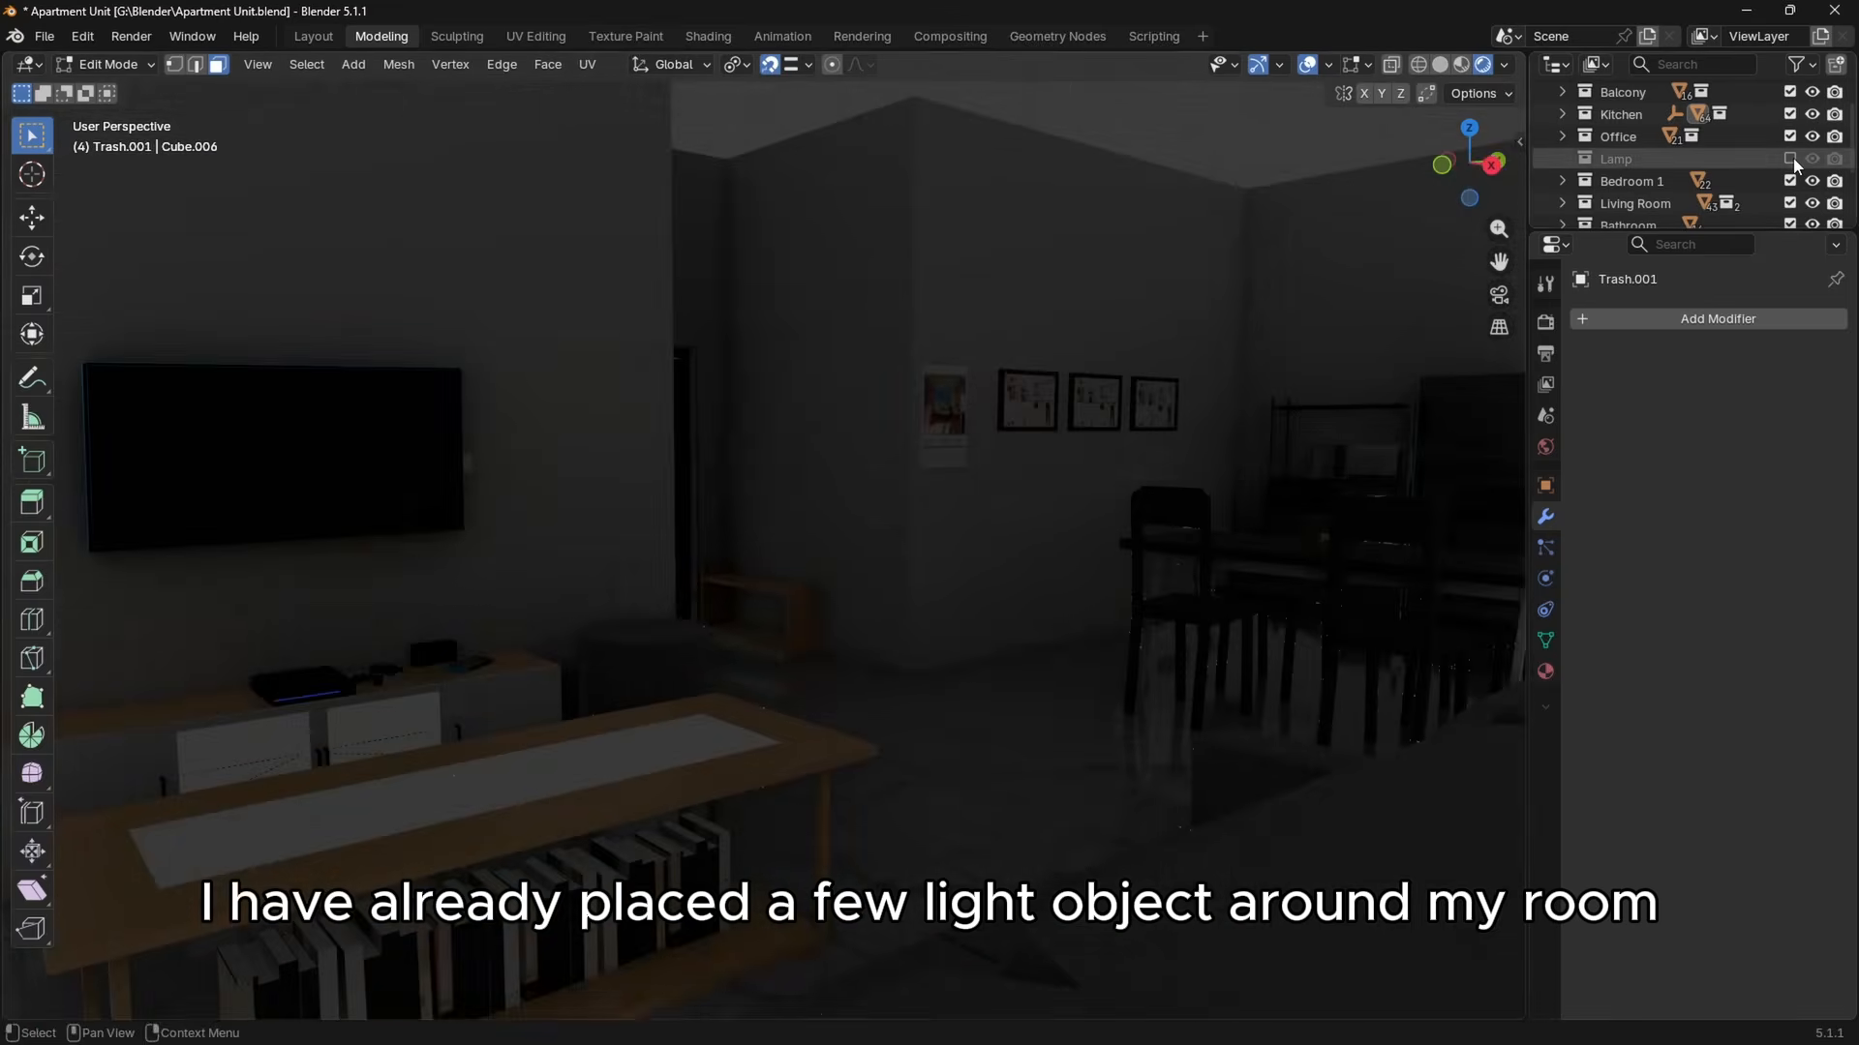
left_click(1790, 158)
left_click(1789, 159)
left_click(1790, 159)
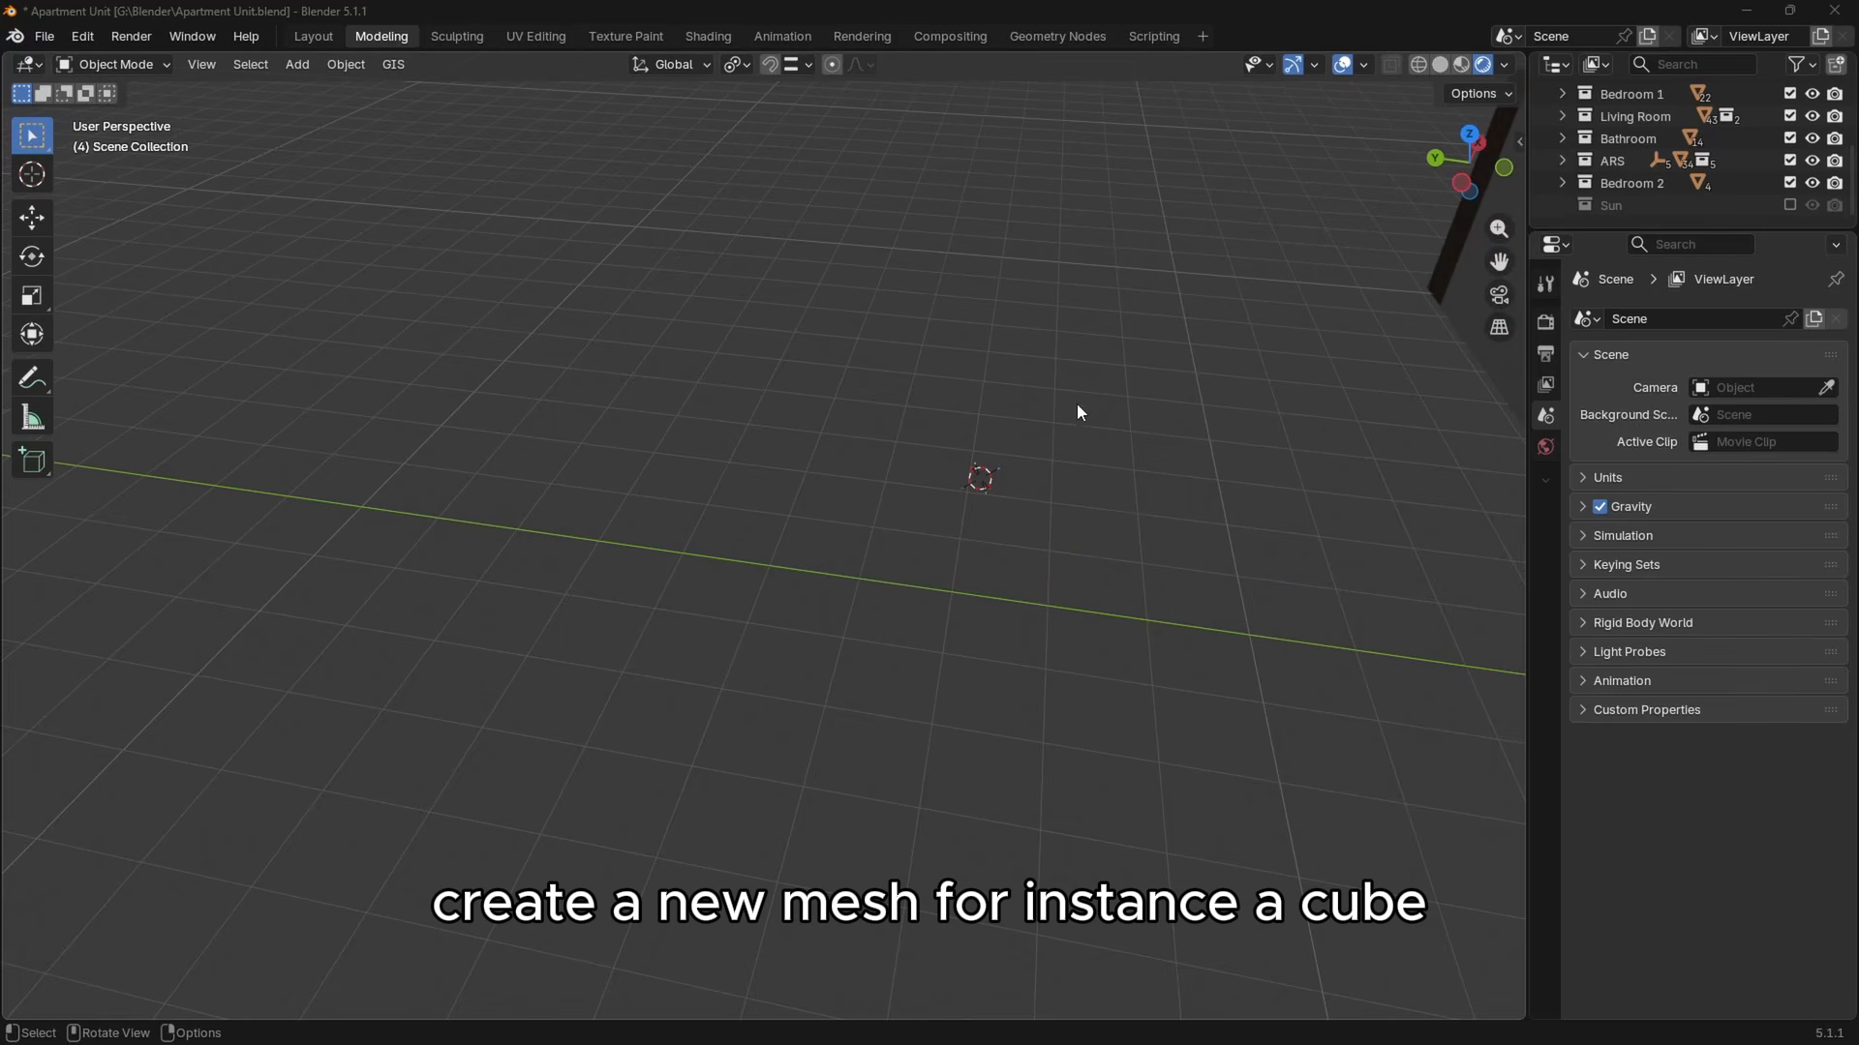
Add a cube mesh at the 3D cursor.
key("shift+a")
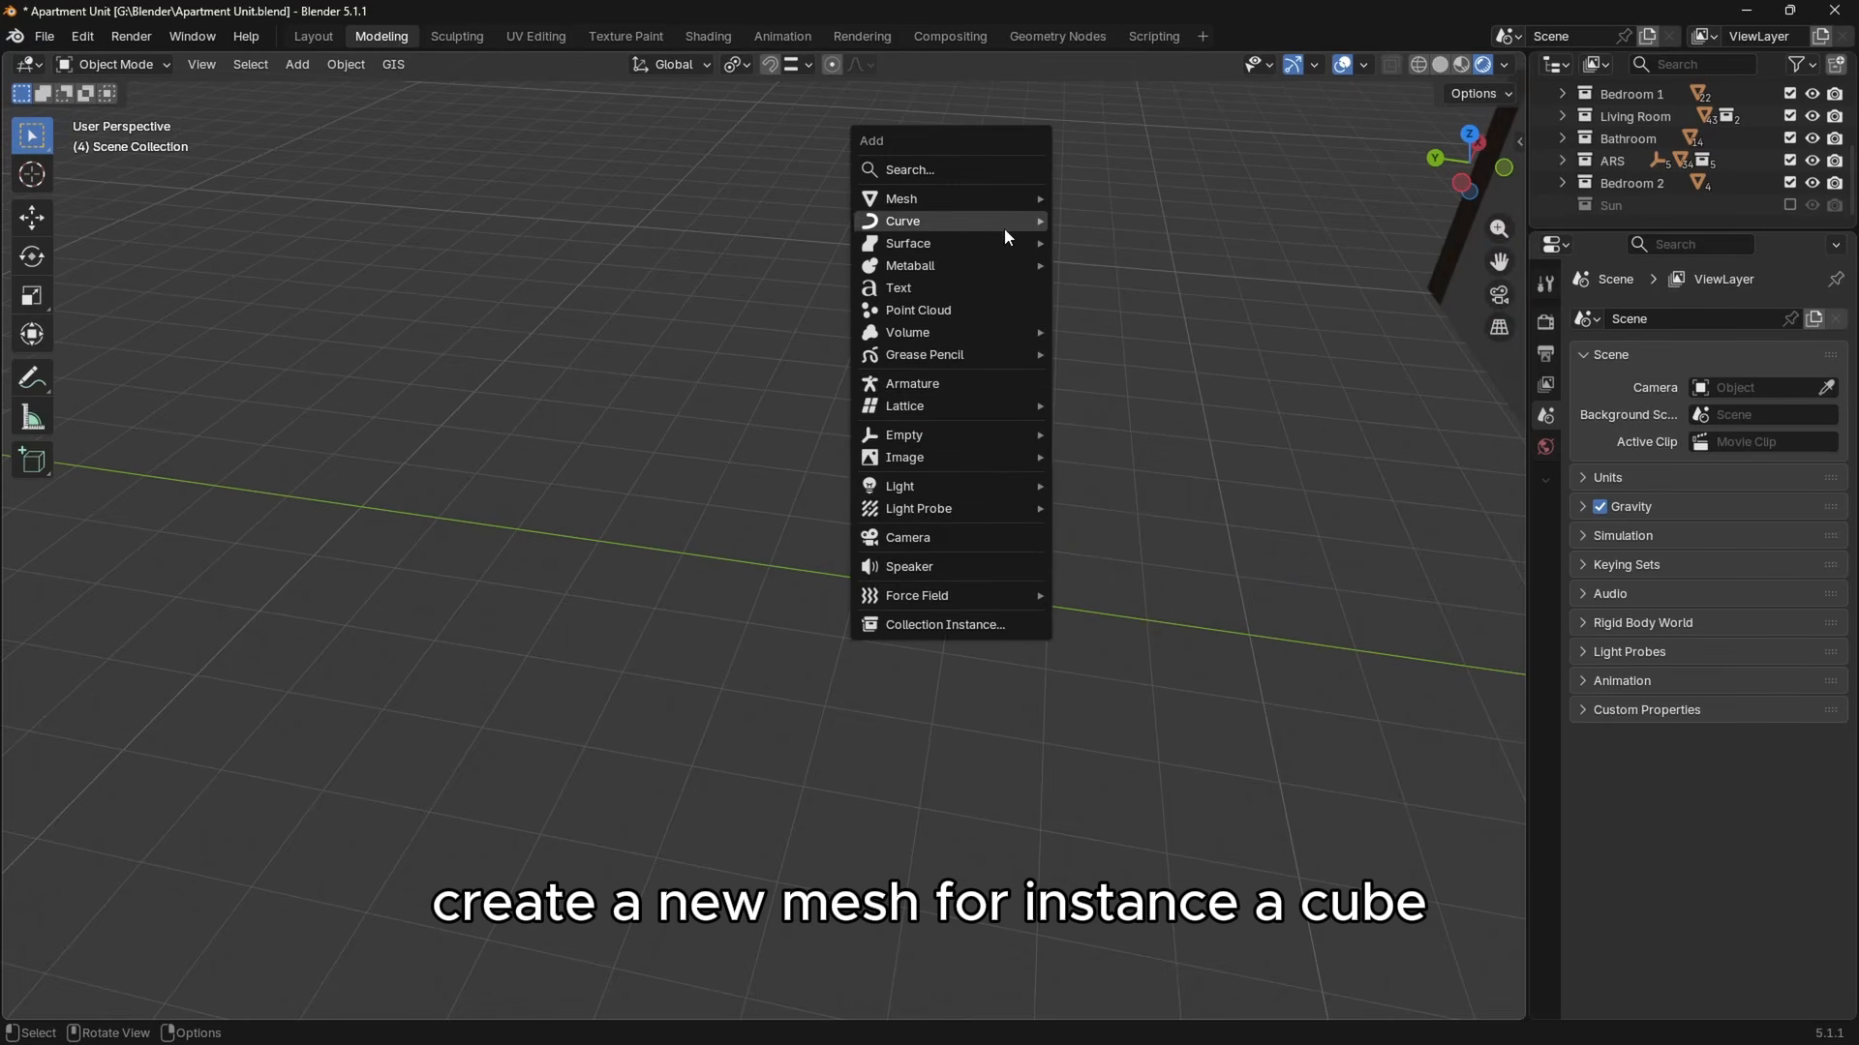
mouse_move(1009, 201)
left_click(1100, 221)
middle_click_drag(1055, 376, 745, 353, "shift")
scroll(666, 415, "up", 4)
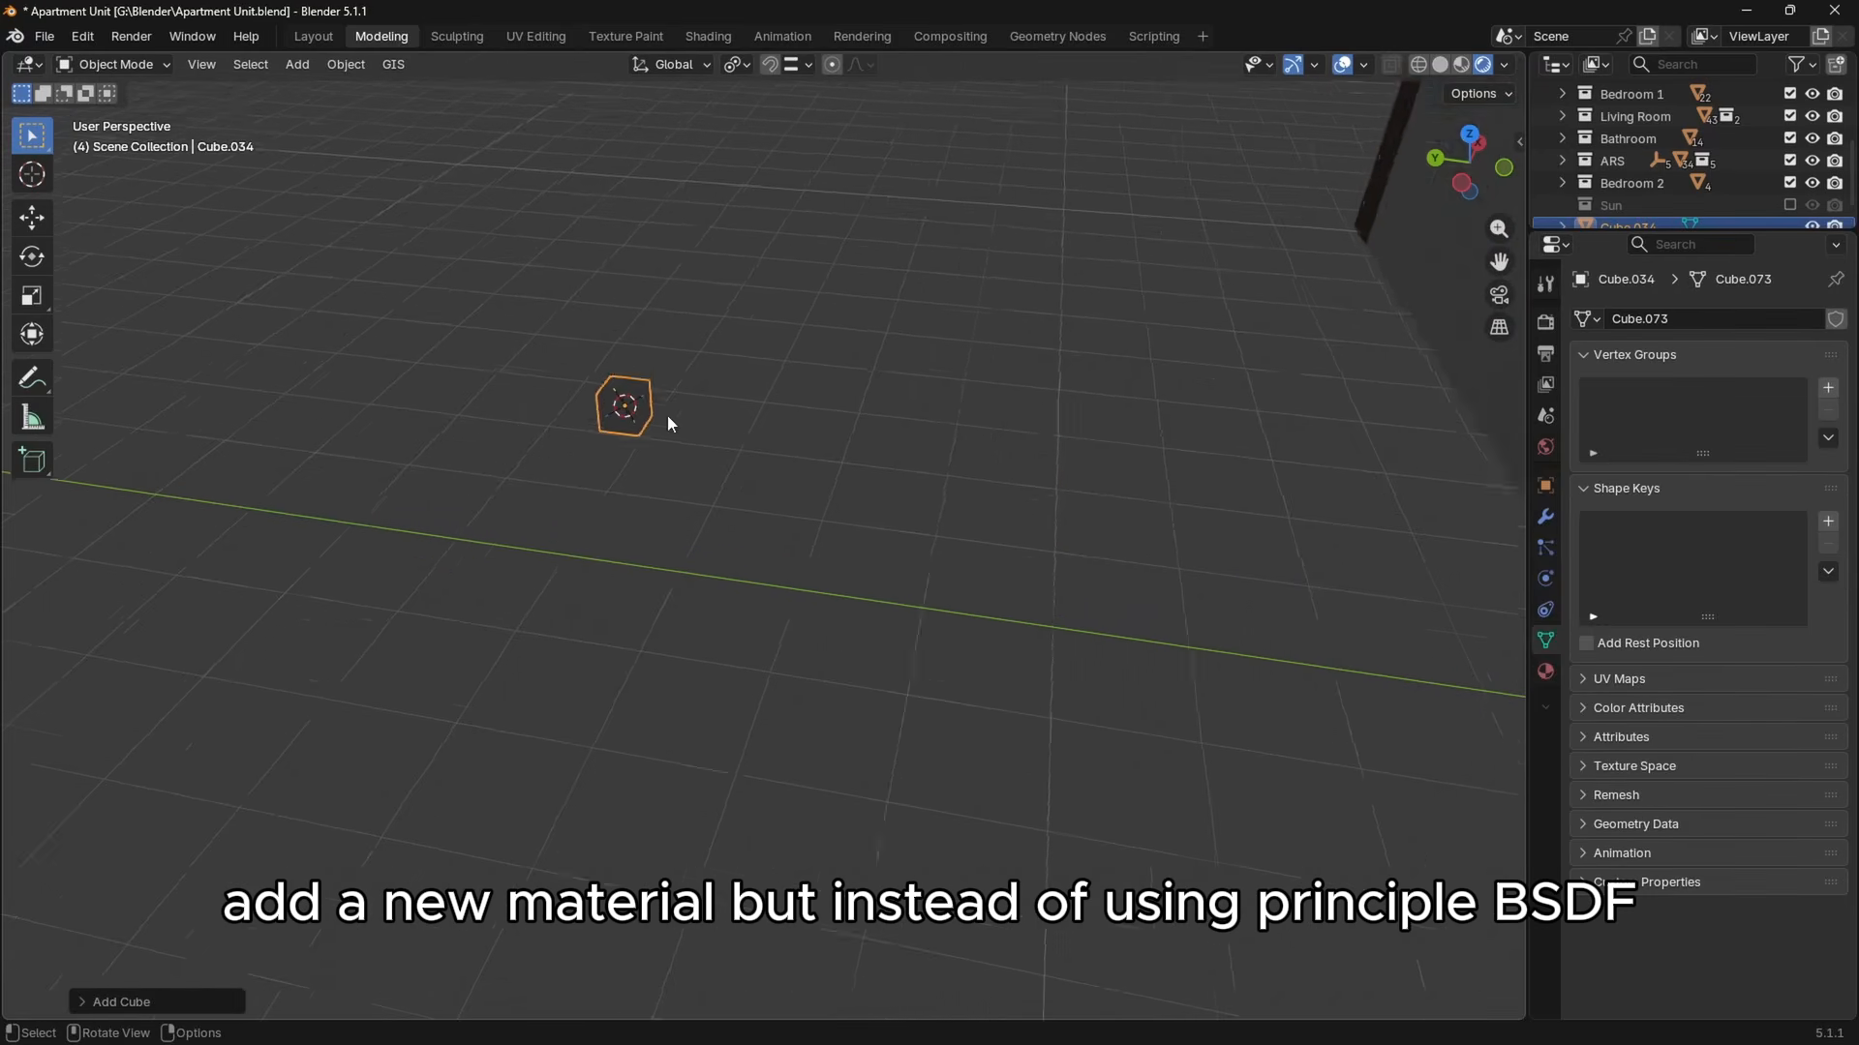
Give the cube a new material and change its surface shader to Emission.
left_click(1546, 672)
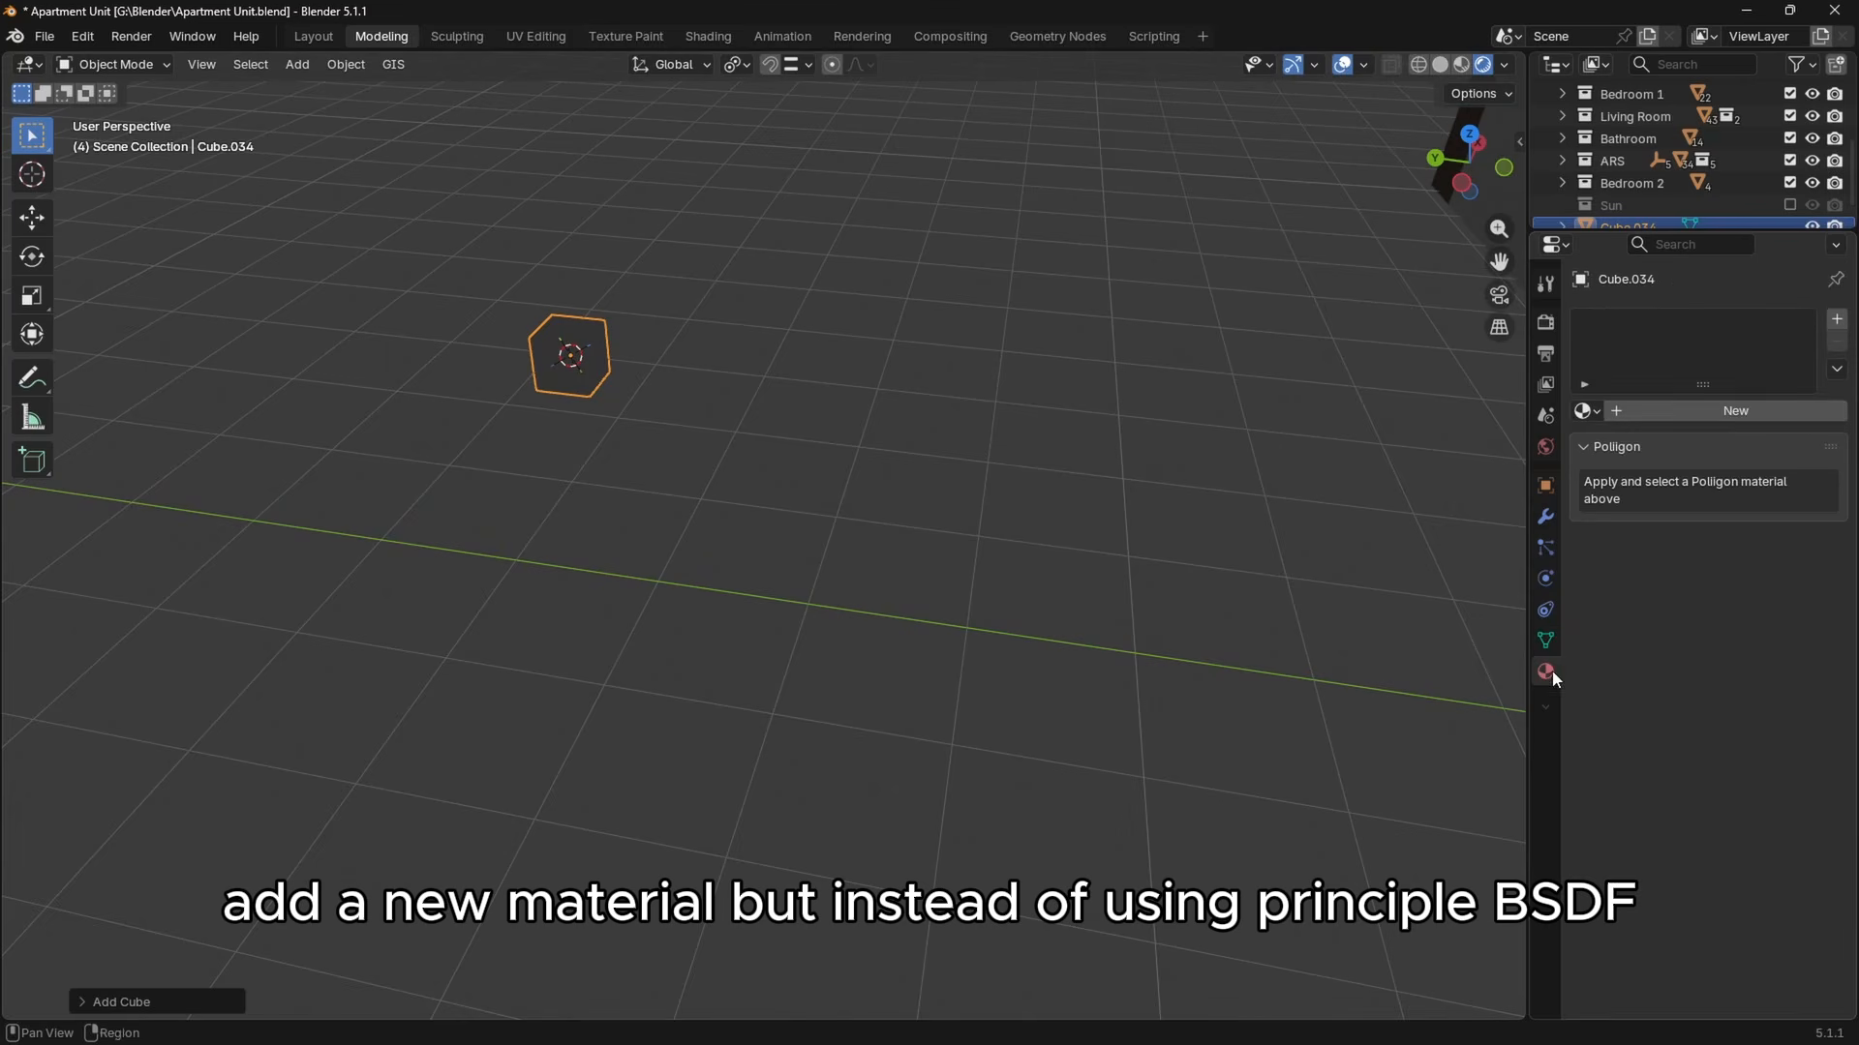
left_click(1773, 415)
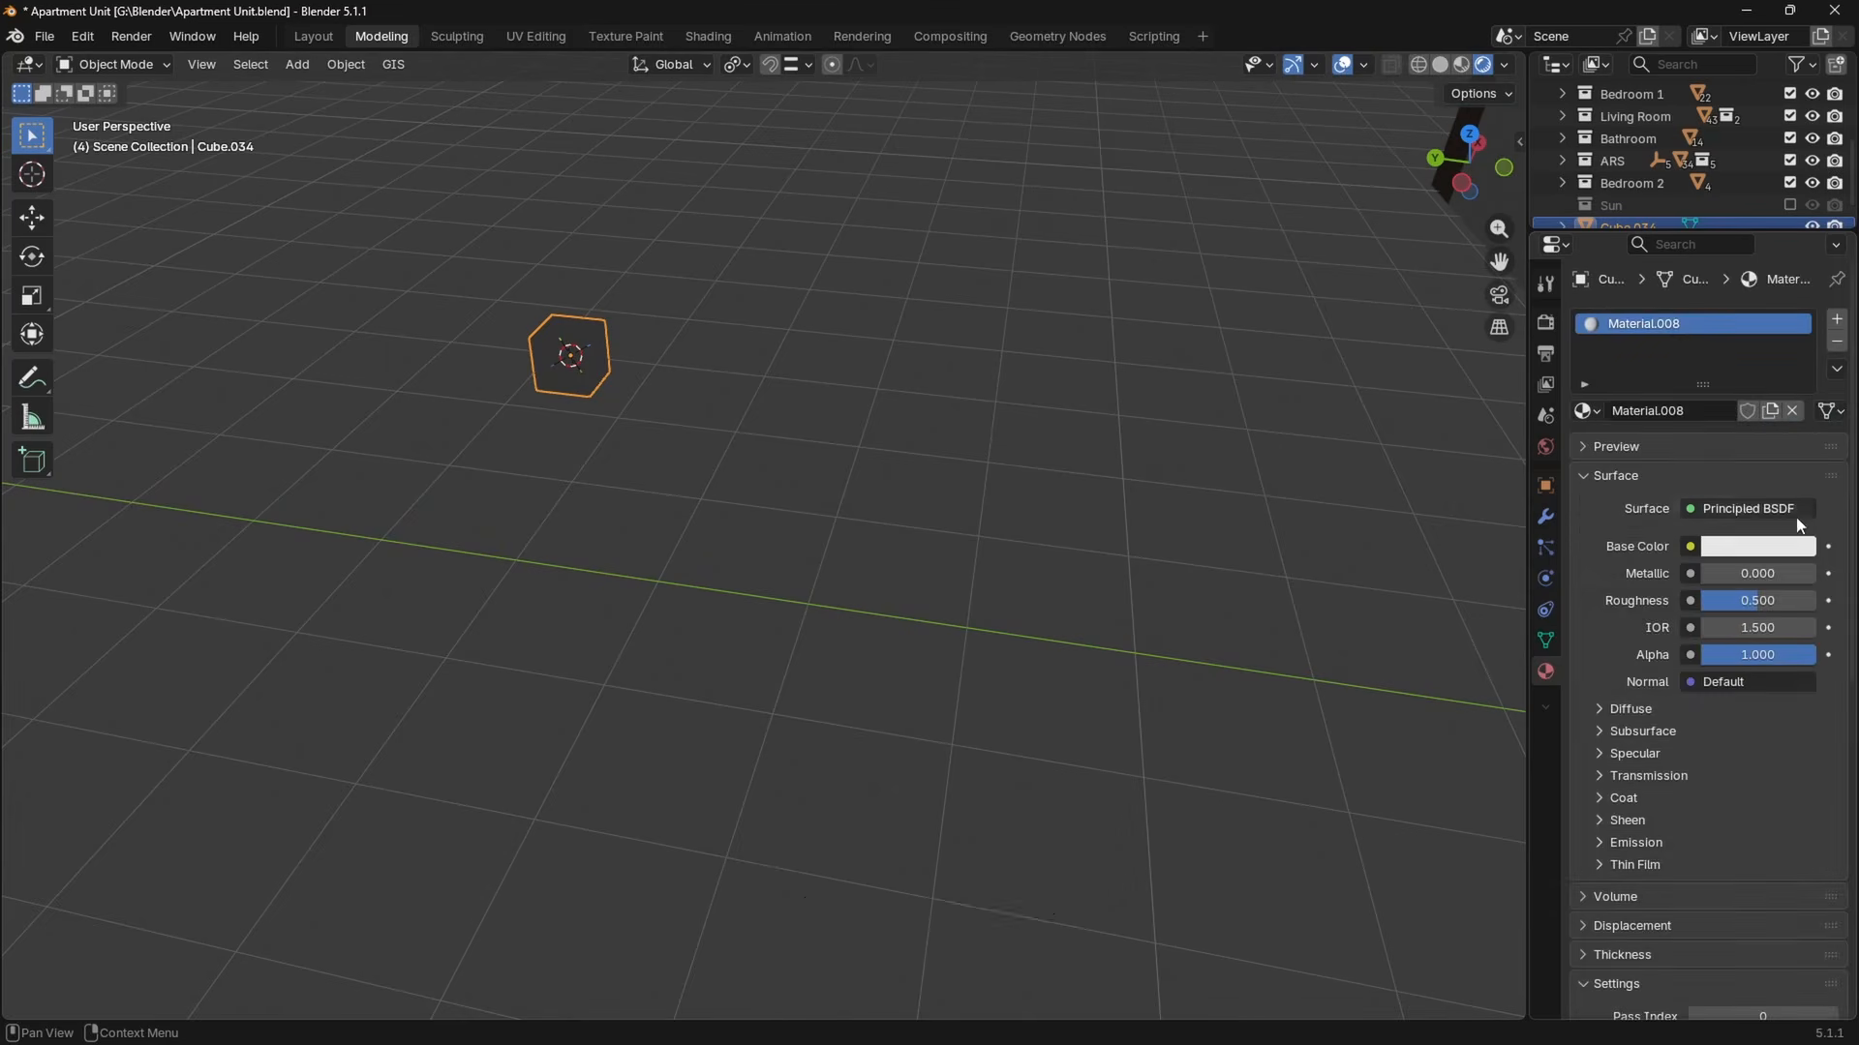
left_click(1763, 511)
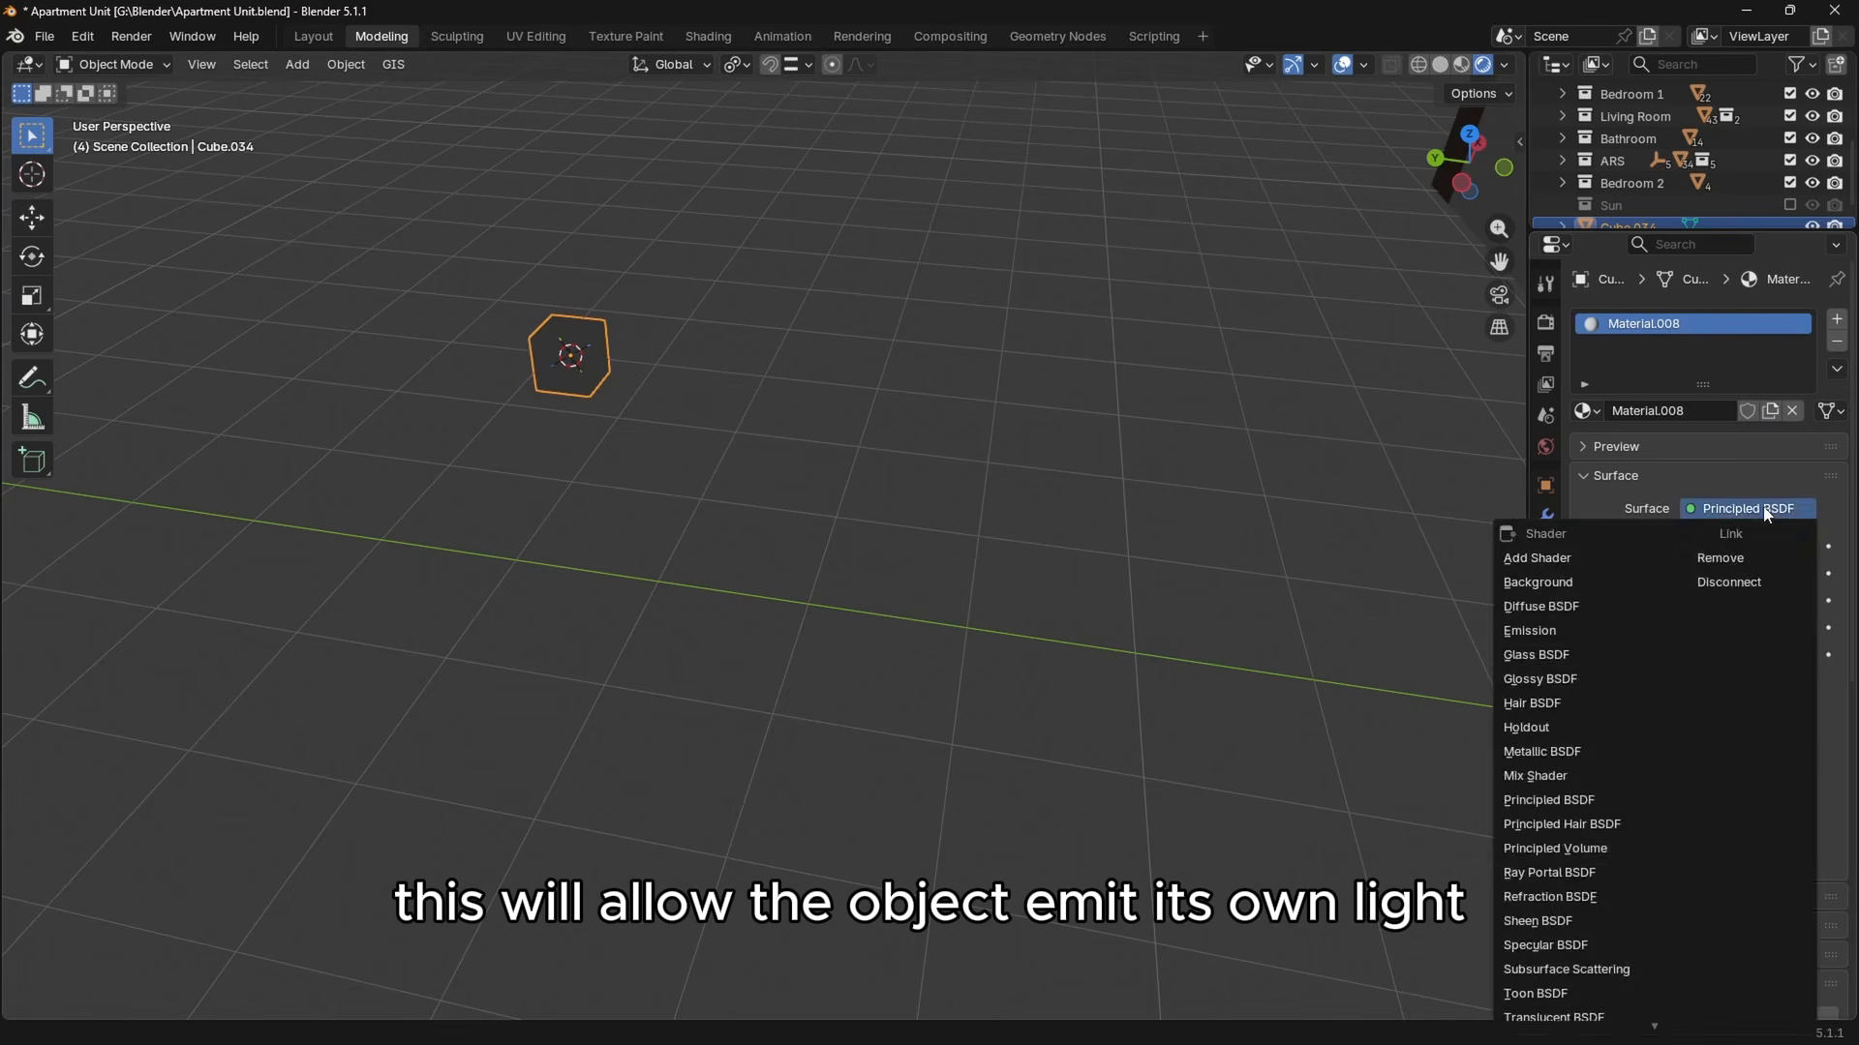
key("e")
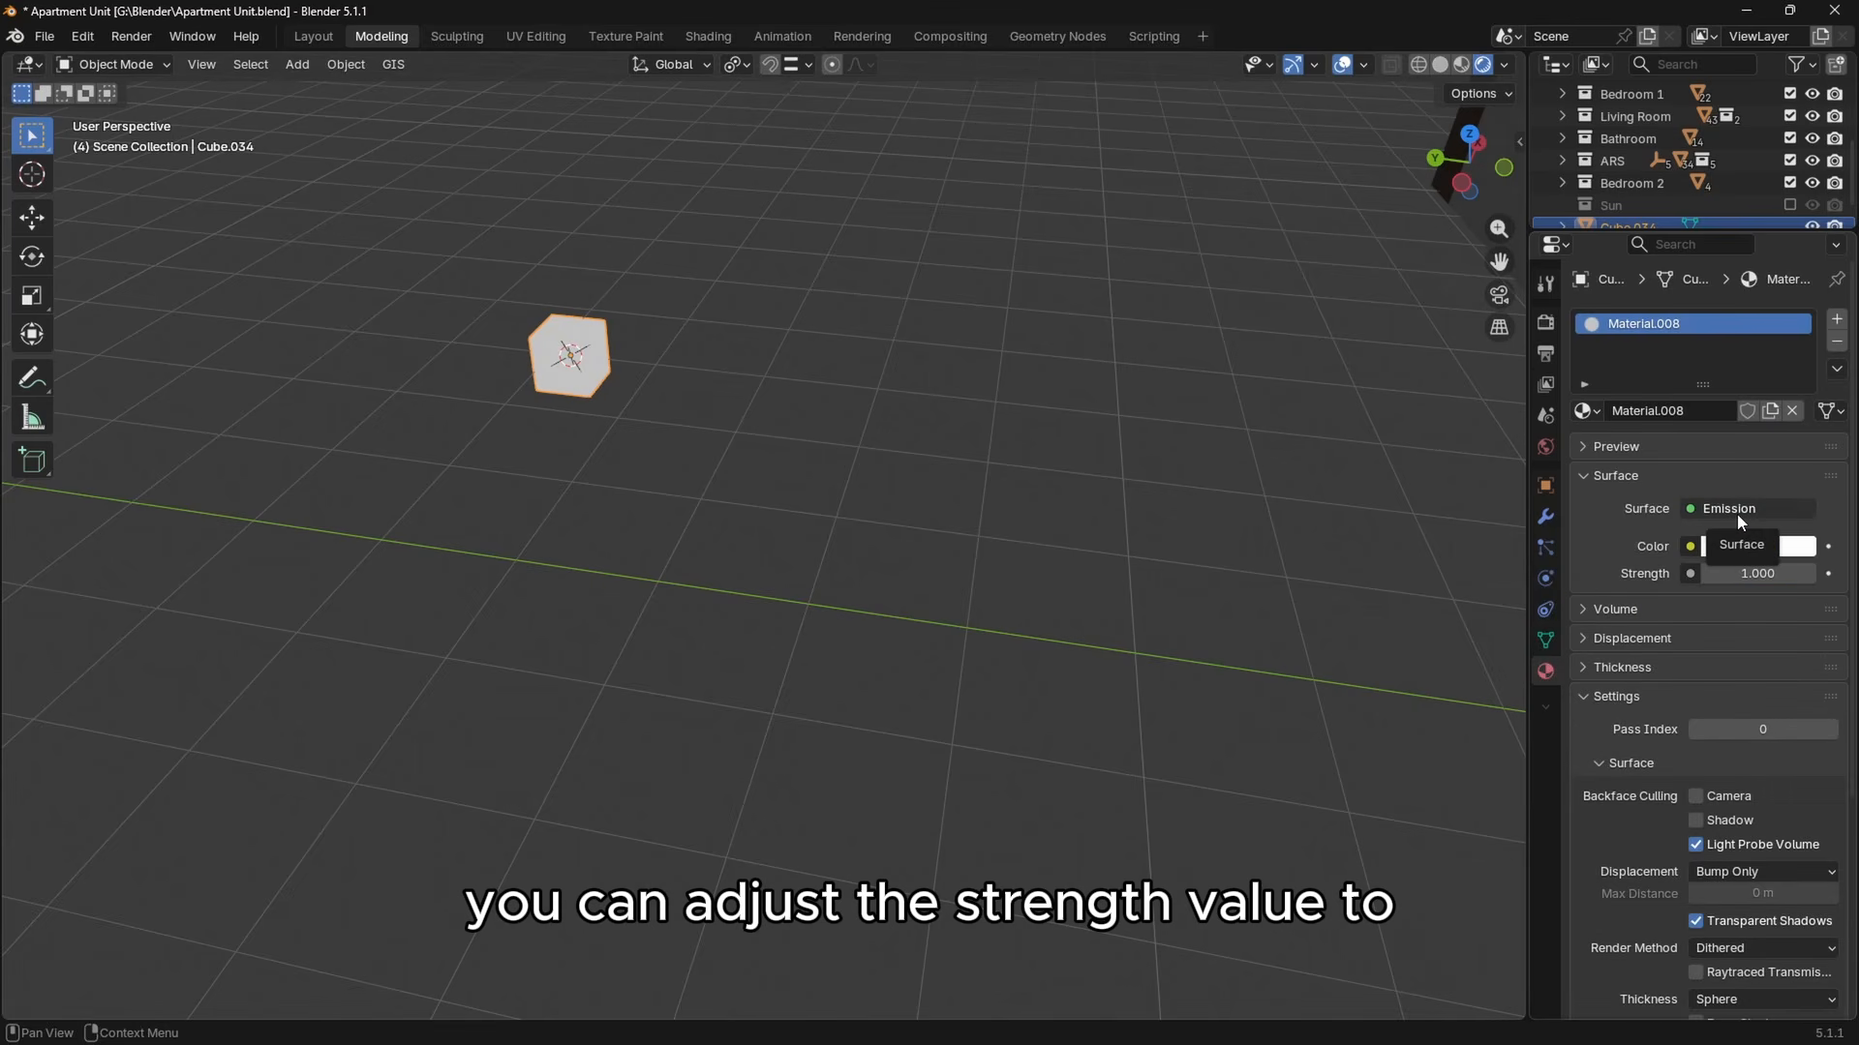
Lower the cube material's emission strength to 0 and raise it to 10.
left_click(1757, 572)
type("0")
key("Return")
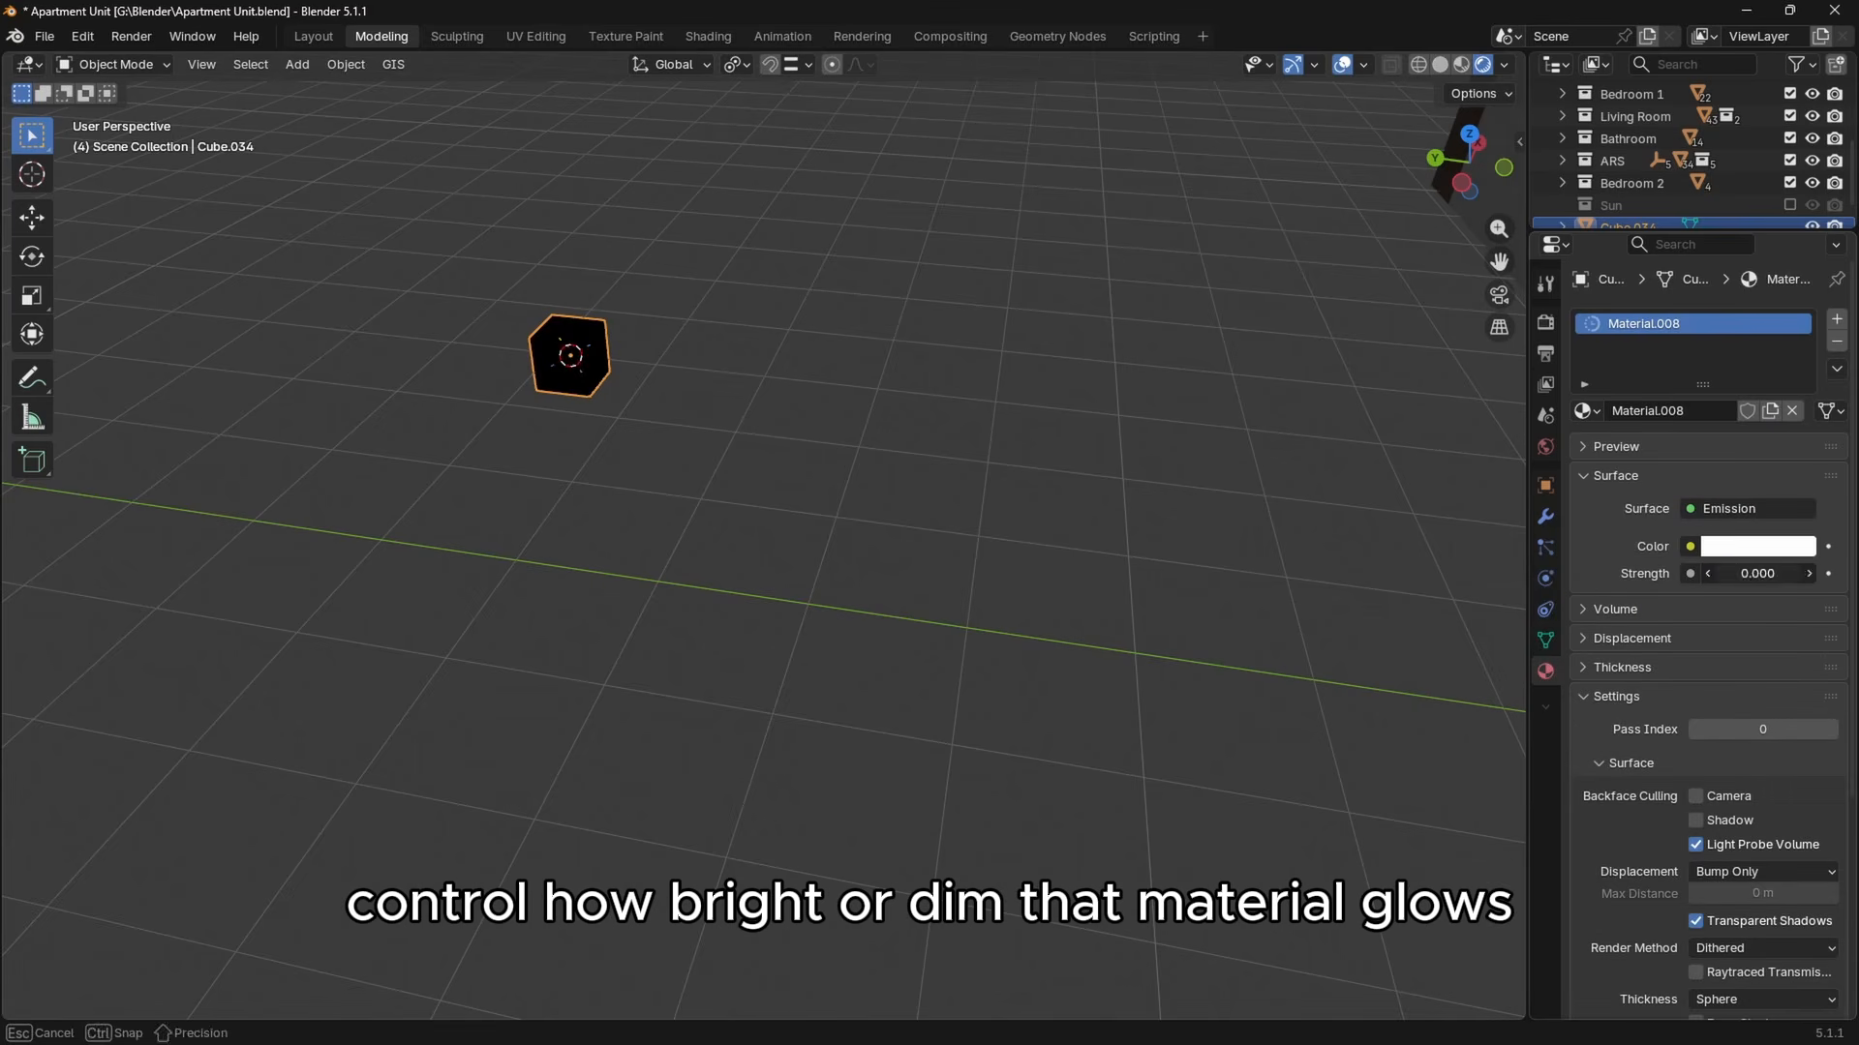
mouse_move(1728, 572)
left_mouse_down()
mouse_move(1820, 572)
mouse_move(1723, 572)
left_mouse_up()
Add an area light at the cube and move it down about 0.14 m along Z to the cube's underside.
key("shift+a")
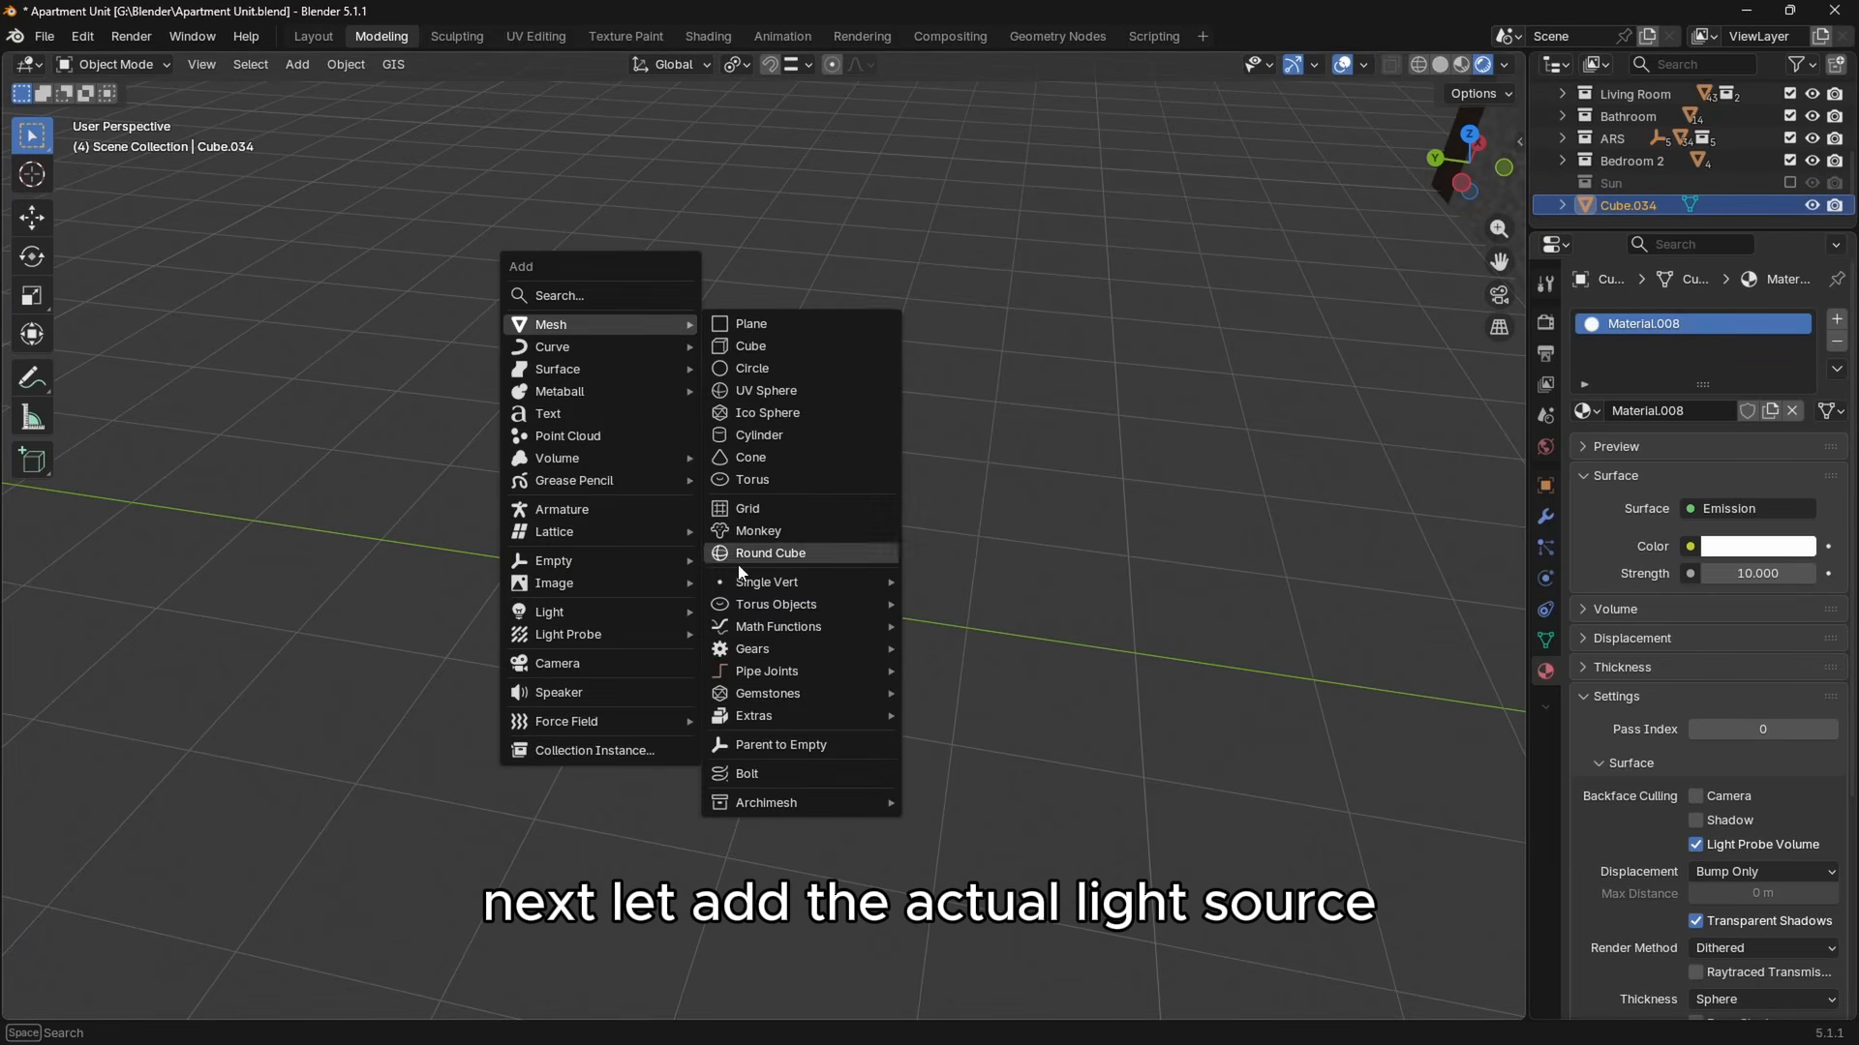
mouse_move(664, 610)
left_click(810, 684)
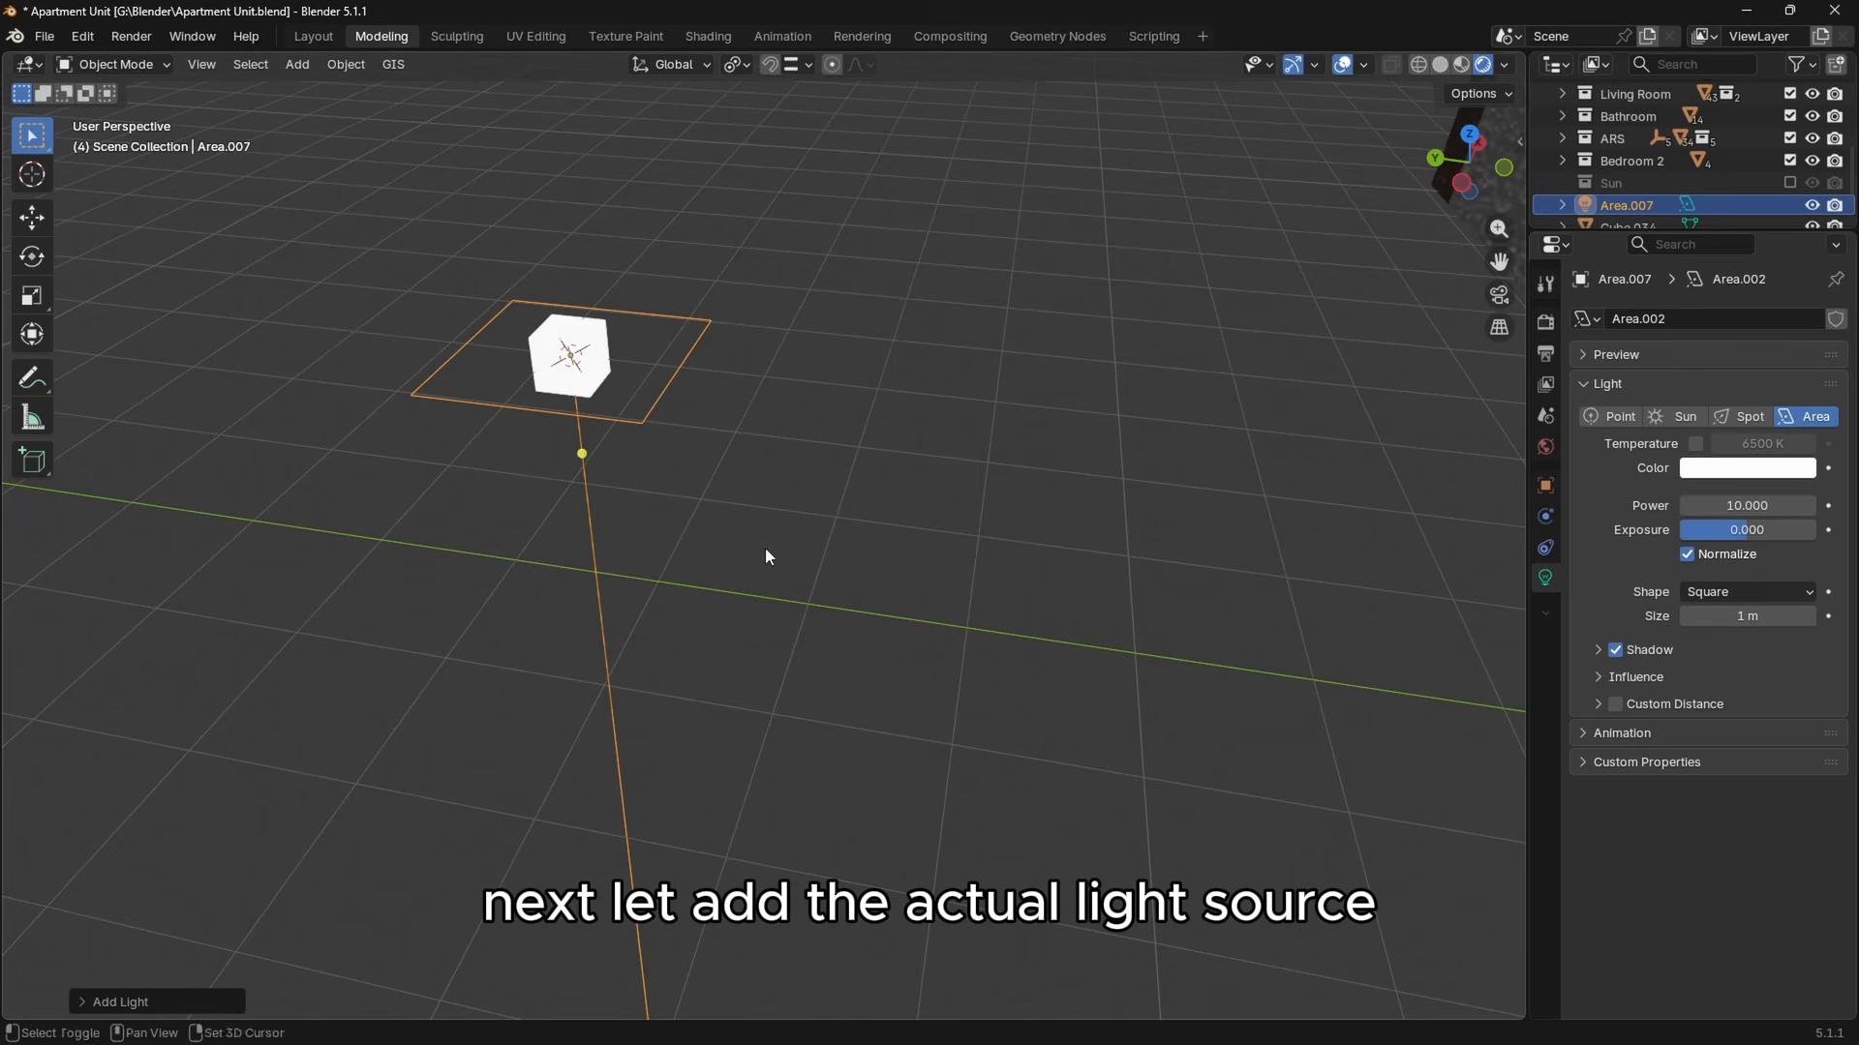
middle_click_drag(766, 555, 630, 434)
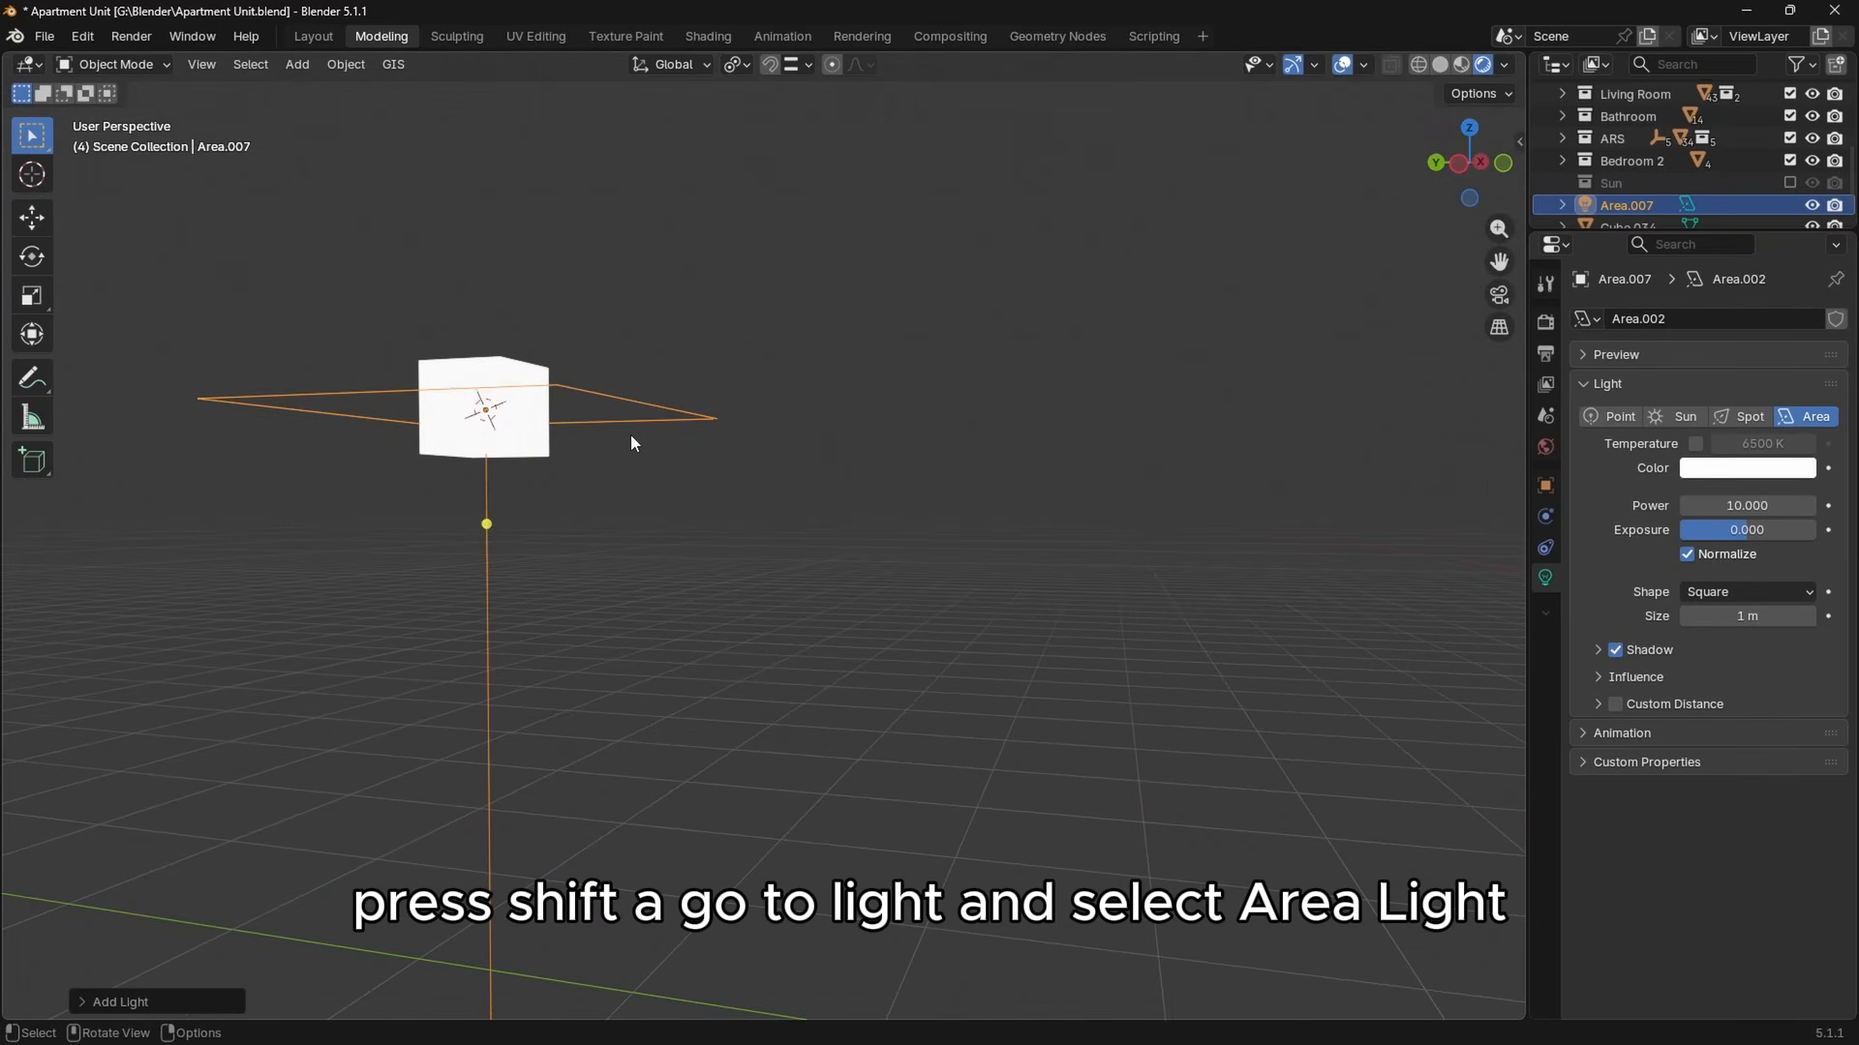
key("g")
key("z")
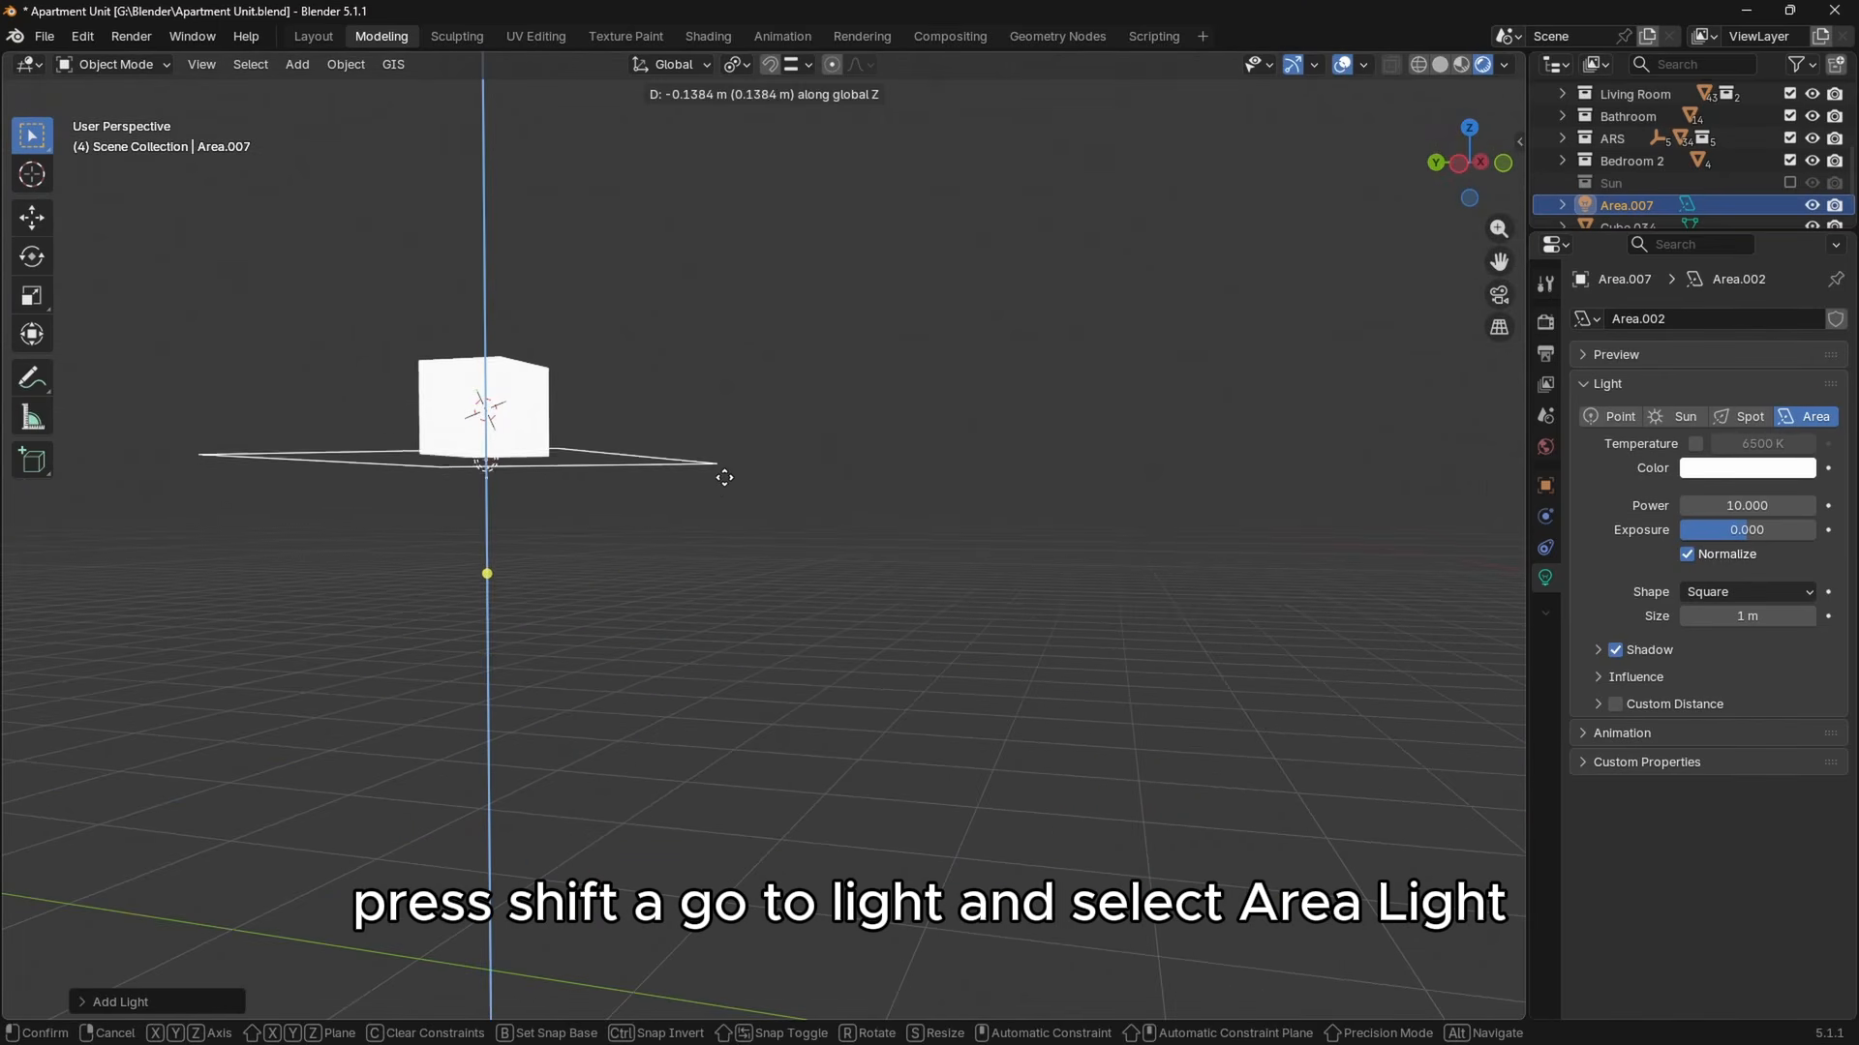
left_click(724, 478)
middle_click_drag(722, 492, 838, 347)
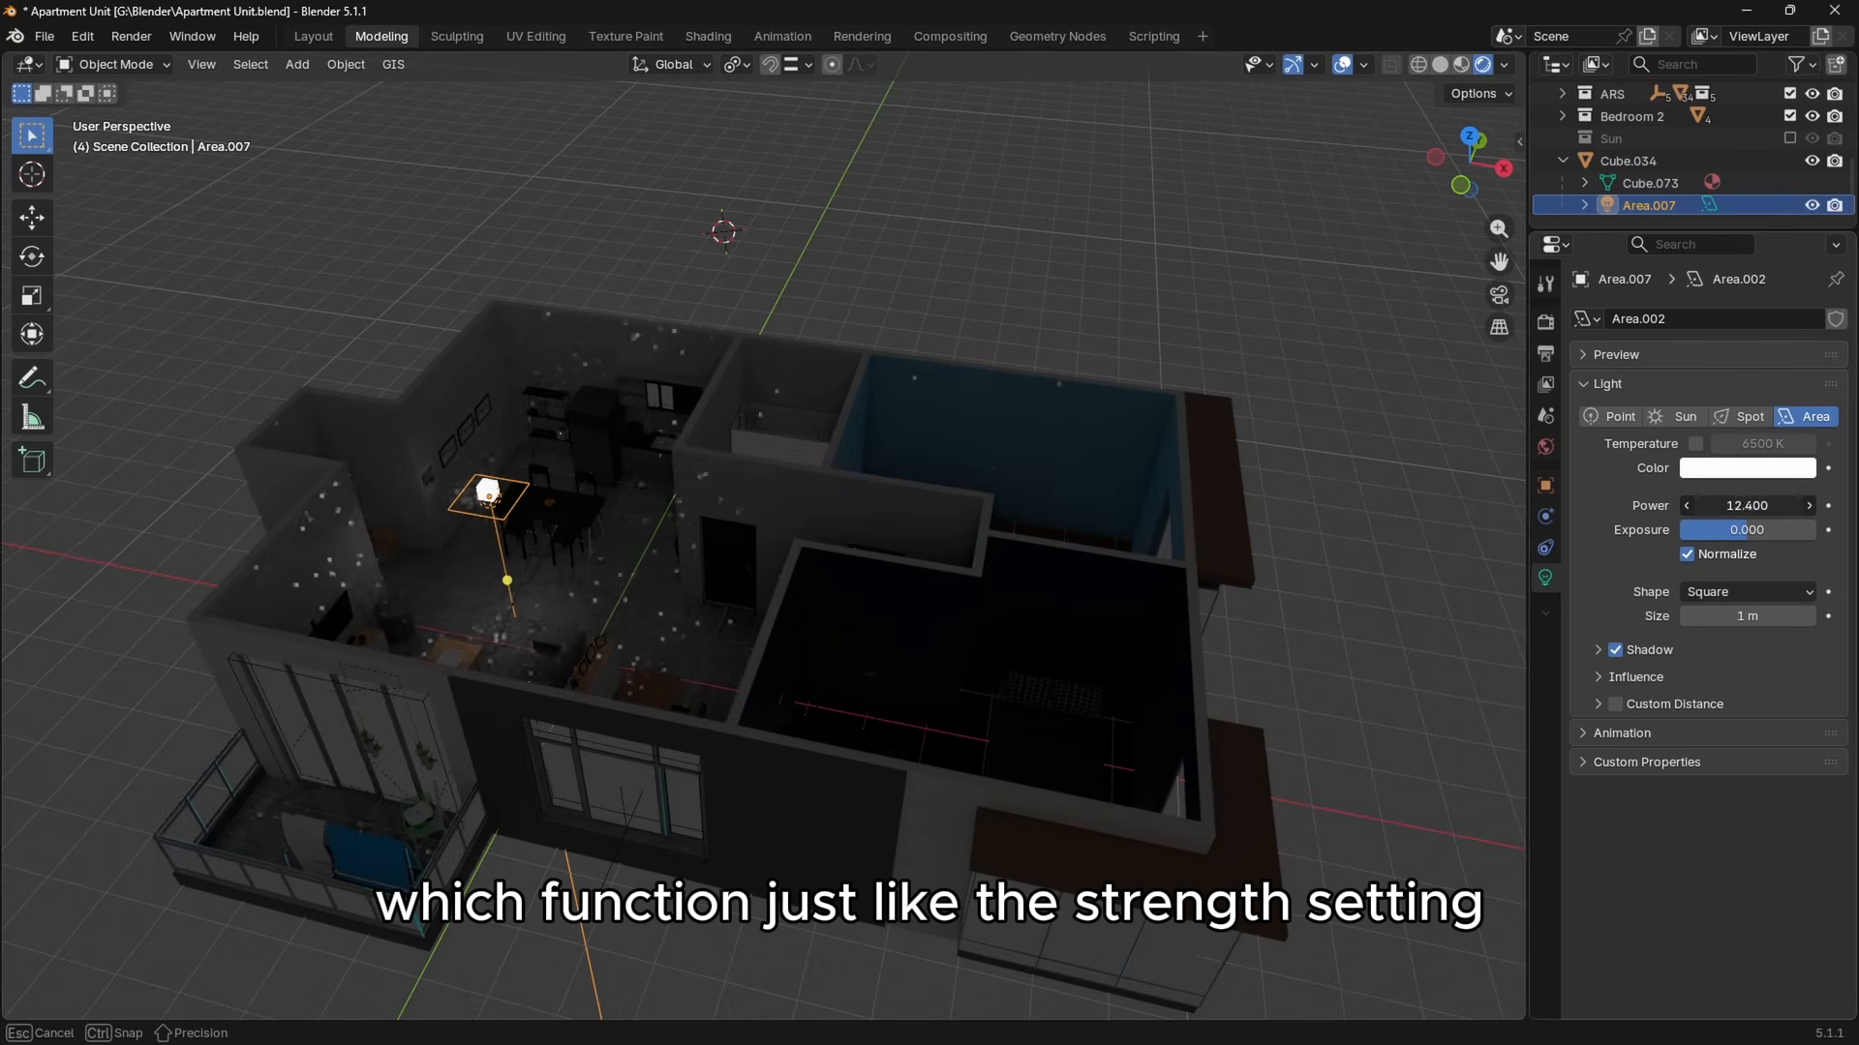
Set the area light's power to 100 and move the light along the Z axis.
left_click_drag(1748, 505, 1834, 505)
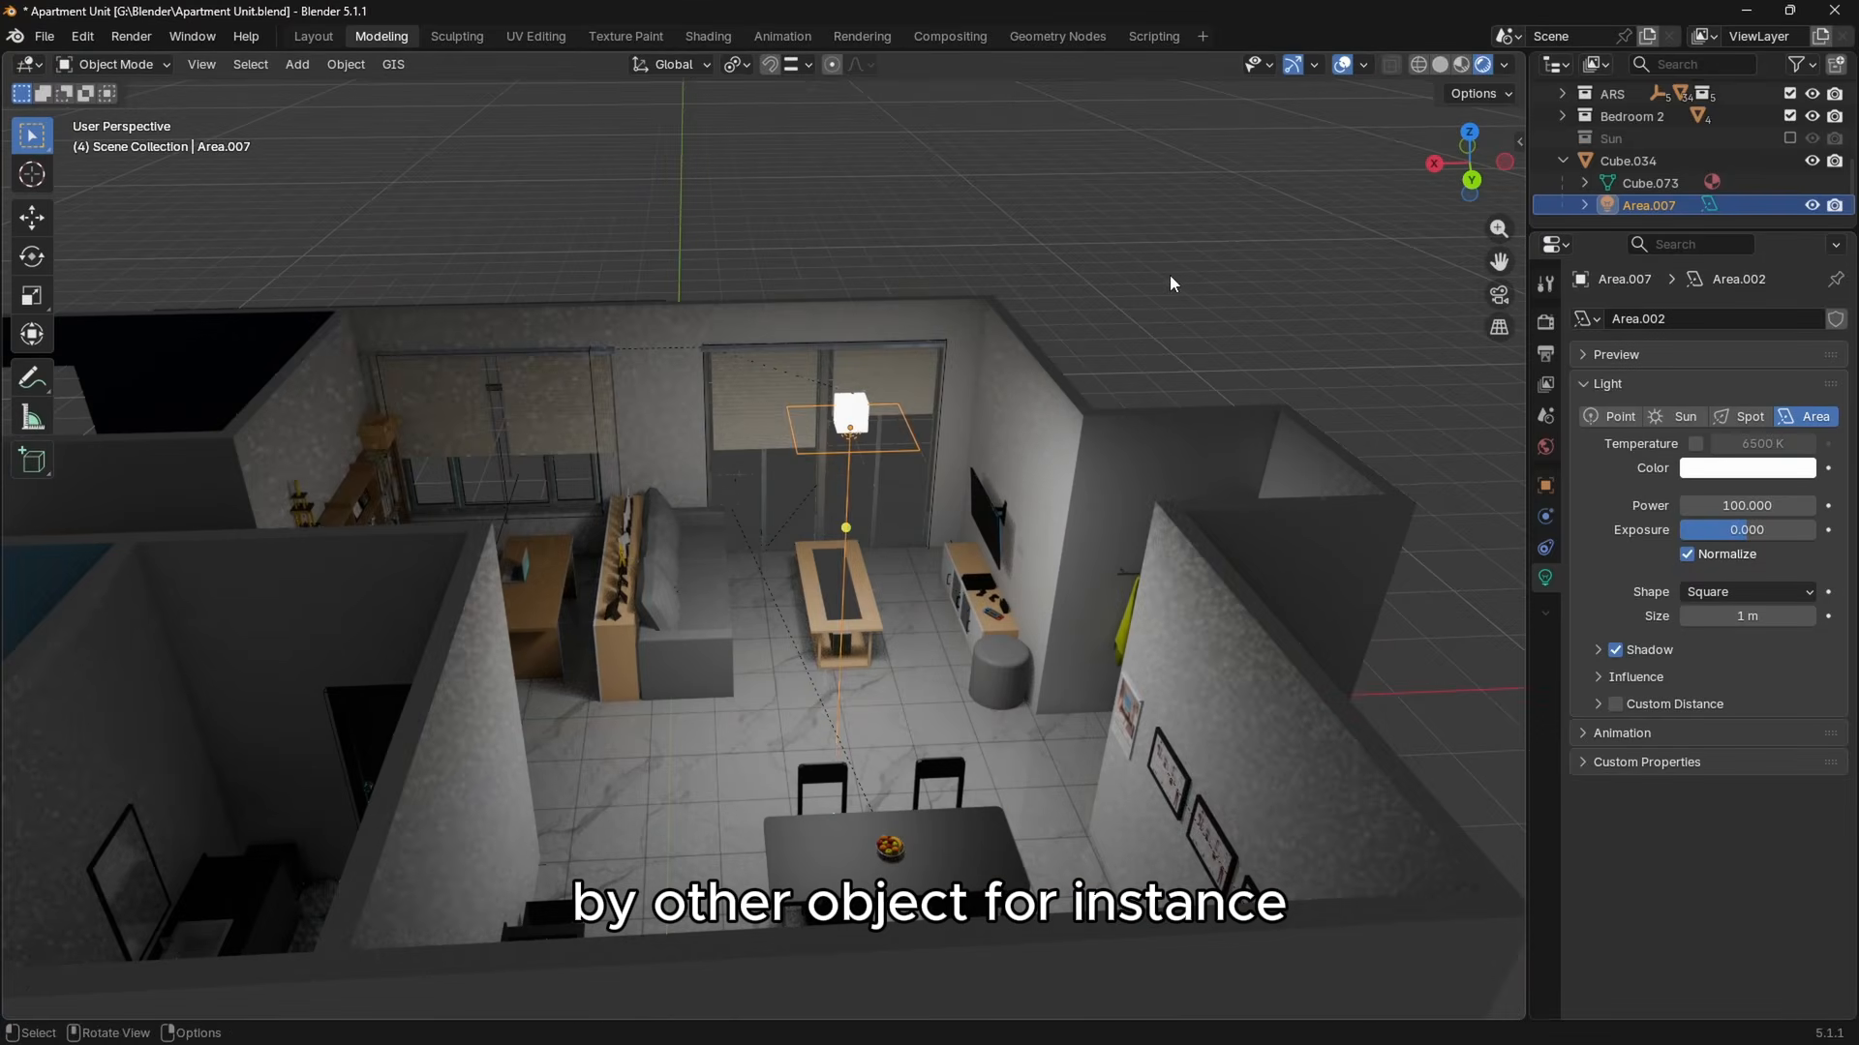
key("g")
key("z")
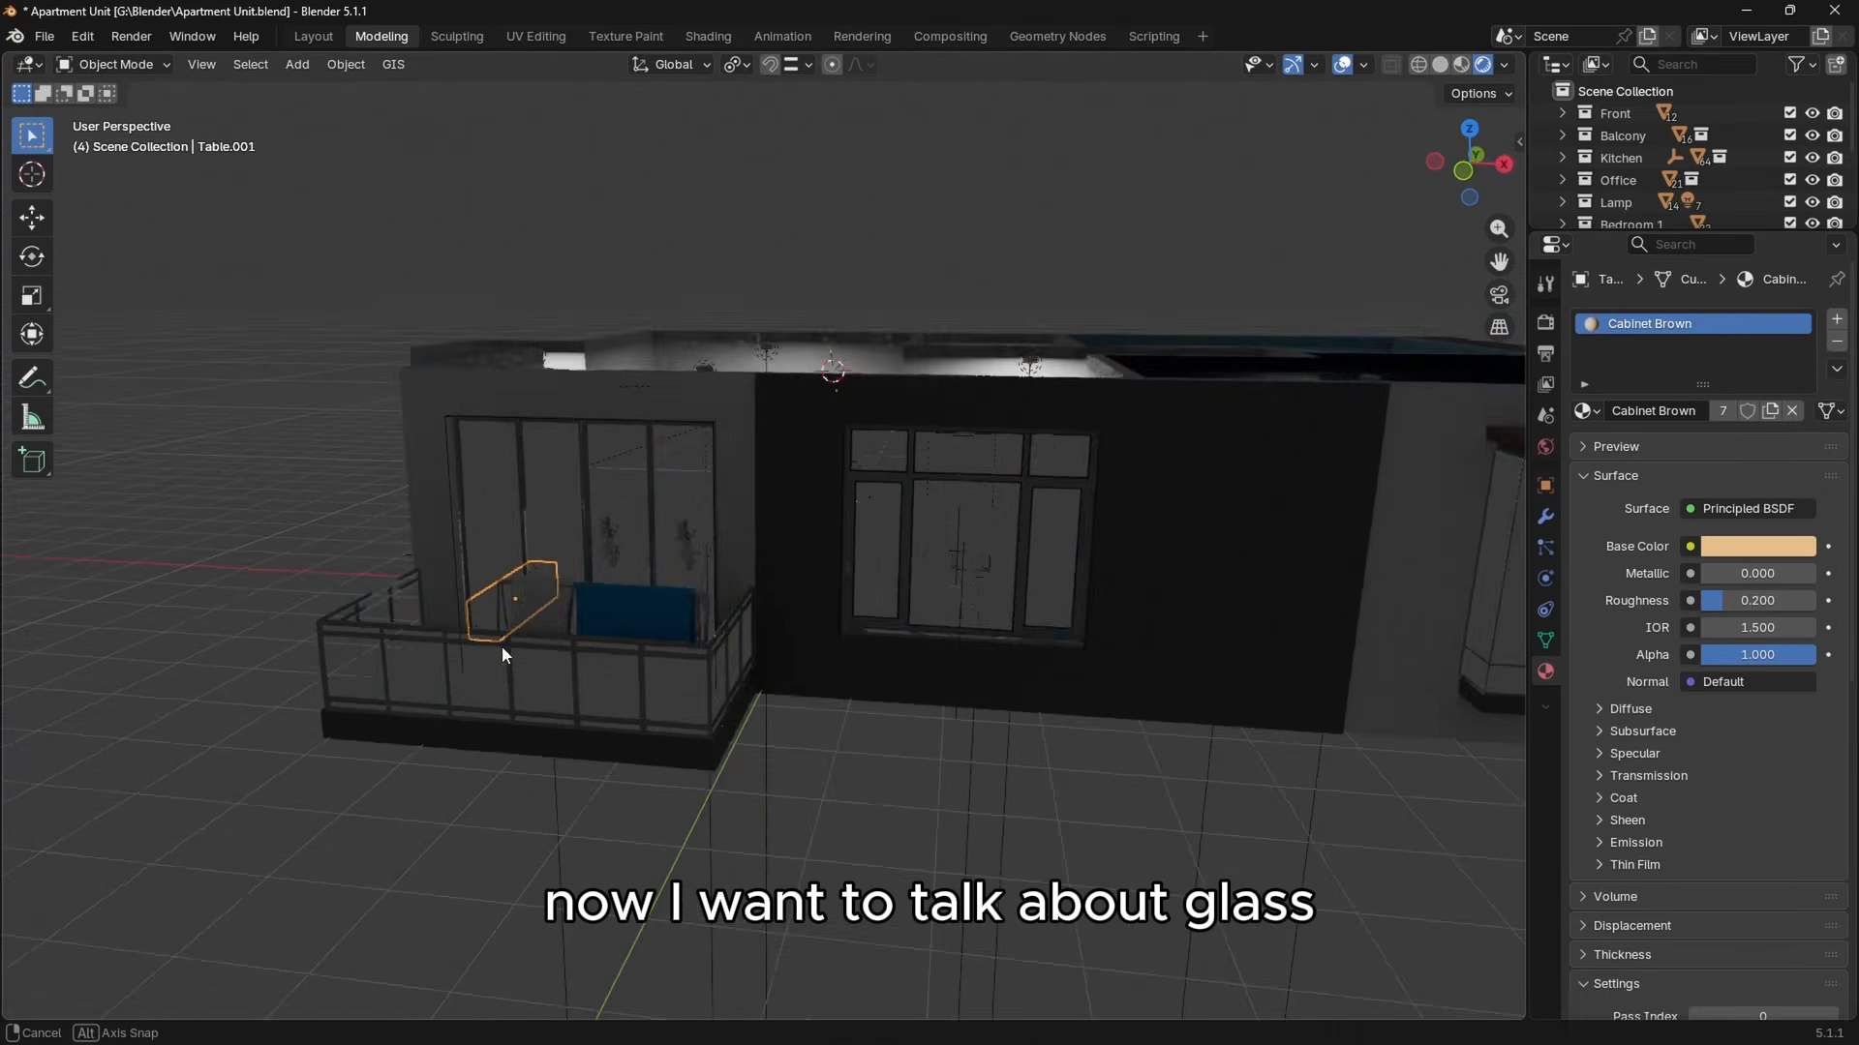
Select both glass balcony door panels in the living room, seen from inside the apartment.
middle_click_drag(501, 647, 862, 648)
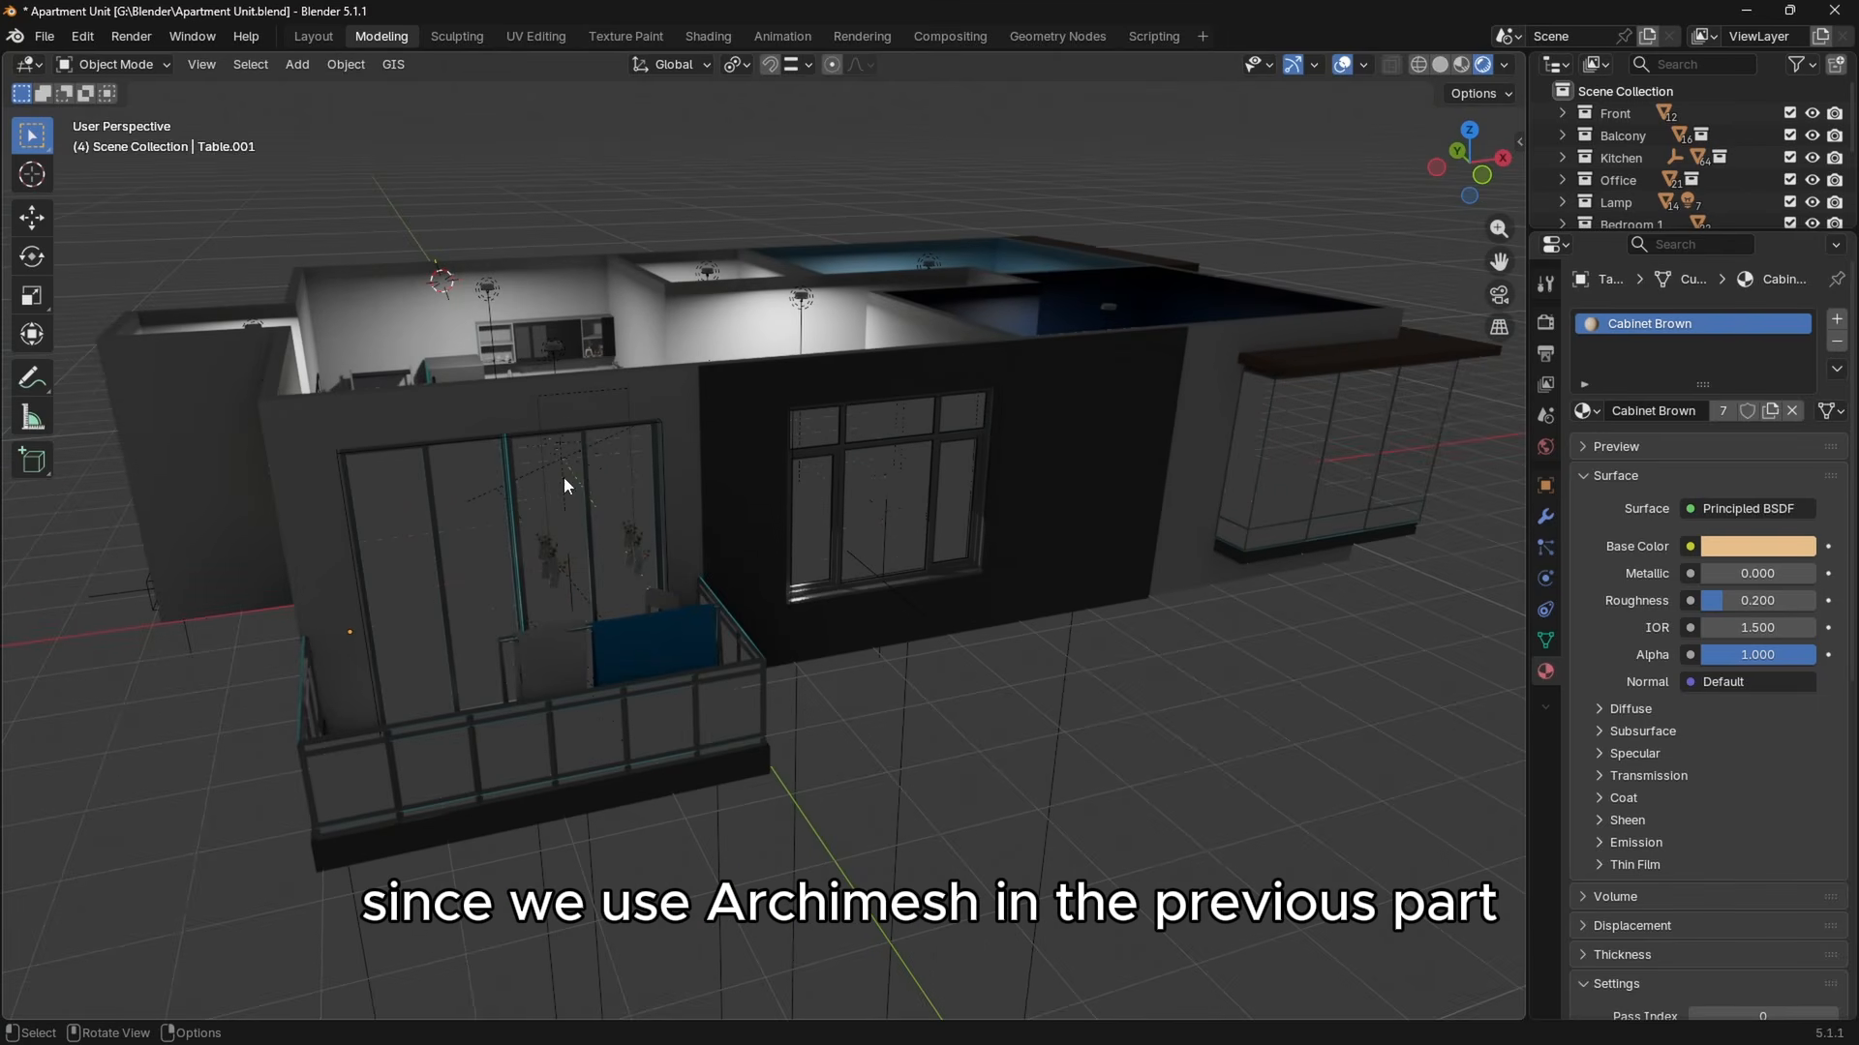
middle_click_drag(1027, 501, 423, 693)
middle_click_drag(417, 668, 840, 793)
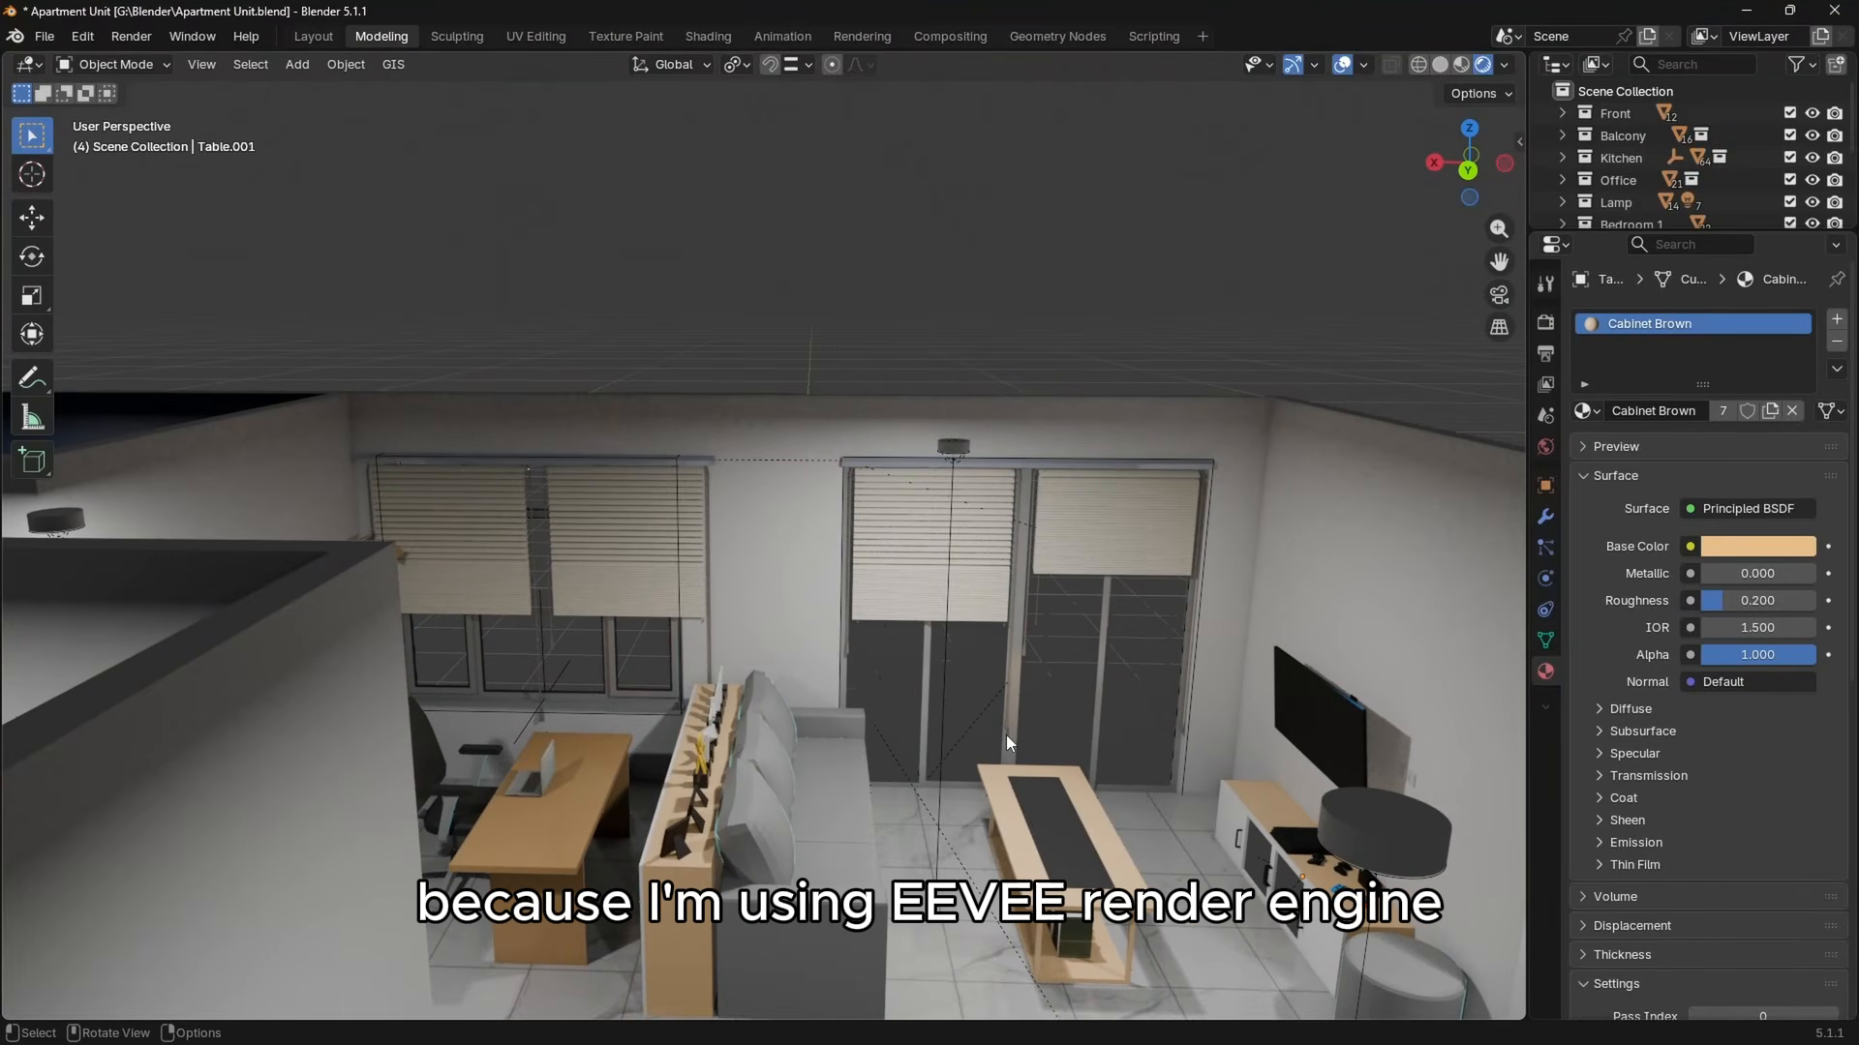
middle_click_drag(1008, 737, 1009, 777)
left_click(876, 672)
left_click(1134, 660, "shift")
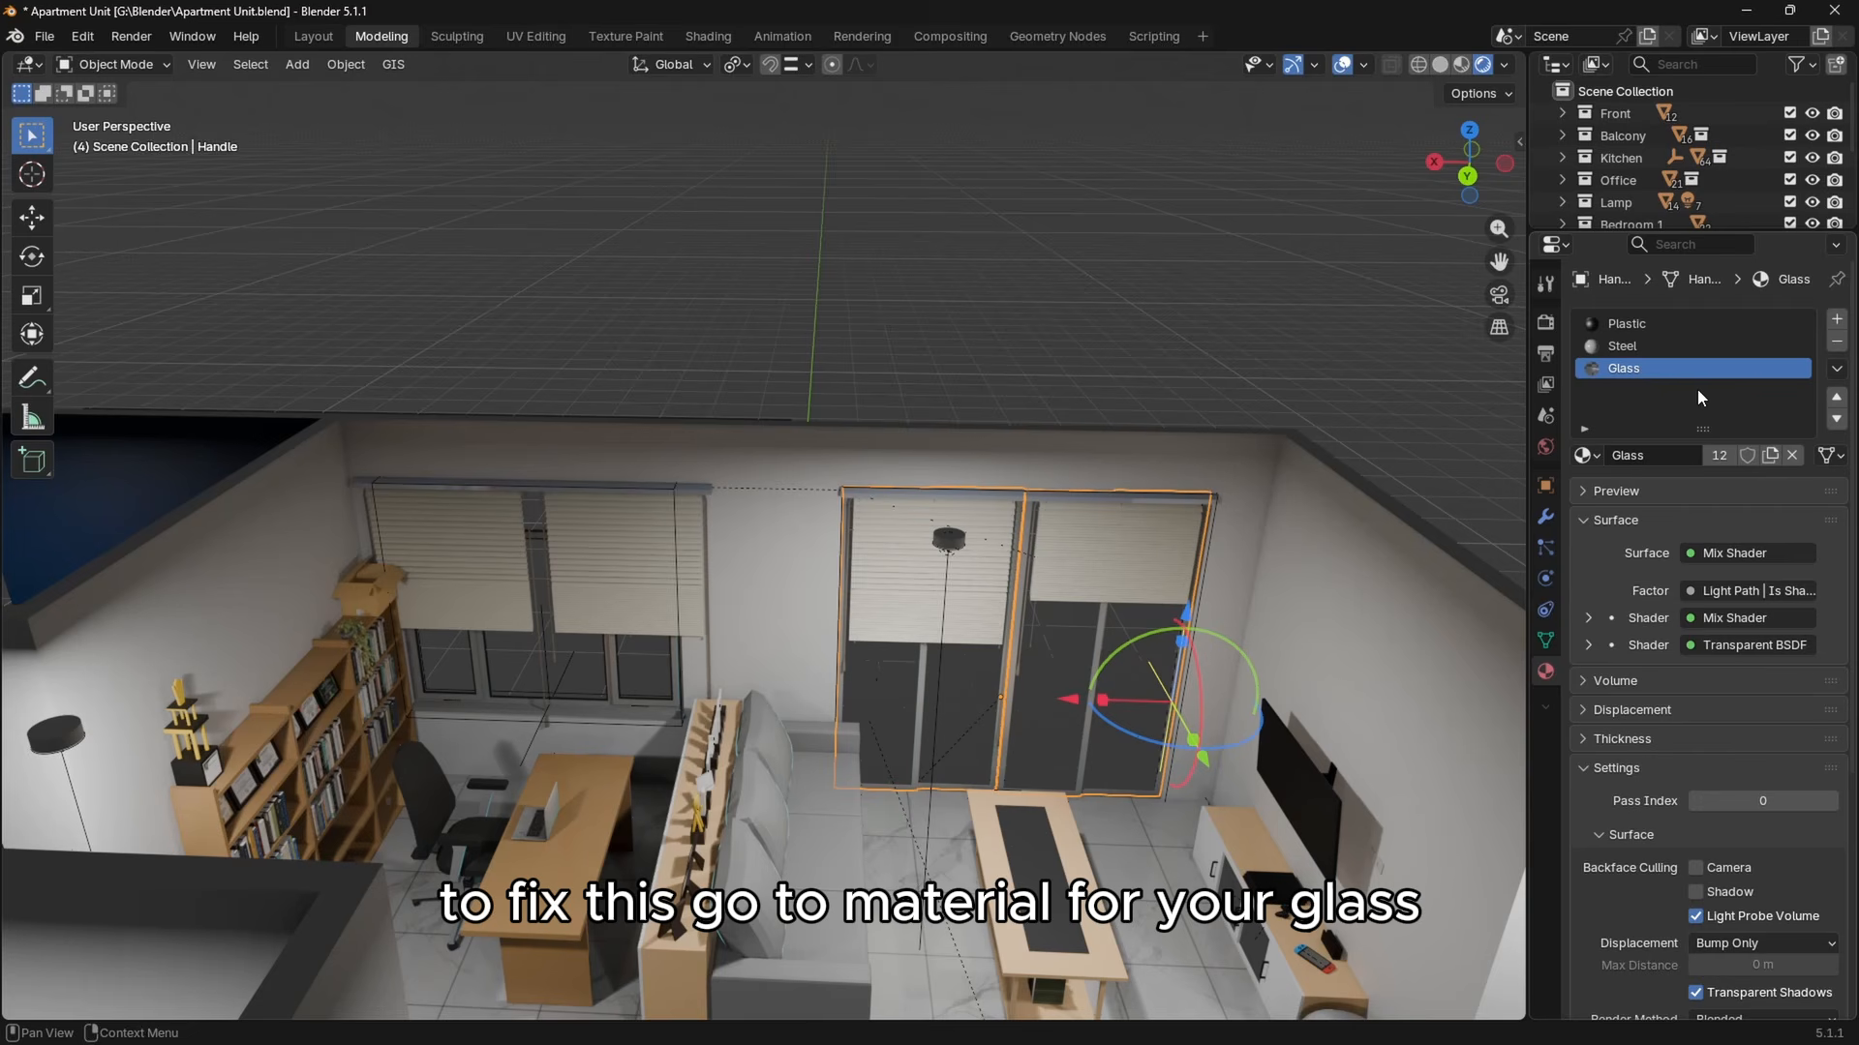
In the Shading workspace, add a Principled BSDF to the Glass material and connect it to the Material Output's Surface.
left_click(708, 36)
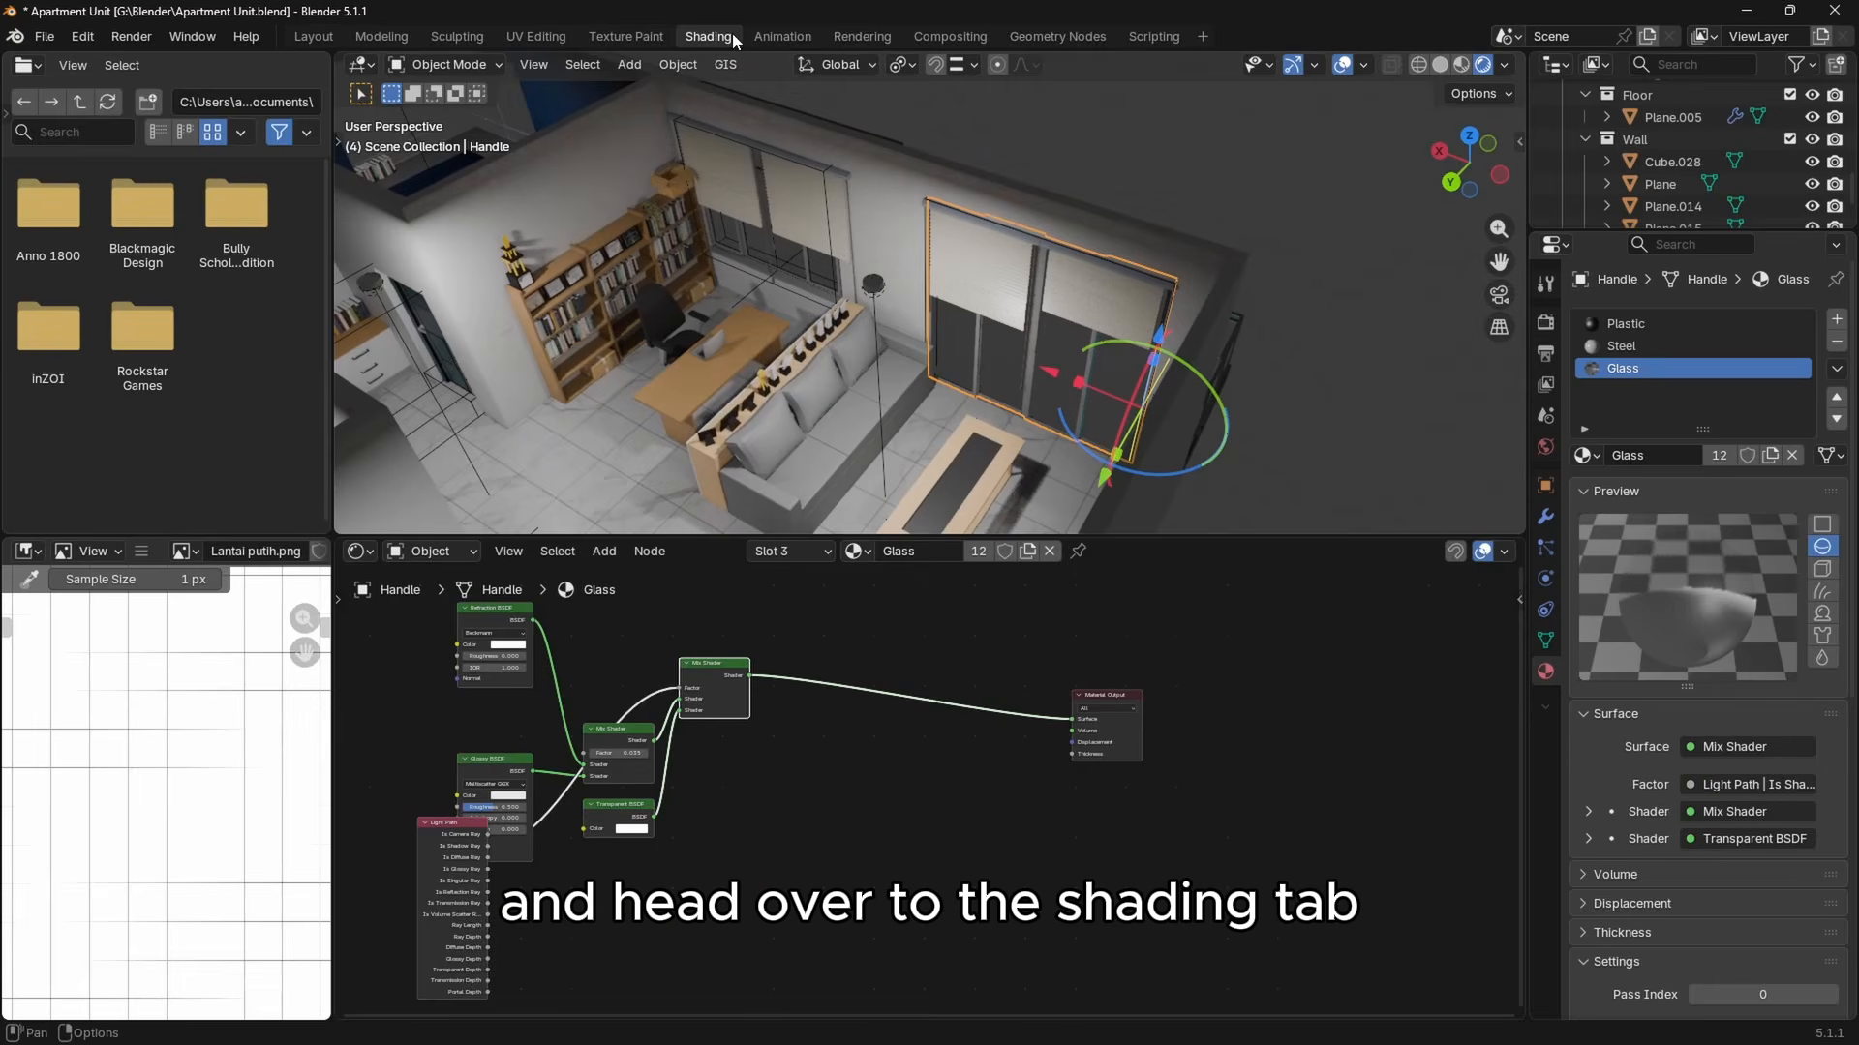
scroll(1113, 680, "down", 1)
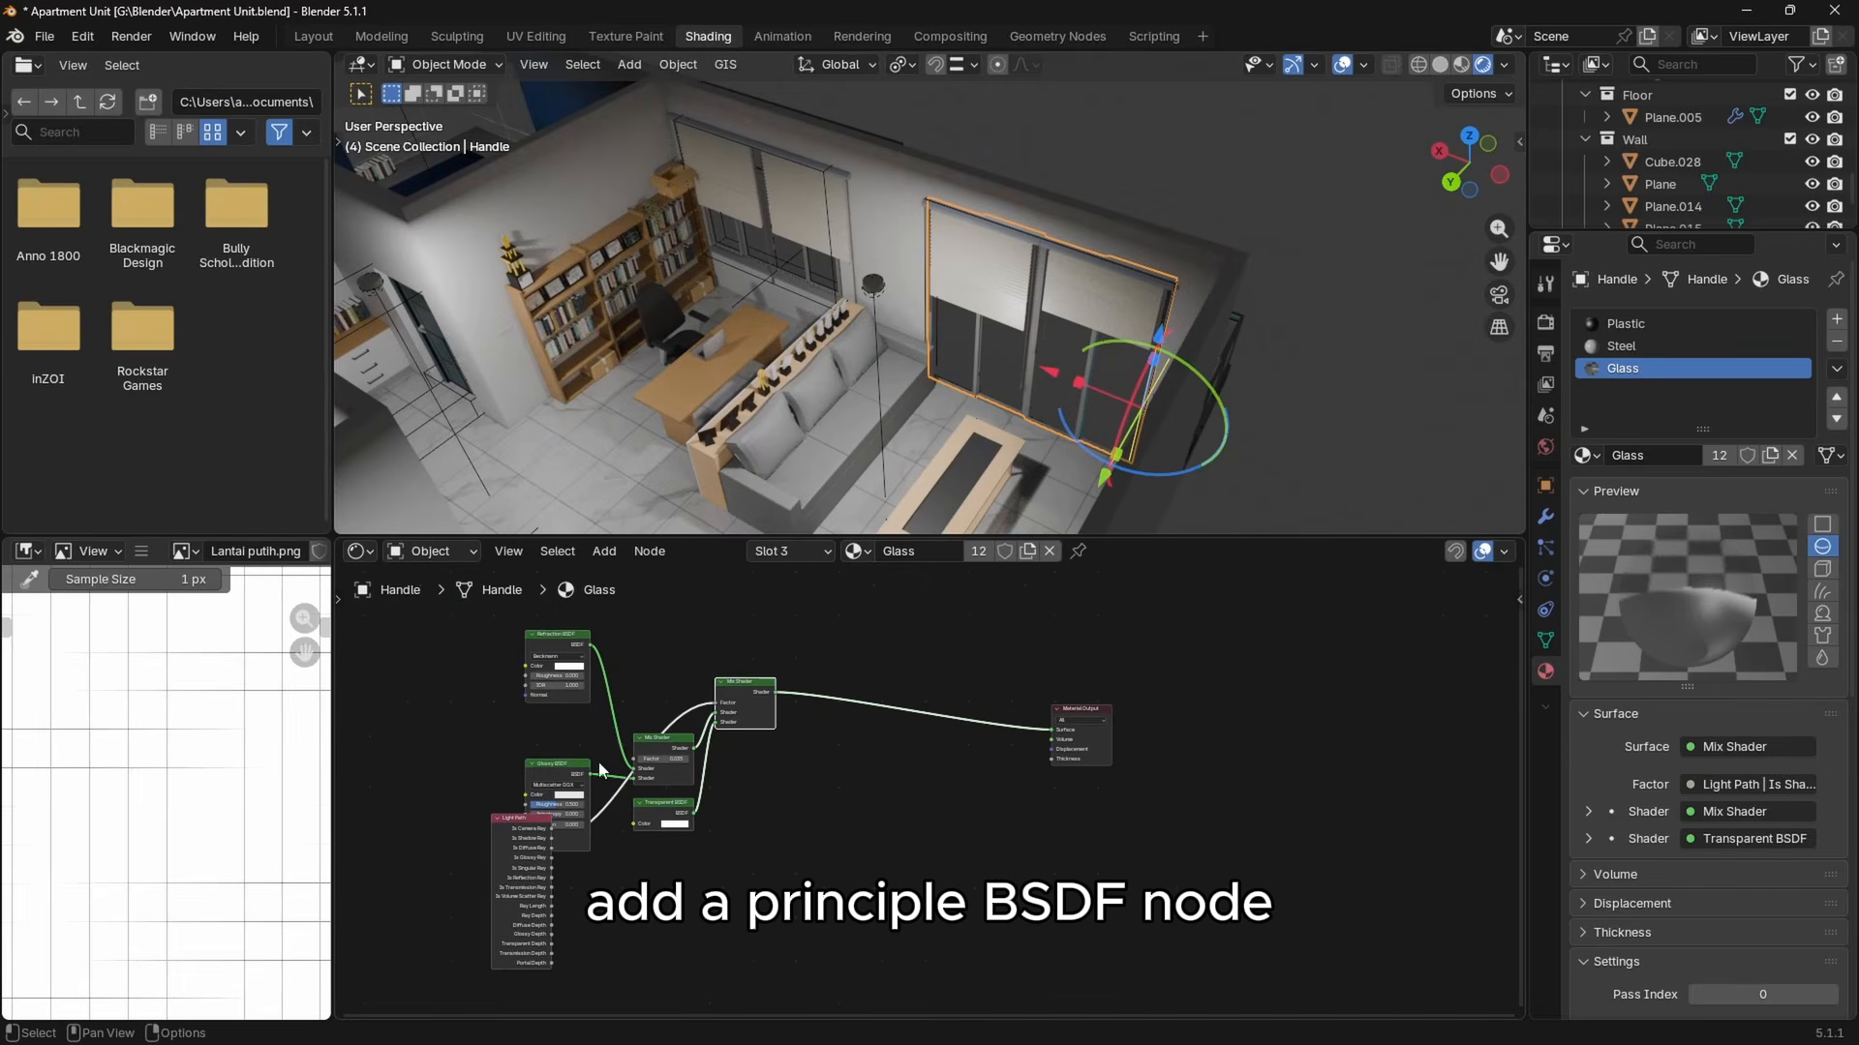
left_click_drag(861, 700, 964, 777)
type("princ")
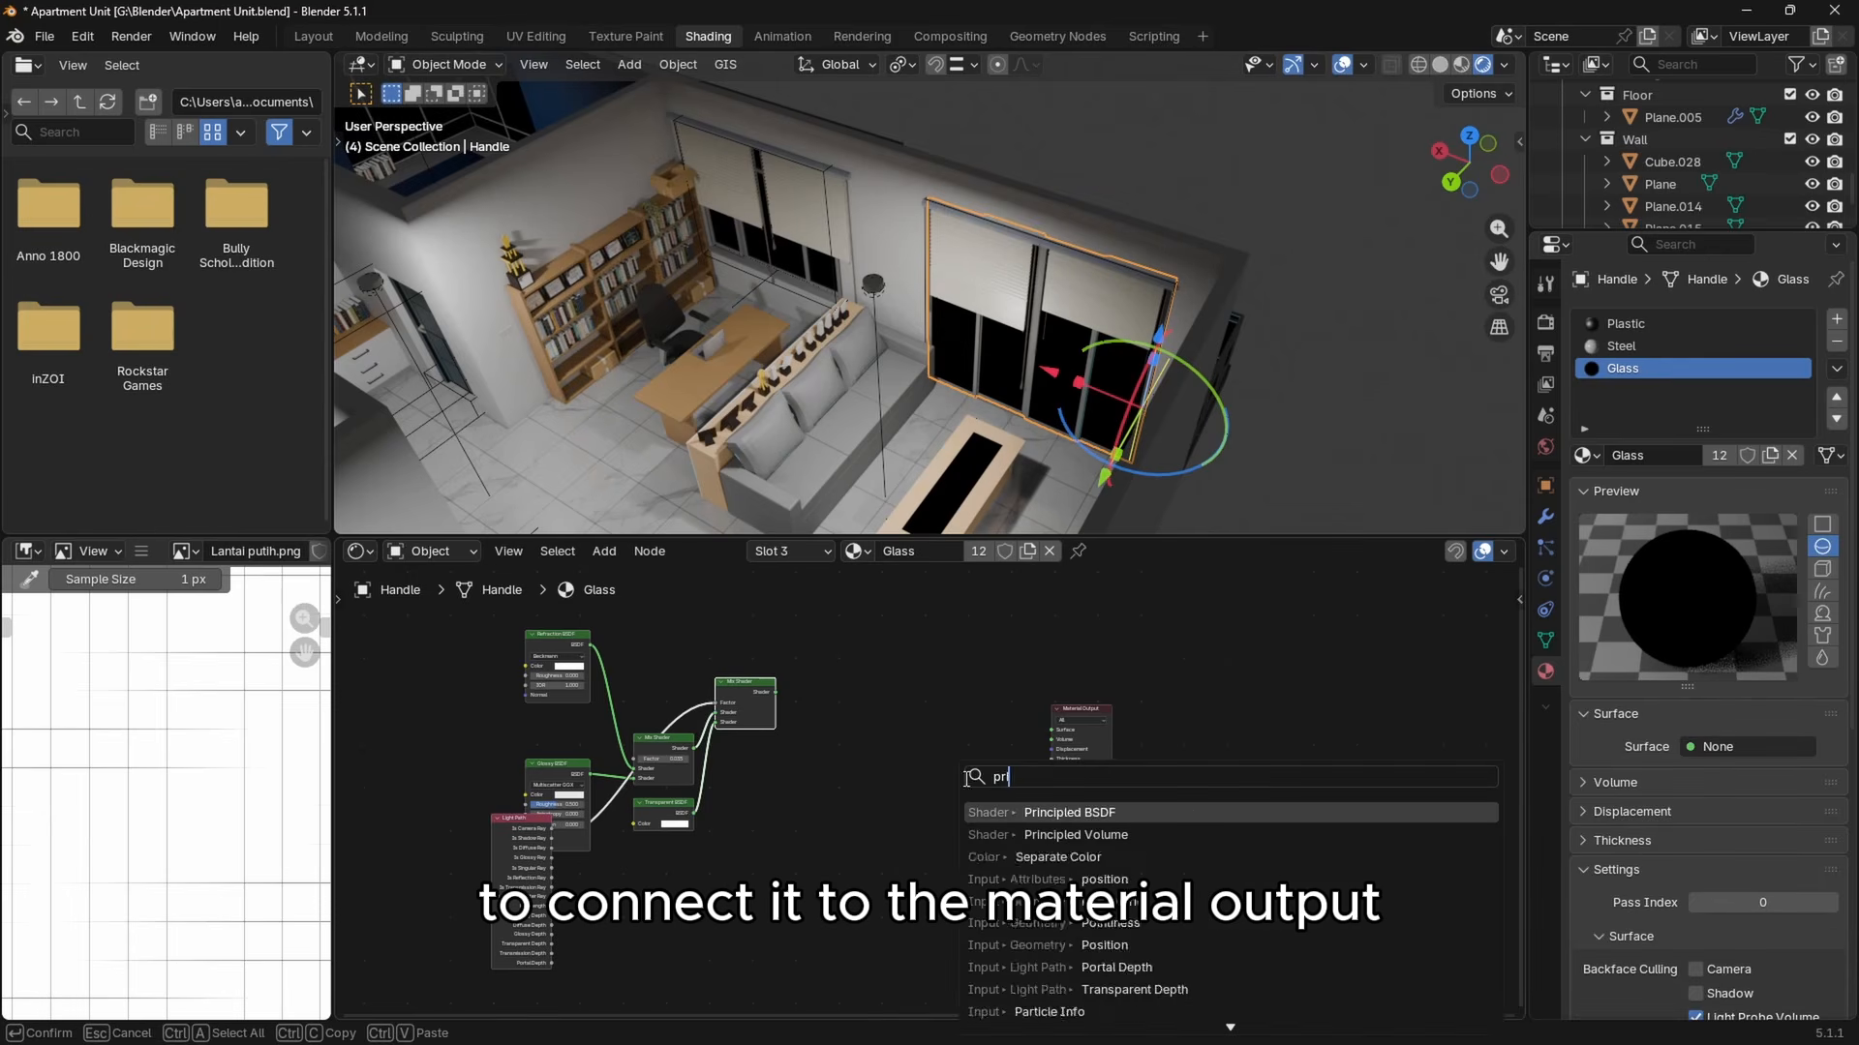
key("Return")
left_click(783, 692)
left_click(889, 723)
left_click_drag(904, 602, 907, 602)
scroll(807, 705, "up", 4)
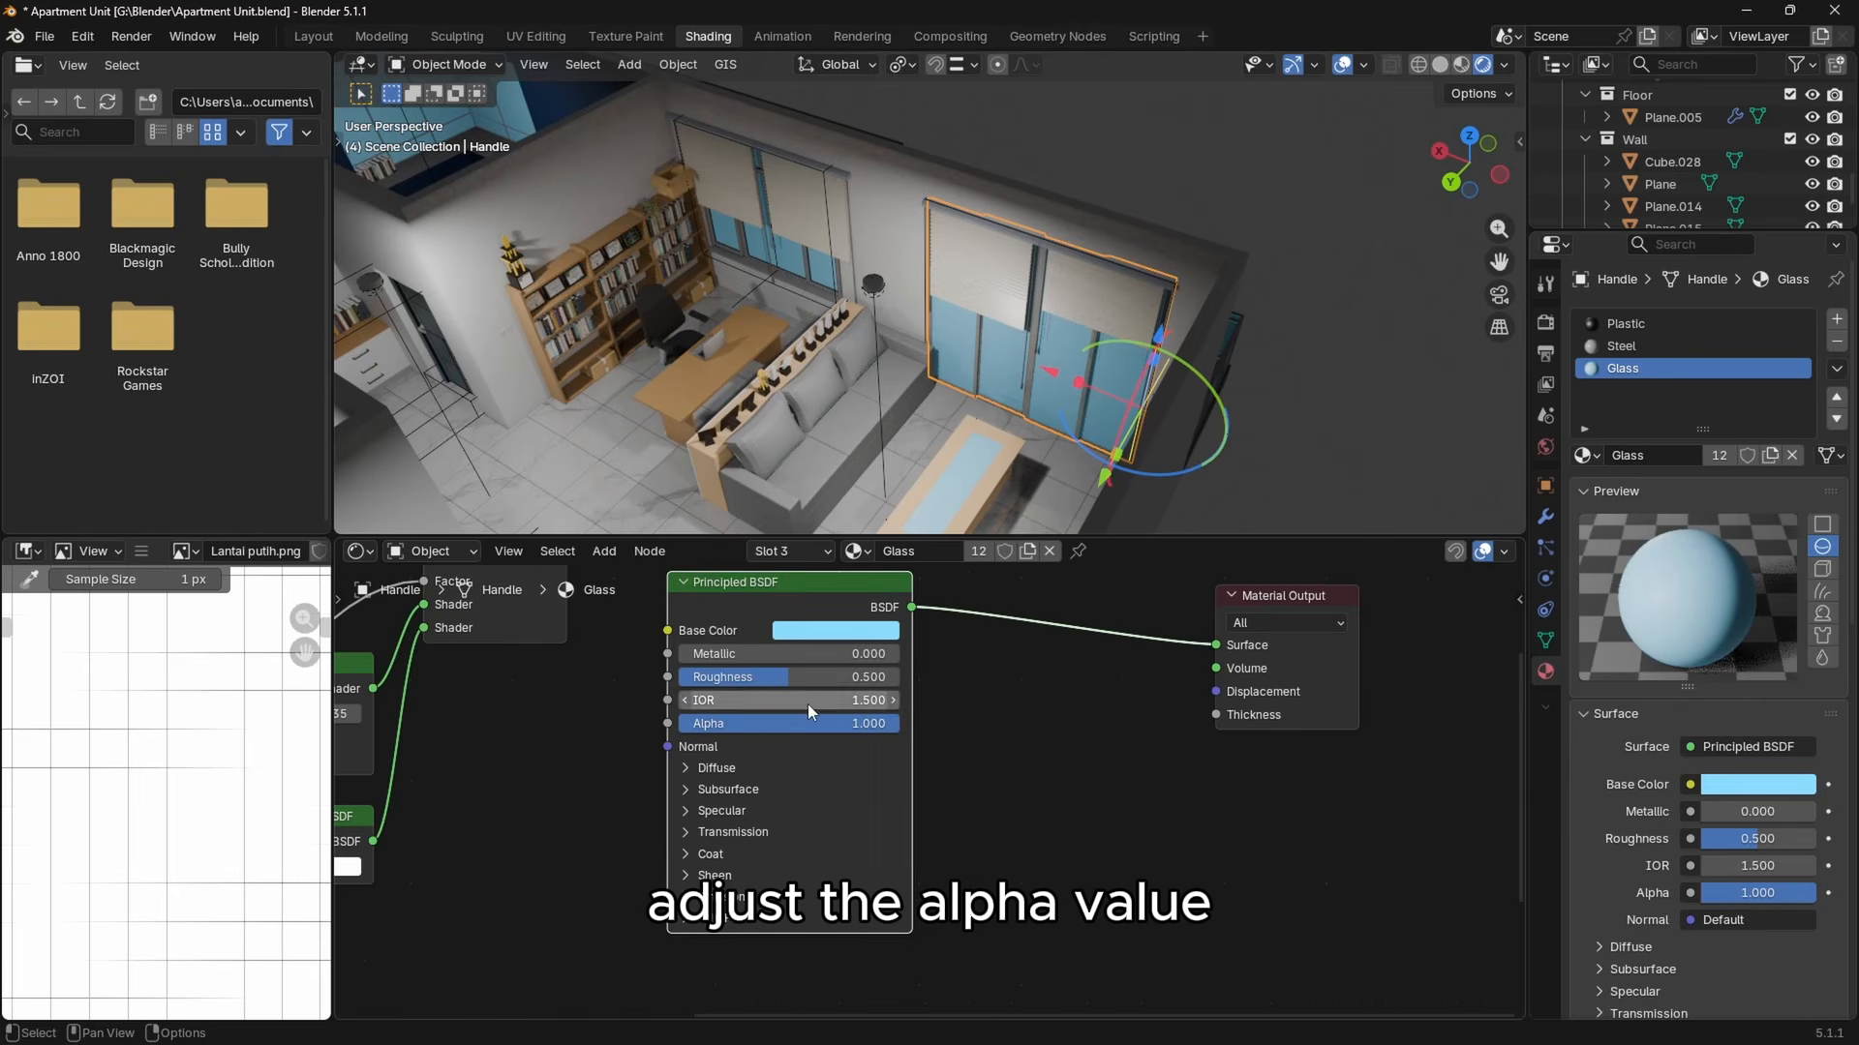
Set the glass Principled BSDF's Alpha to 0.3 and its Transmission Weight to 1.
left_click_drag(874, 729, 741, 729)
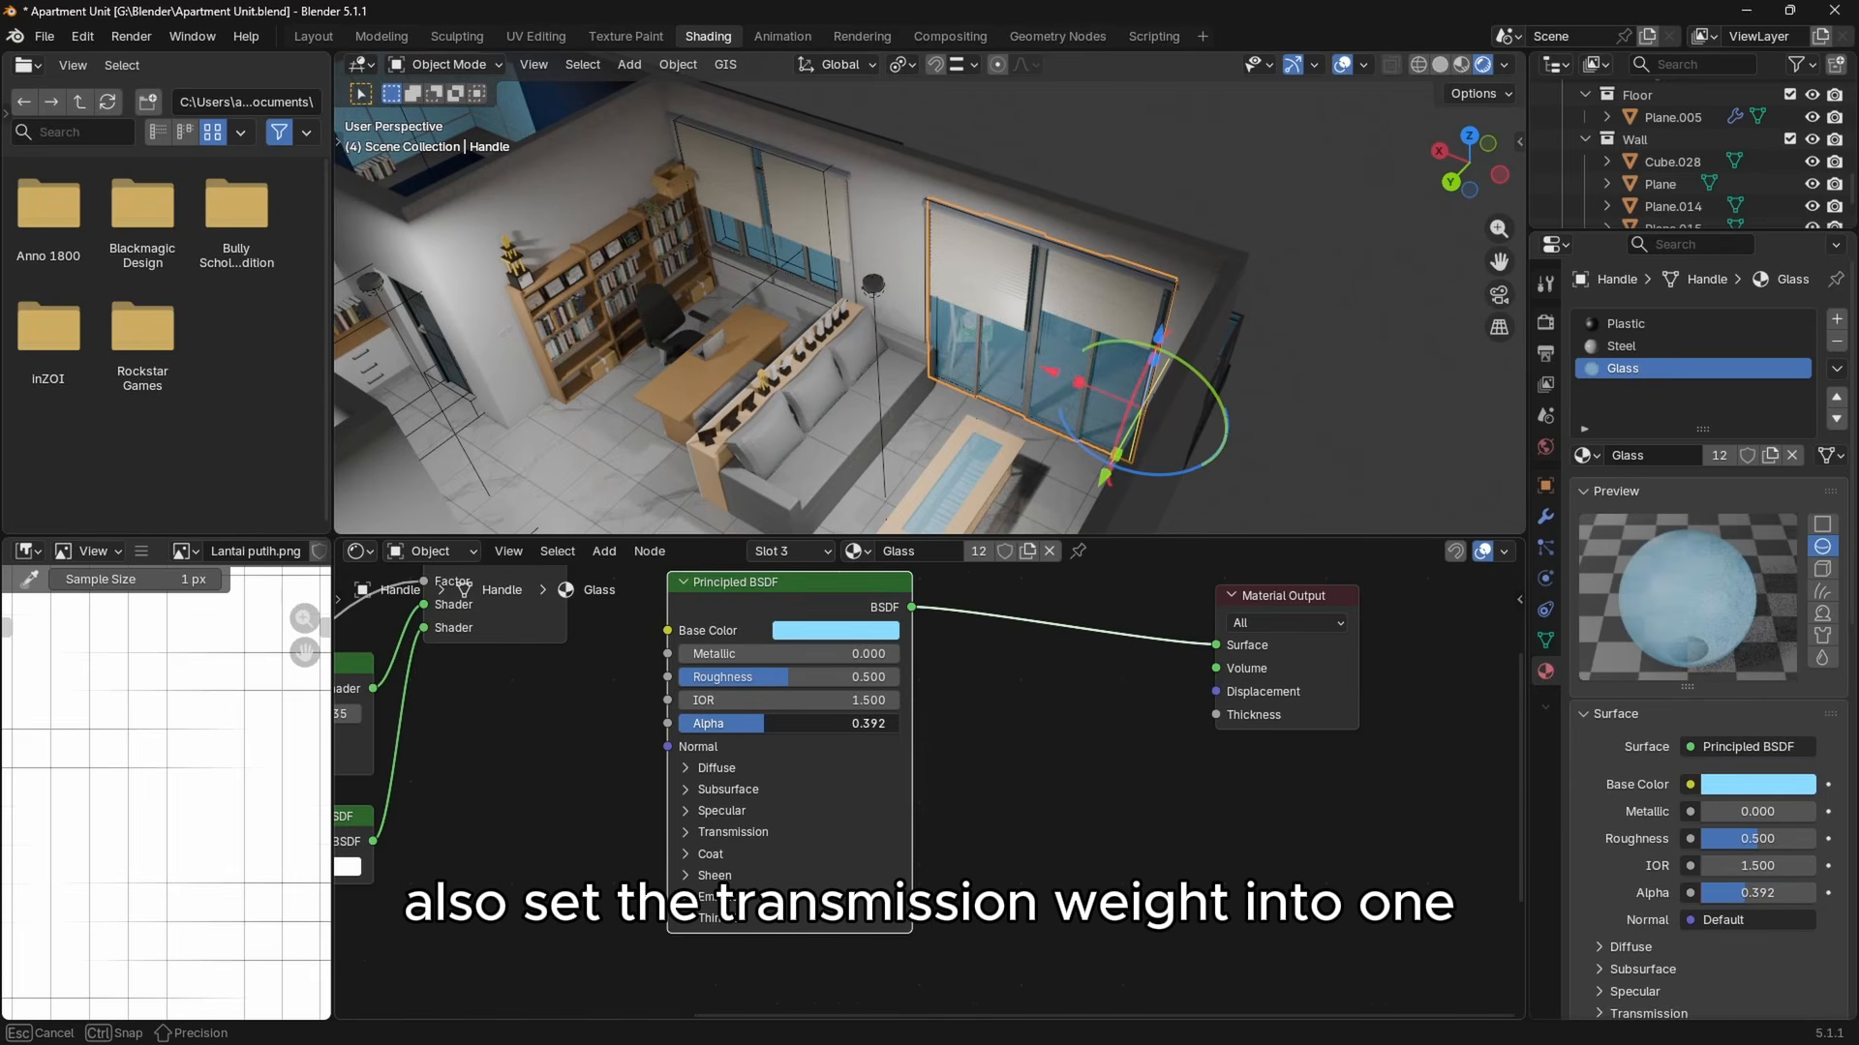
left_click(789, 723)
type(".3")
key("Return")
left_click(733, 831)
left_click_drag(736, 859, 895, 858)
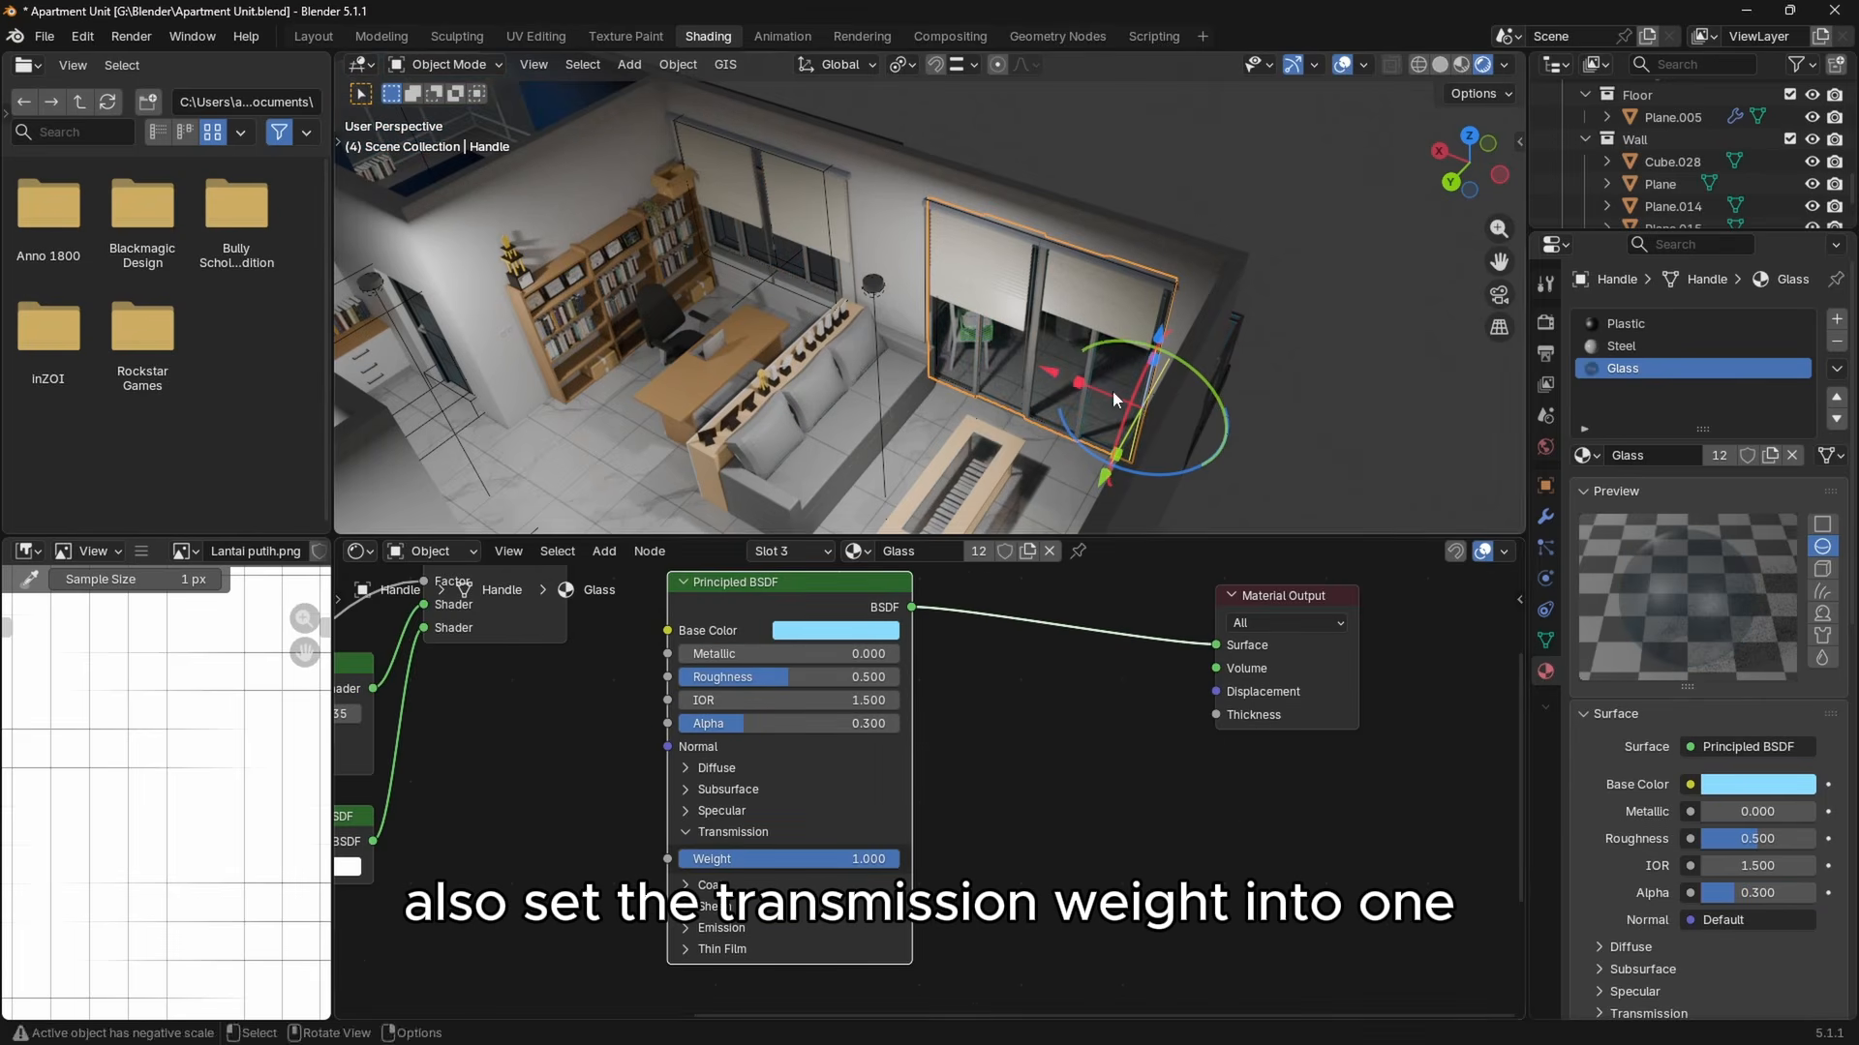
Set the Glass material's surface render method to Blended and check the balcony door glass up close.
scroll(1583, 791, "down", 5)
scroll(1088, 416, "up", 6)
scroll(1644, 875, "down", 4)
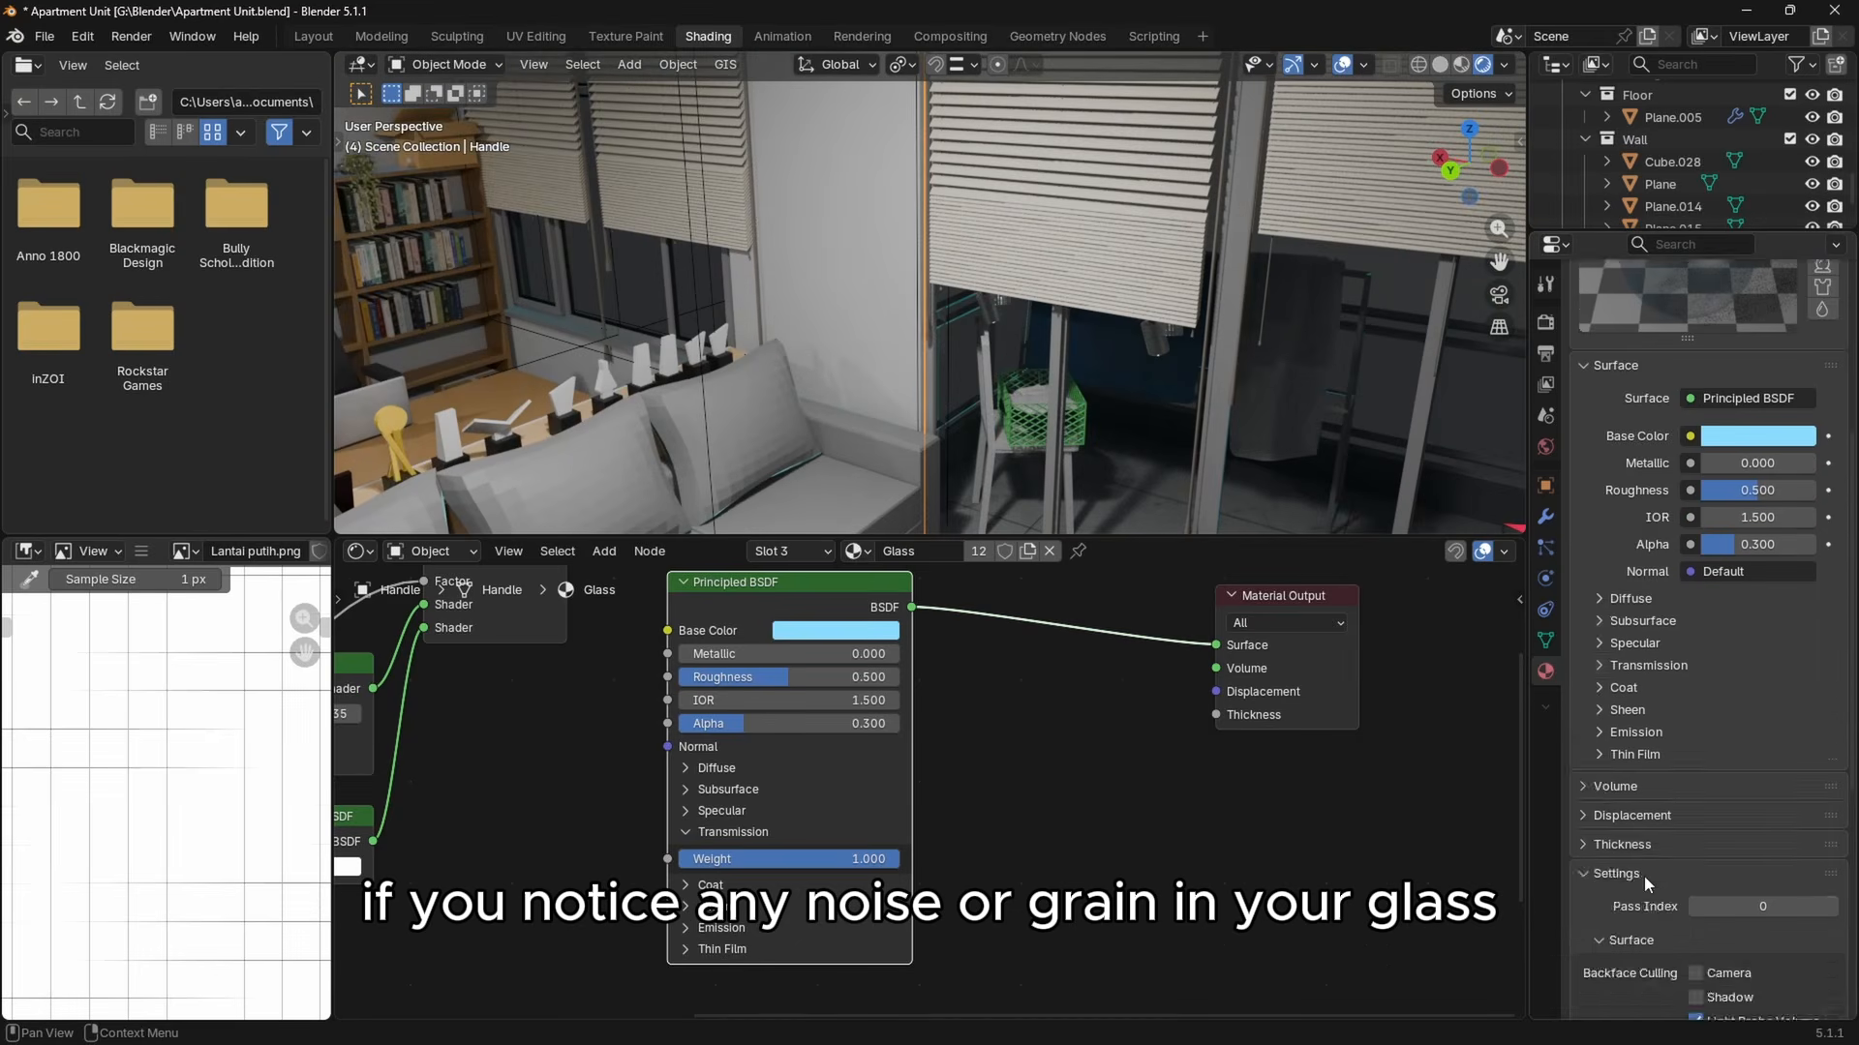
scroll(1644, 875, "down", 5)
left_click(1743, 912)
left_click(1730, 935)
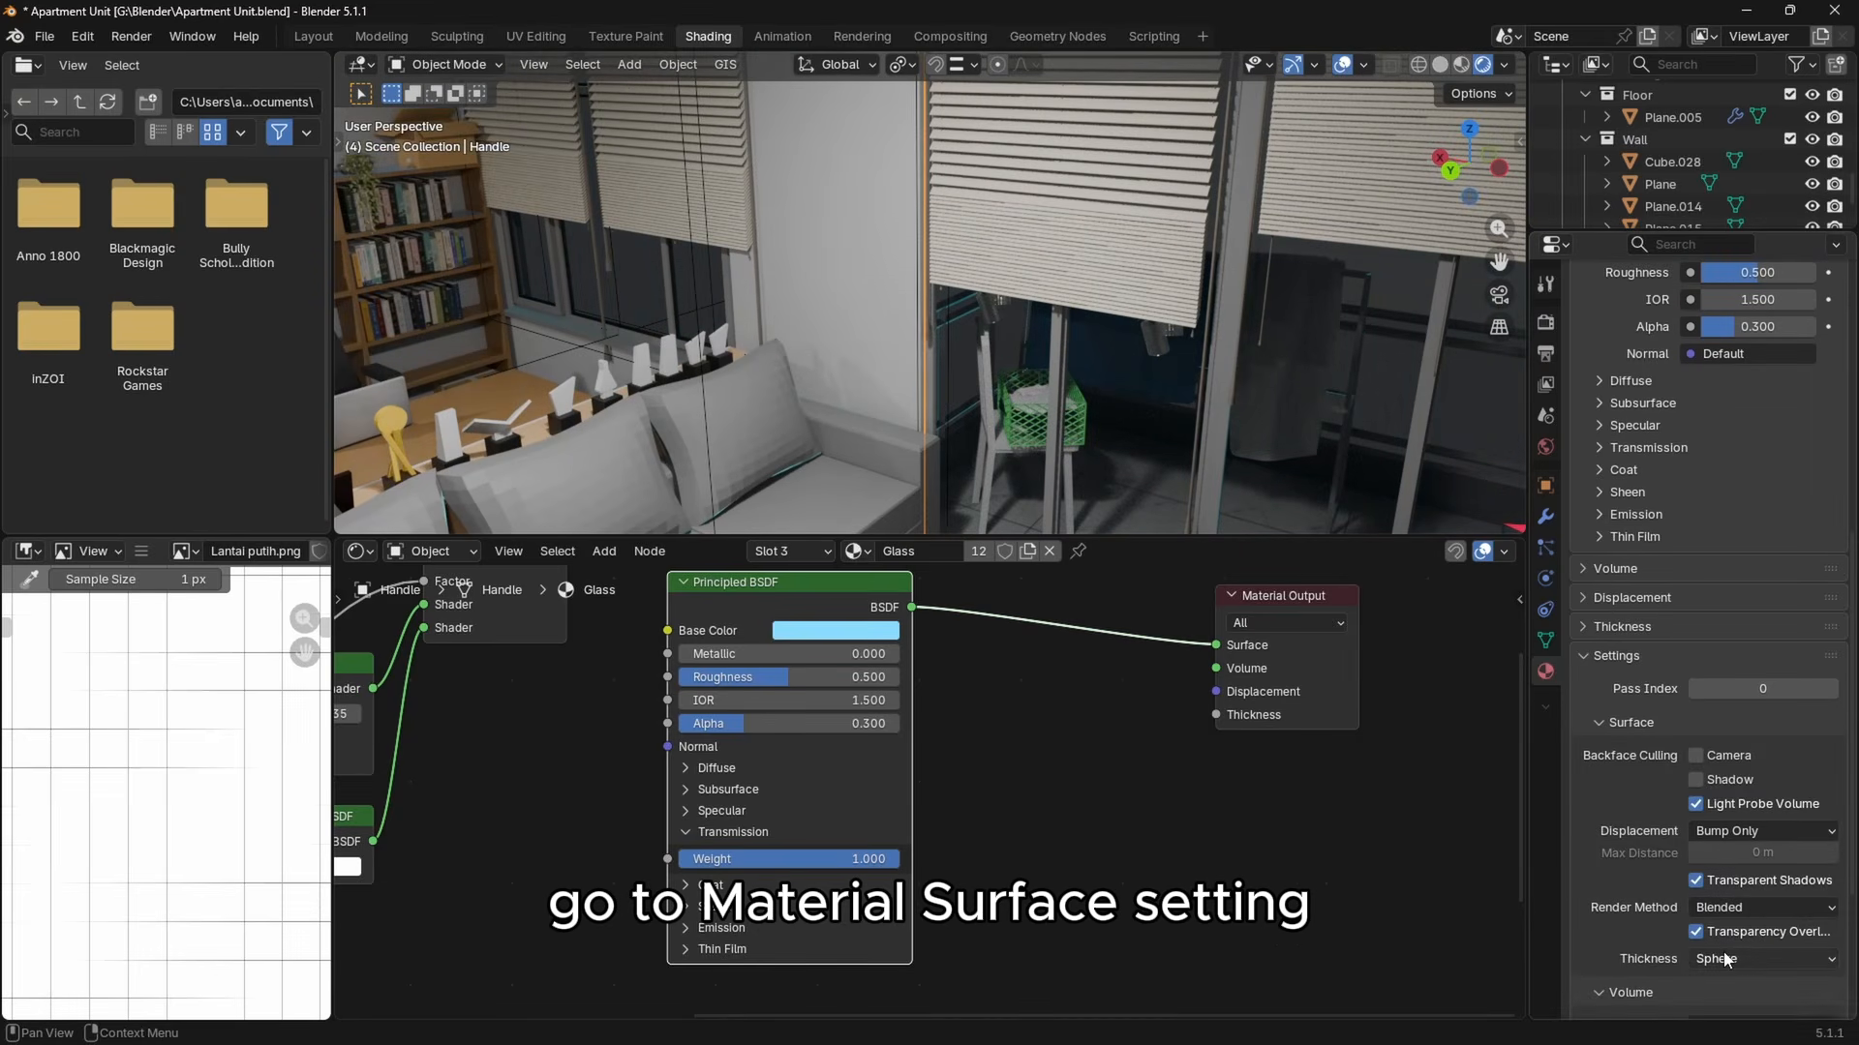
middle_click_drag(1258, 446, 1197, 368)
scroll(929, 377, "down", 4)
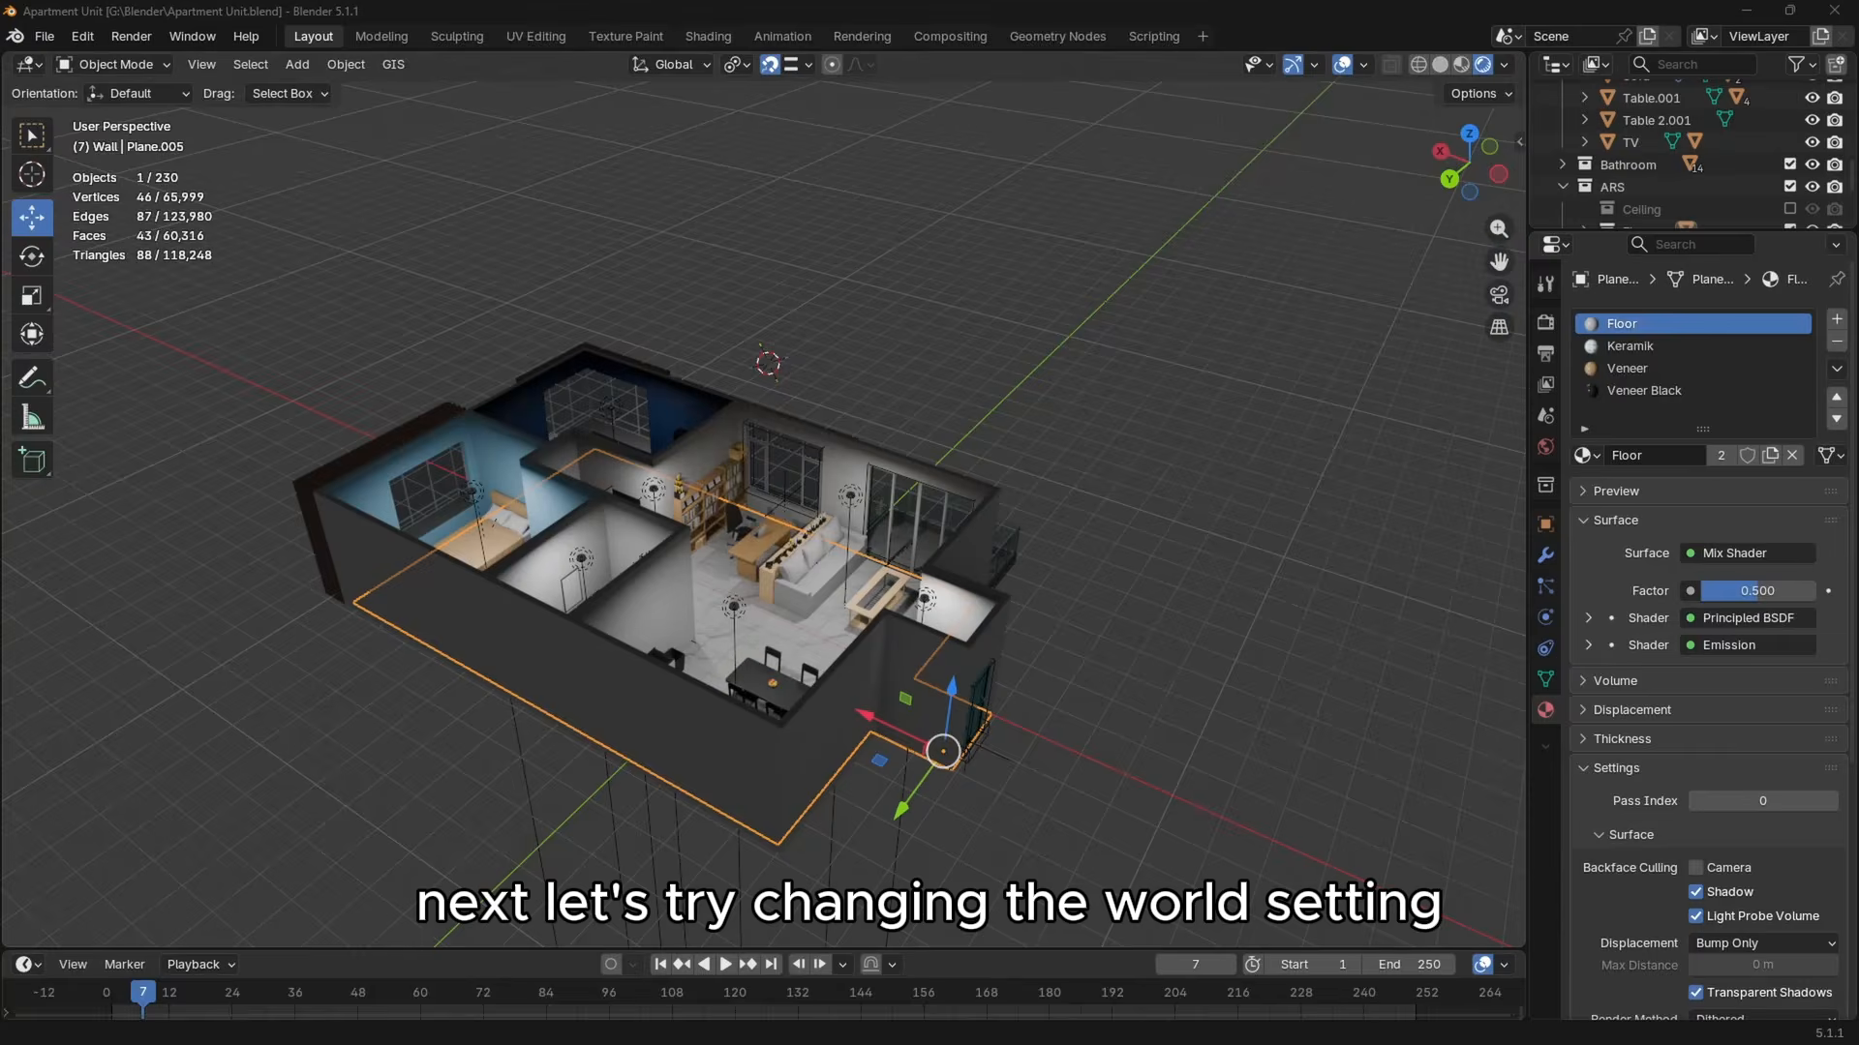
Show the world properties and switch the Shading workspace's node editor from Object to World.
scroll(973, 632, "up", 5)
scroll(956, 636, "down", 5)
middle_click_drag(957, 637, 1003, 651)
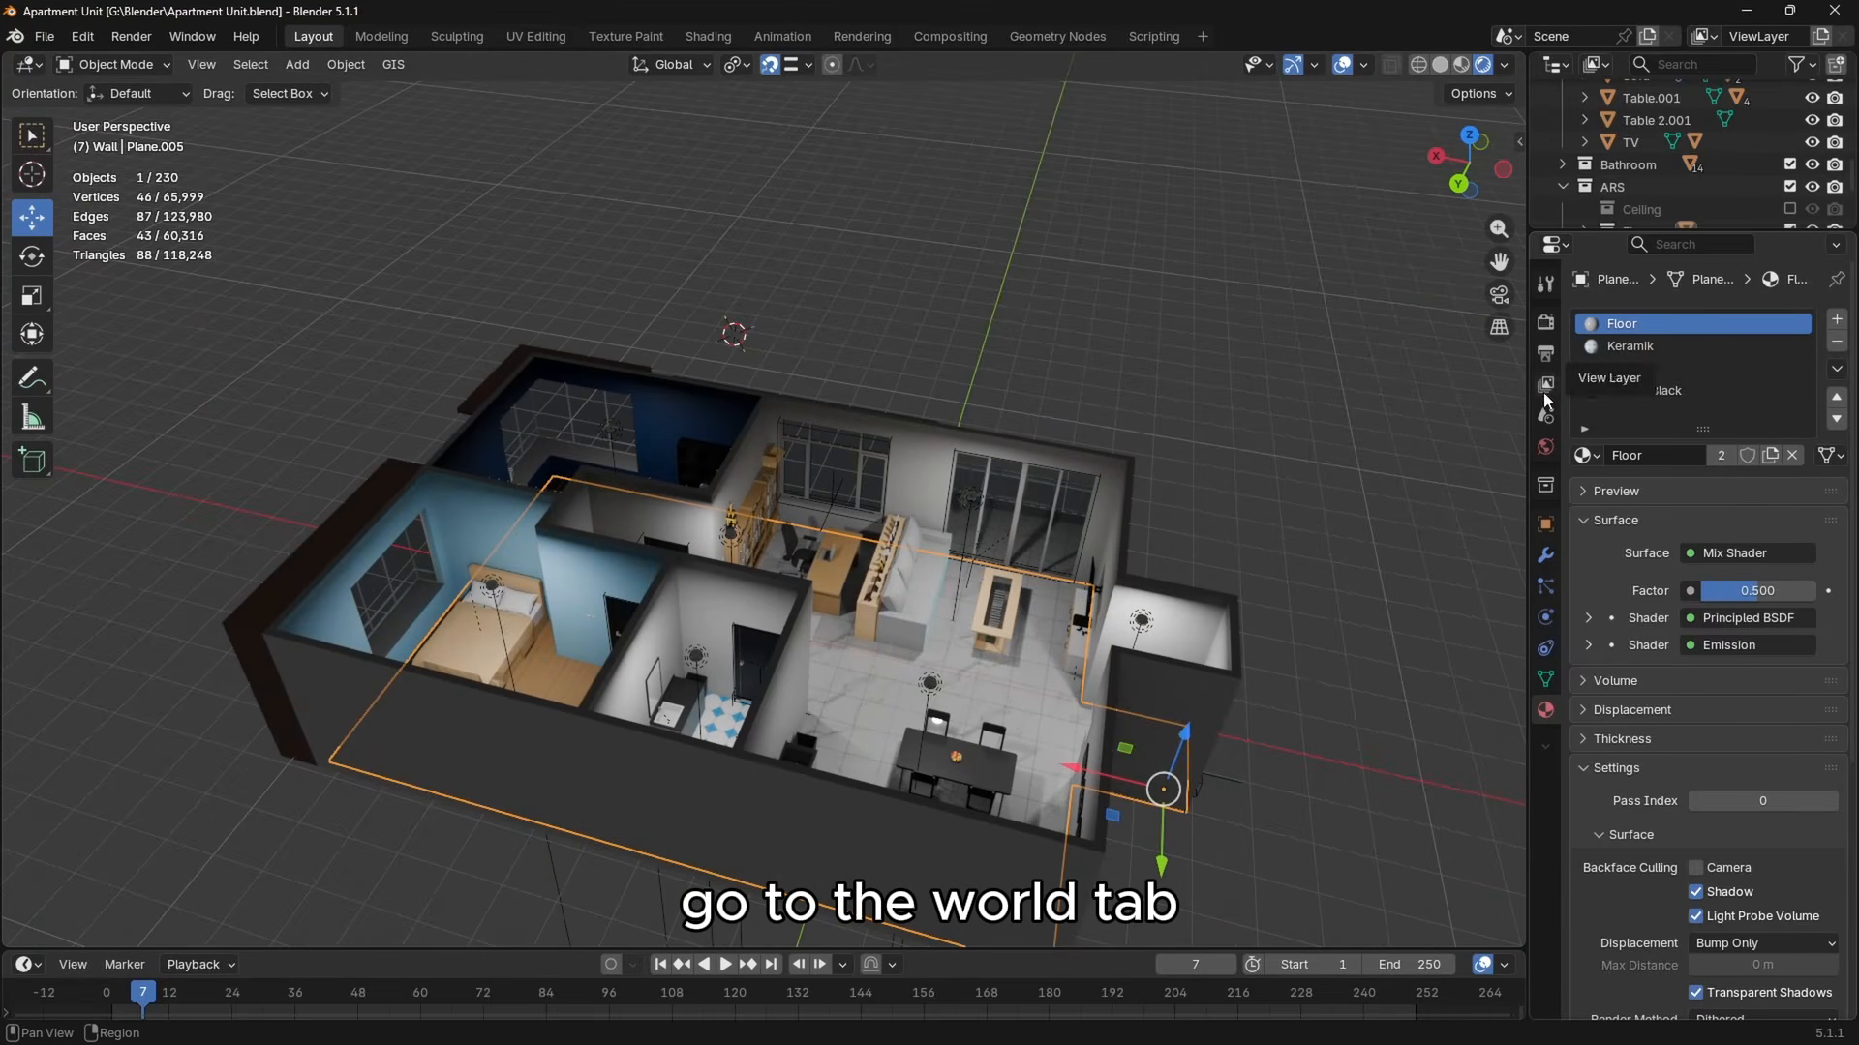
left_click(1546, 446)
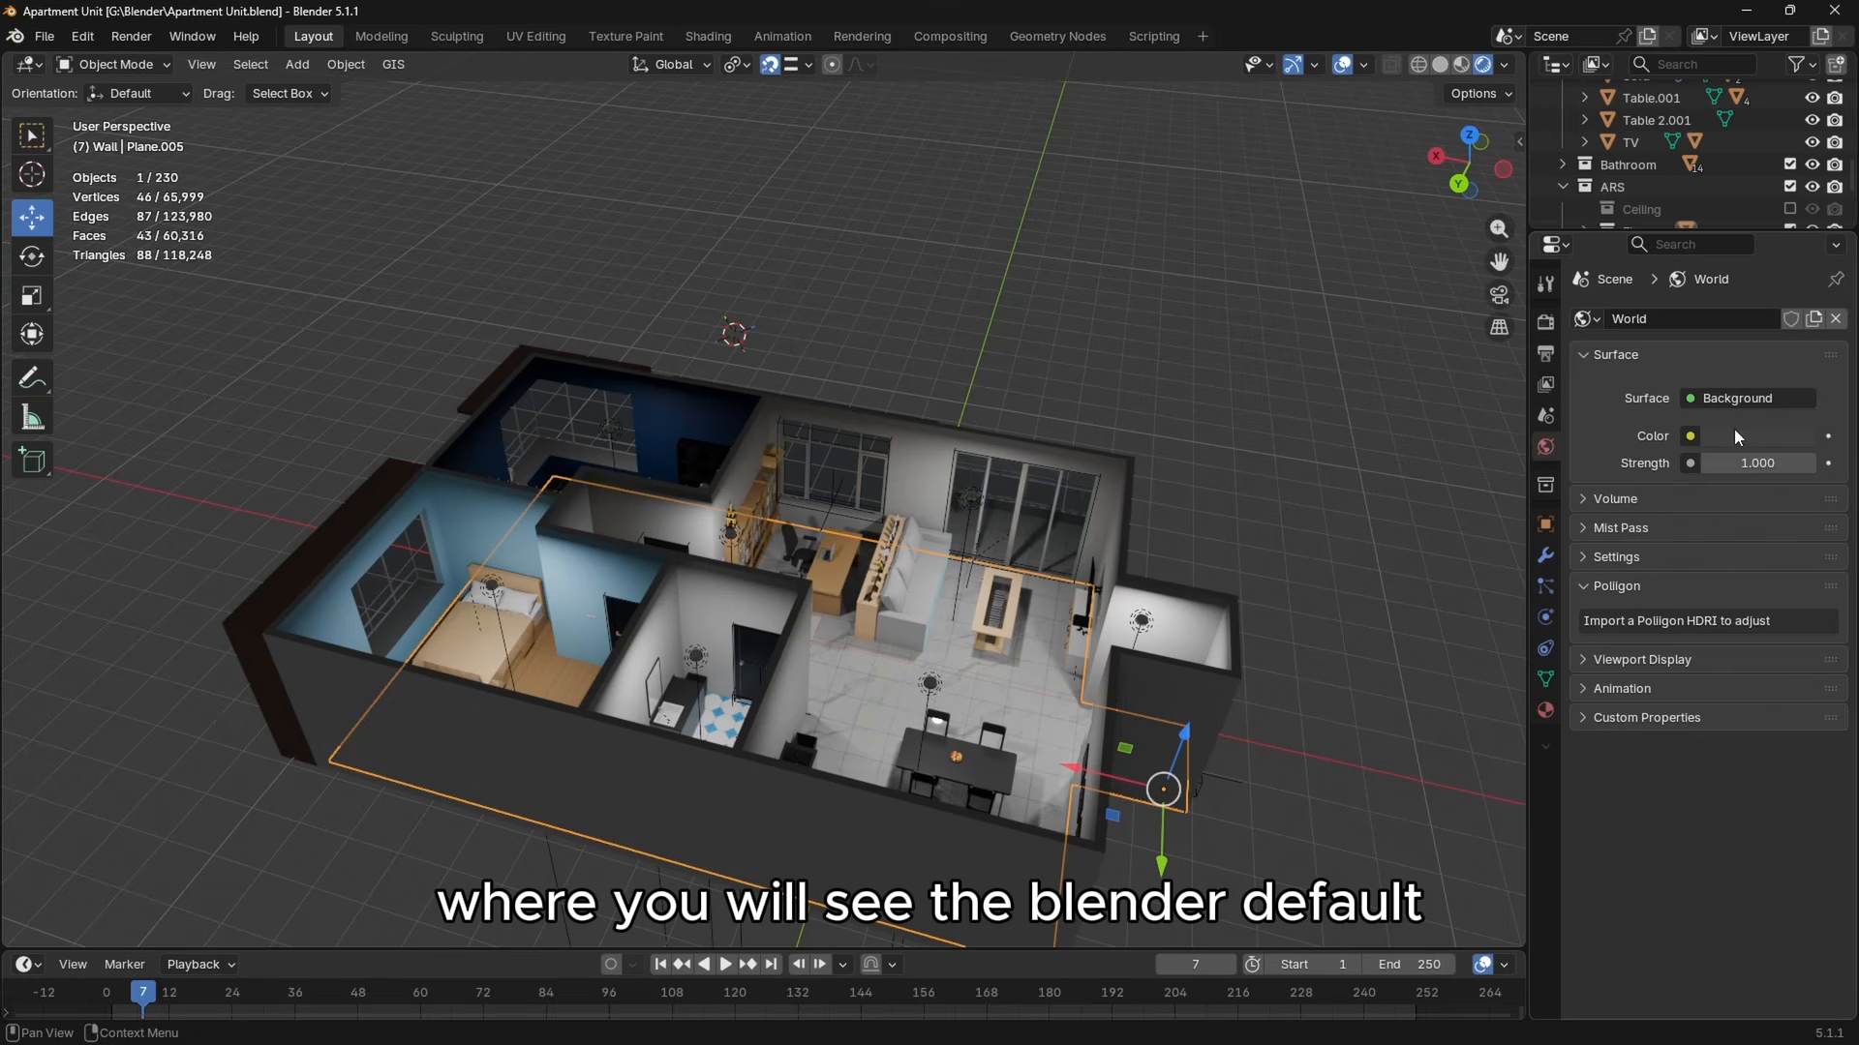
left_click(711, 37)
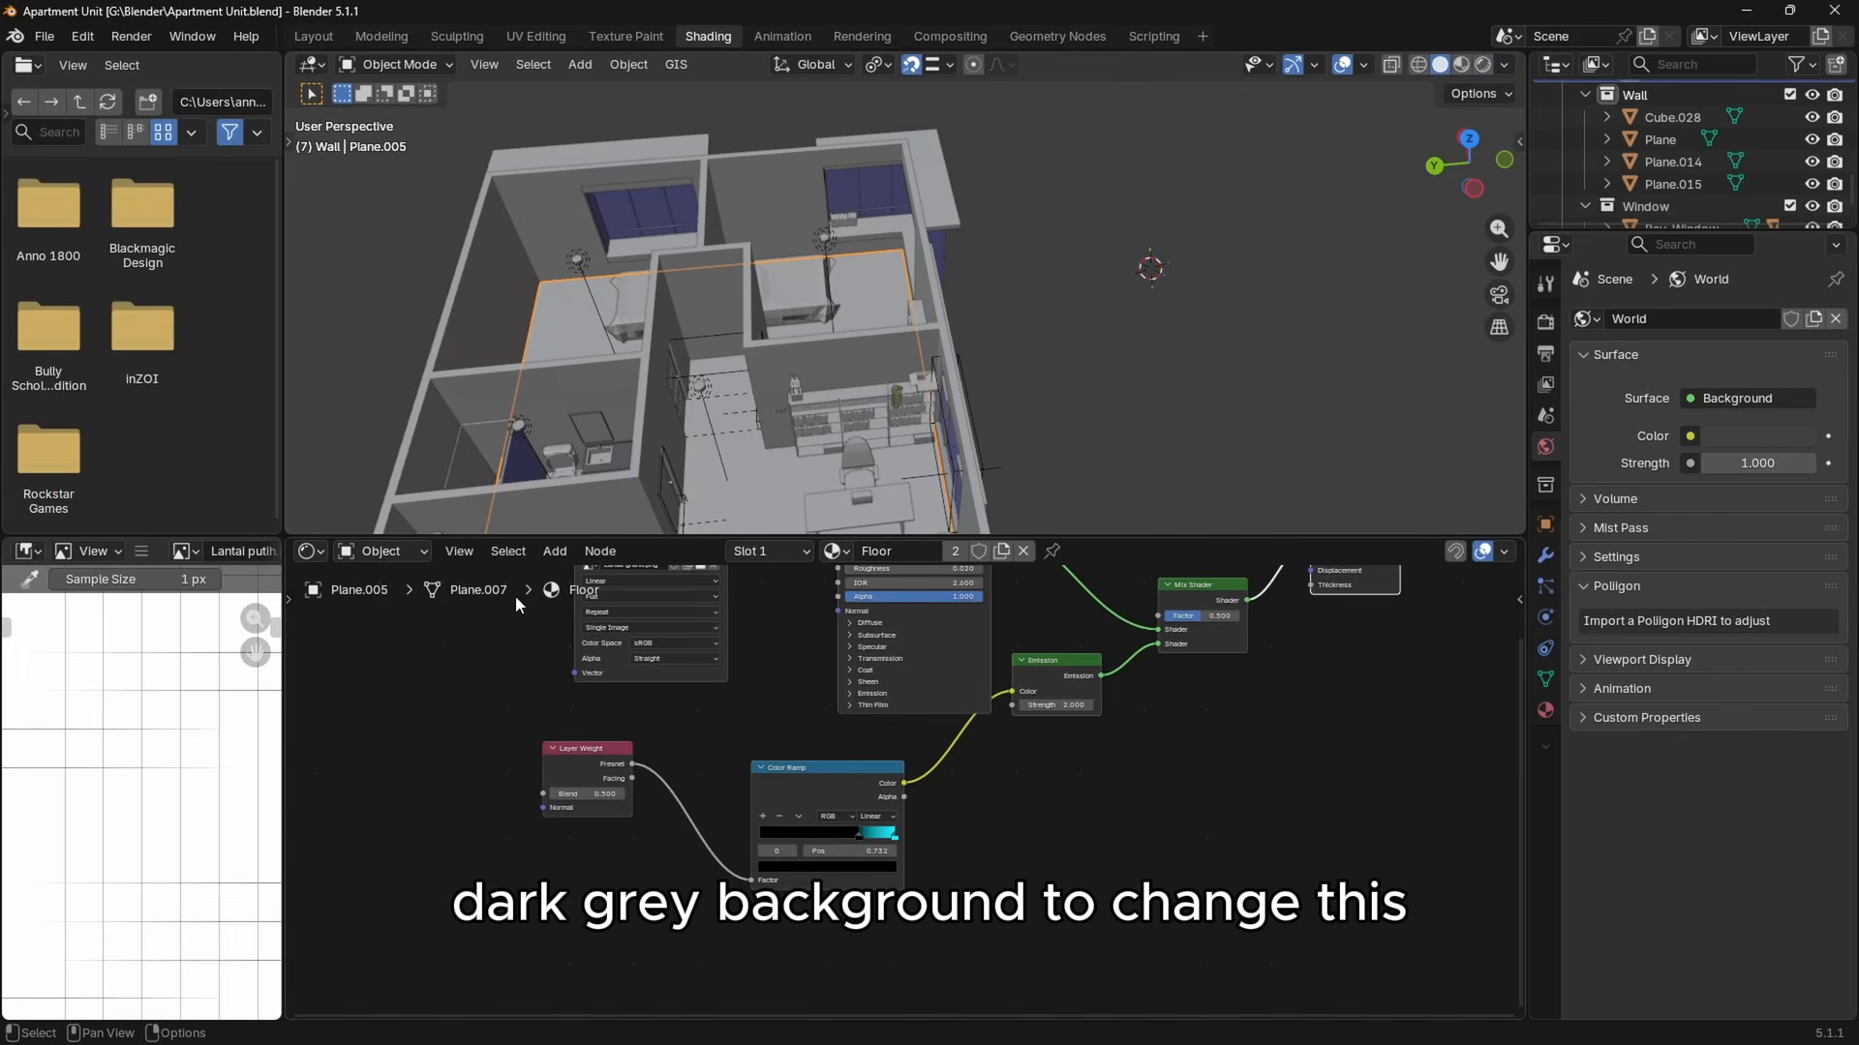
key("Home")
left_click(388, 552)
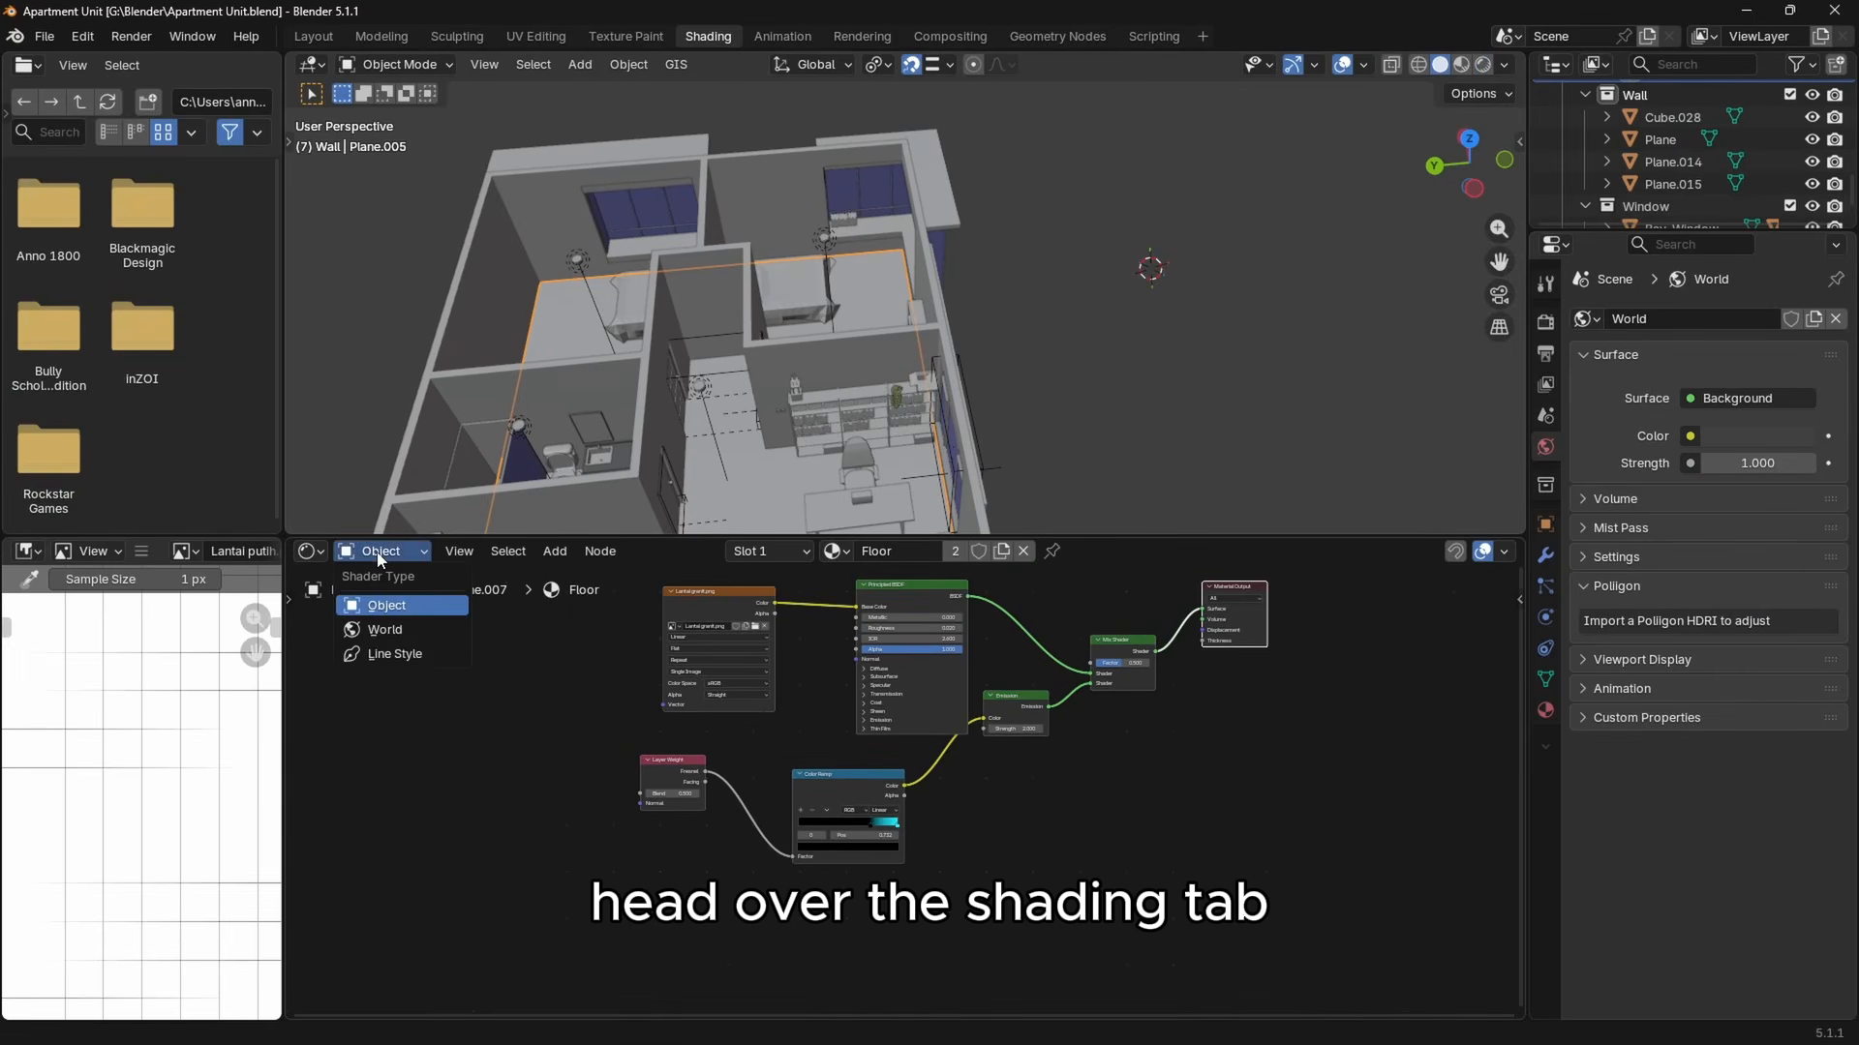
left_click(429, 631)
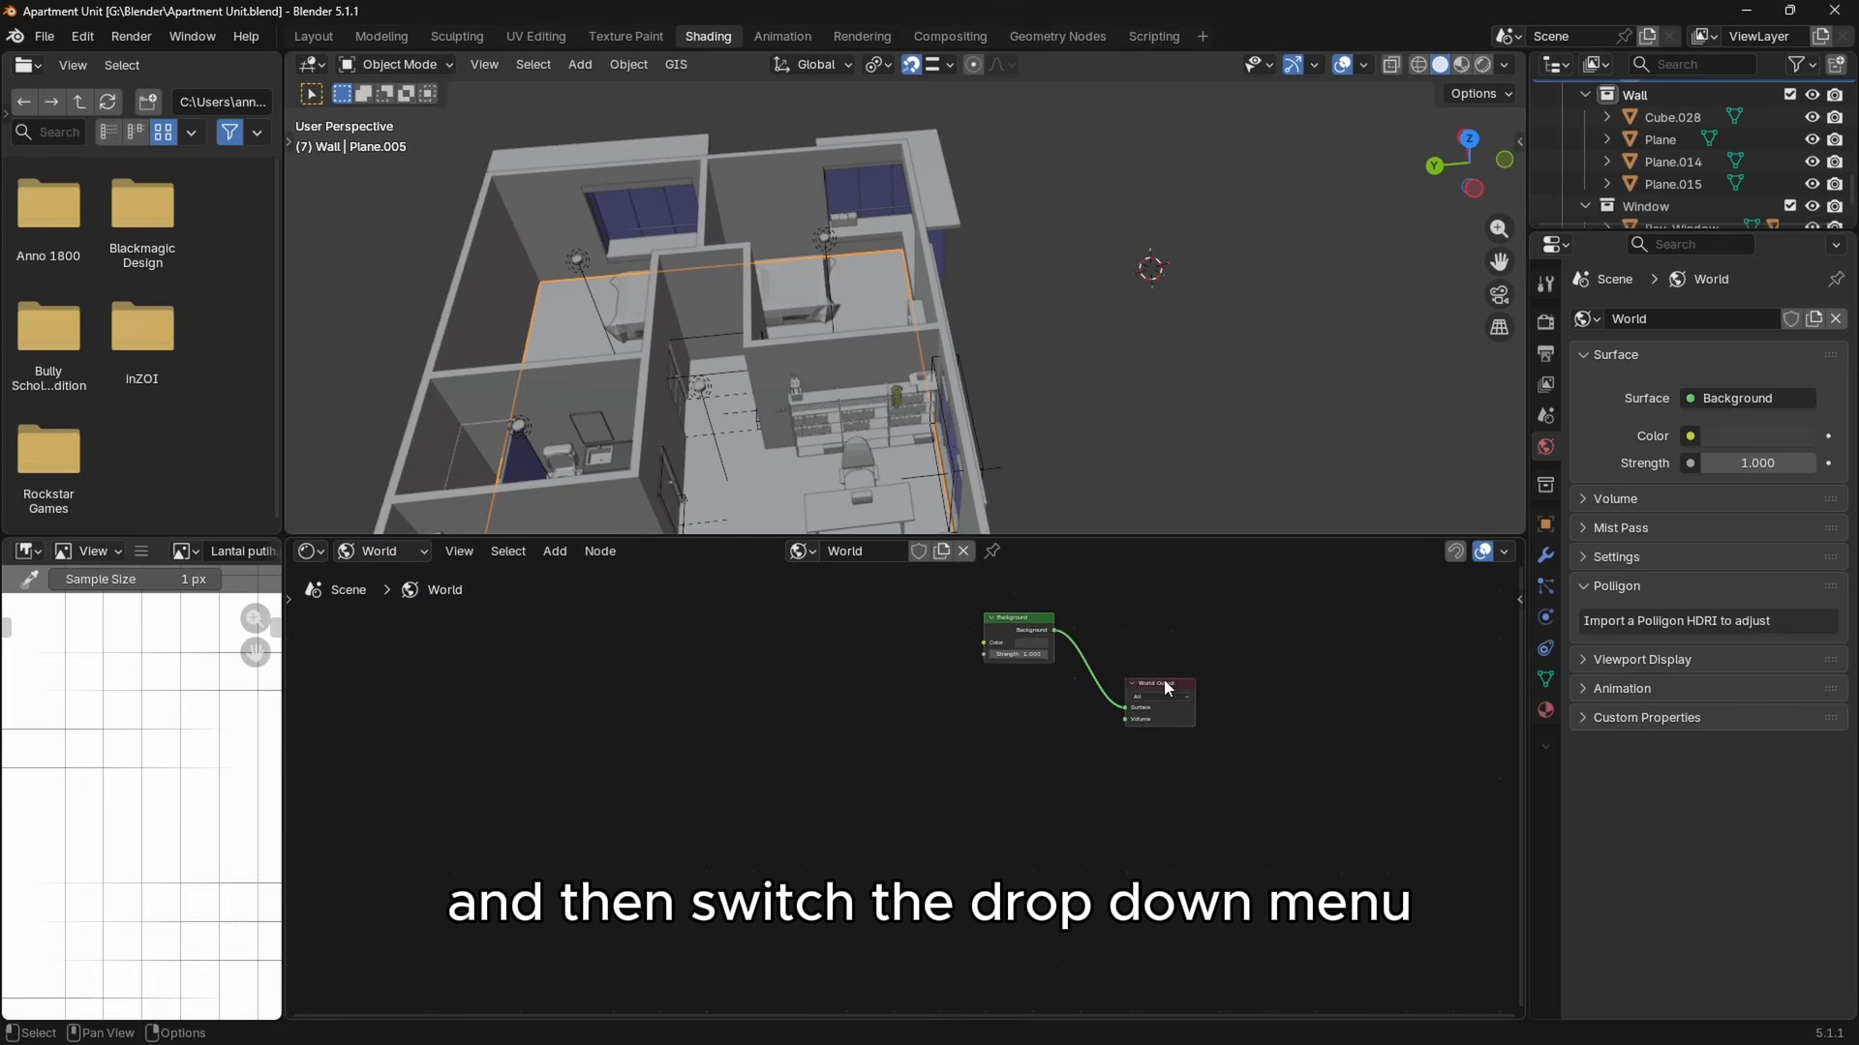
Cut the link between the Background node and the World Output.
scroll(1162, 680, "up", 2)
middle_click_drag(1150, 687, 1019, 755)
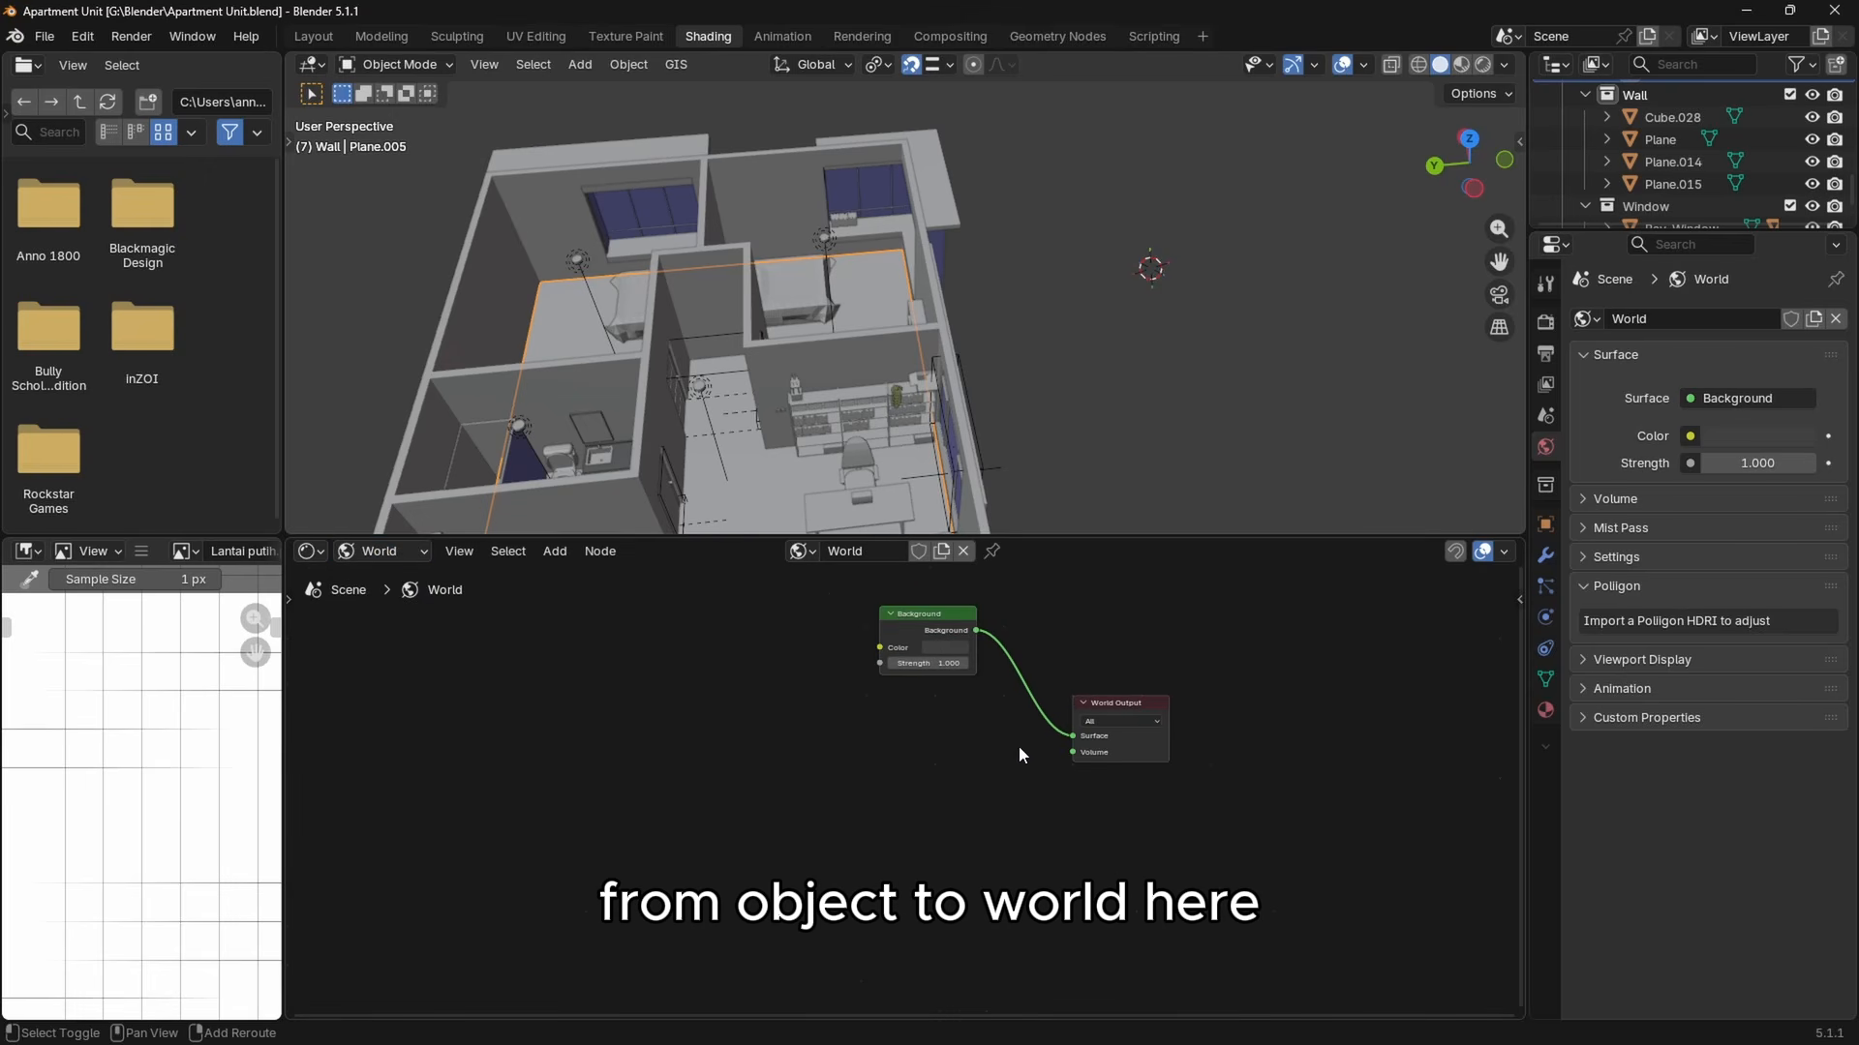
left_click_drag(1071, 737, 966, 780)
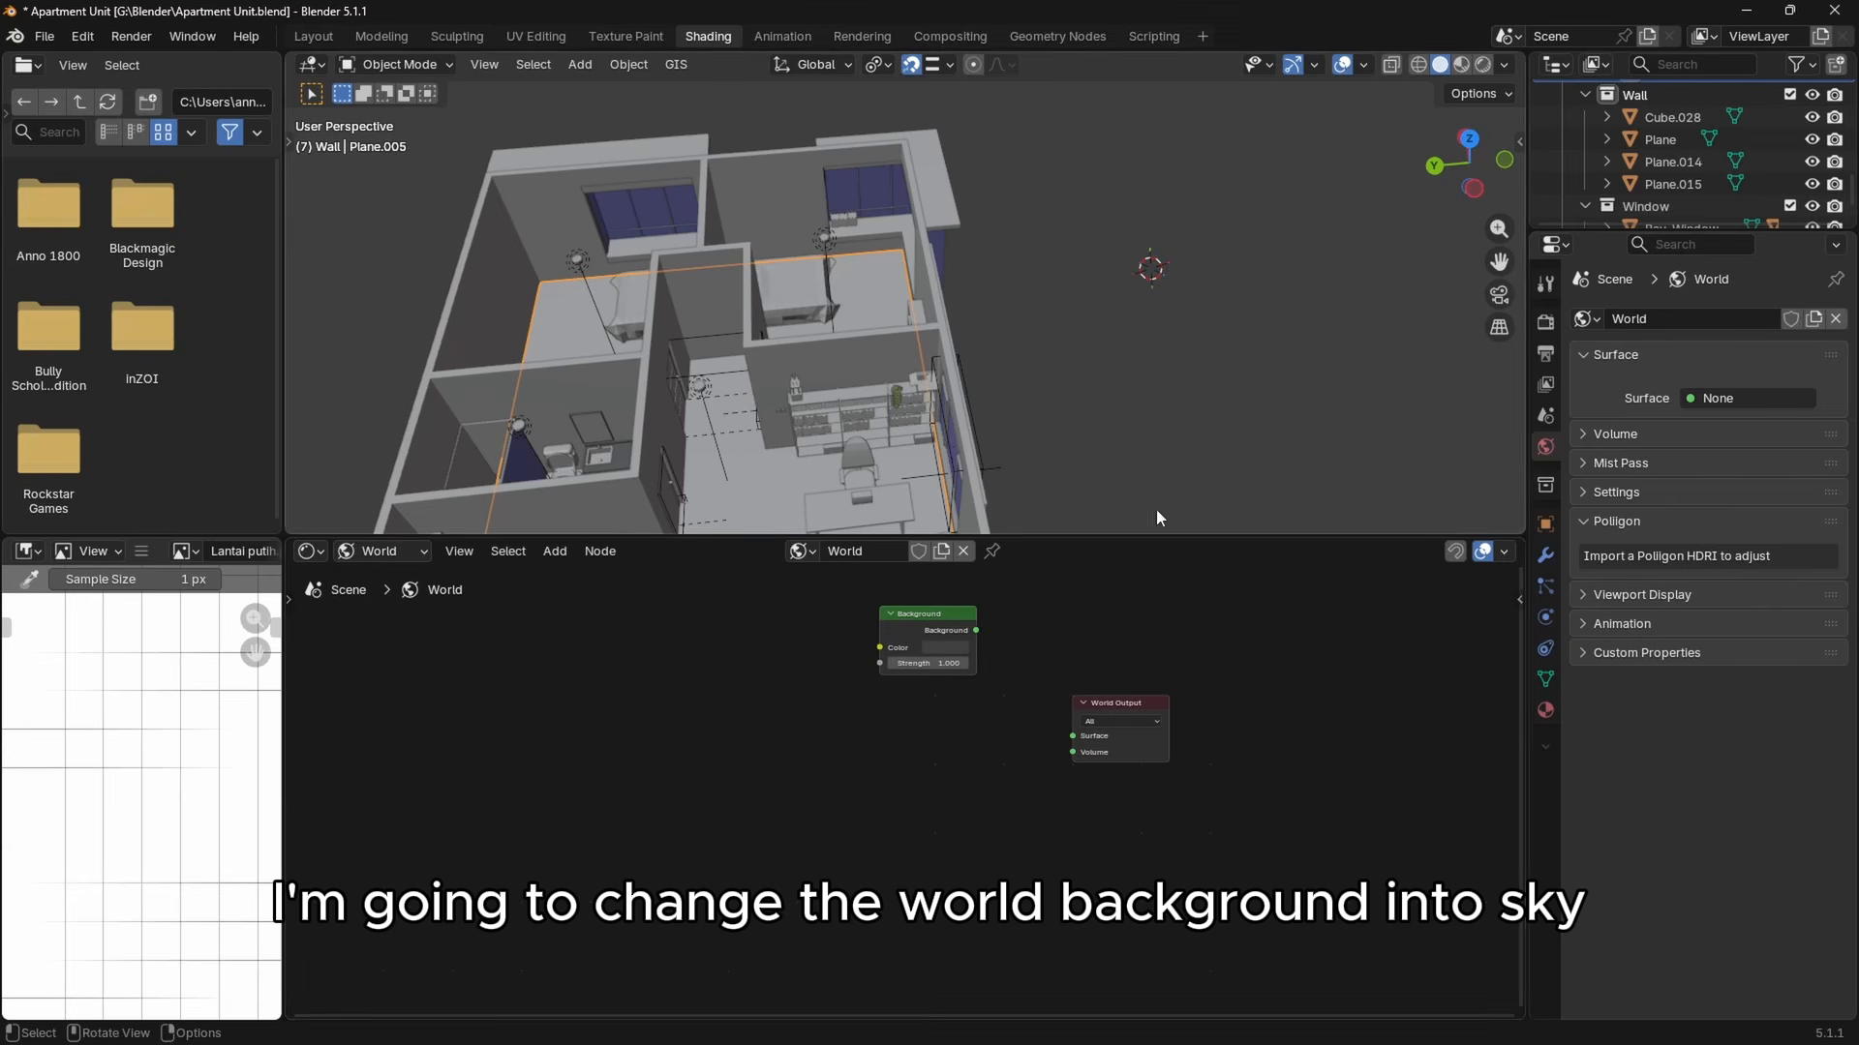
key("shift+a")
key("Escape")
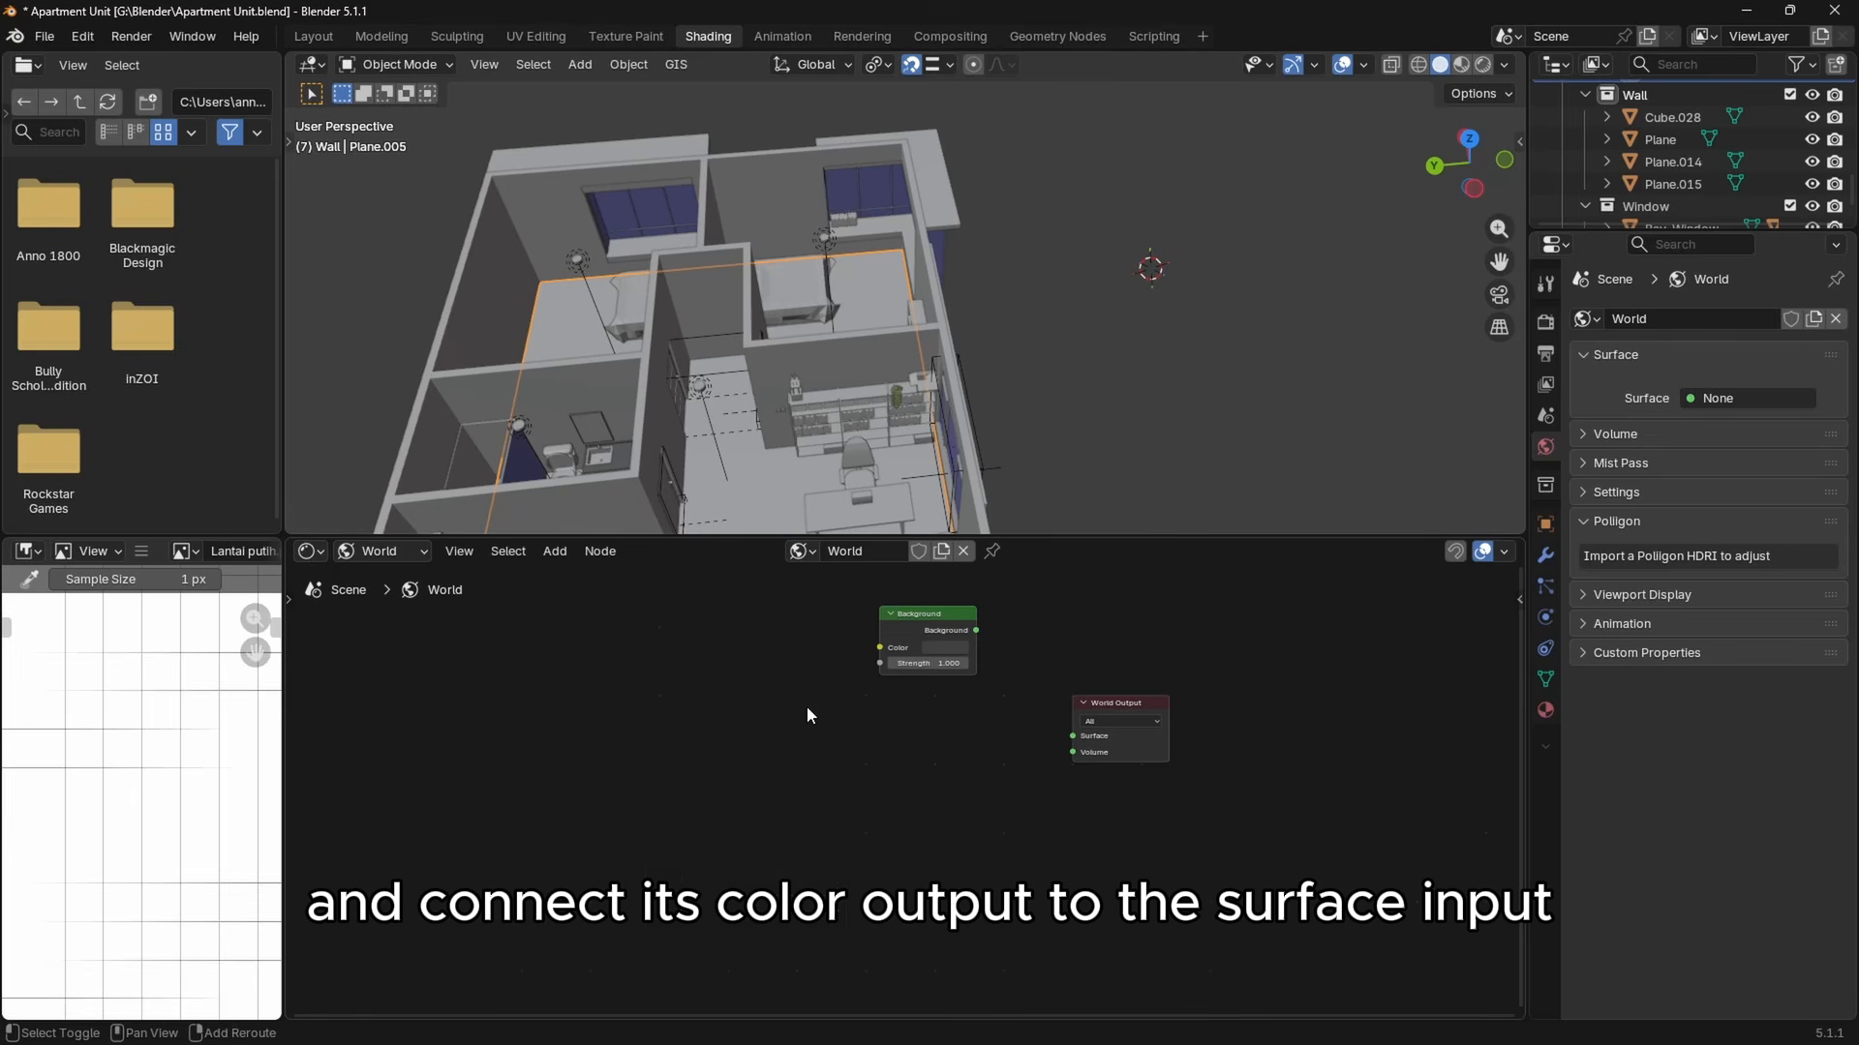
Add a Color Ramp node beside the World Output and connect its Color output to the Surface input.
key("shift+a")
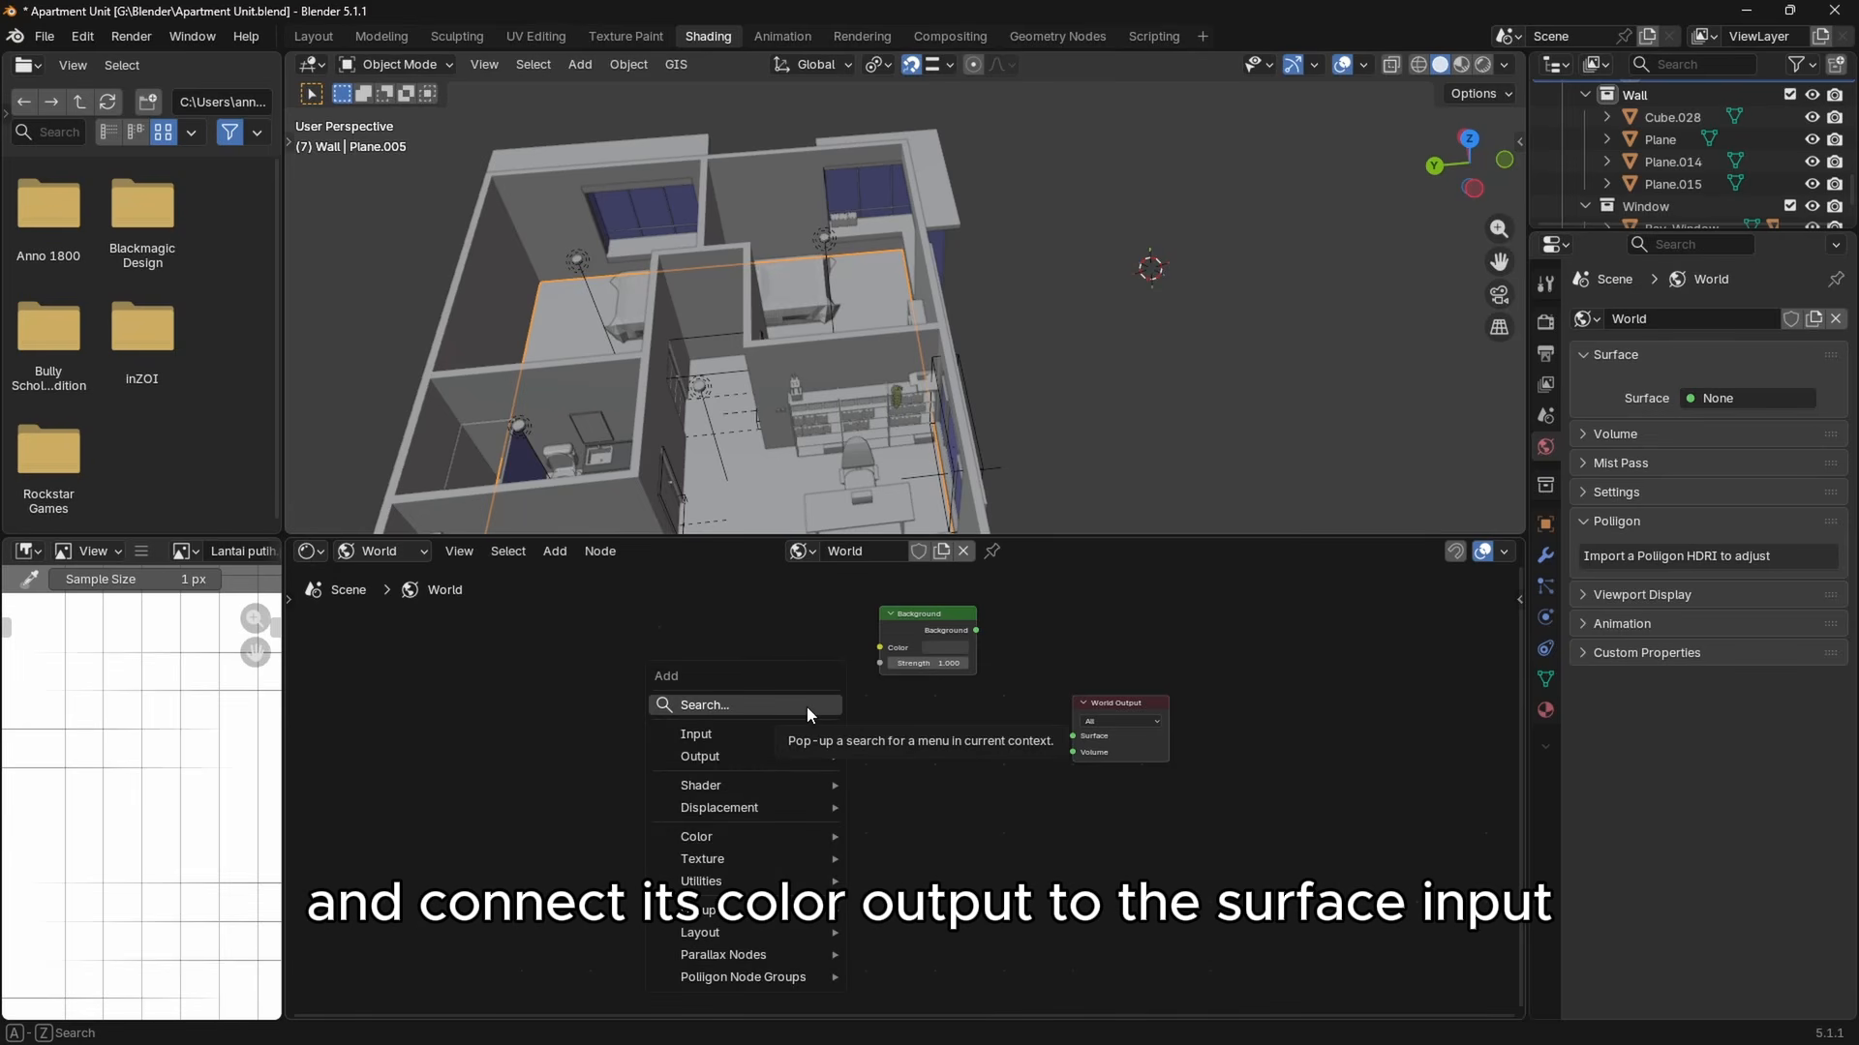
left_click(809, 714)
type("color ram")
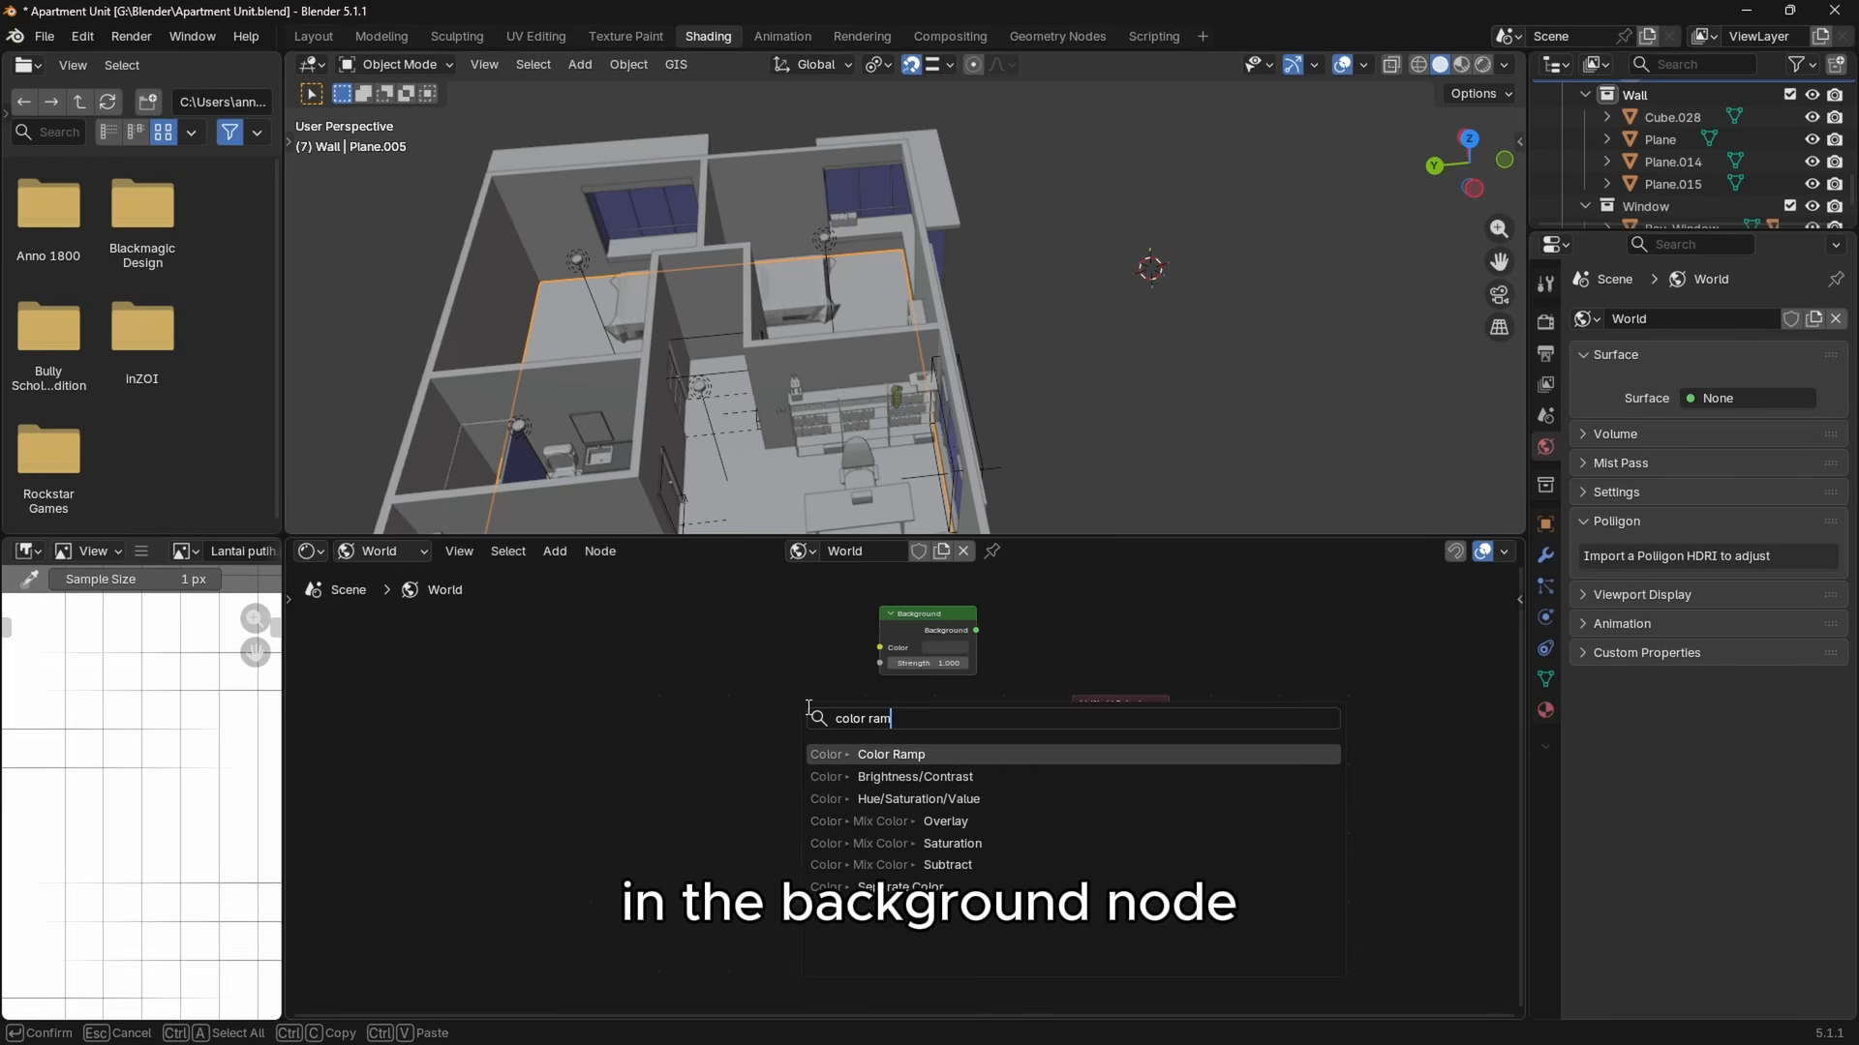
left_click(890, 754)
left_click(883, 733)
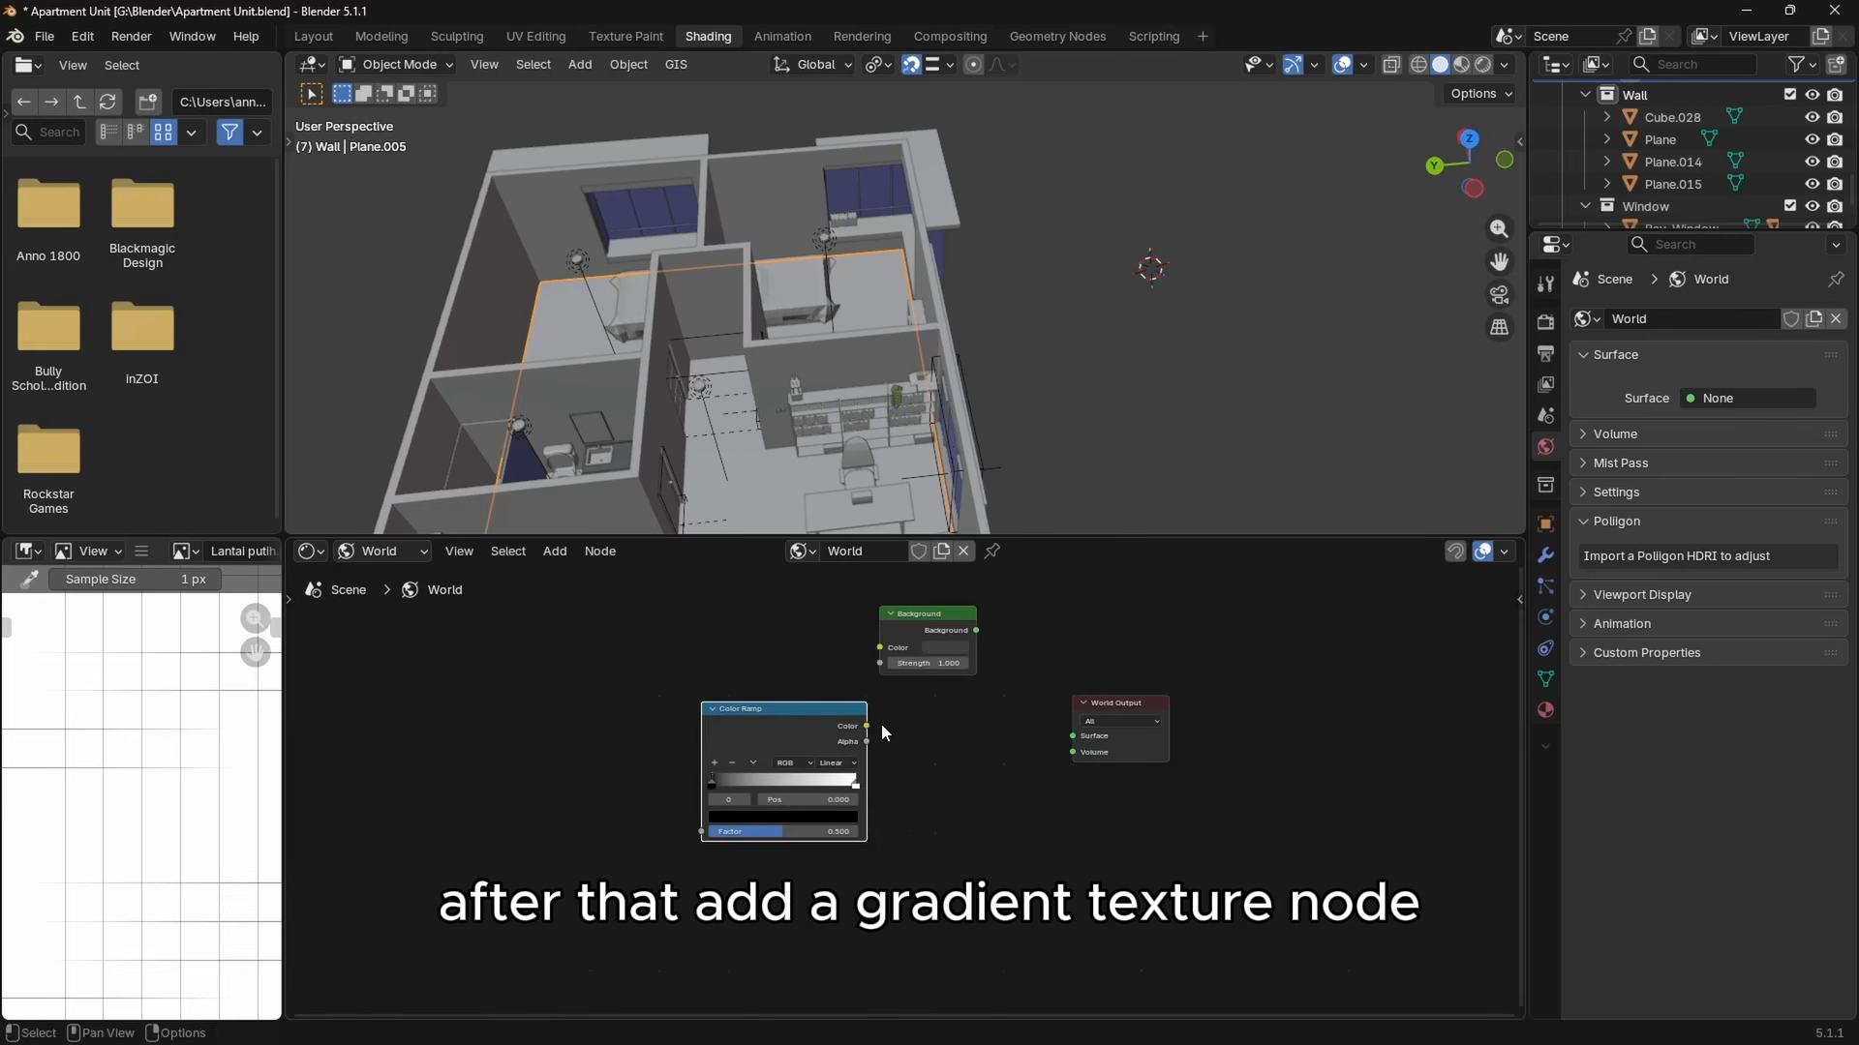
left_click_drag(883, 720, 1072, 735)
left_click_drag(780, 720, 929, 728)
Add a Gradient Texture feeding the Color Ramp's Factor, and attach Mapping and Texture Coordinate nodes to its Vector input.
key("shift+a")
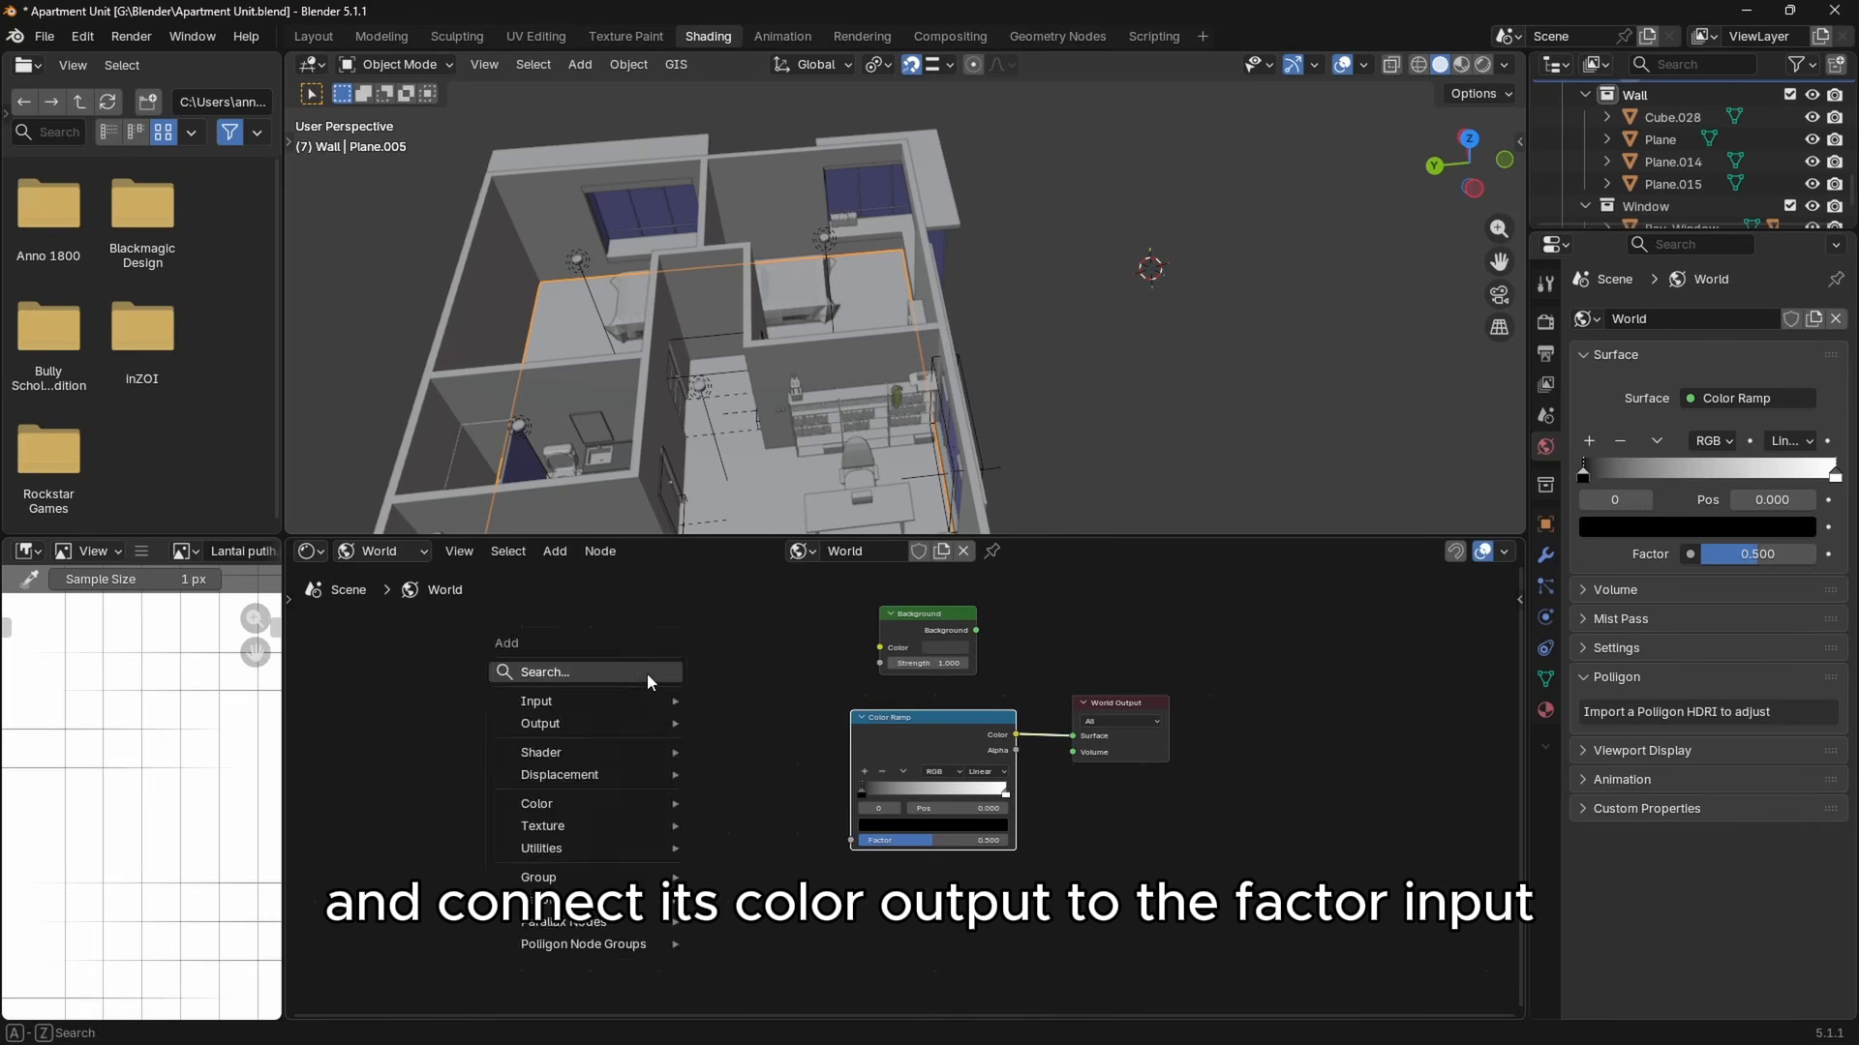
type("grad")
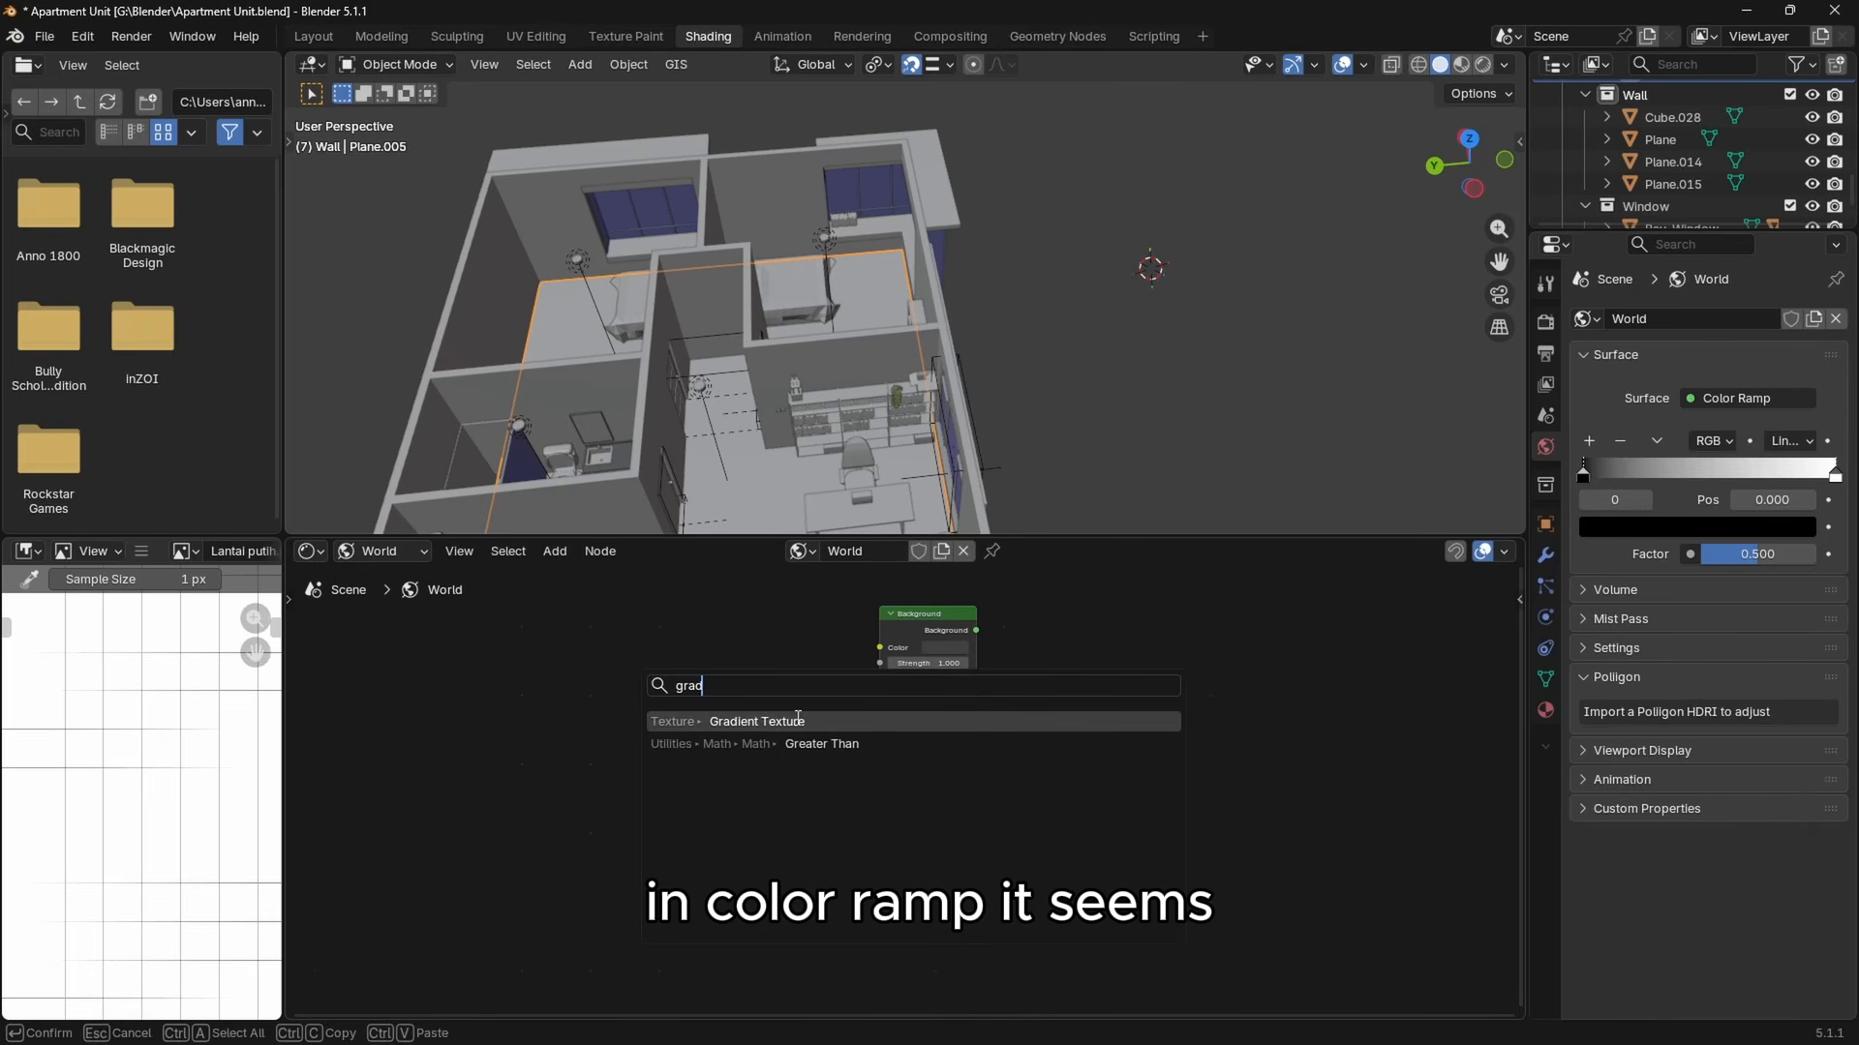
left_click(798, 722)
left_click(724, 743)
left_click_drag(721, 740, 763, 728)
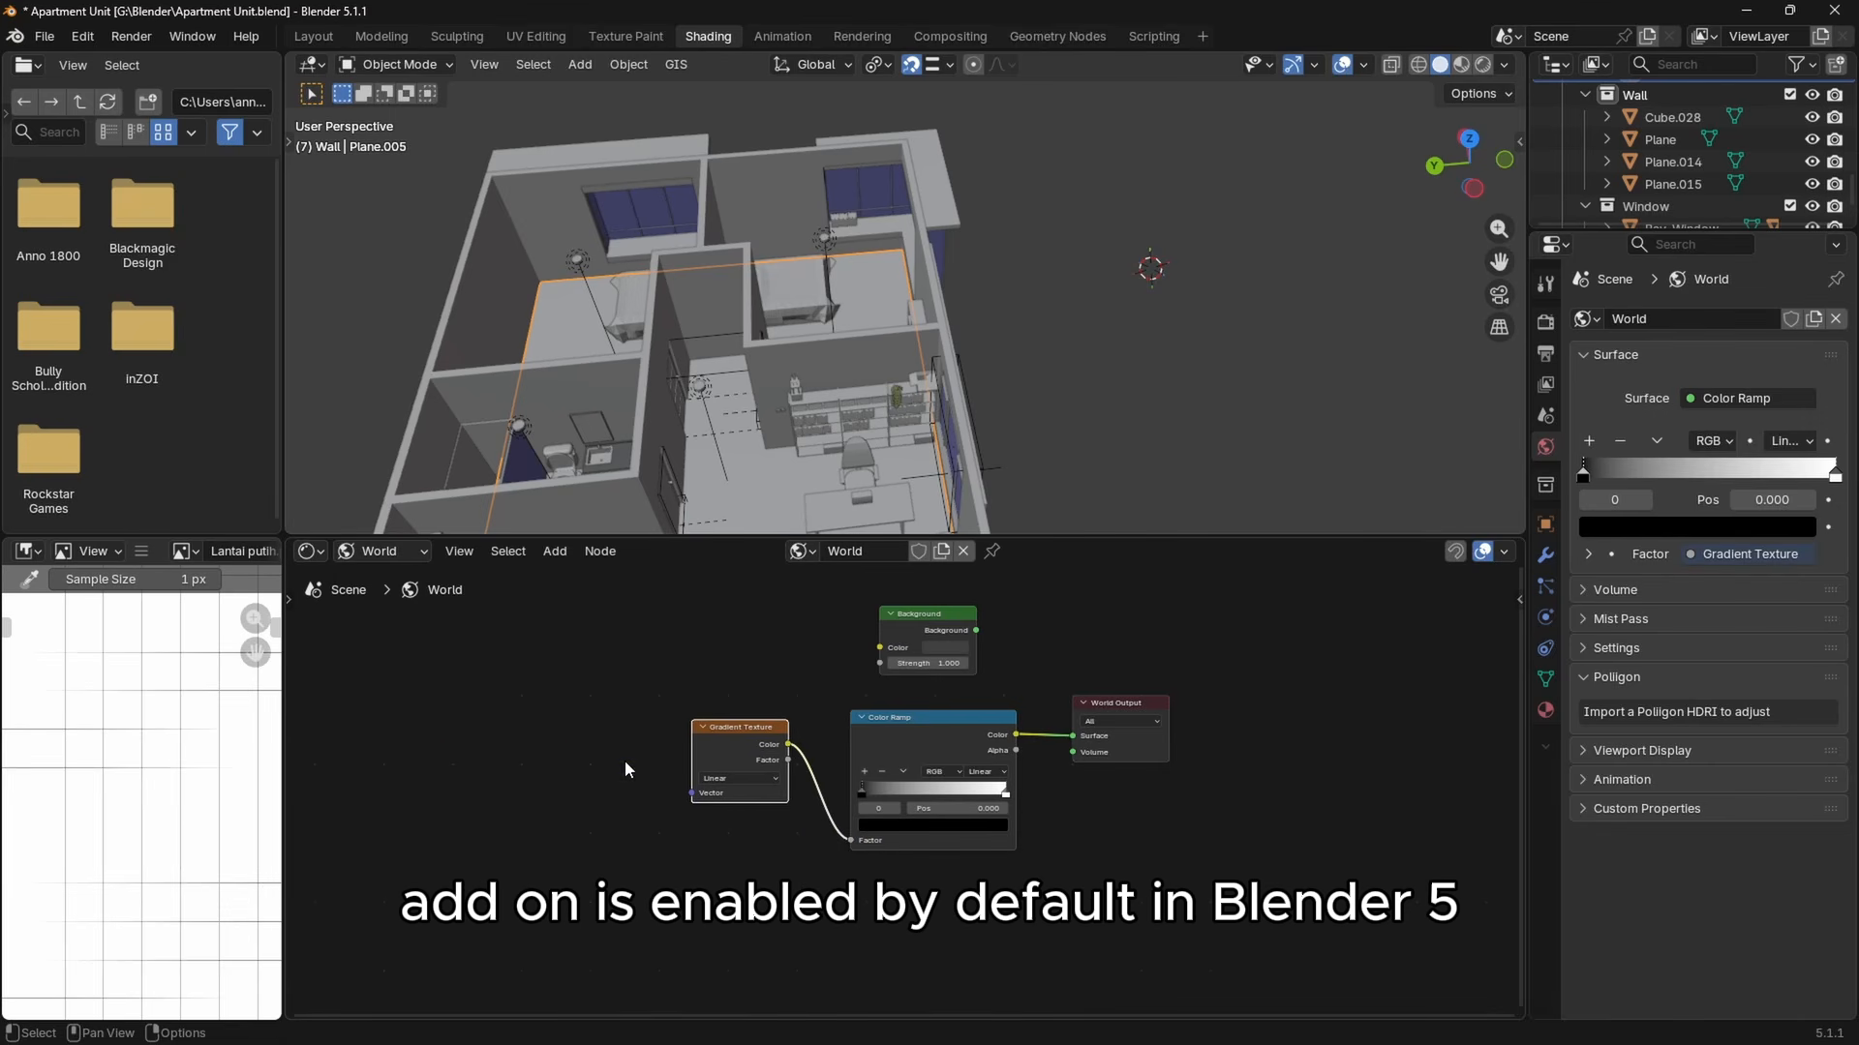
key("ctrl+t")
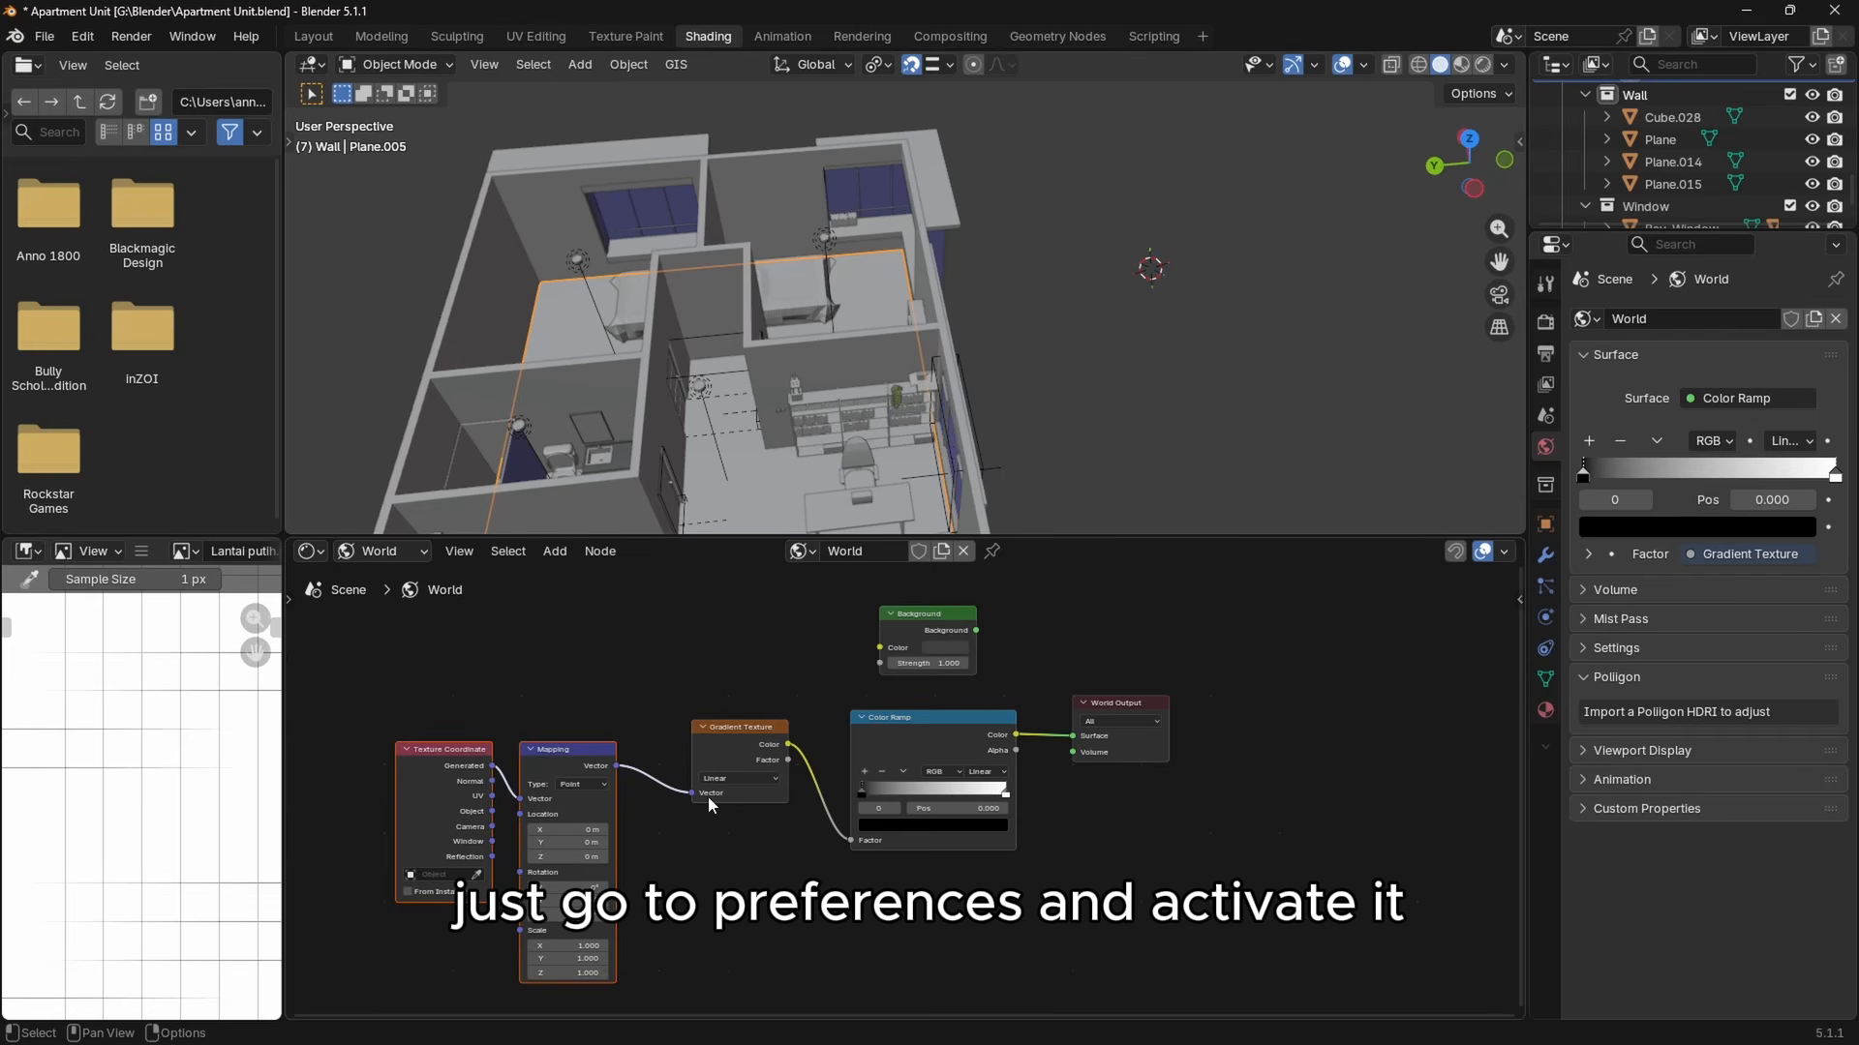
Color the ramp's end stop deep blue and display the 3D viewport in Rendered shading.
left_click(995, 826)
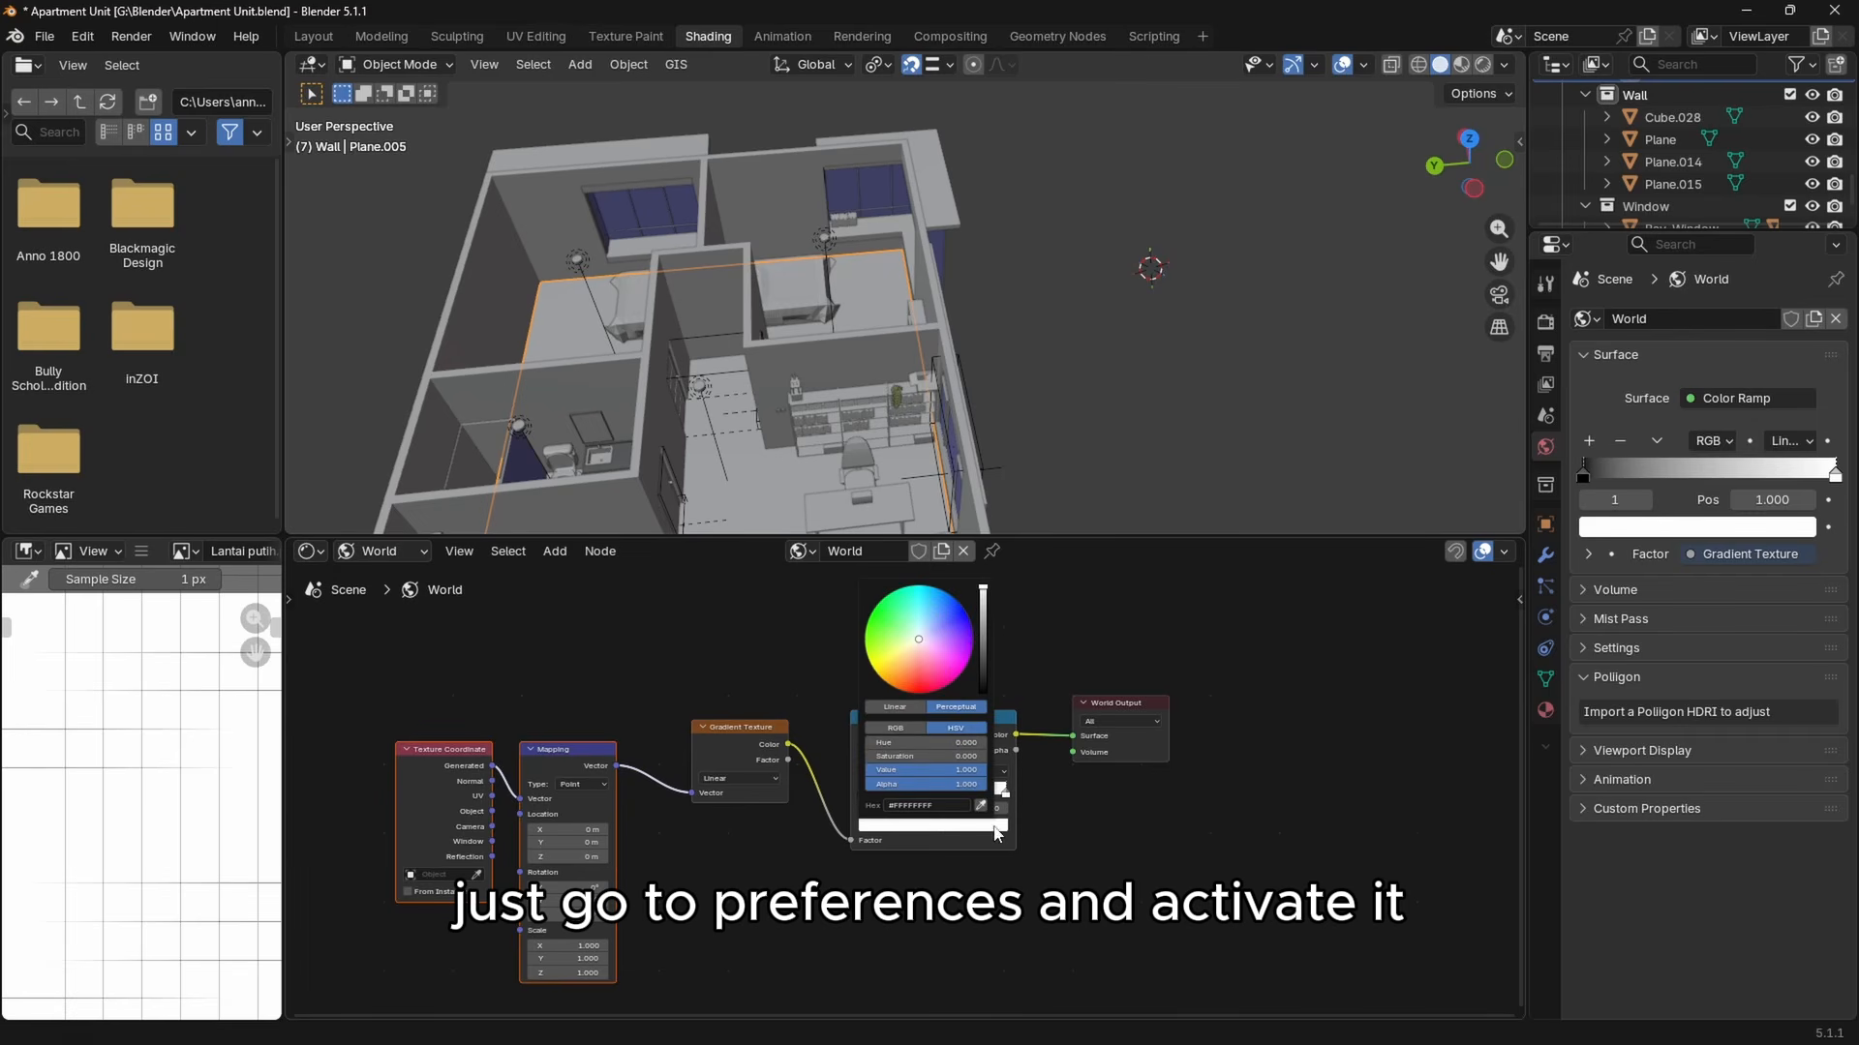
left_click_drag(972, 636, 965, 610)
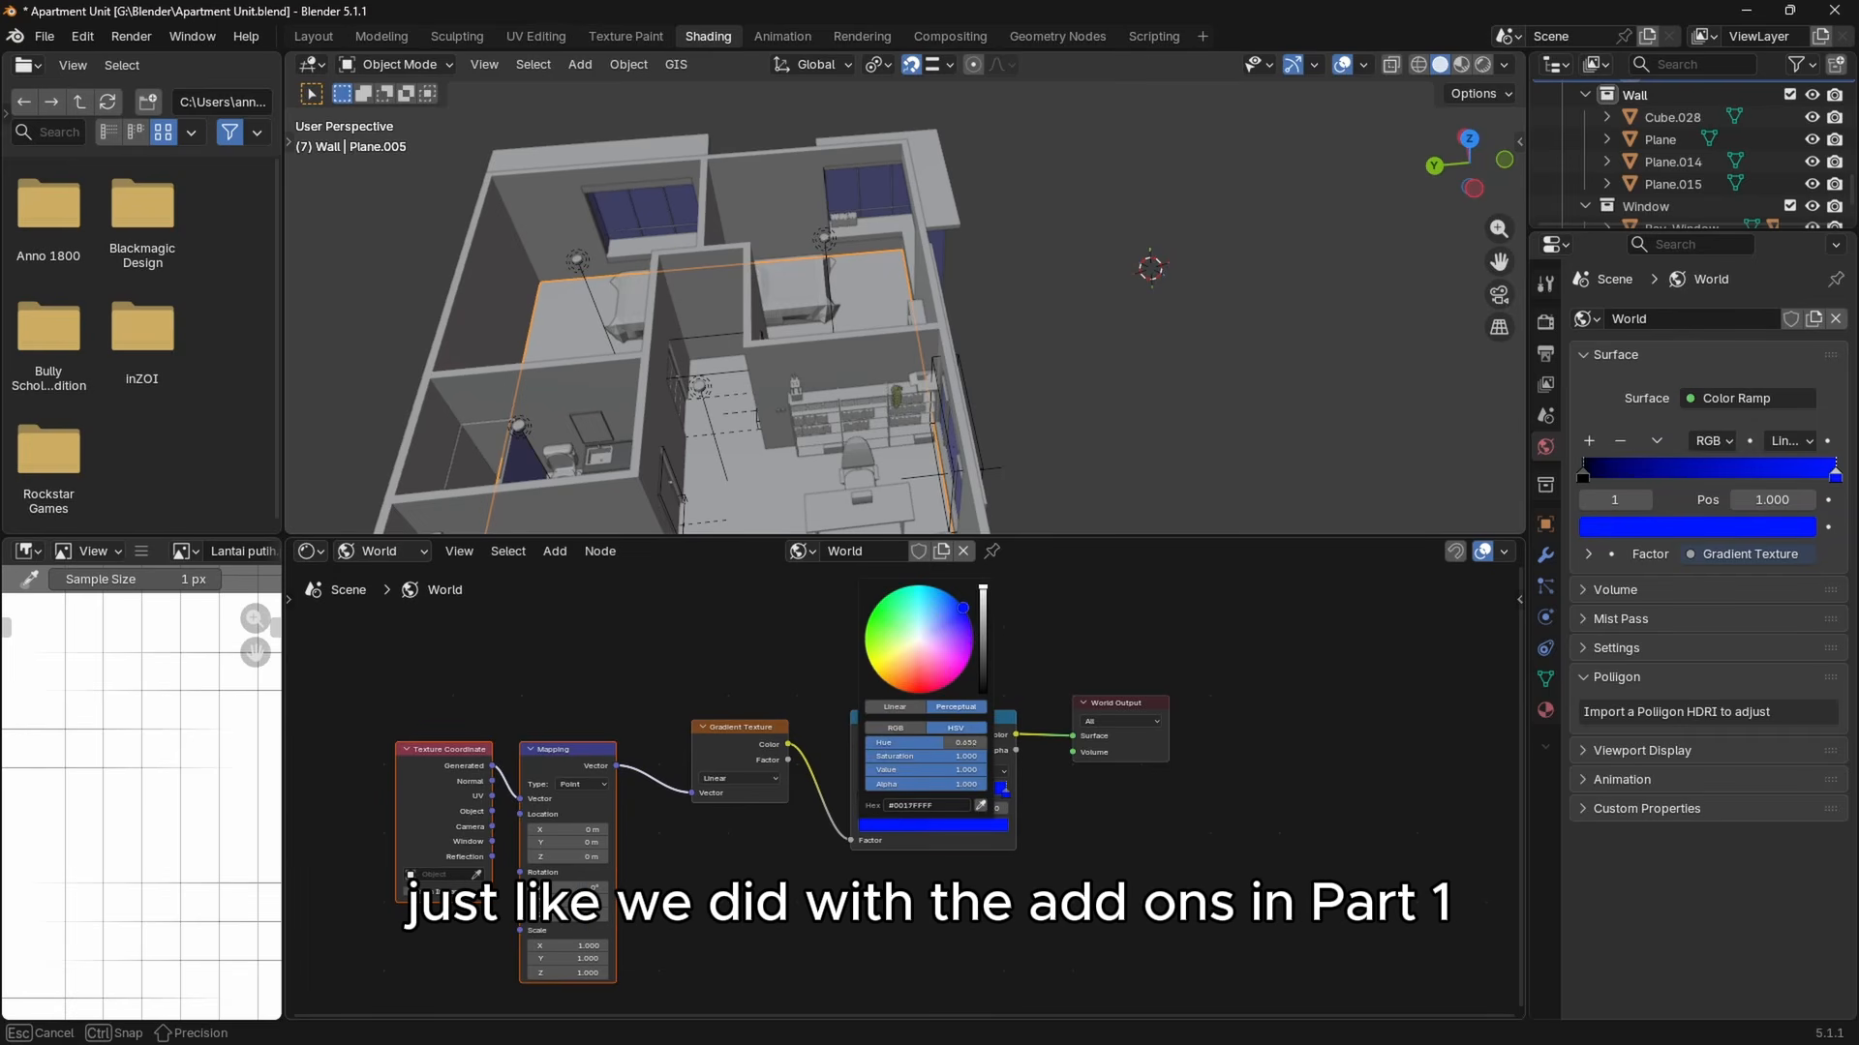
middle_click_drag(1094, 378, 1142, 385)
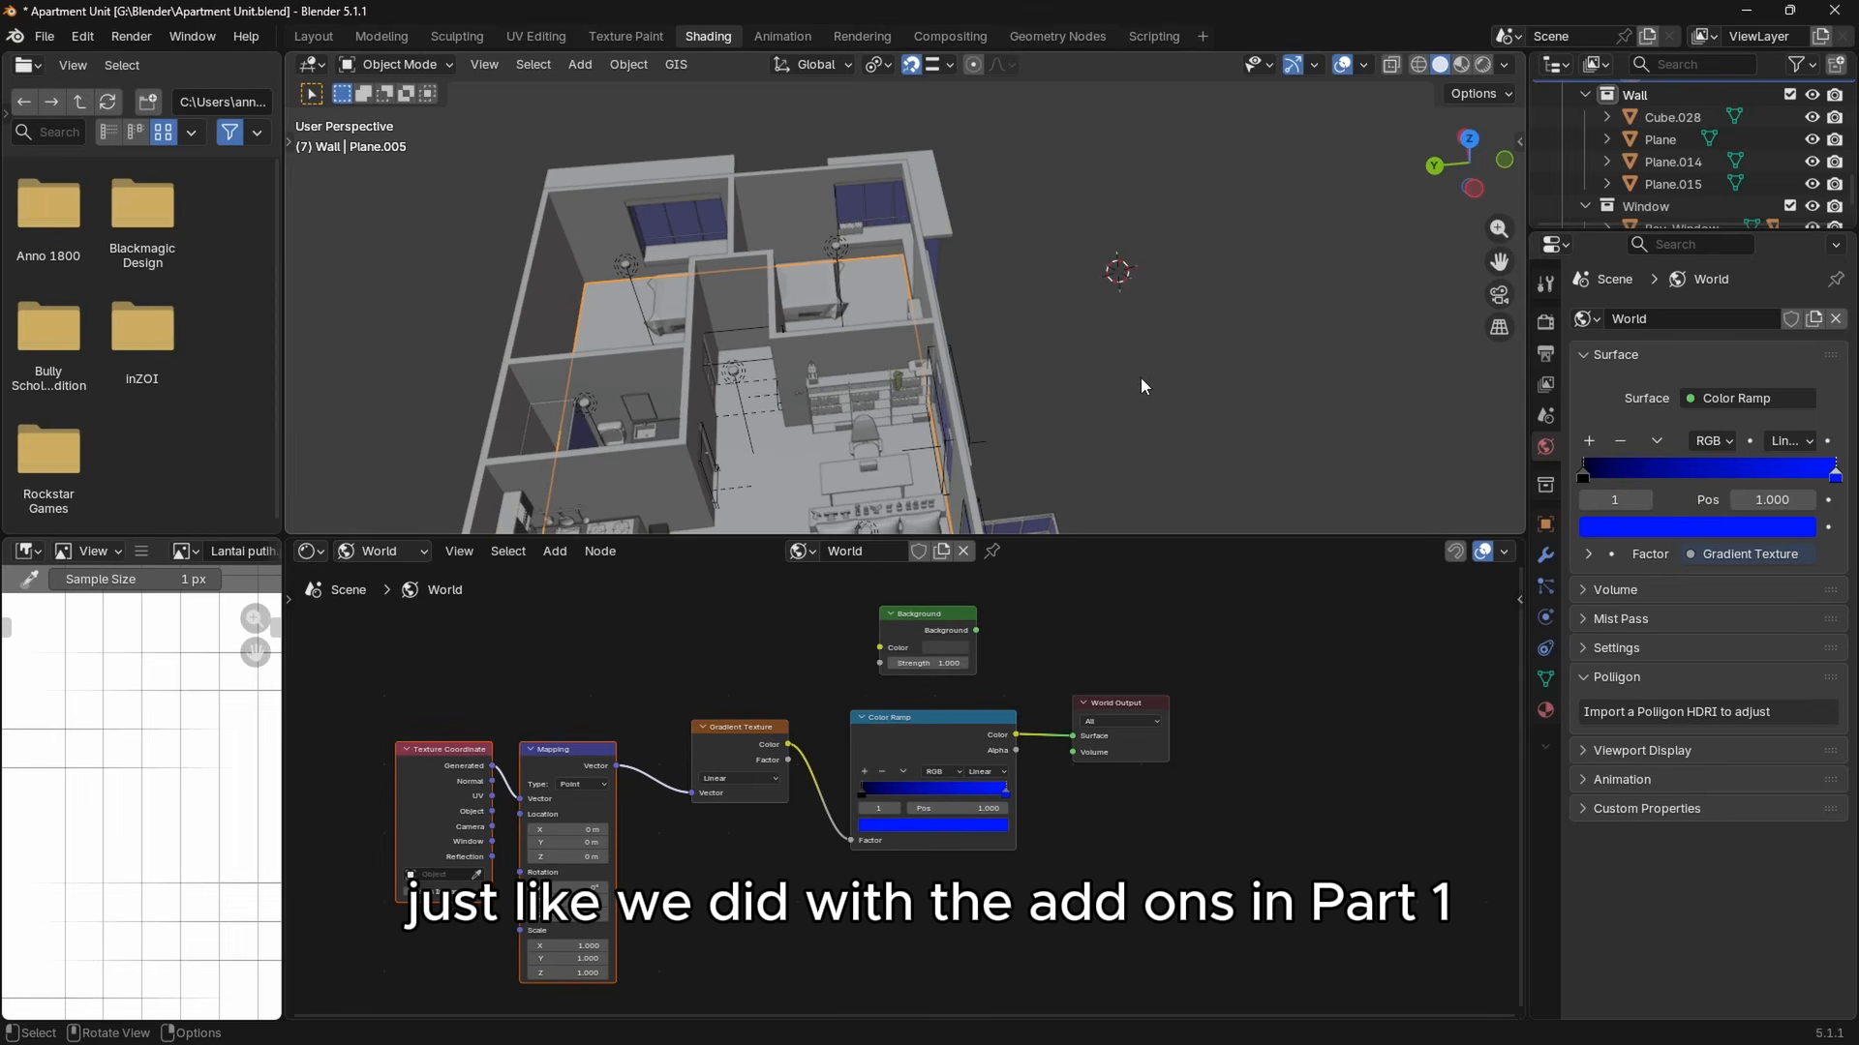
left_click(1482, 64)
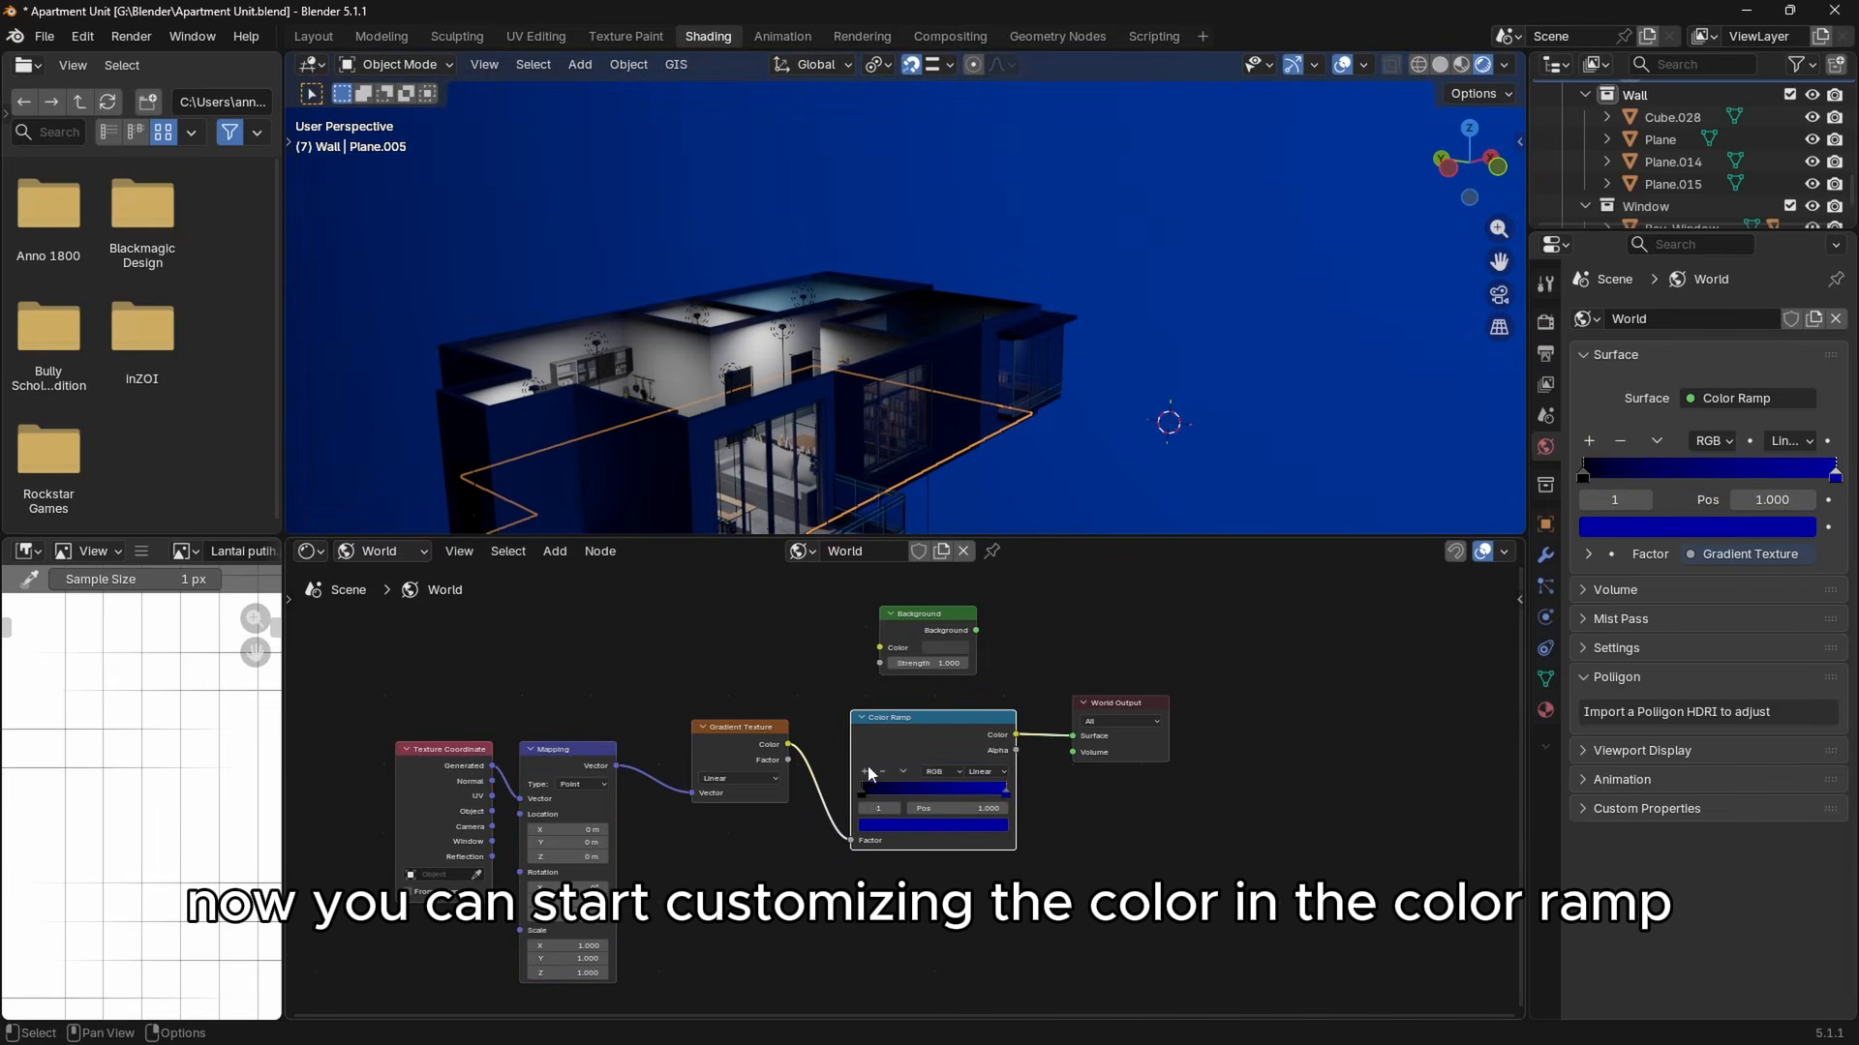
Add a middle stop to the Color Ramp, color it light blue and place it at position 0.692.
left_click(867, 771)
left_click_drag(934, 793, 968, 795)
left_click(935, 826)
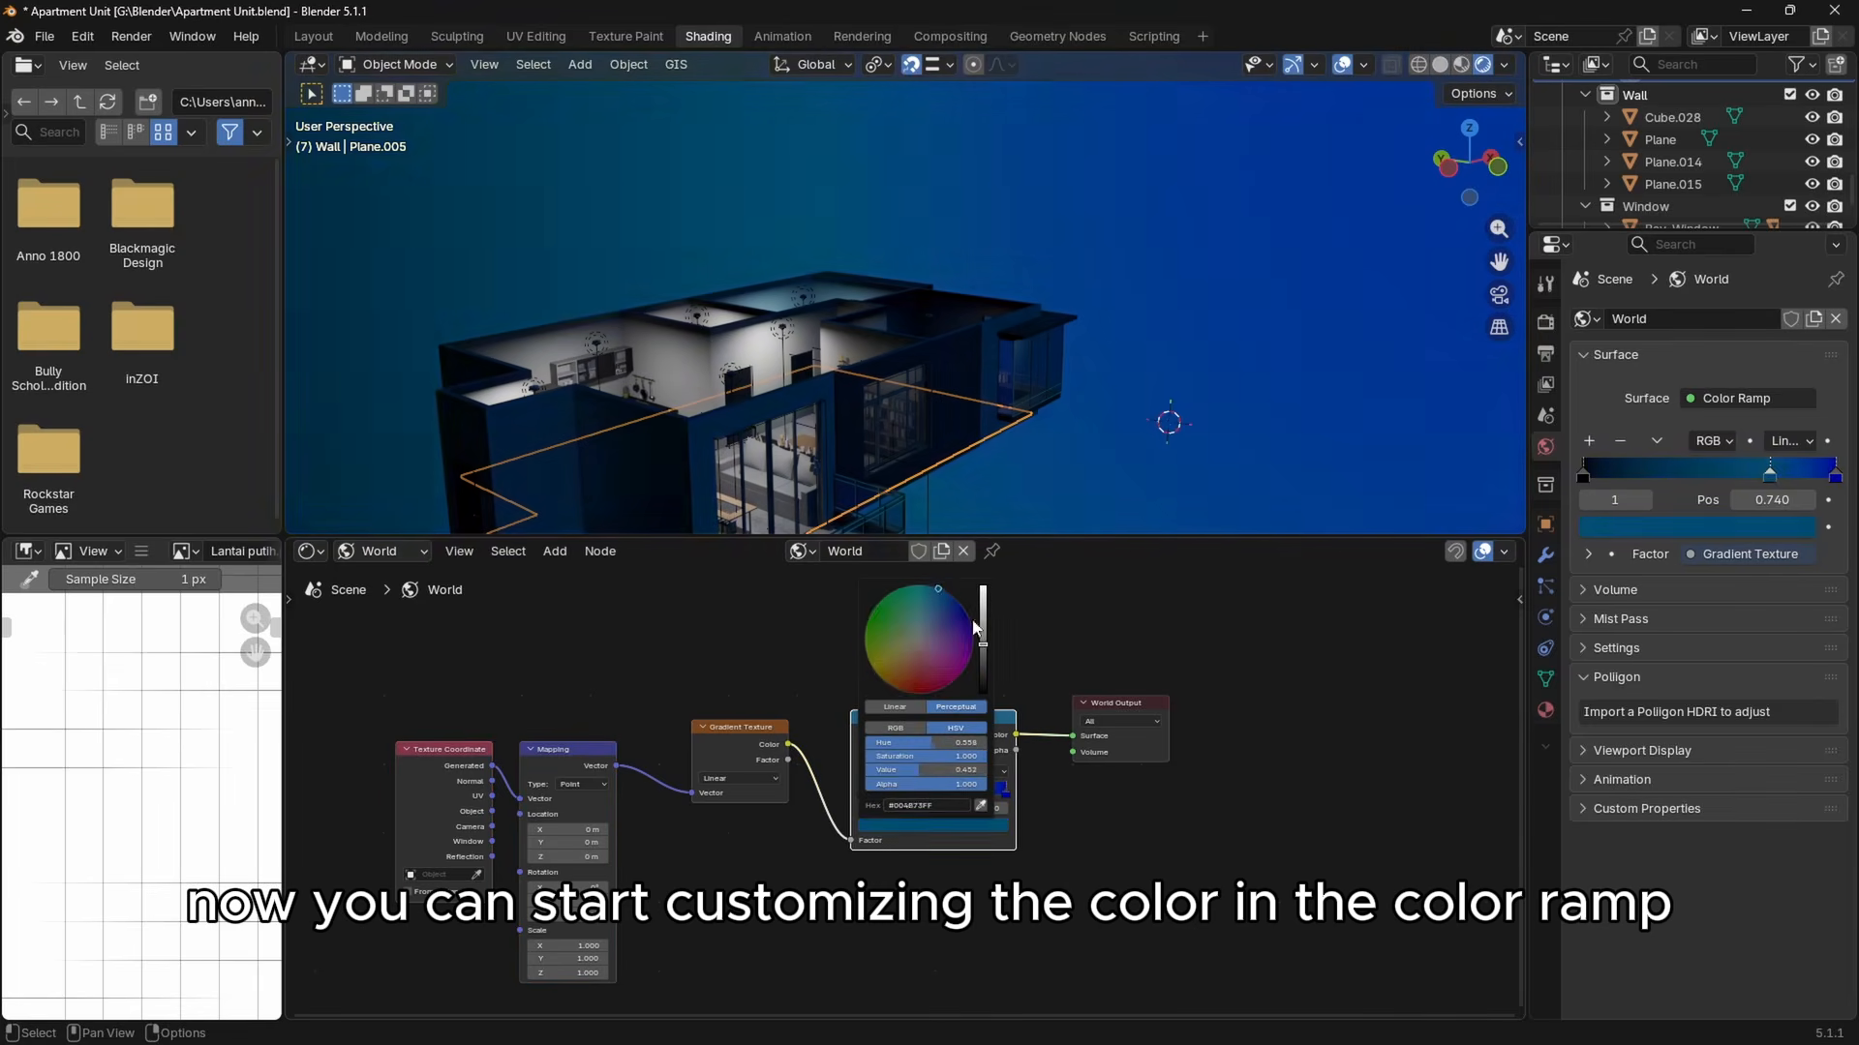
left_click_drag(977, 630, 922, 604)
left_click_drag(968, 795, 961, 795)
Try Cardinal interpolation on the Color Ramp and return it to Linear.
left_click(1004, 773)
left_click(988, 820)
left_click(1002, 772)
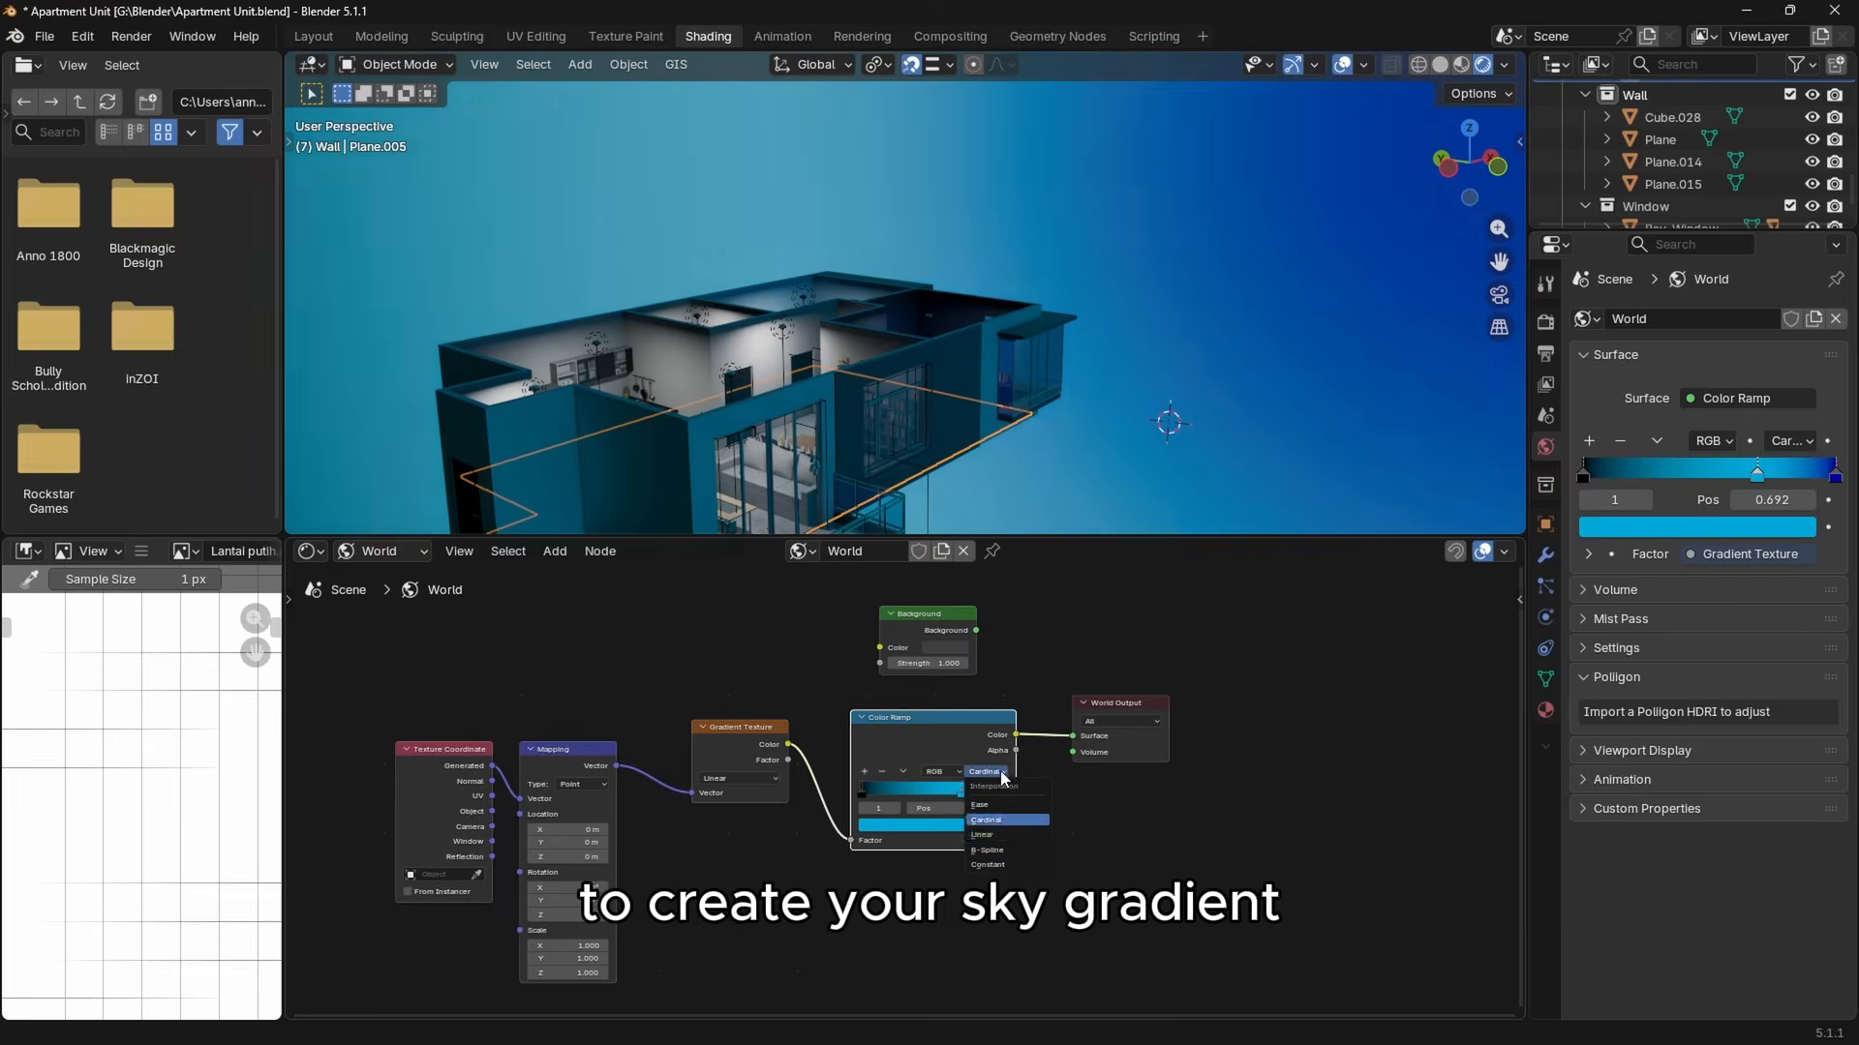
left_click(985, 834)
Brighten the light-blue stop and add two Color Ramp stops, white at position 0.430 and orange at 0.196.
left_click(929, 826)
left_click_drag(981, 605, 982, 585)
left_click(865, 771)
left_click_drag(915, 794, 920, 794)
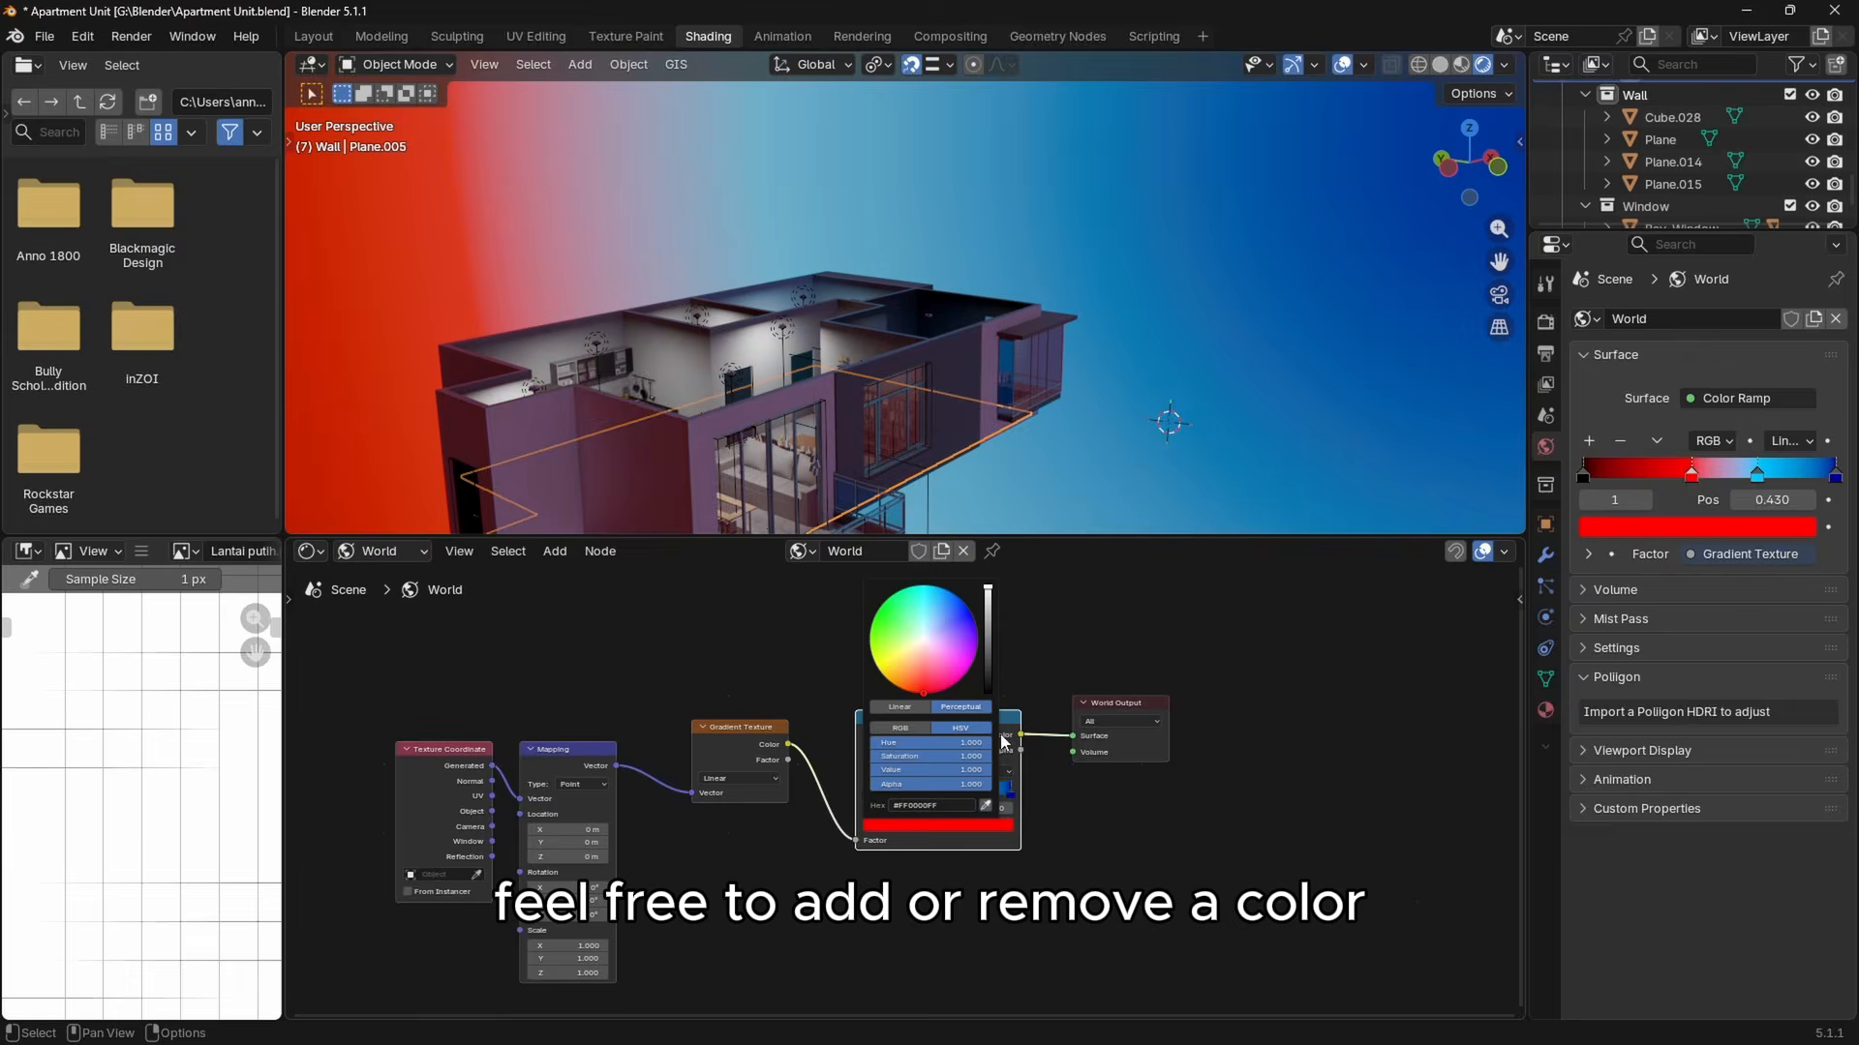
left_click(968, 848)
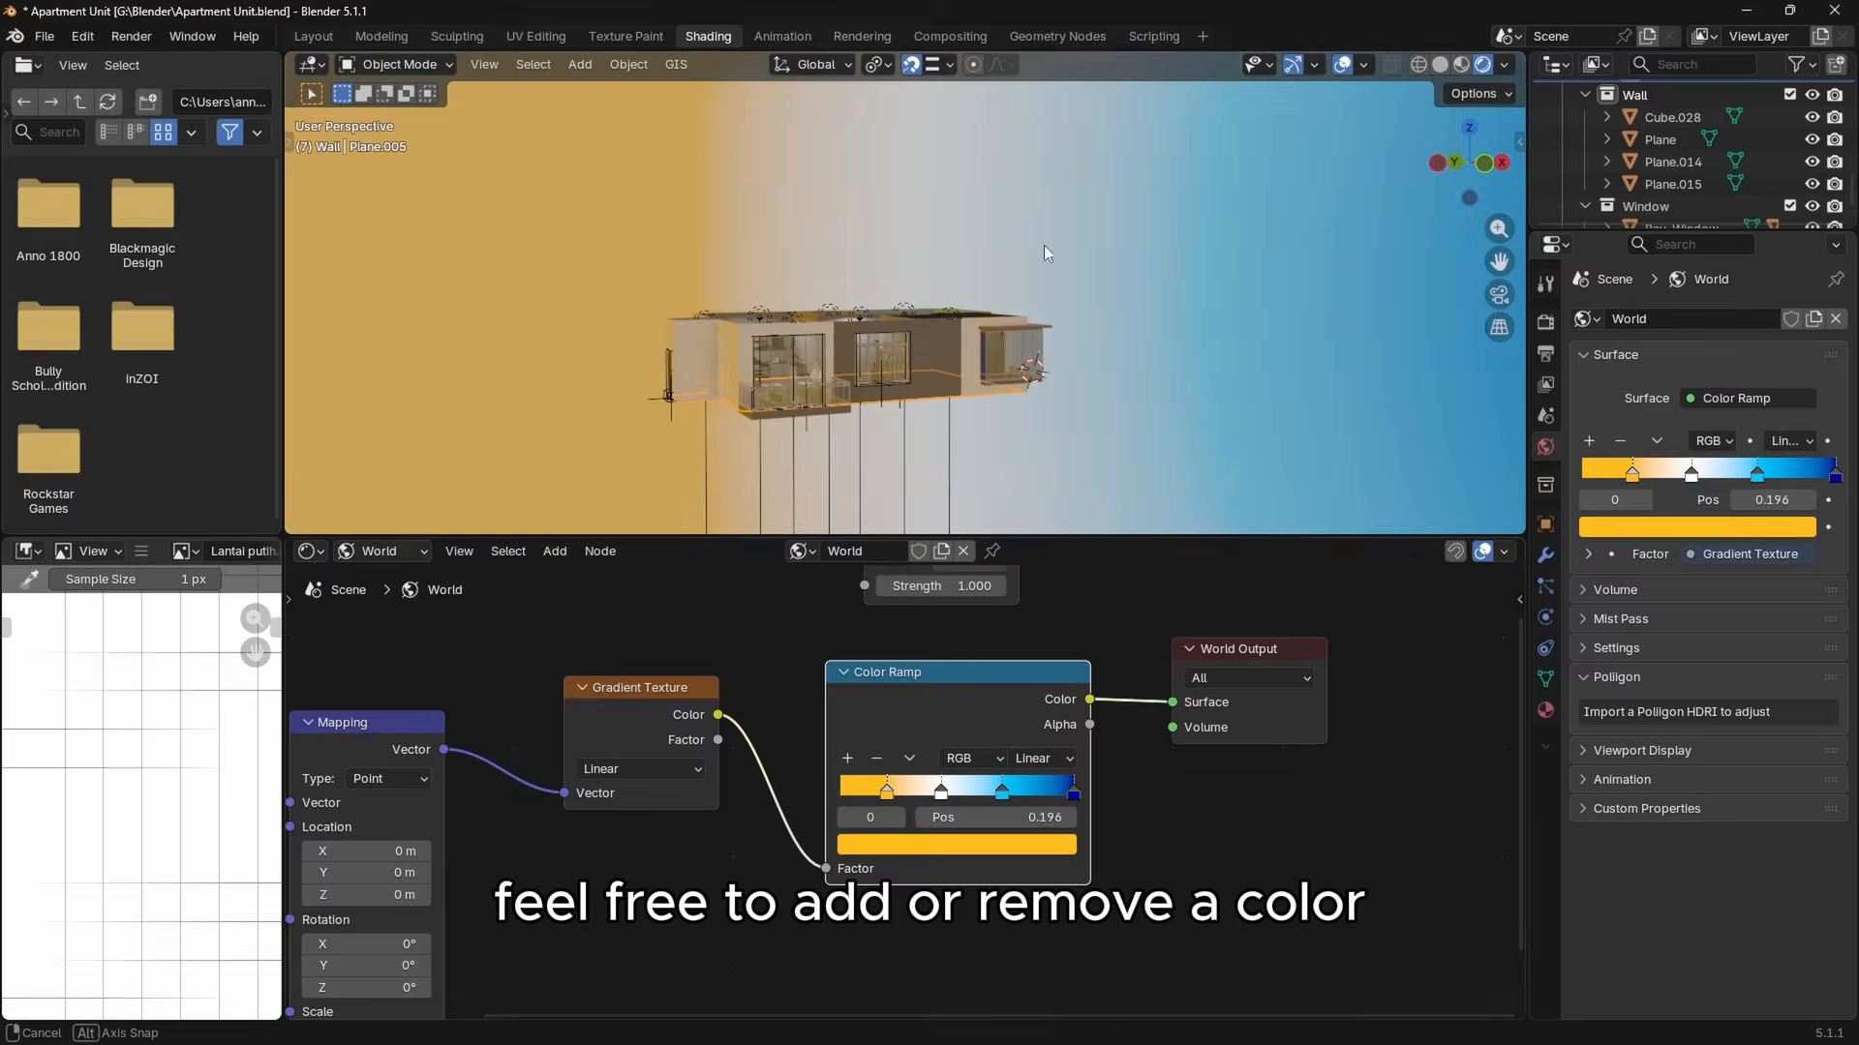
Color the ramp's first stop, at position 0, pink (#FF92DA) and make the second stop orange.
left_click(949, 838)
left_click(922, 565)
left_click_drag(958, 584, 958, 570)
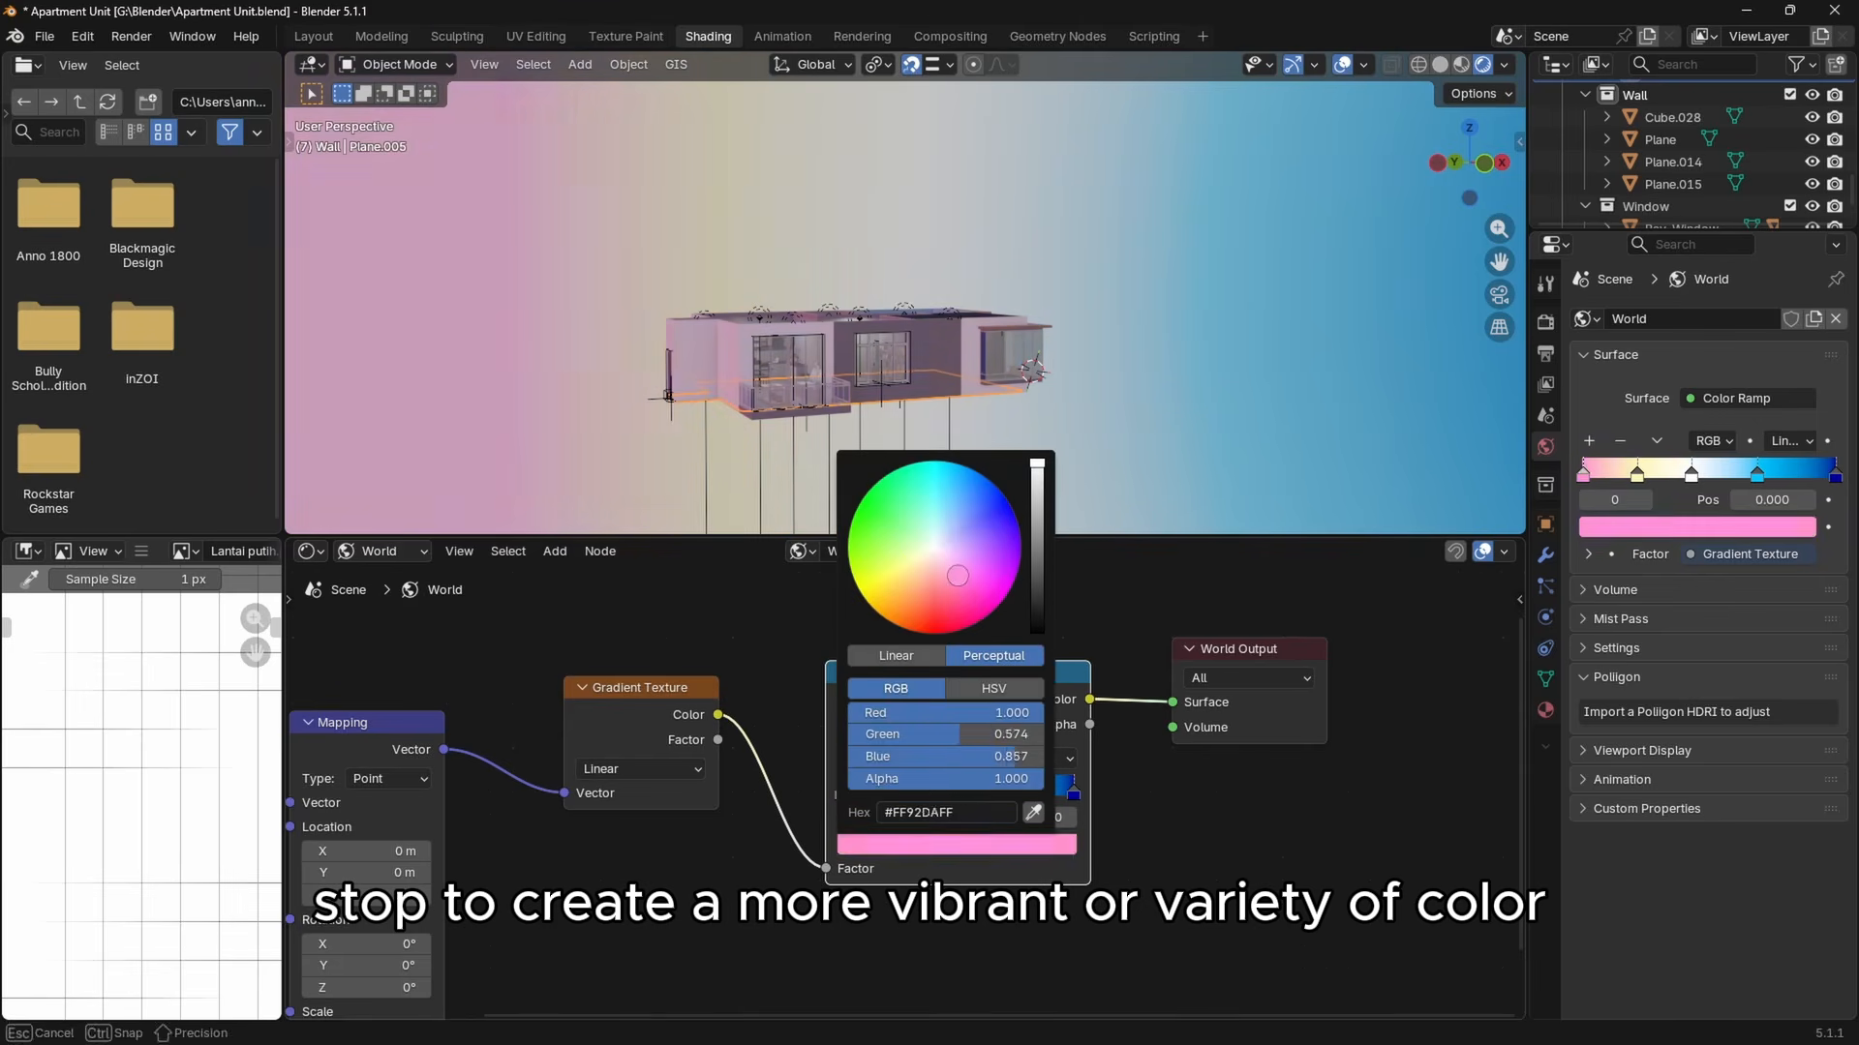
left_click(891, 794)
left_click(912, 844)
left_click(889, 604)
Move the light-blue stop closer to the dark-blue end, place the white stop at 0.506, and color the stop at 0.213 pale peach.
left_click_drag(1000, 793, 1013, 794)
left_click_drag(941, 793, 959, 794)
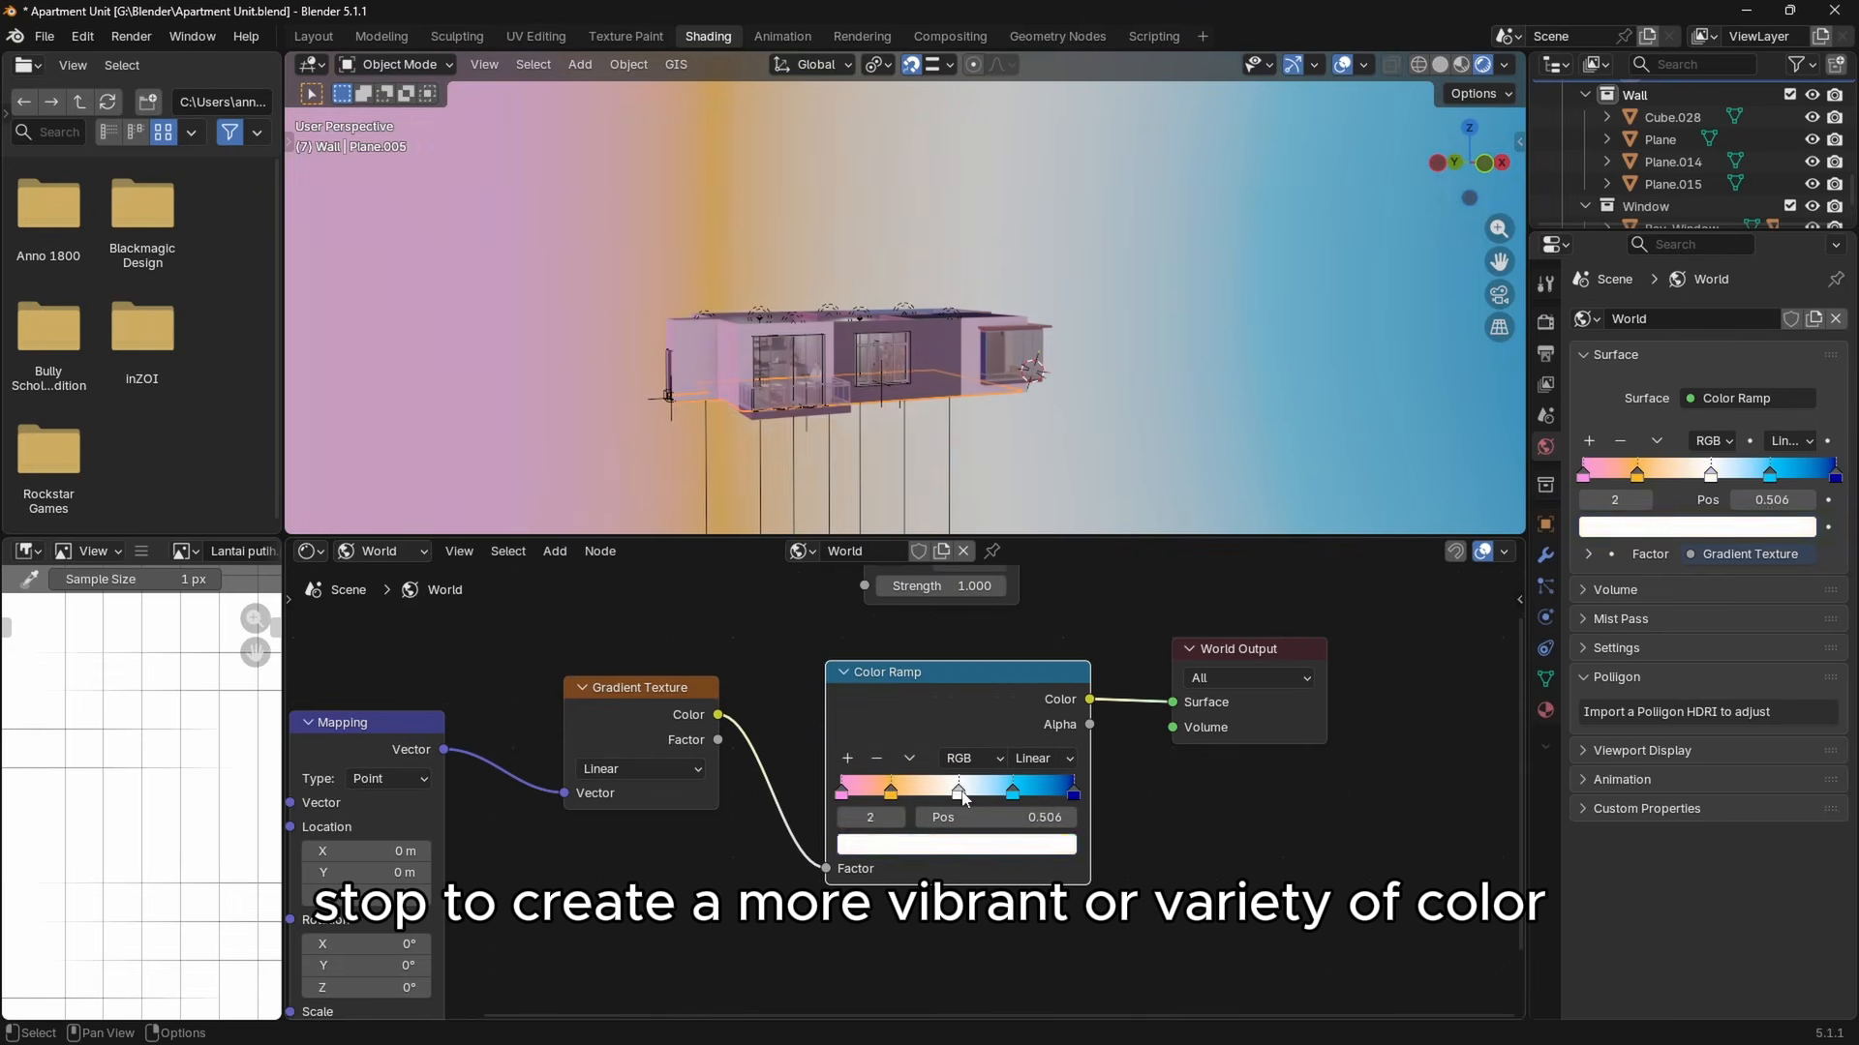
left_click(891, 796)
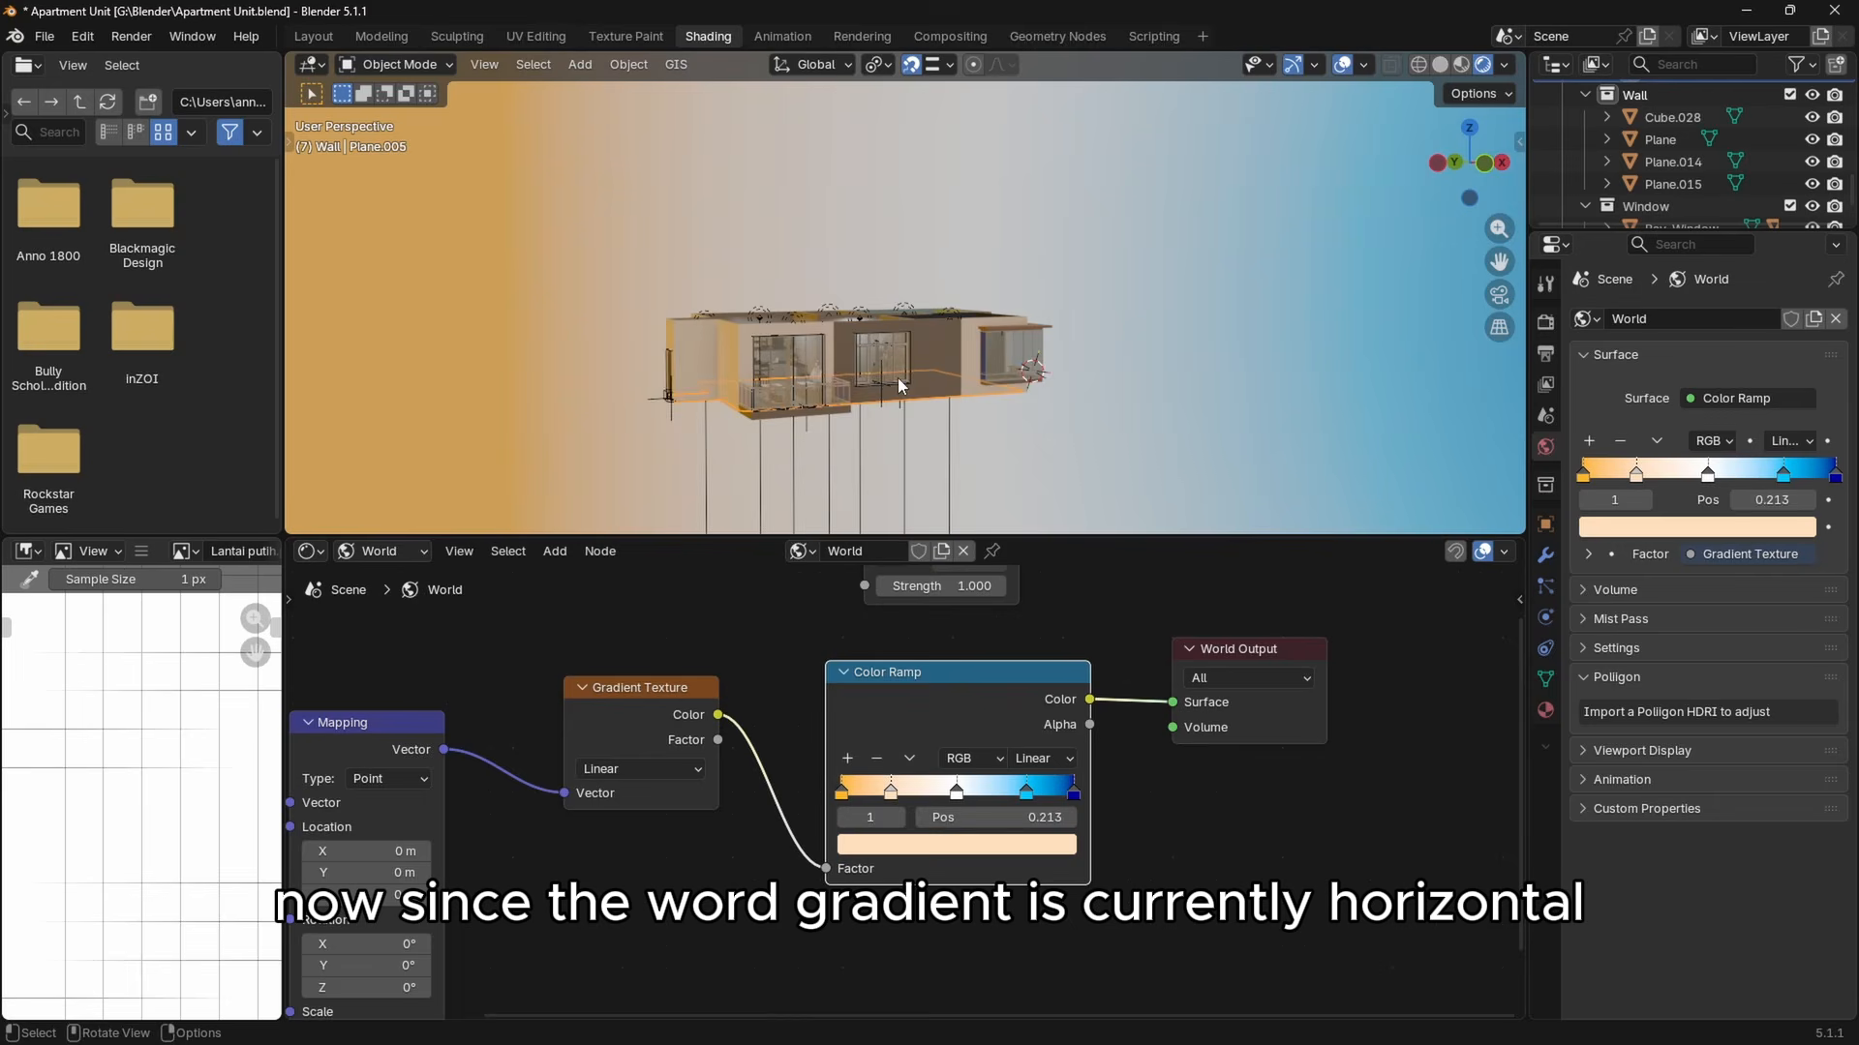
Change the Mapping node's Y rotation so the world gradient runs vertically, and adjust its X location to shift the colors.
scroll(897, 378, "down", 3)
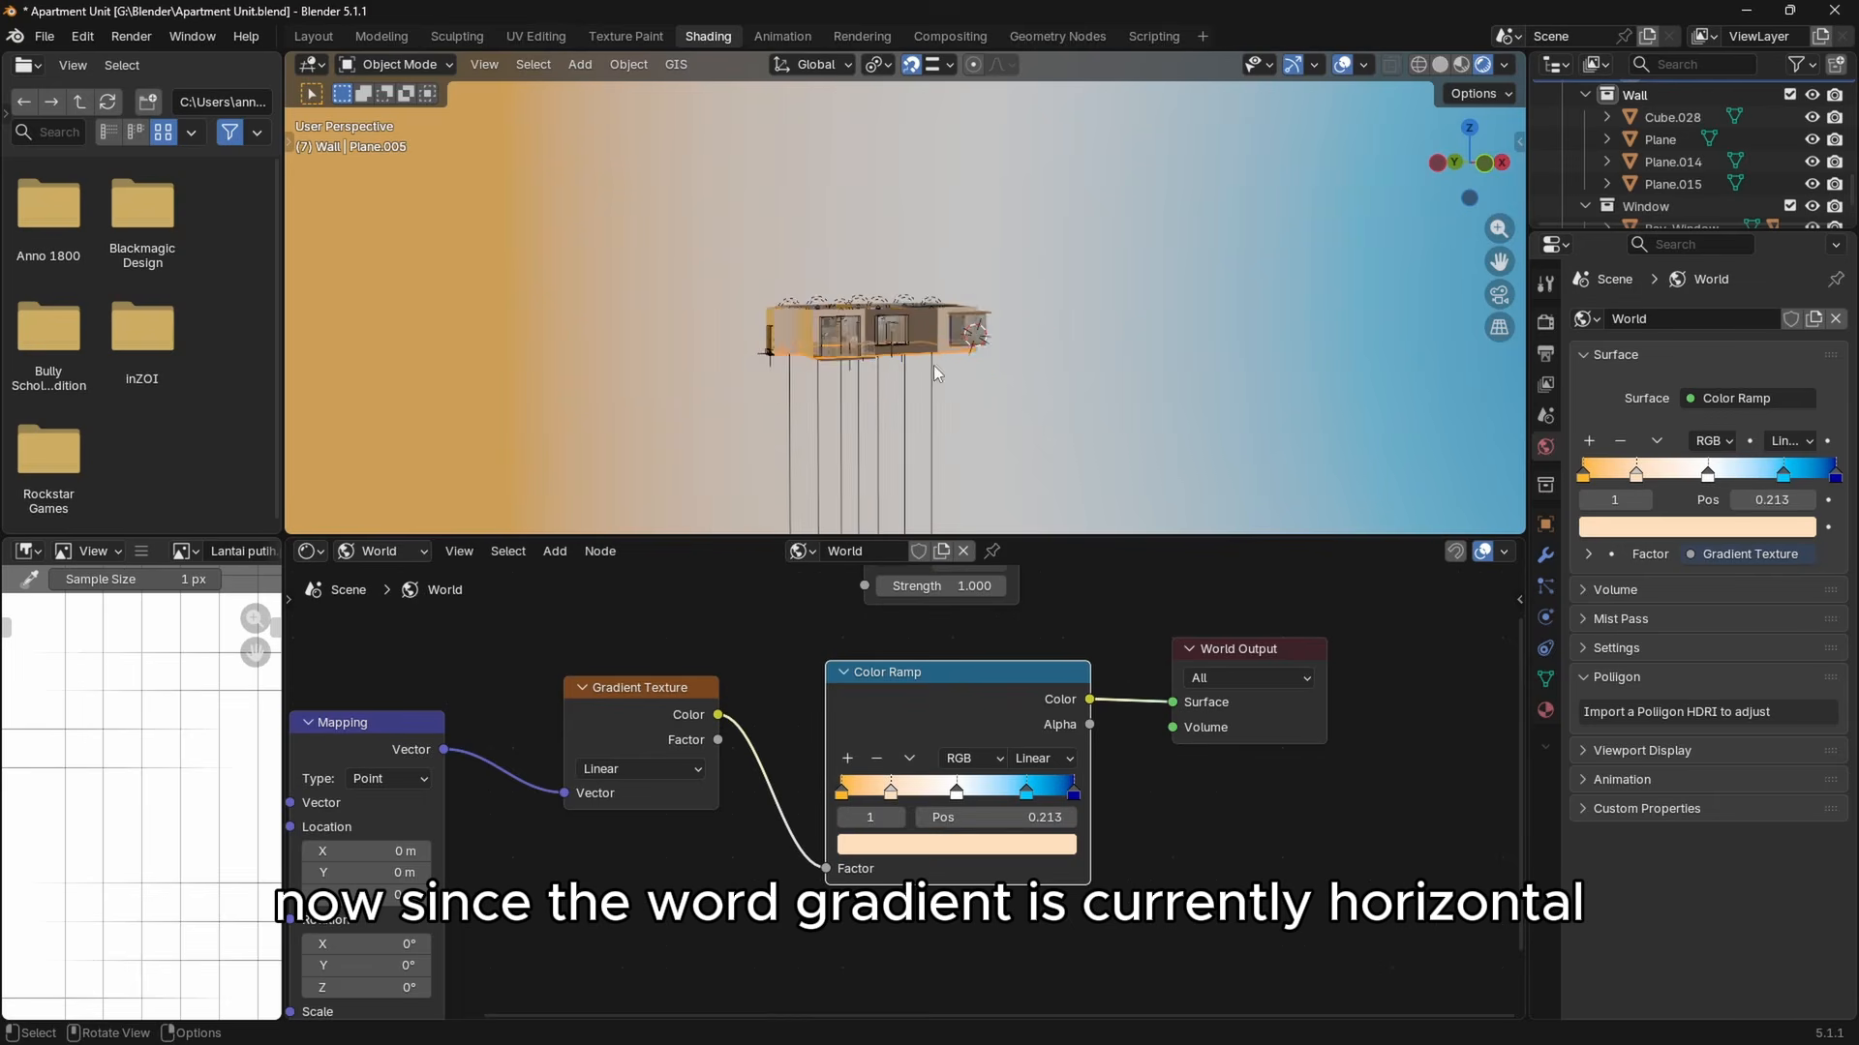
scroll(933, 365, "up", 2)
scroll(778, 712, "down", 5)
middle_click_drag(941, 376, 978, 319)
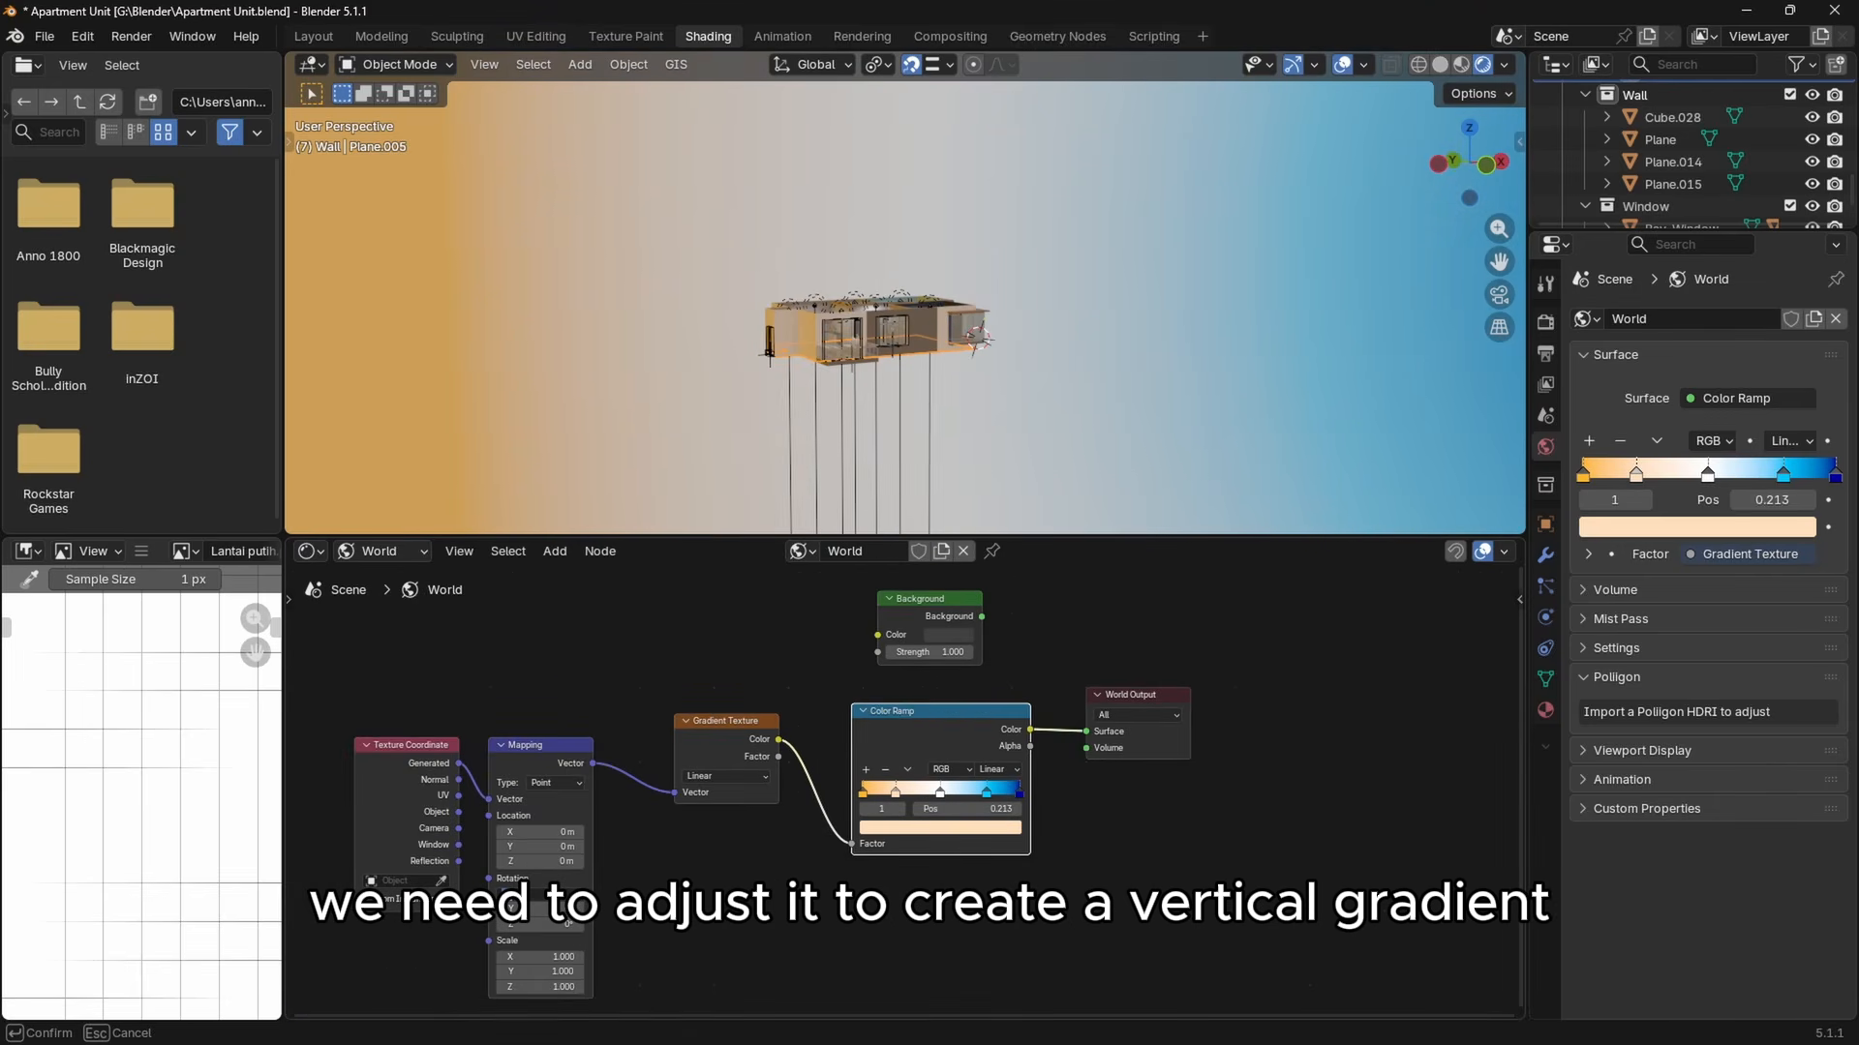
left_click(528, 907)
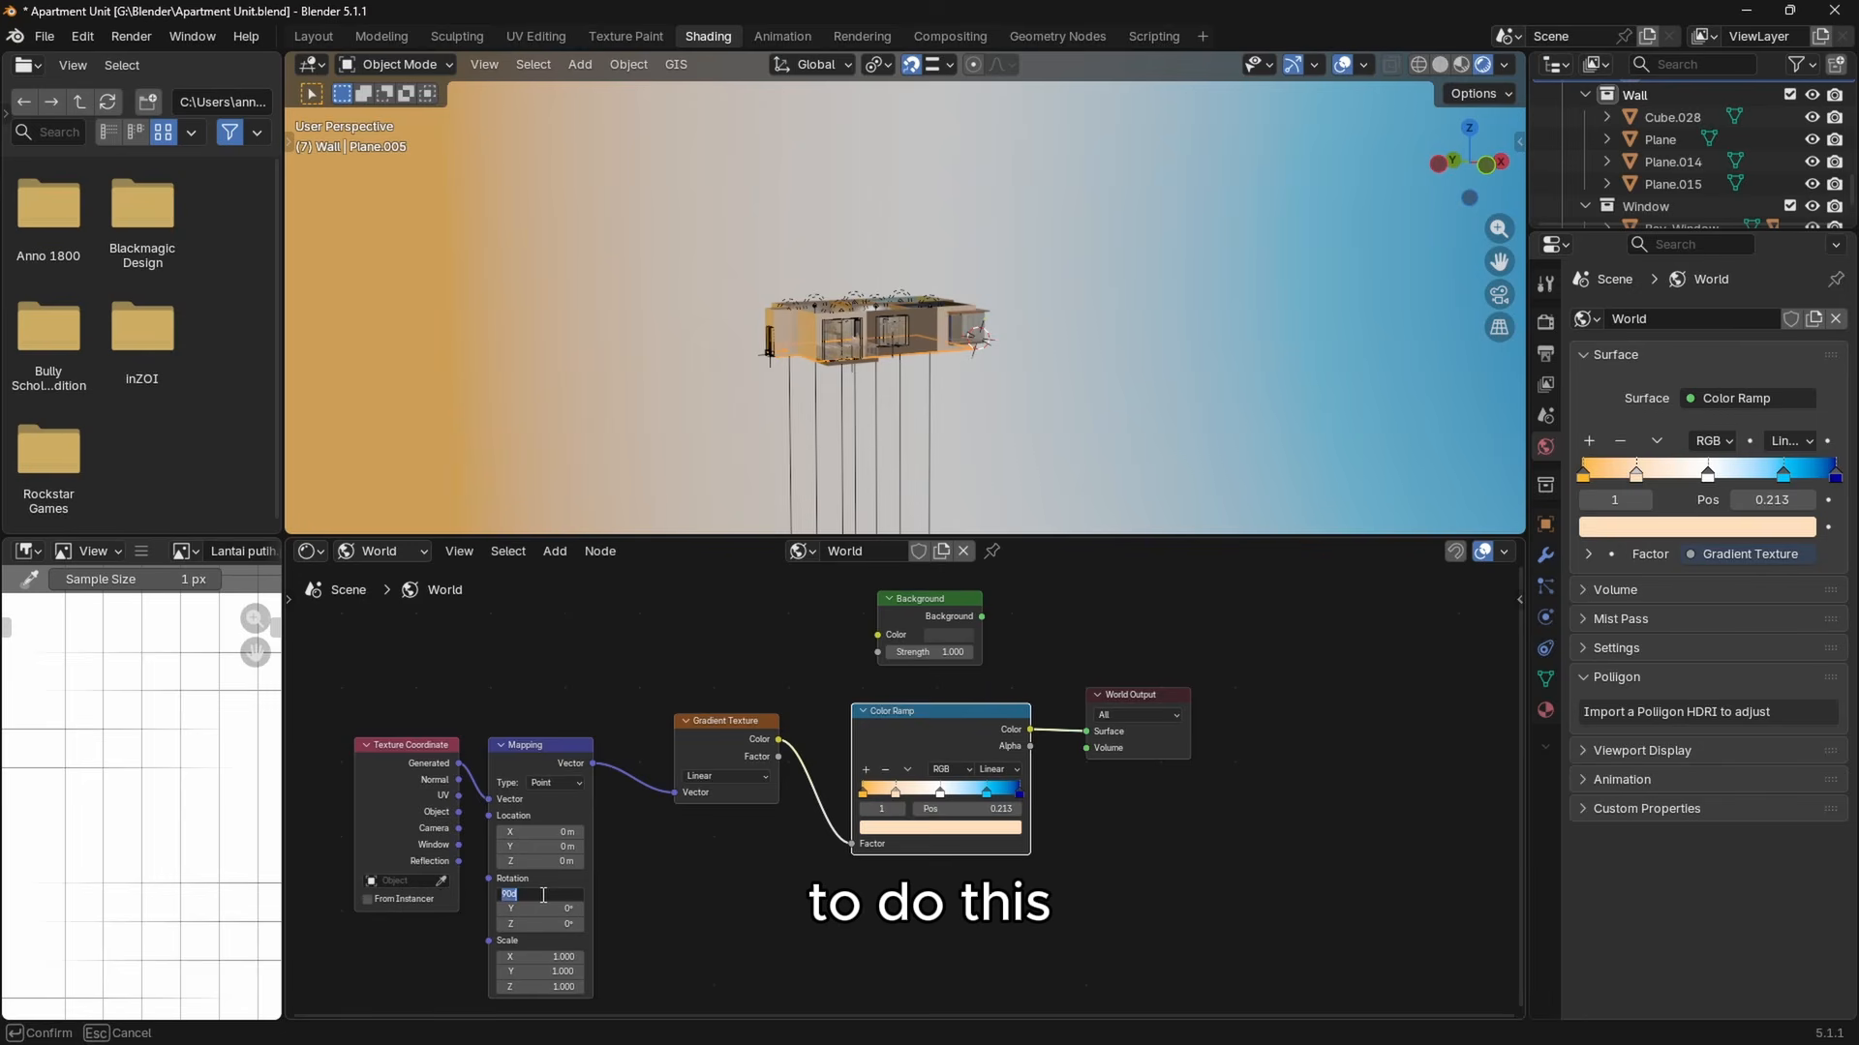
key("Return")
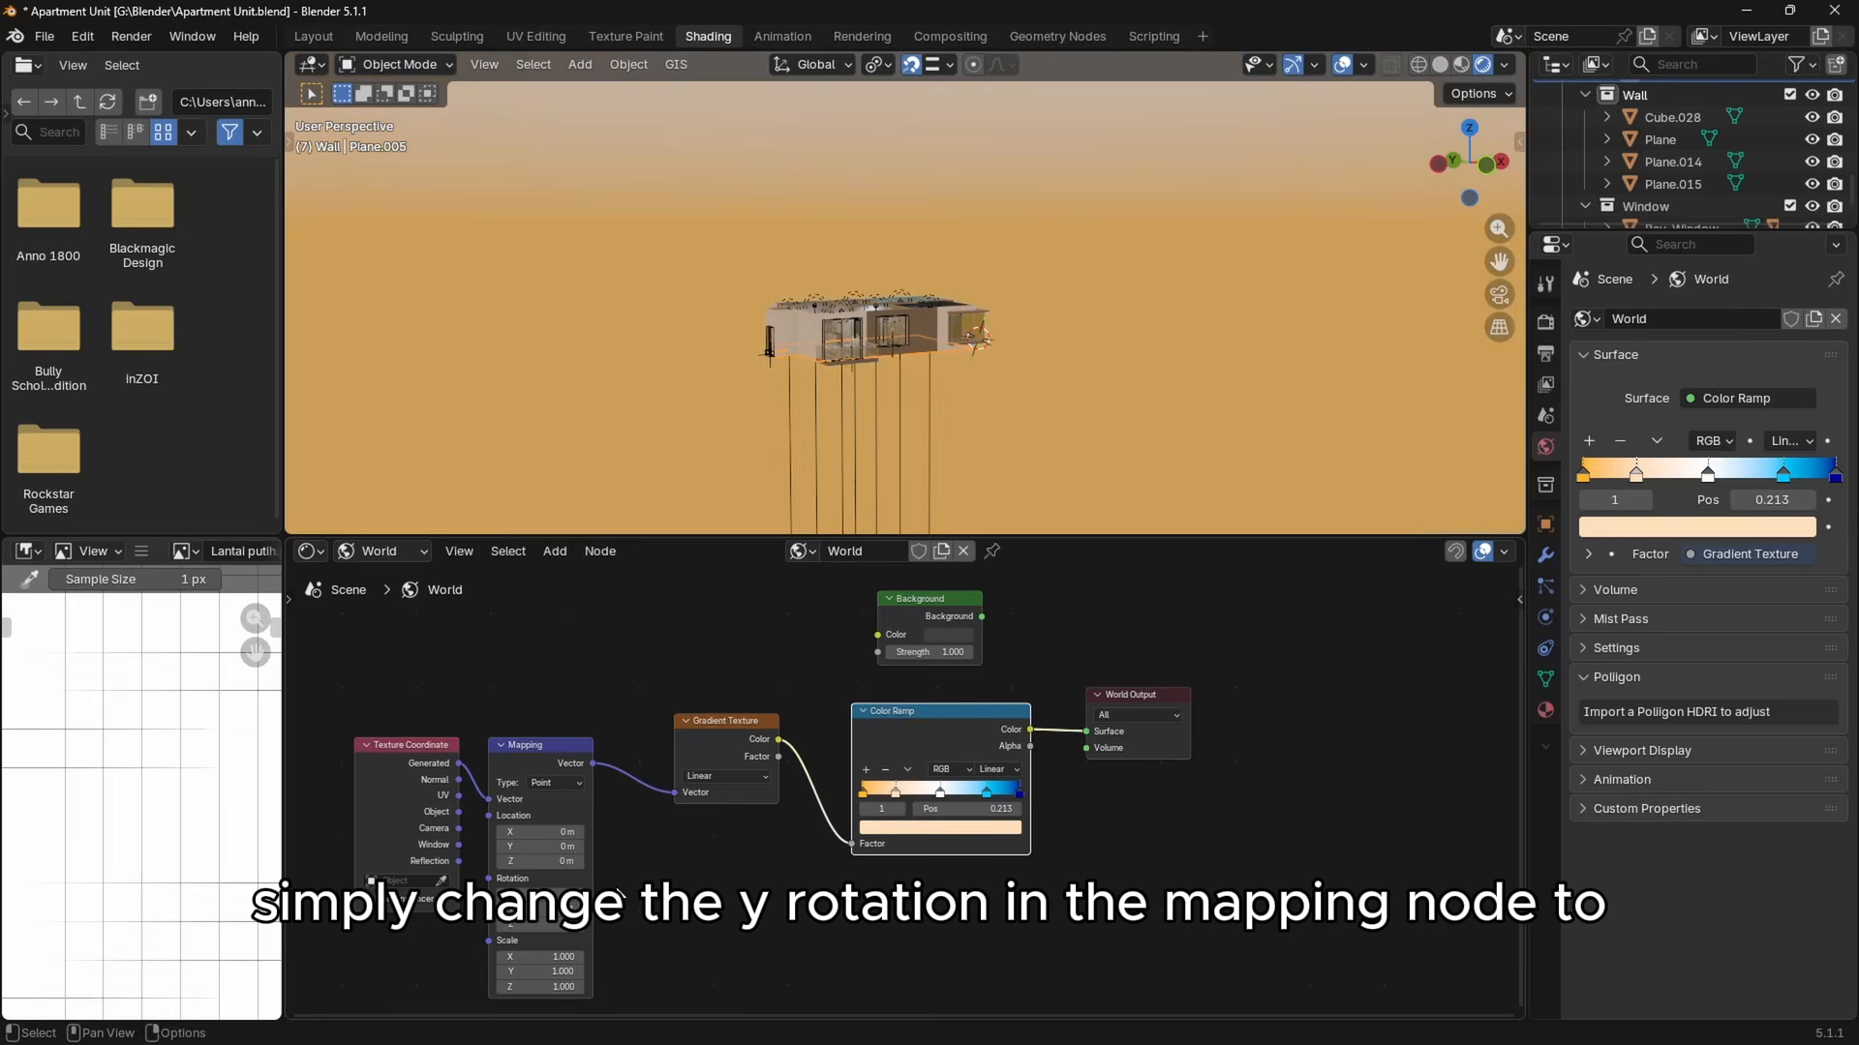
mouse_move(1030, 291)
middle_mouse_down()
mouse_move(1075, 166)
mouse_move(952, 295)
mouse_move(966, 264)
mouse_move(946, 288)
mouse_move(934, 274)
mouse_move(978, 259)
mouse_move(1216, 233)
mouse_move(1008, 261)
middle_mouse_up()
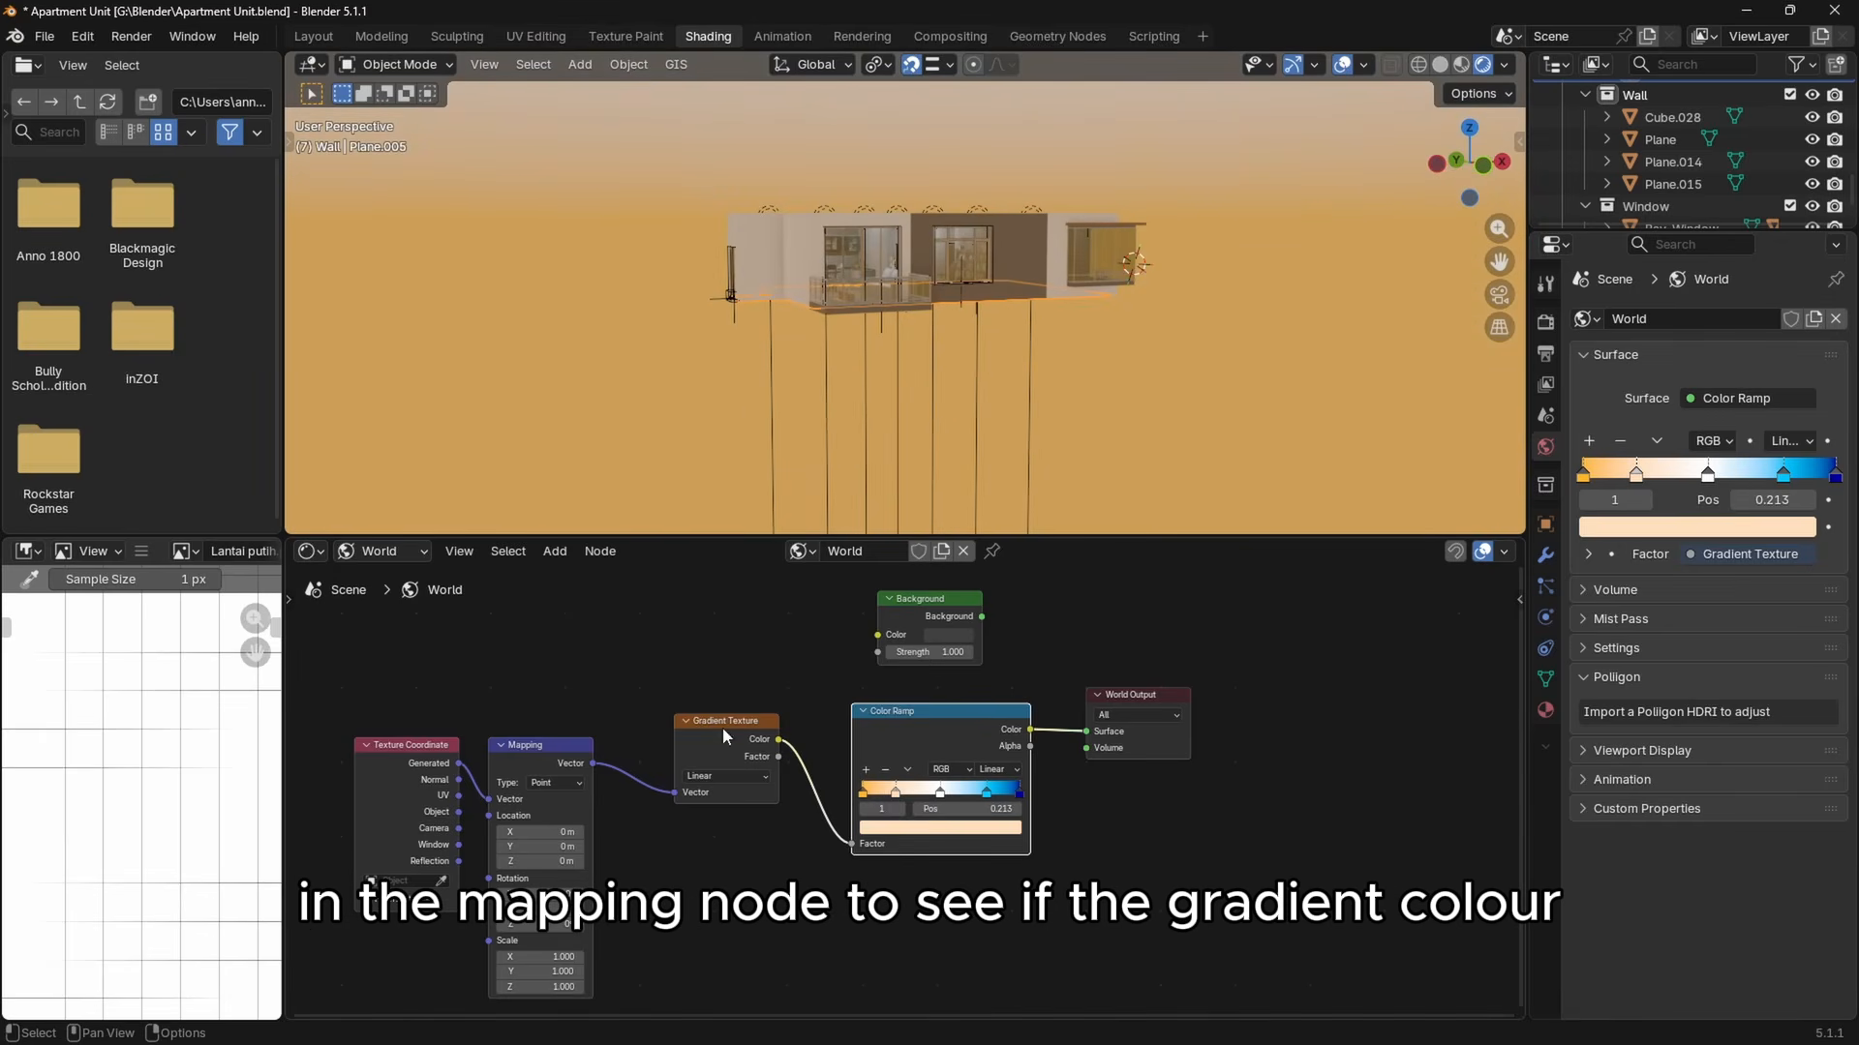
left_click_drag(538, 832, 561, 831)
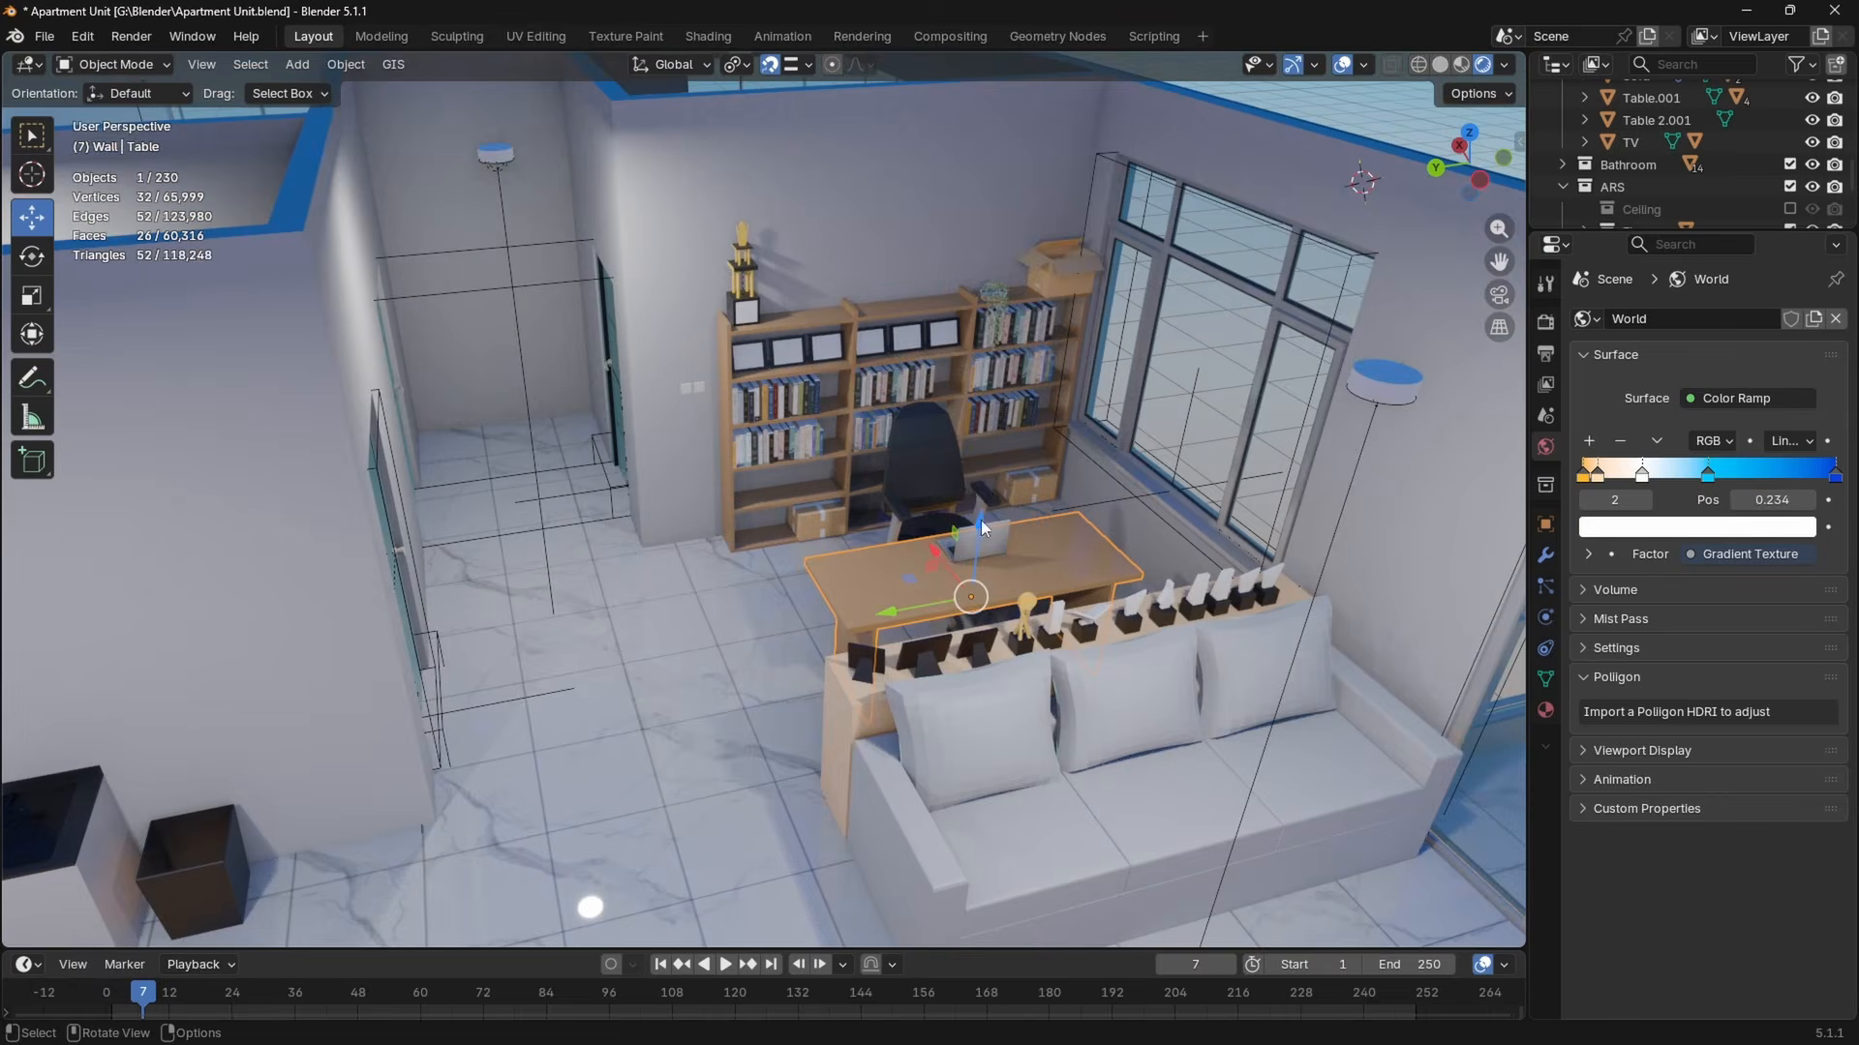
Add a Sun light outside the apartment and set its strength to 10.
mouse_move(979, 520)
middle_mouse_down()
mouse_move(928, 513)
mouse_move(921, 534)
mouse_move(989, 600)
mouse_move(1141, 641)
mouse_move(1113, 629)
middle_mouse_up()
middle_click_drag(915, 536, 1013, 488)
scroll(1012, 488, "down", 2)
key("shift+a")
type("s")
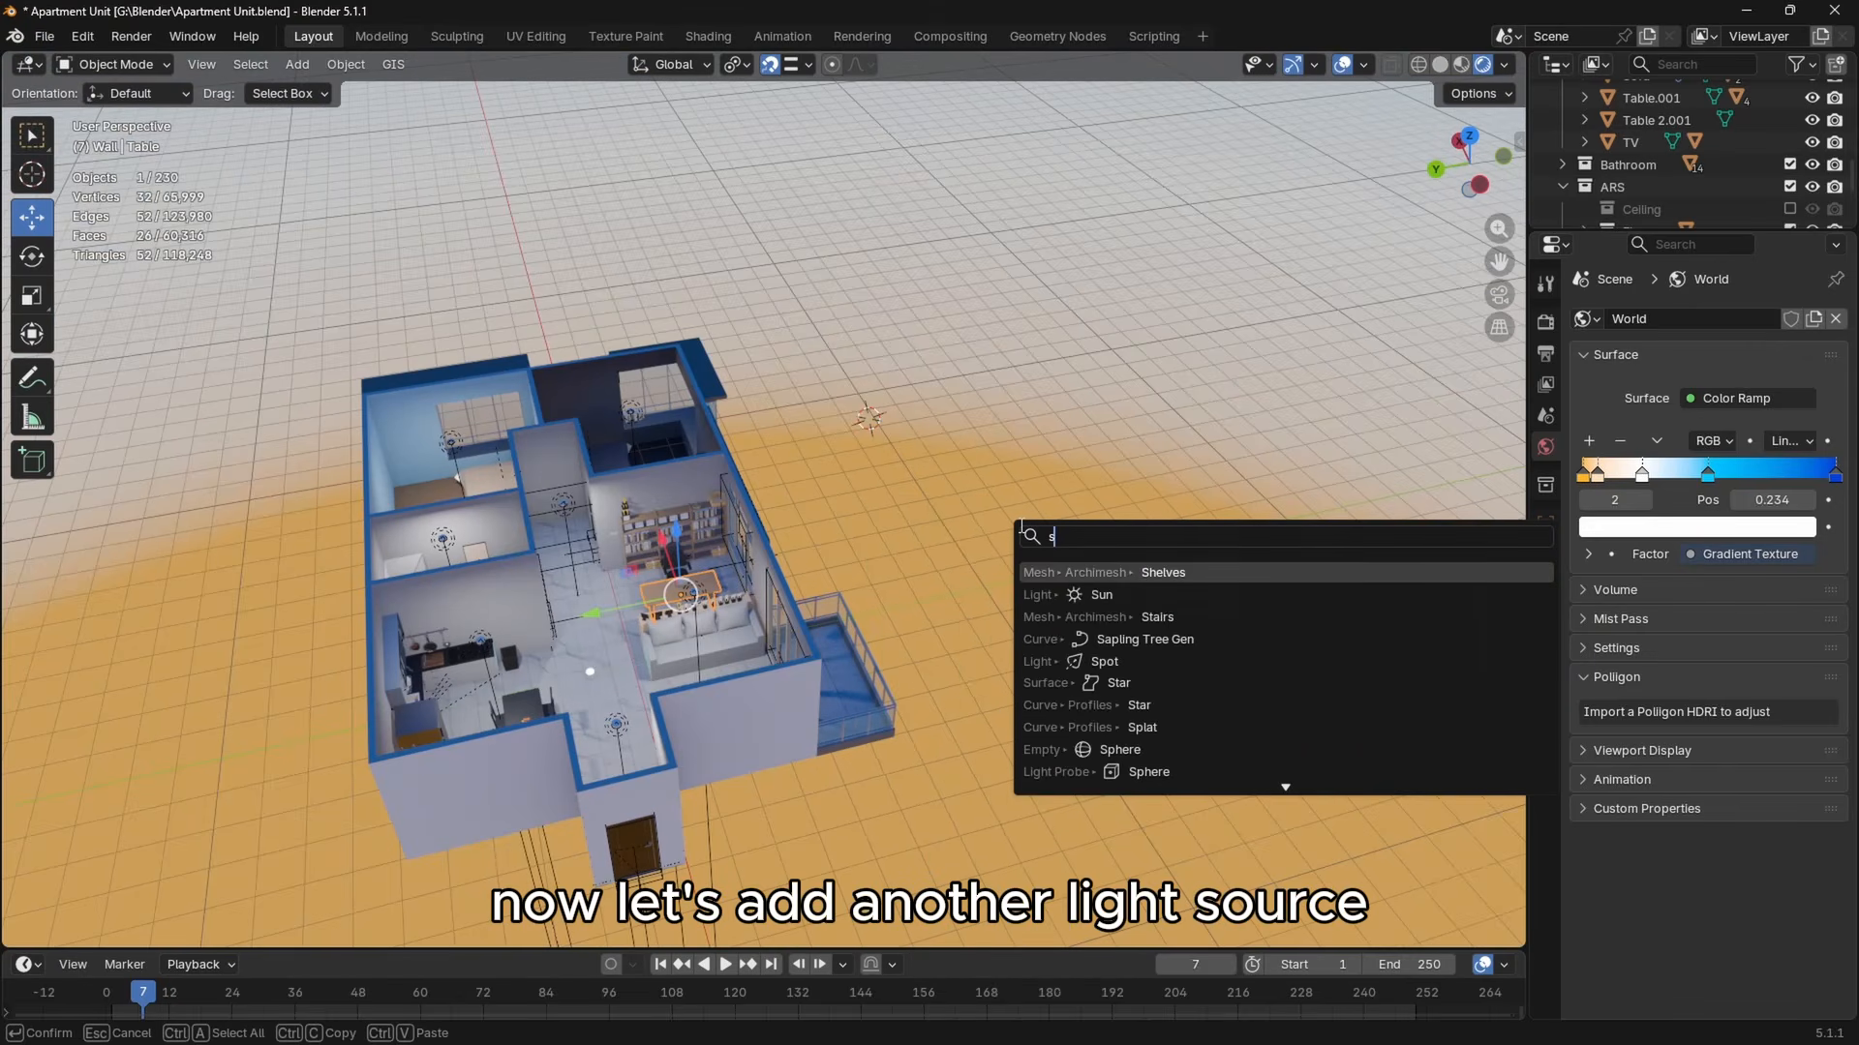
type("un")
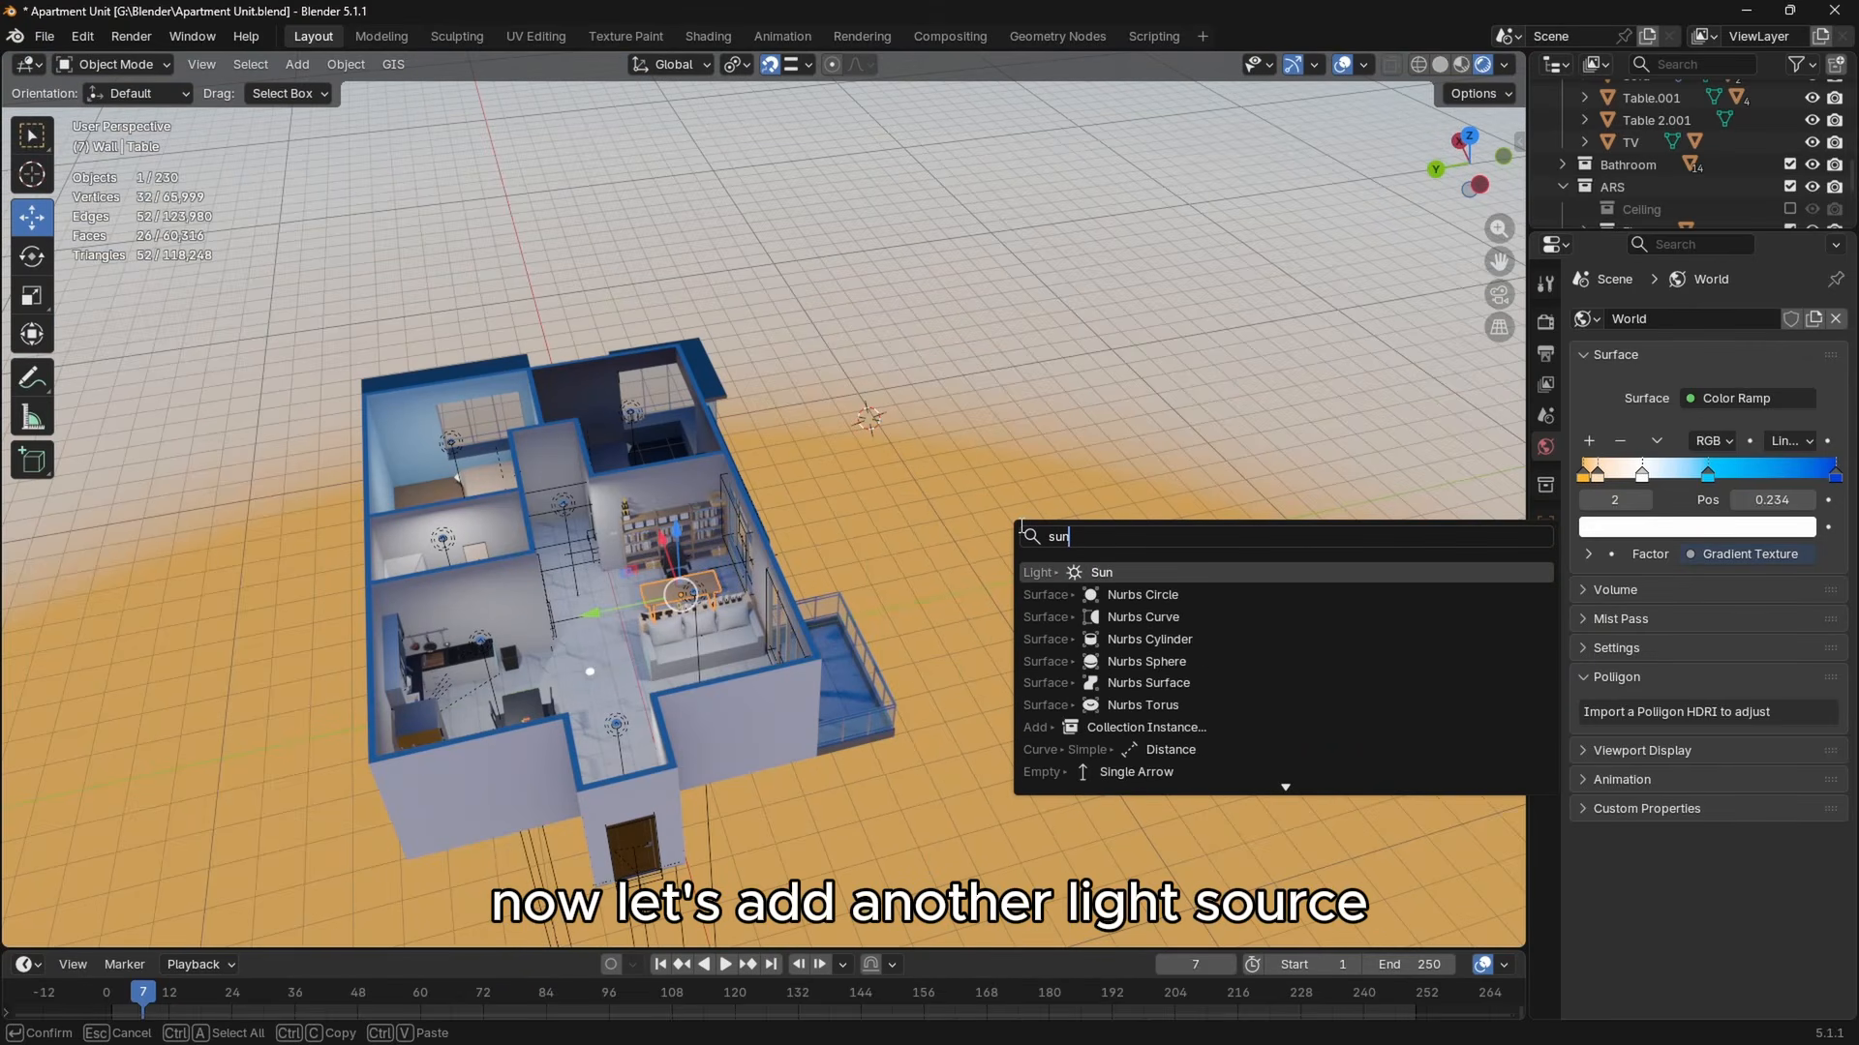
left_click(1141, 573)
middle_click_drag(1030, 527, 1327, 583)
left_click(1545, 615)
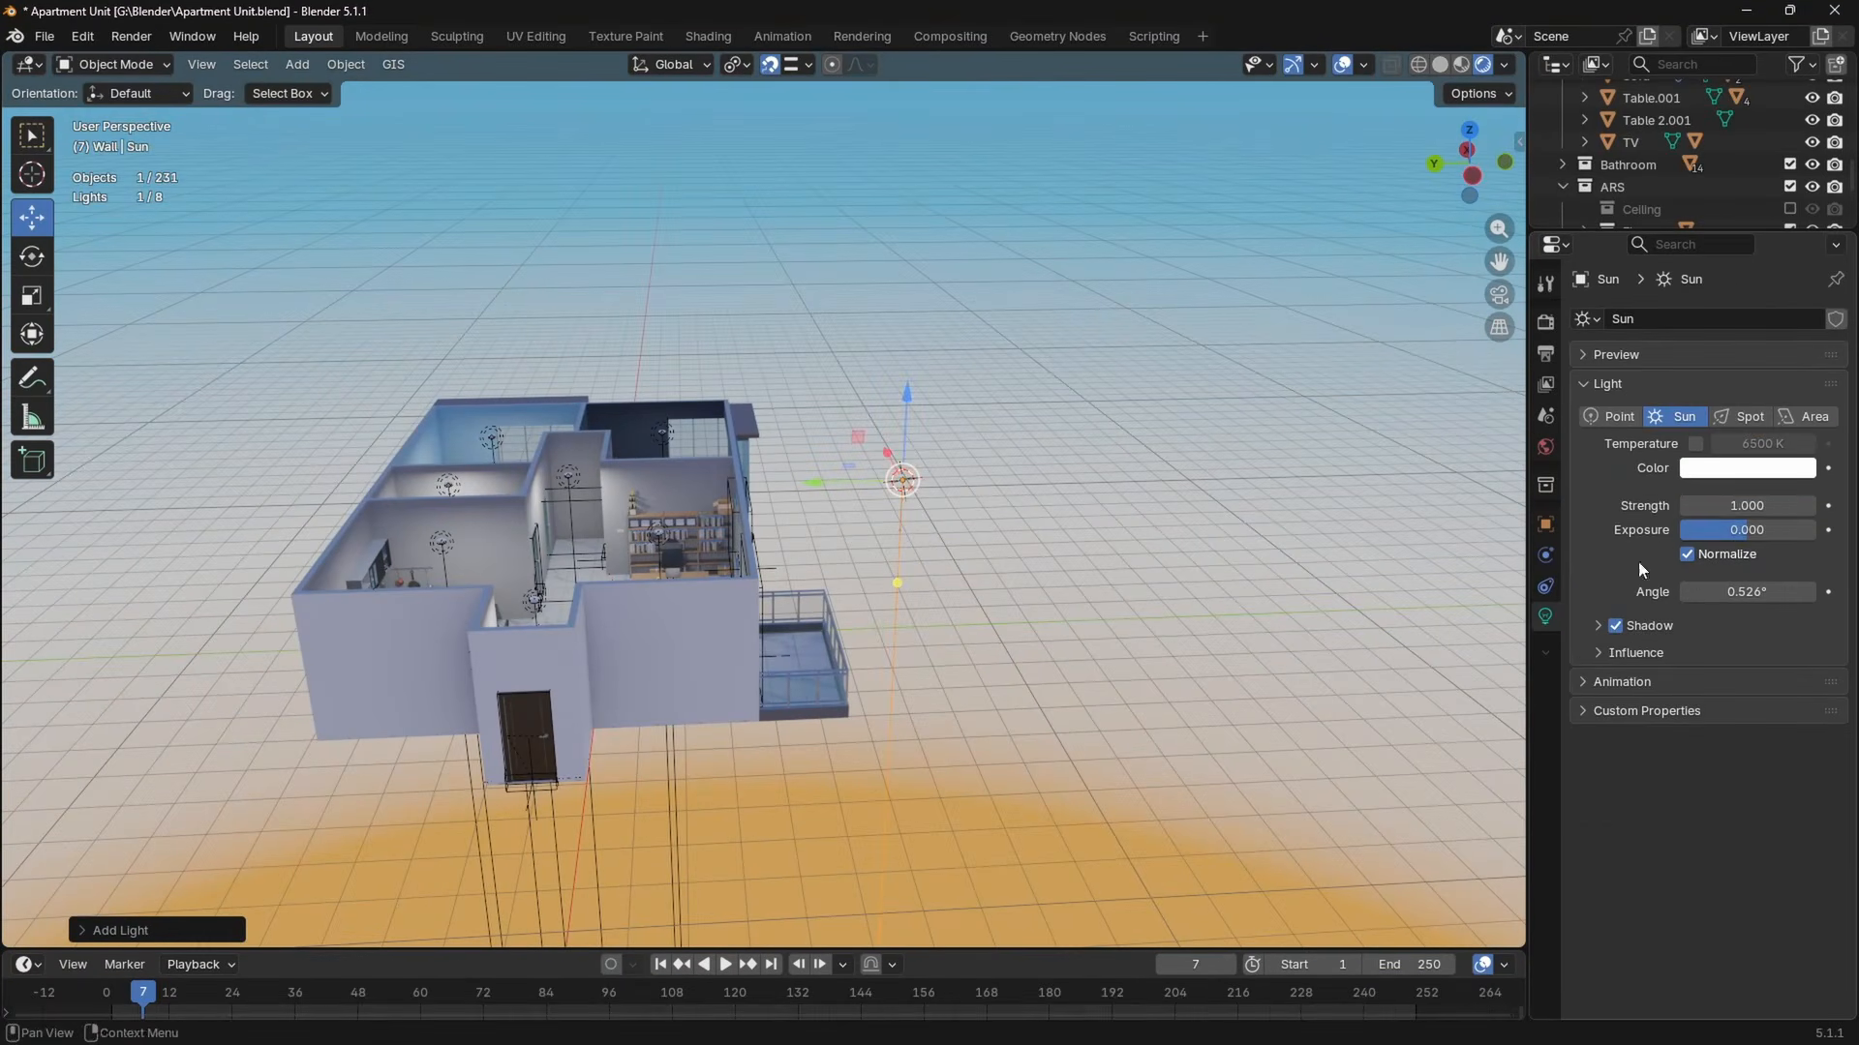
left_click(1742, 508)
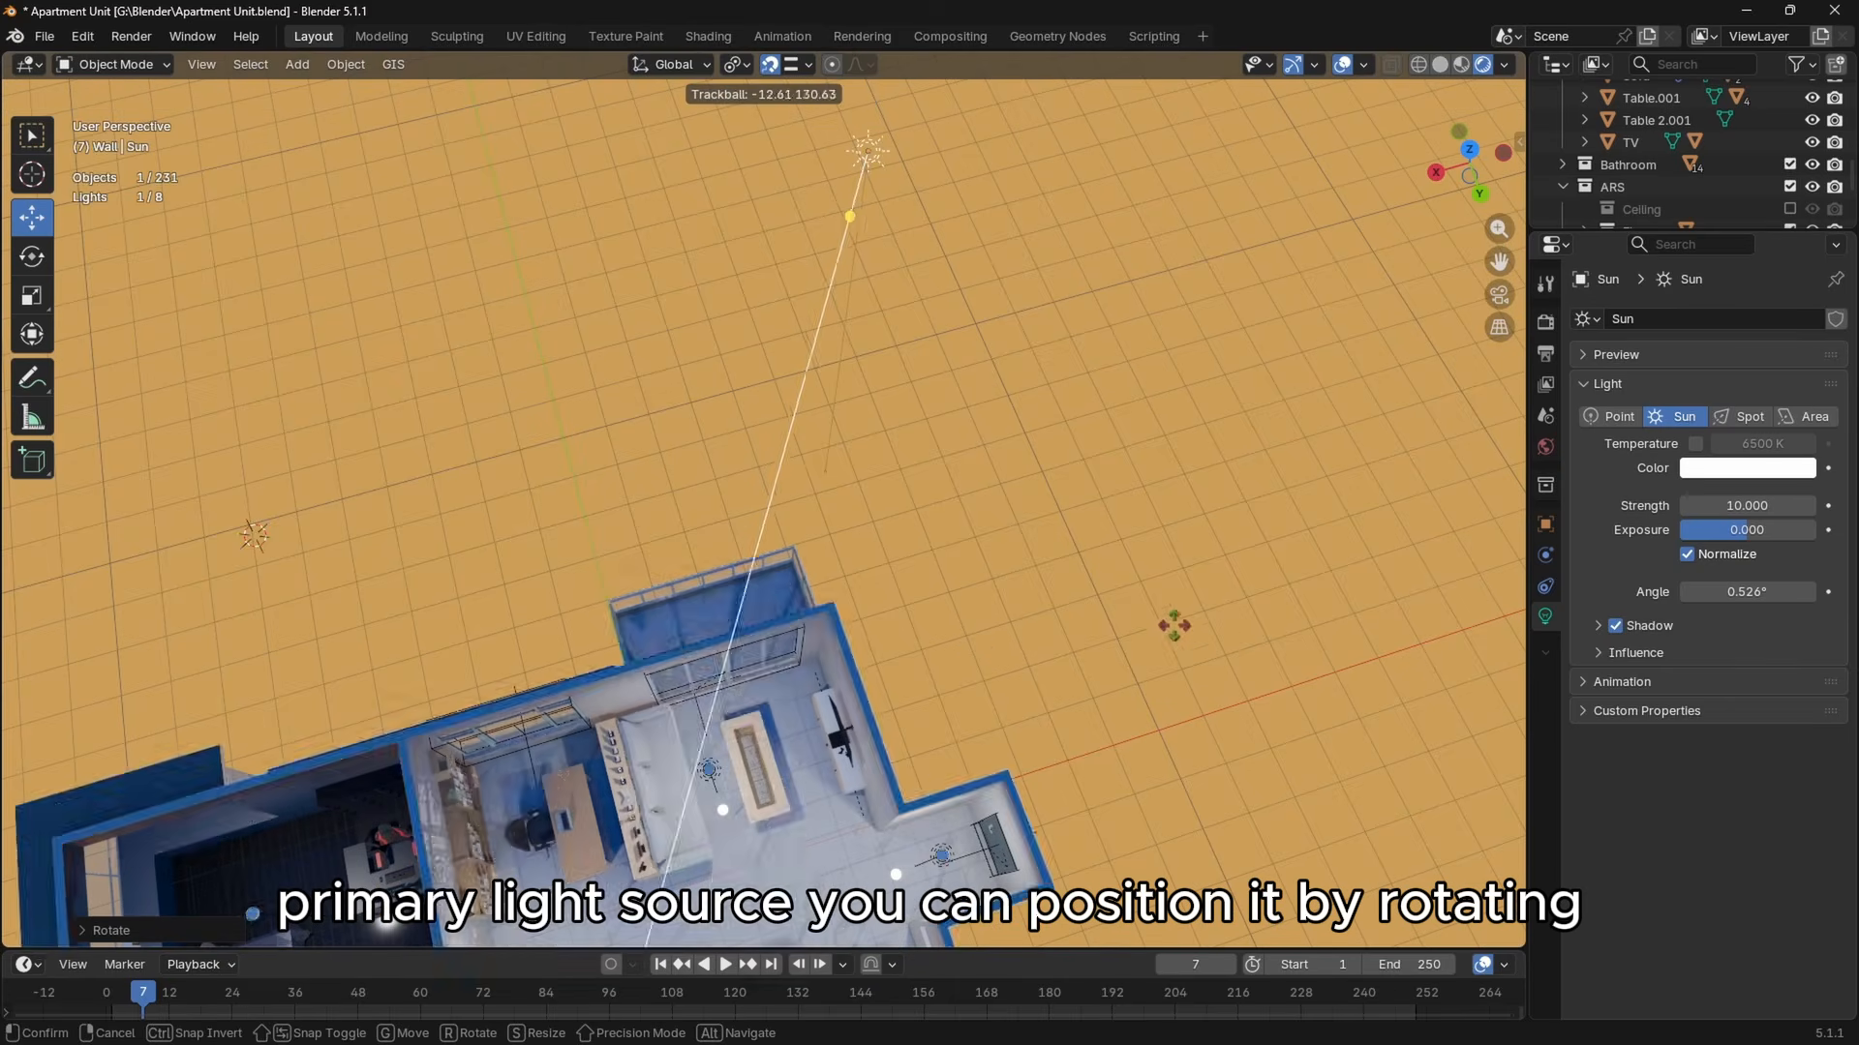
Rotate the Sun light freely so it shines through the windows onto the living-room floor, and set its angle to 0.126°.
left_click(925, 626)
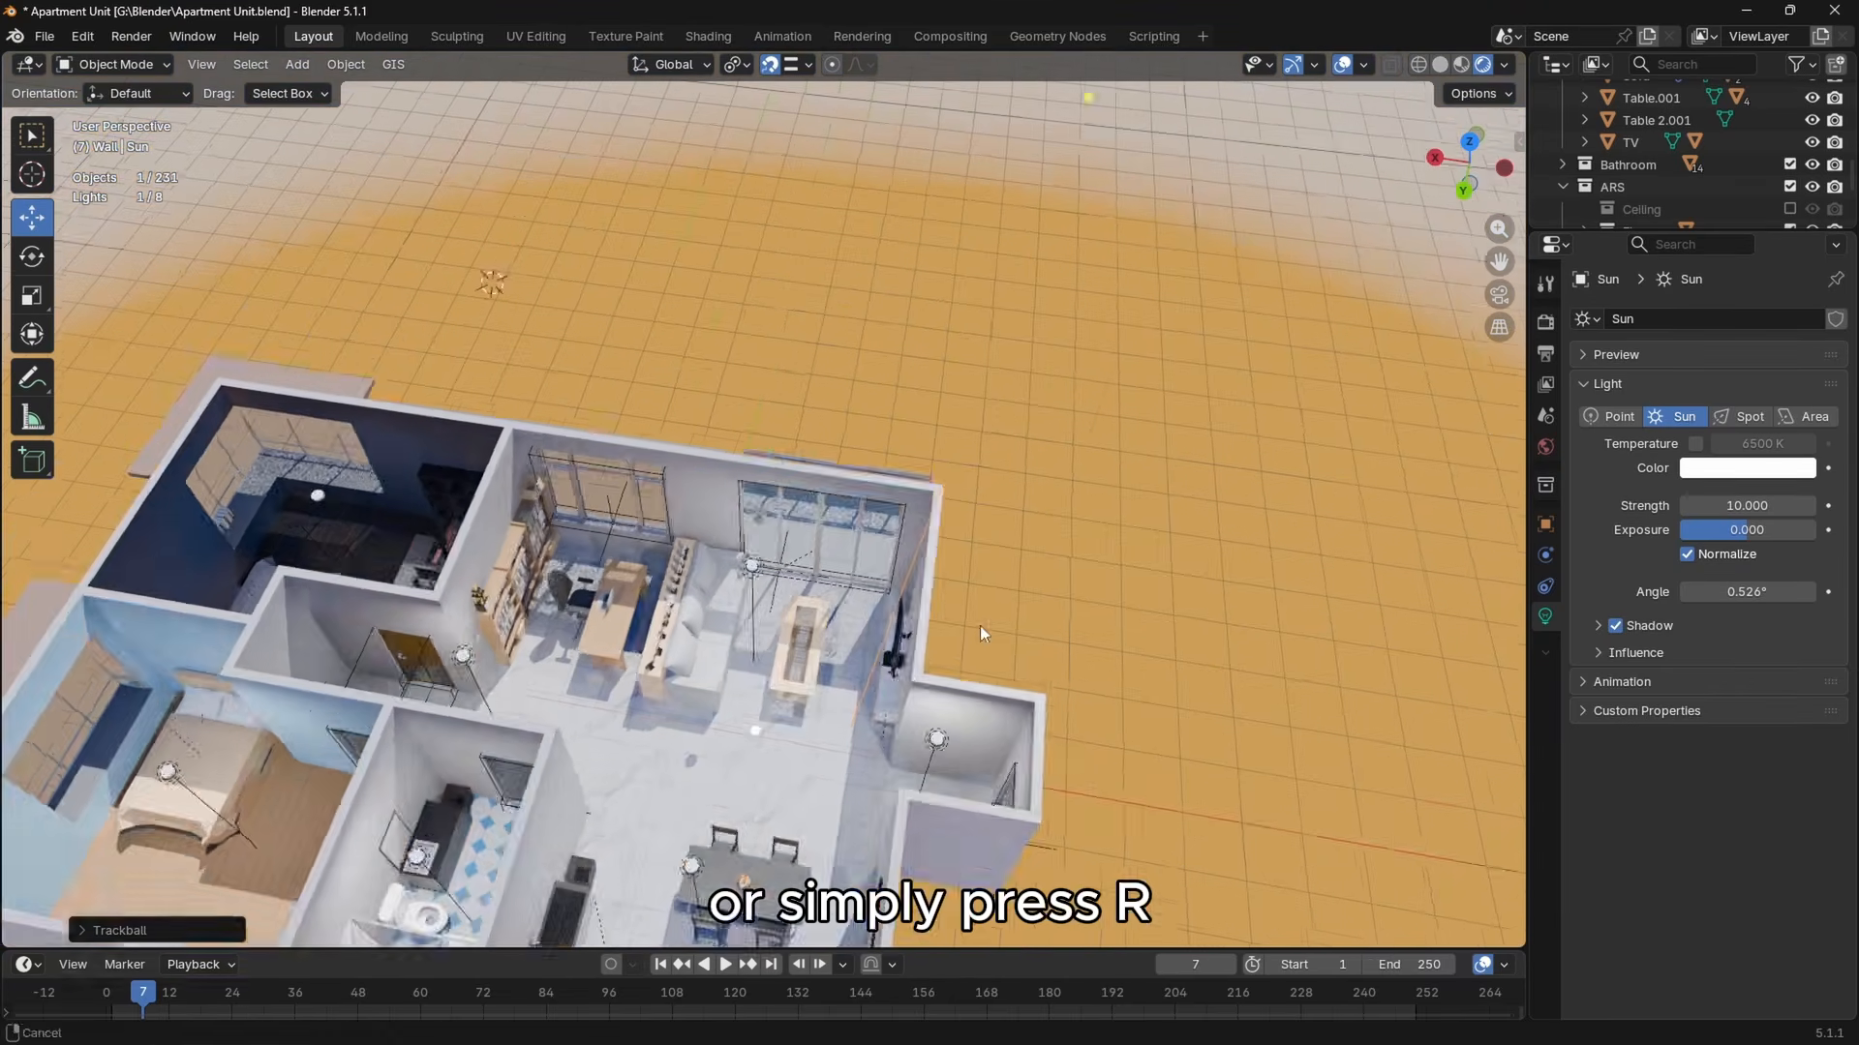
scroll(939, 648, "up", 4)
middle_click_drag(979, 626, 733, 658)
key("r")
key("r")
left_click(842, 728)
scroll(734, 658, "up", 3)
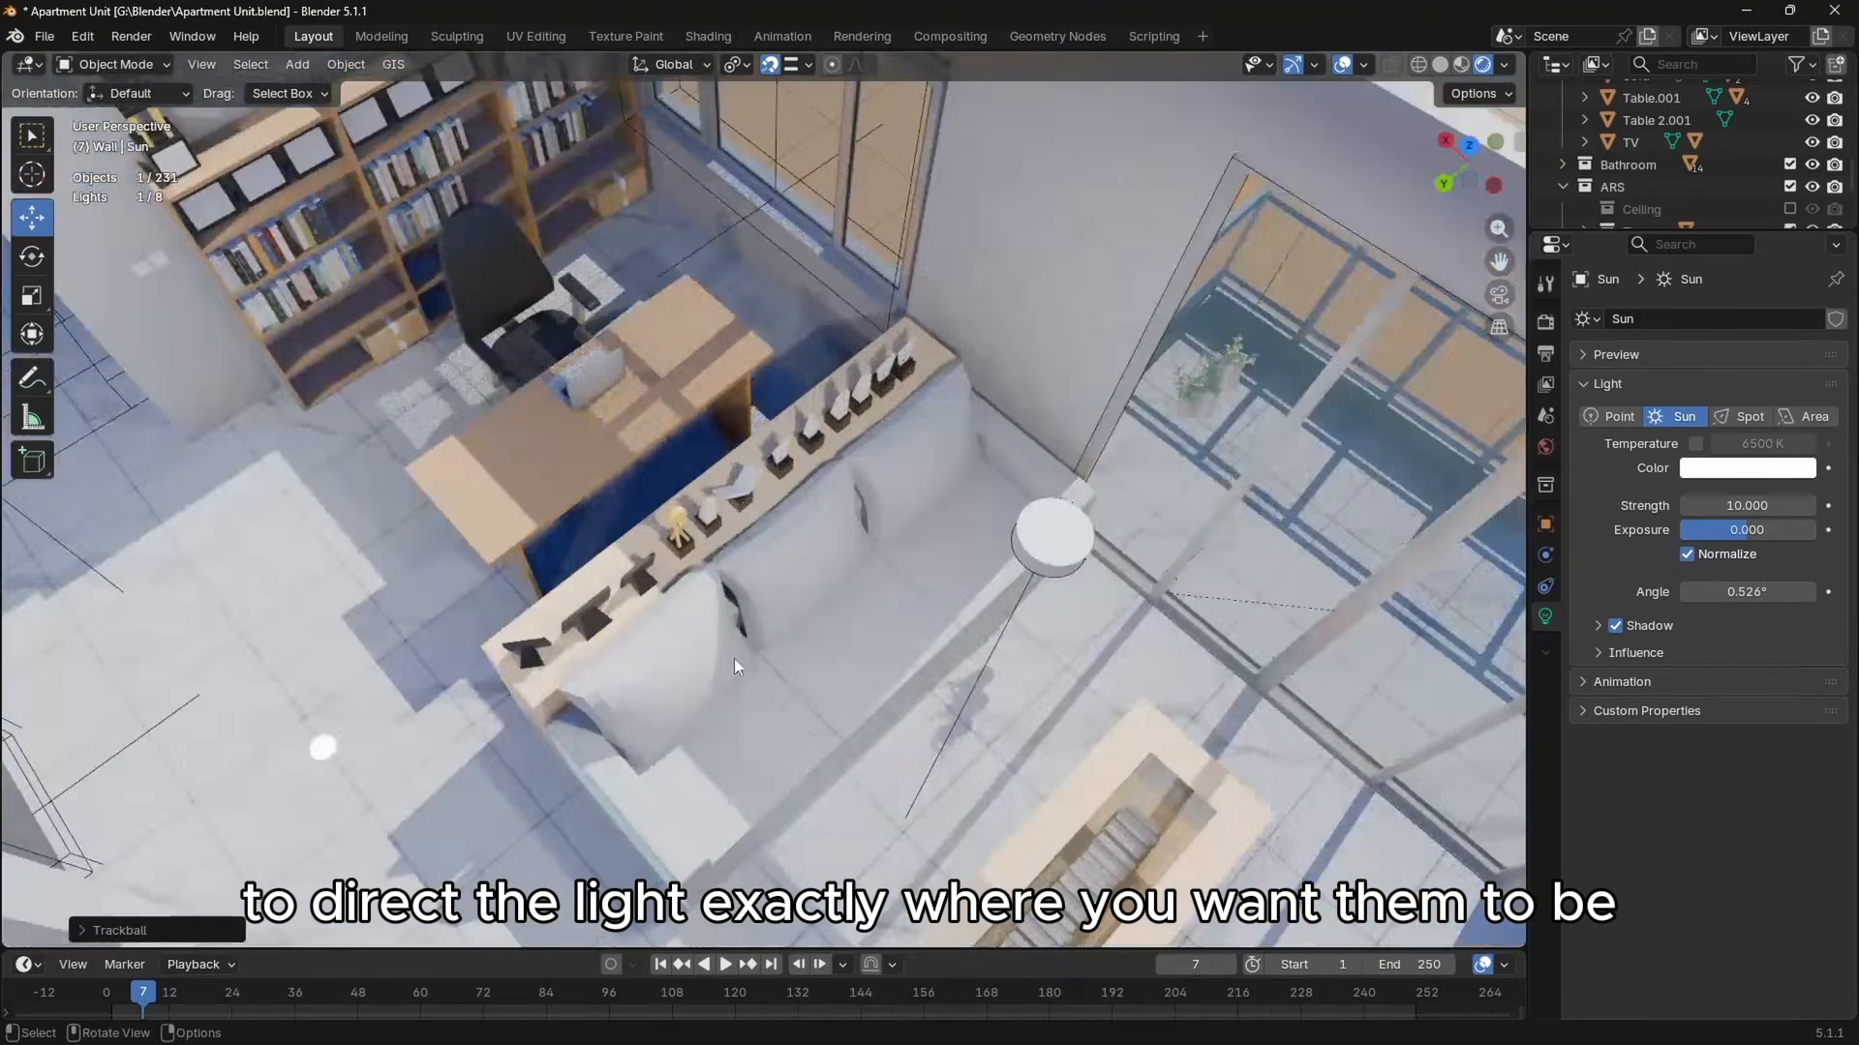
scroll(1076, 596, "down", 5)
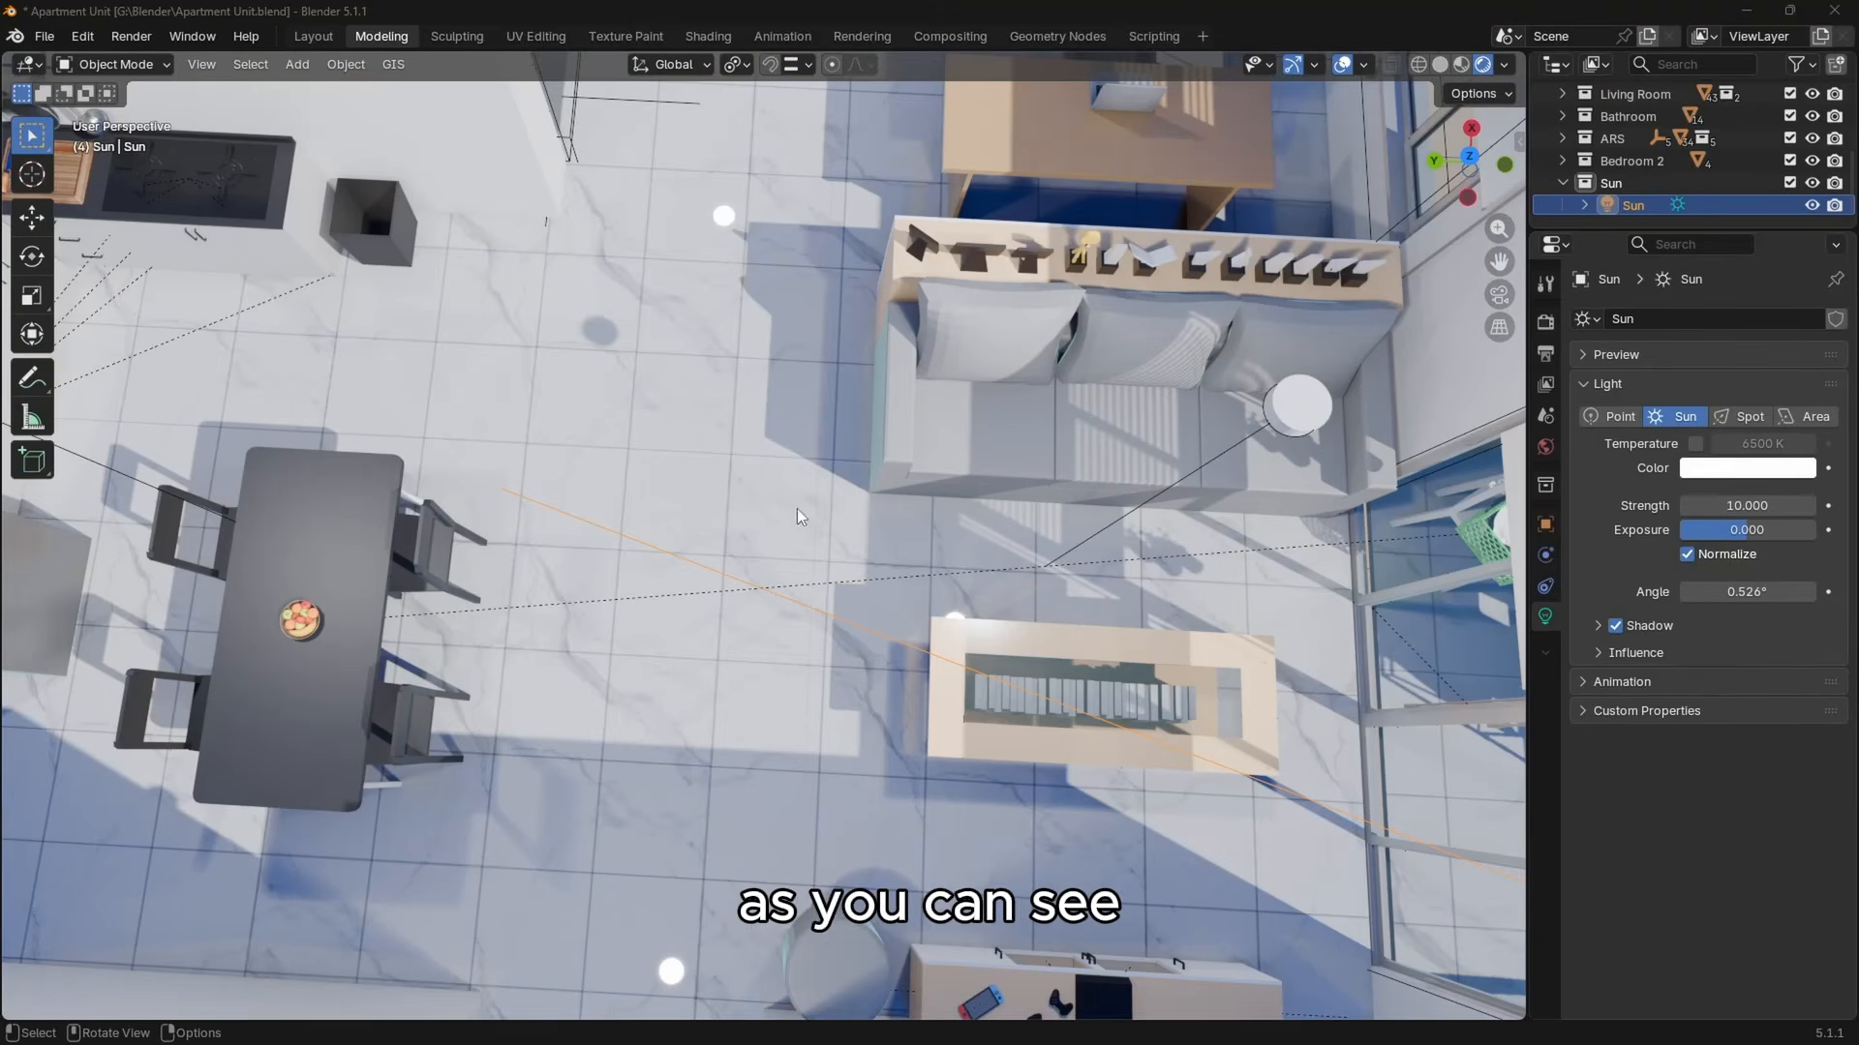
mouse_move(1737, 595)
left_mouse_down()
mouse_move(1796, 595)
mouse_move(1752, 595)
left_mouse_up()
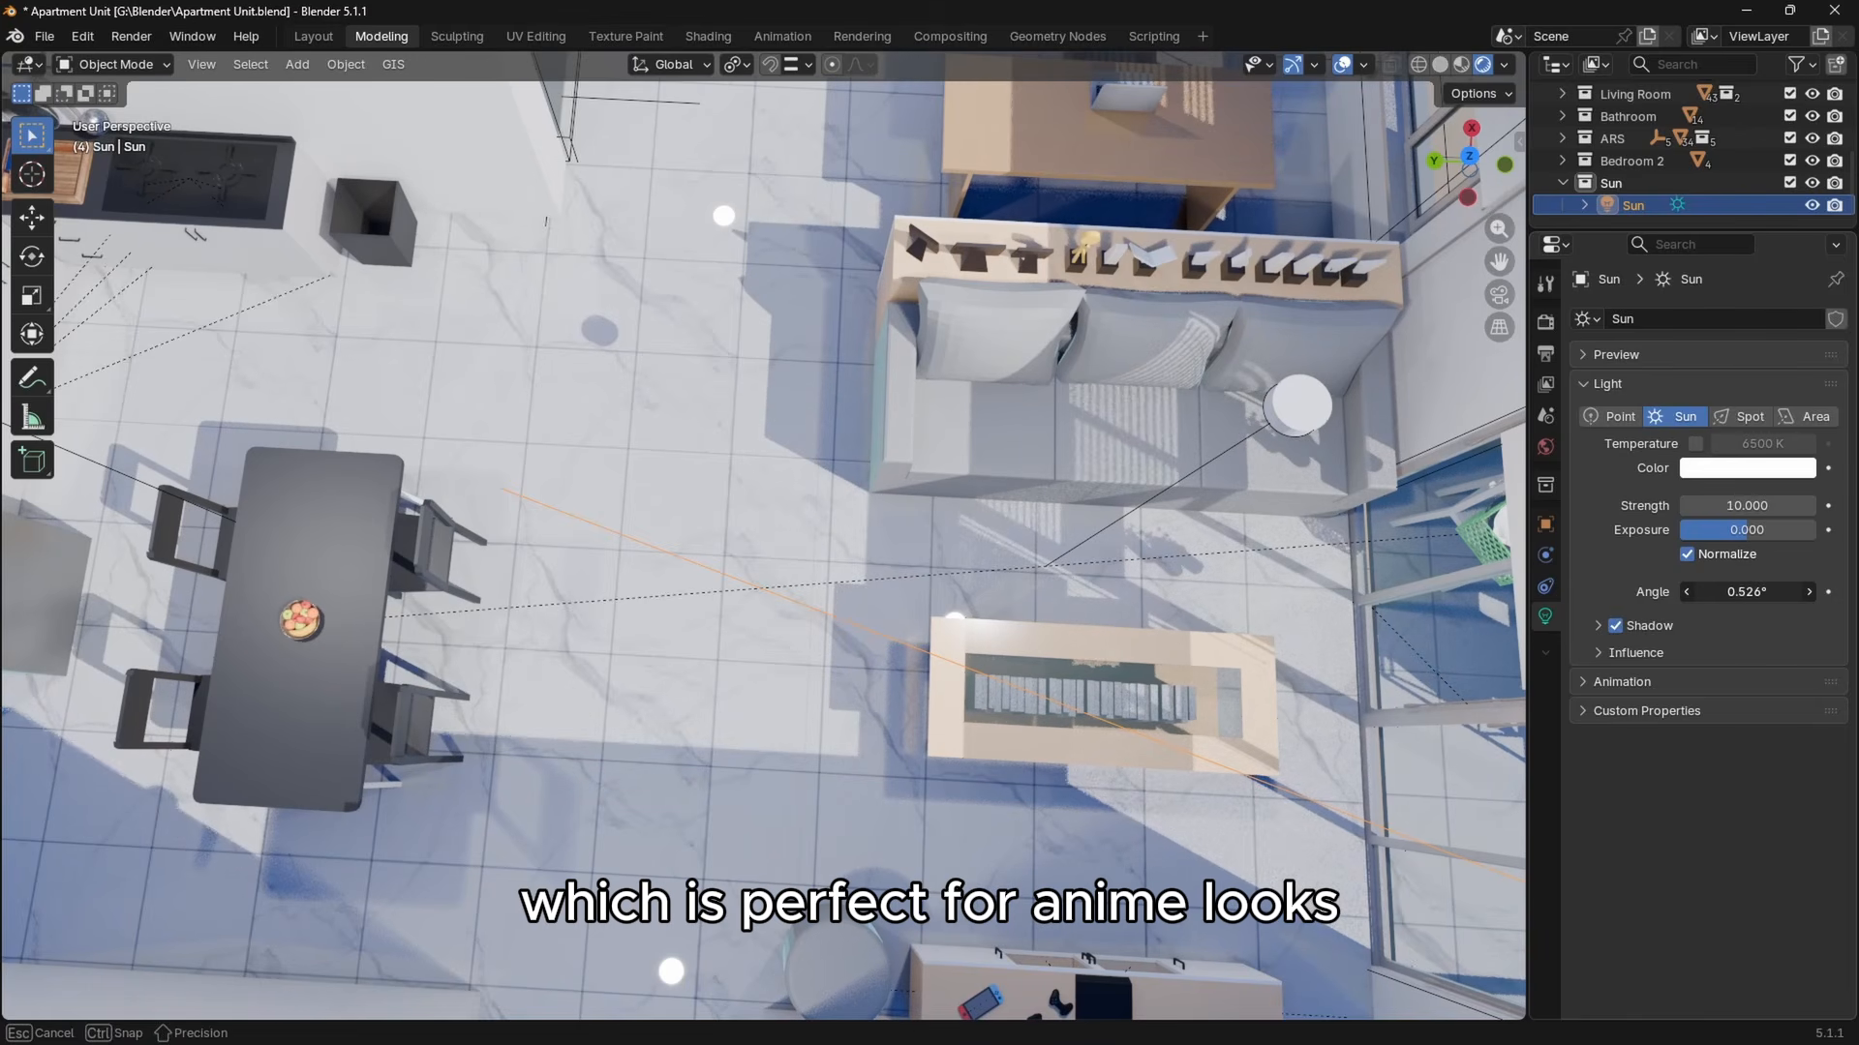
left_click(1685, 594)
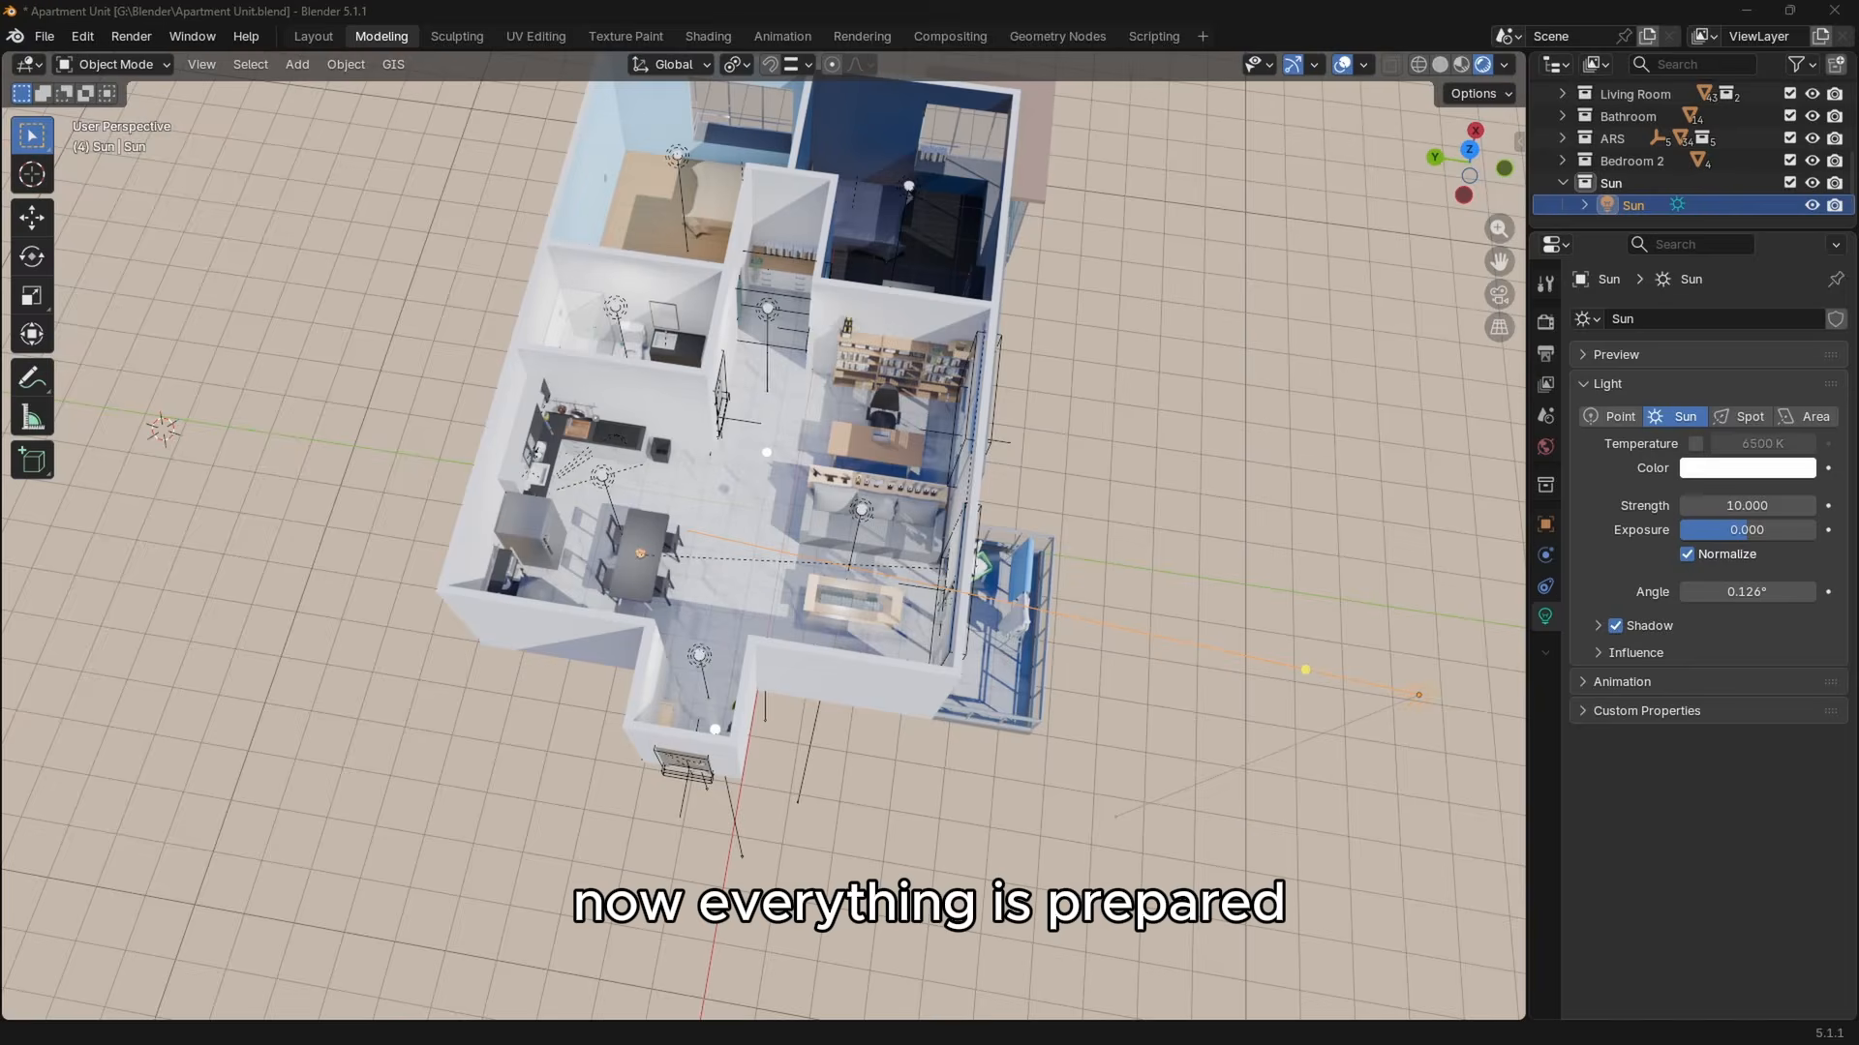
Add a camera to the scene.
left_click(1240, 470)
middle_click_drag(1142, 664, 1031, 552)
middle_click_drag(435, 546, 492, 557)
key("shift+a")
type("camer")
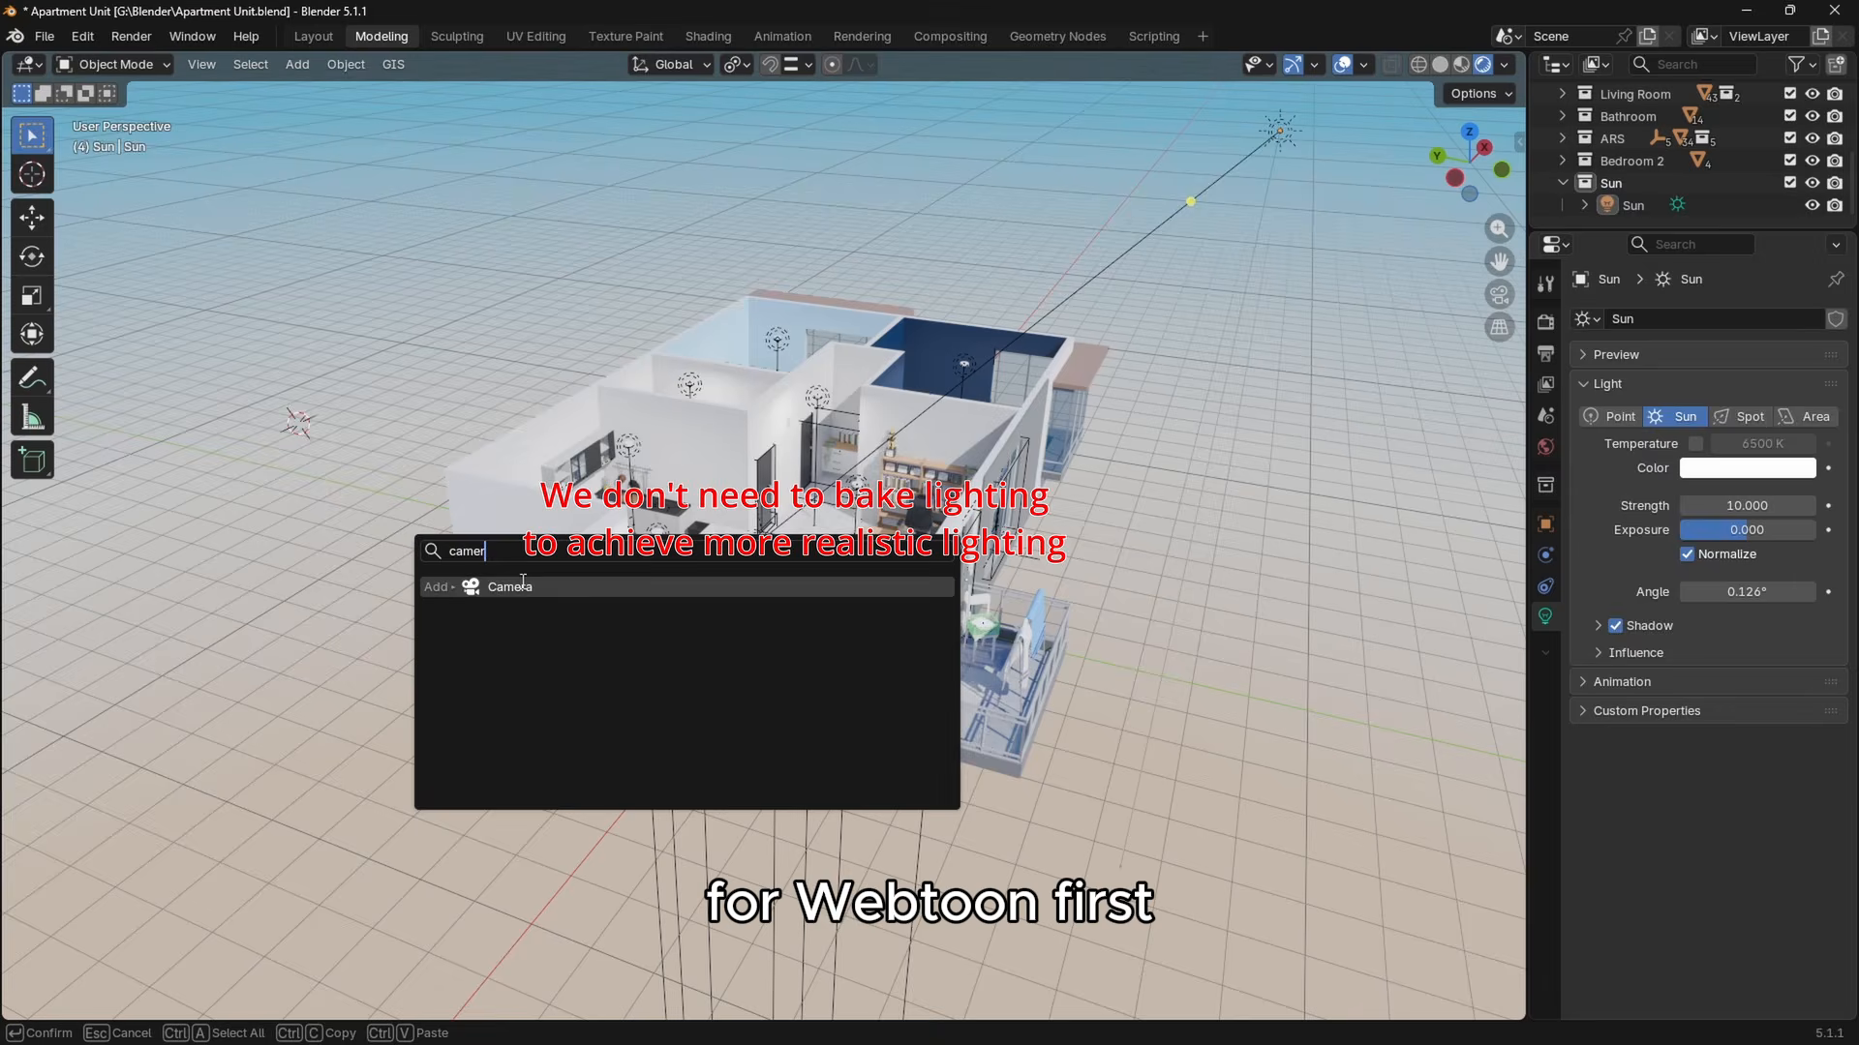
left_click(523, 586)
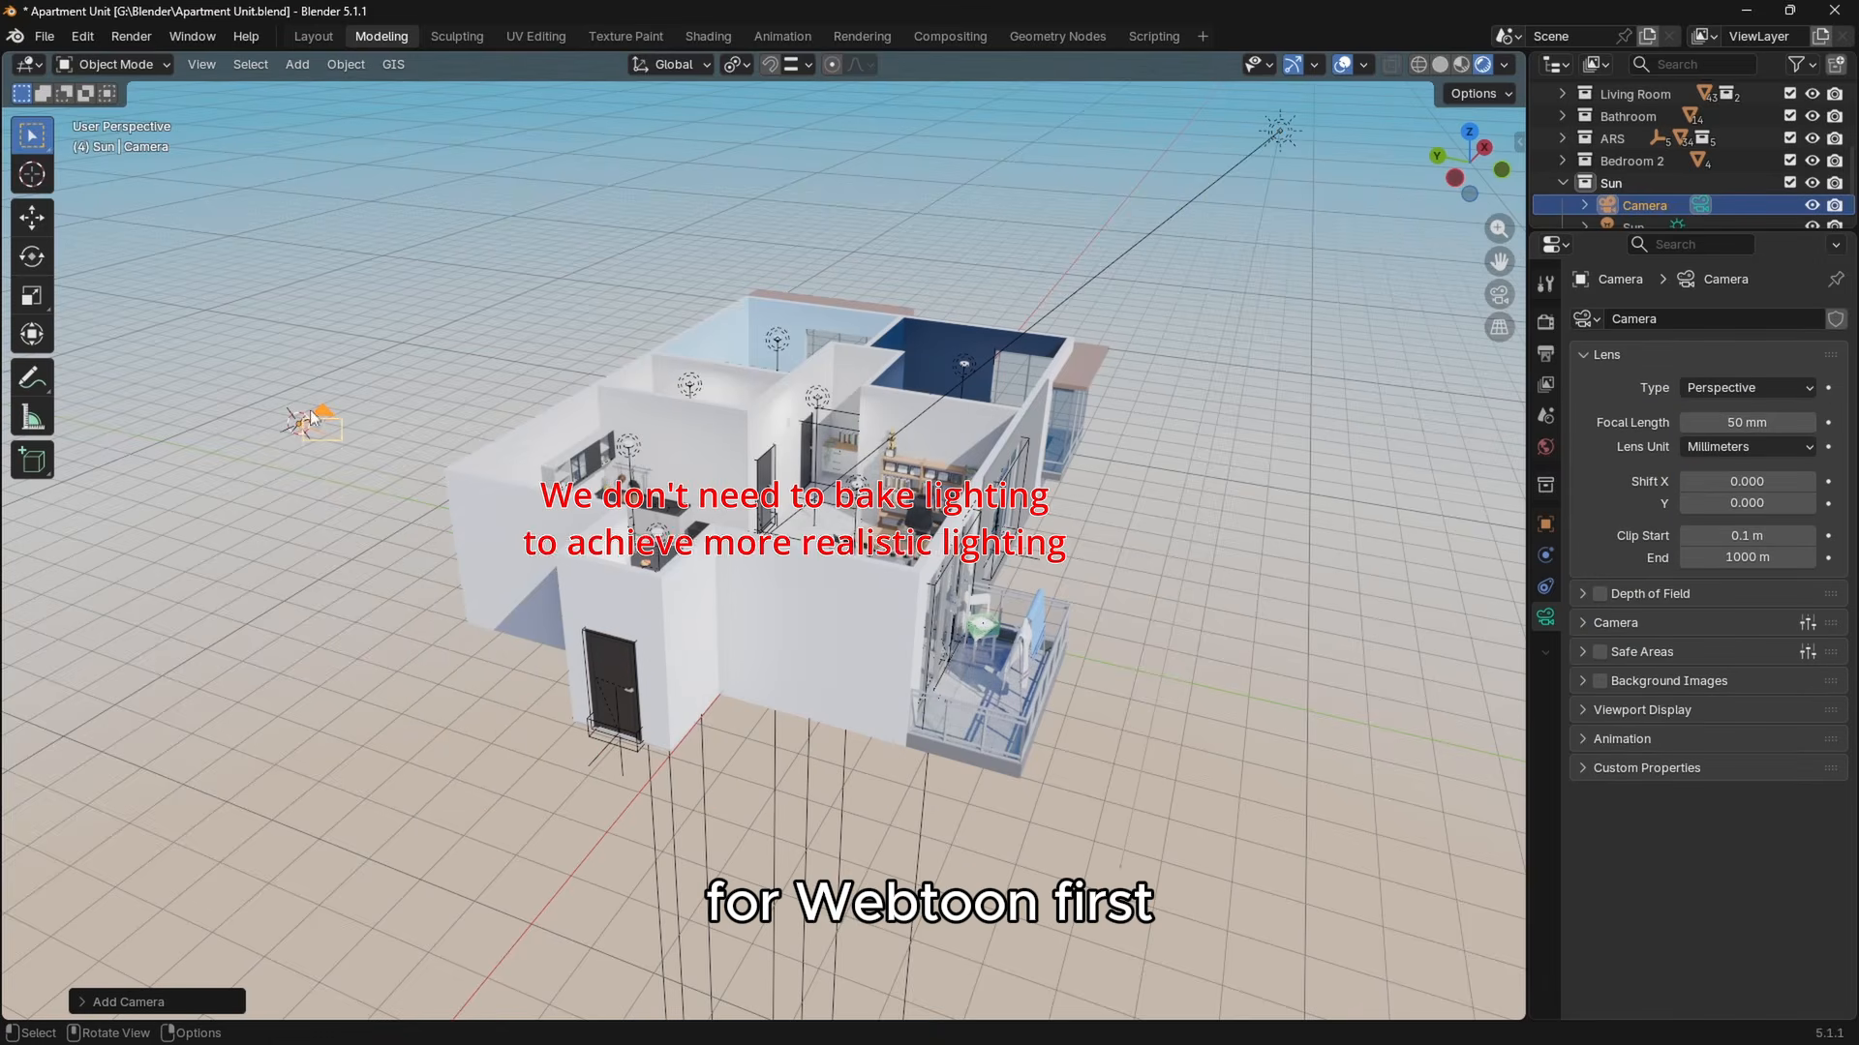
Frame the living room with the TV, coffee table and windows, and align the camera to that view.
middle_click_drag(1170, 347, 1198, 527)
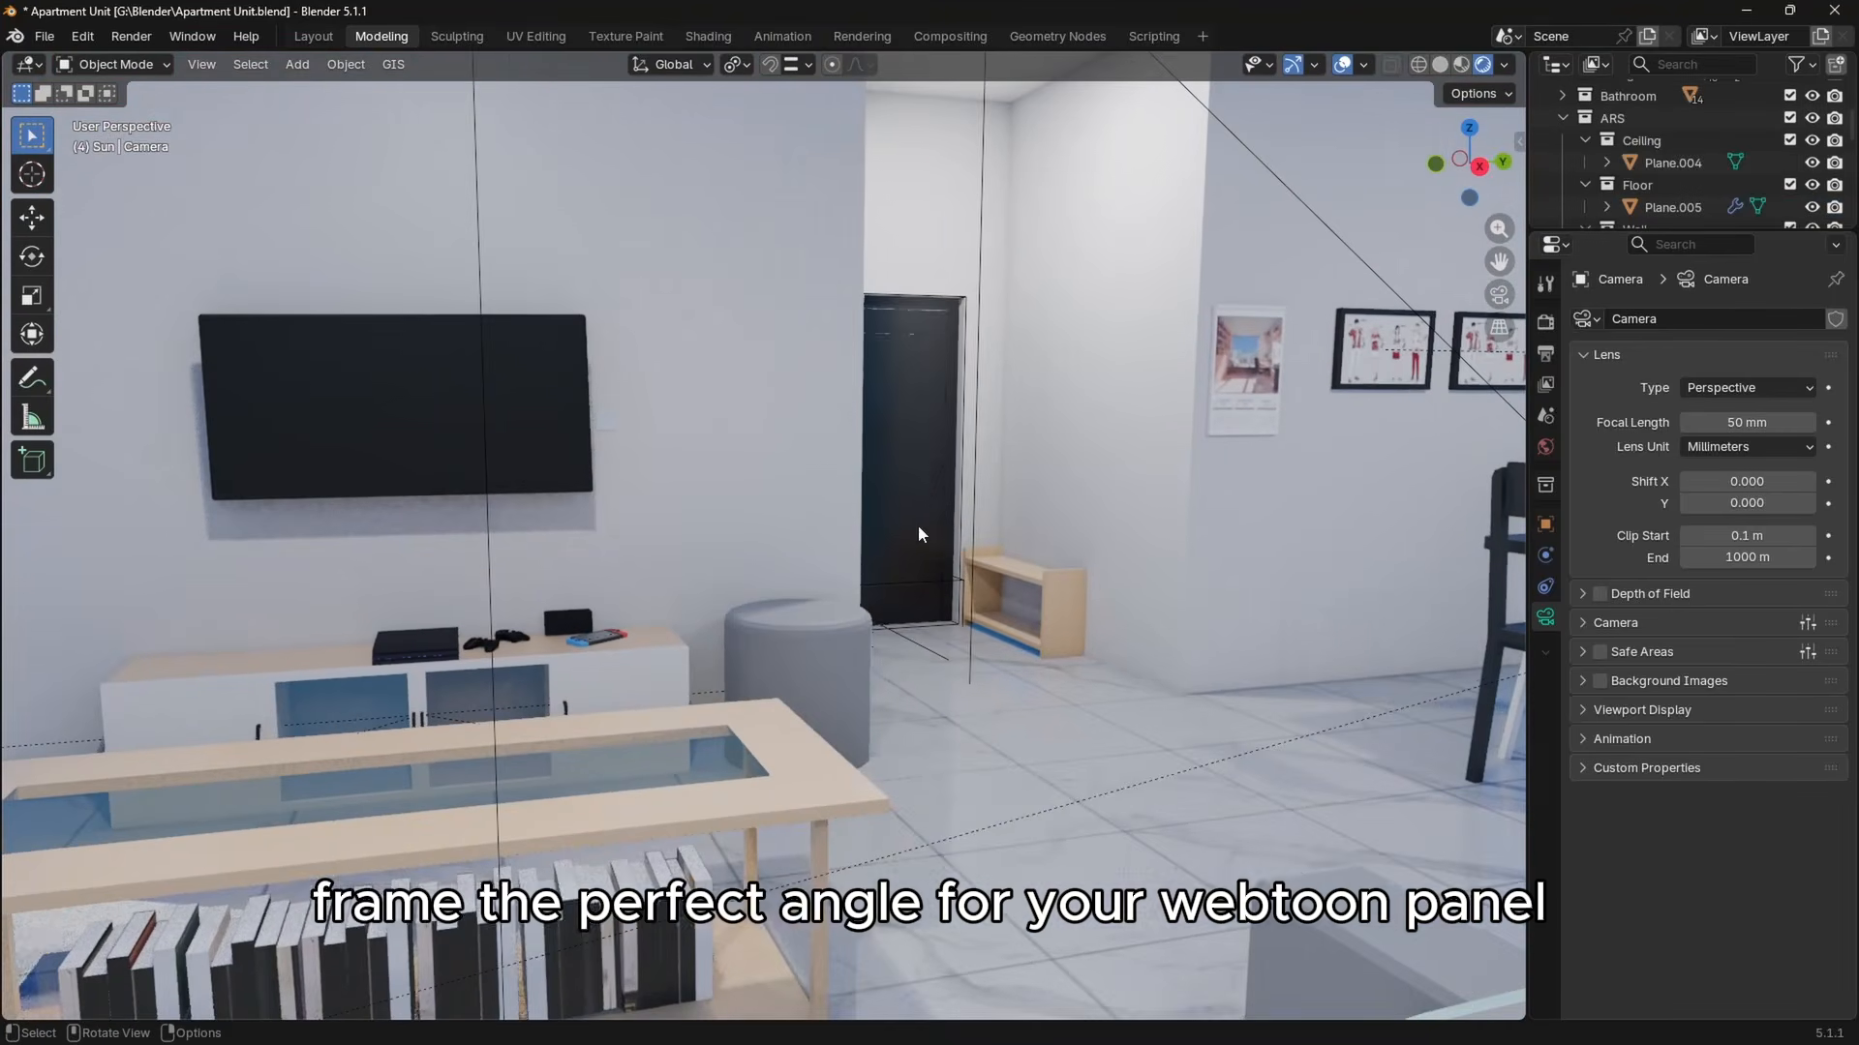
middle_click_drag(918, 531, 815, 575)
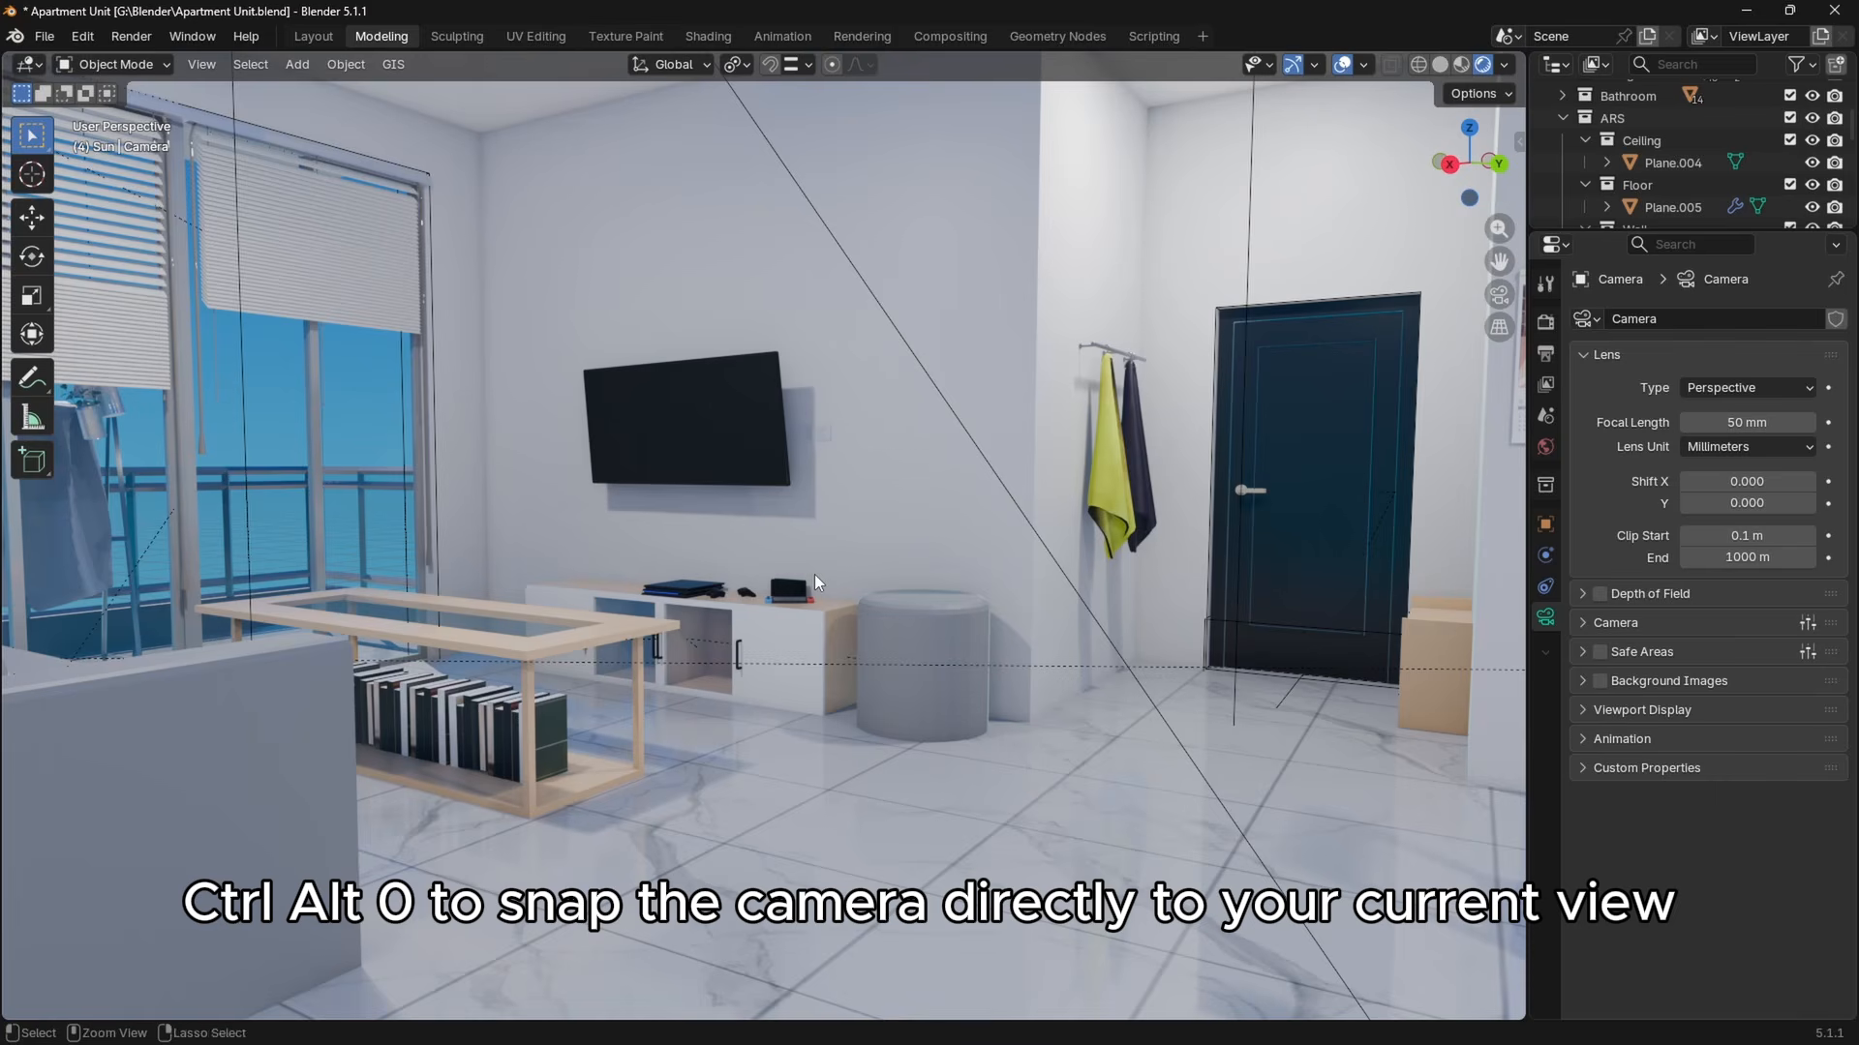
key("ctrl+alt+KP_0")
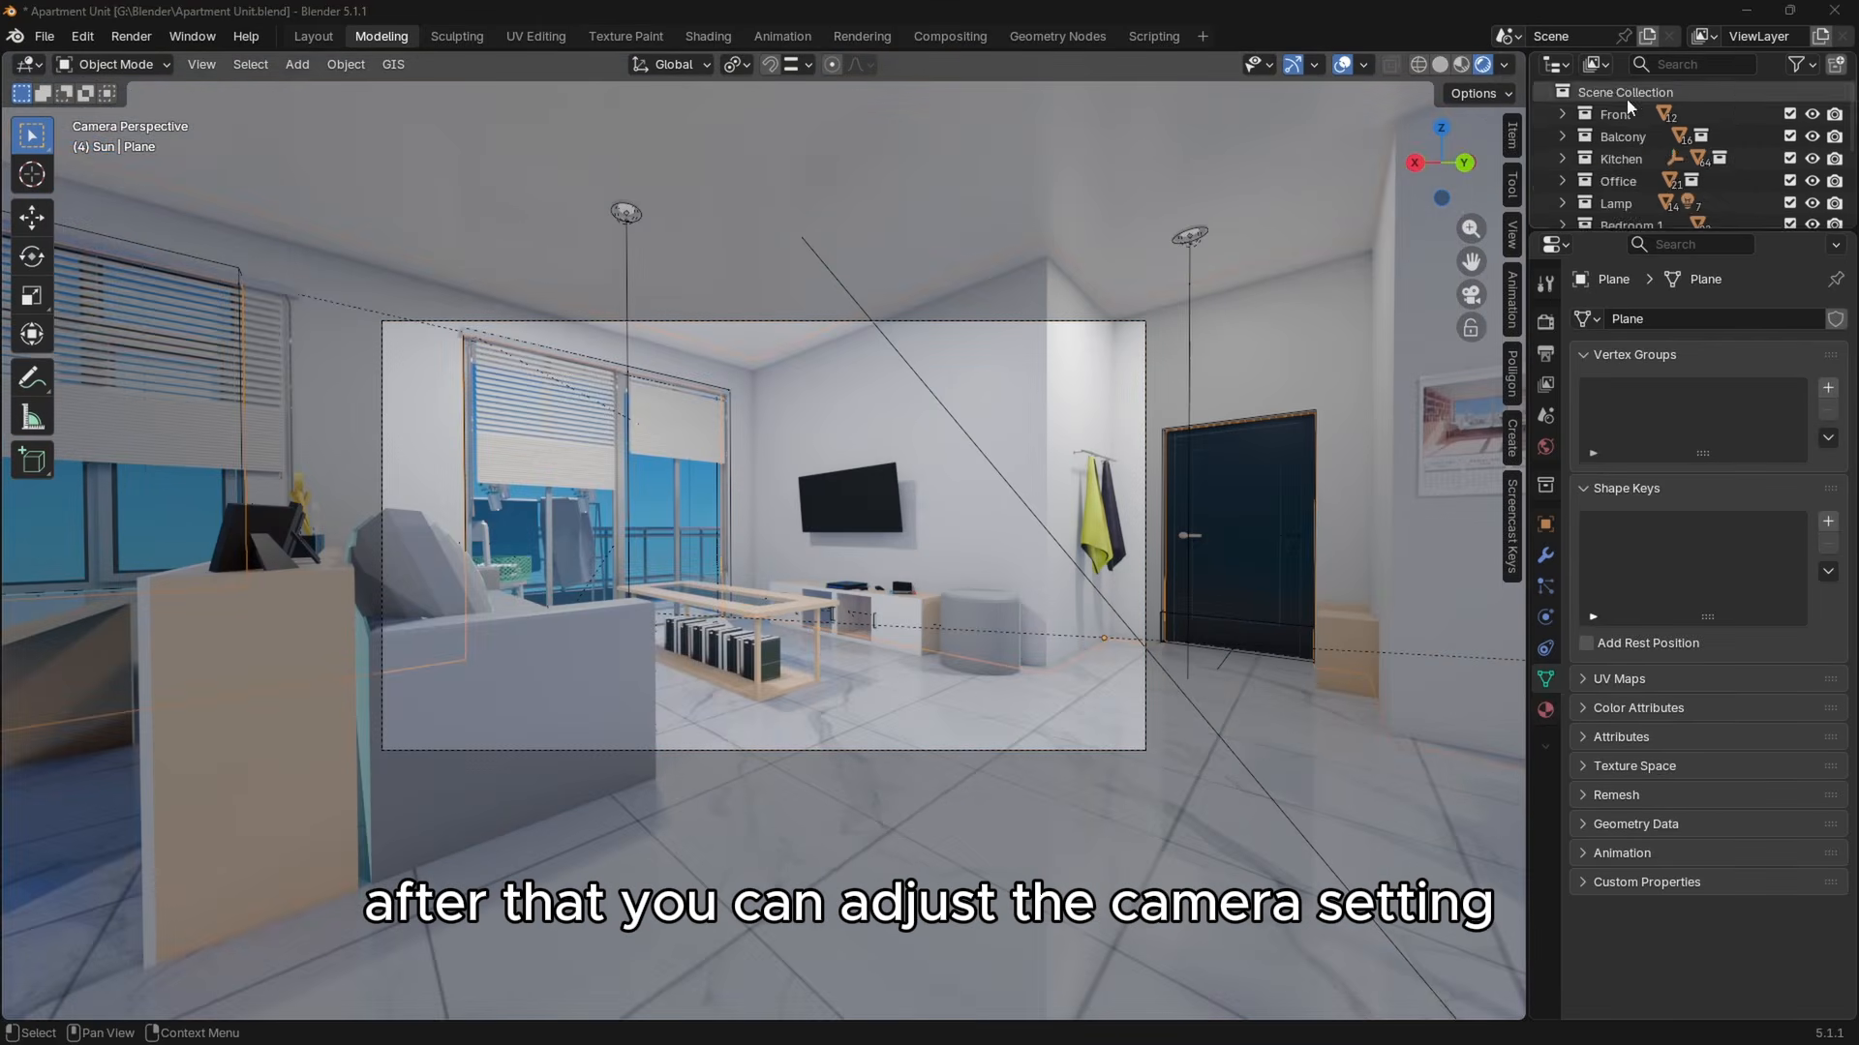
Set the camera's focal length to 24 mm, keeping the Perspective lens type.
left_click(1646, 183)
left_click(1723, 387)
left_click(1756, 388)
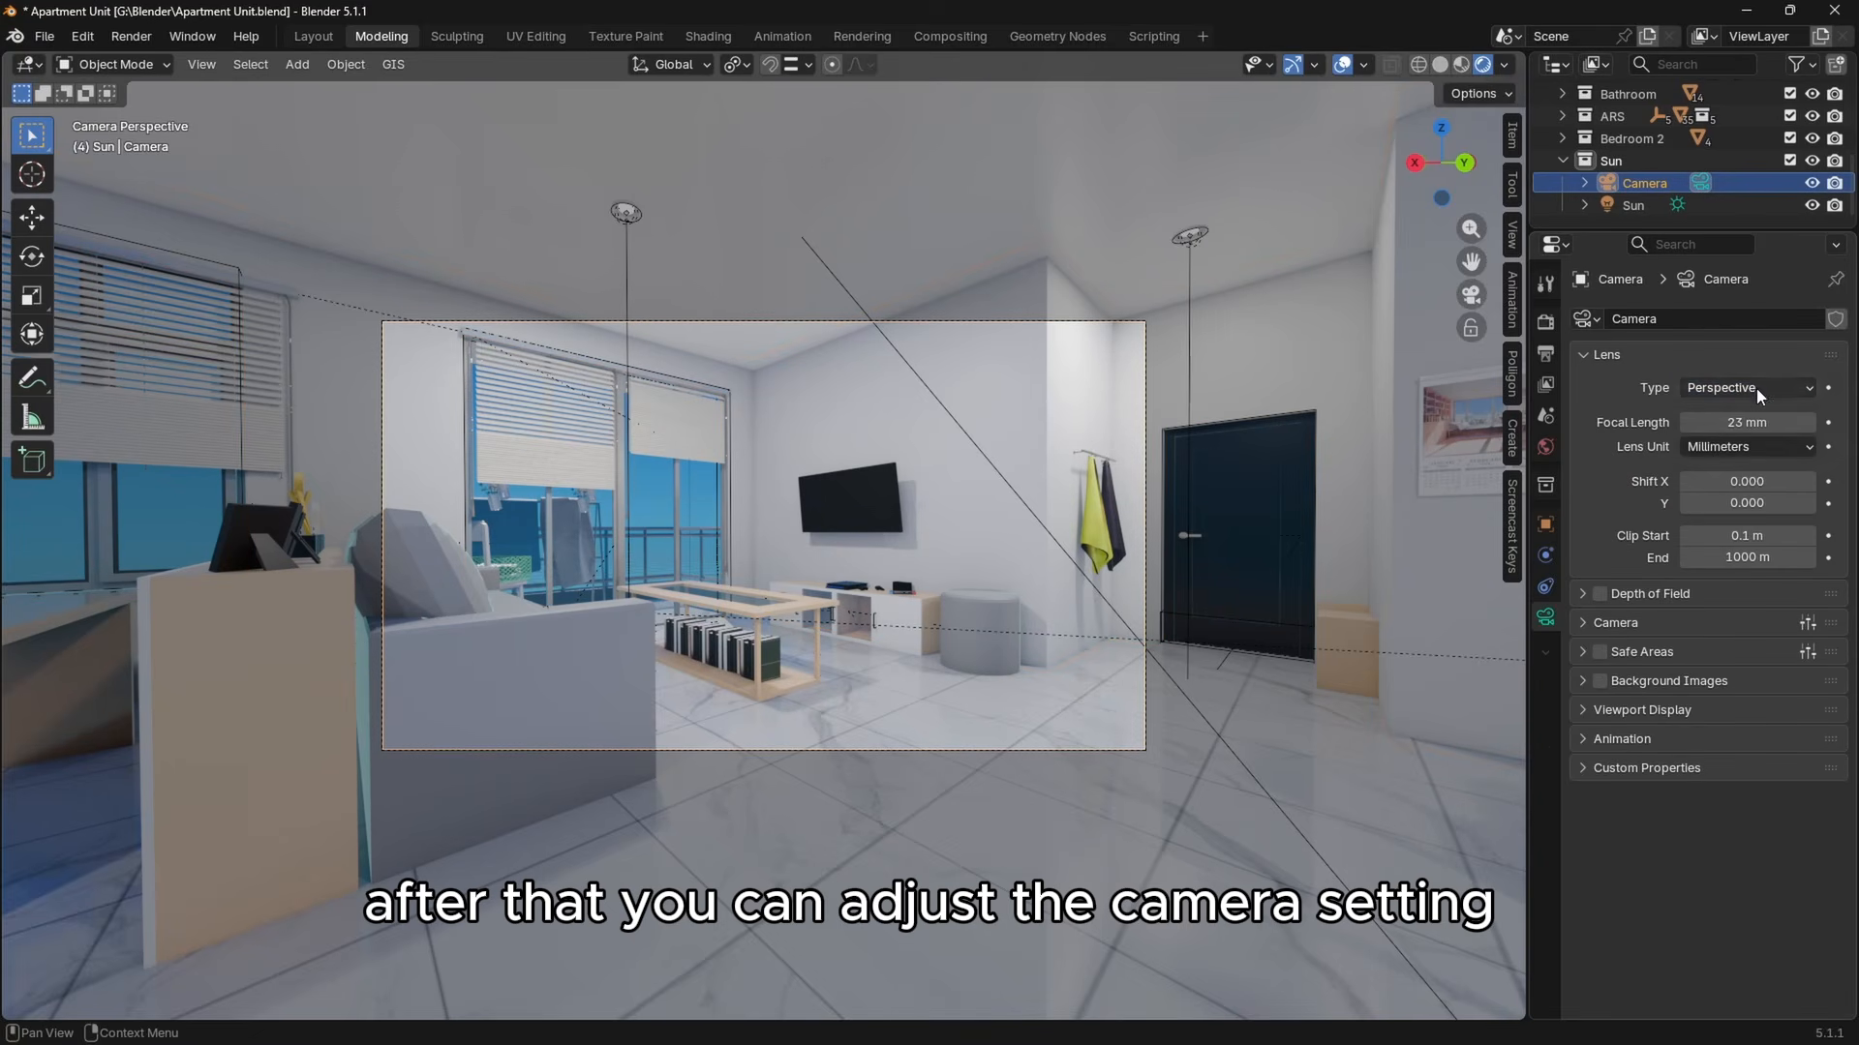
left_click(1686, 426)
left_click(1685, 426)
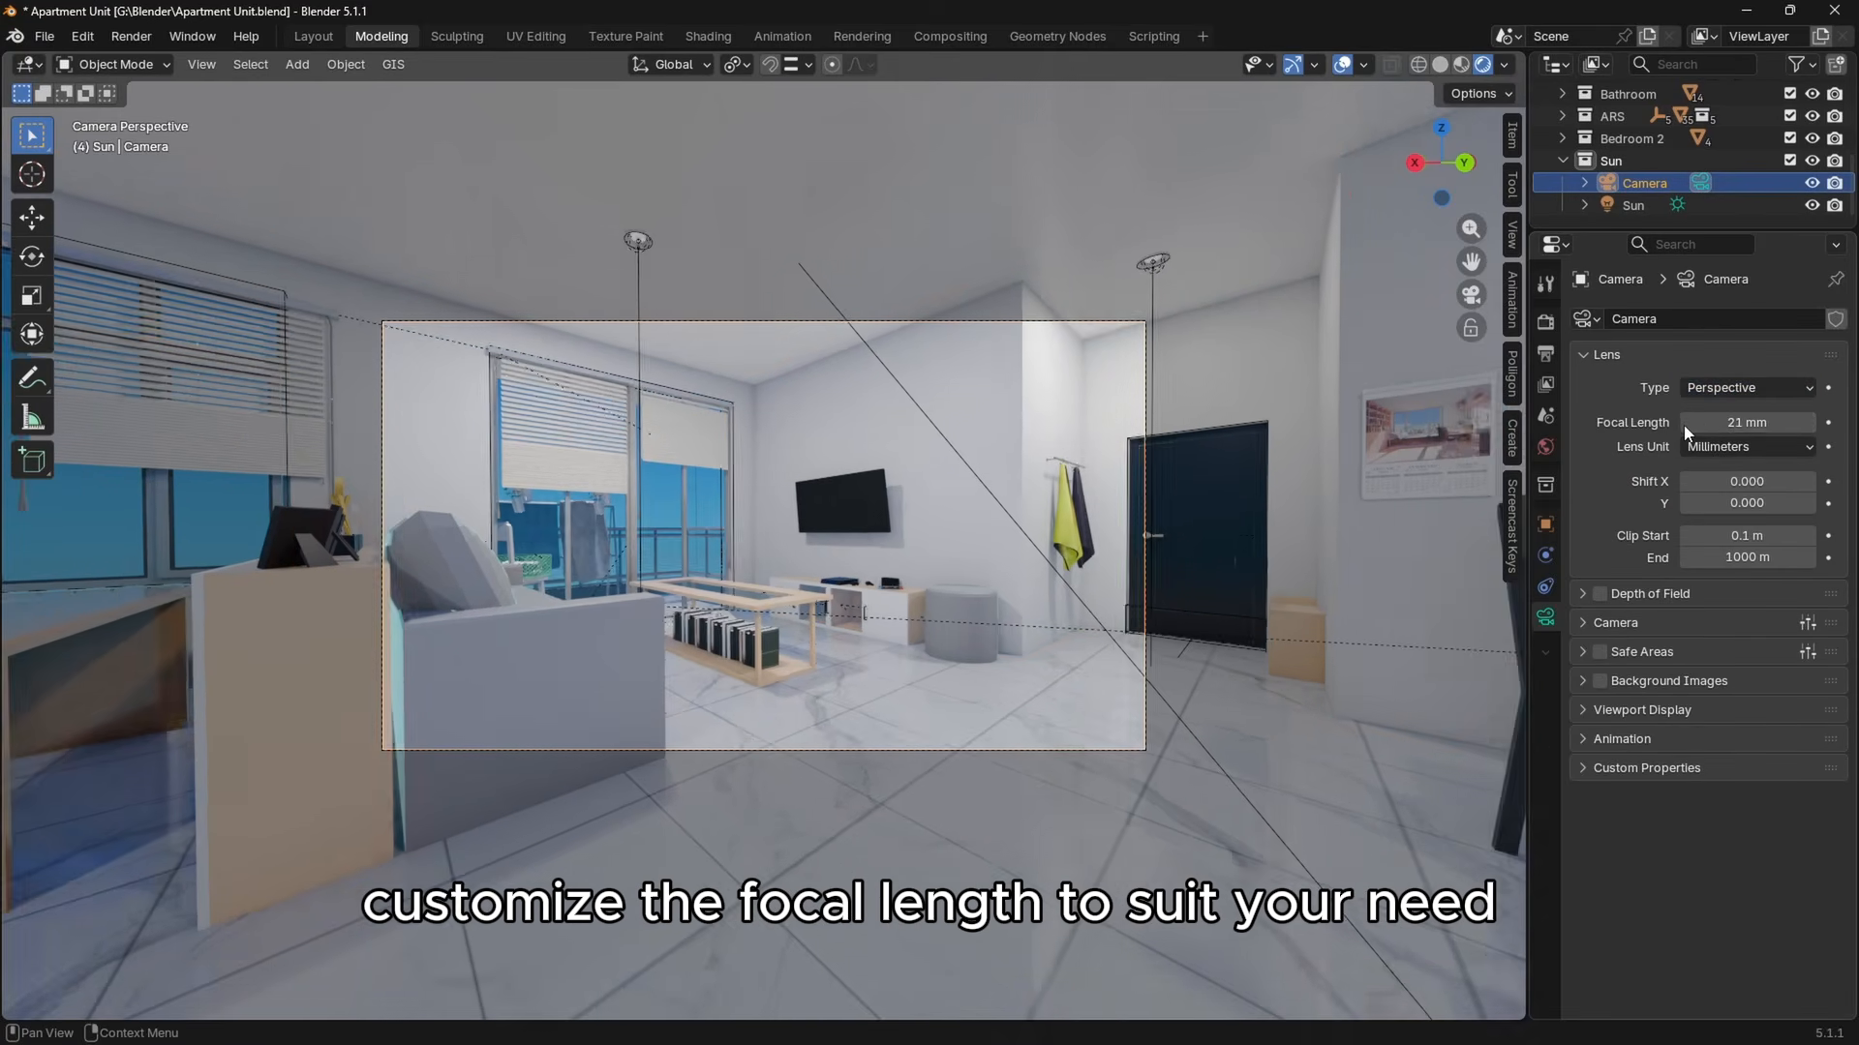
left_click(1809, 424)
left_click(1809, 423)
left_click(1809, 424)
Try Depth of Field on the camera and switch it off again.
left_click(1599, 593)
left_click(1645, 593)
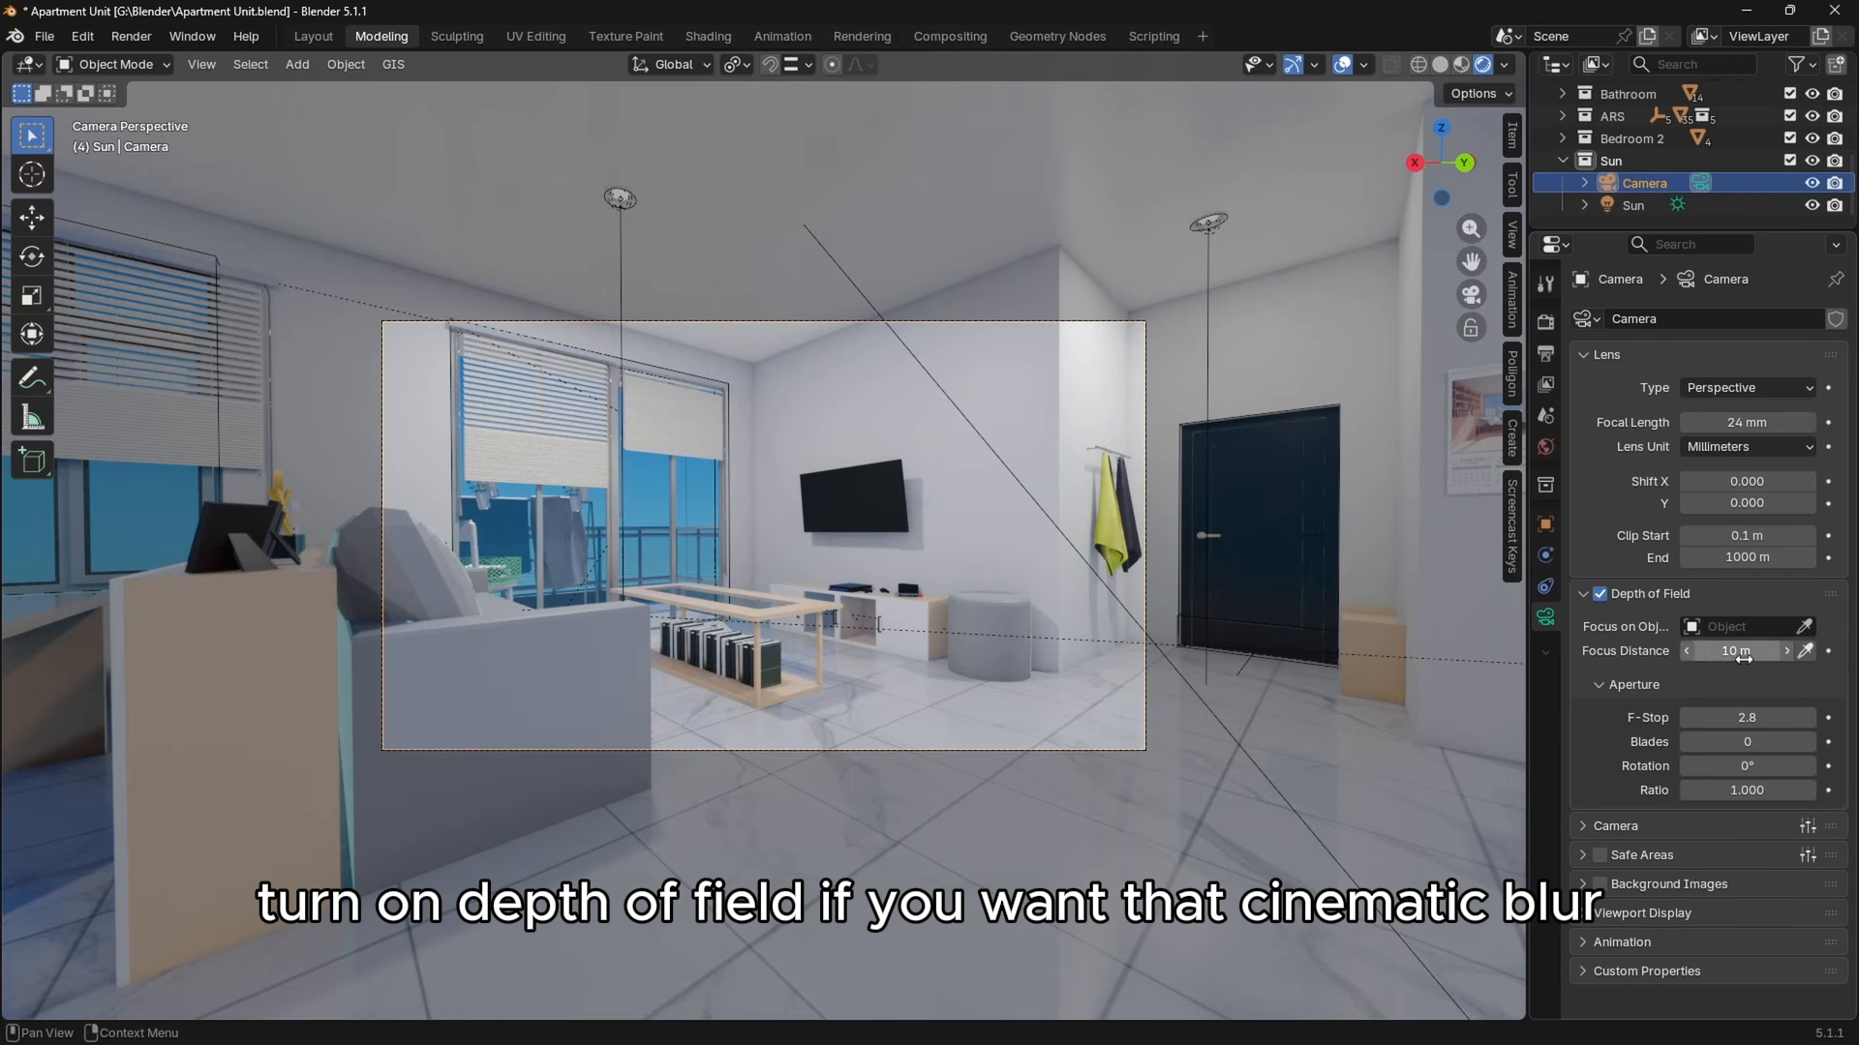
left_click(1605, 595)
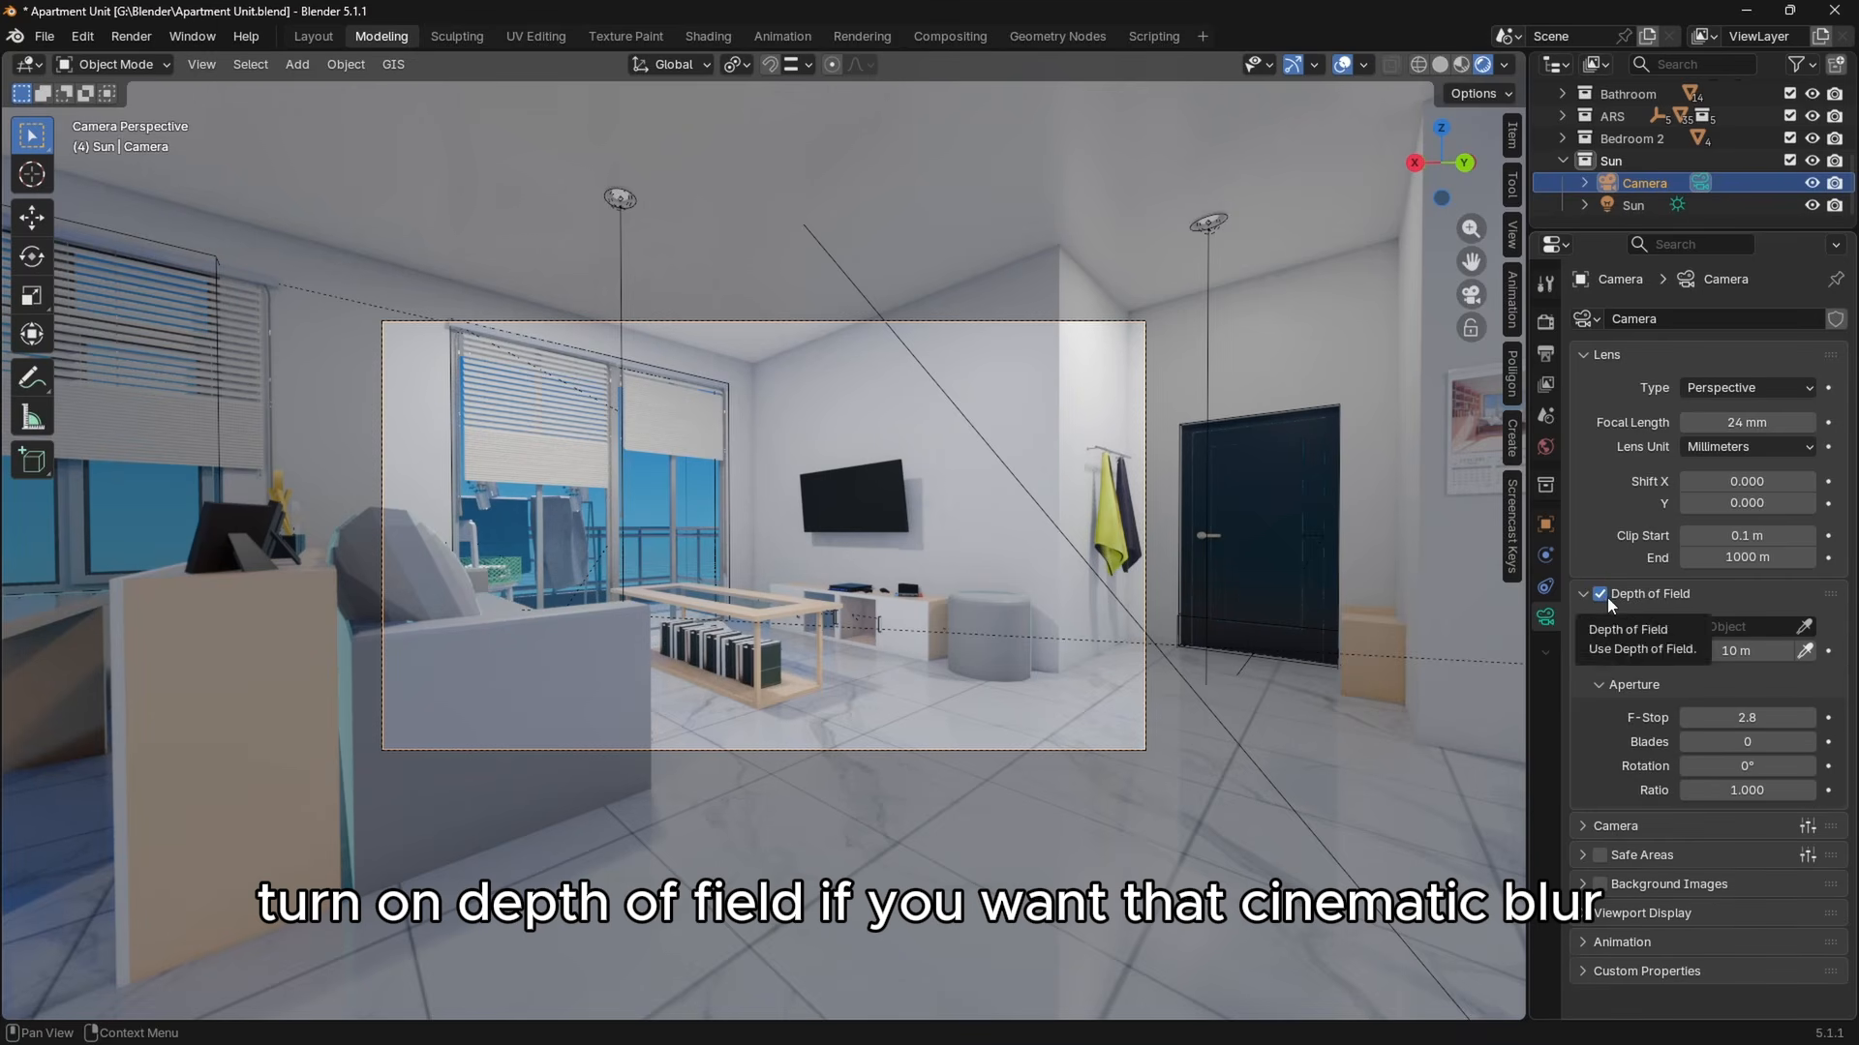
left_click(1582, 594)
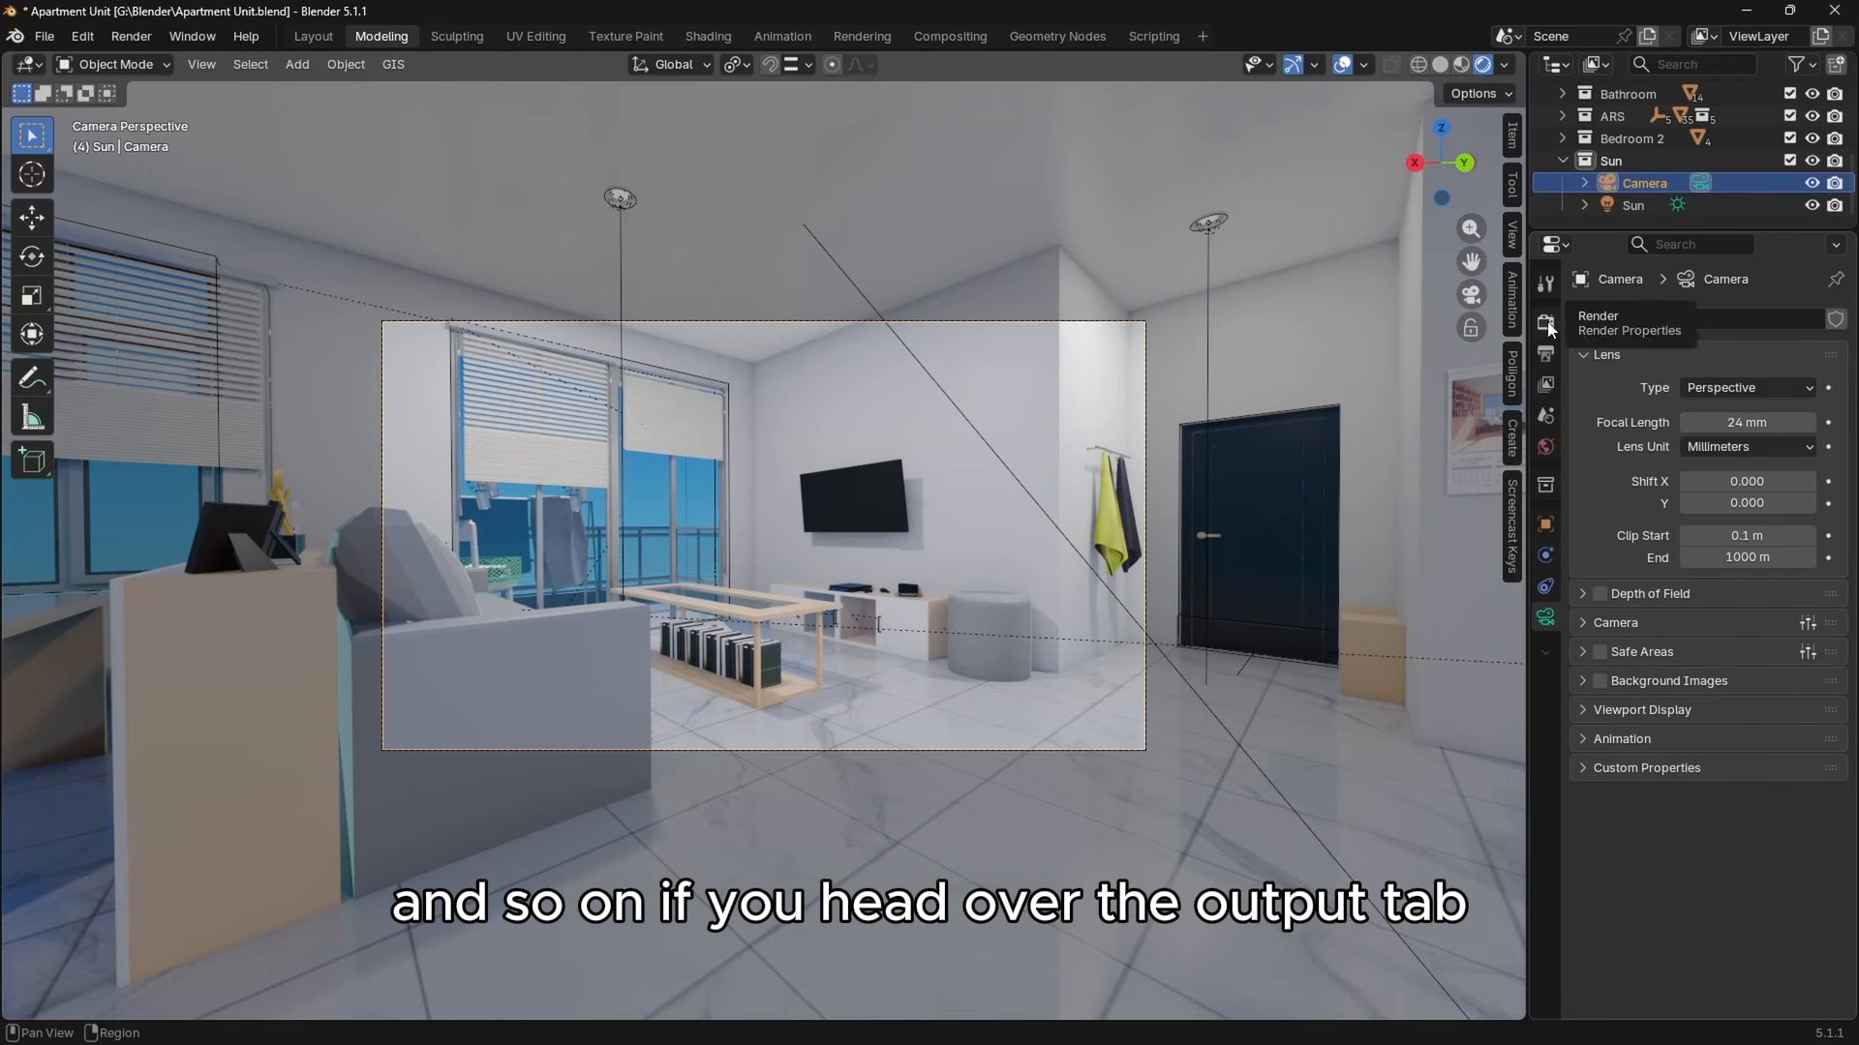
Set the render resolution to 1080 px in X, try 1920 px in Y, and return to a square frame.
left_click(1546, 354)
left_click(1754, 348)
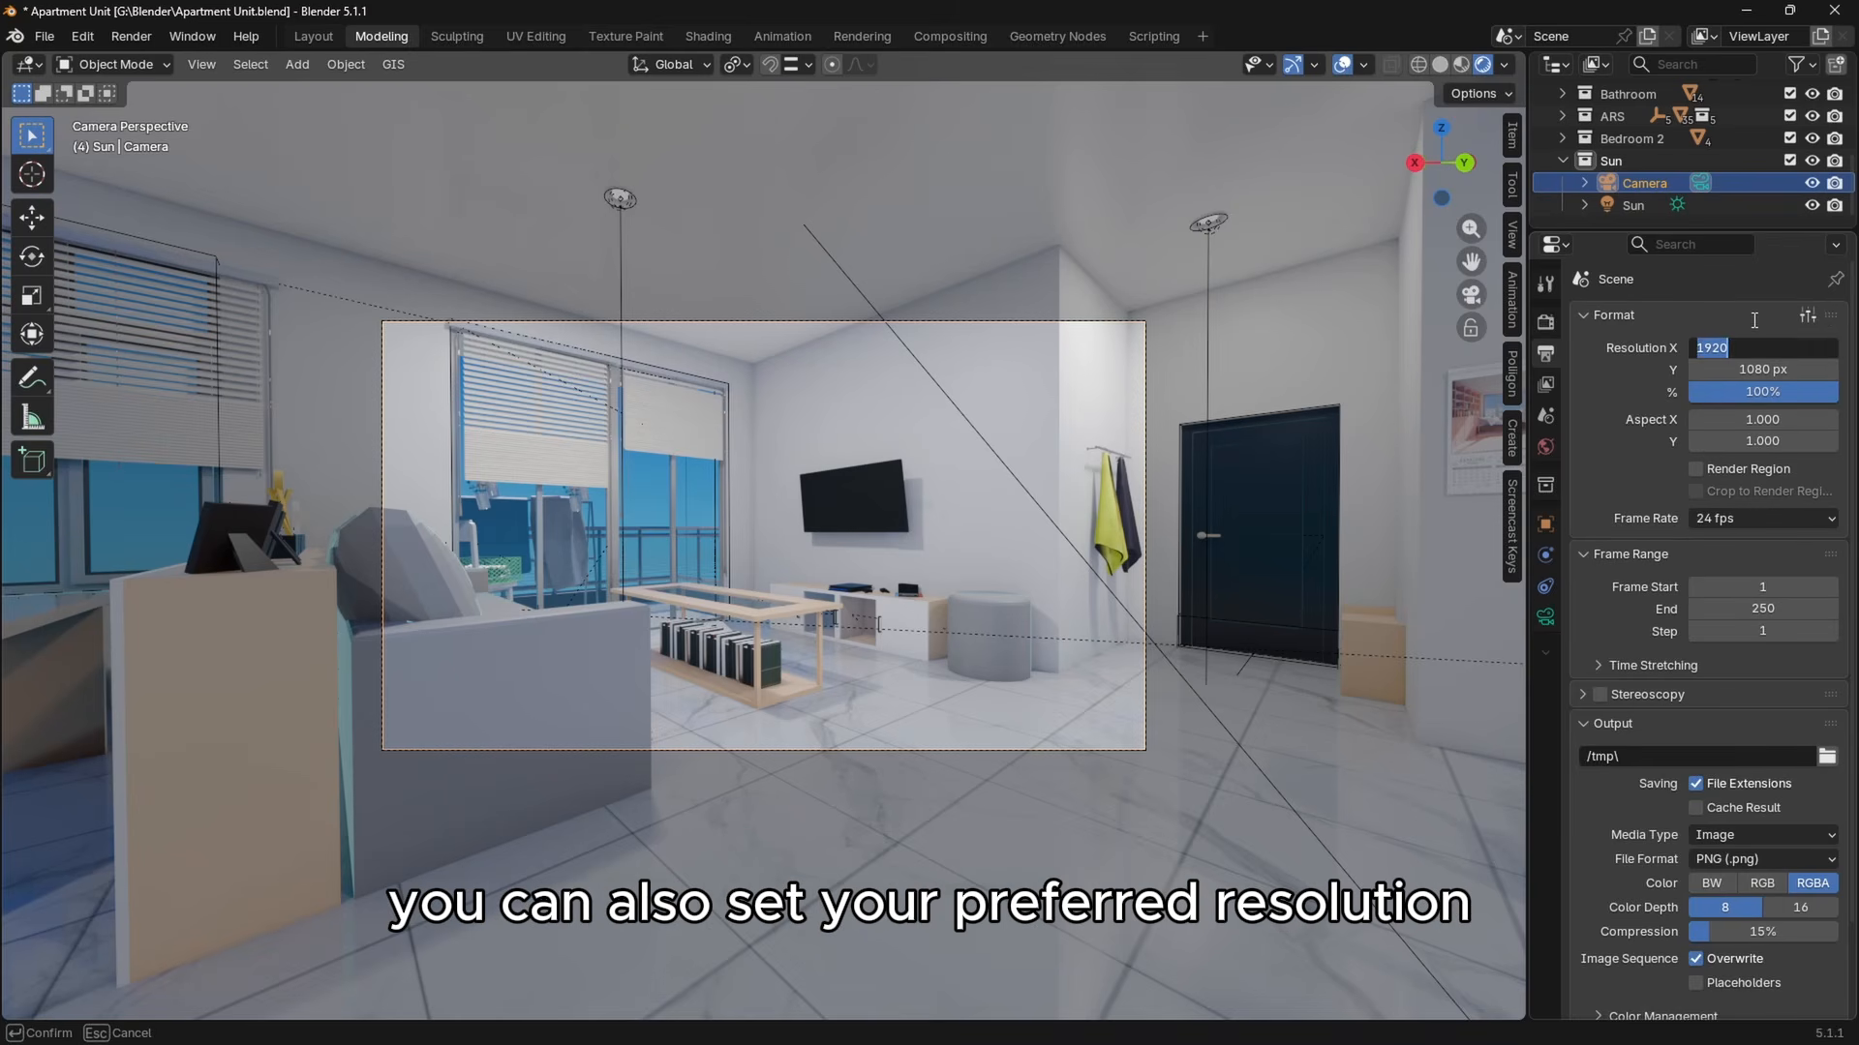
left_click(1741, 364)
type("19")
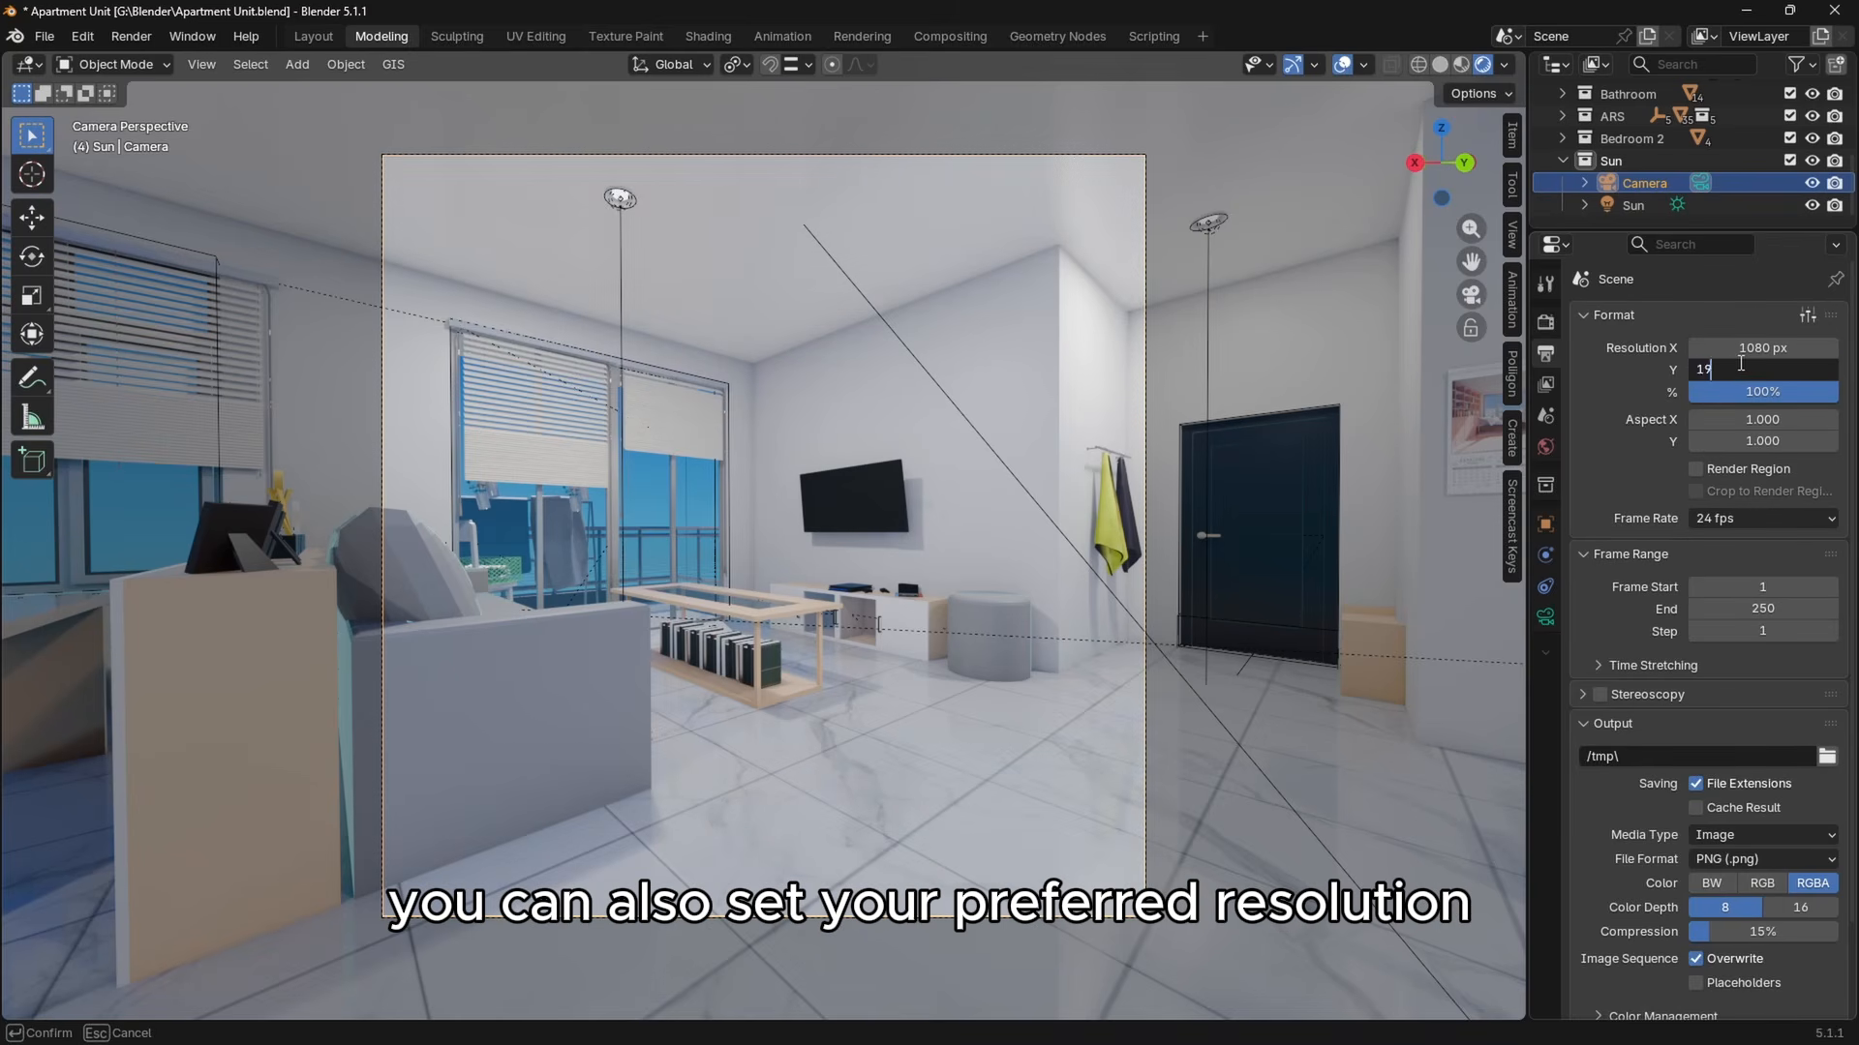
type("20")
key("Return")
left_click(1781, 368)
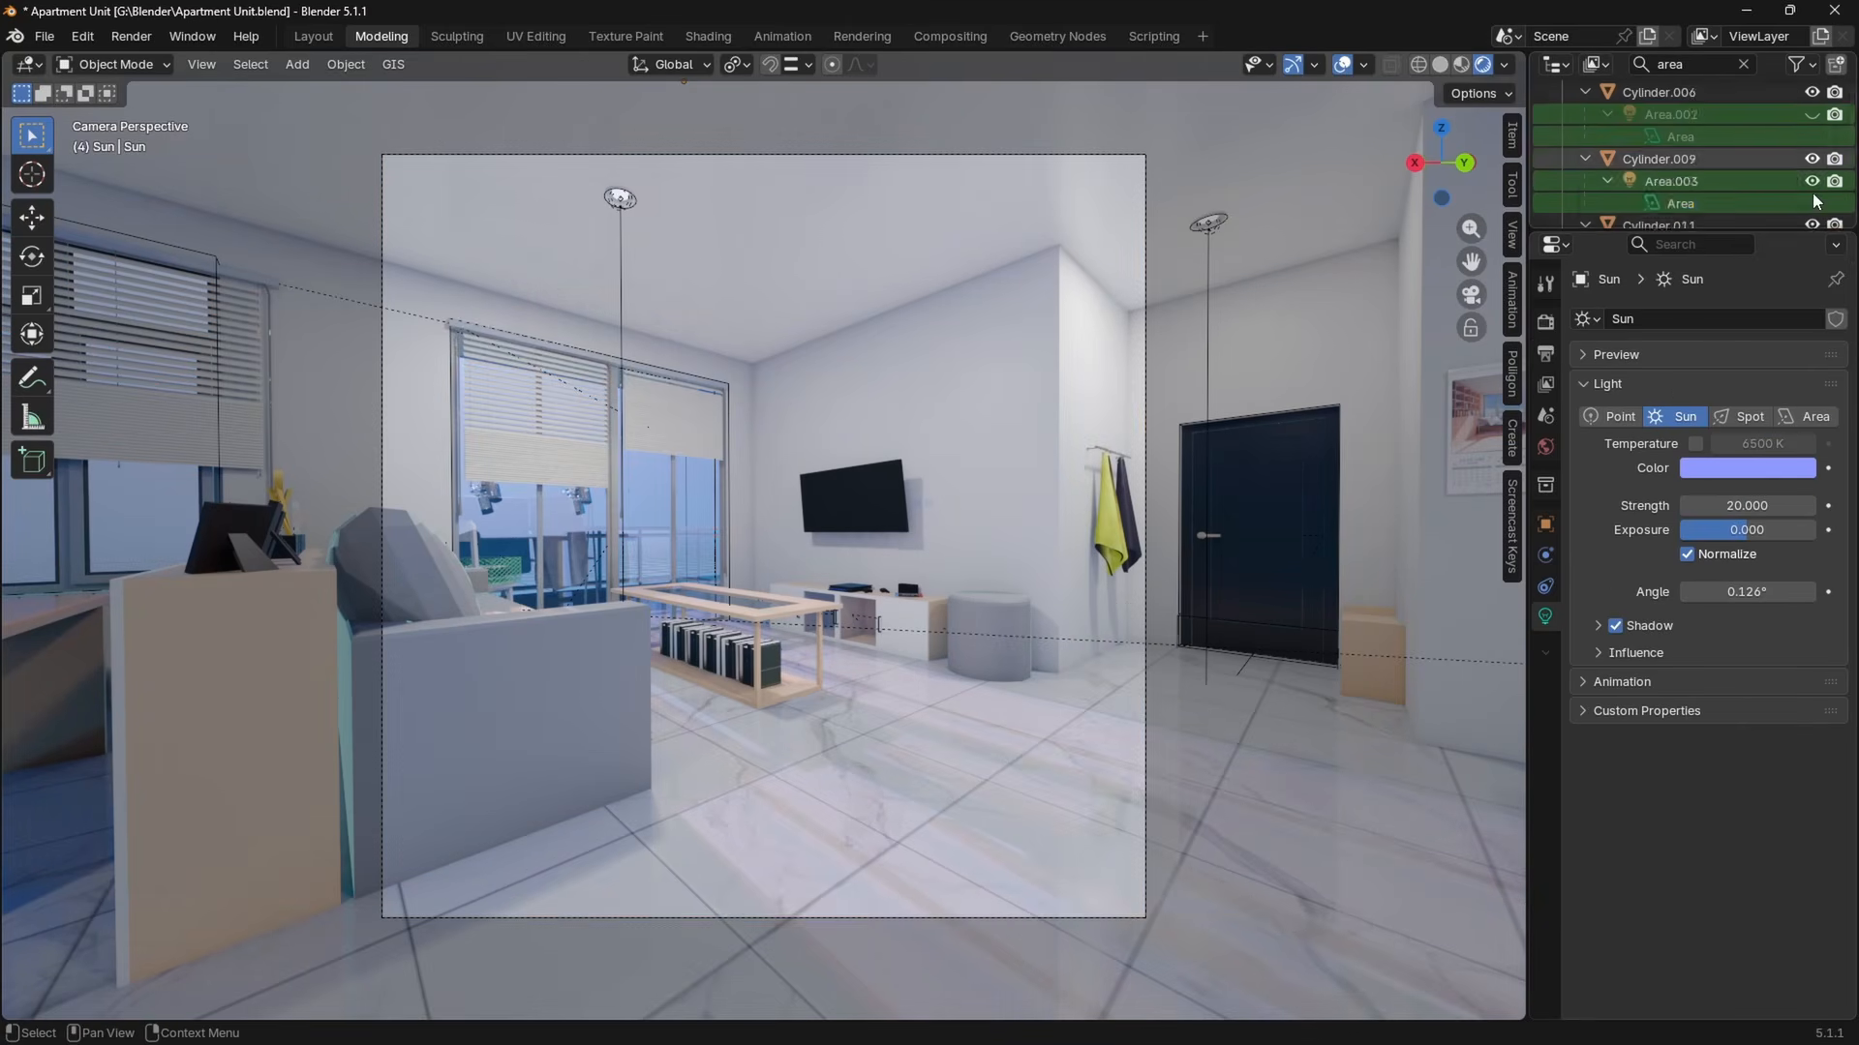
Hide the remaining area lights of the ceiling lamps and collapse the expanded lamp entries.
scroll(1833, 215, "down", 4)
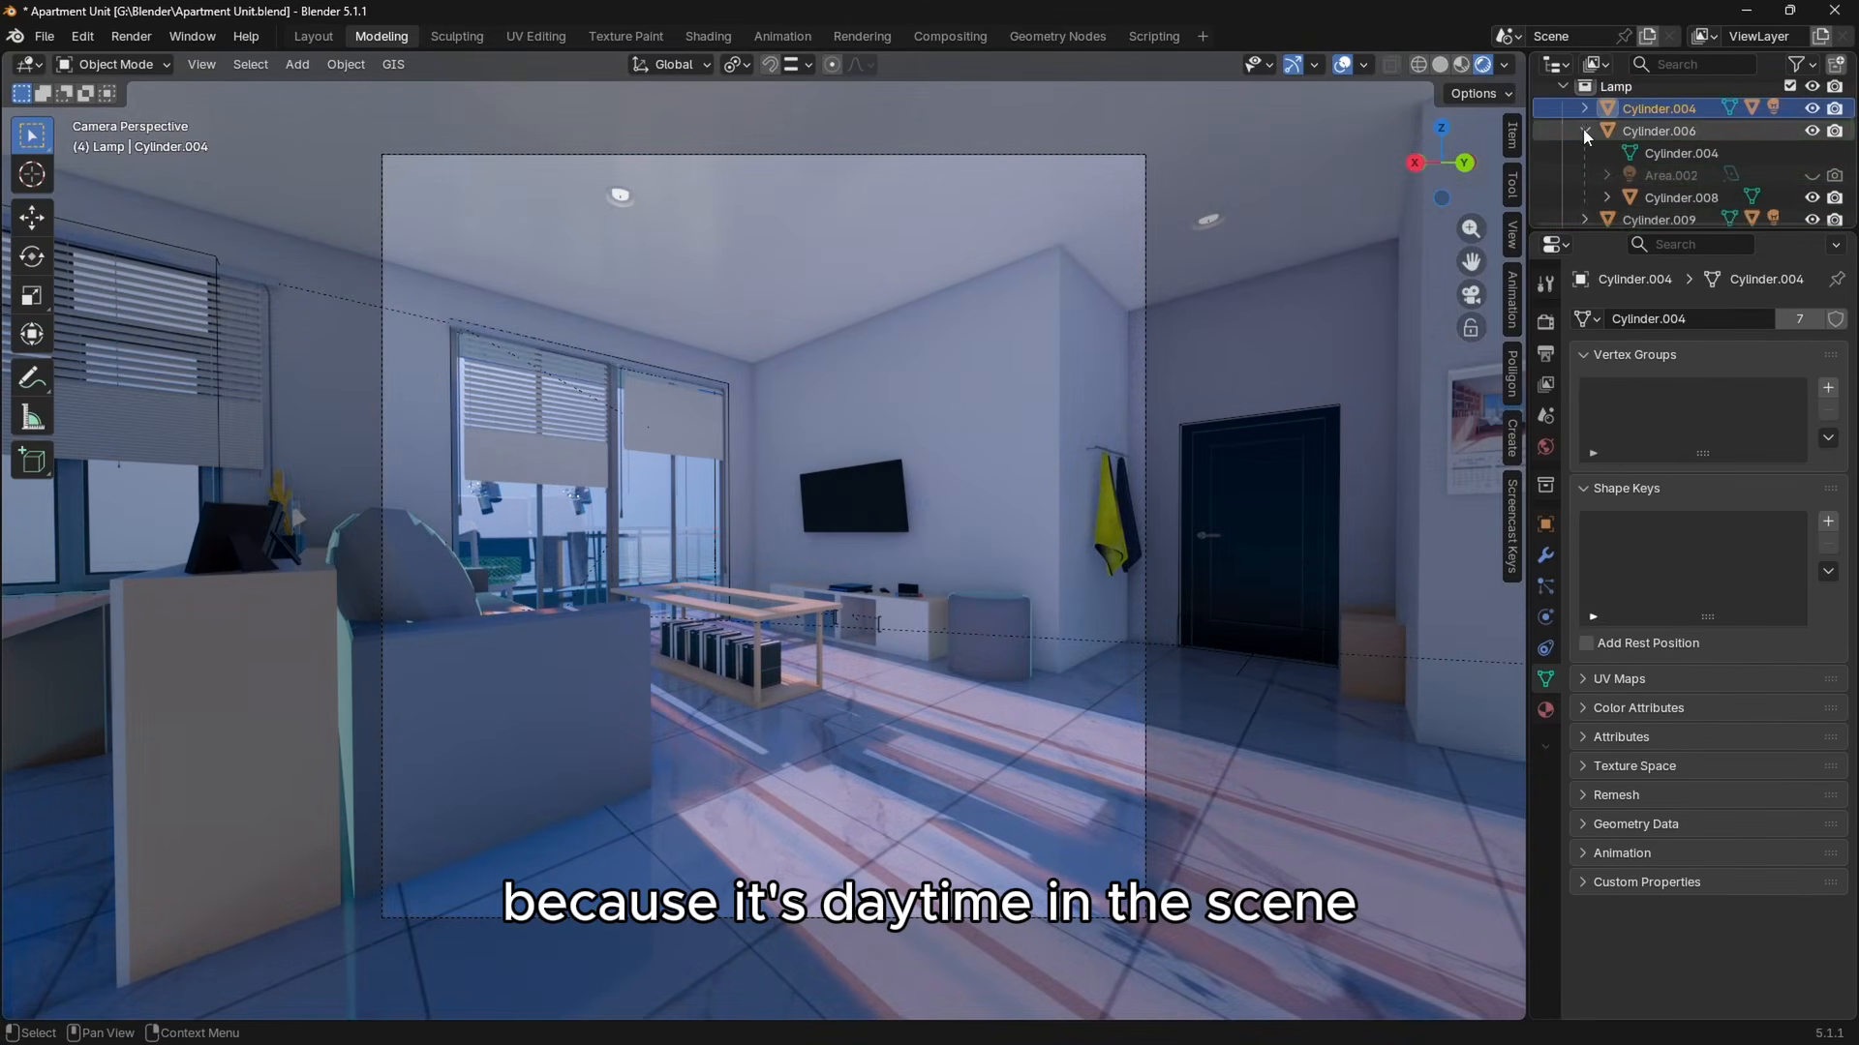
left_click(1584, 130)
scroll(1584, 133, "down", 1)
left_click(1585, 132)
left_click(1585, 132)
scroll(1586, 145, "down", 2)
left_click(1585, 154)
Color the Sun light pale cyan and make Sun.001 orange with an angle of 5°.
left_click(1633, 183)
left_click(1747, 468)
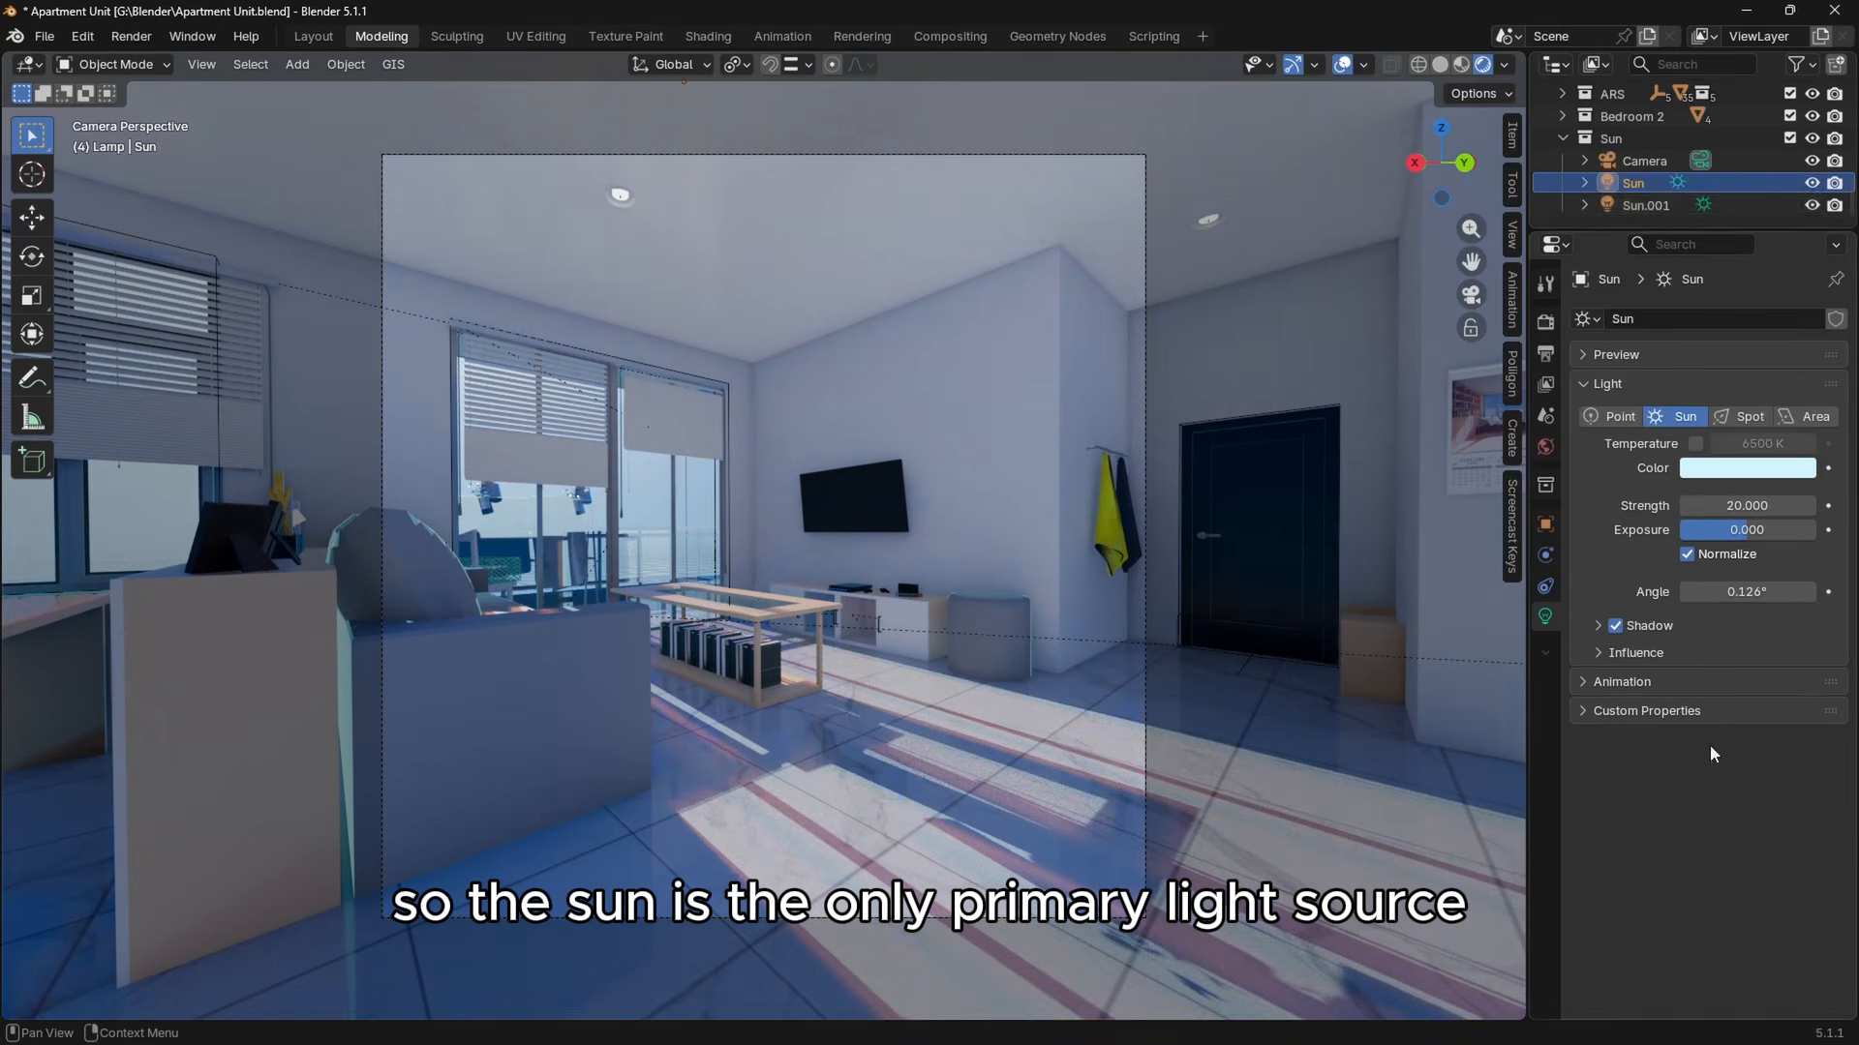
left_click(1645, 206)
left_click(1747, 468)
mouse_move(1746, 593)
left_mouse_down()
mouse_move(1800, 593)
mouse_move(1723, 593)
left_mouse_up()
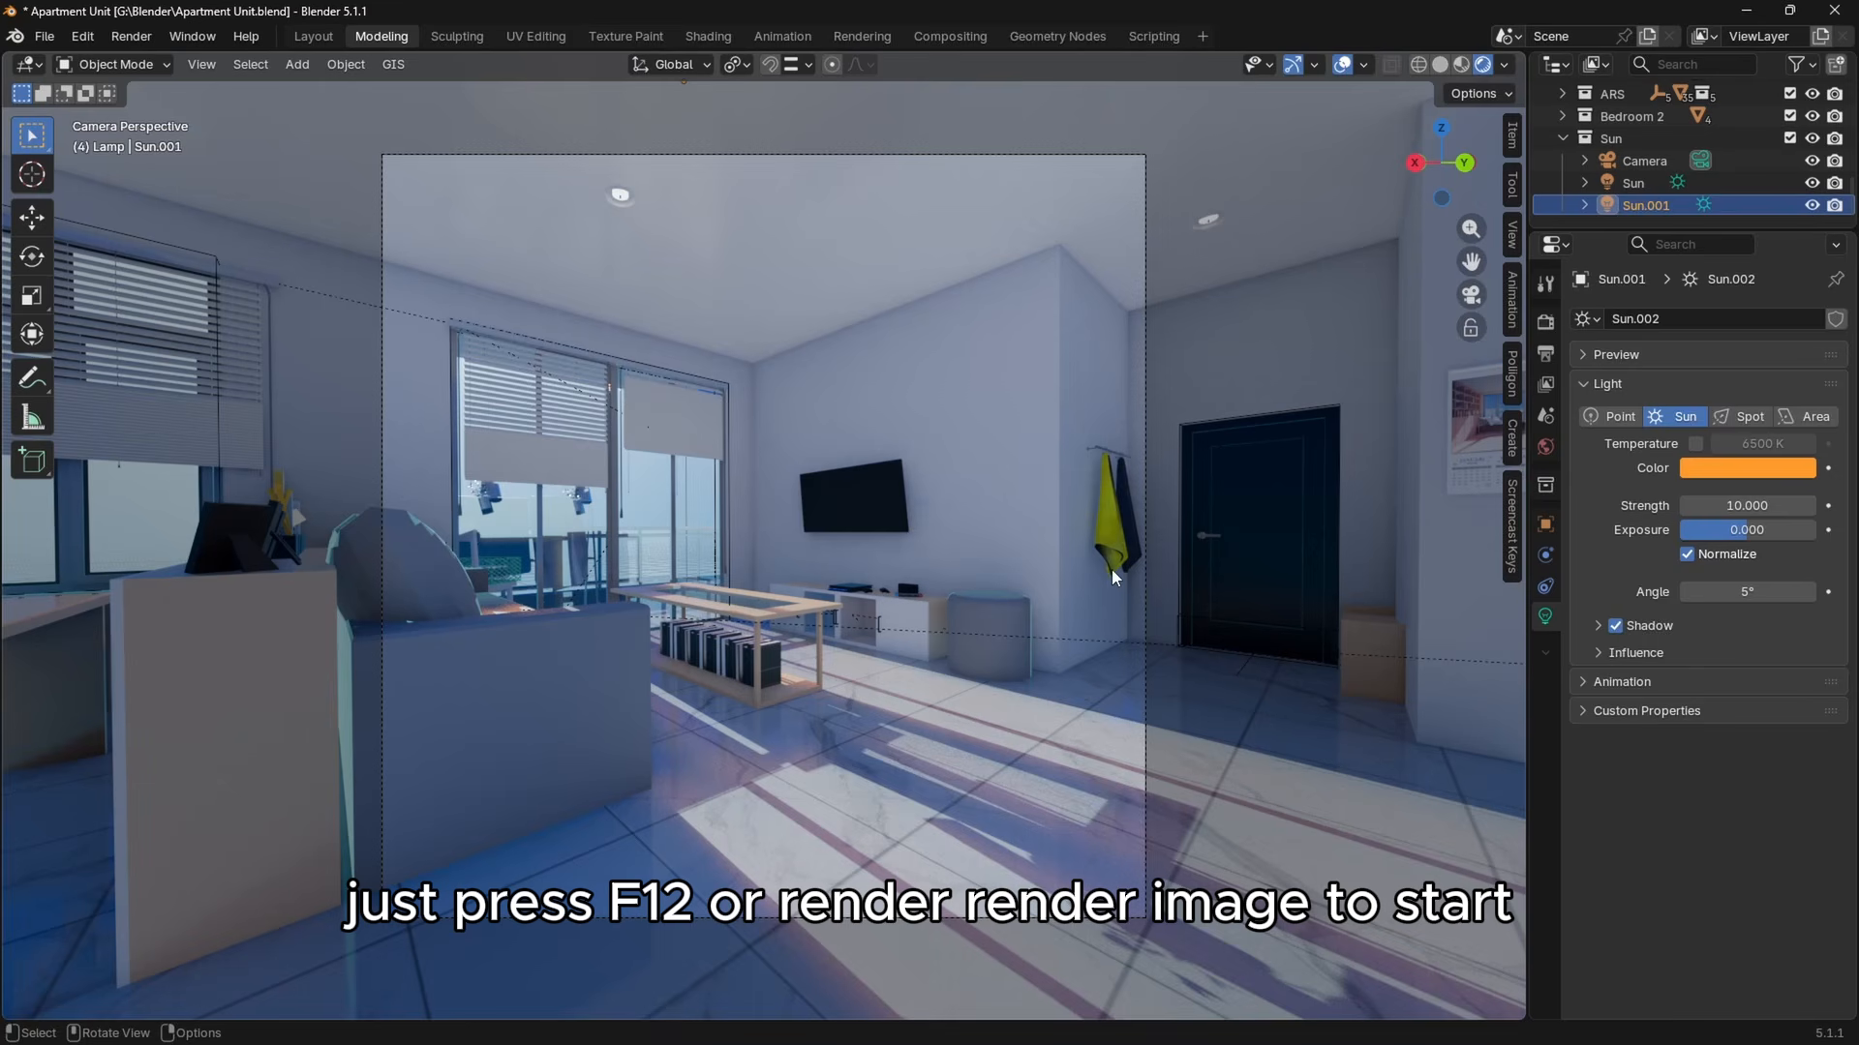
Assign the Screen material to the wall-mounted TV.
left_click(851, 496)
key("Tab")
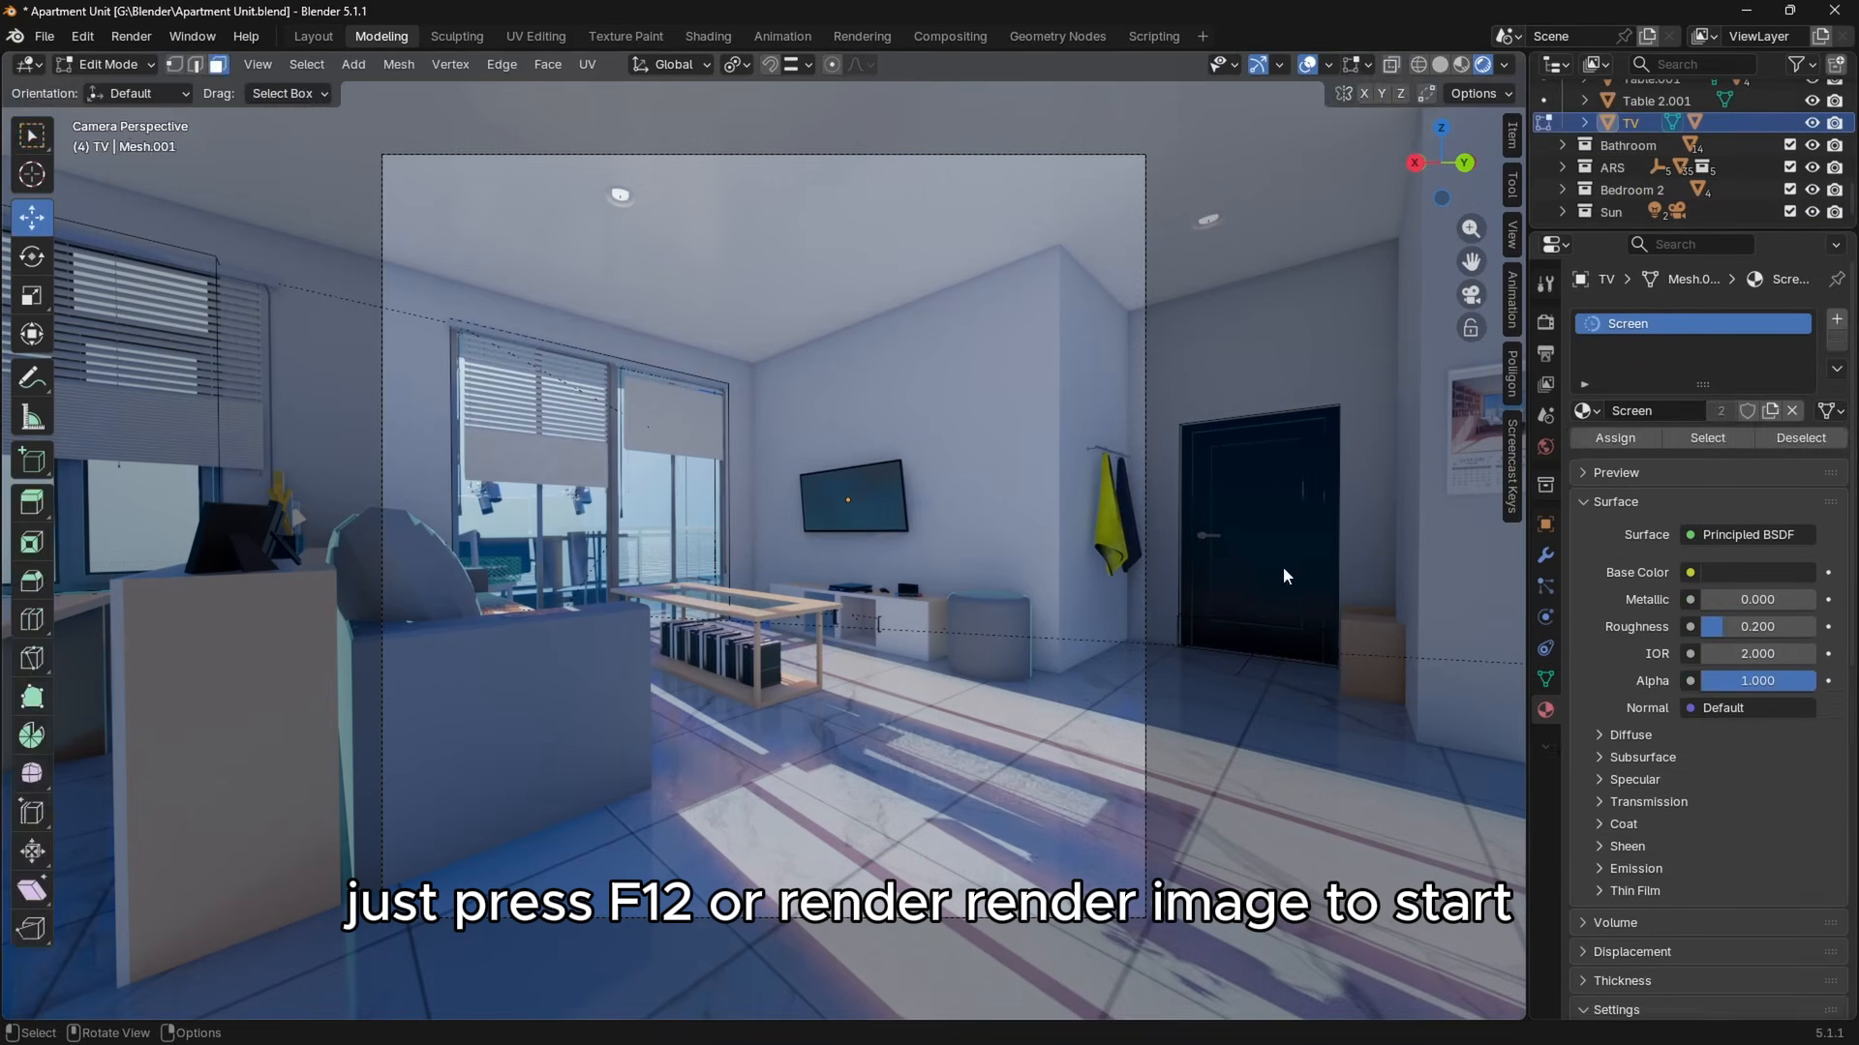
key("Tab")
Render a still image of the living-room camera view and close the render result.
left_click(131, 36)
left_click(174, 57)
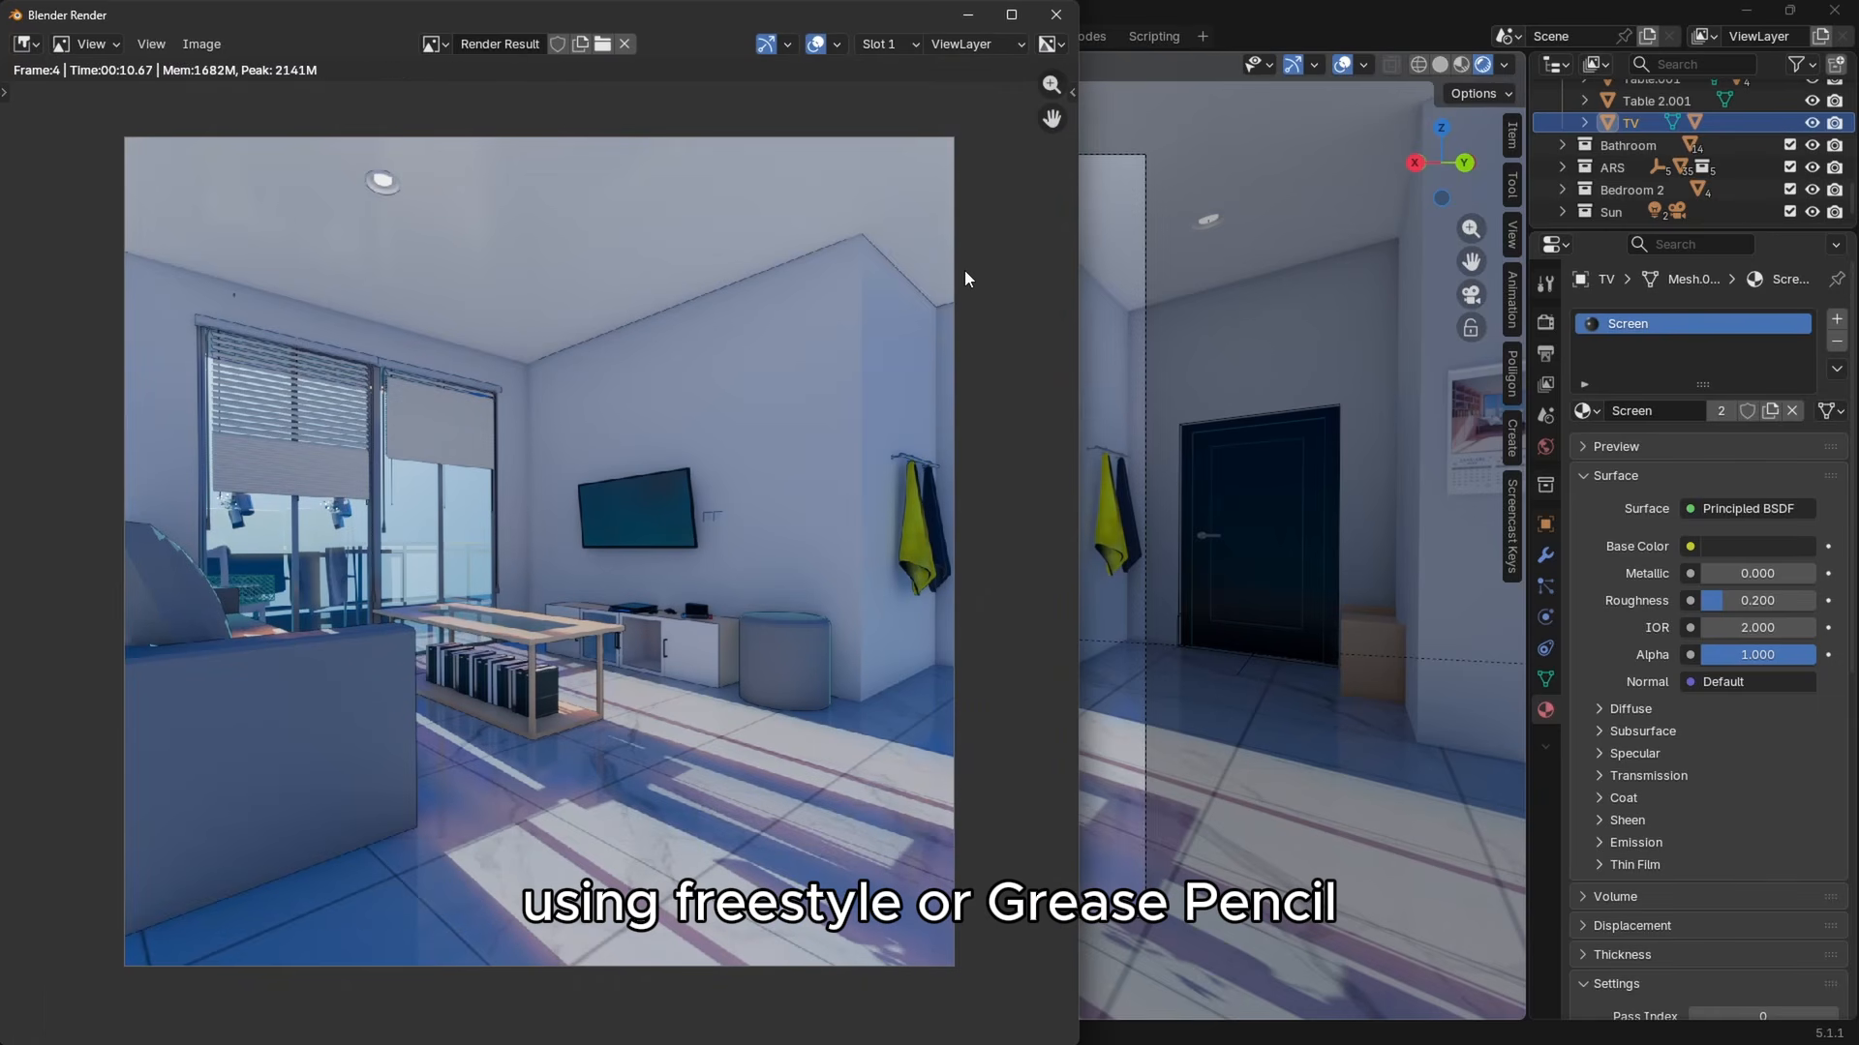
key("Escape")
Bring up the scene's render settings and render another still image with EEVEE.
left_click(1545, 322)
left_click(131, 36)
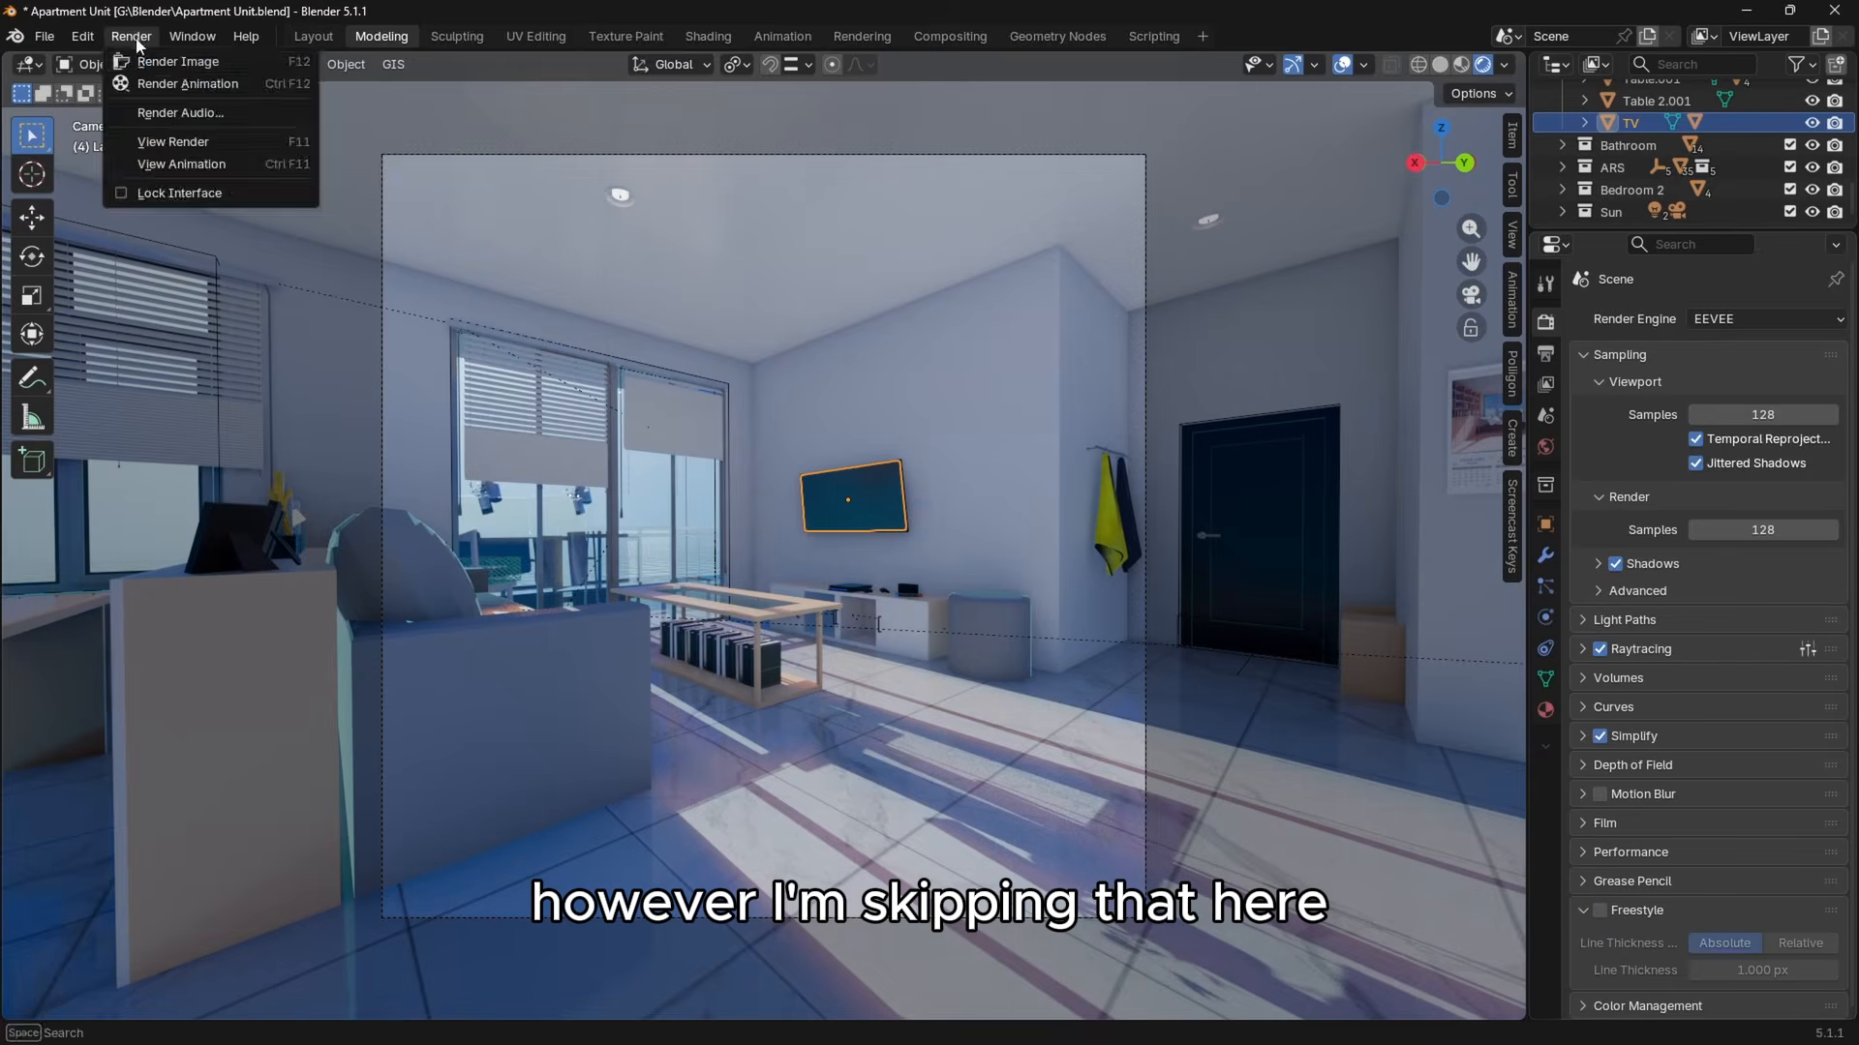
left_click(174, 57)
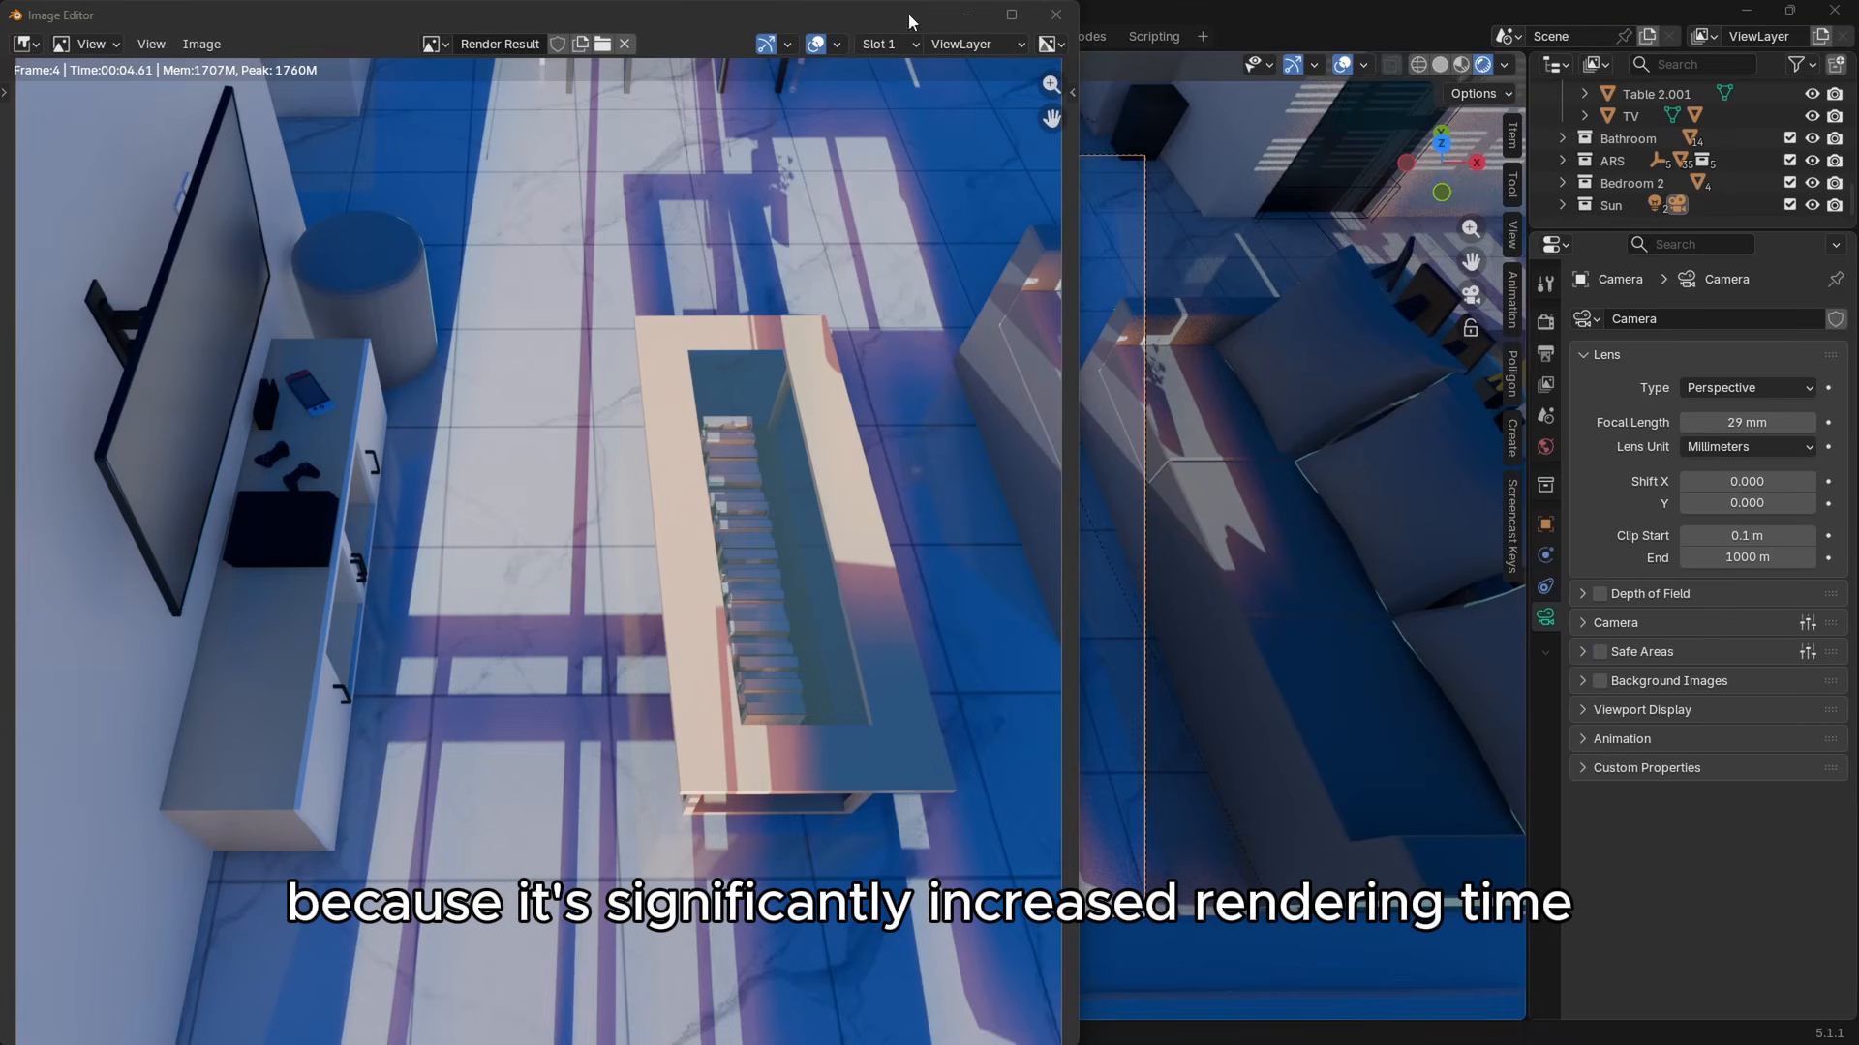
Save the rendered image as a PNG file named 100 in the Paralaks folder.
left_click(203, 44)
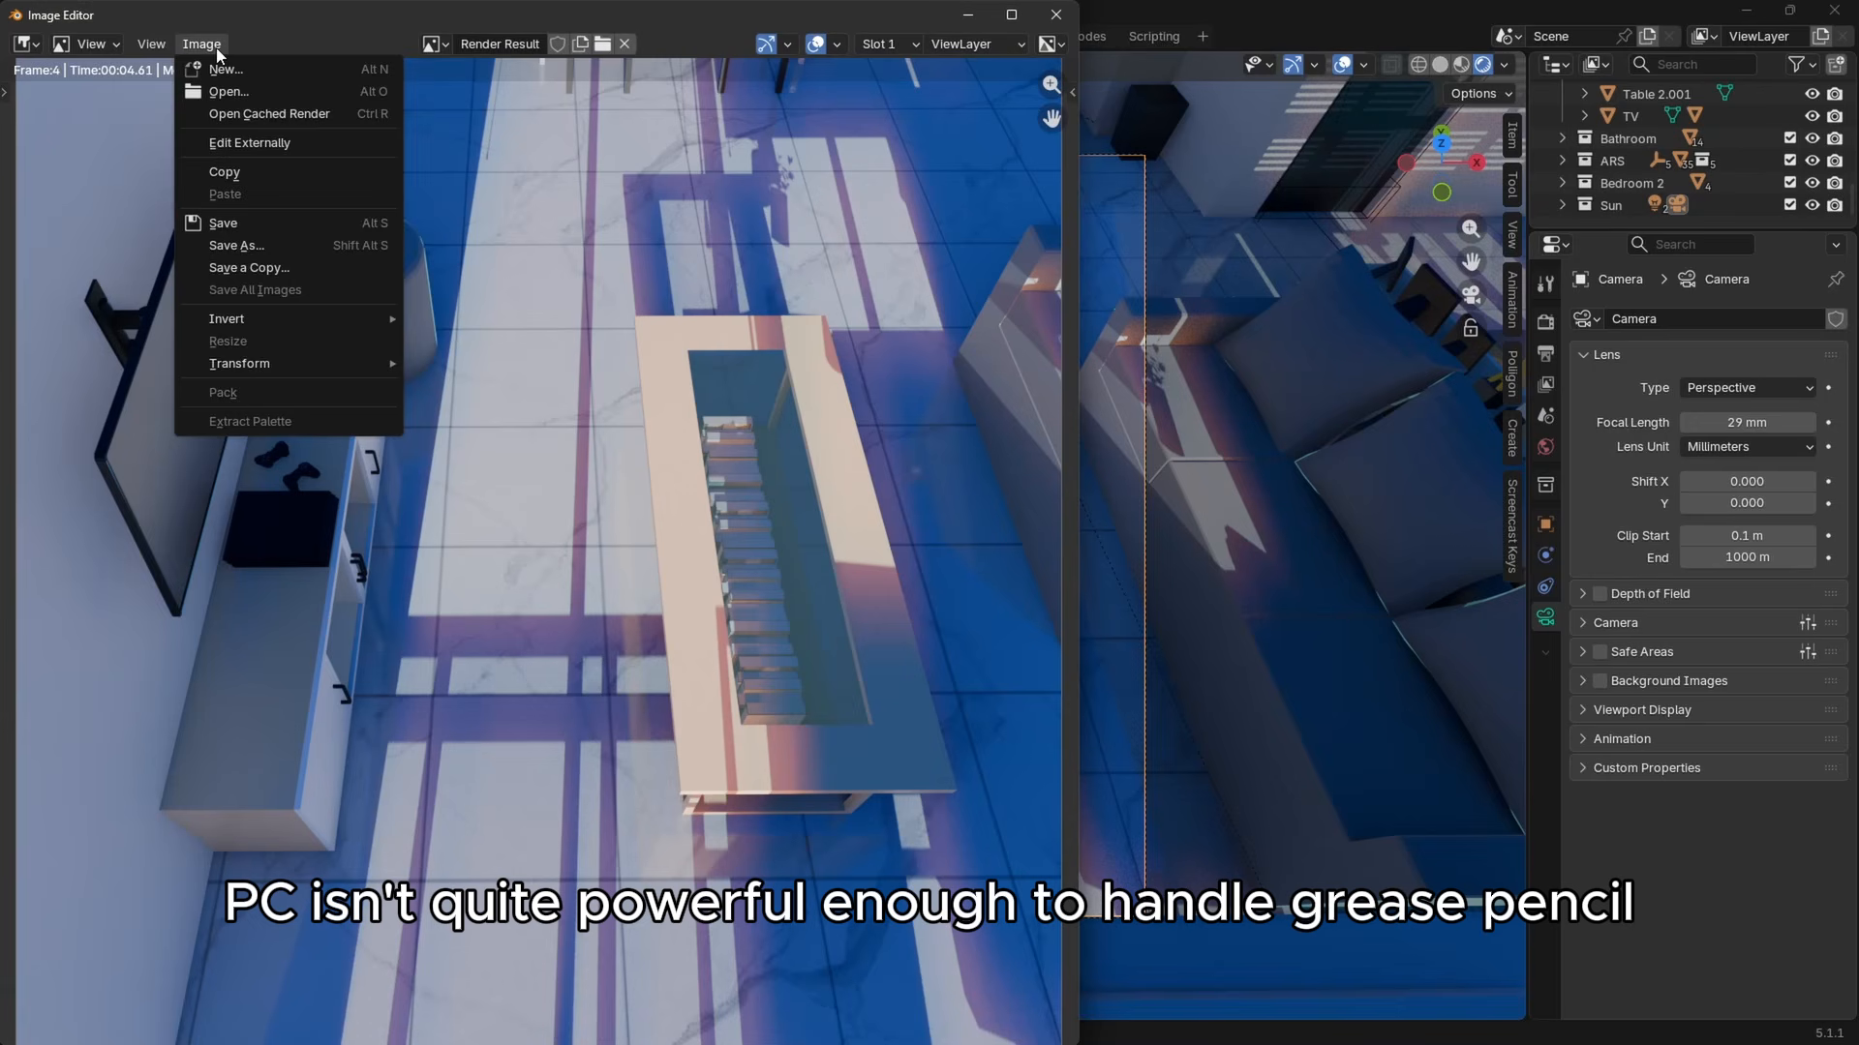
left_click(255, 245)
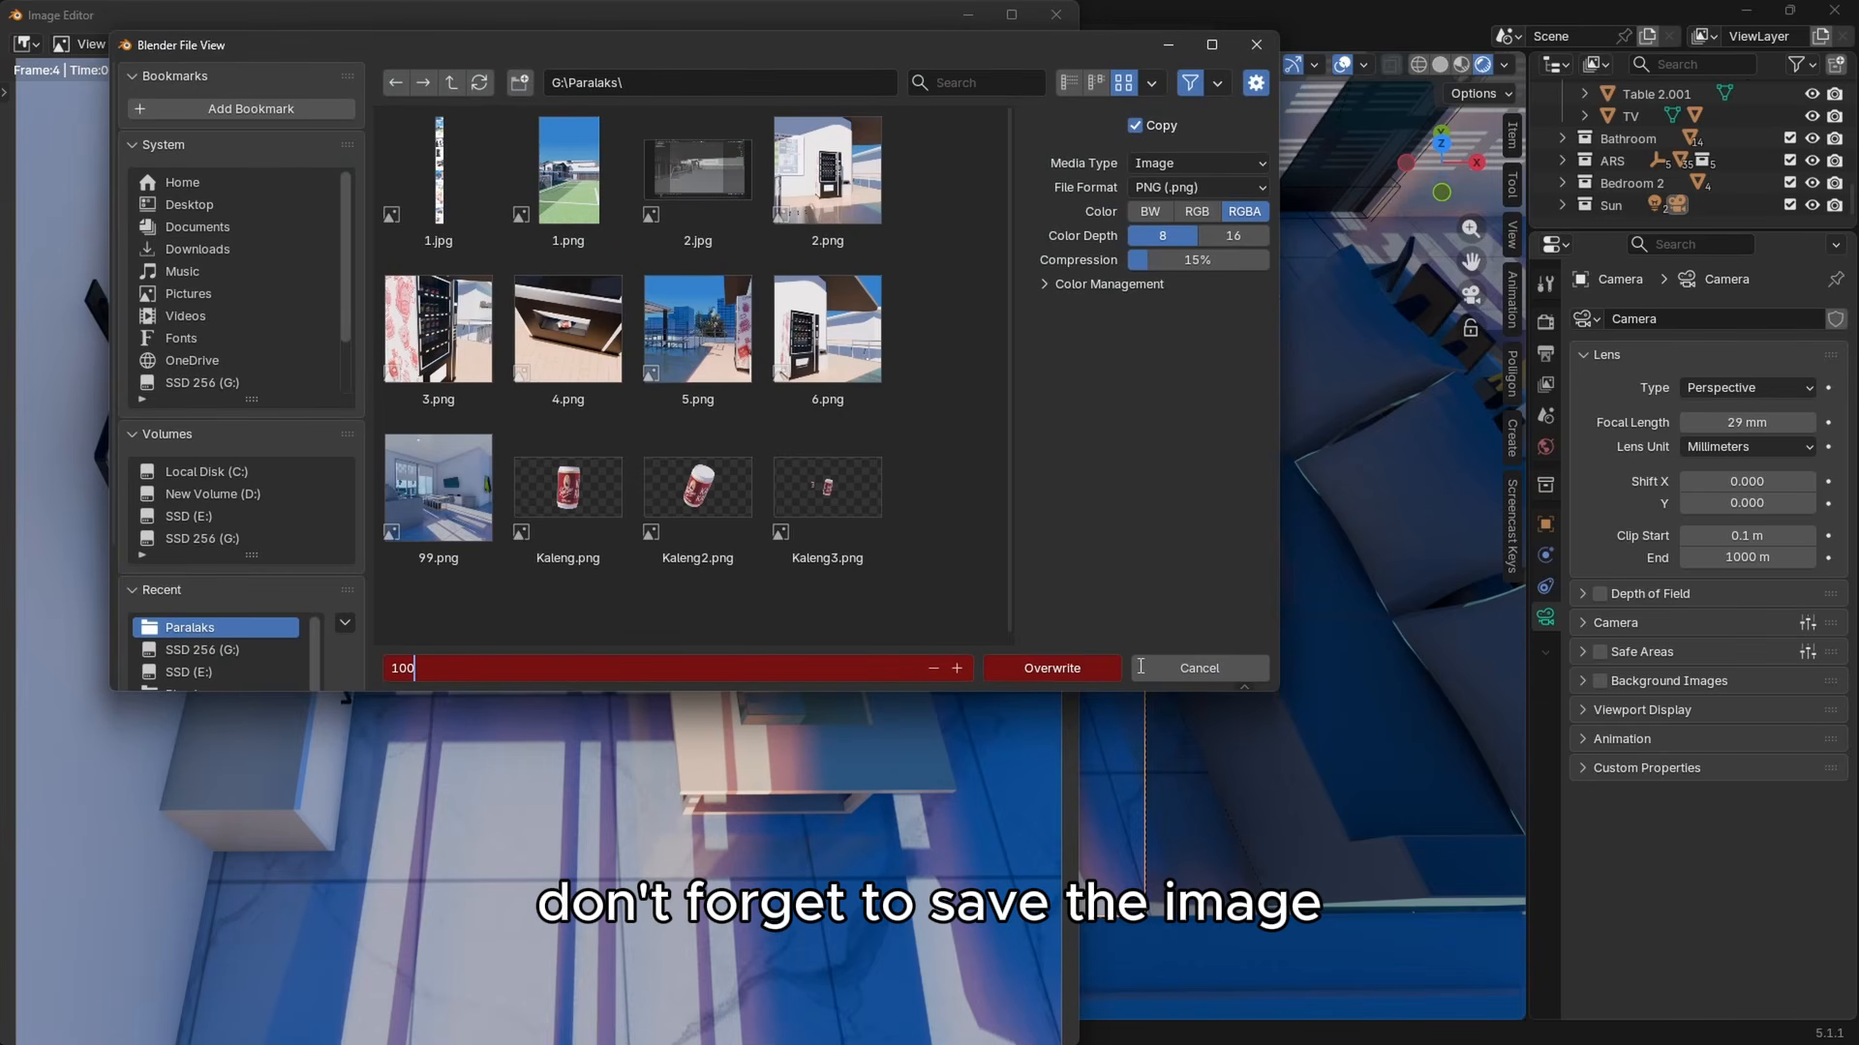
left_click(1080, 675)
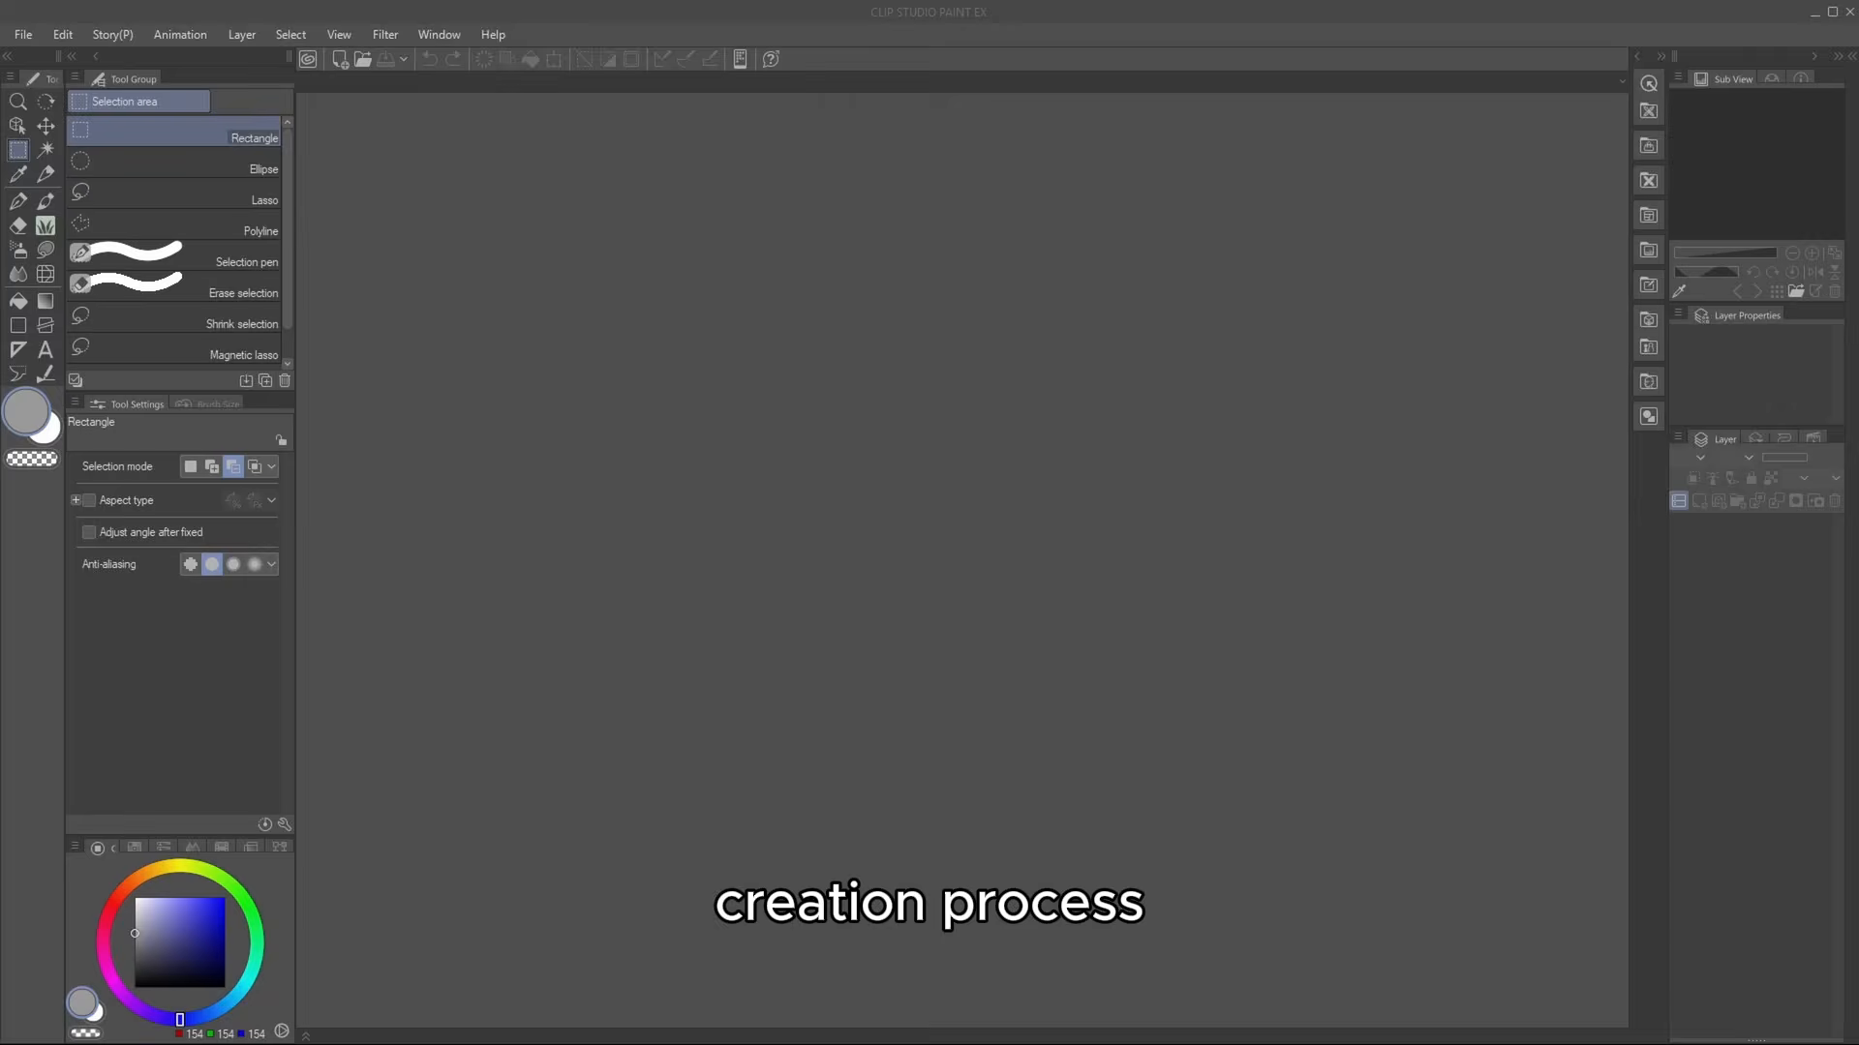
Switch to Clip Studio Paint and create a new comic canvas of 1600 x 38400 px at 350 dpi.
left_click(24, 34)
left_click(71, 125)
key("Return")
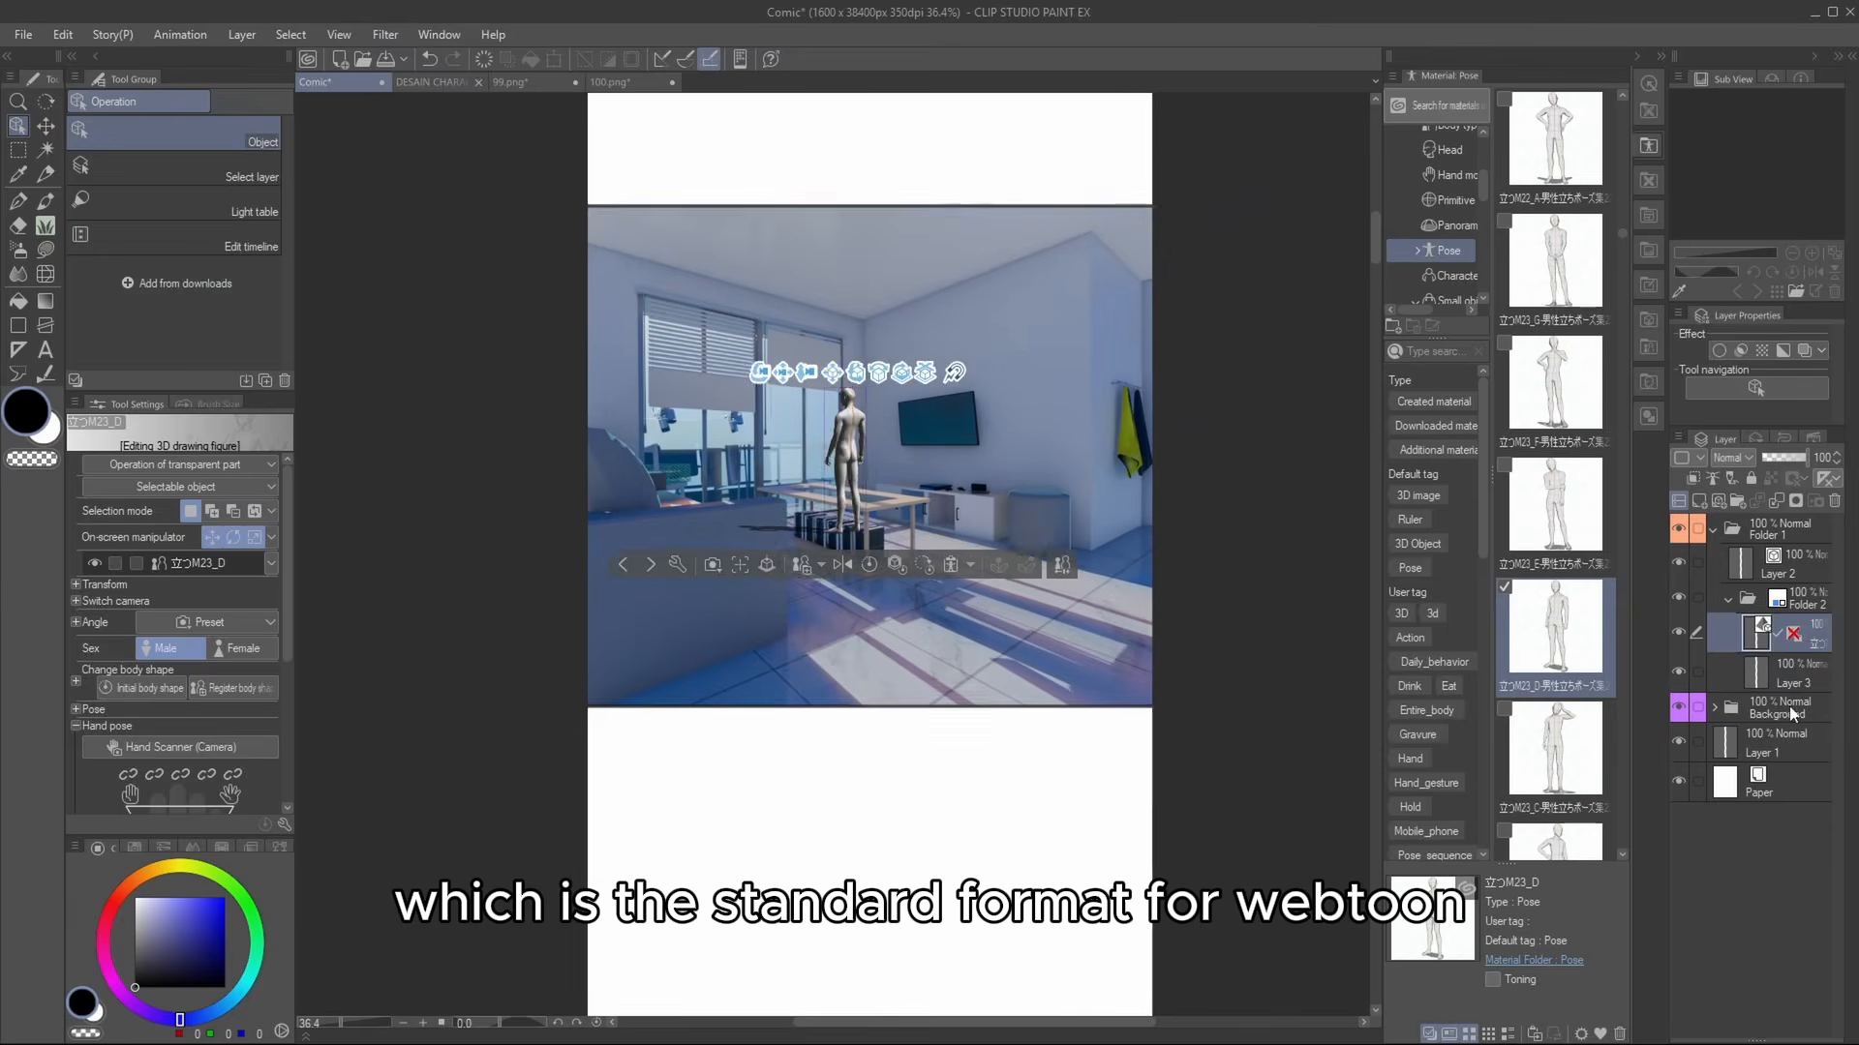
Transform the 101 Copy background render to fit the wide panel between the tall panel and the living-room panel.
scroll(1233, 693, "down", 5)
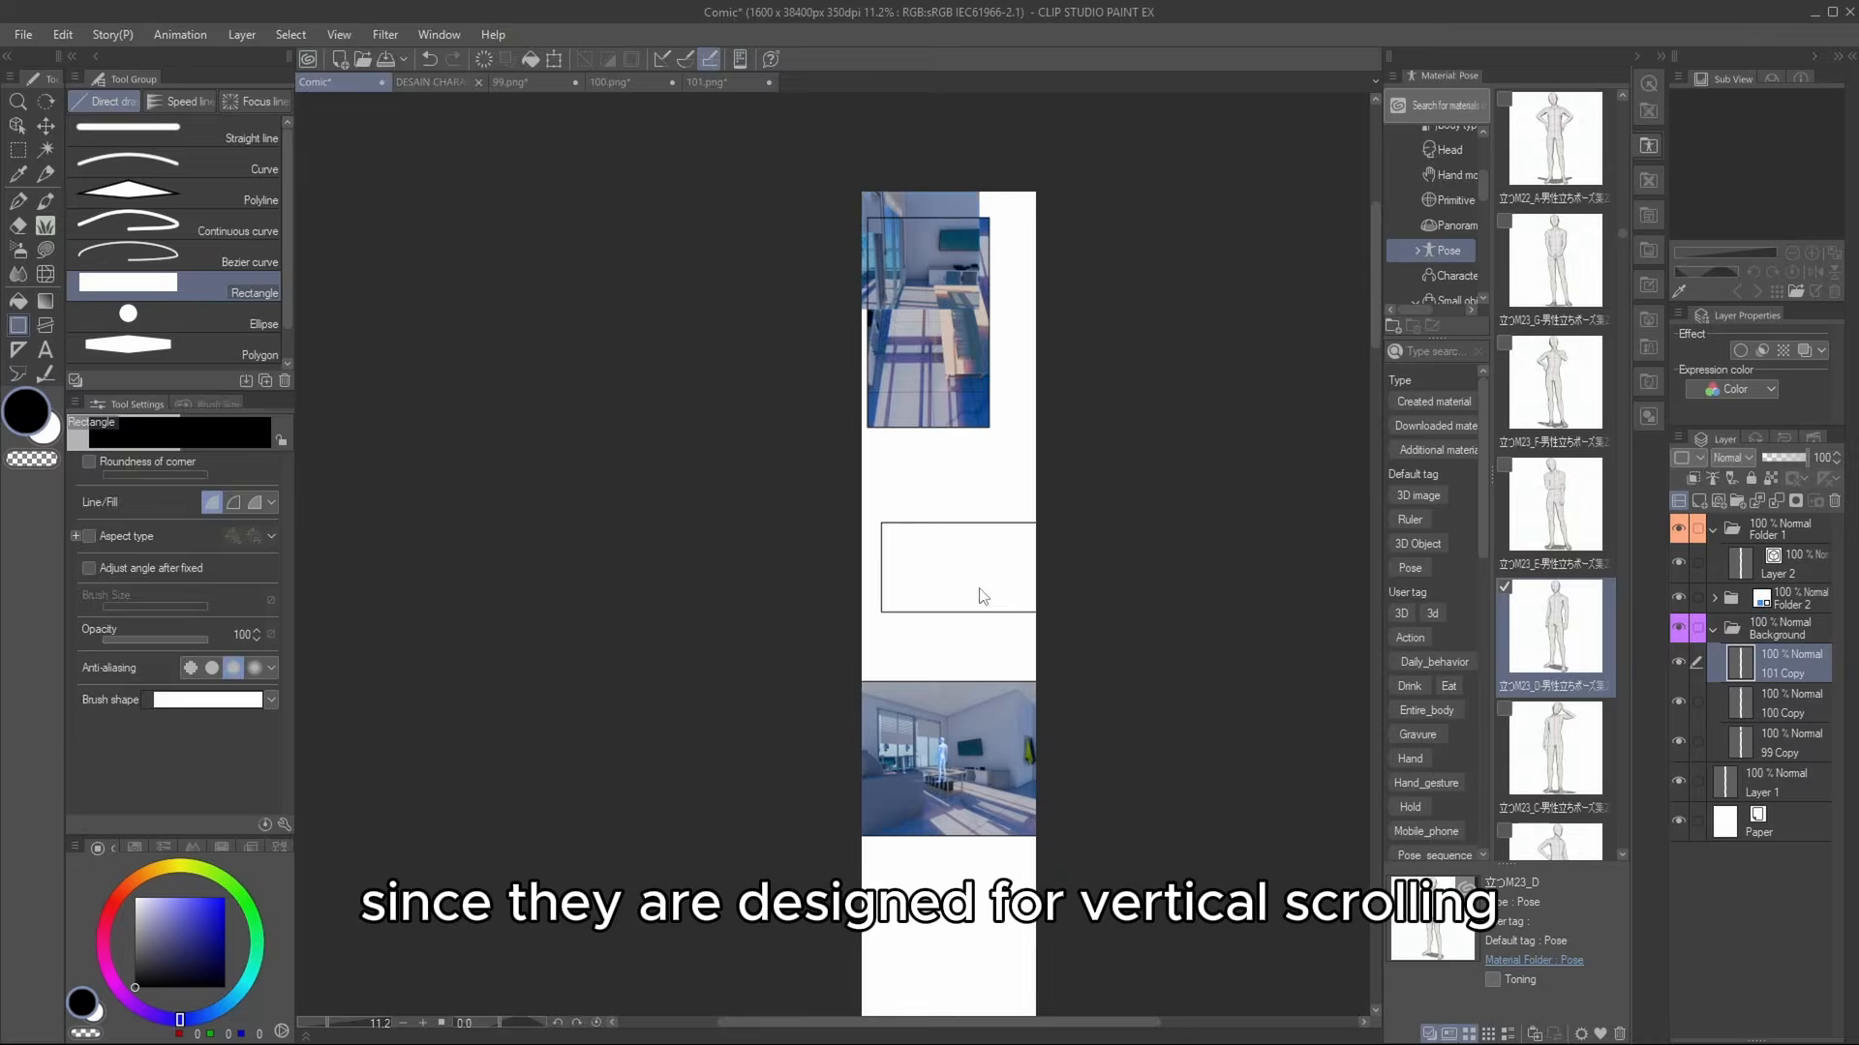
key("ctrl+t")
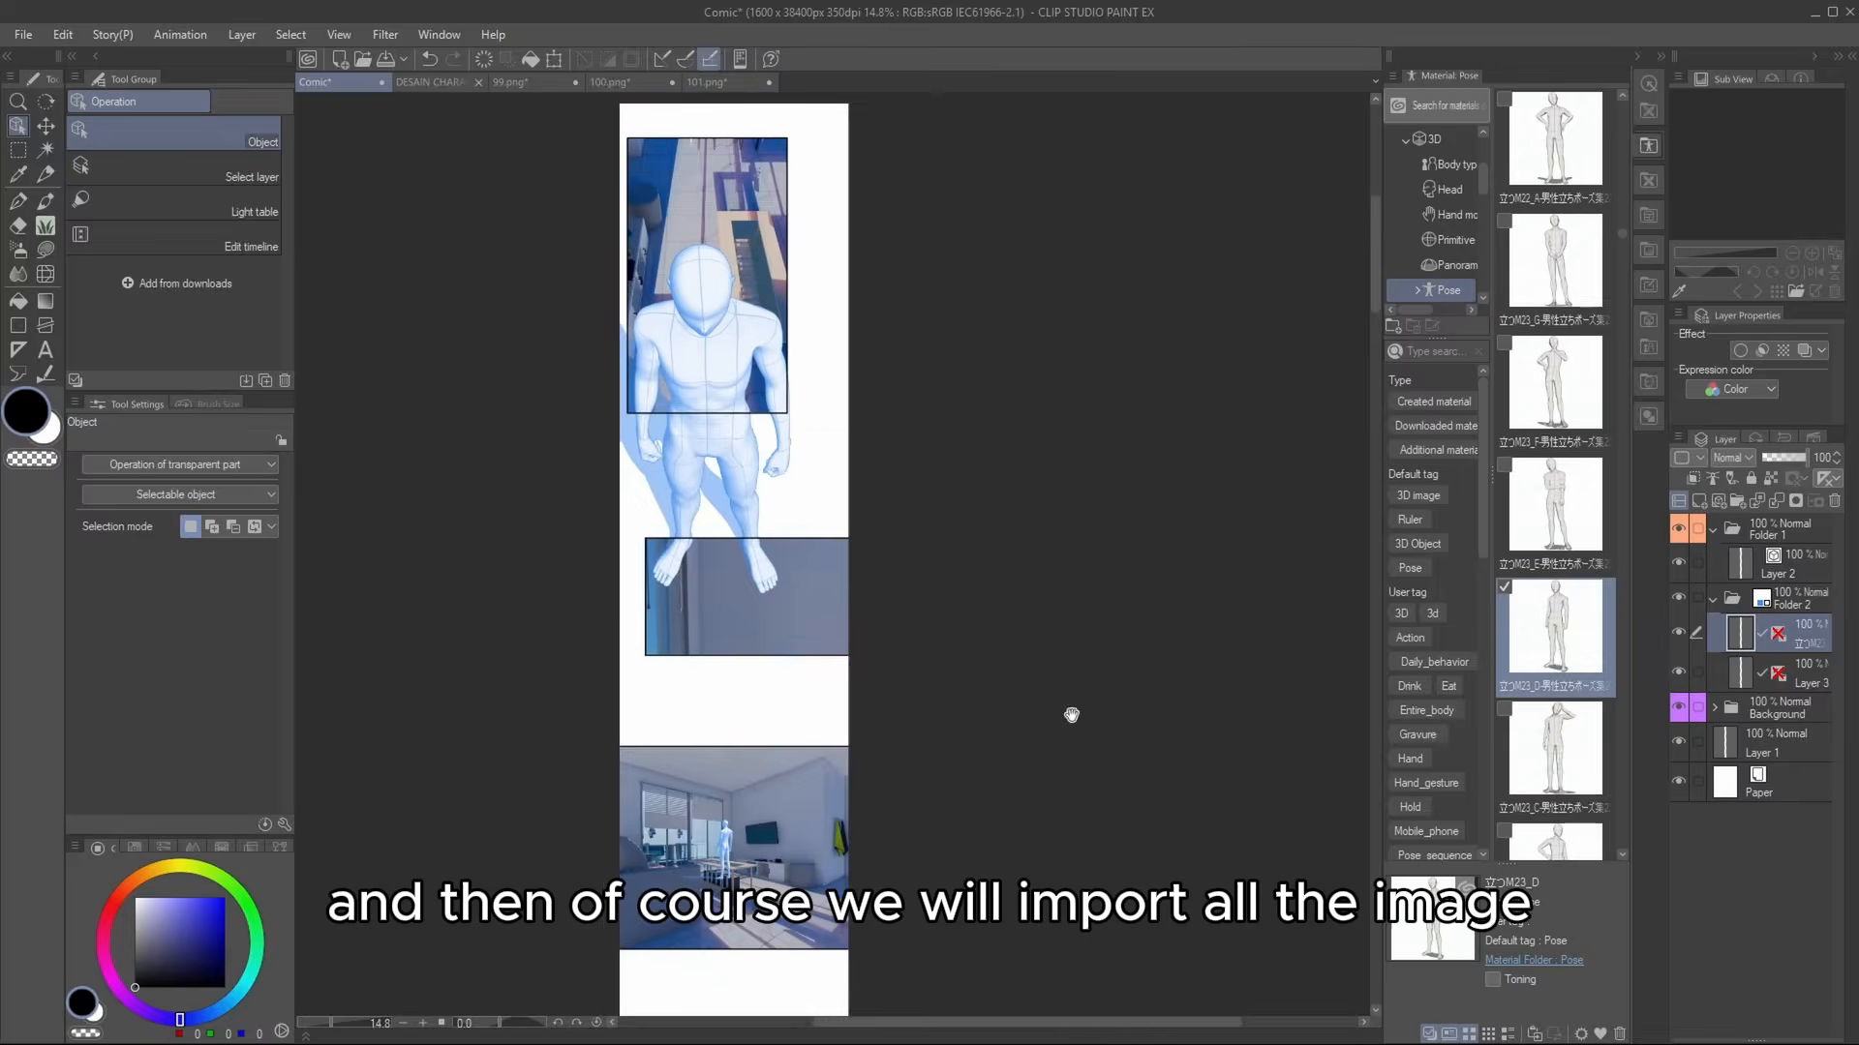
Bring a 3D head model from the Head materials onto the webtoon canvas as a drawing reference.
scroll(1071, 714, "up", 2)
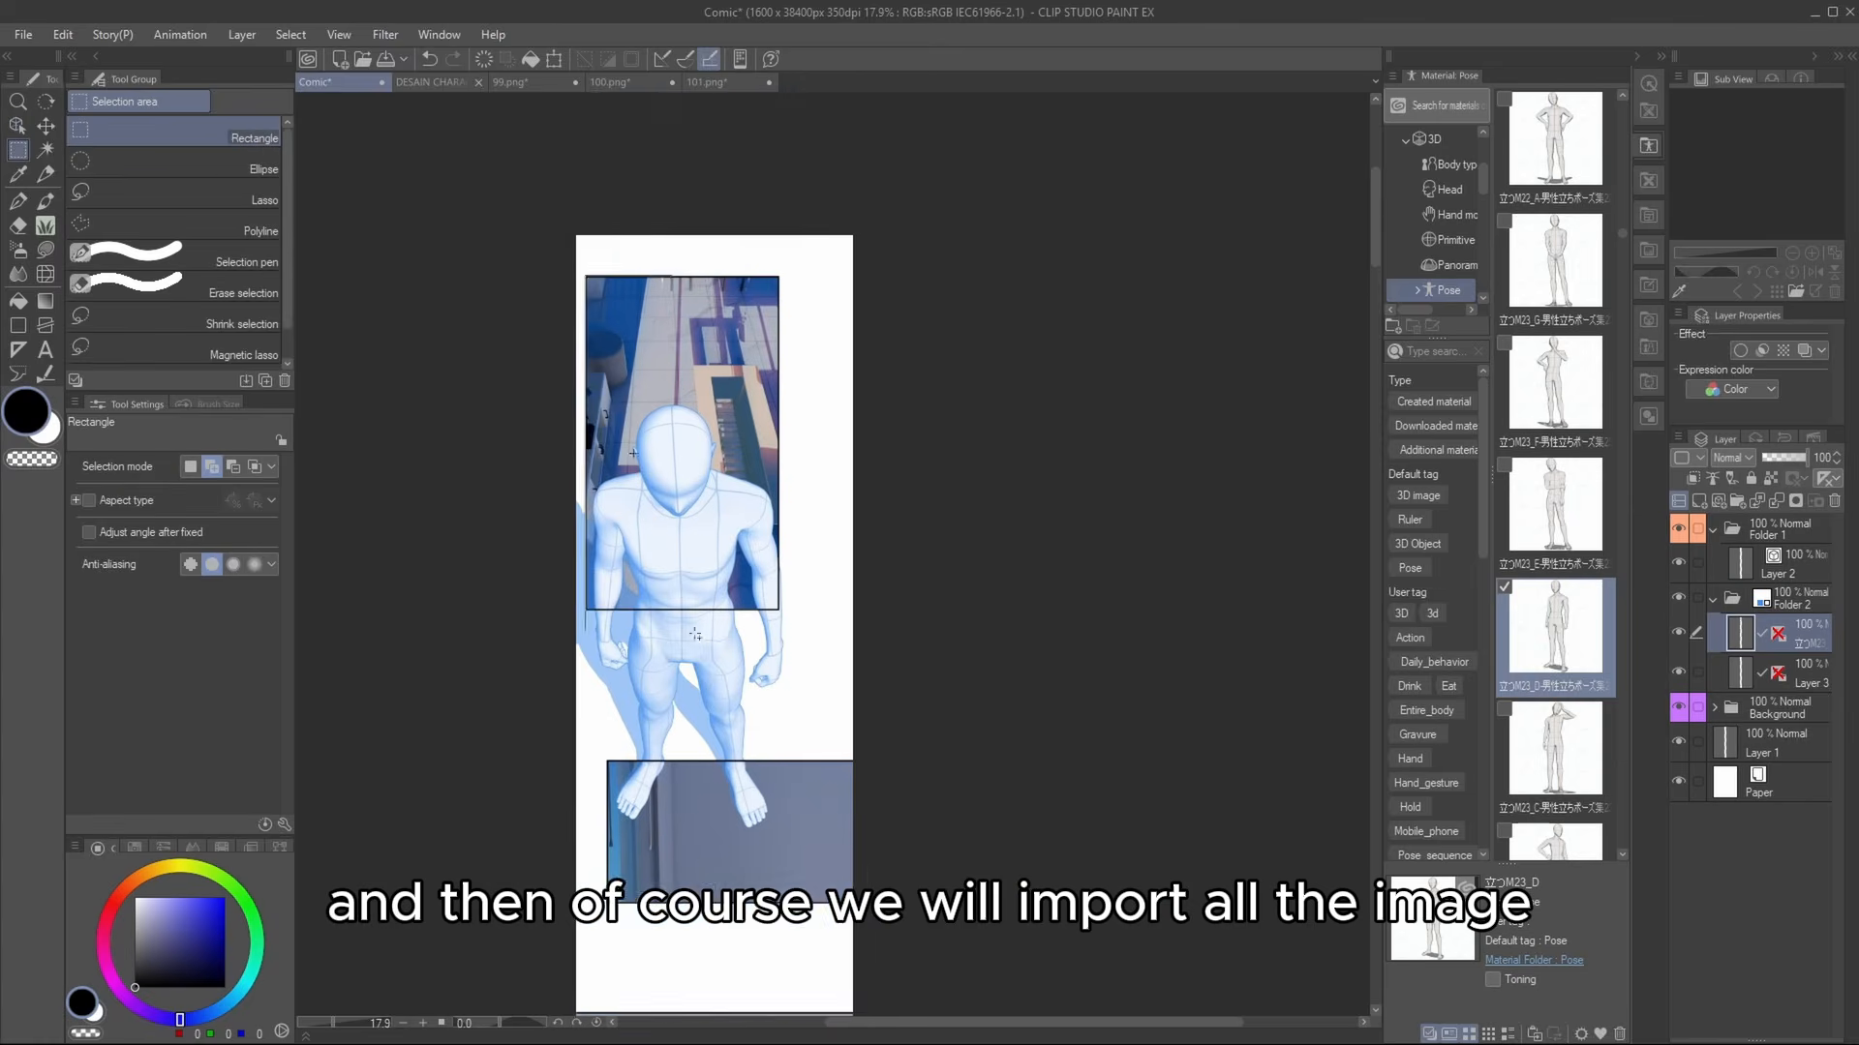
scroll(1035, 417, "down", 5)
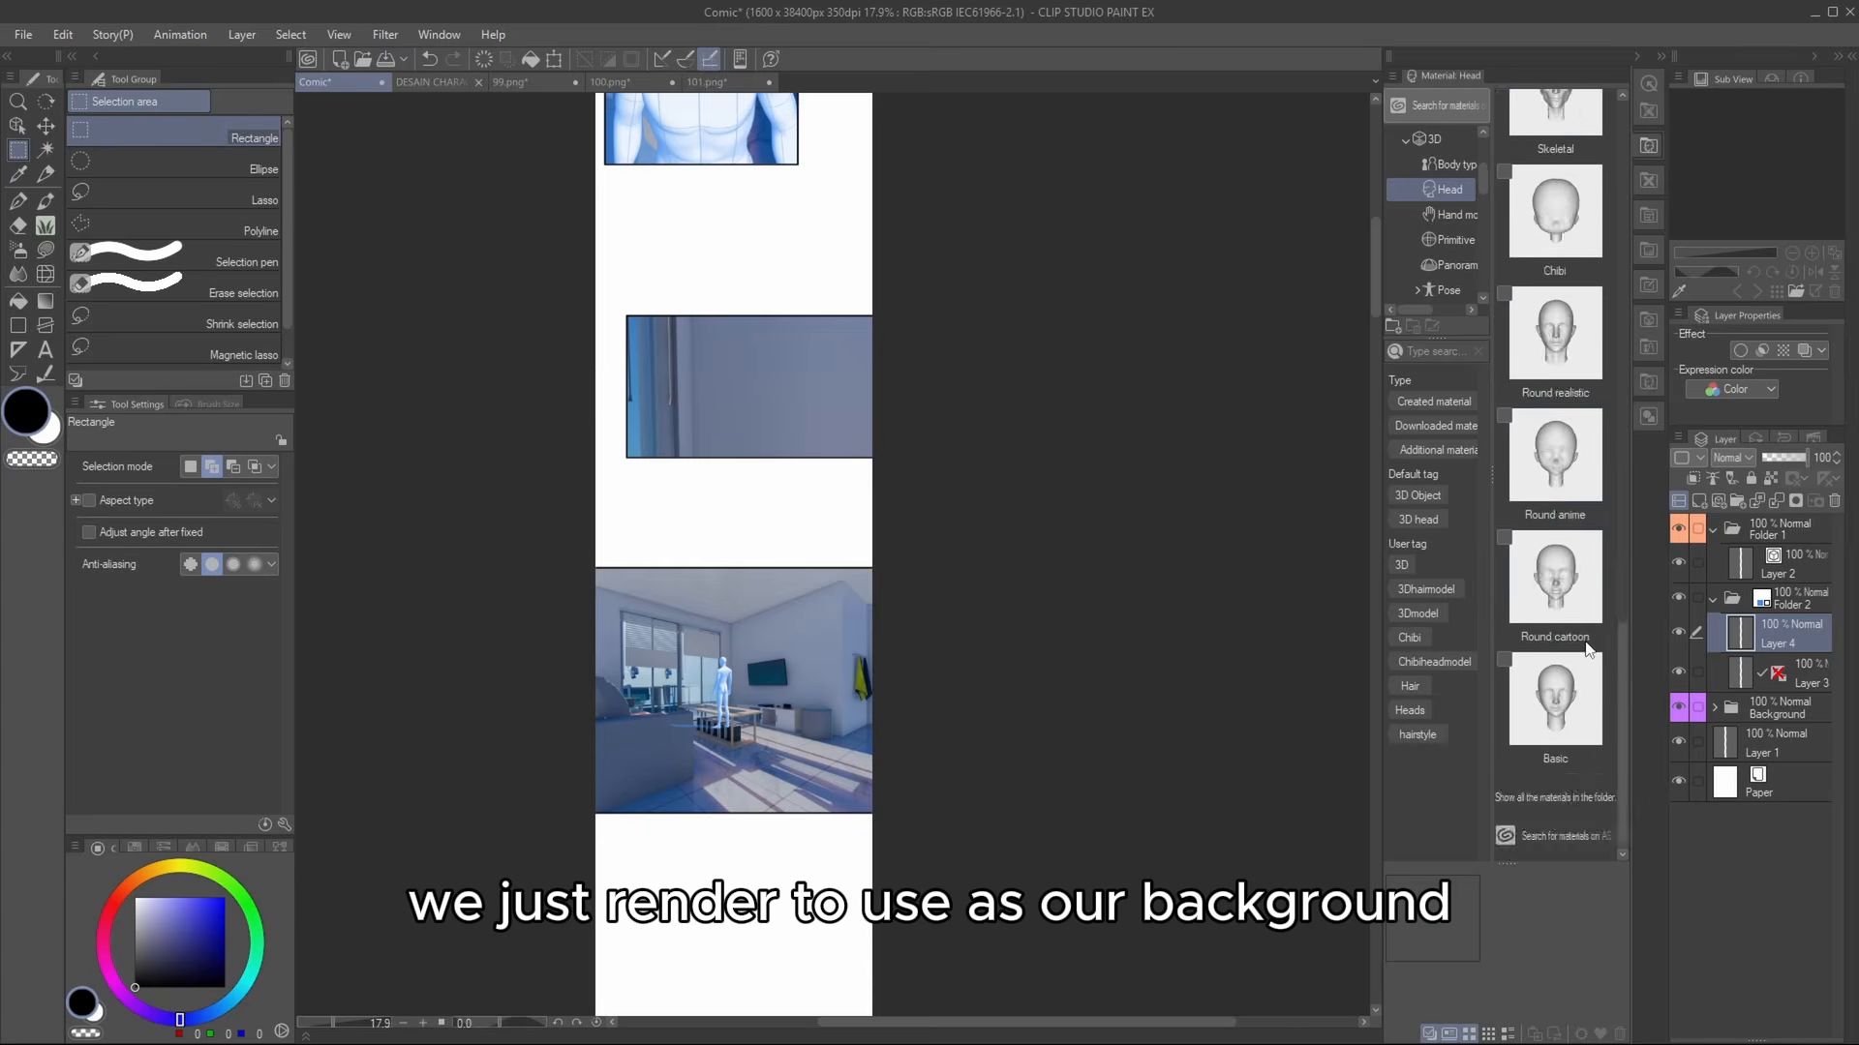
left_click_drag(1555, 211, 771, 143)
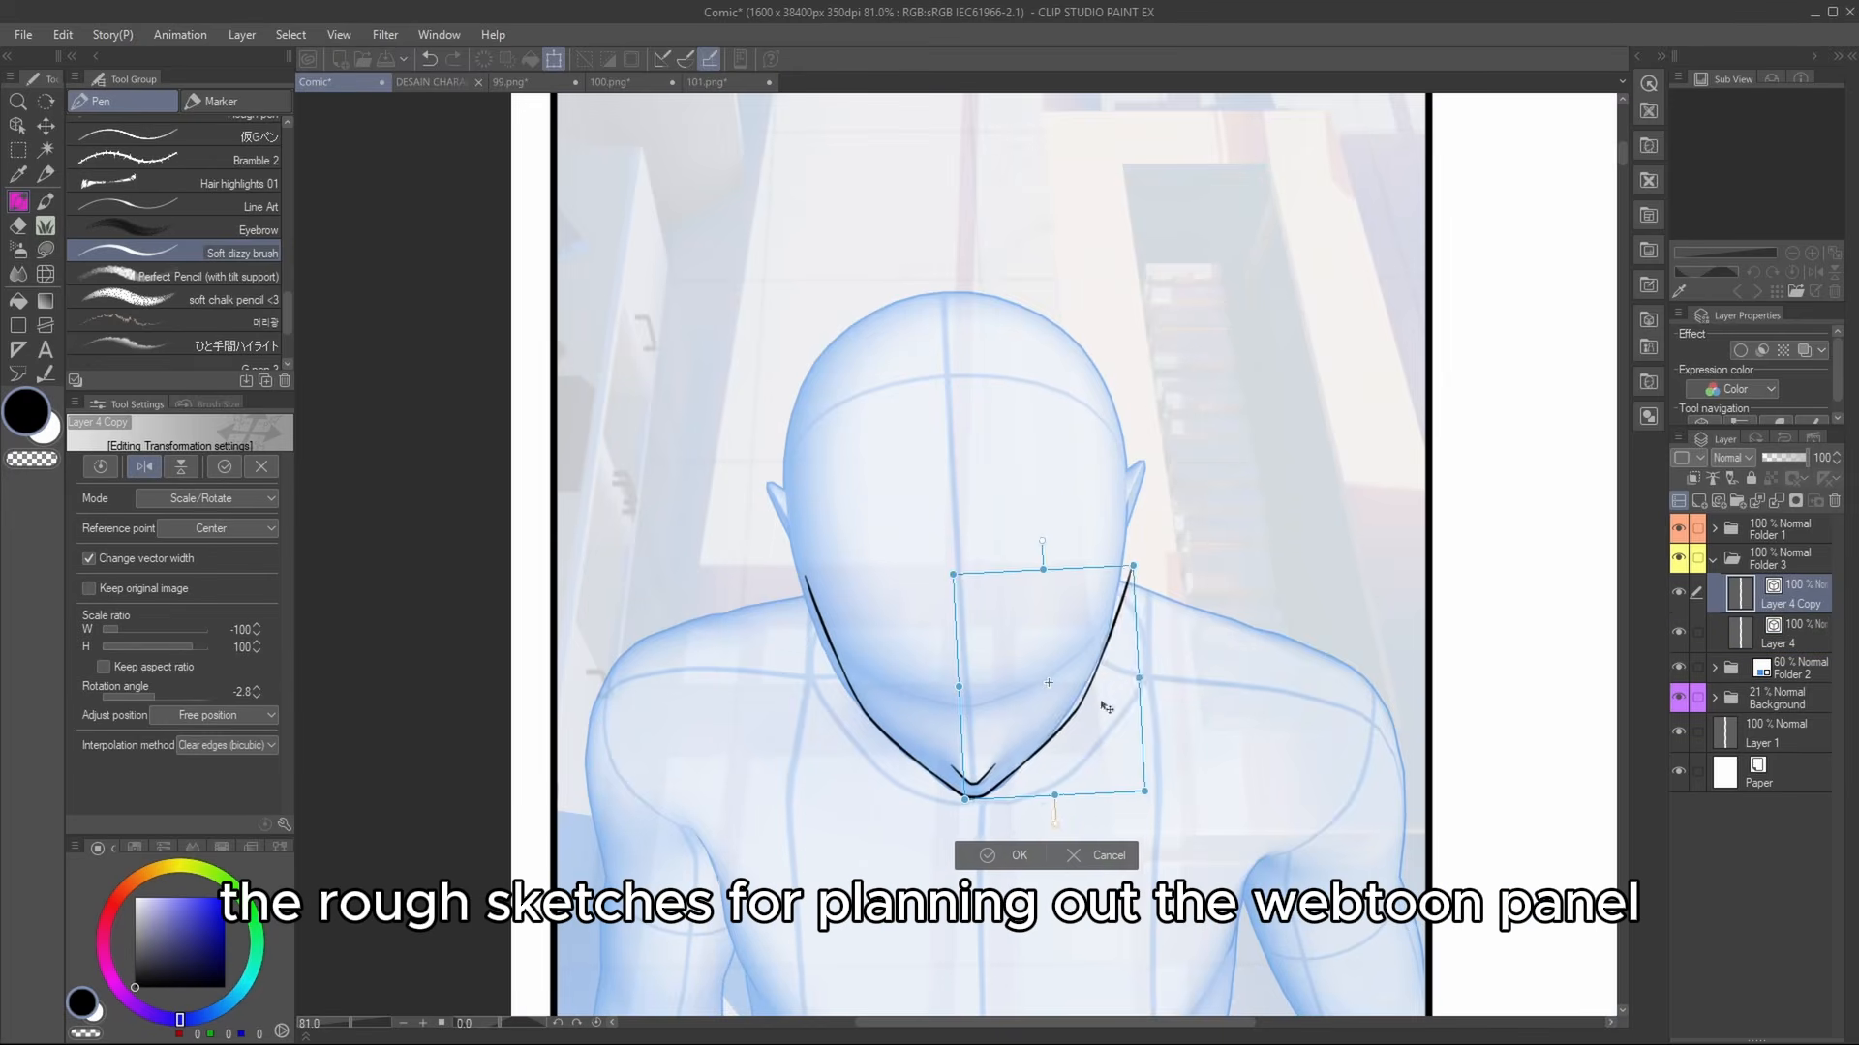
Align the flipped copy of the jawline with the chin and merge it into the line layer below.
left_click_drag(1140, 679, 1133, 679)
key("Return")
key("ctrl+e")
Draw a curved hair strand over the head's forehead on a new vector layer with the Soft dizzy brush.
left_click(1718, 500)
middle_click_drag(1133, 681, 1046, 532)
scroll(857, 224, "up", 3)
middle_click_drag(857, 224, 824, 331)
left_click_drag(829, 331, 920, 564)
middle_click_drag(871, 542, 800, 401)
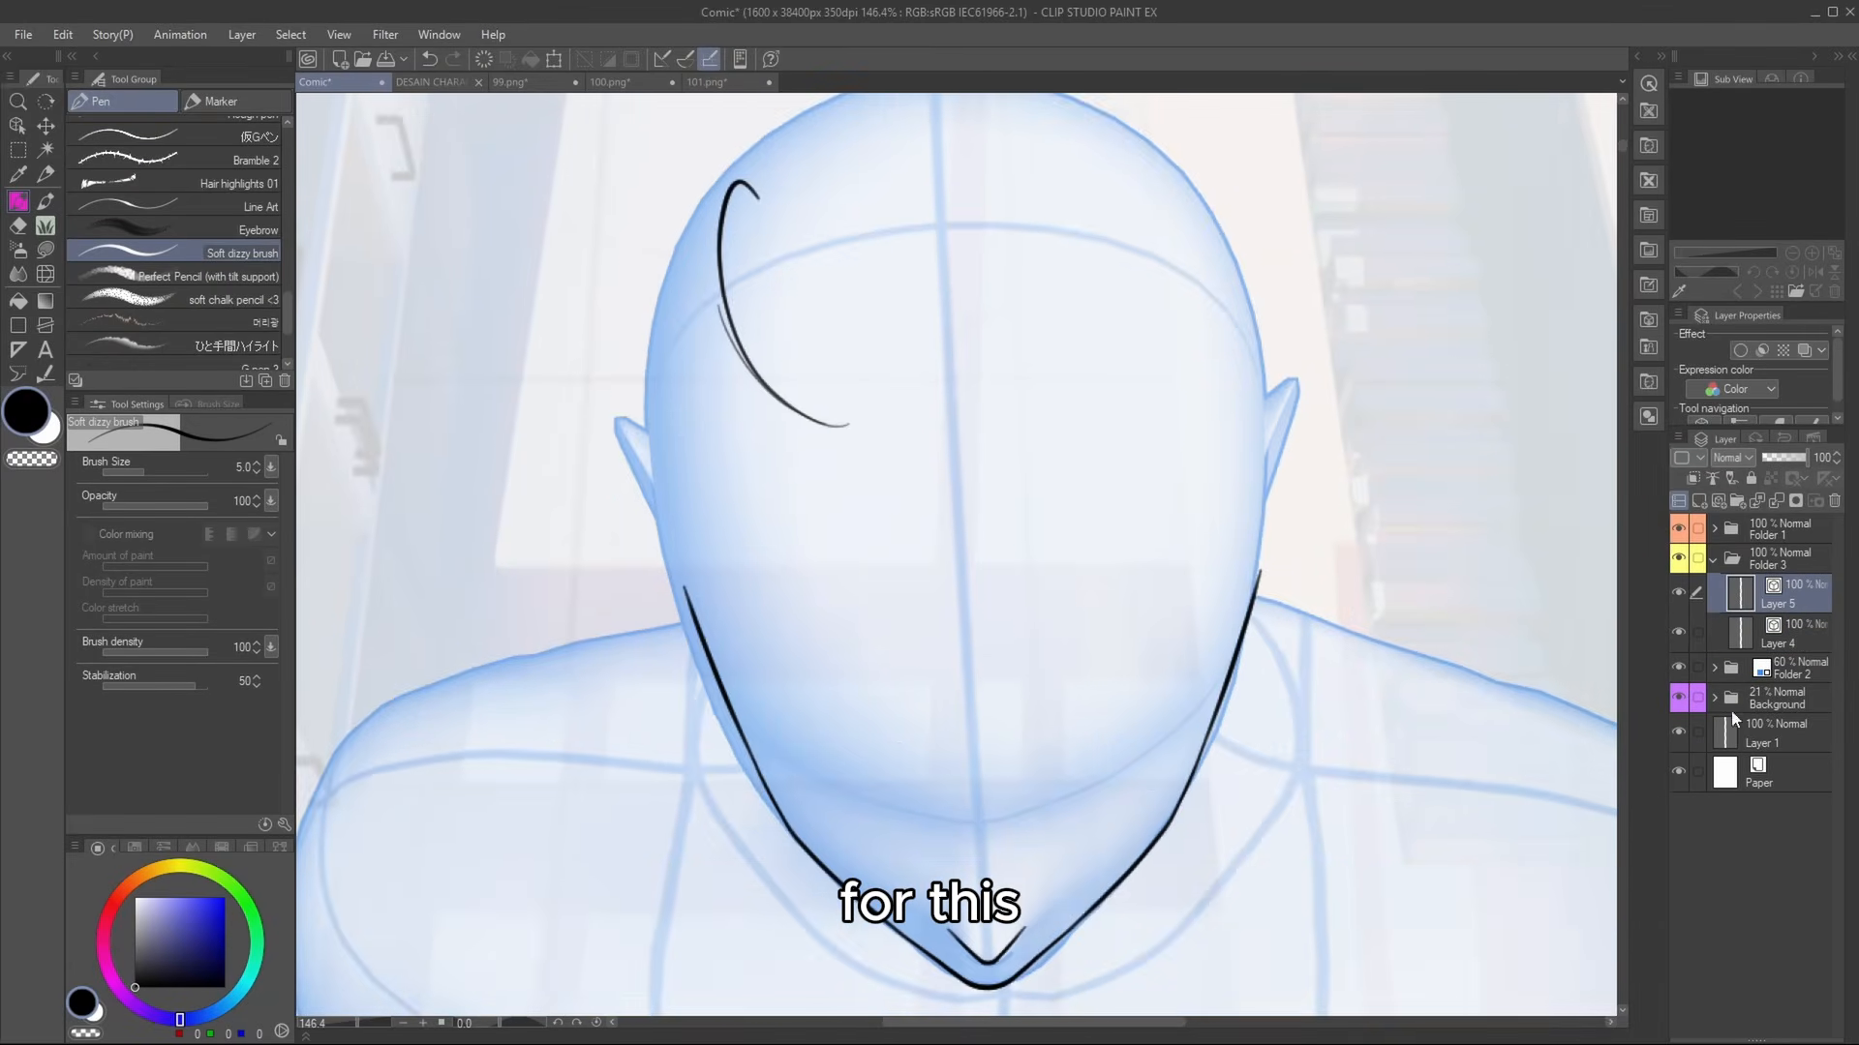
On a new vector layer above the jawline layer, ink an eyebrow, and draw the eye line below the brows.
left_click(1777, 634)
left_click(1718, 501)
scroll(1115, 811, "up", 2)
left_click_drag(1002, 776, 1242, 668)
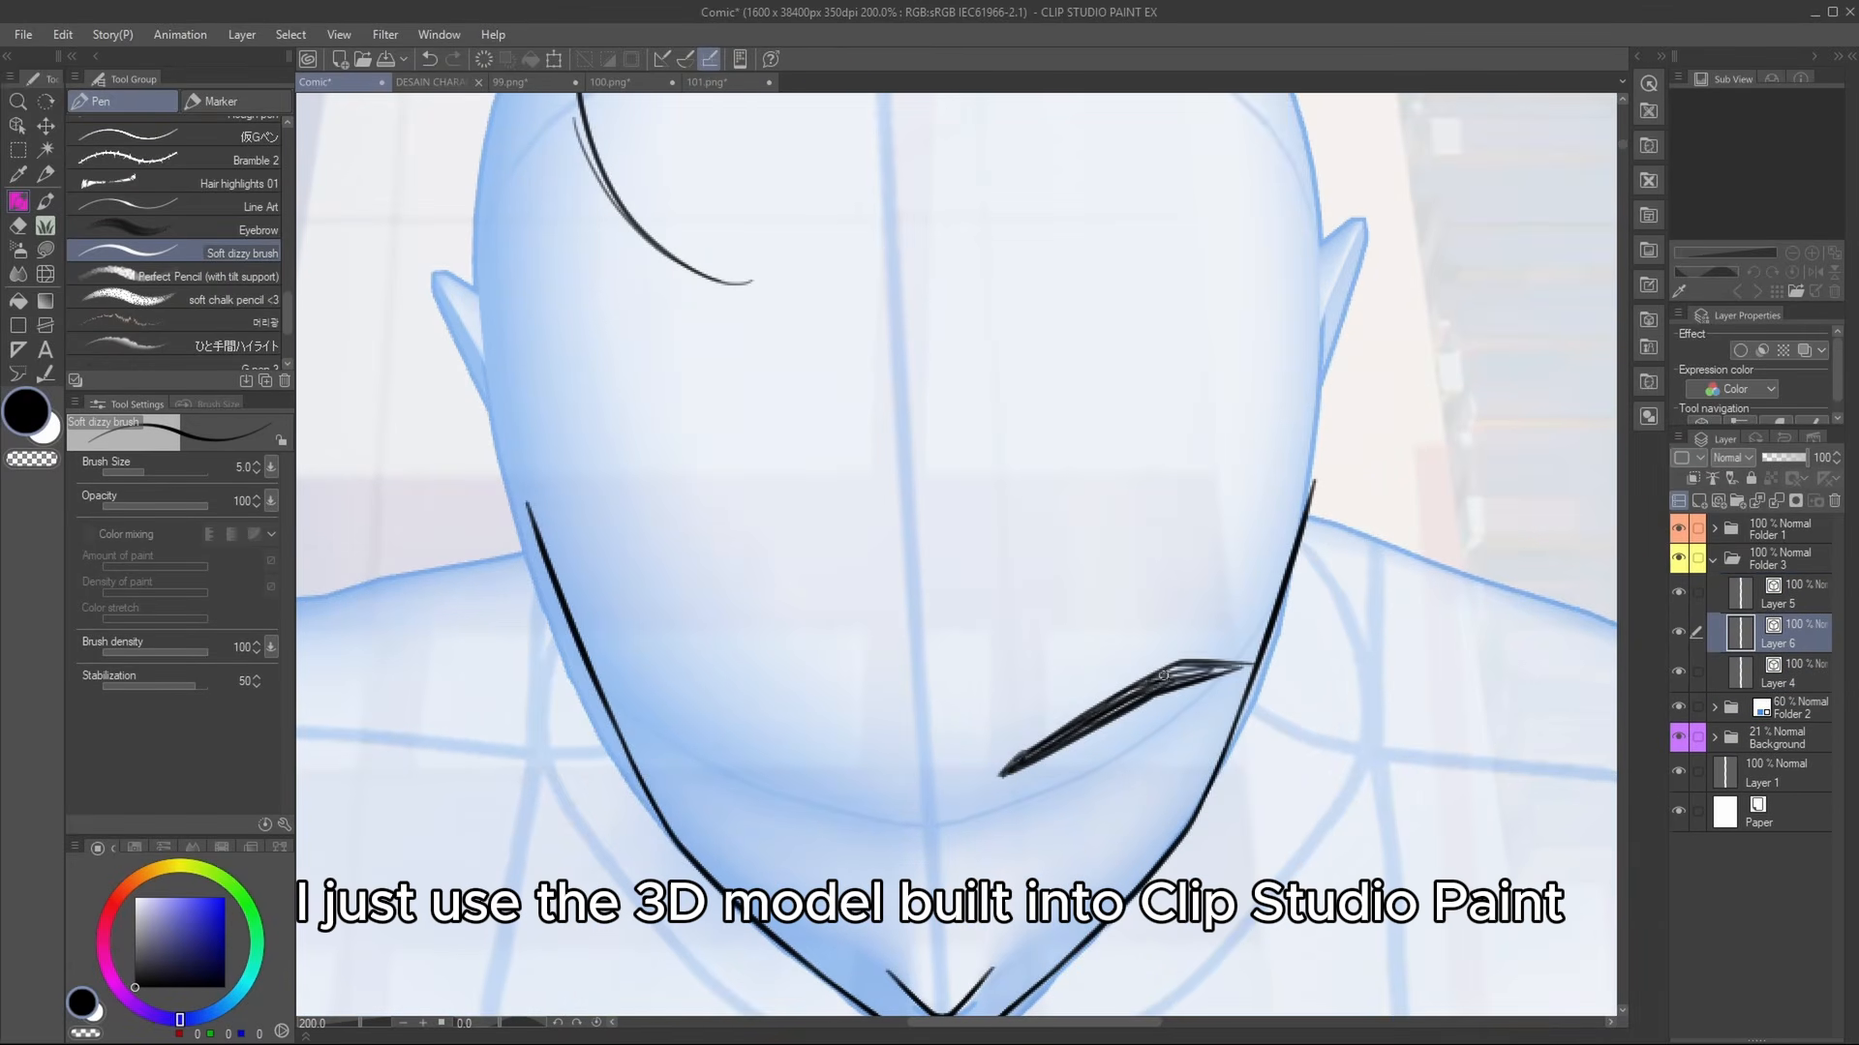
left_click(153, 465)
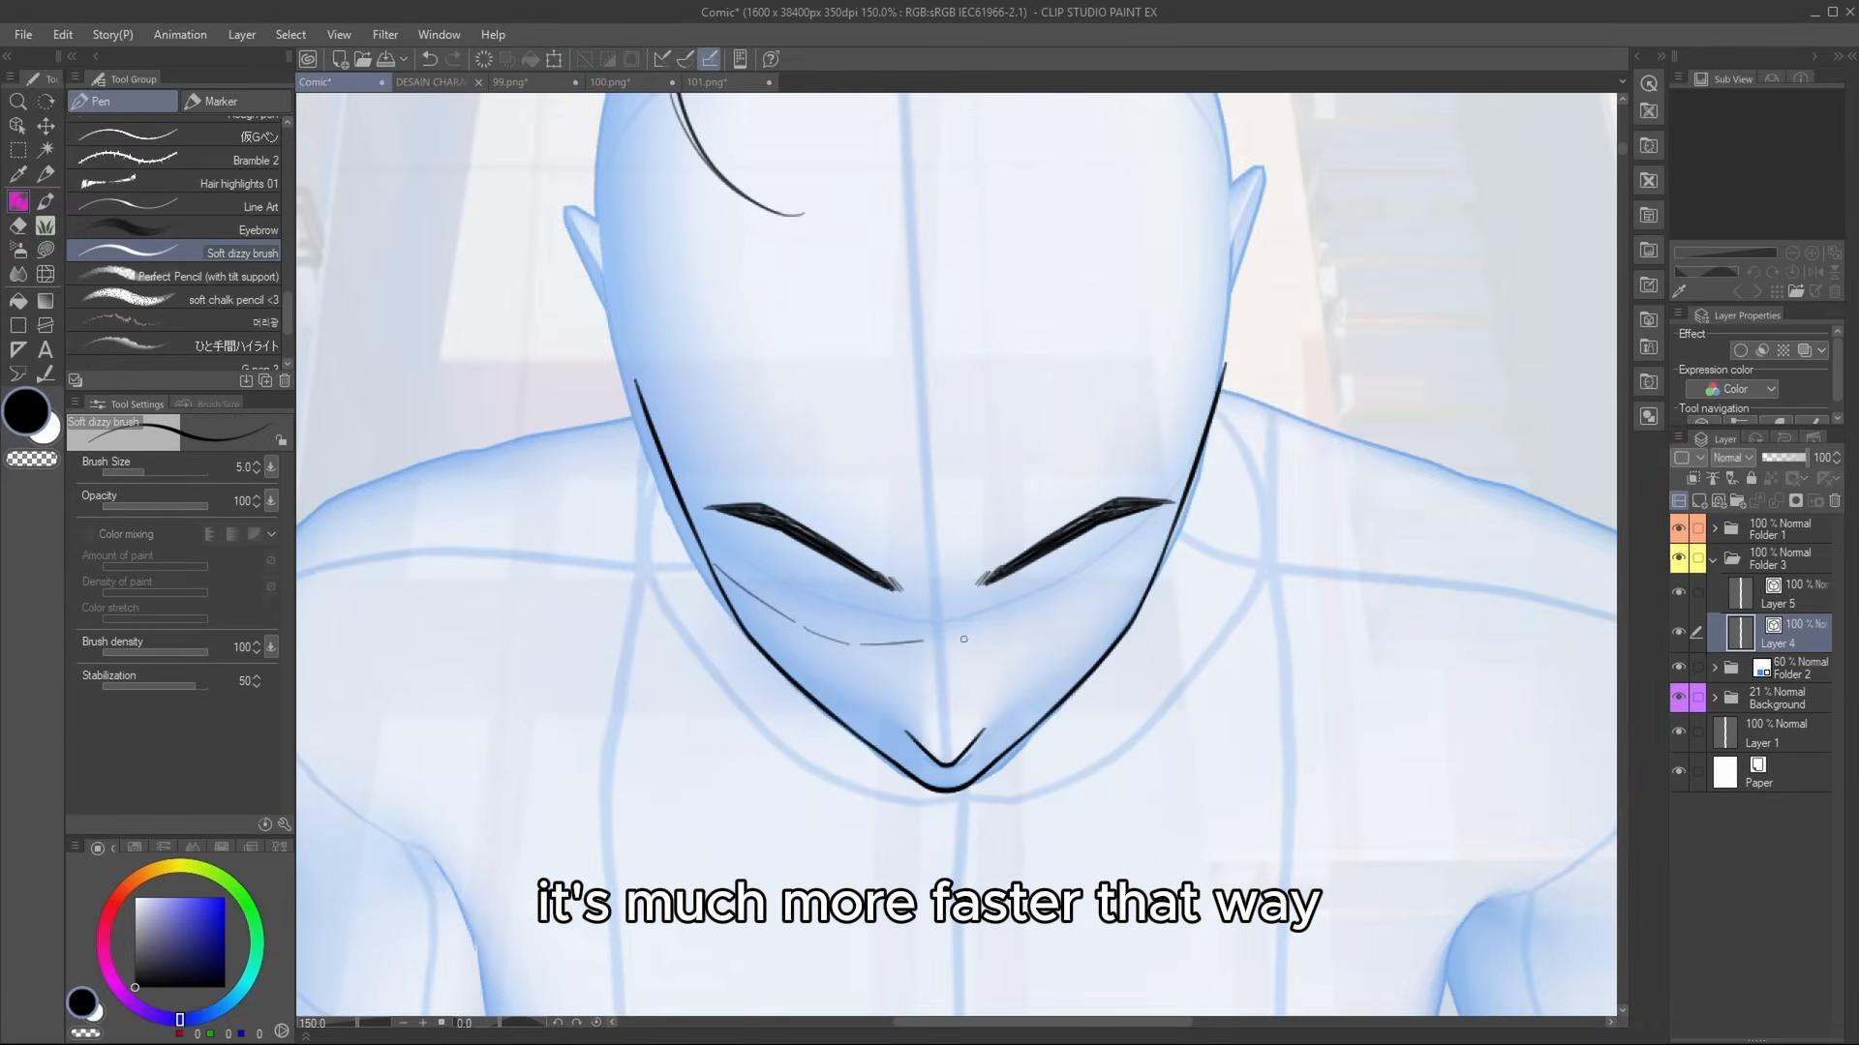
left_click_drag(964, 639, 1016, 645)
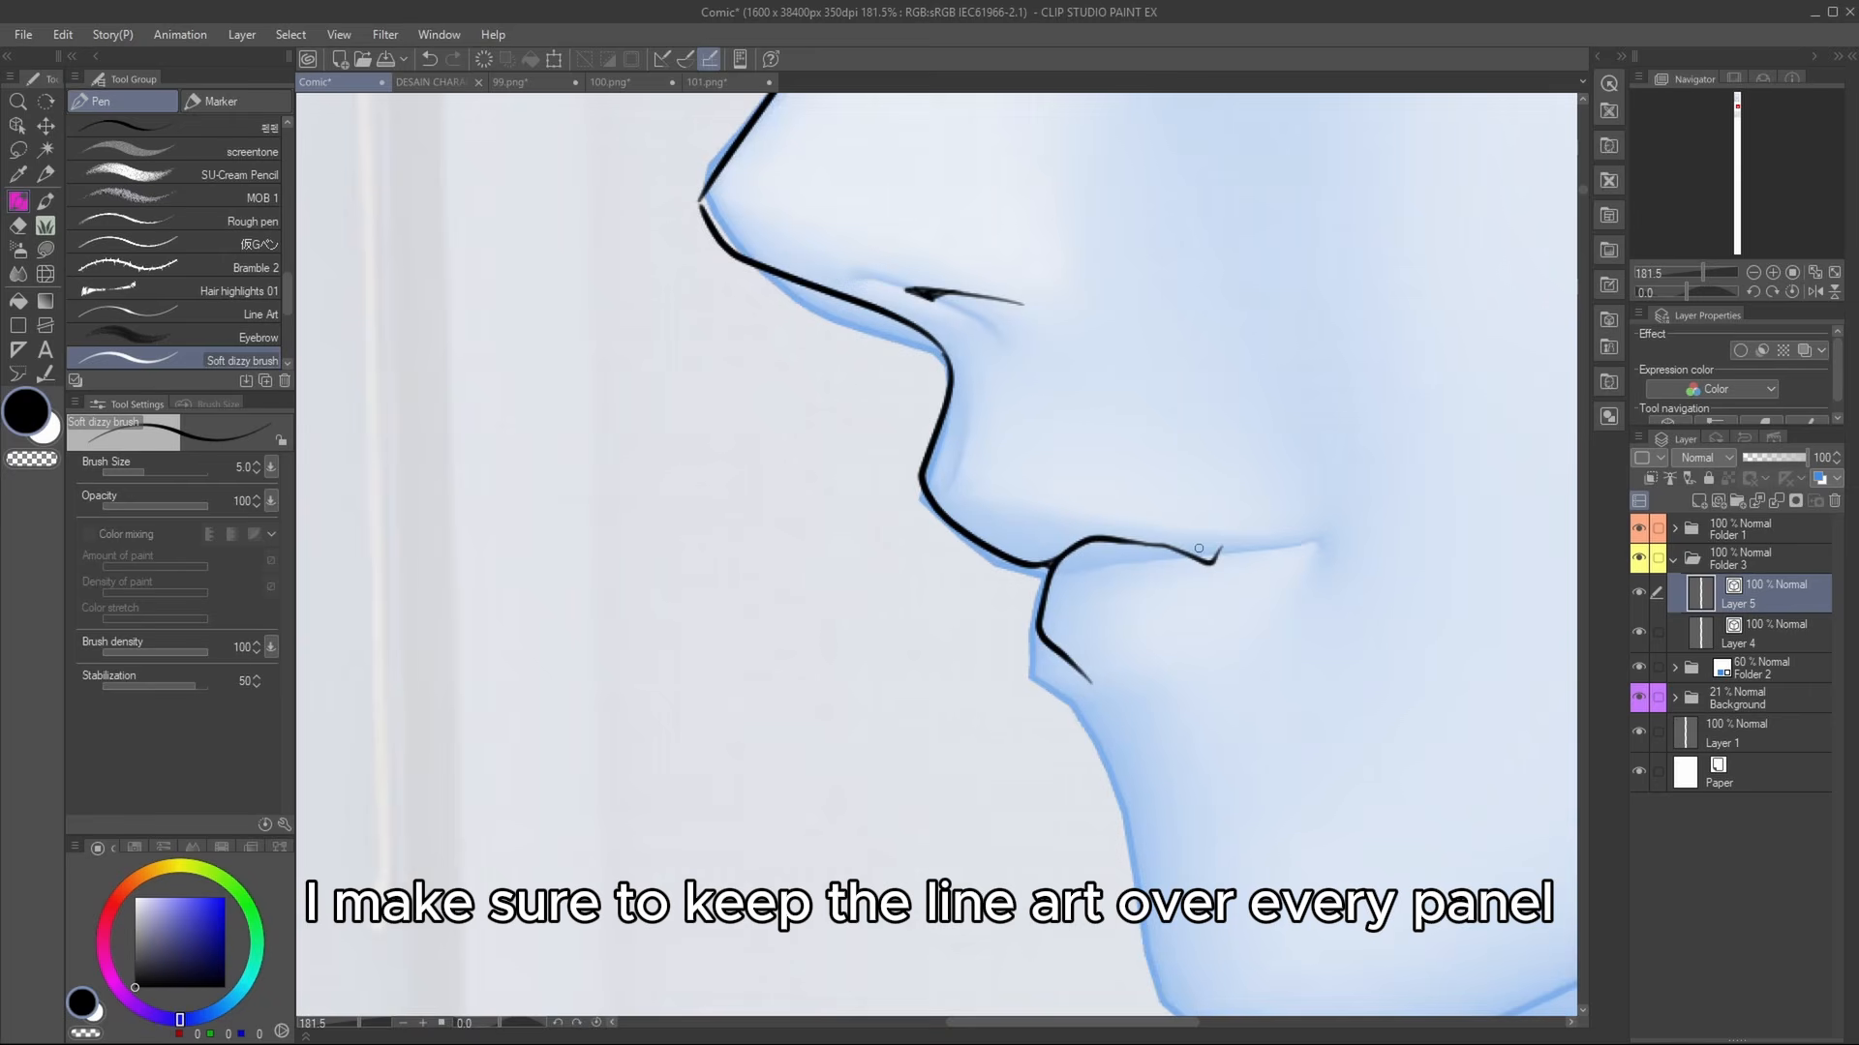
Ink the mouth lines in the side-profile close-up panel.
left_click_drag(1198, 549, 964, 522)
left_click_drag(931, 520, 1114, 539)
left_click_drag(986, 520, 1100, 534)
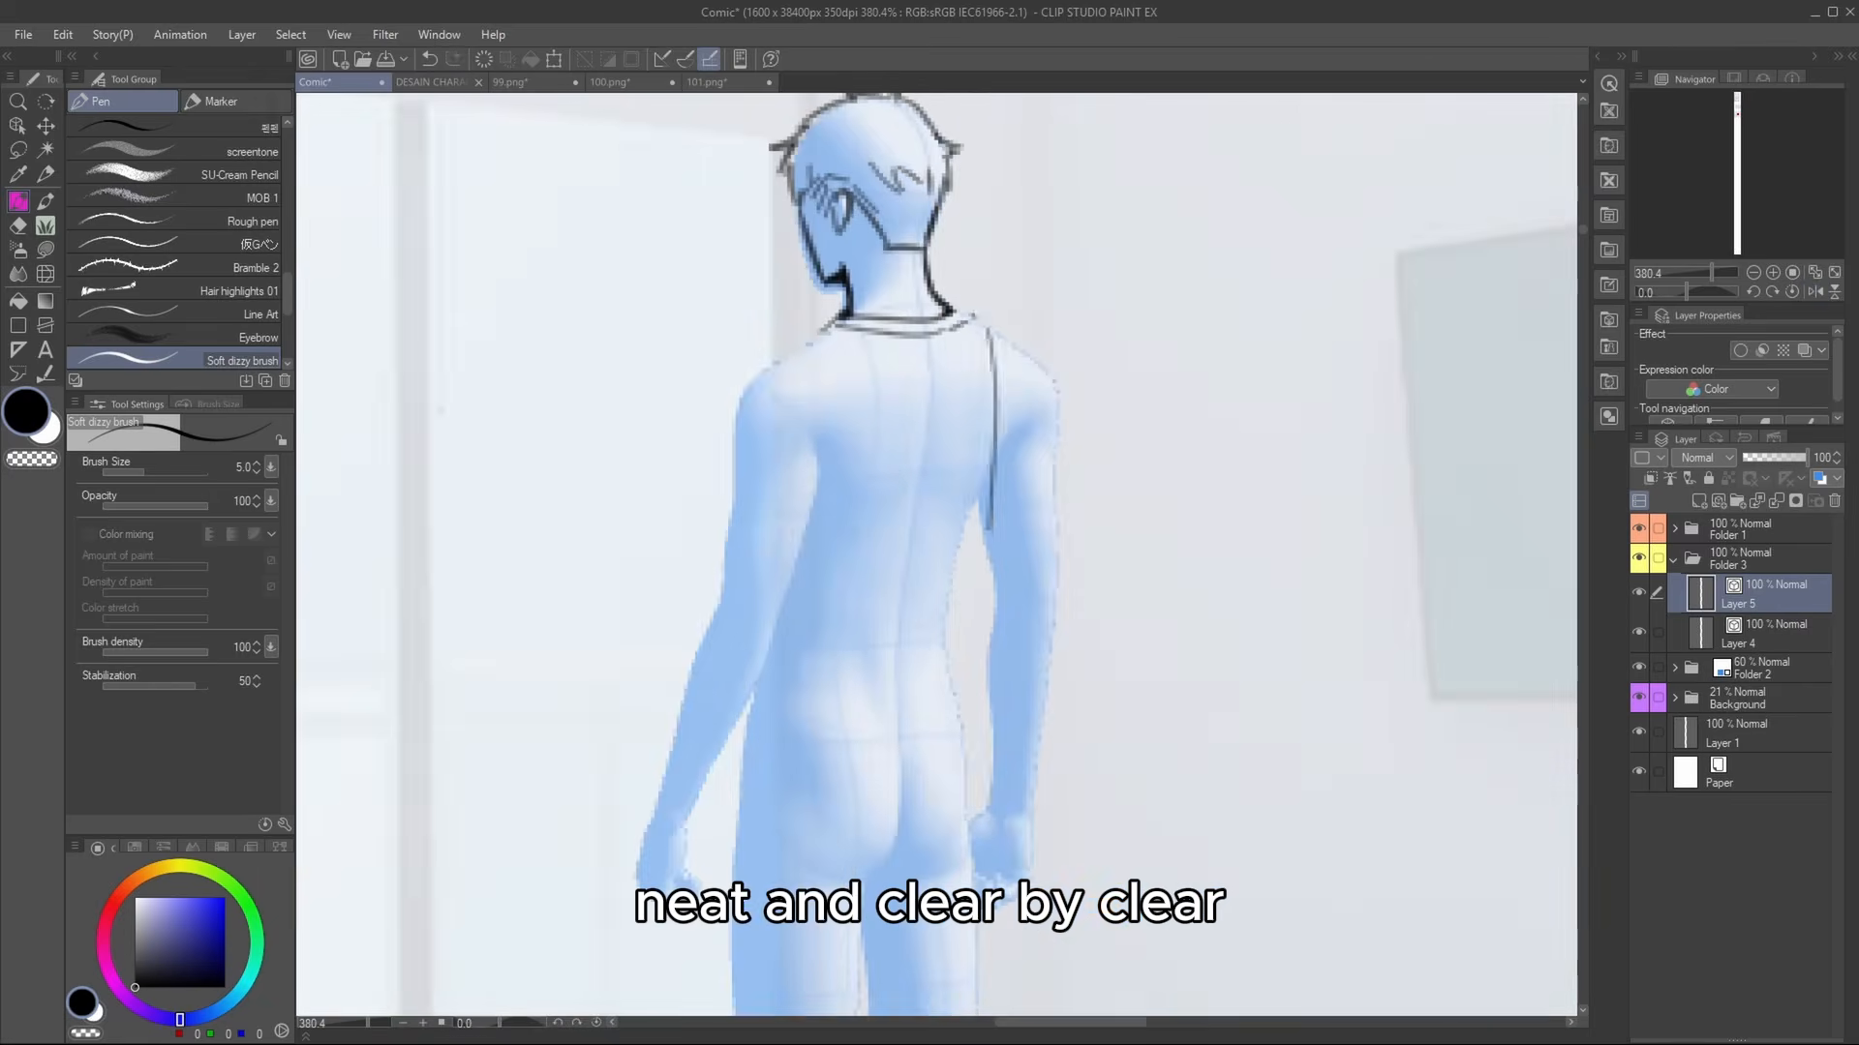
Ink the T-shirt's shoulders, sleeves and side edge on the standing figure in the living-room panel.
left_click_drag(1161, 587, 1150, 395)
key("h")
mouse_move(1054, 332)
left_mouse_down()
mouse_move(1146, 446)
mouse_move(1067, 508)
left_mouse_up()
key("h")
left_click_drag(871, 487, 882, 808)
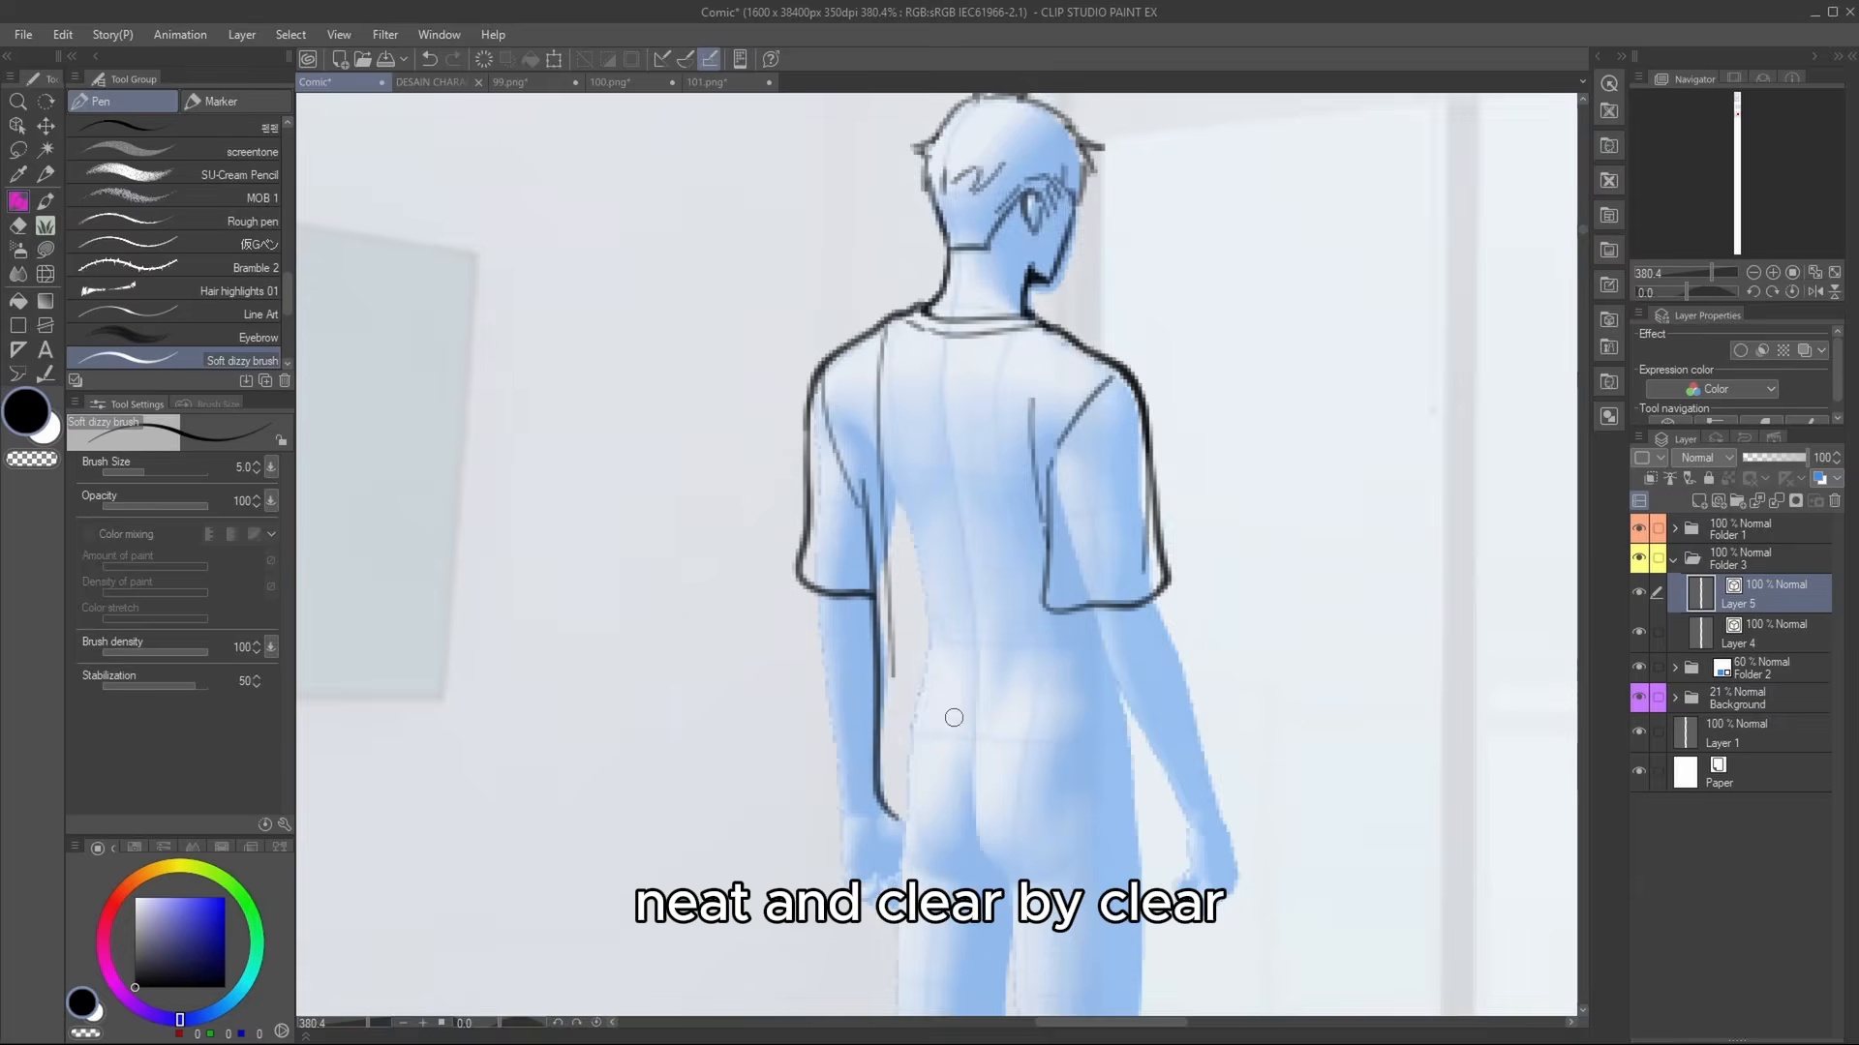
Undo the last shirt stroke, redraw the shirt's side lines and ink its bottom hem.
left_click_drag(954, 718, 991, 521)
key("ctrl+z")
left_click_drag(908, 293, 960, 697)
left_click_drag(918, 541, 932, 639)
key("h")
left_click_drag(920, 639, 726, 647)
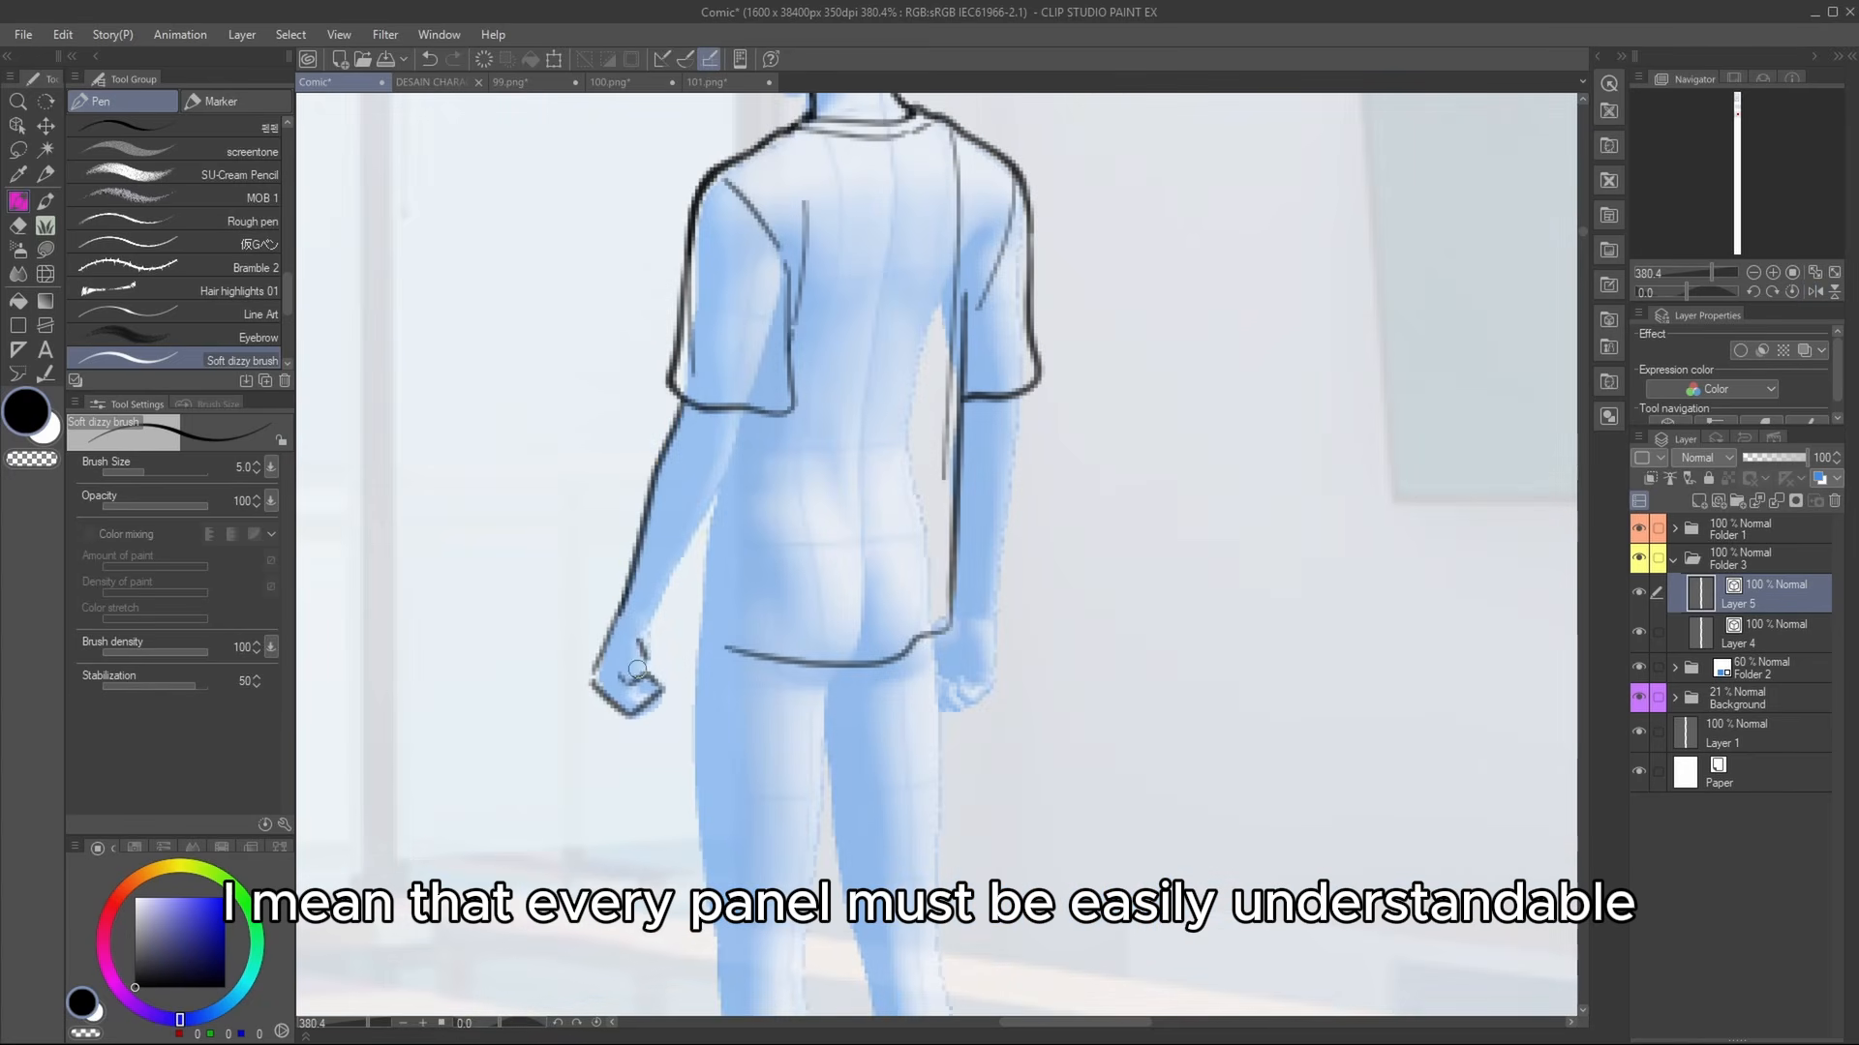
Ink the standing figure's forearm and fist, and complete the shirt's side edge and hem.
left_click_drag(693, 554, 737, 441)
key("h")
left_click_drag(1118, 410, 1159, 484)
scroll(784, 519, "down", 10)
scroll(842, 494, "up", 12)
left_click_drag(1055, 614, 1121, 776)
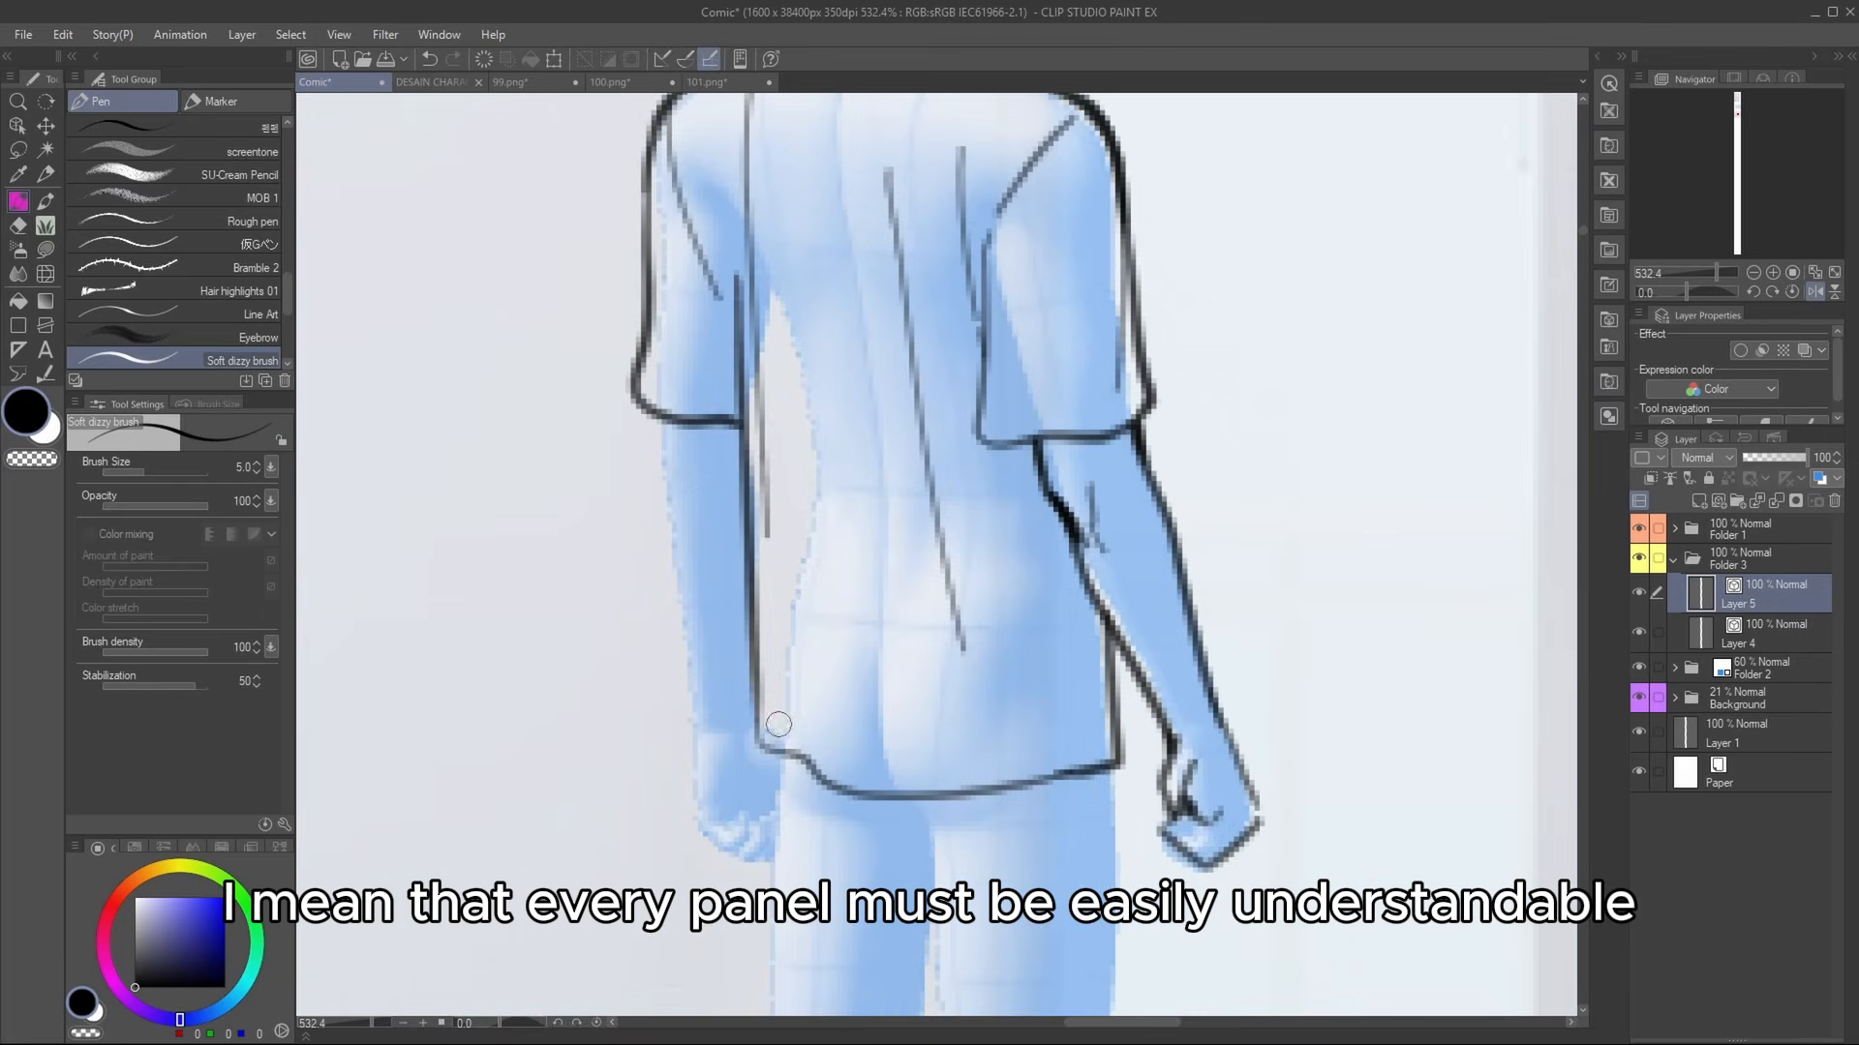
left_click_drag(775, 722, 1111, 743)
Select and transform part of the standing figure's shirt line art, and undo the last edit.
key("h")
key("m")
mouse_move(1010, 417)
left_mouse_down()
mouse_move(1062, 414)
mouse_move(1011, 426)
left_mouse_up()
key("ctrl+t")
scroll(1084, 508, "up", 6)
key("e")
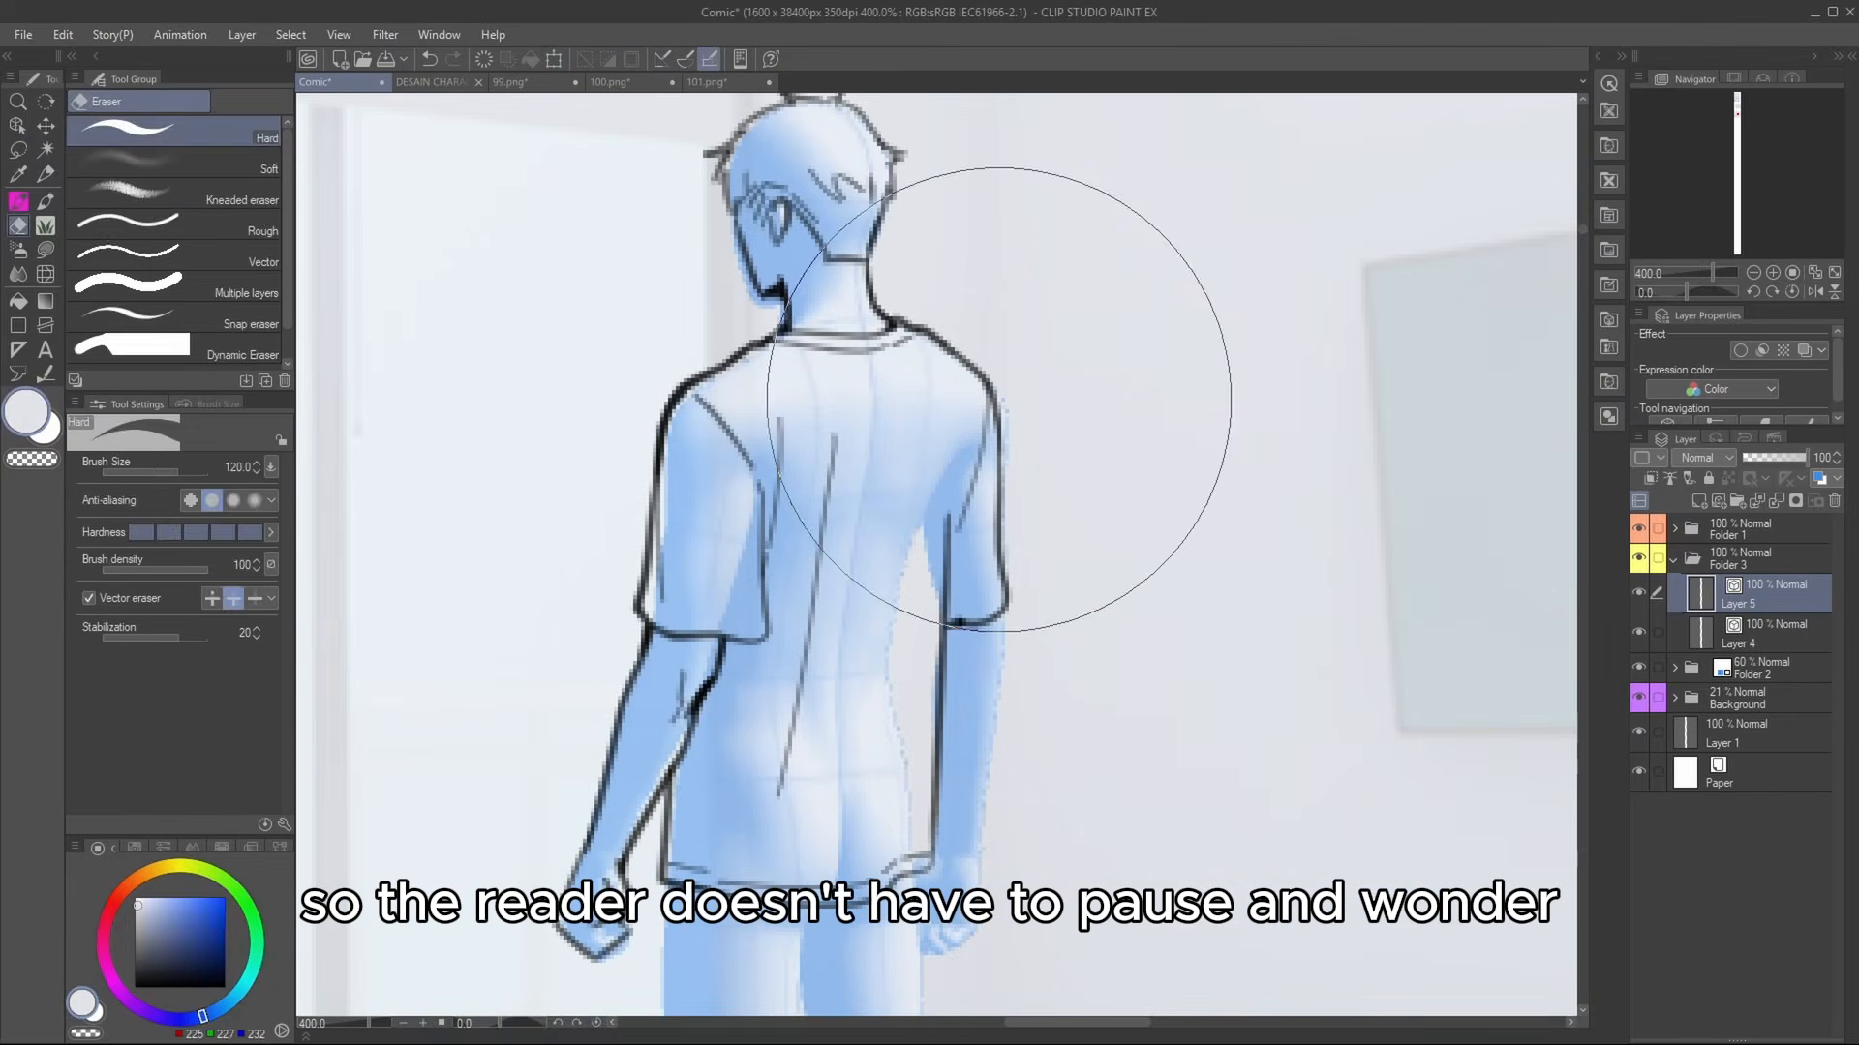
key("p")
key("ctrl+z")
scroll(963, 441, "down", 5)
scroll(775, 685, "up", 5)
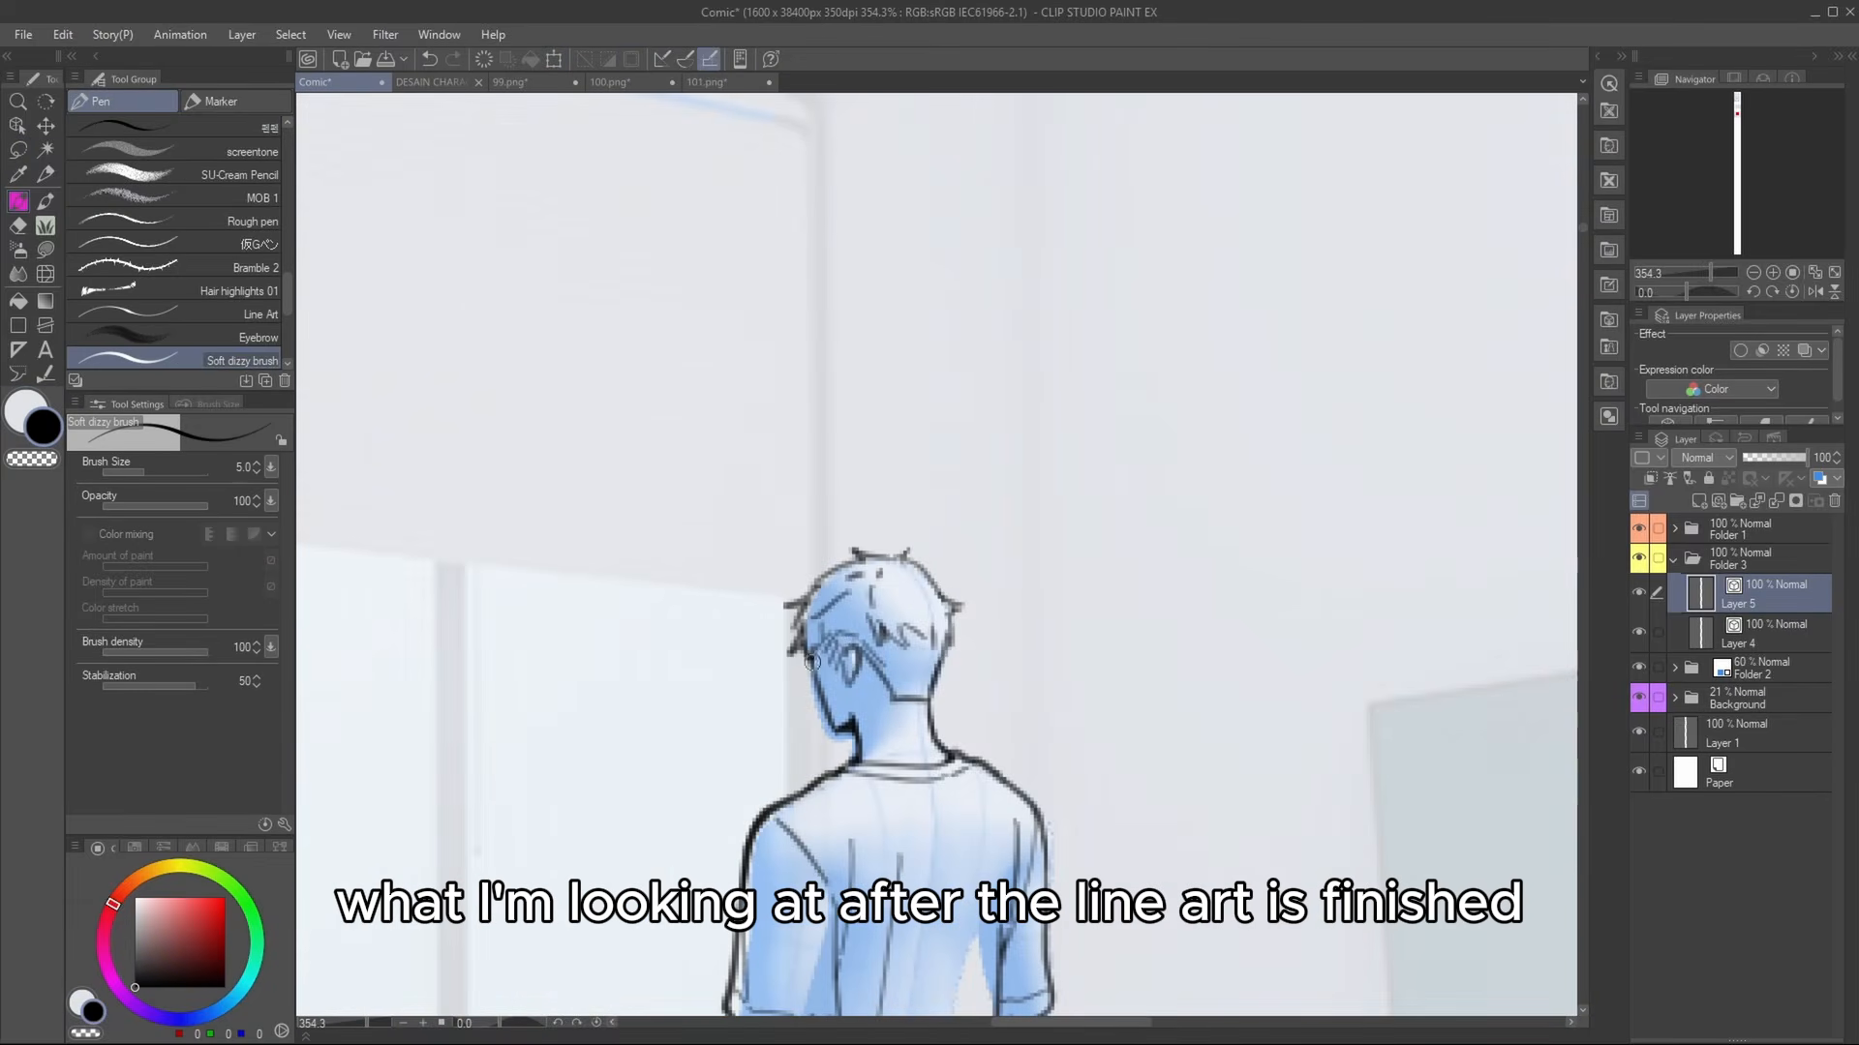
Ink further long clothing lines on the standing figure with the Soft dizzy brush.
scroll(812, 661, "down", 5)
scroll(838, 600, "up", 5)
left_click_drag(825, 350, 843, 616)
key("h")
left_click_drag(918, 412, 932, 551)
left_click_drag(926, 435, 978, 590)
mouse_move(852, 373)
left_mouse_down()
mouse_move(968, 418)
mouse_move(967, 593)
left_mouse_up()
key("h")
key("h")
left_click_drag(825, 331, 822, 557)
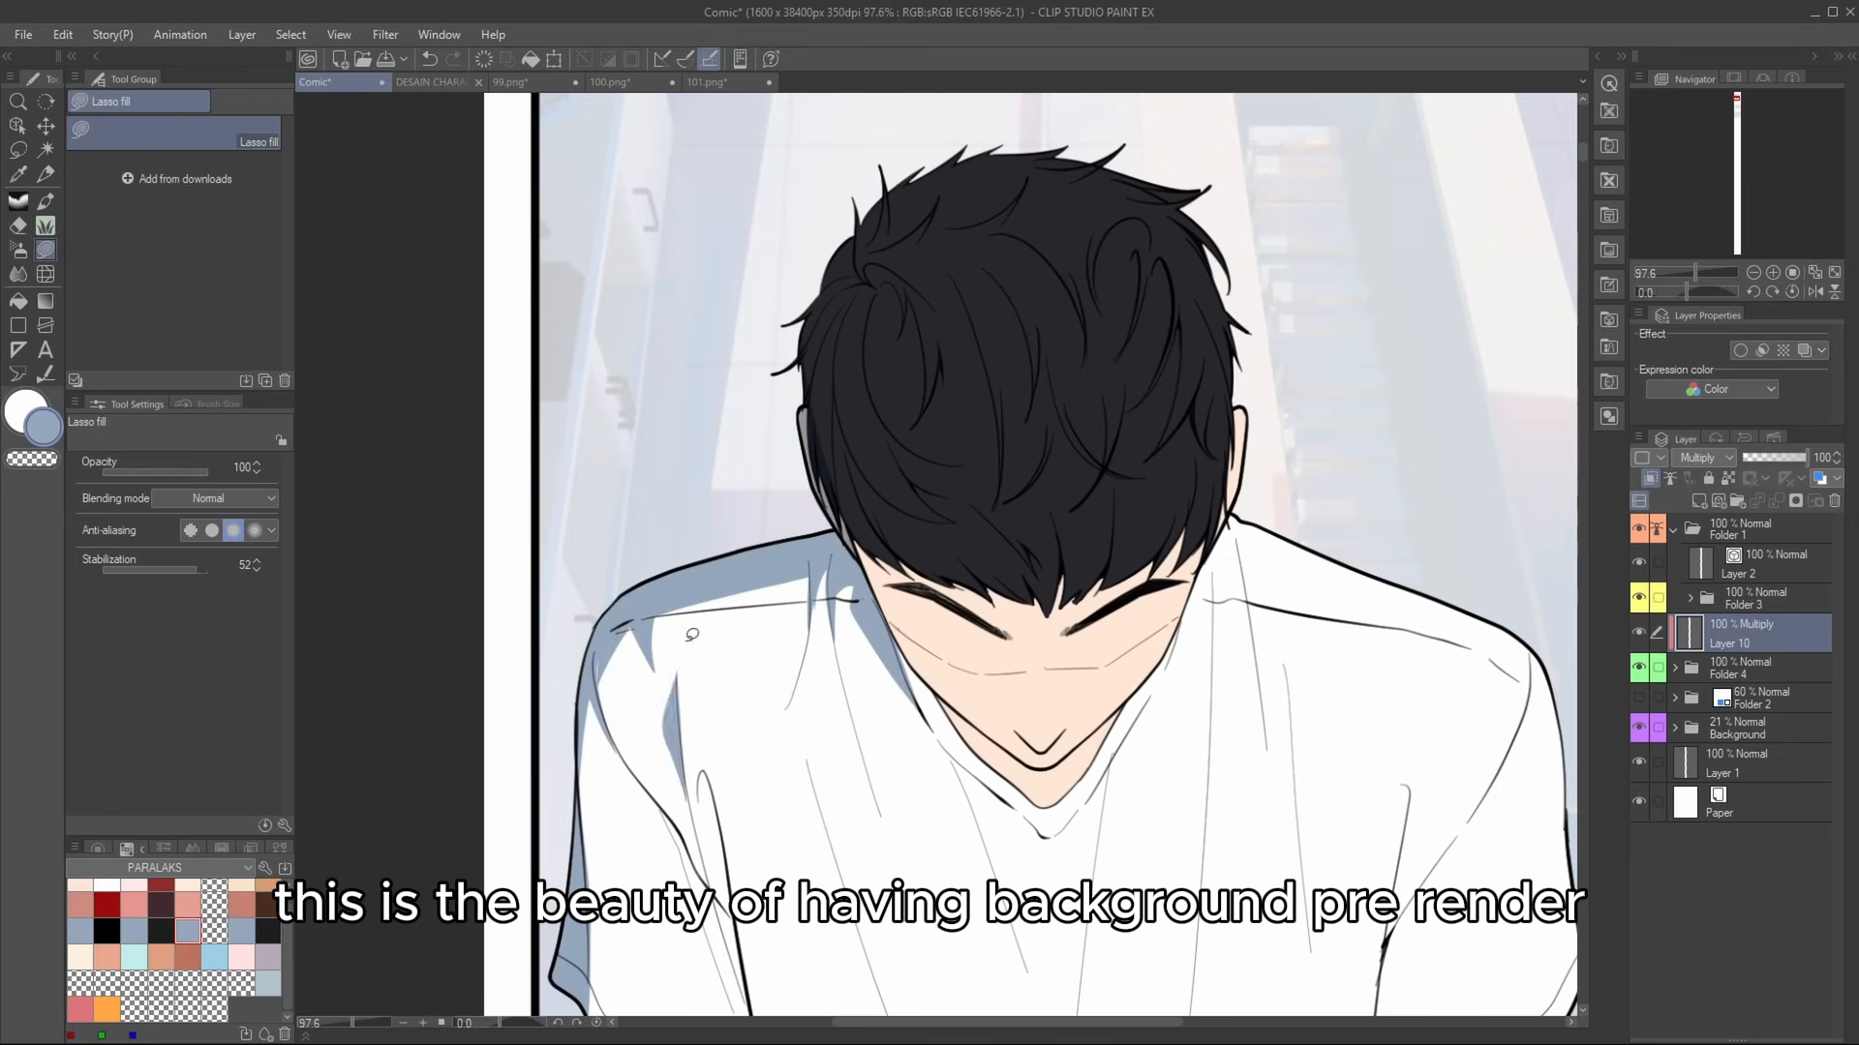
Lasso-fill blue shadow shapes on the T-shirt's left-hand sleeve and chest fold on the Multiply layer.
middle_click_drag(692, 635, 706, 319)
left_click_drag(737, 543, 718, 503)
left_click_drag(745, 588, 765, 697)
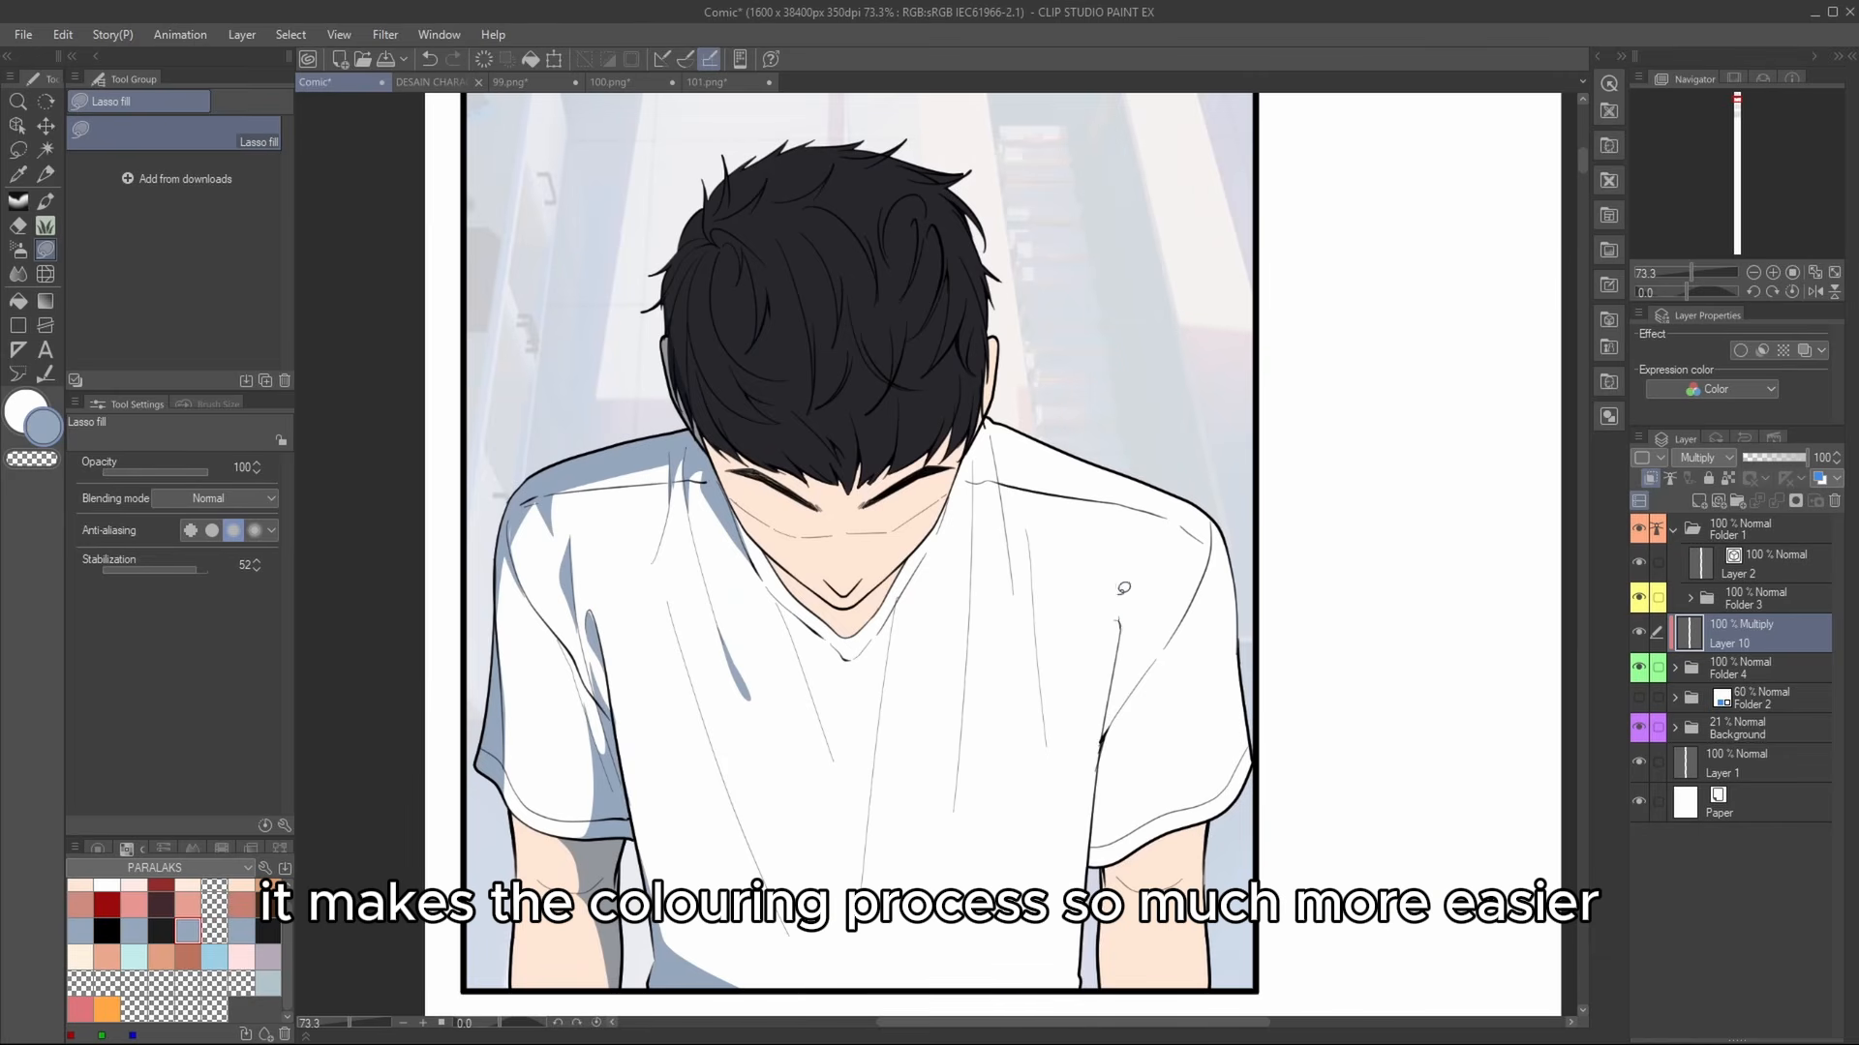
Lasso-fill blue shadows along the T-shirt's right-hand shoulder and sleeve, and across the remaining chest folds.
left_click_drag(1234, 717, 1218, 517)
middle_click_drag(1200, 542, 1203, 653)
left_click_drag(1183, 614, 1205, 678)
mouse_move(990, 530)
left_mouse_down()
mouse_move(1012, 621)
mouse_move(990, 534)
left_mouse_up()
left_click_drag(737, 624, 784, 694)
scroll(706, 465, "down", 4)
left_click_drag(805, 771, 821, 895)
left_click_drag(939, 690, 954, 805)
middle_click_drag(872, 716, 1029, 812)
scroll(954, 677, "up", 9)
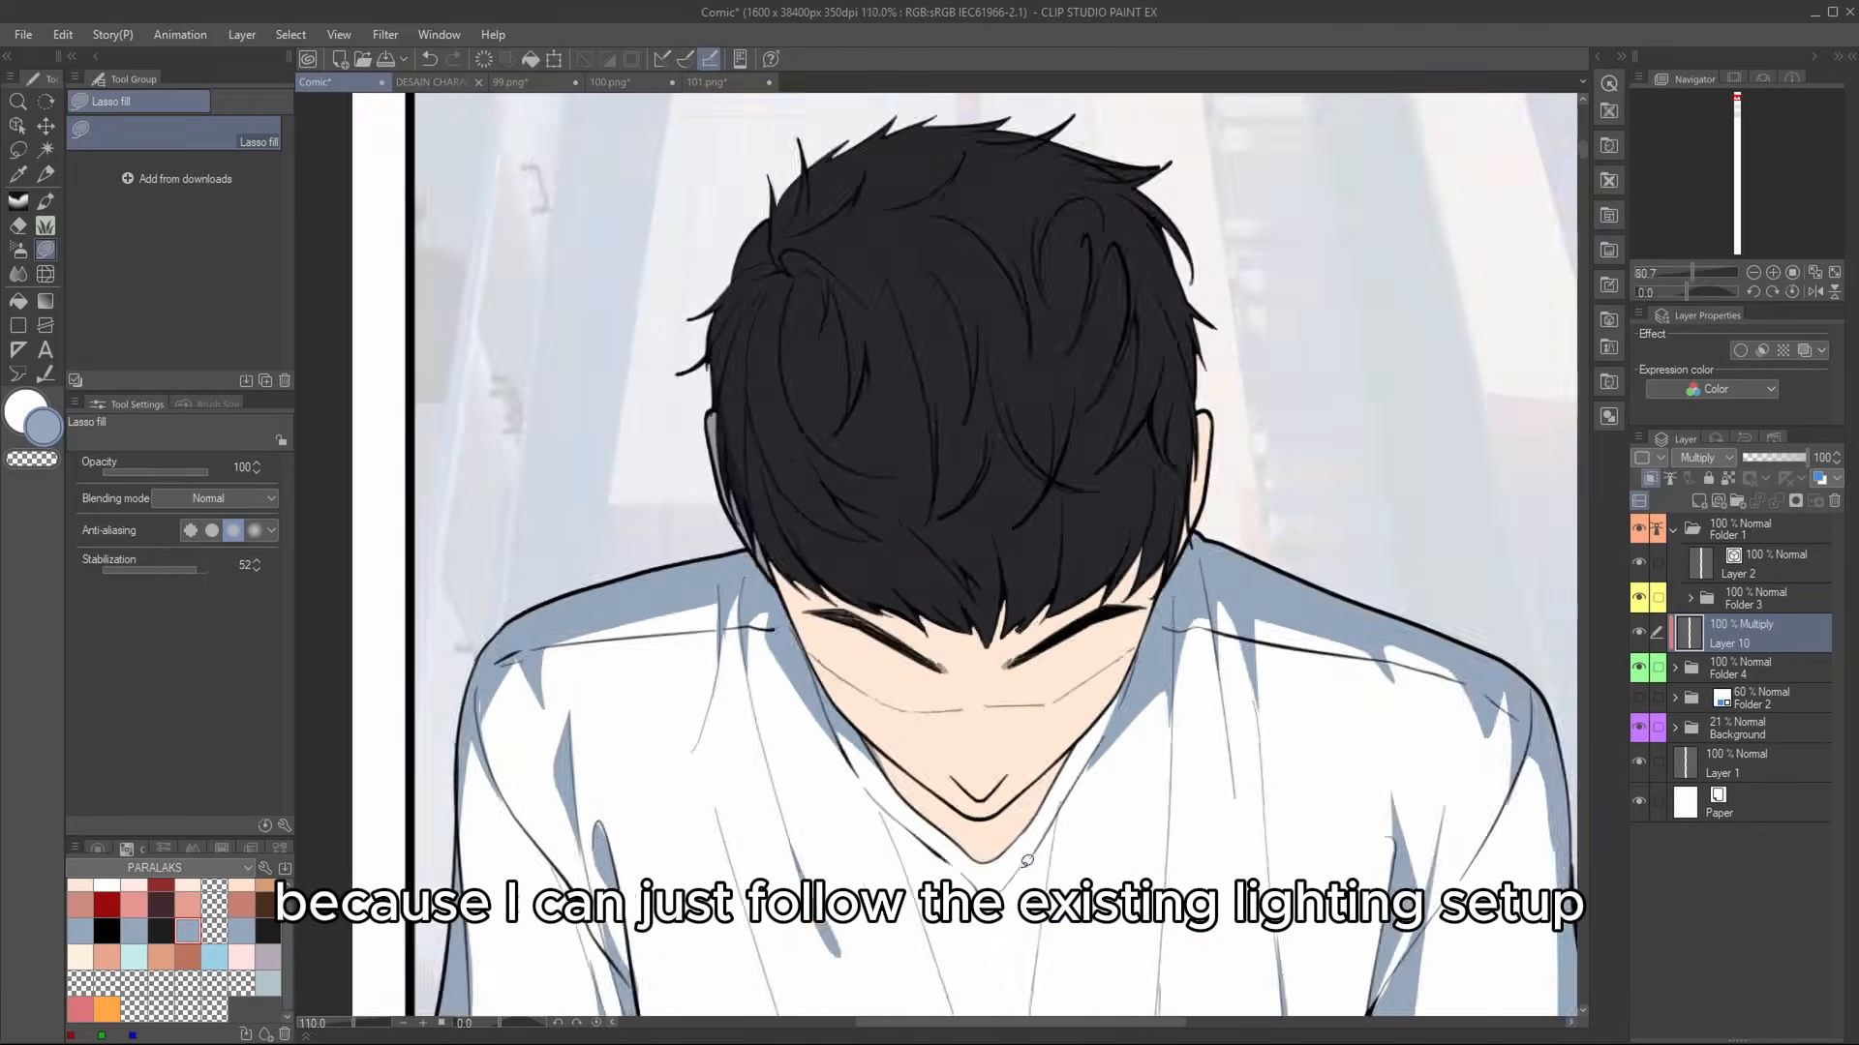
scroll(978, 728, "up", 5)
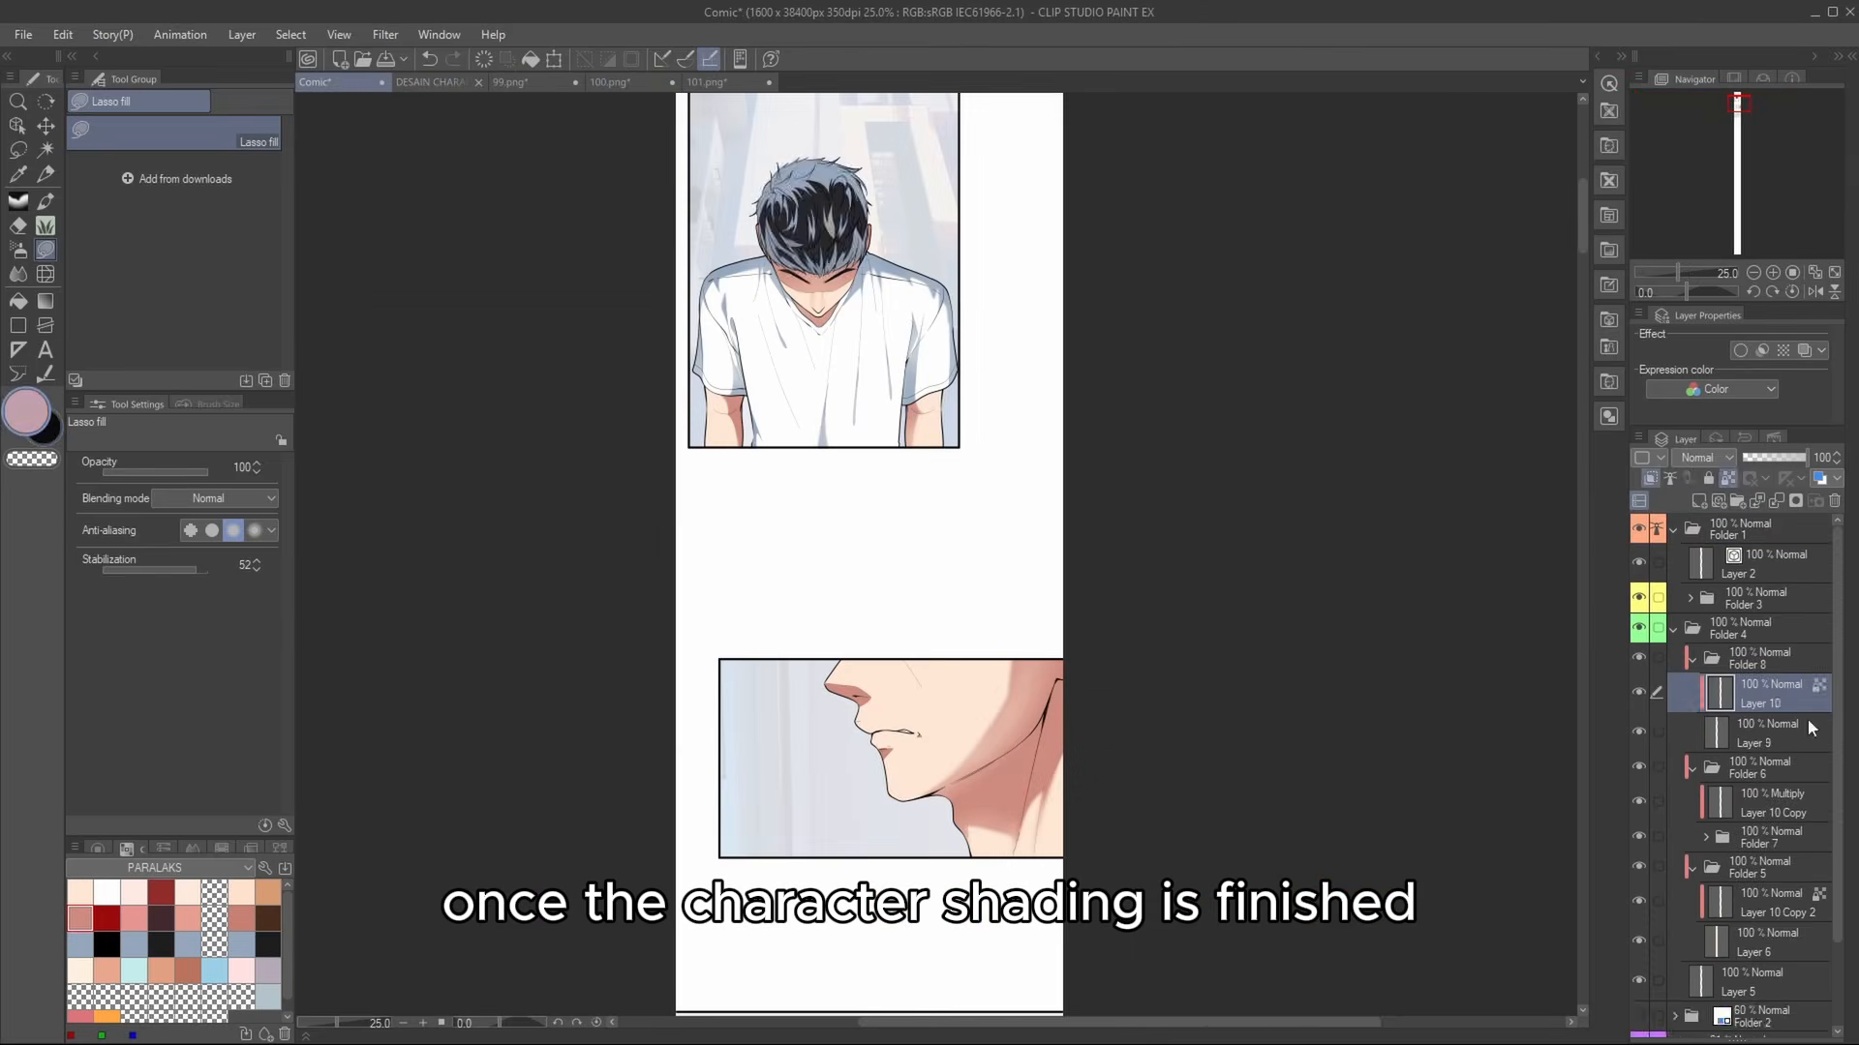
key("p")
scroll(910, 259, "up", 4)
scroll(910, 259, "down", 3)
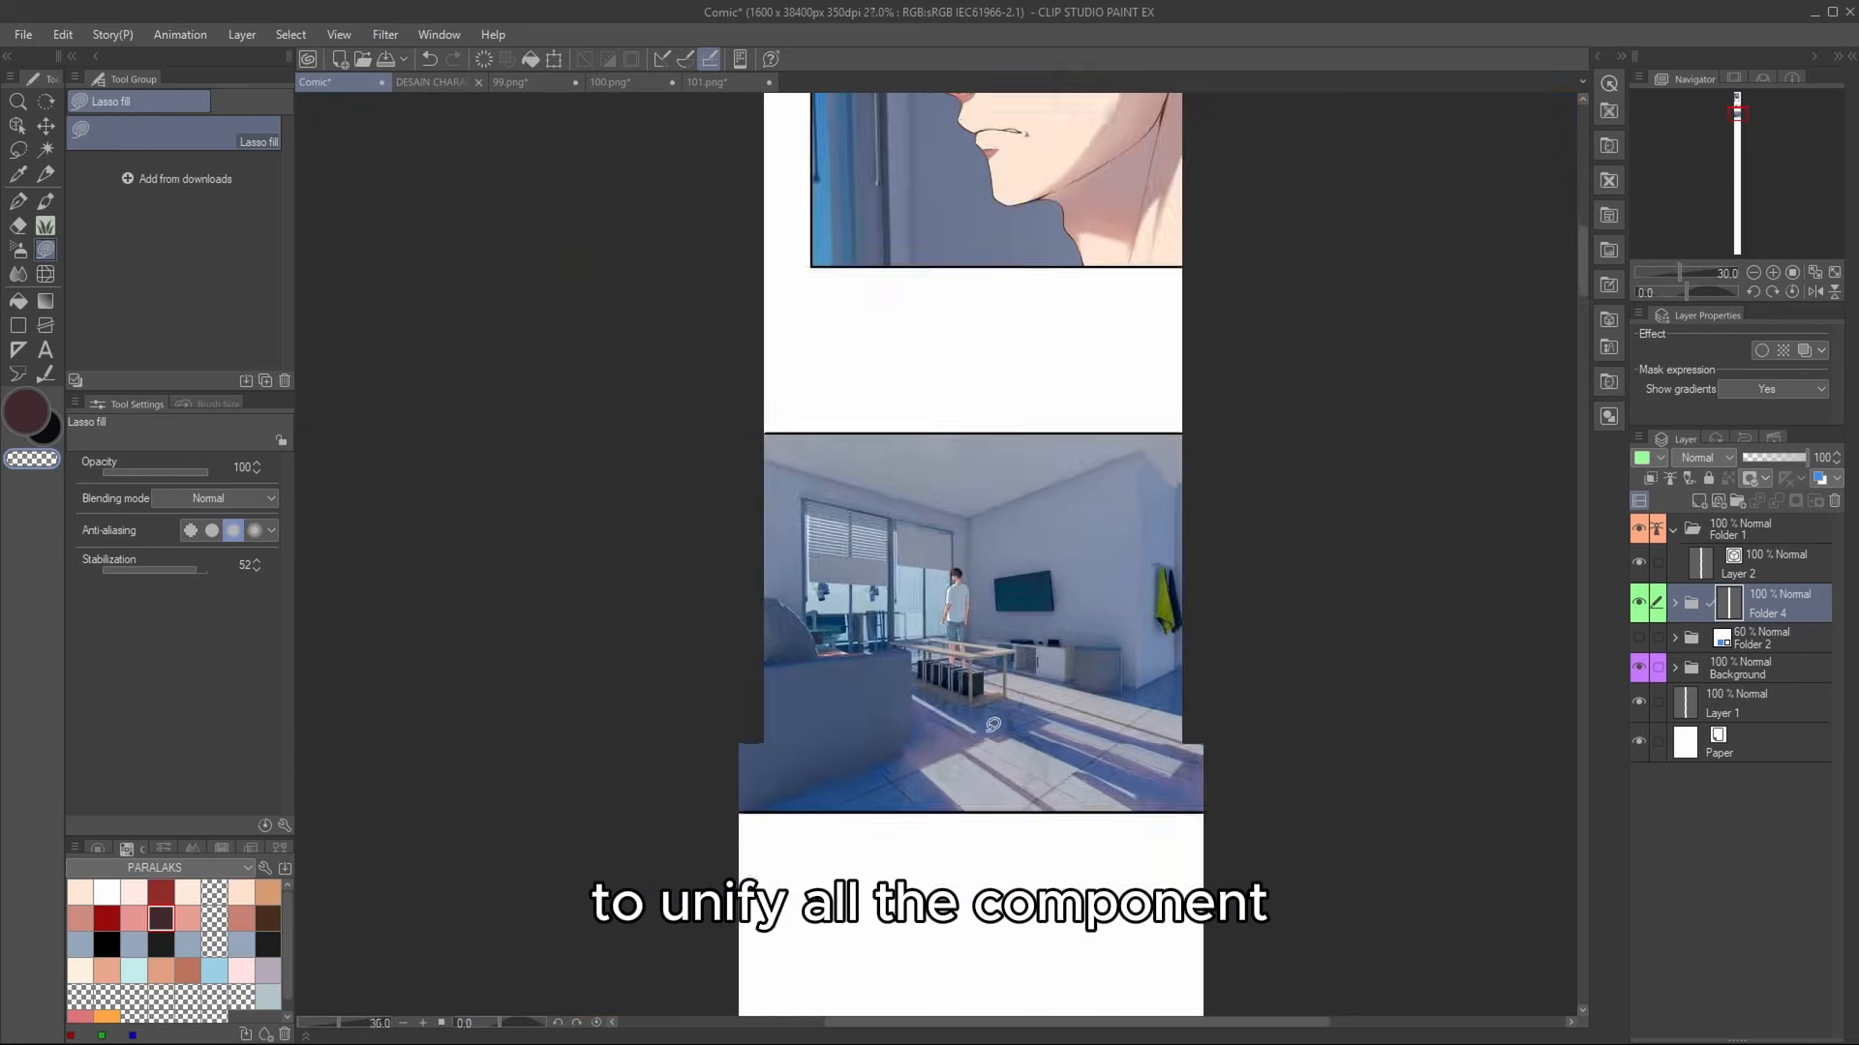
Add an Add (Glow) layer at 10% opacity above the Background folder and a copy of it above the character folder.
left_click(1777, 703)
left_click(1721, 683)
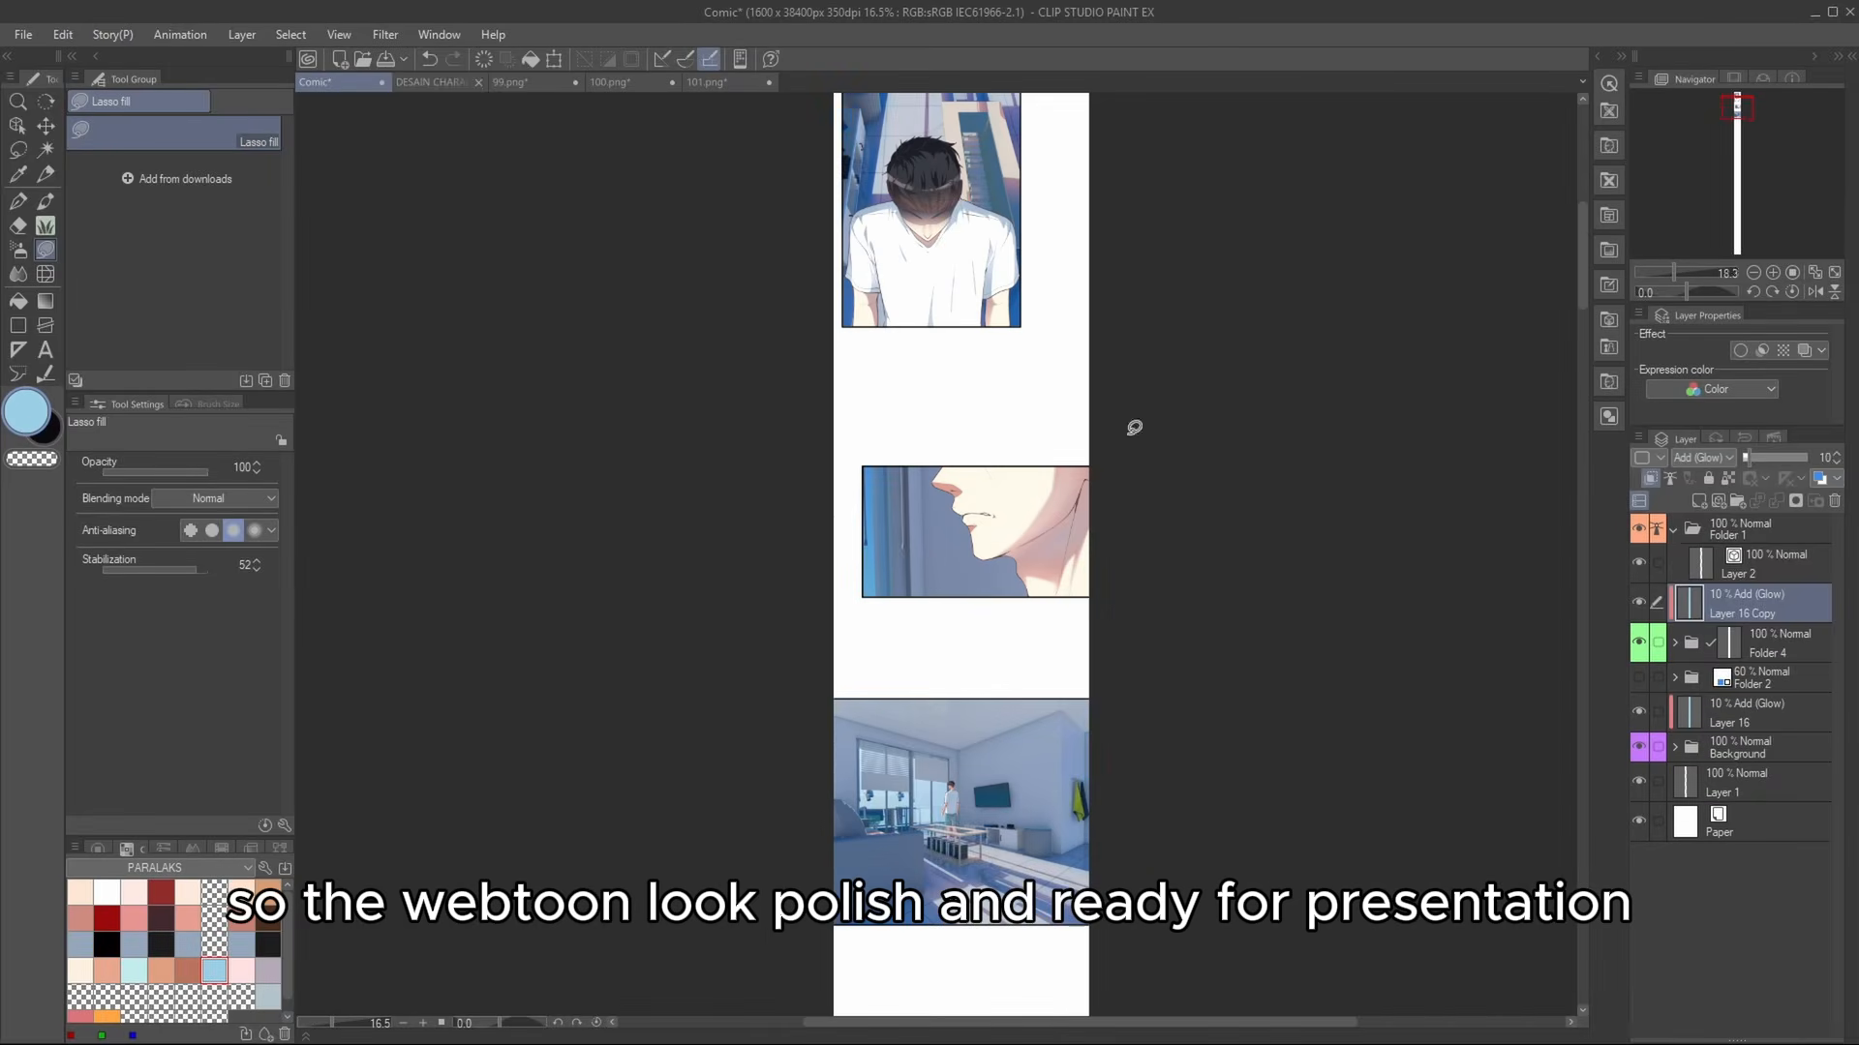
Add a Multiply gradient layer over the living-room panel and start softening it with the Soft eraser.
left_click(1693, 515)
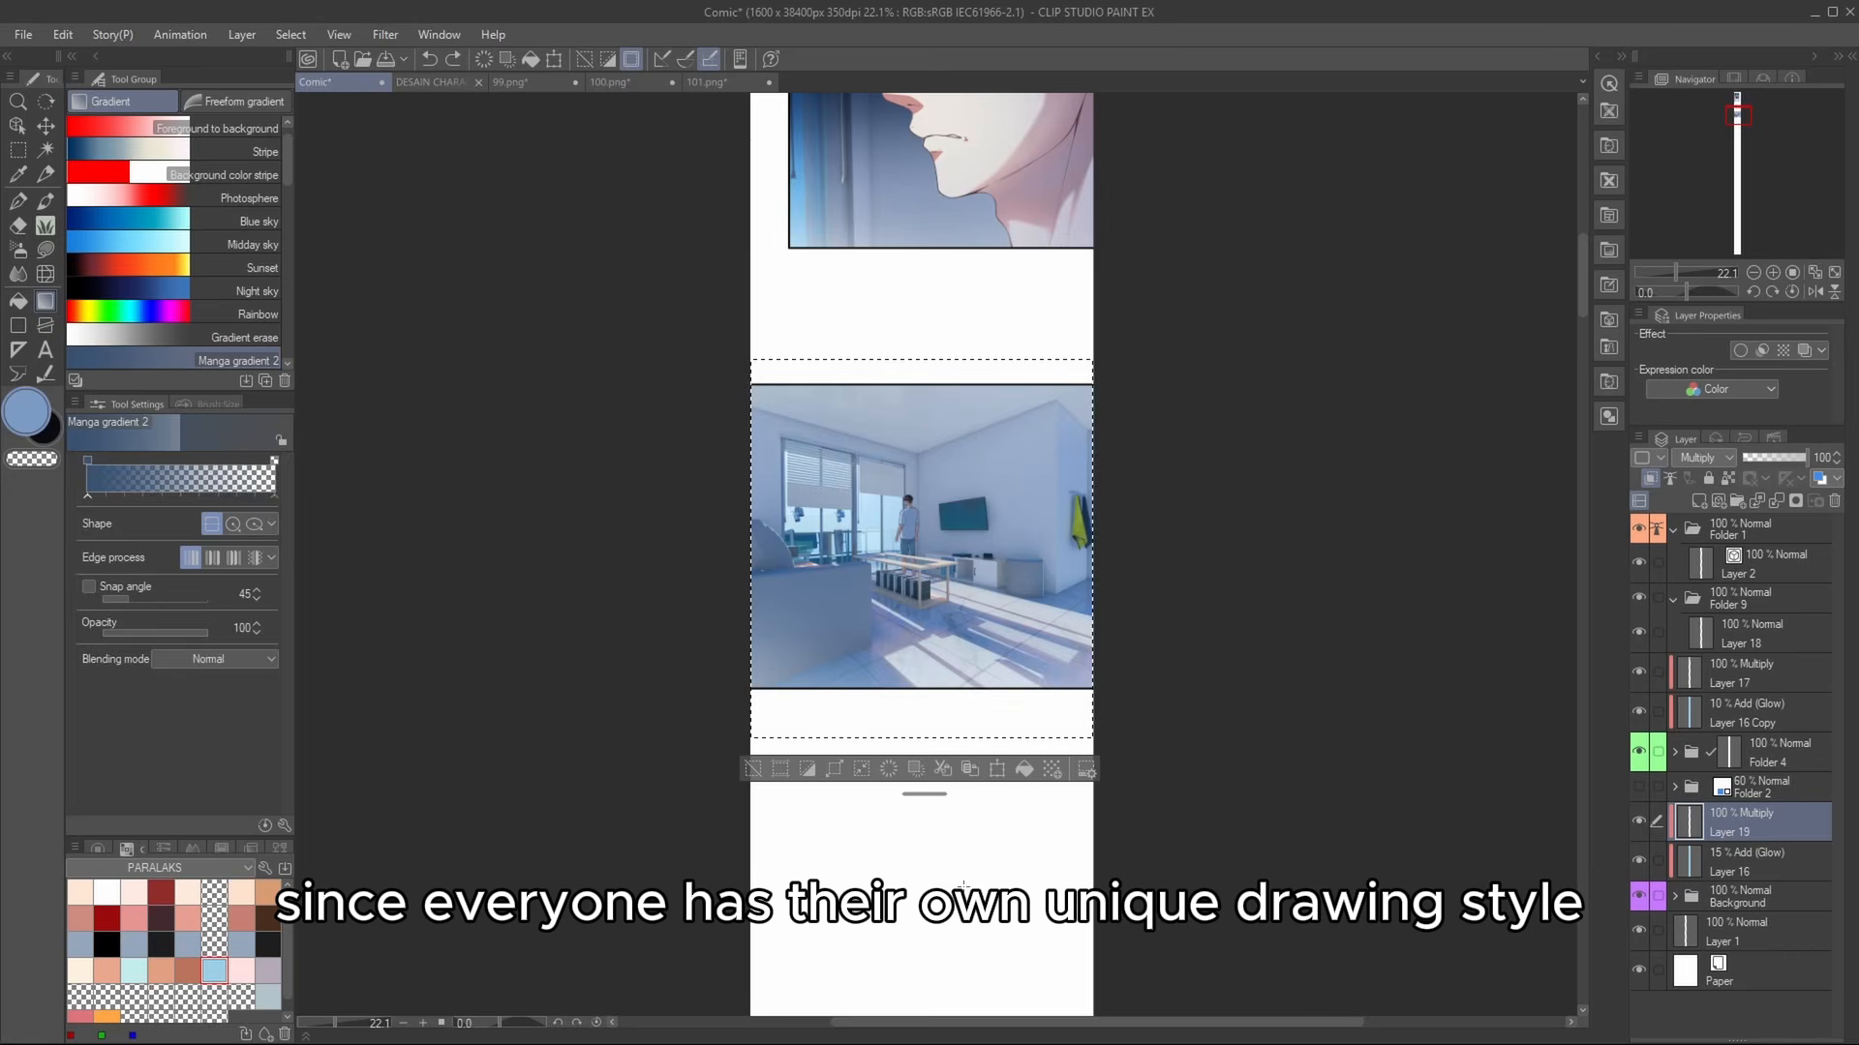
key("e")
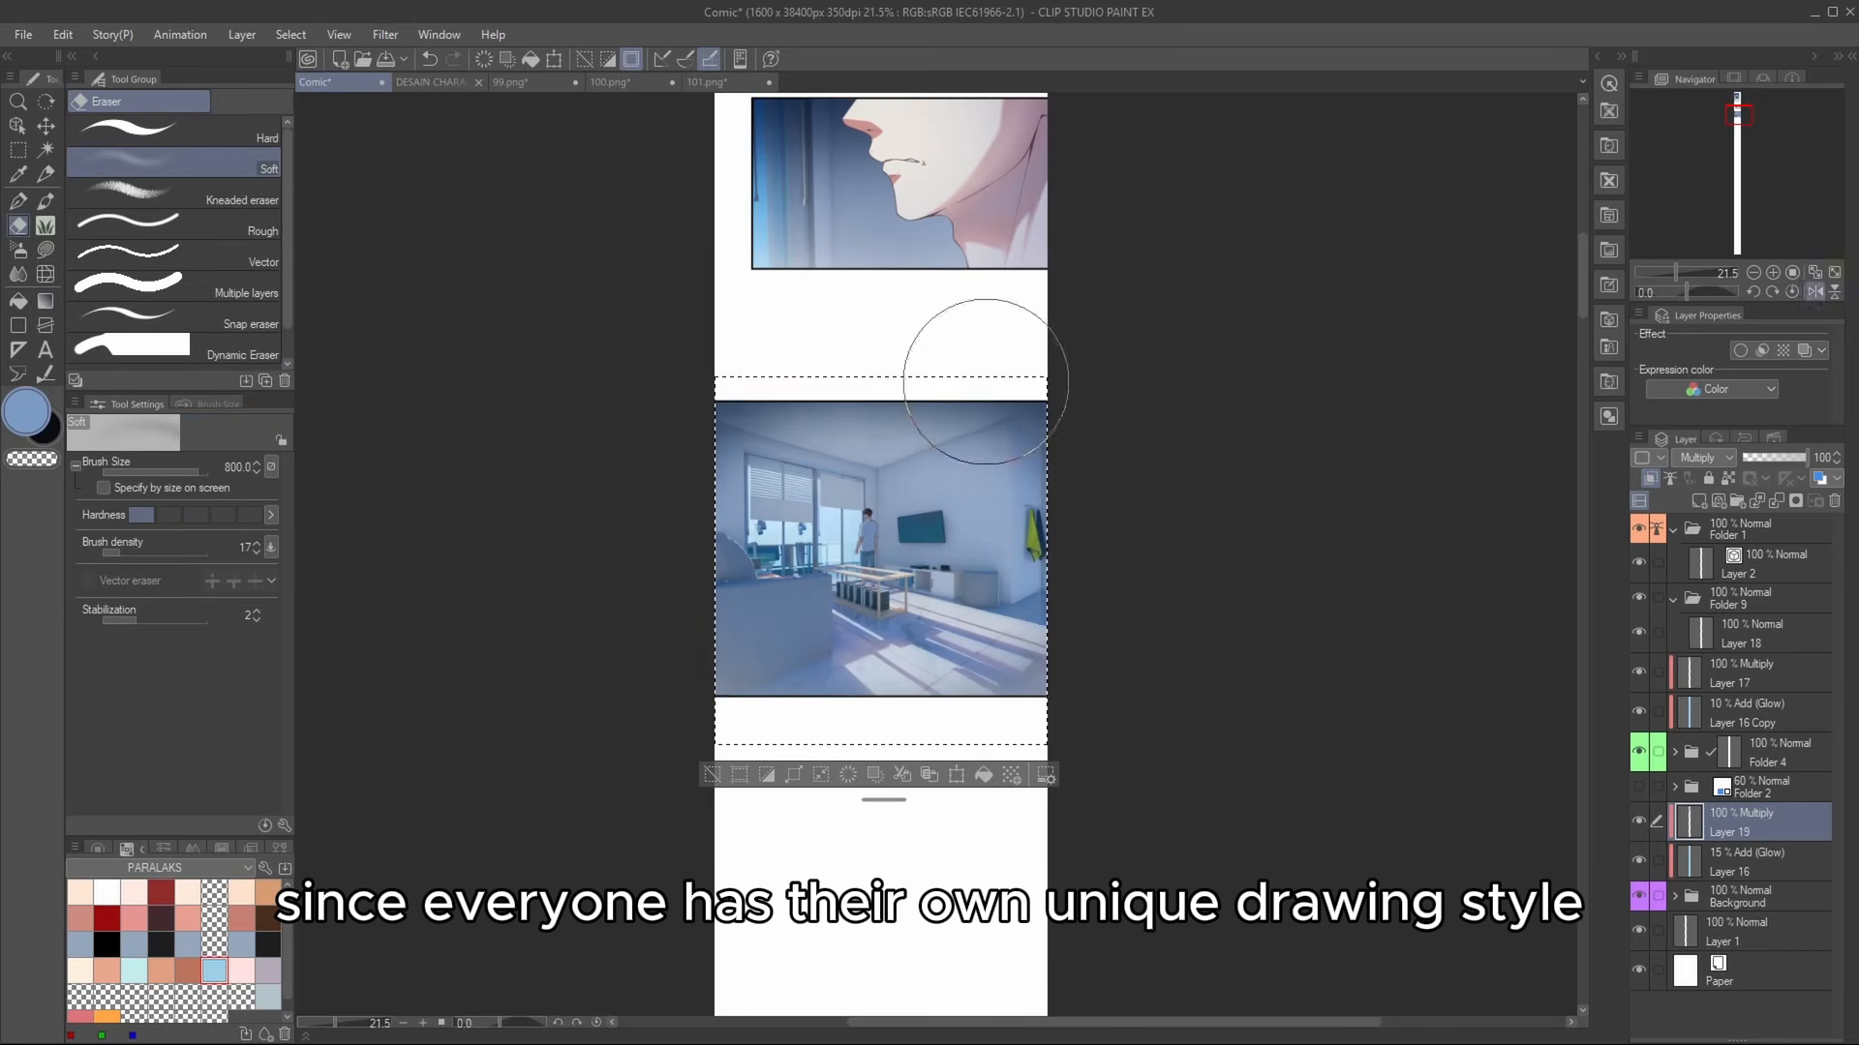